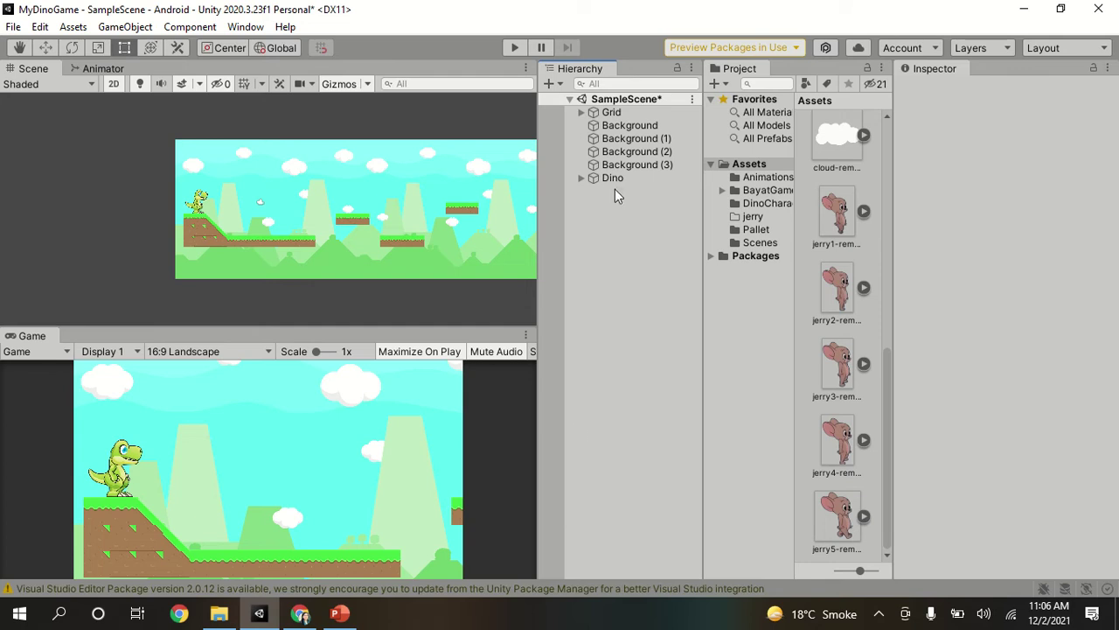
Browse between the Animations and DinoChara folders, ending on Animations with its Dead and Idle assets
left_click(764, 179)
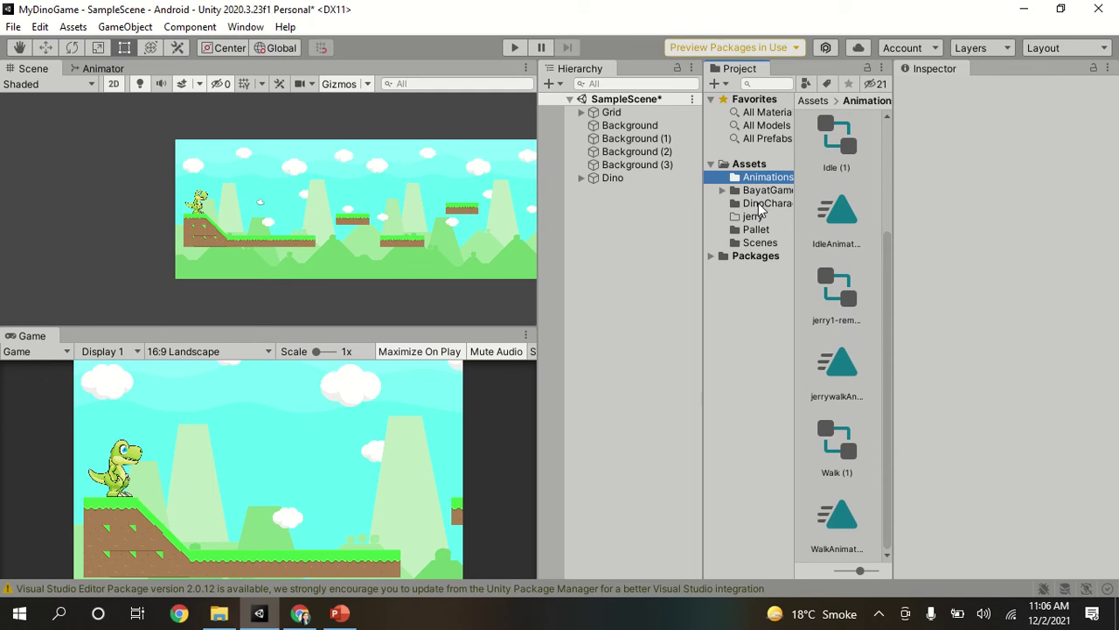
left_click(760, 206)
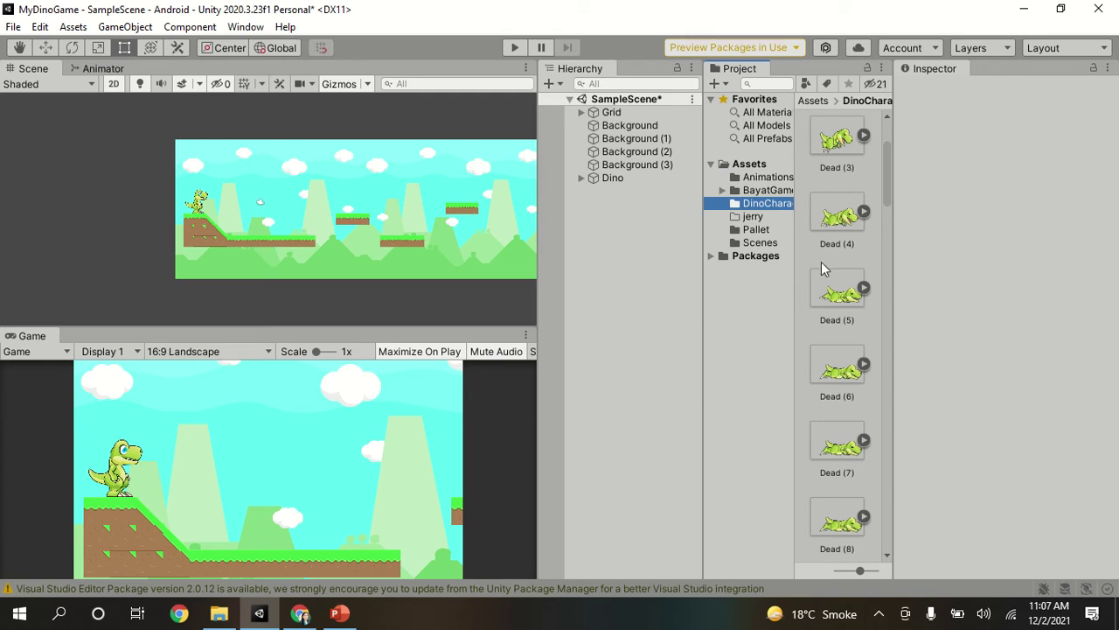
scroll(833, 260, "up", 2)
scroll(834, 257, "up", 1)
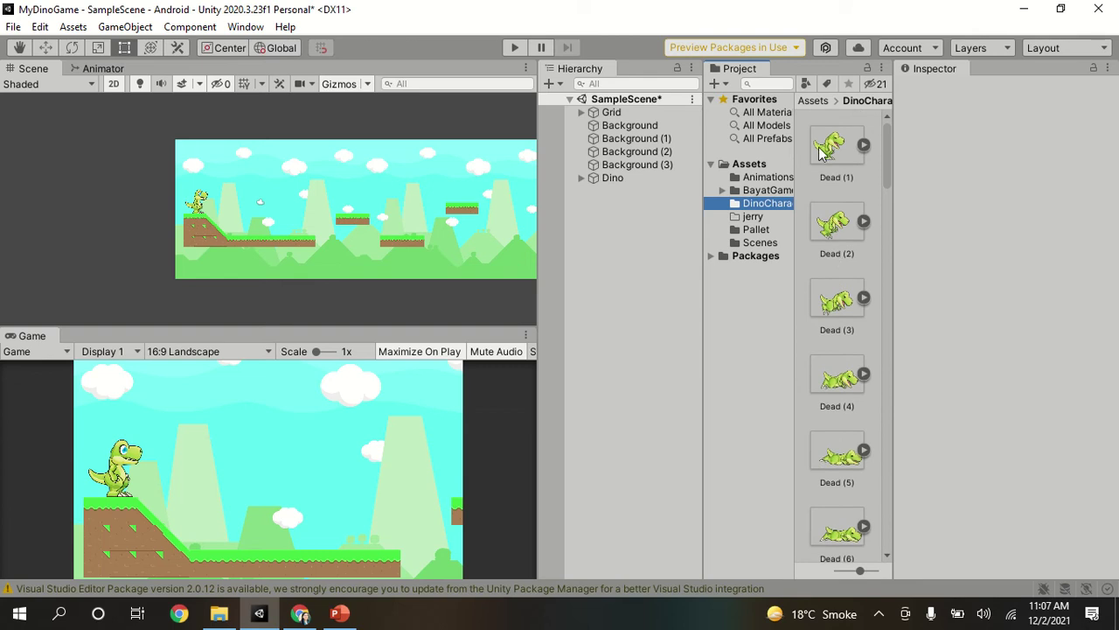
left_click(773, 179)
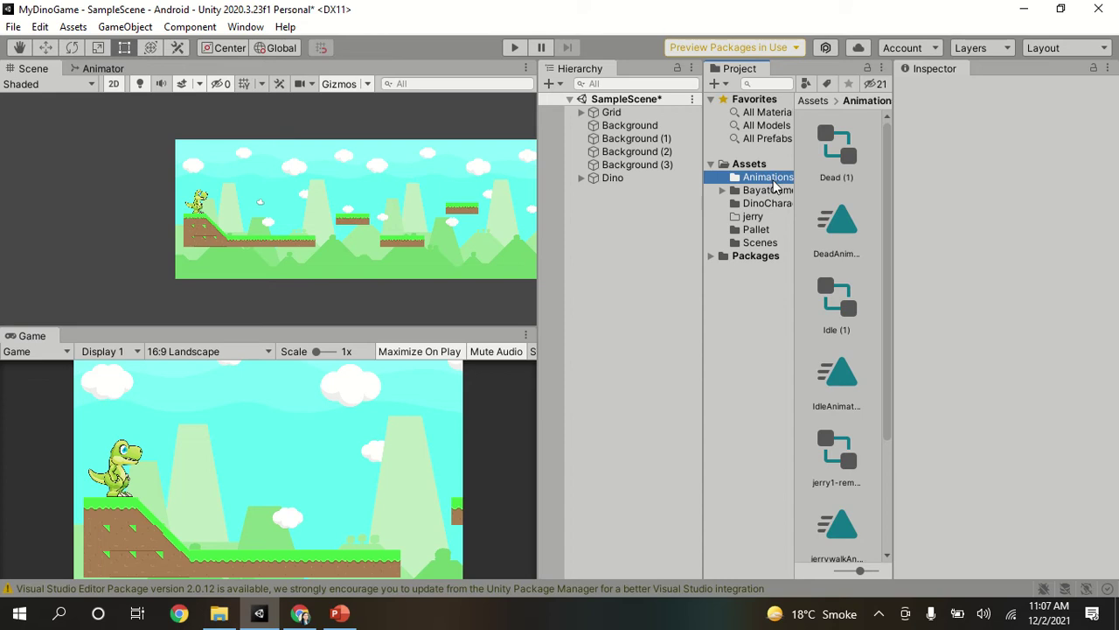
left_click(773, 204)
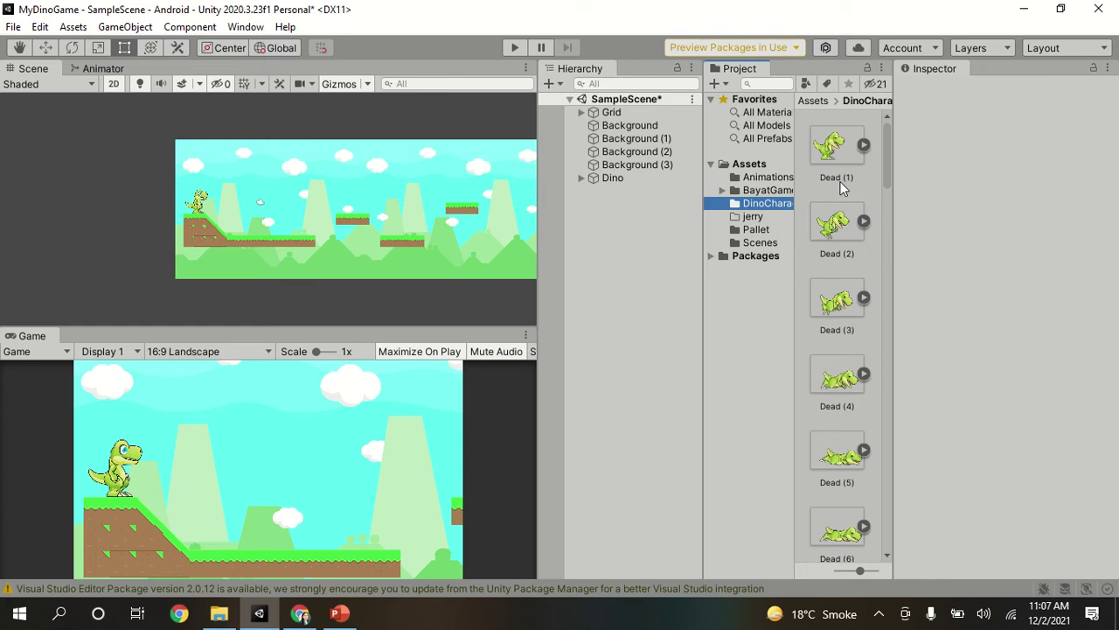
left_click(773, 181)
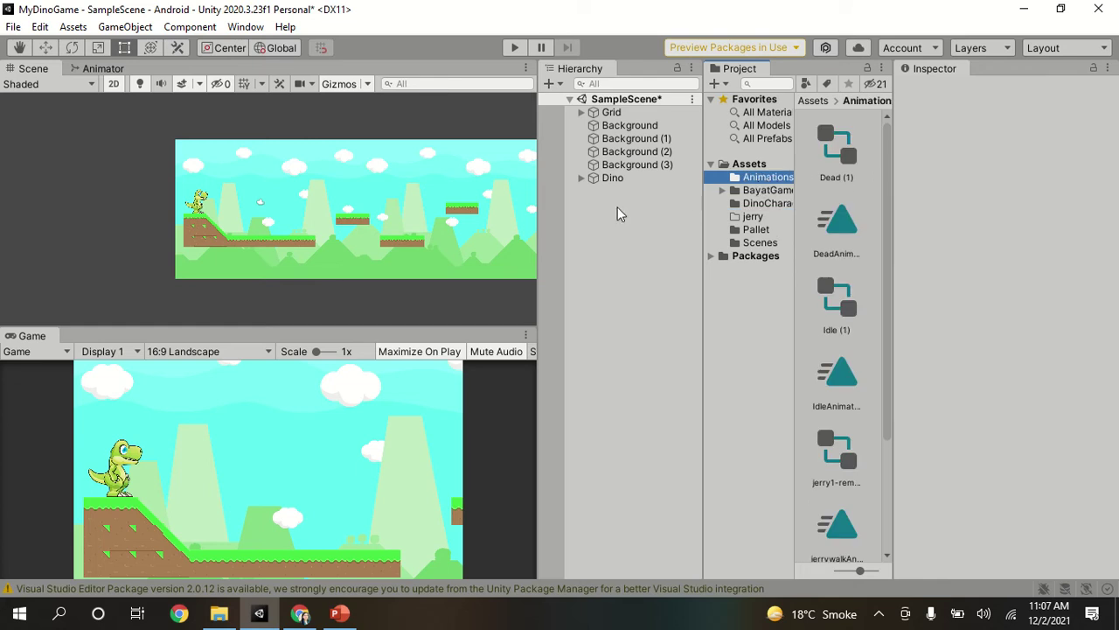
Inspect Background, Background (1) and Background (3), then select the Dino object
left_click(638, 127)
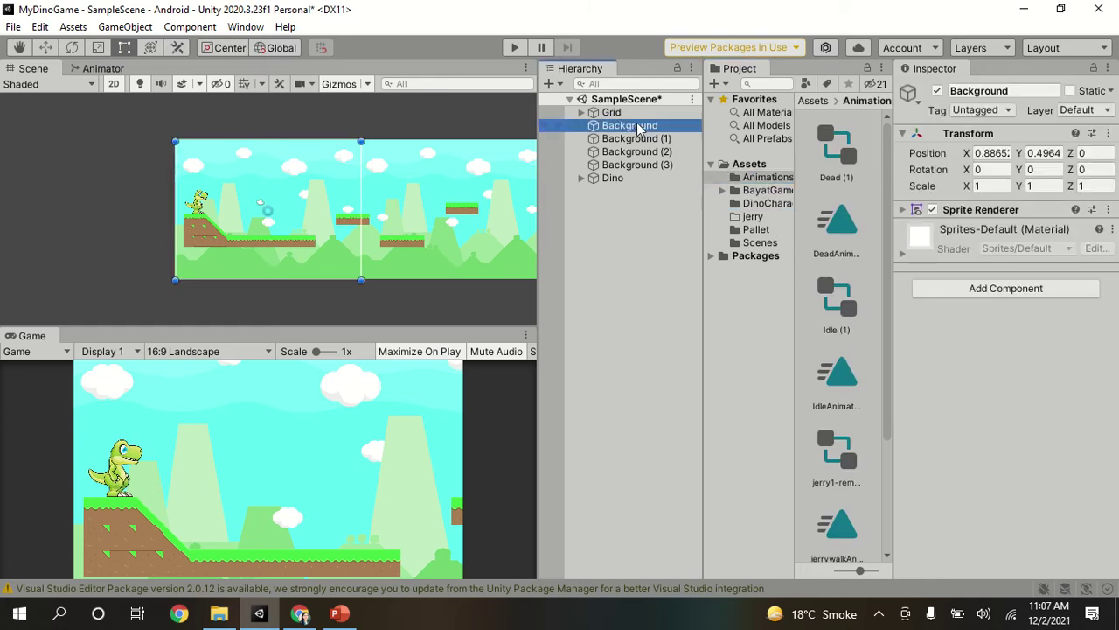
left_click(635, 142)
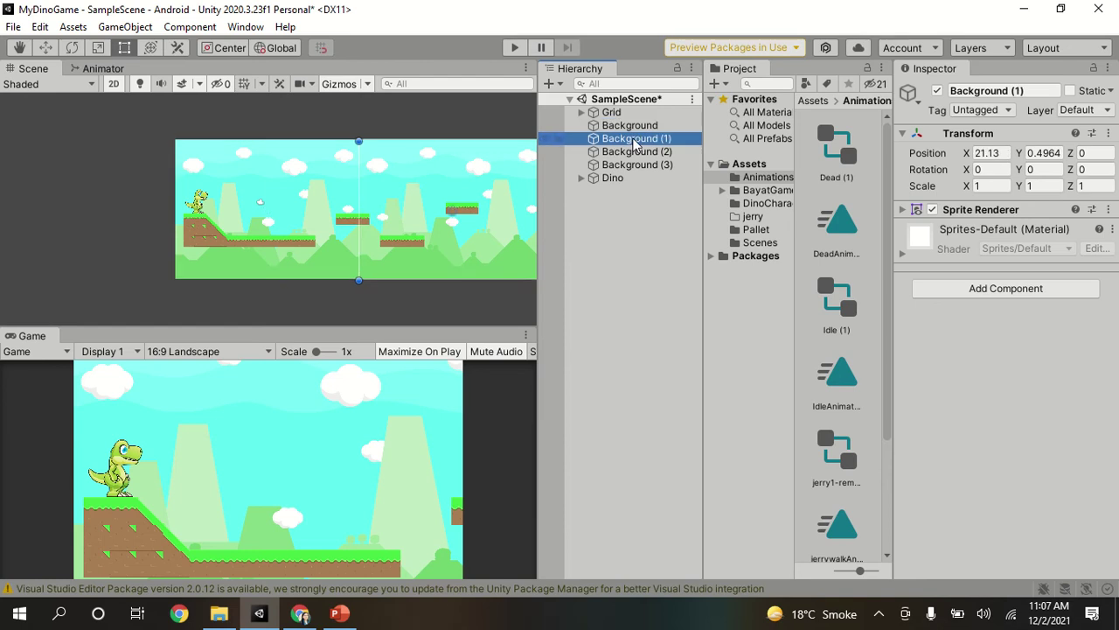
left_click(642, 167)
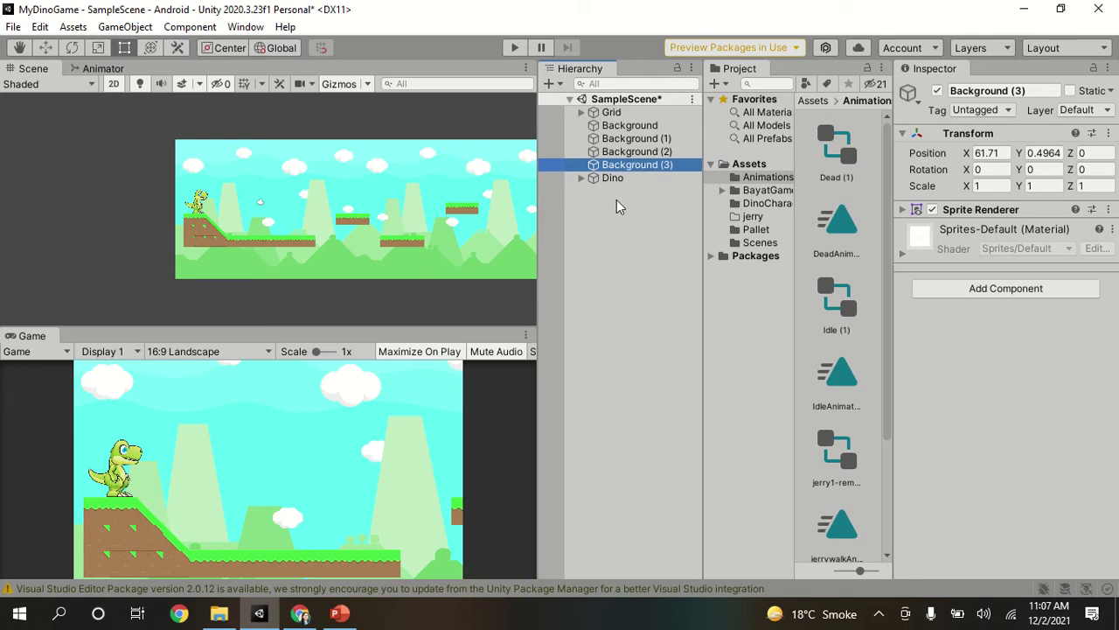
left_click(612, 177)
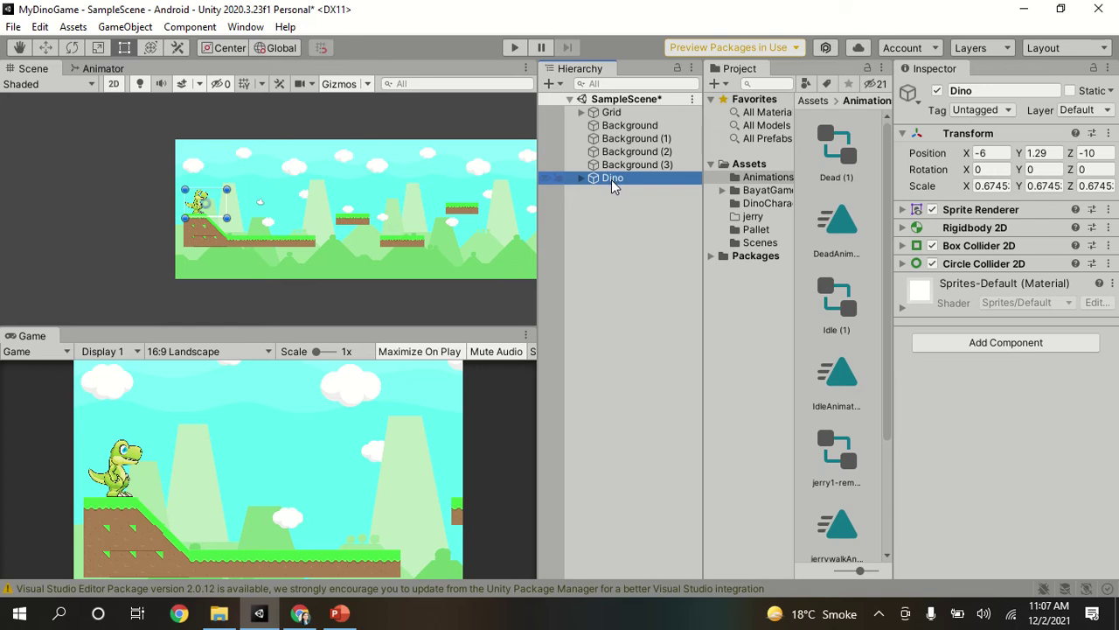
Expand the Dino's Sprite Renderer and browse the sprite picker, keeping Idle (1)
left_click(903, 210)
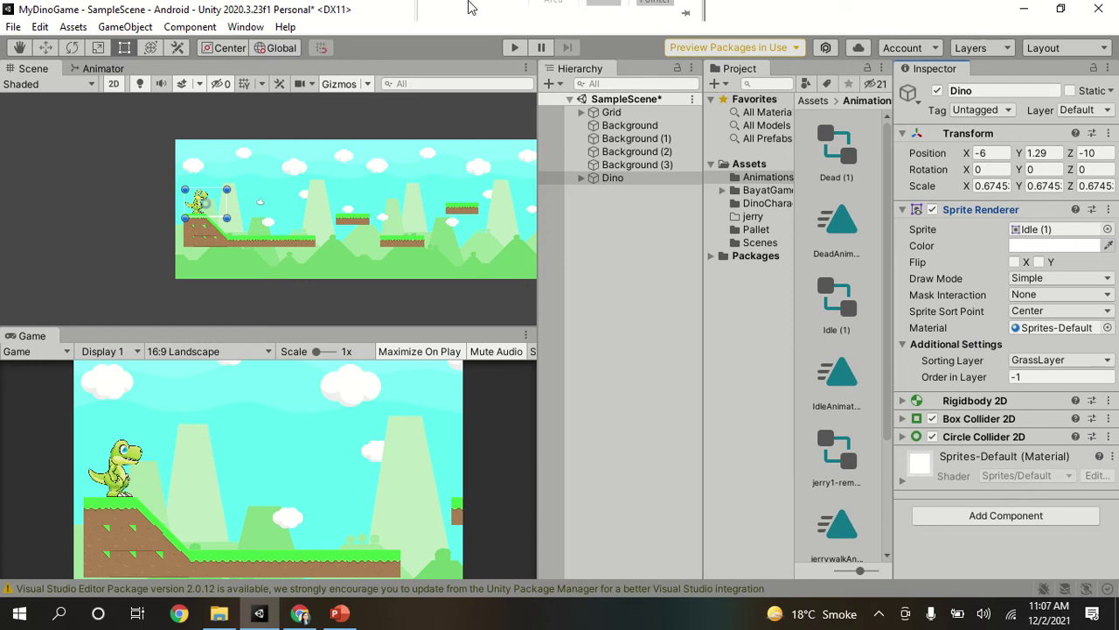
mouse_move(470, 7)
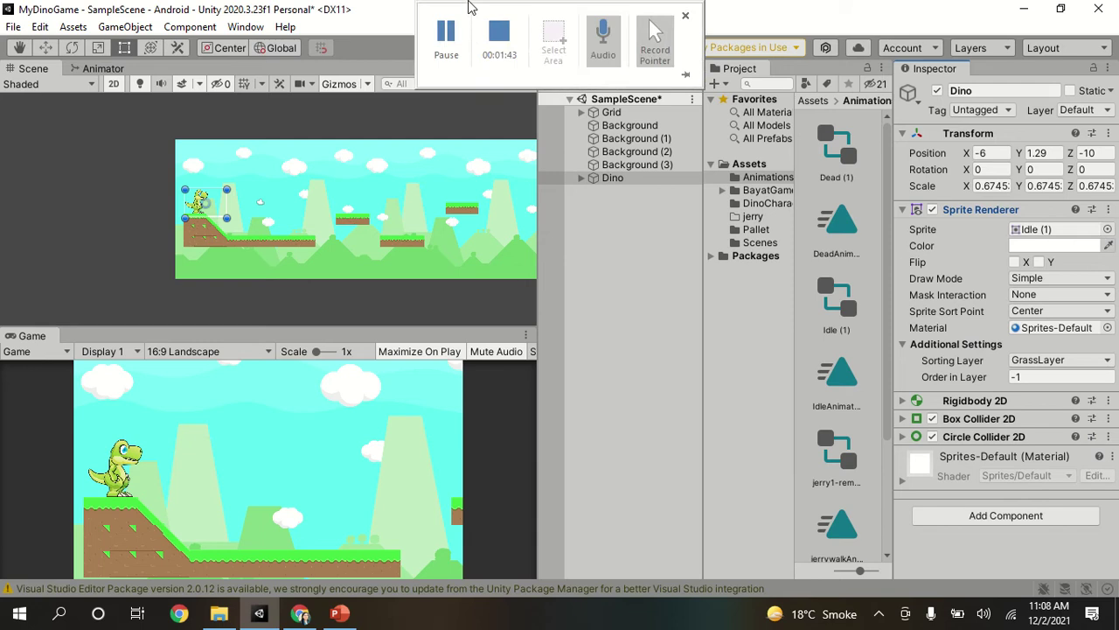
left_click(1108, 231)
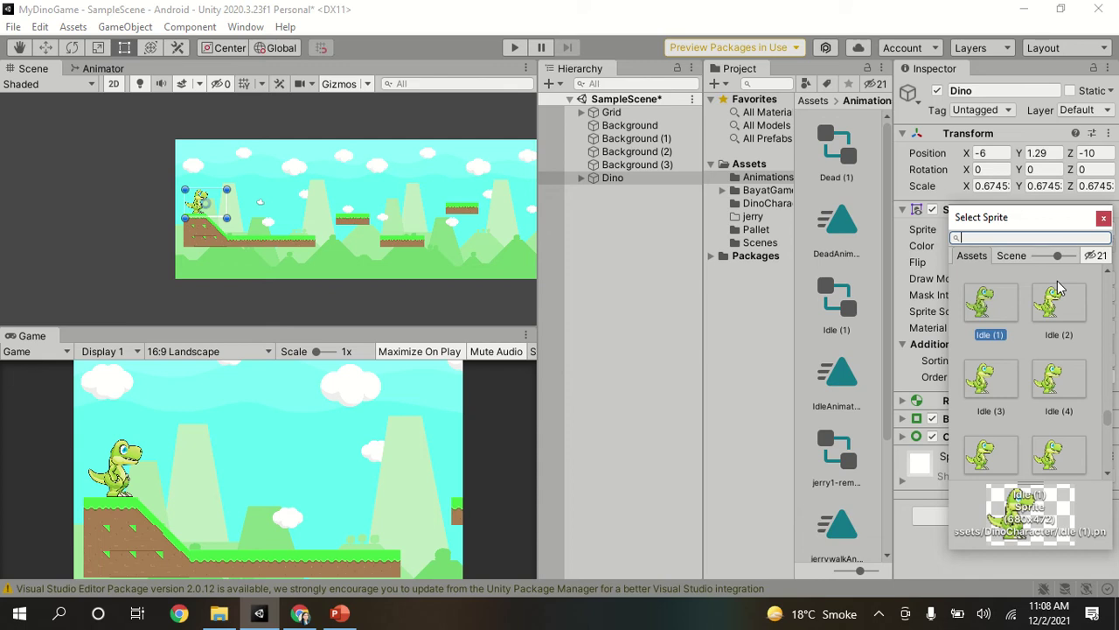
mouse_move(317, 7)
left_click(1105, 219)
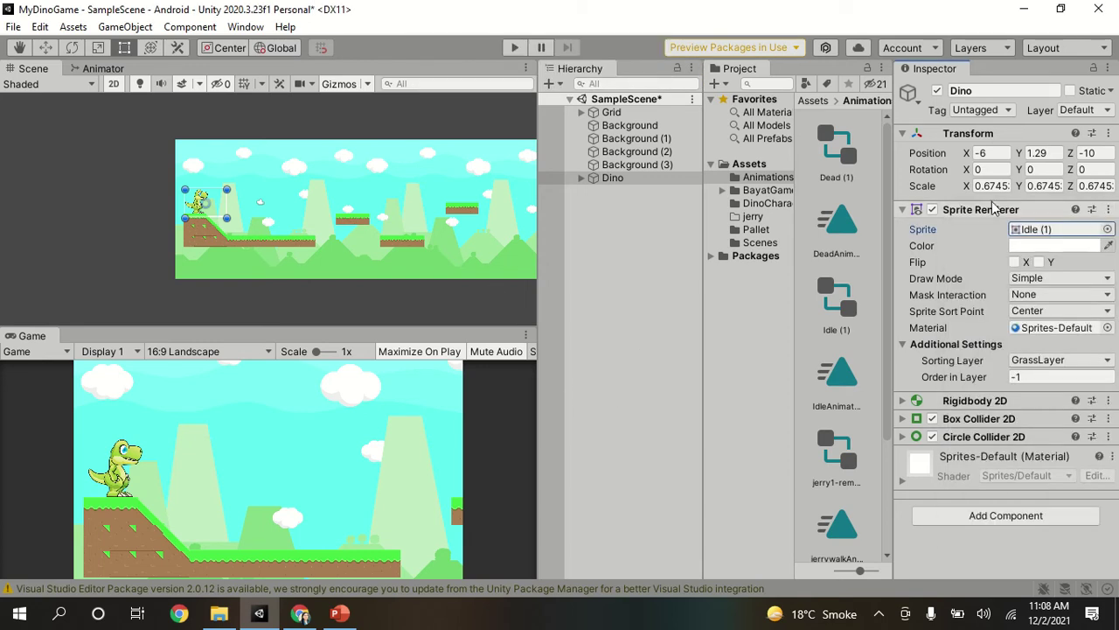
Check the Sprite Renderer's sorting layers, confirming GrassLayer, then collapse it
left_click(904, 210)
left_click(903, 209)
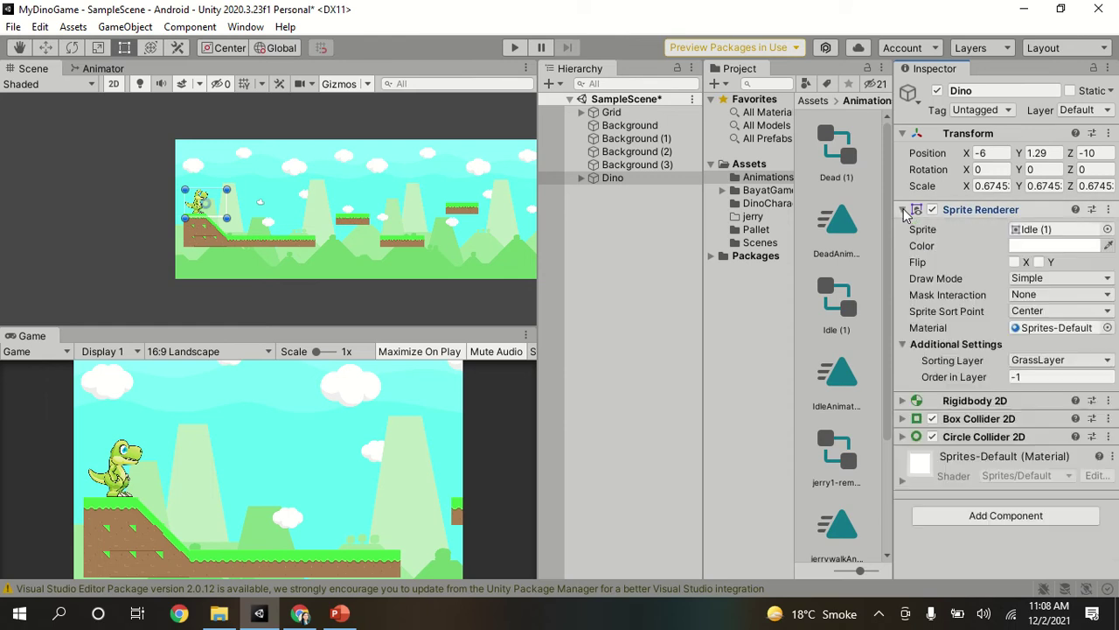
left_click(1066, 361)
left_click(744, 367)
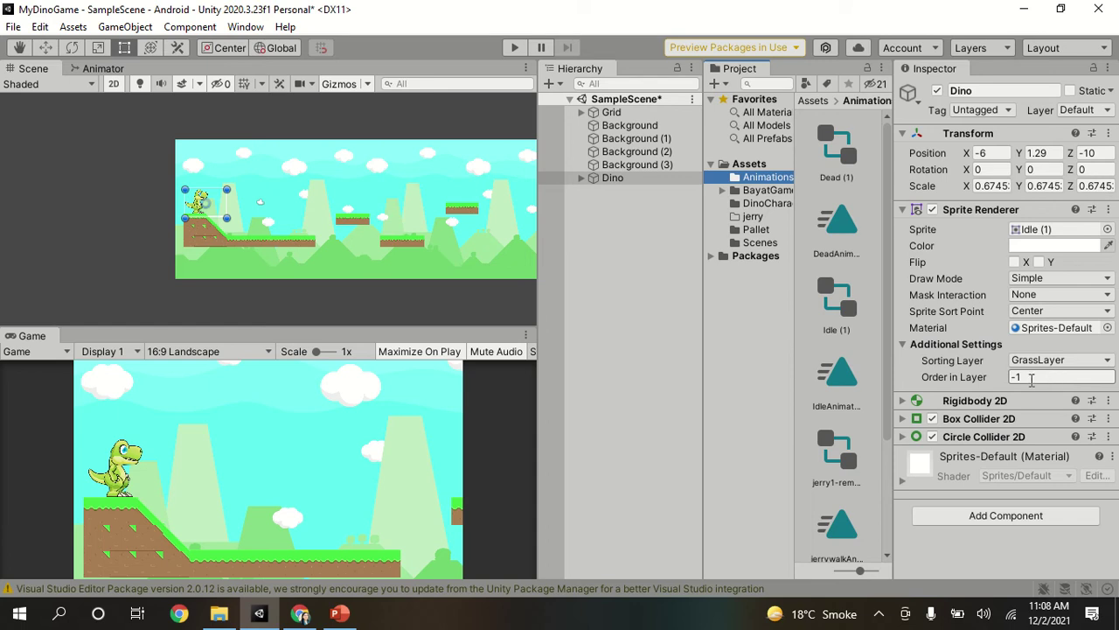
left_click(902, 210)
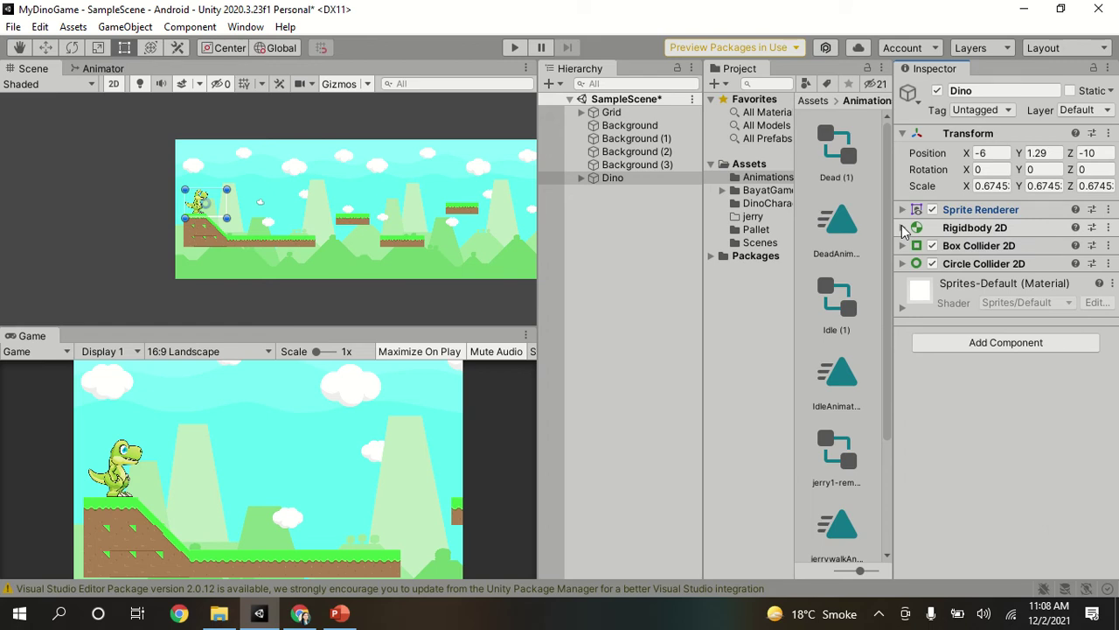
Check the Dino's Dynamic Rigidbody 2D, then expand Grid to show its grassTileMap child
left_click(903, 227)
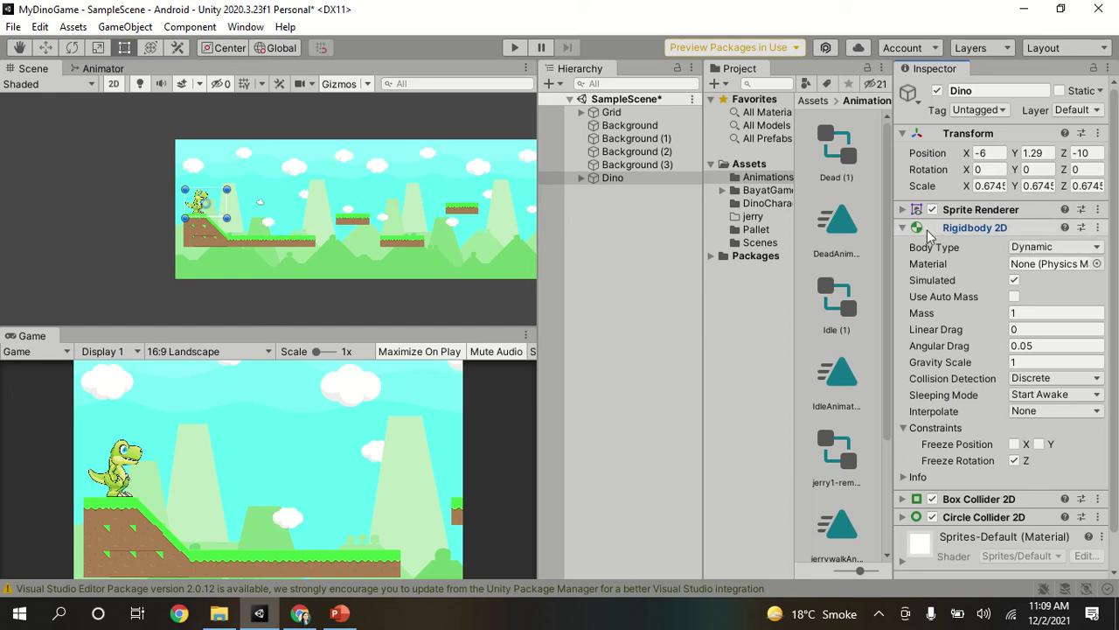
left_click(902, 230)
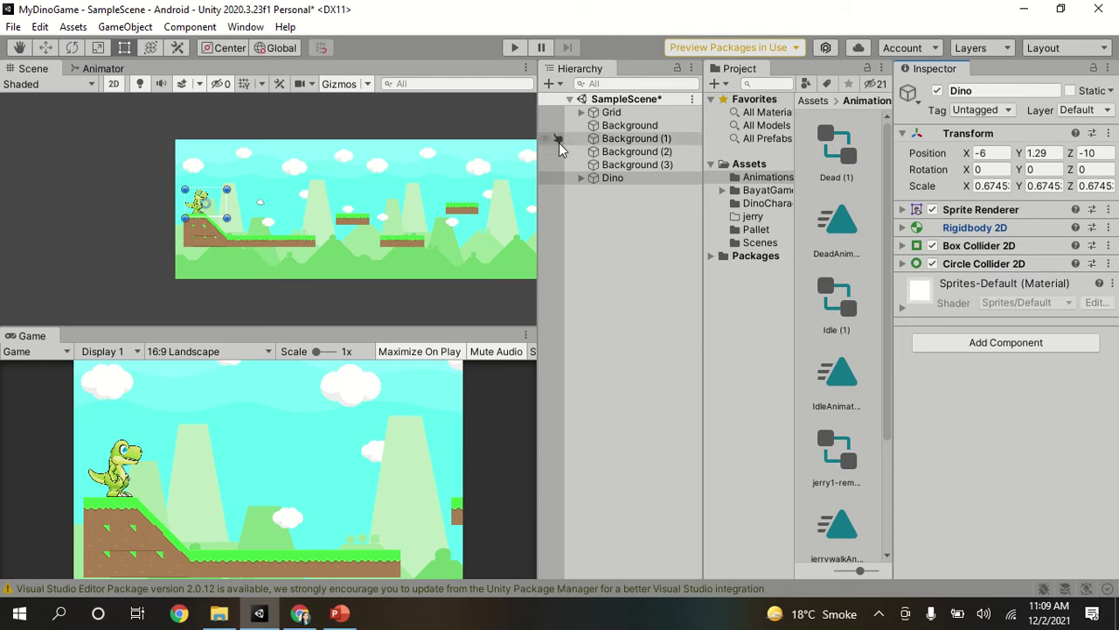
left_click(581, 113)
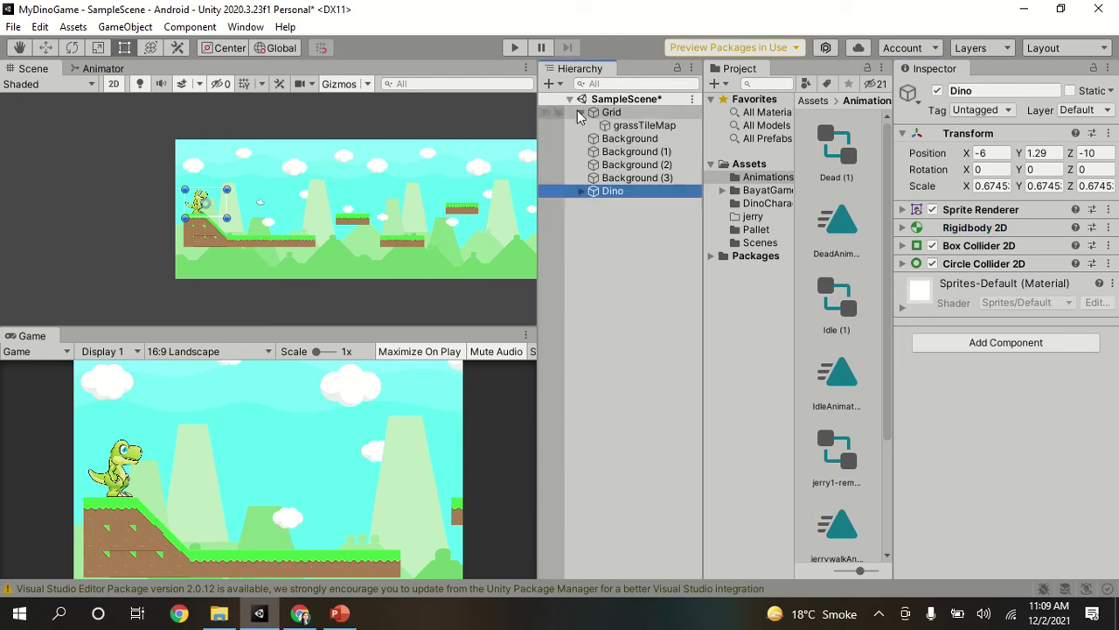
Select grassTileMap and check its Static Rigidbody 2D, Composite Collider 2D and Tilemap Collider 2D
double_click(642, 126)
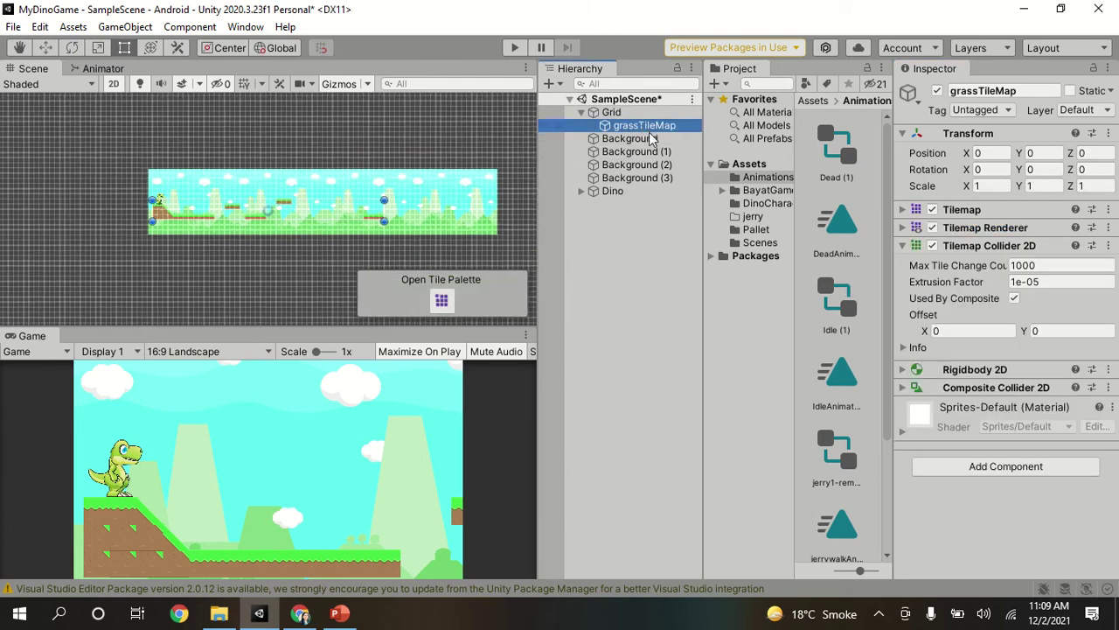
left_click(903, 247)
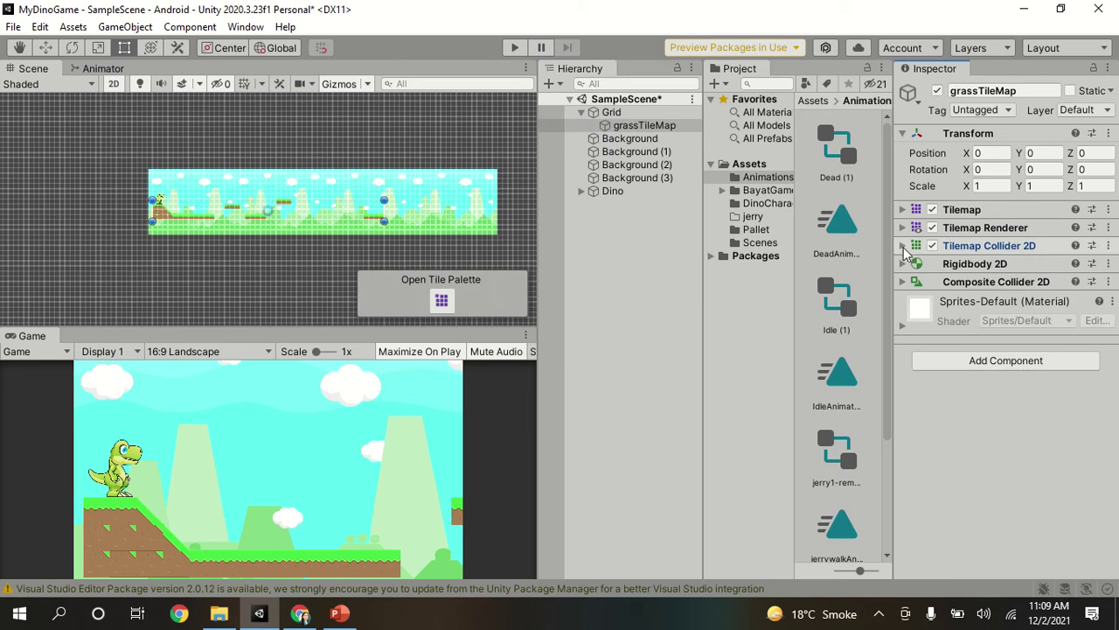
left_click(903, 264)
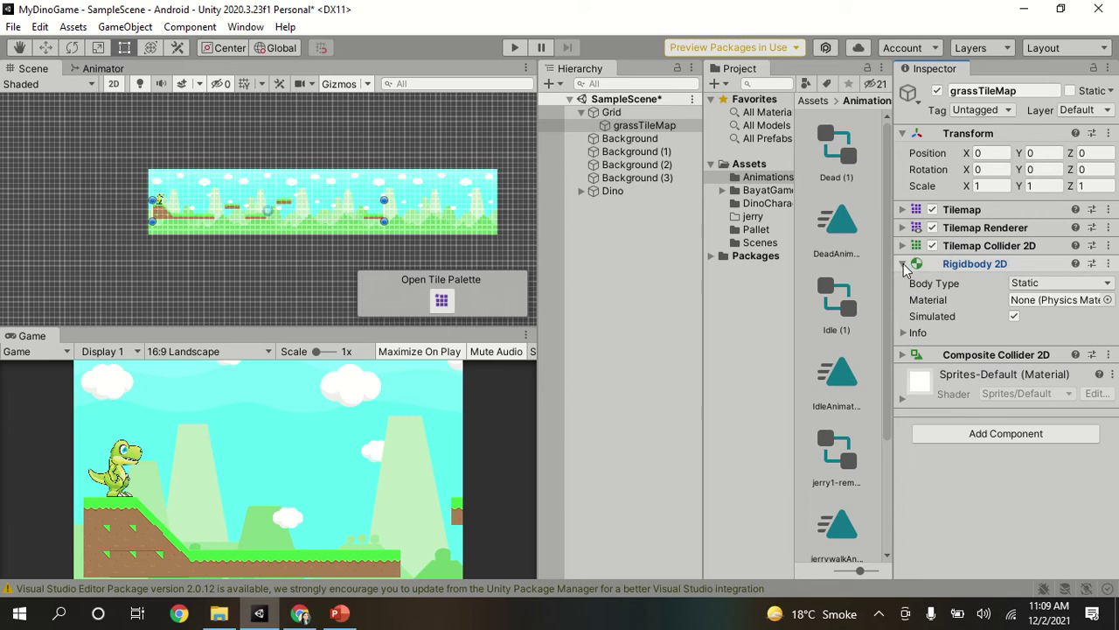
left_click(903, 265)
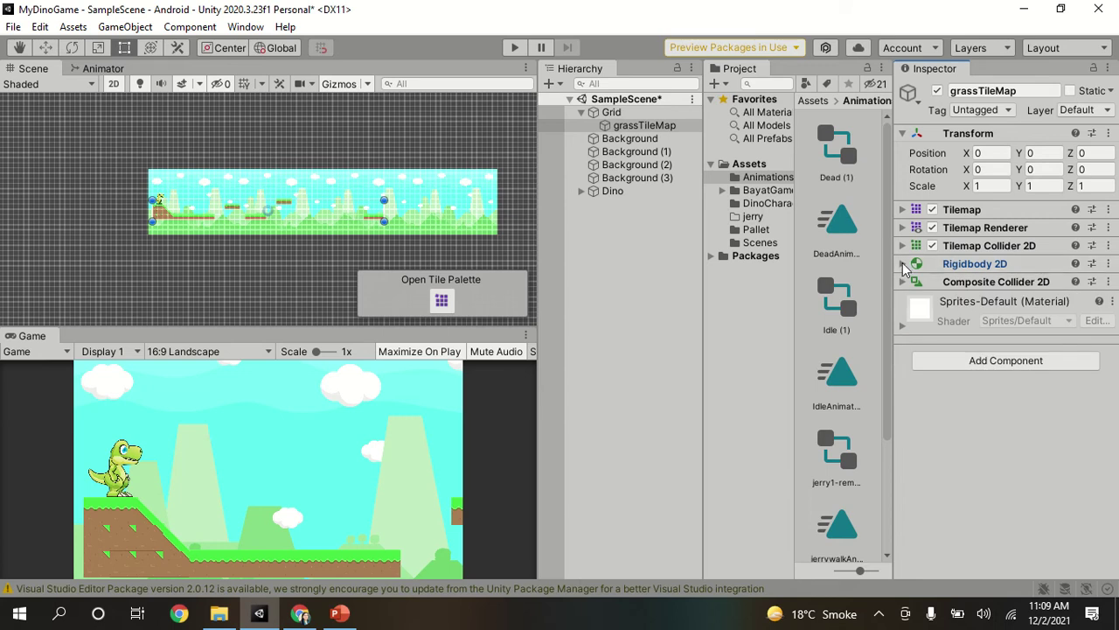
left_click(902, 264)
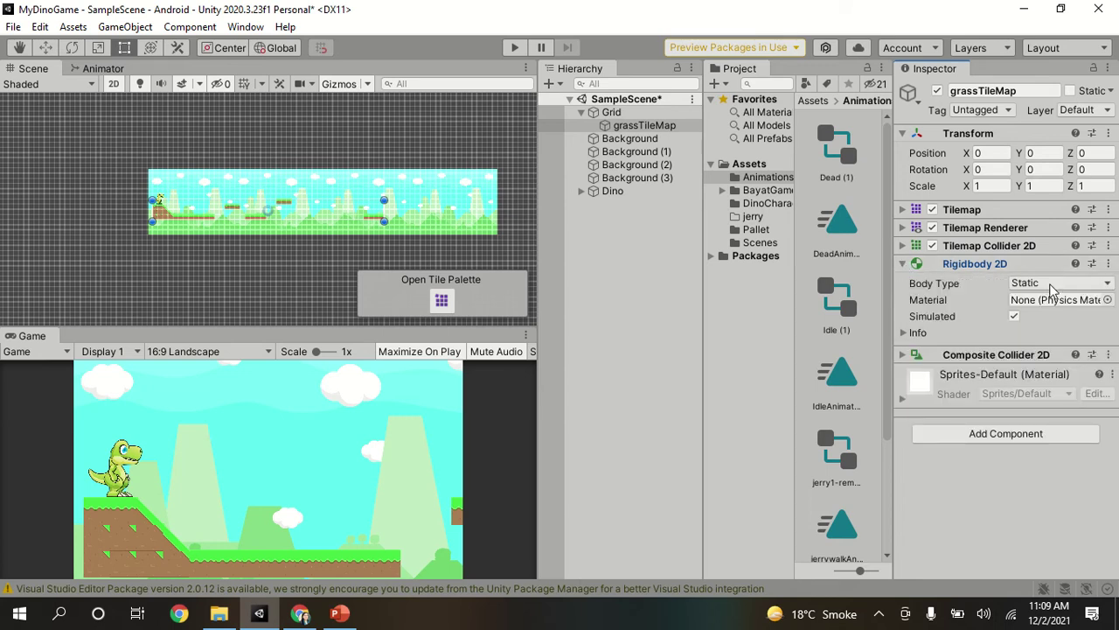
left_click(903, 264)
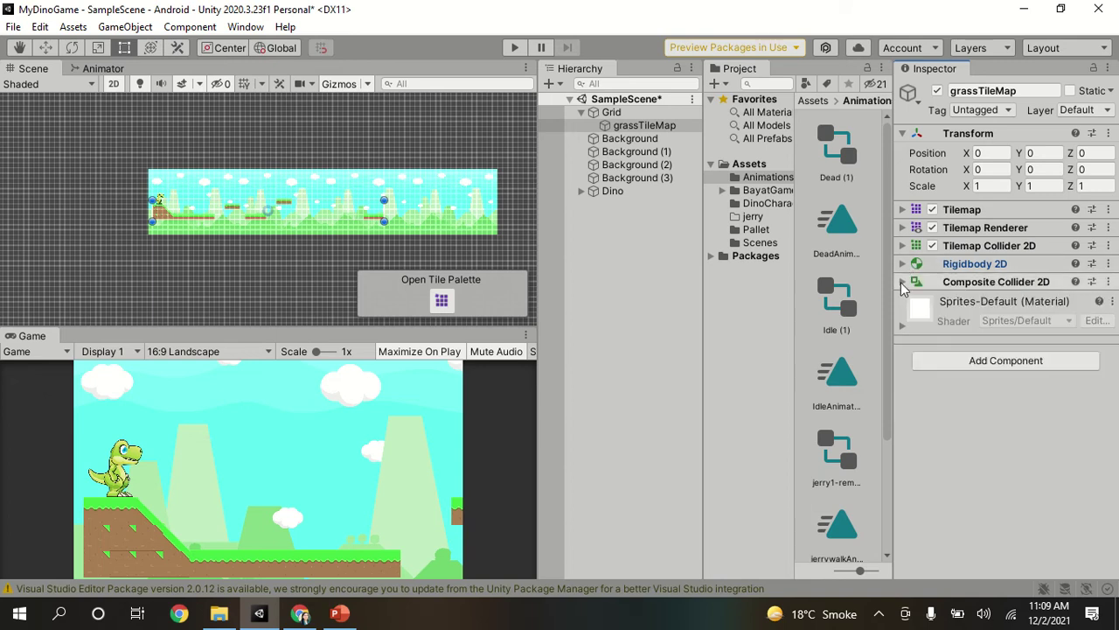
left_click(902, 282)
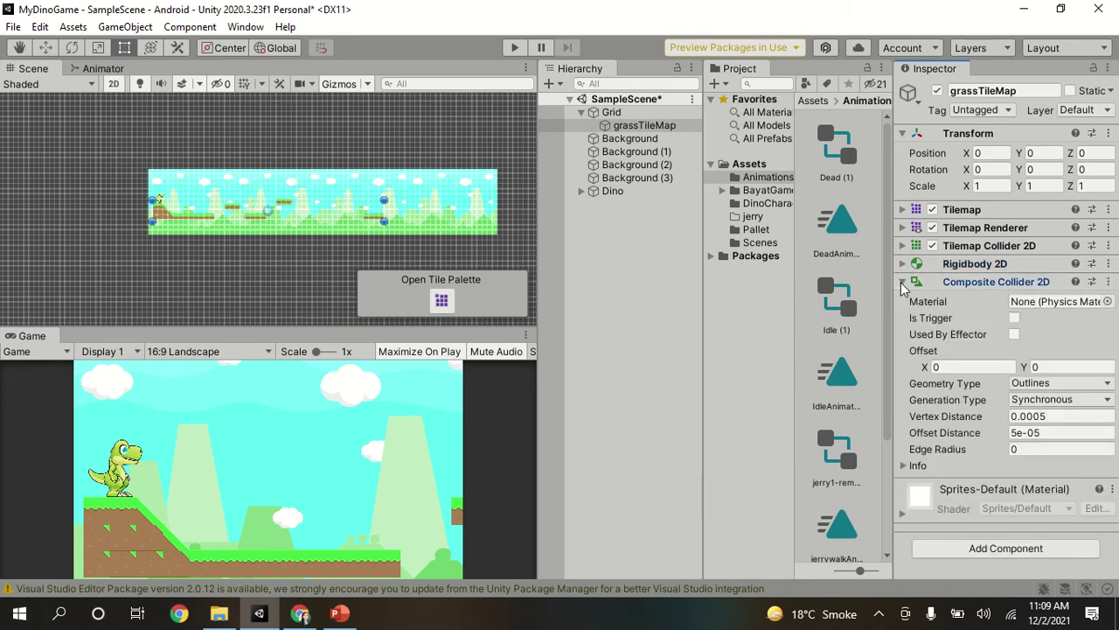
left_click(900, 283)
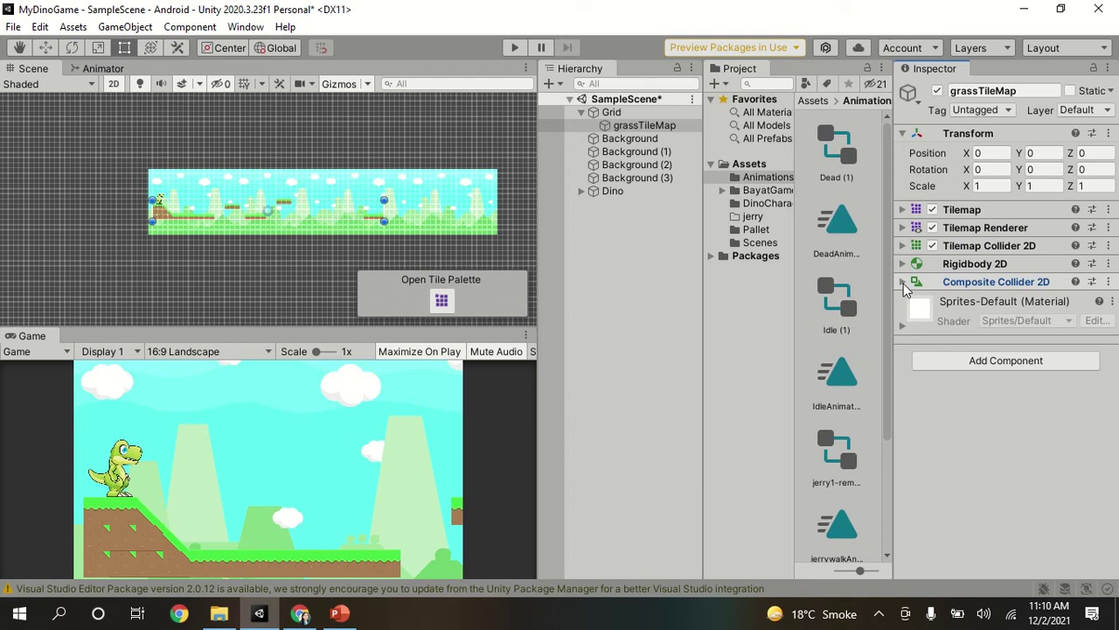
left_click(902, 247)
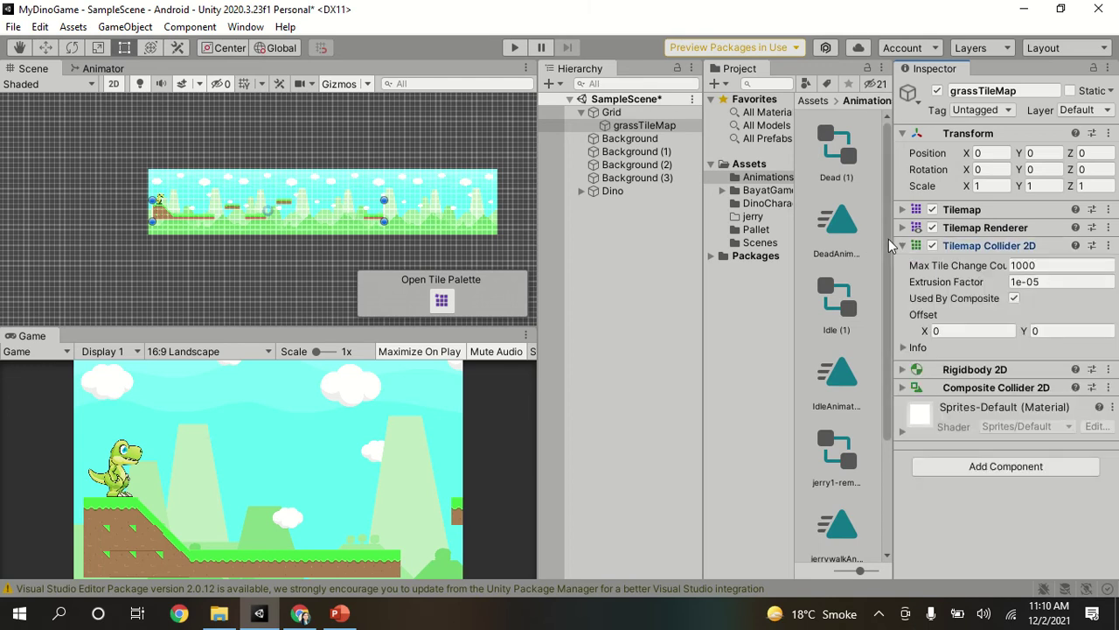
Expand the Composite Collider 2D: Outlines geometry, Synchronous generation, 0.0005 vertex distance
left_click(904, 247)
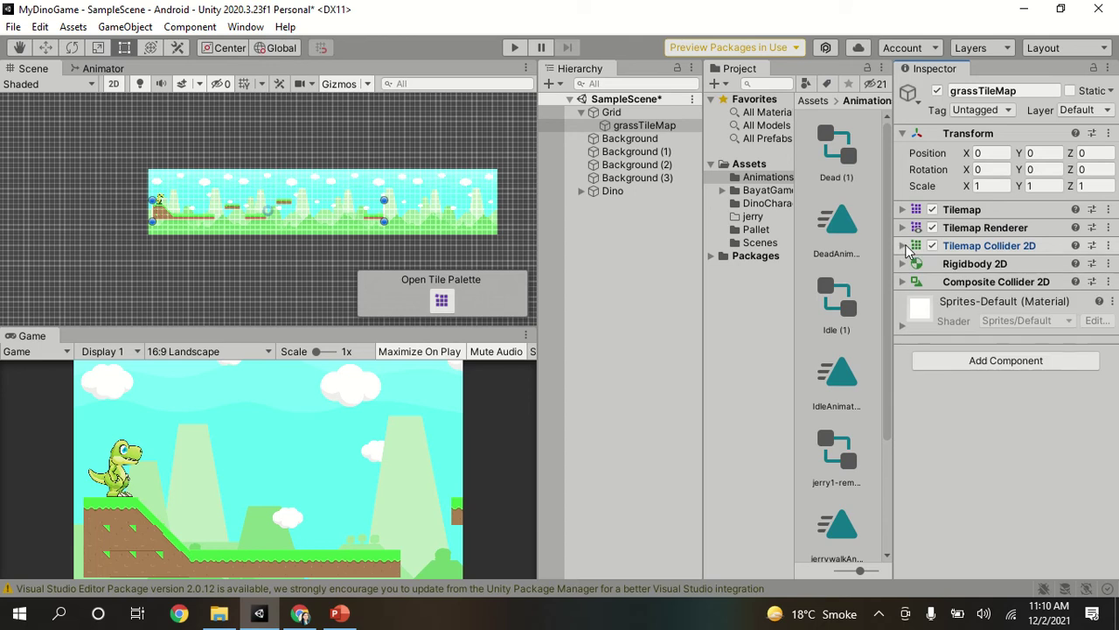
left_click(997, 282)
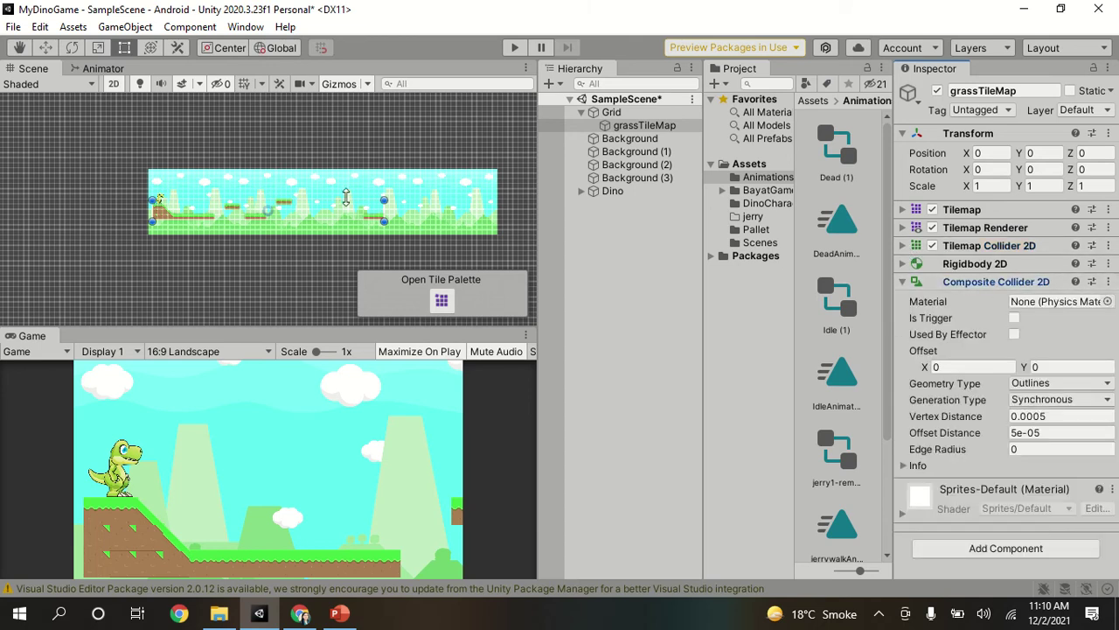
scroll(292, 229, "up", 2)
scroll(292, 229, "up", 1)
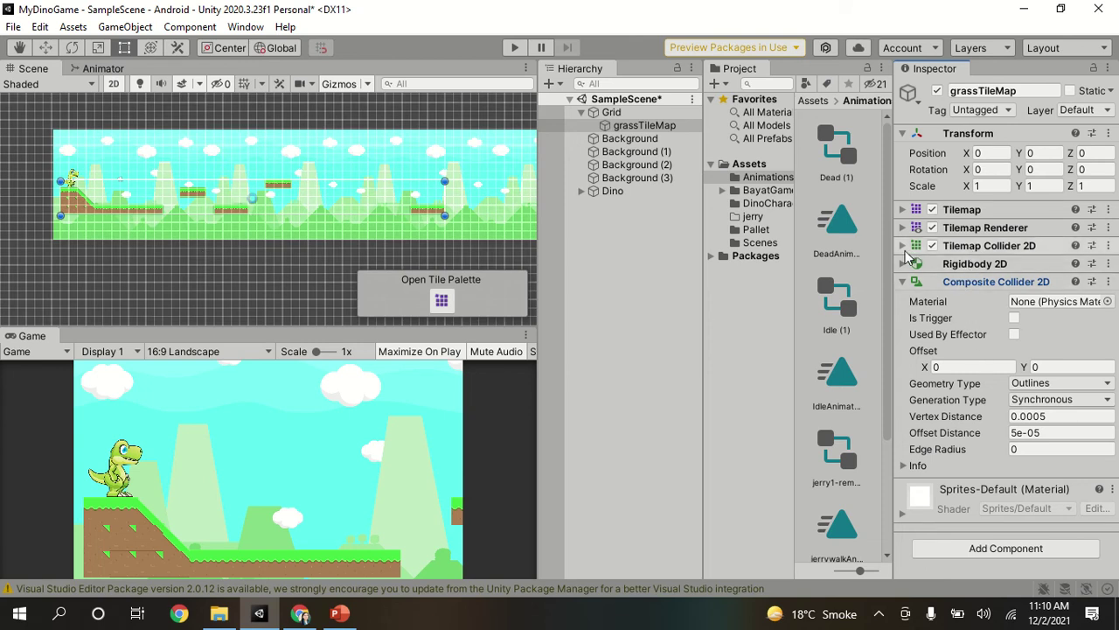
Review the Tilemap Collider 2D settings, then collapse that component
left_click(960, 249)
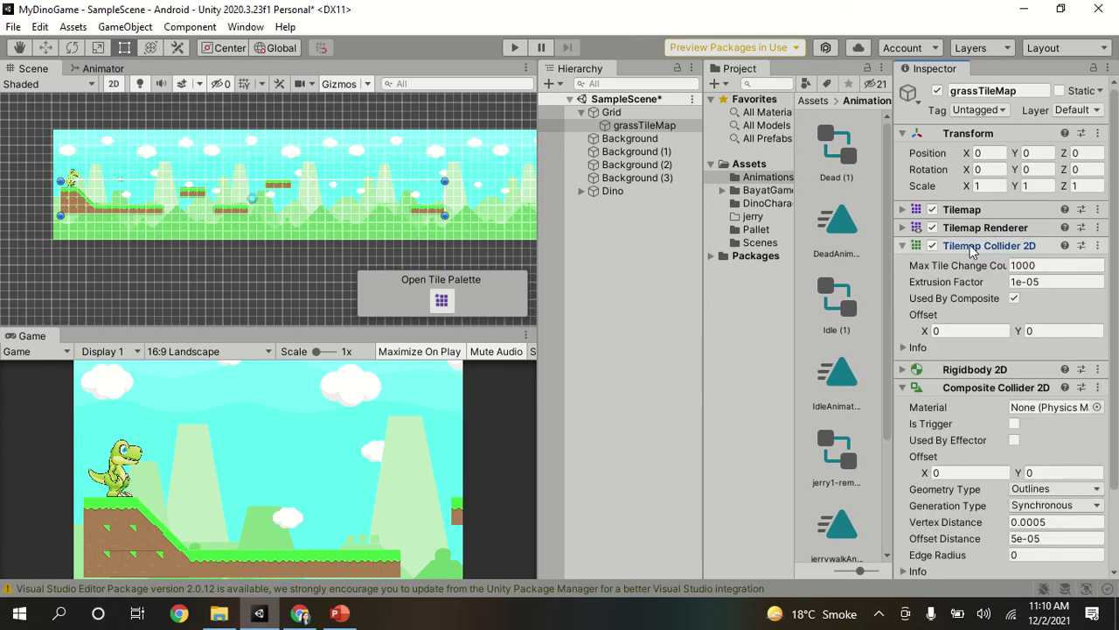
left_click(972, 250)
left_click(973, 250)
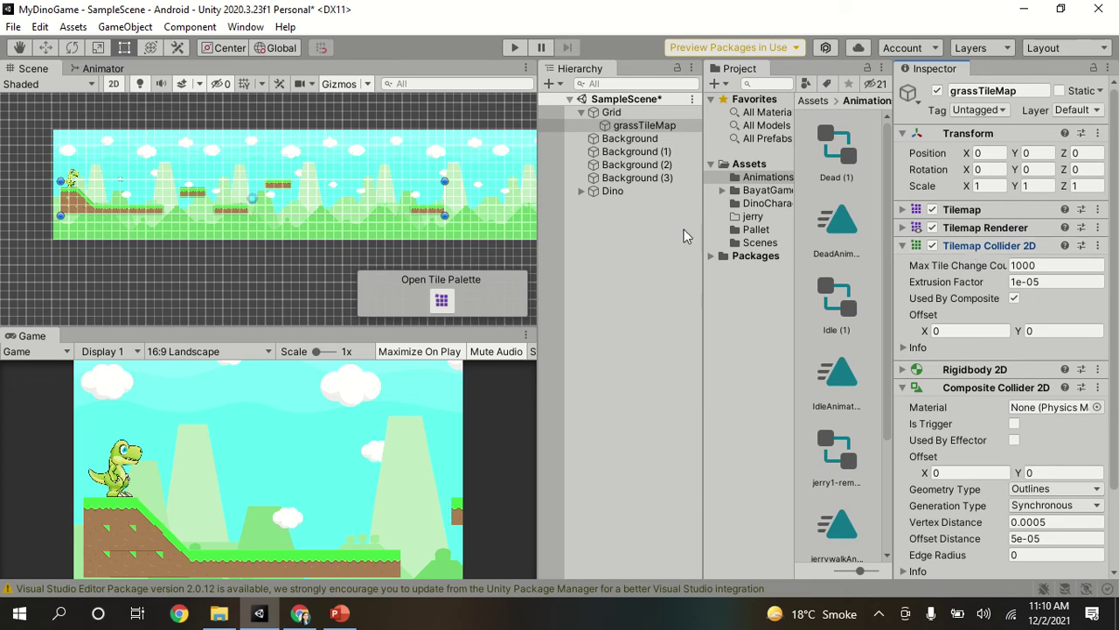
scroll(216, 251, "up", 2)
scroll(217, 250, "up", 3)
scroll(152, 243, "down", 3)
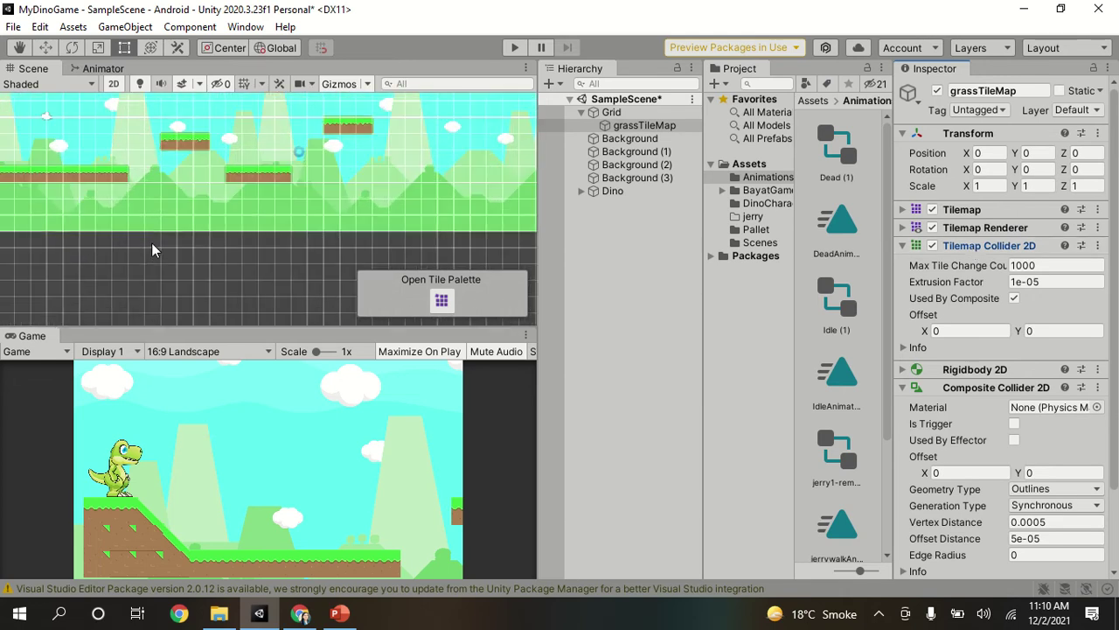
scroll(155, 237, "down", 2)
scroll(155, 237, "down", 1)
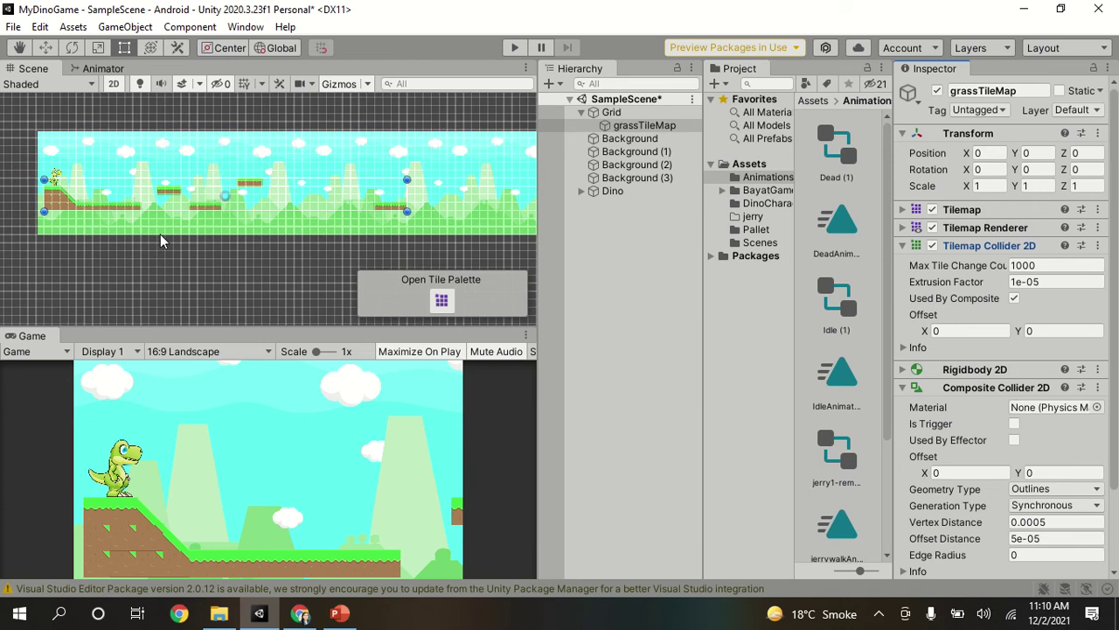
left_click(903, 245)
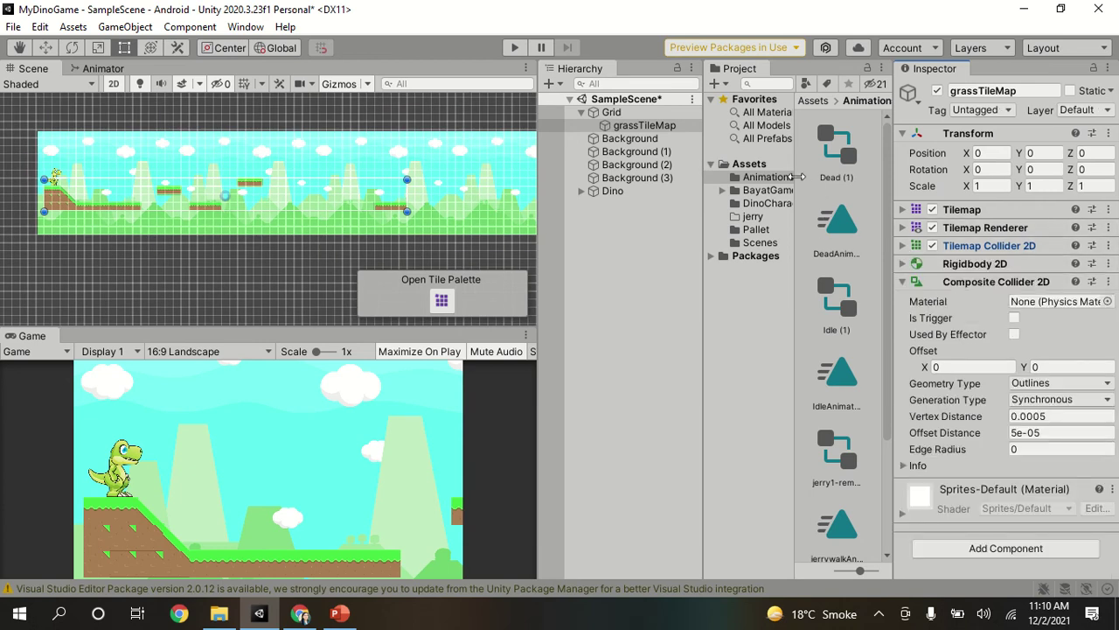
Inspect the DeadAnimation, IdleAnimation and Walk (1) assets, then select and frame the Dino
left_click(842, 234)
left_click(840, 385)
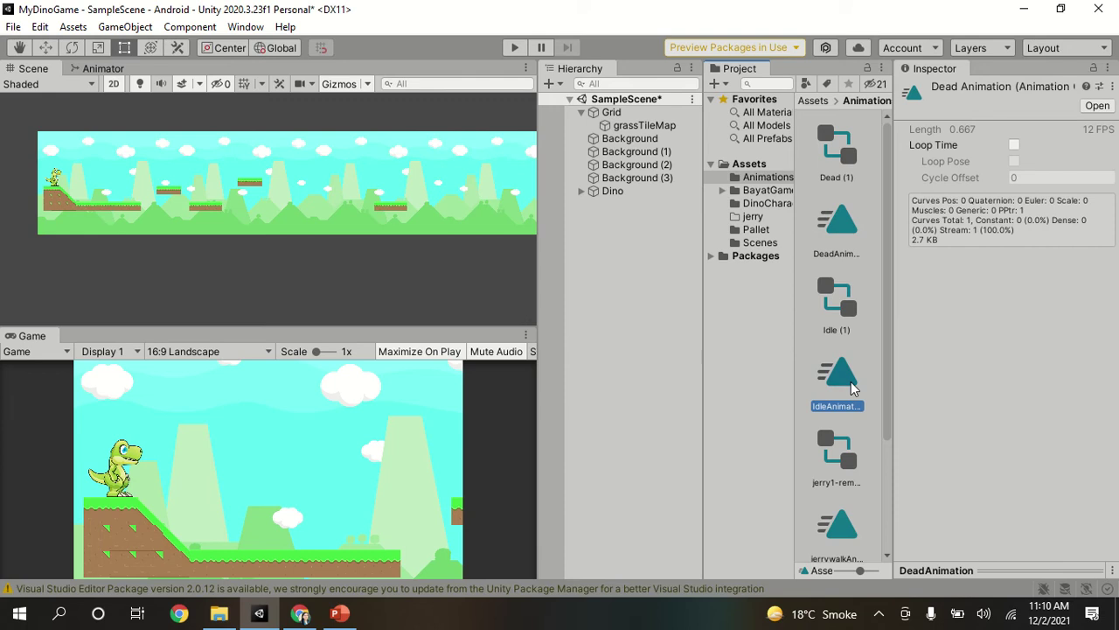
left_click(888, 561)
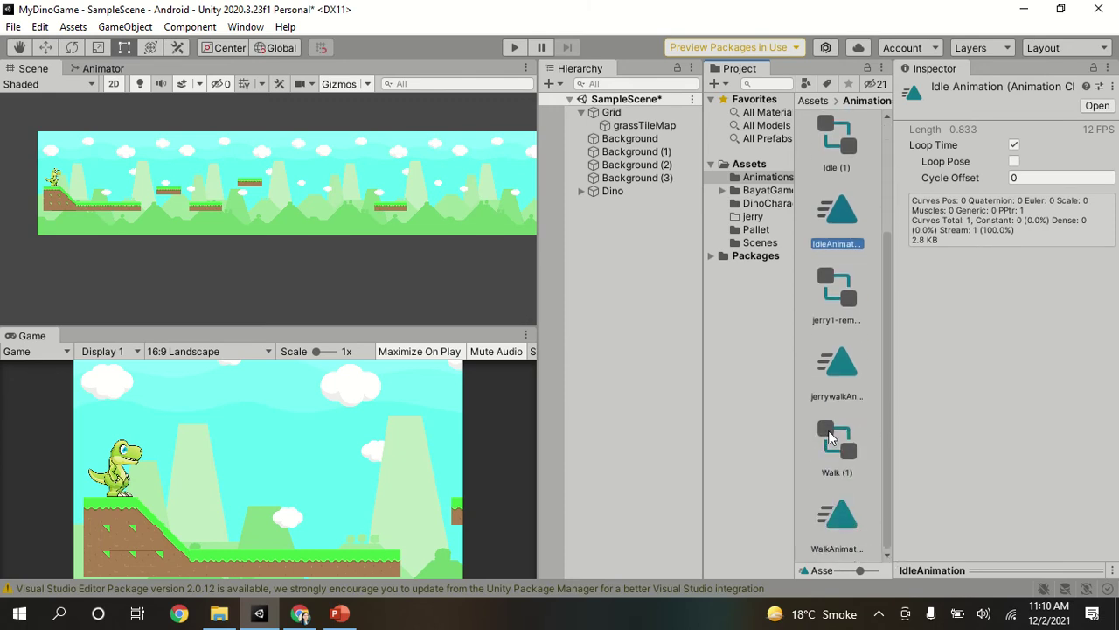
left_click(829, 436)
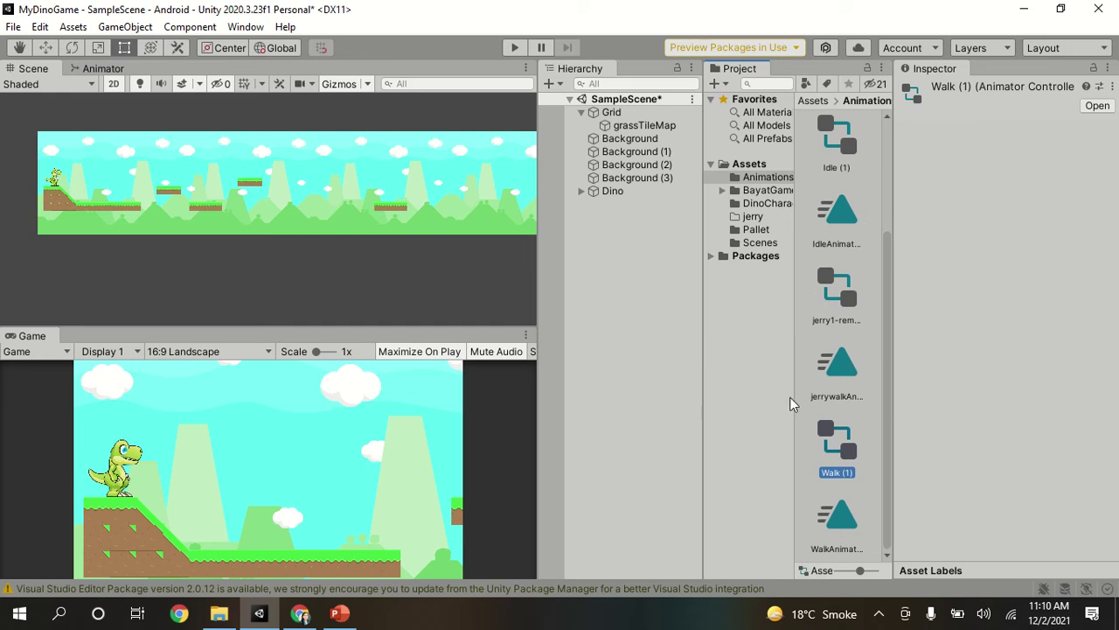
double_click(609, 193)
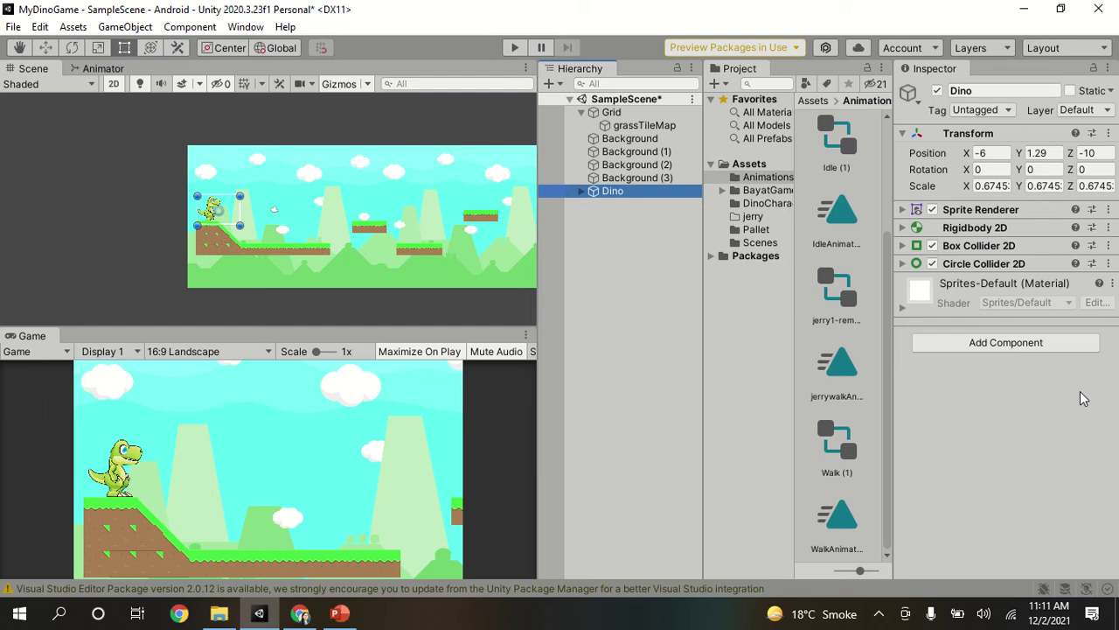
Add an Animator component to the Dino and assign the Idle (1) controller
left_click(1018, 347)
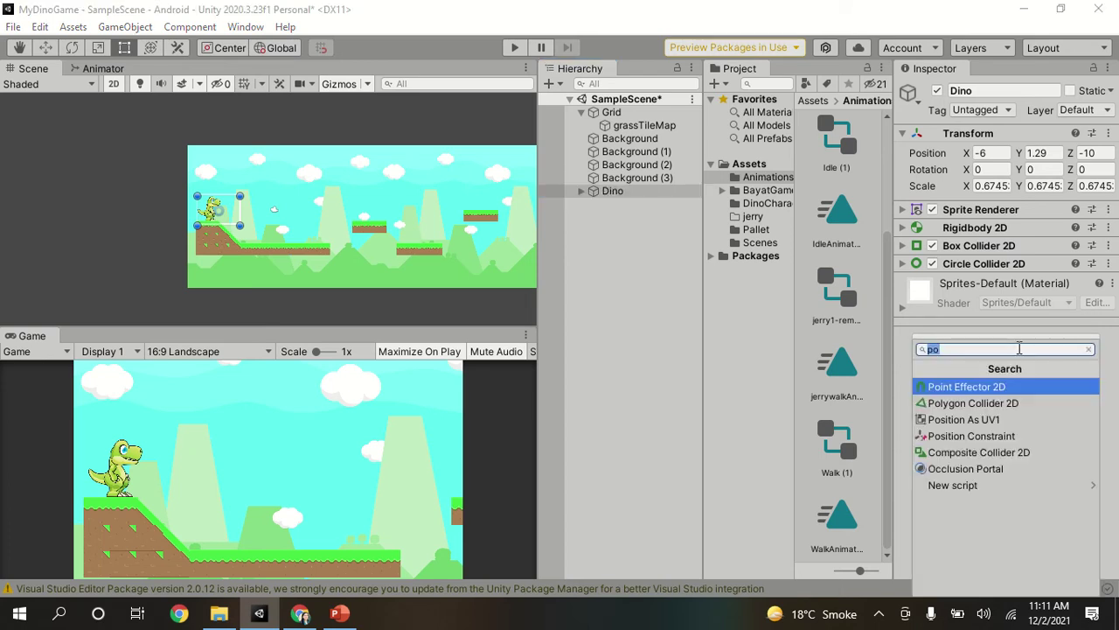
type("ani")
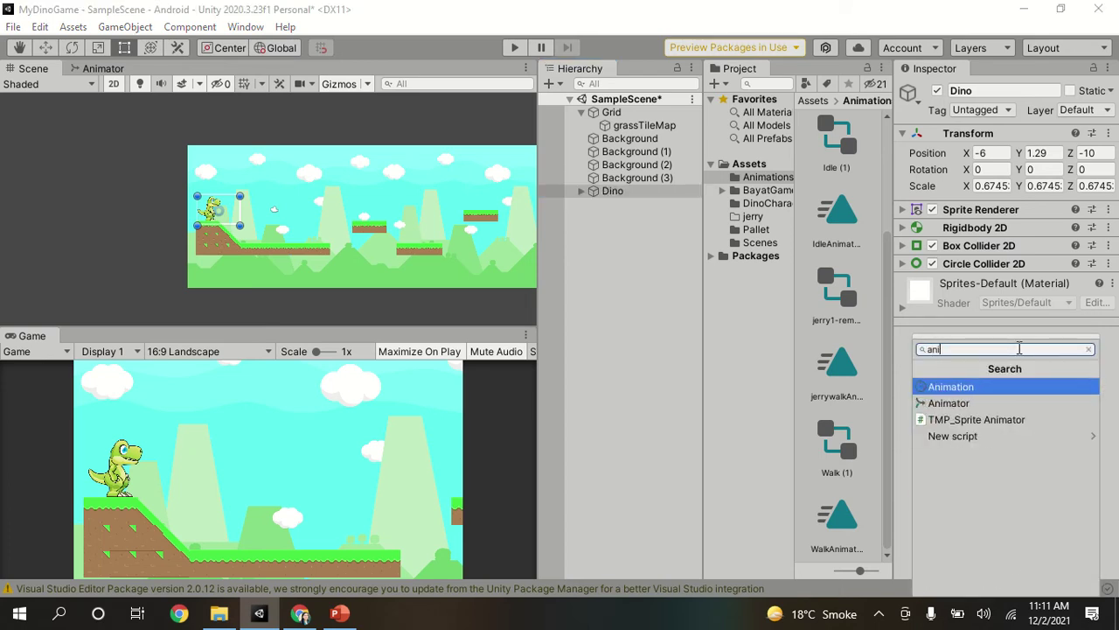
left_click(982, 403)
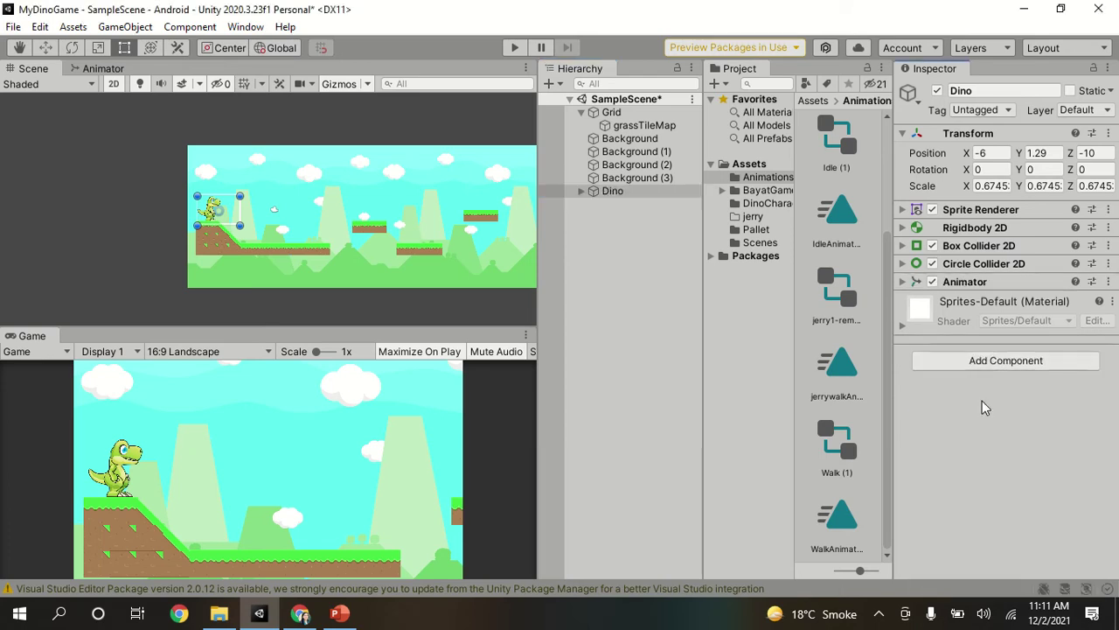
left_click(903, 281)
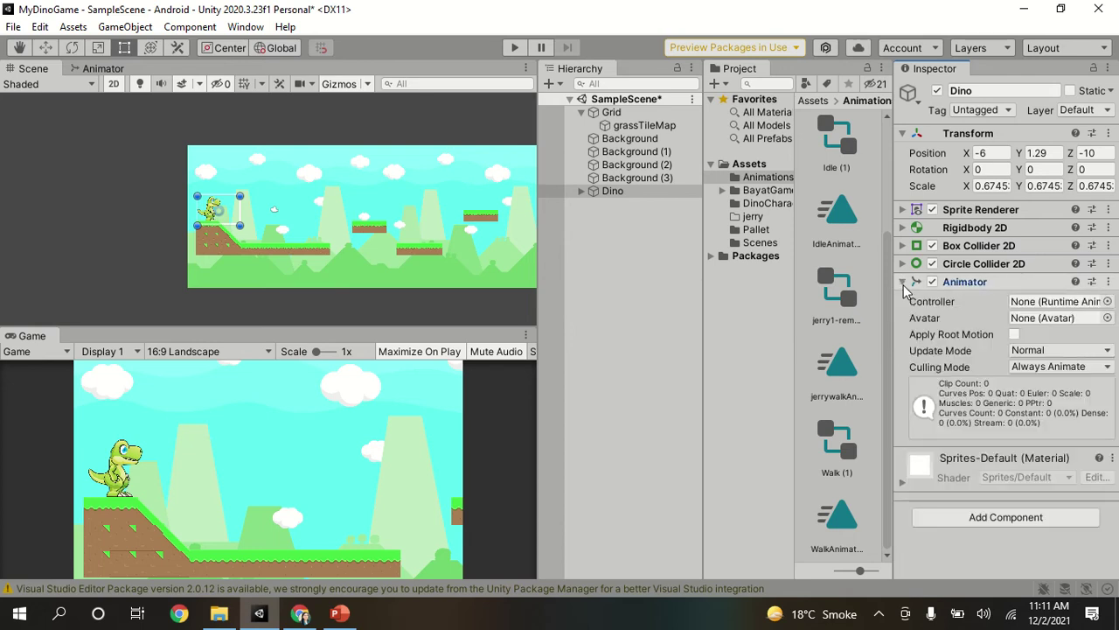
left_click(1108, 301)
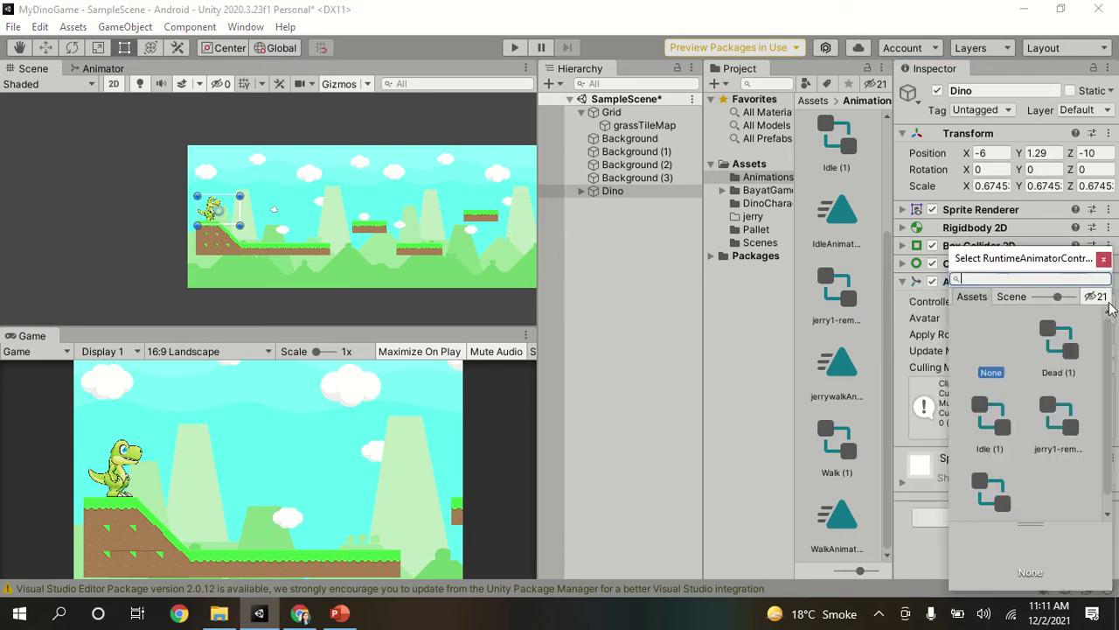
scroll(1109, 453, "down", 1)
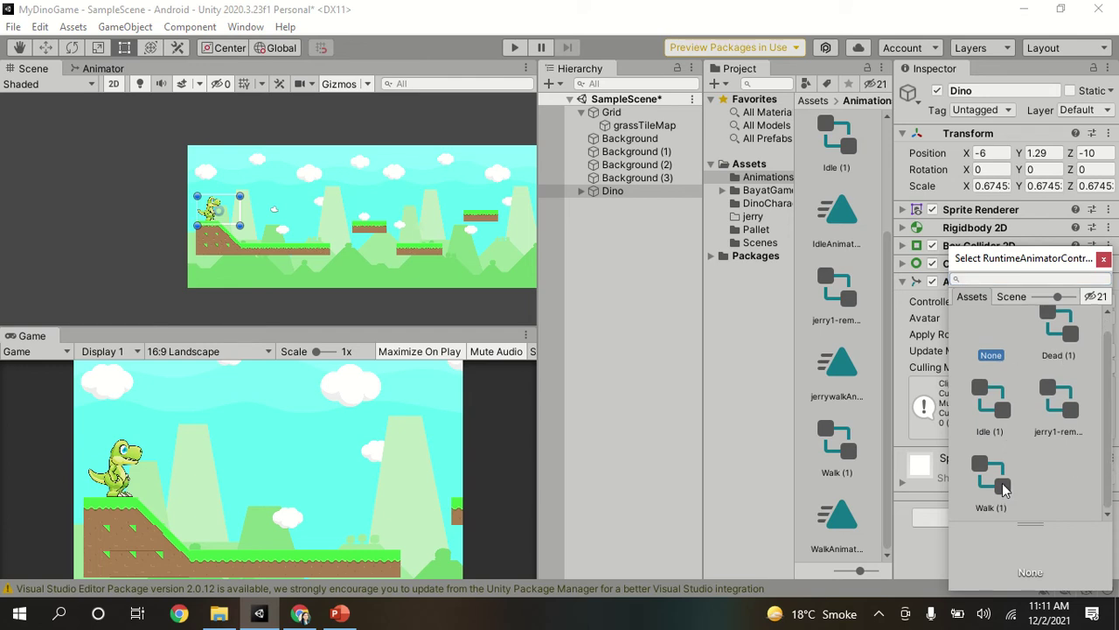
double_click(991, 406)
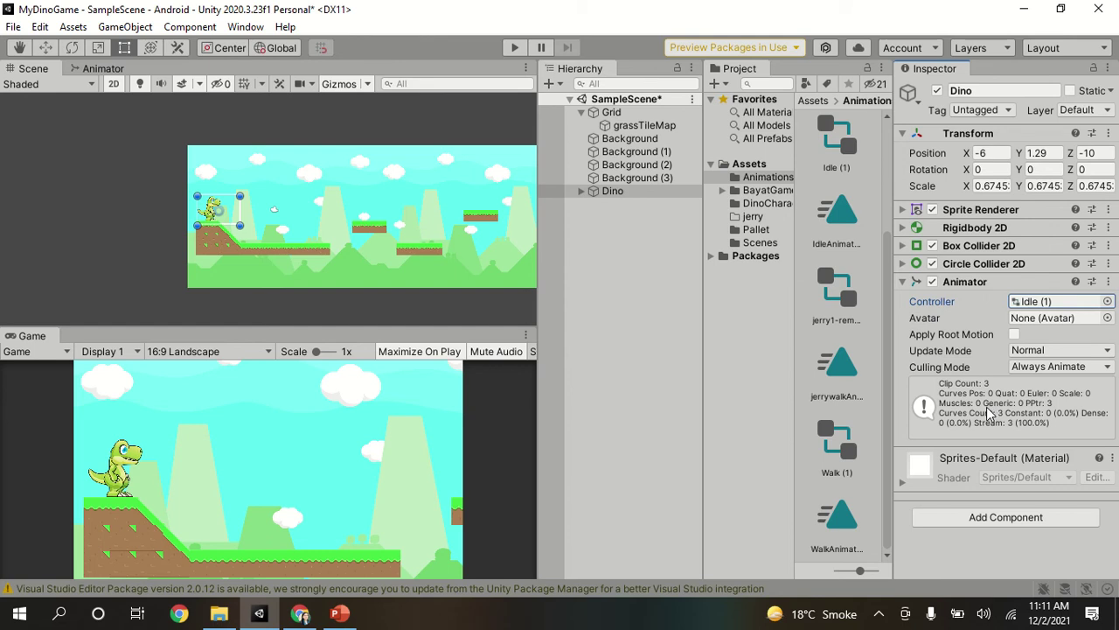
left_click(518, 48)
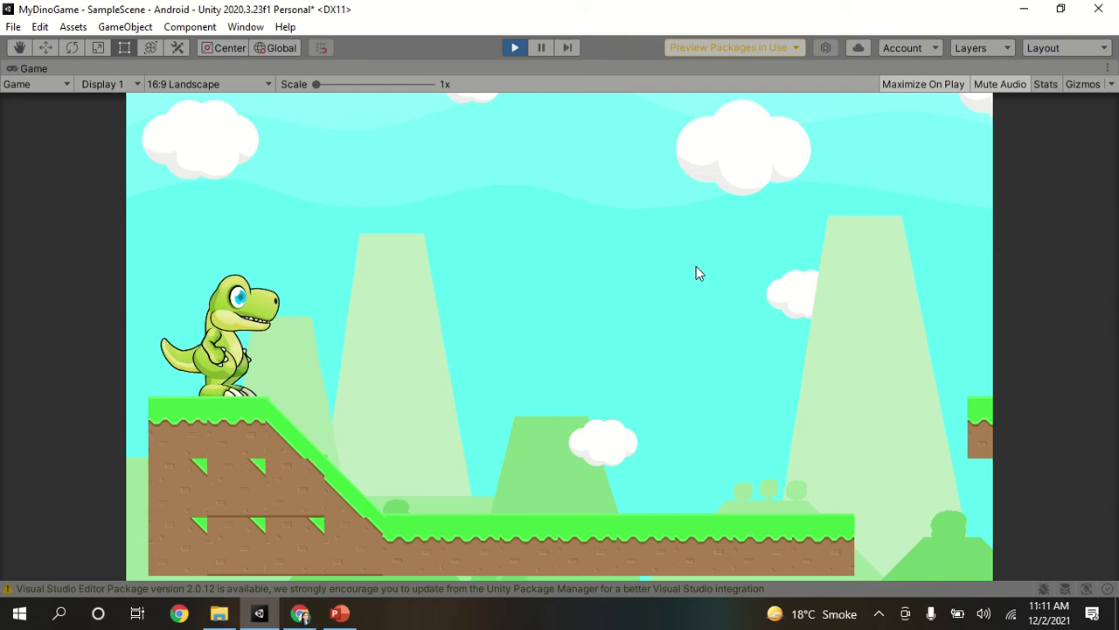
left_click(512, 48)
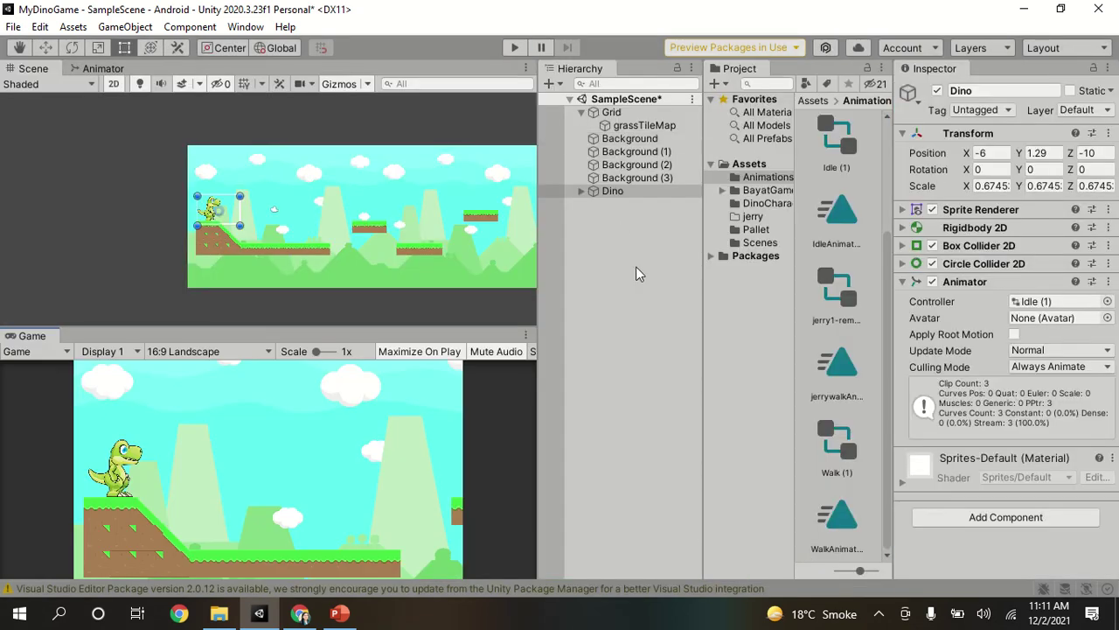
Open Idle (1) in the Animator and delete its walk and dead states
double_click(1076, 302)
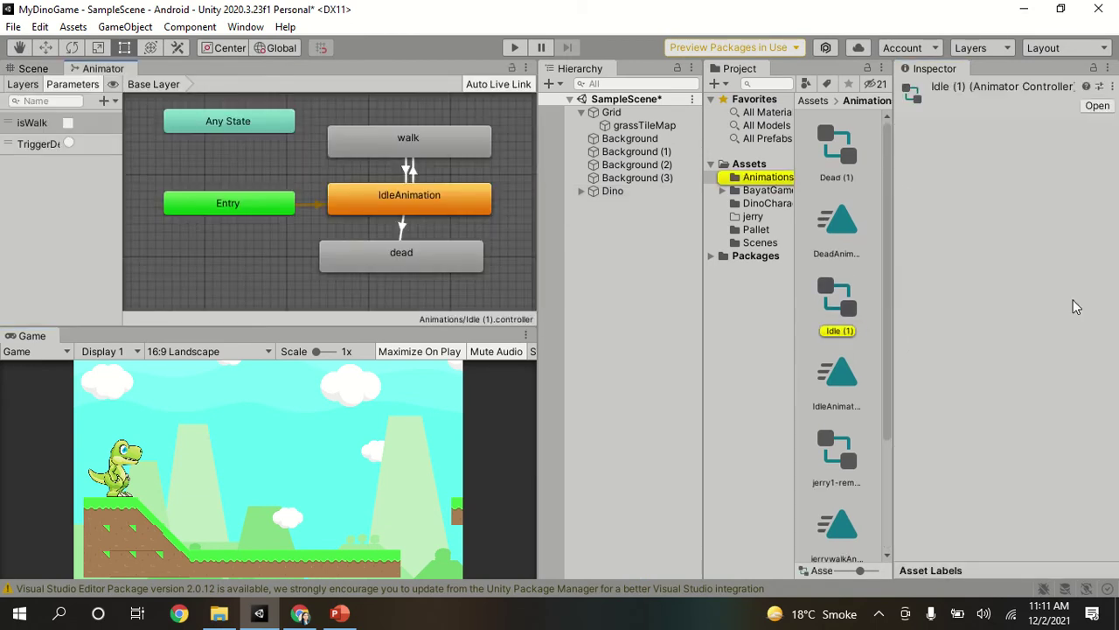
left_click(466, 155)
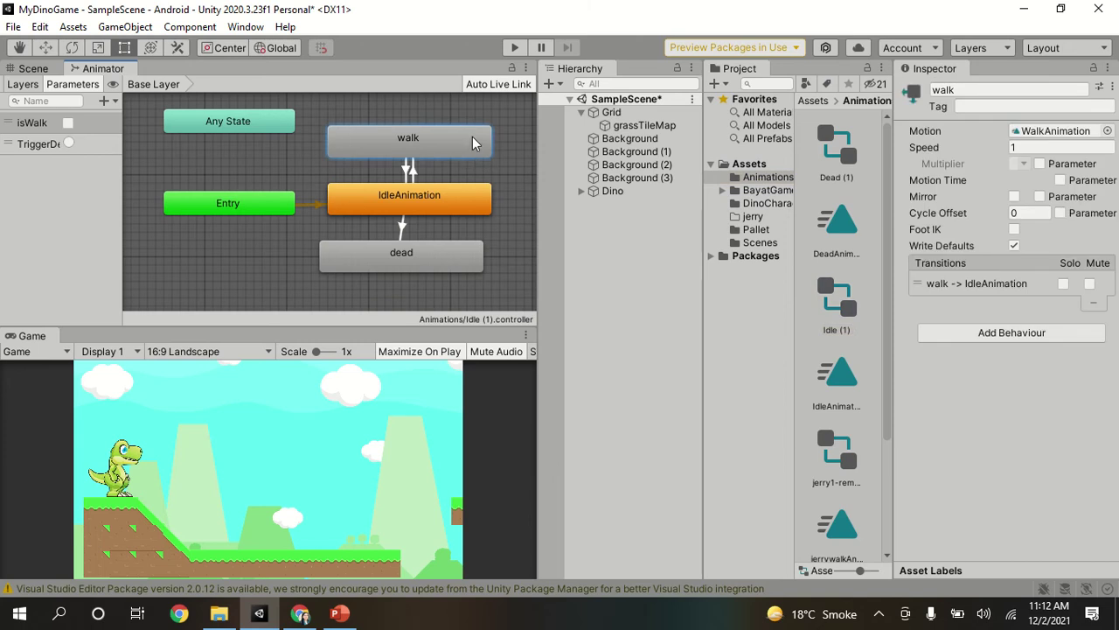
key("Delete")
left_click(414, 251)
key("Delete")
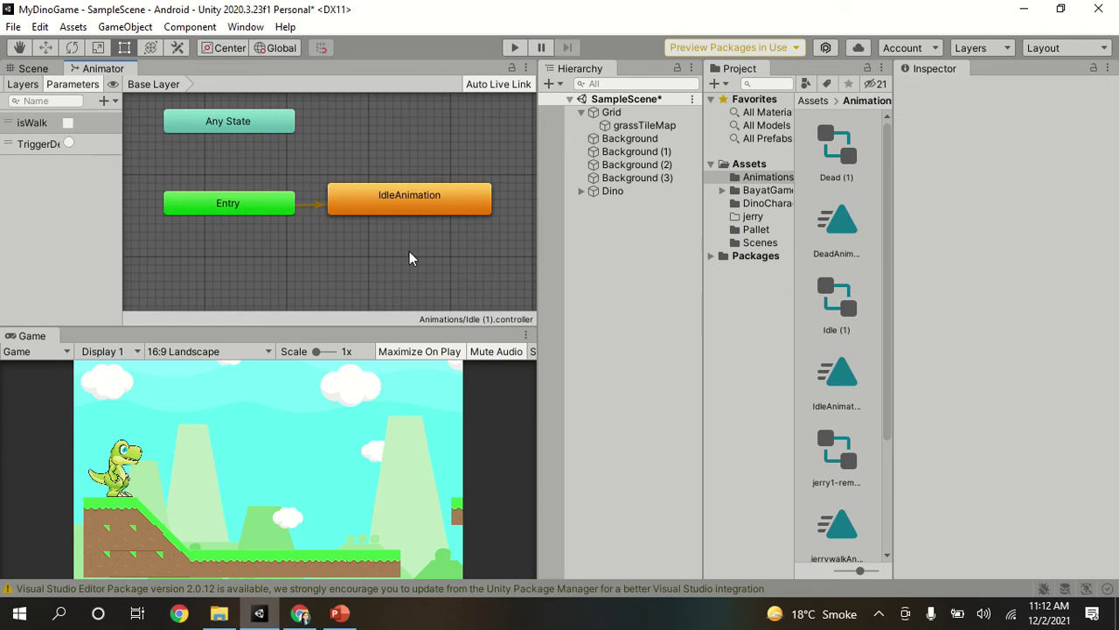
Delete the isWalk and trigger parameters and place IdleAnimation beside Entry
left_click(48, 122)
right_click(48, 122)
left_click(83, 130)
right_click(48, 124)
left_click(65, 132)
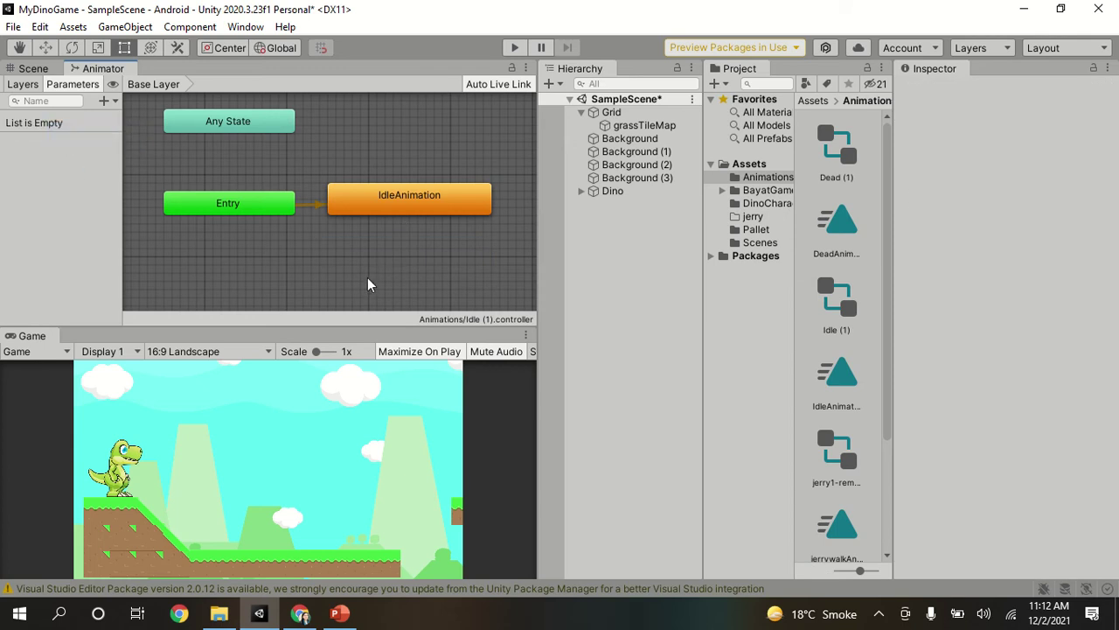
left_click_drag(440, 204, 454, 210)
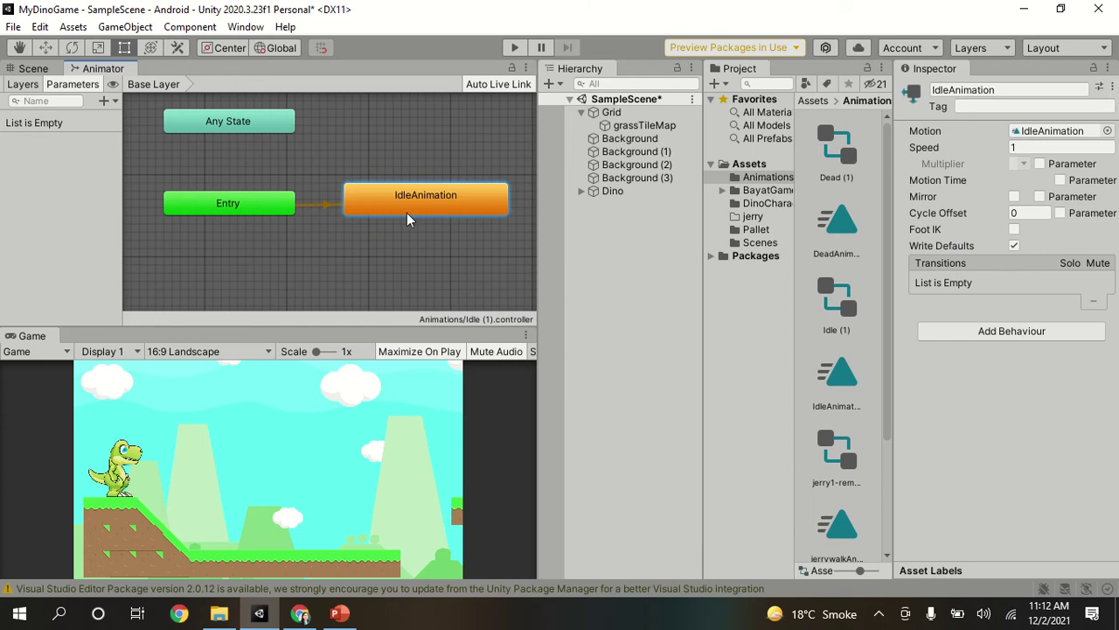
left_click_drag(388, 202, 378, 206)
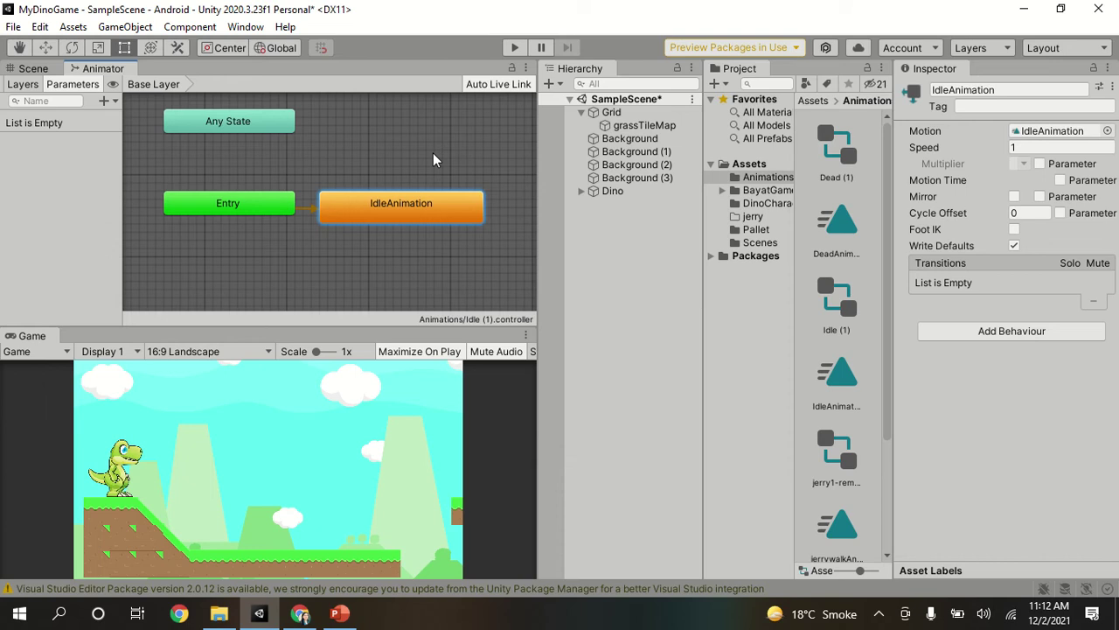
Create a walk state above IdleAnimation with WalkAnimation as its motion
right_click(406, 149)
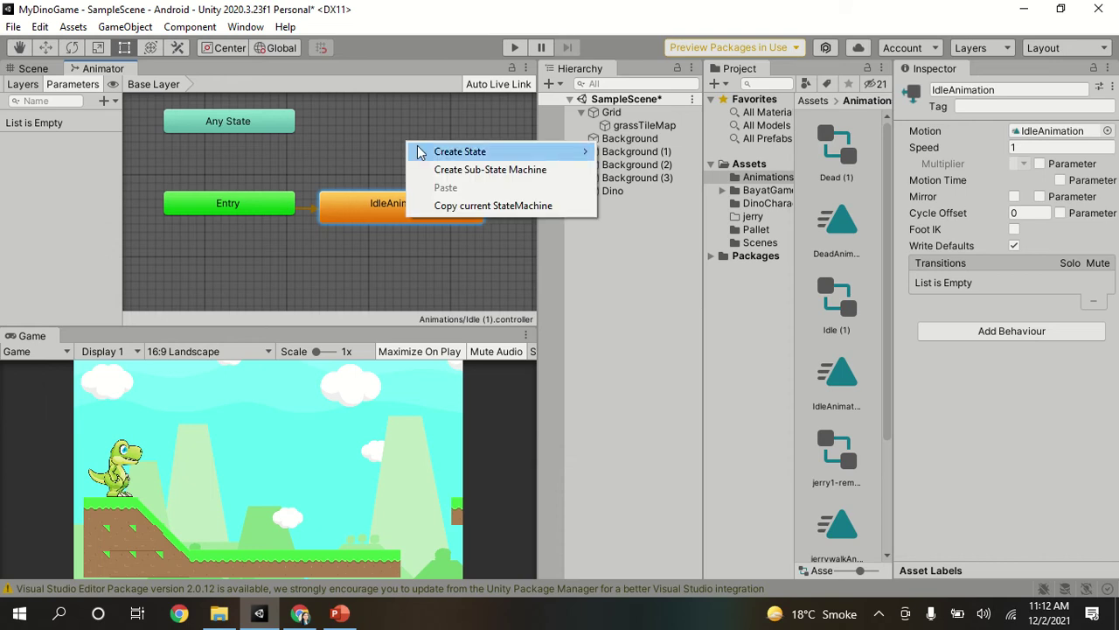
mouse_move(597, 154)
left_click(635, 151)
left_click_drag(466, 149, 403, 143)
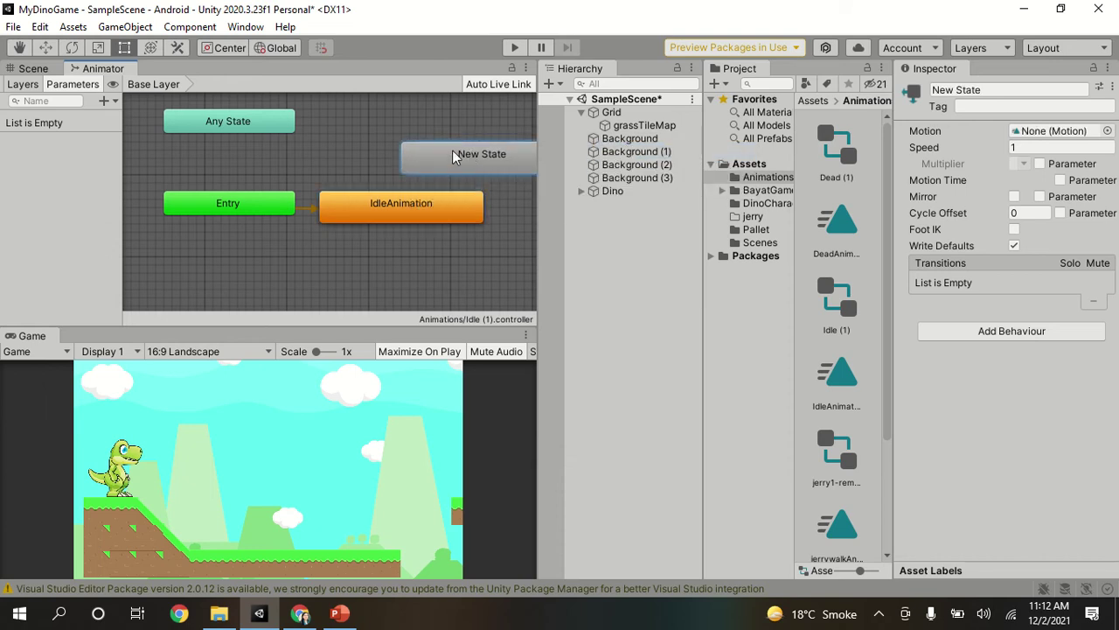
left_click(993, 89)
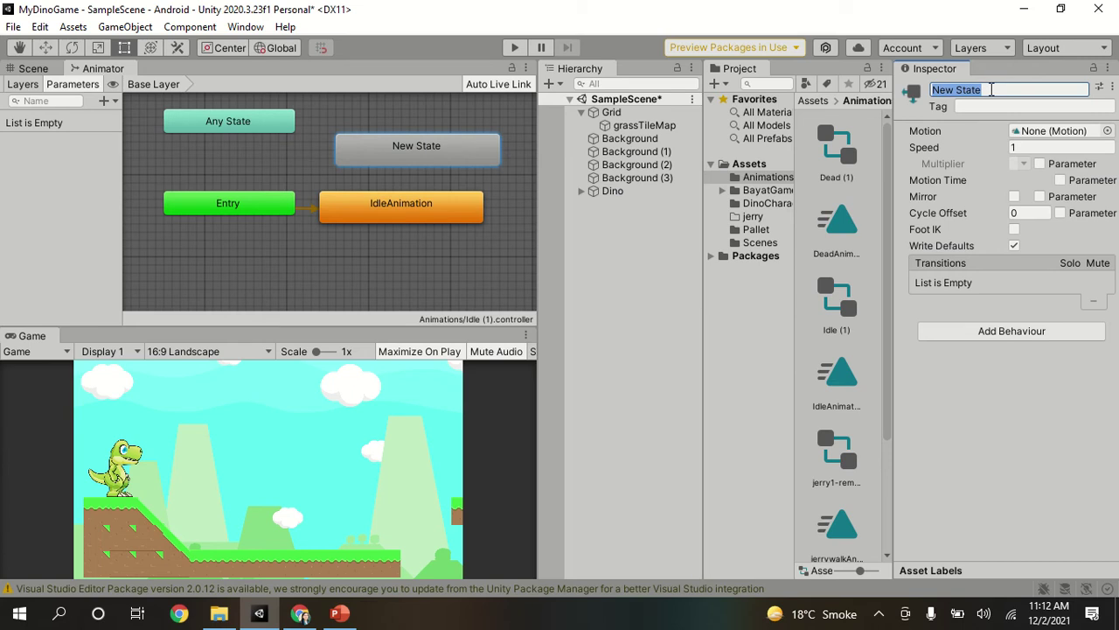
type("walk")
key("Return")
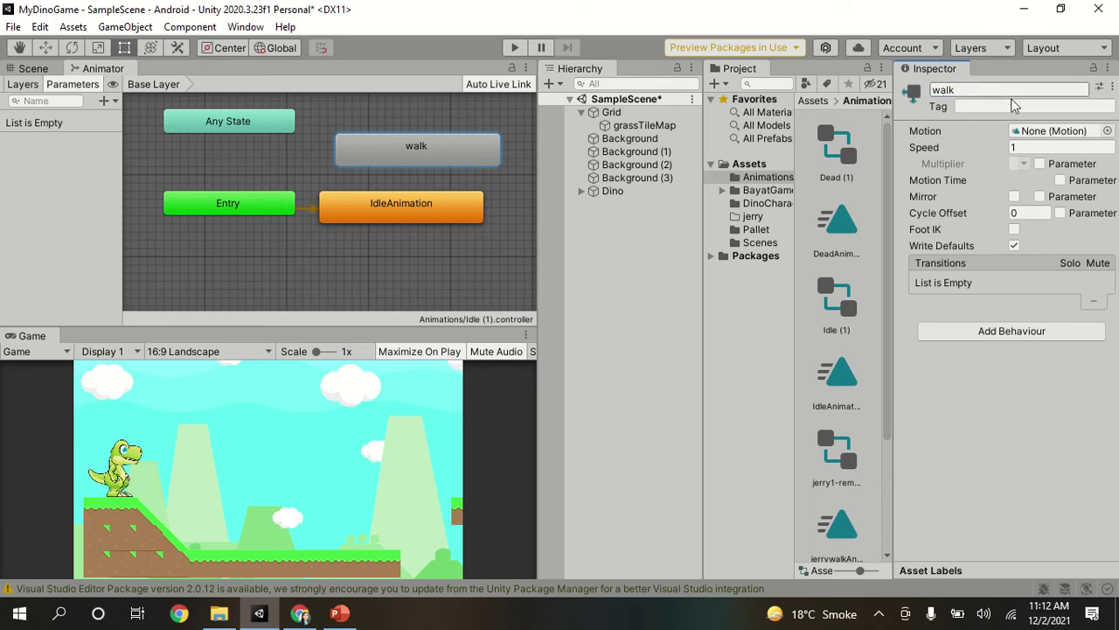
key("Return")
left_click(1108, 132)
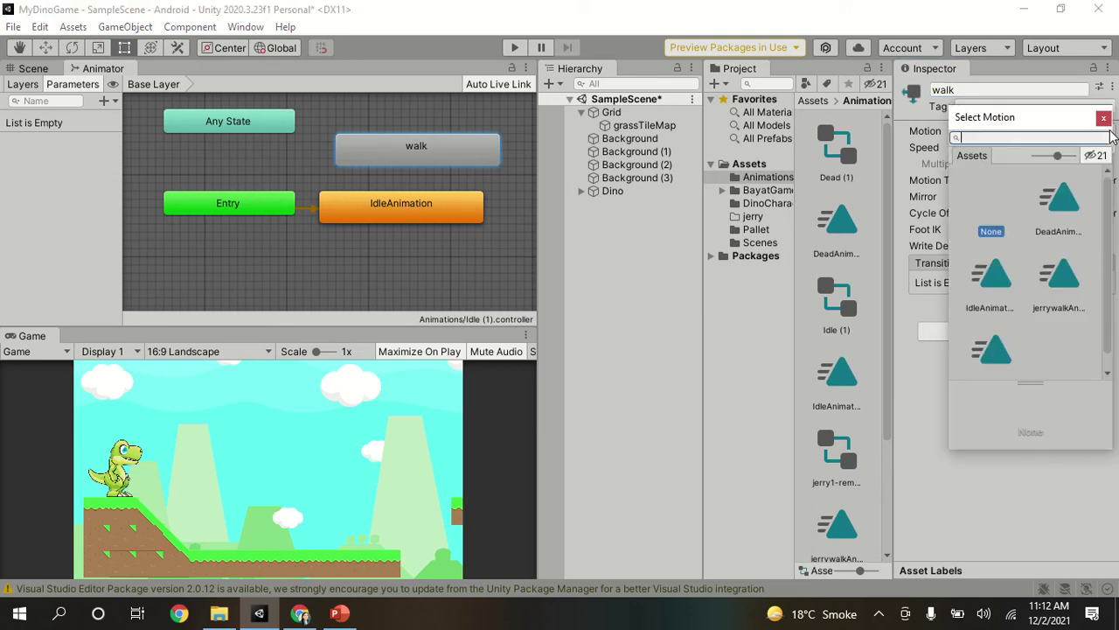
scroll(1006, 336, "down", 1)
double_click(1000, 335)
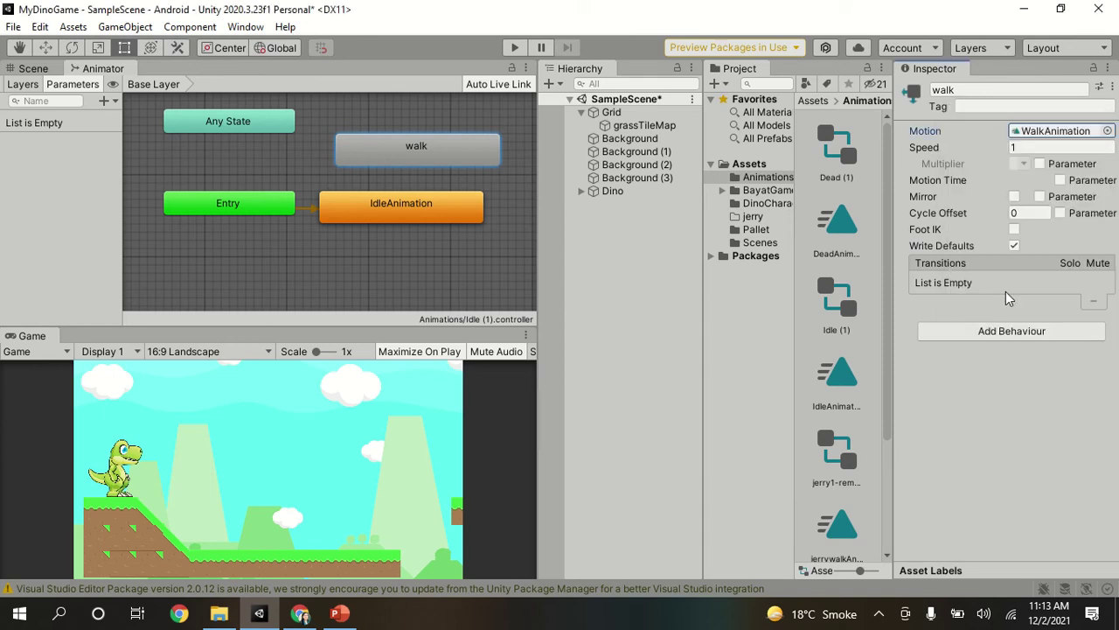
left_click_drag(417, 152, 399, 143)
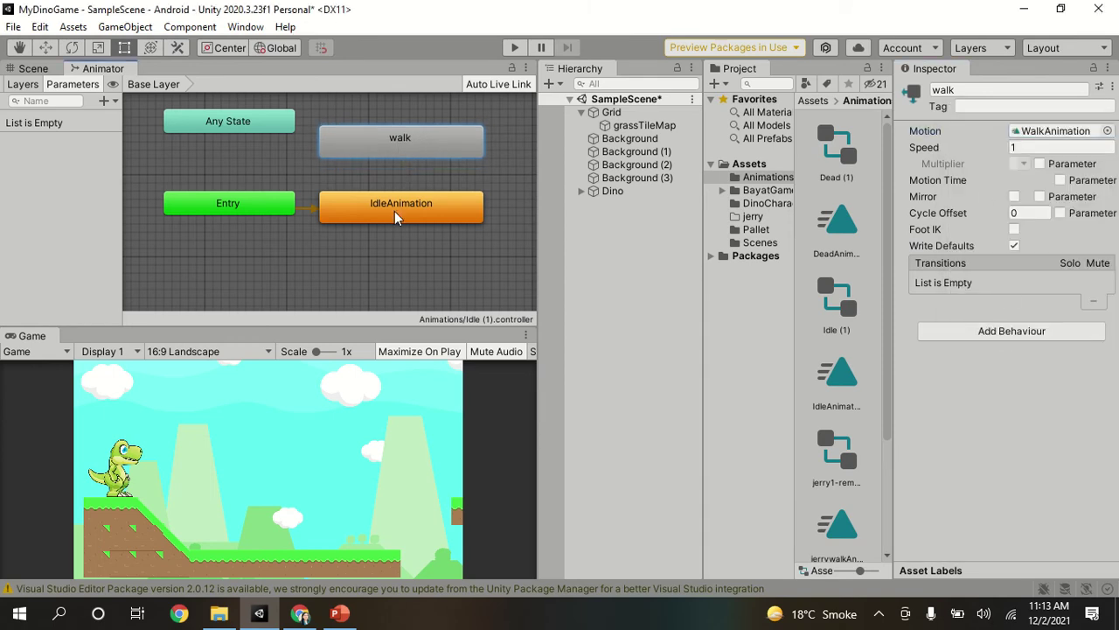
Create a dead state below IdleAnimation with DeadAnimation as its motion
right_click(383, 245)
mouse_move(419, 259)
left_click(624, 255)
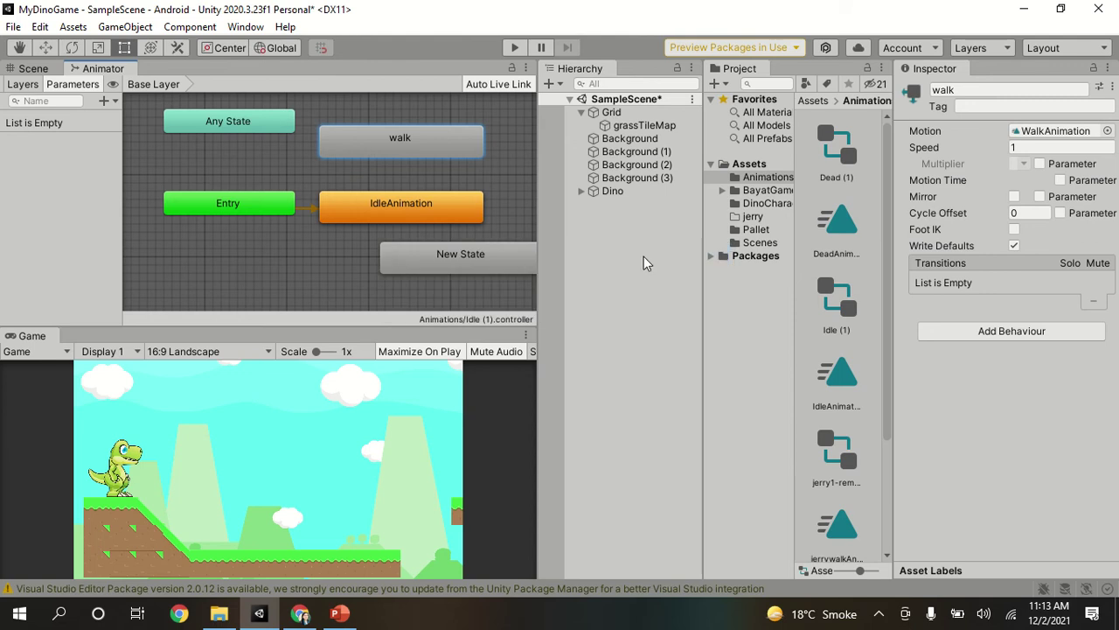
left_click_drag(446, 260, 377, 276)
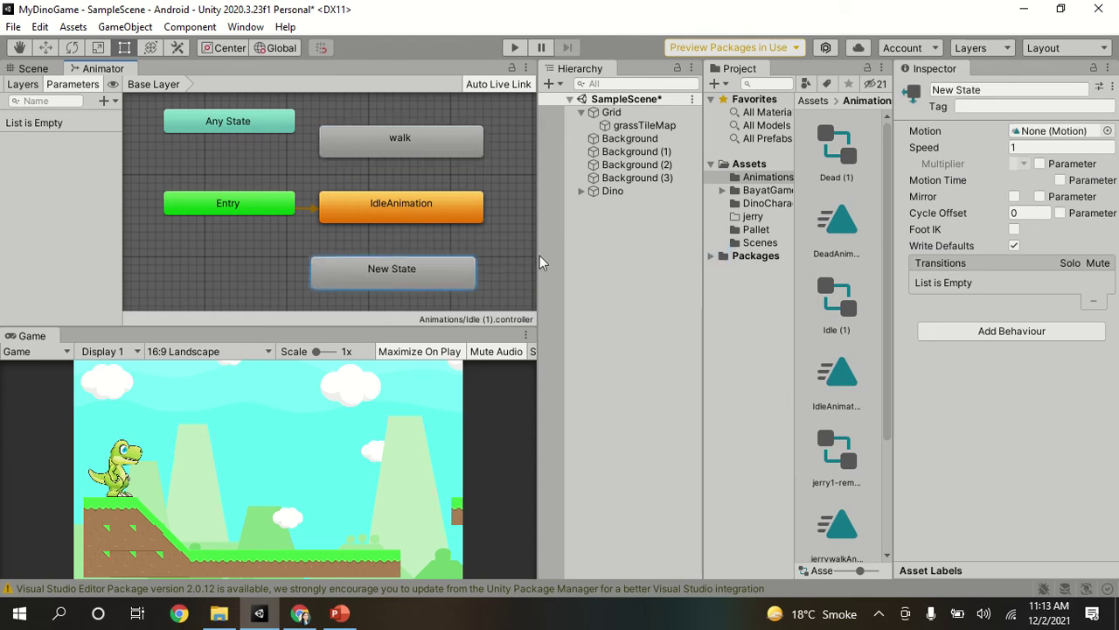
left_click(991, 91)
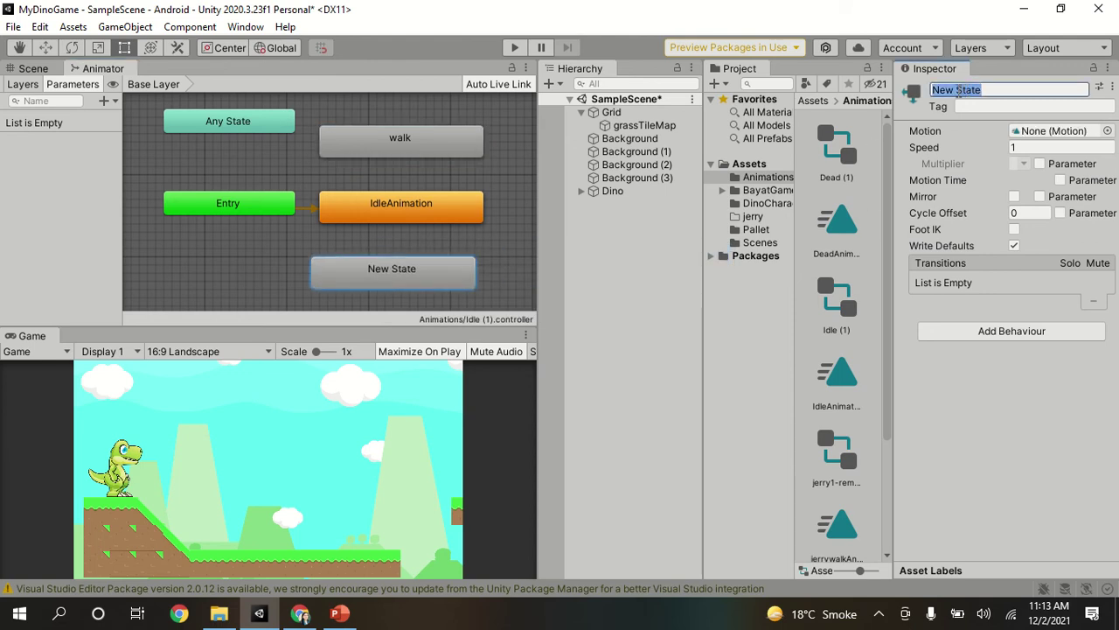
type("dead")
left_click(962, 129)
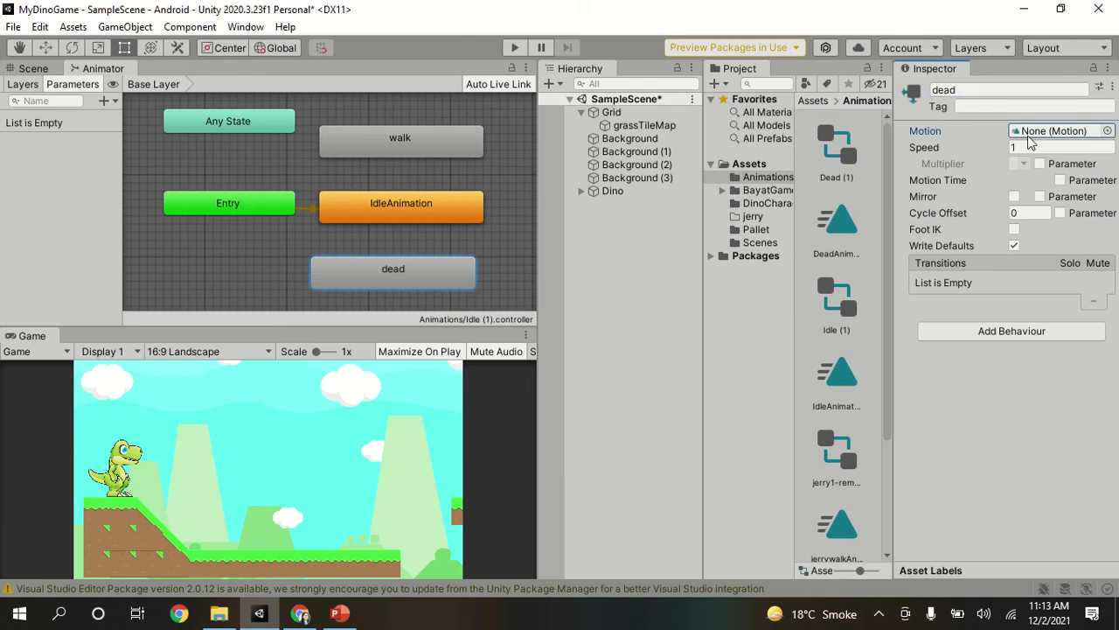
left_click(1107, 131)
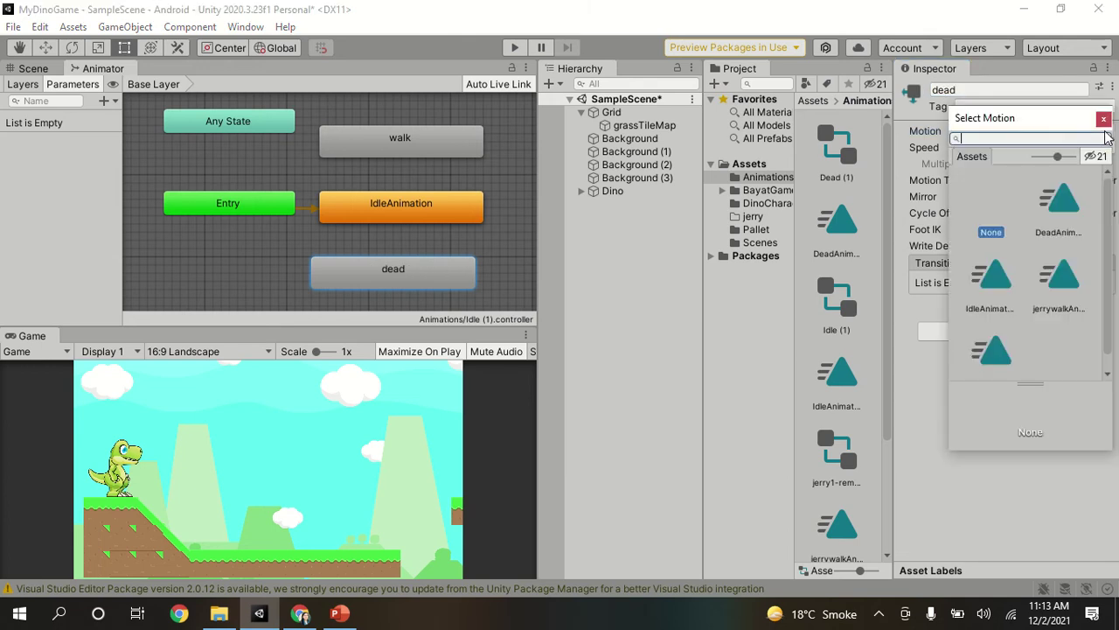
double_click(1063, 208)
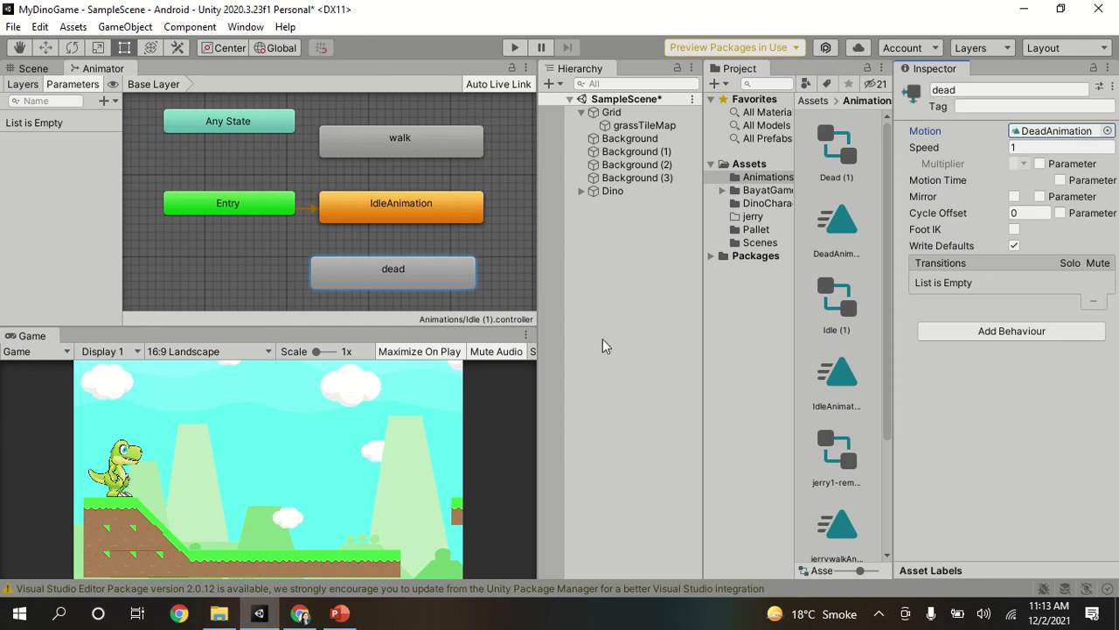
Make transitions from IdleAnimation to walk and from walk back to IdleAnimation
right_click(398, 208)
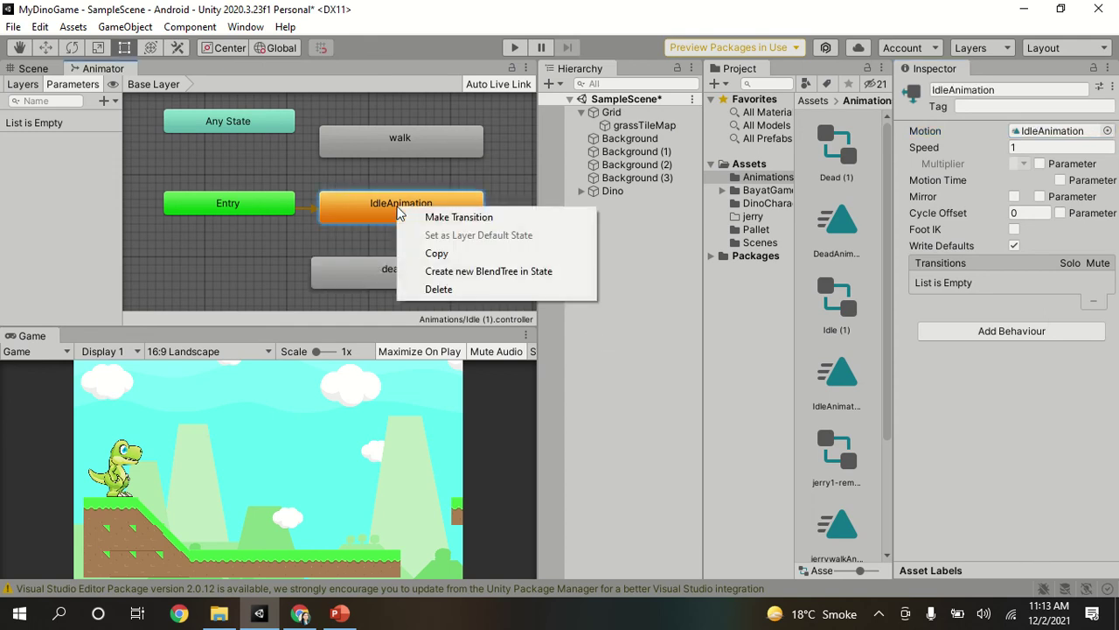
left_click(419, 217)
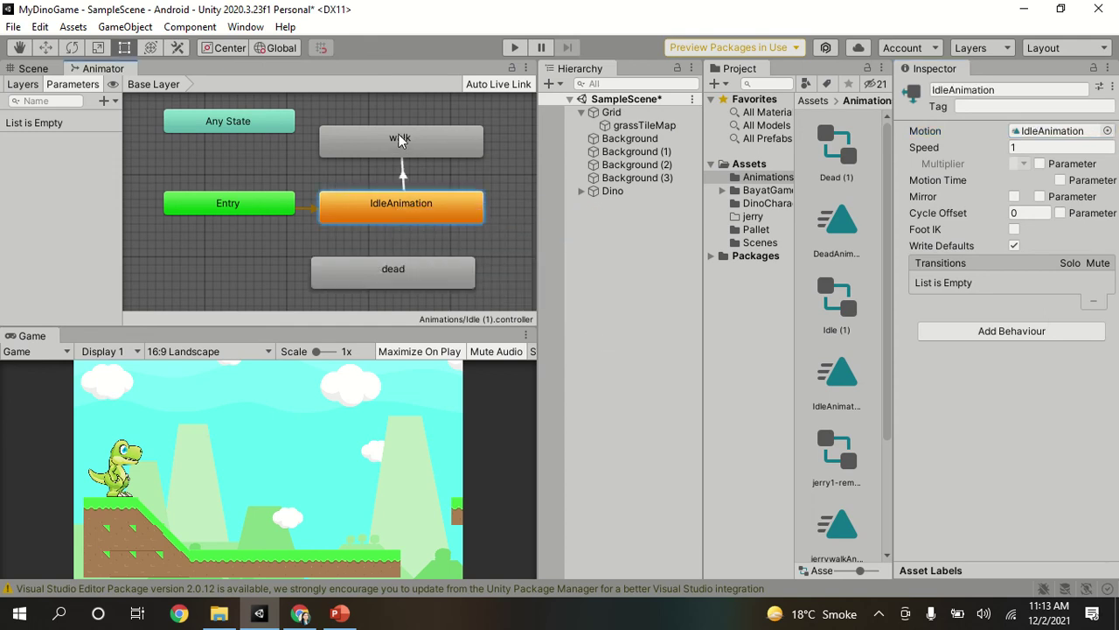
left_click(438, 138)
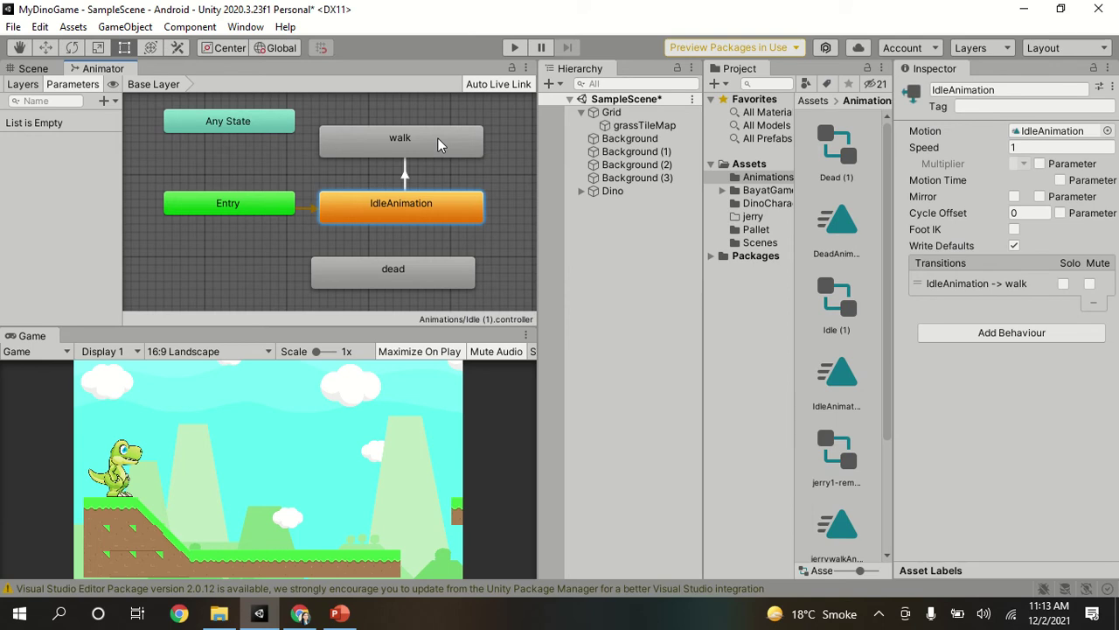
right_click(361, 133)
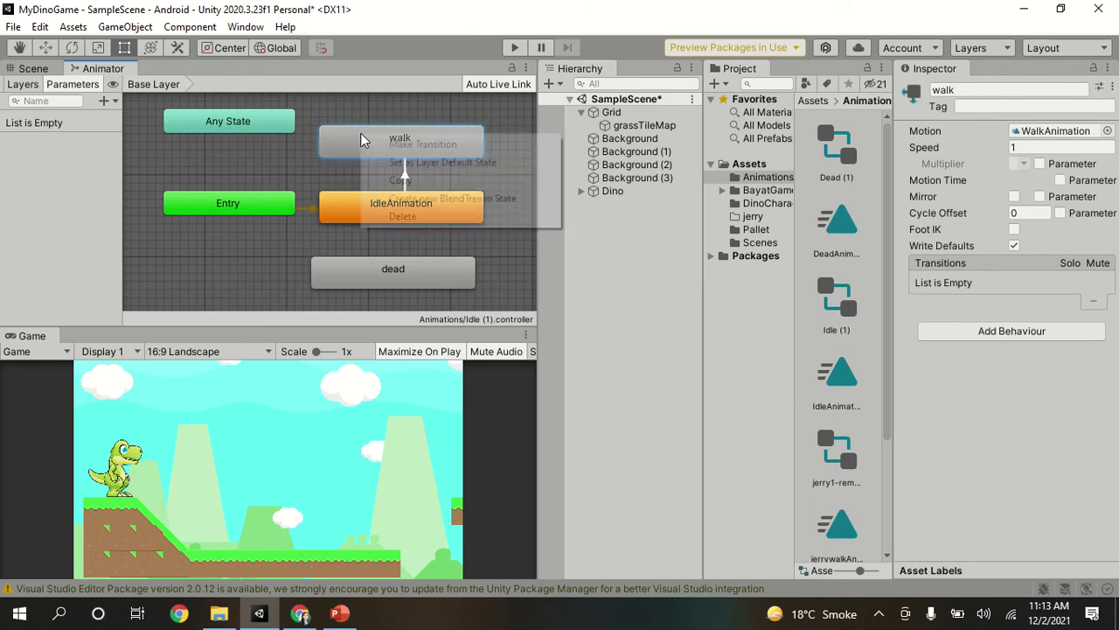
left_click(374, 142)
left_click(358, 203)
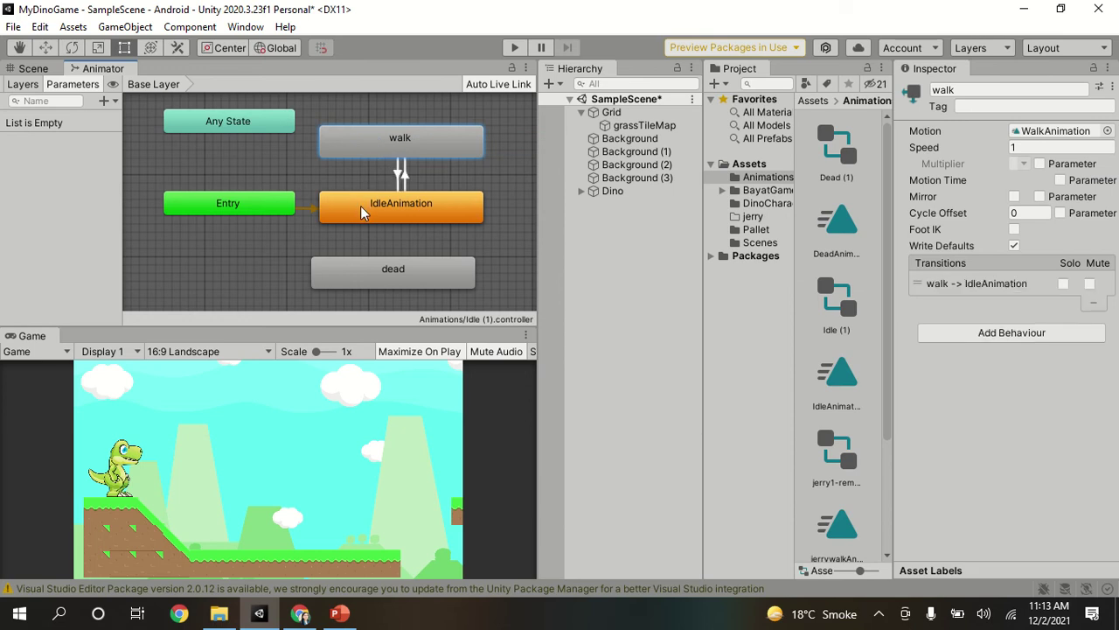
double_click(360, 205)
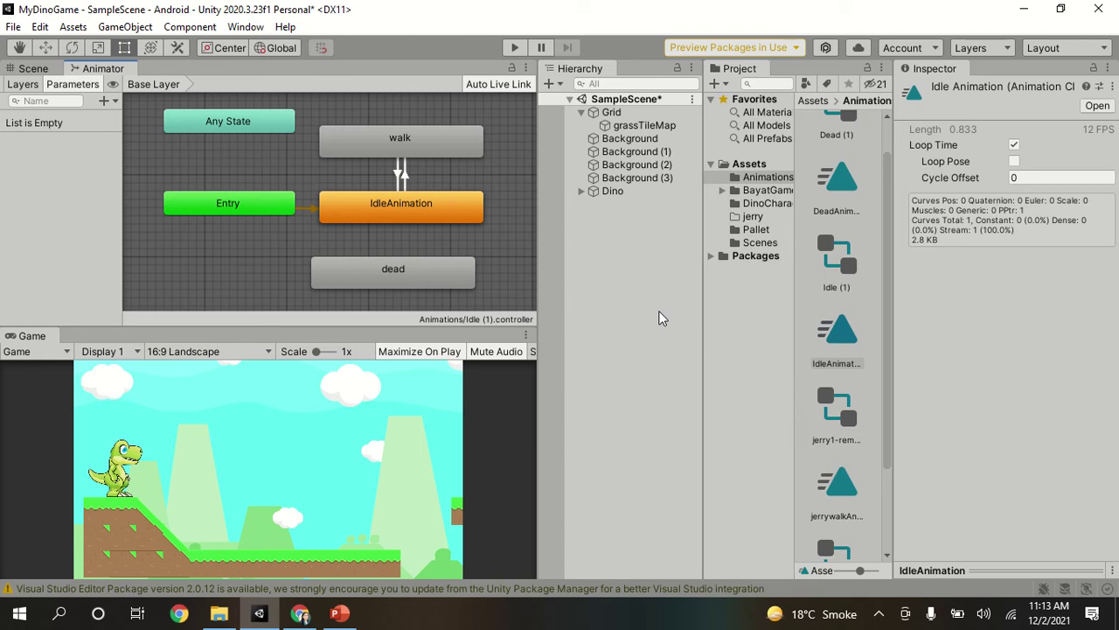
Add a transition from IdleAnimation to dead and nudge the dead state into place
right_click(396, 216)
left_click(438, 218)
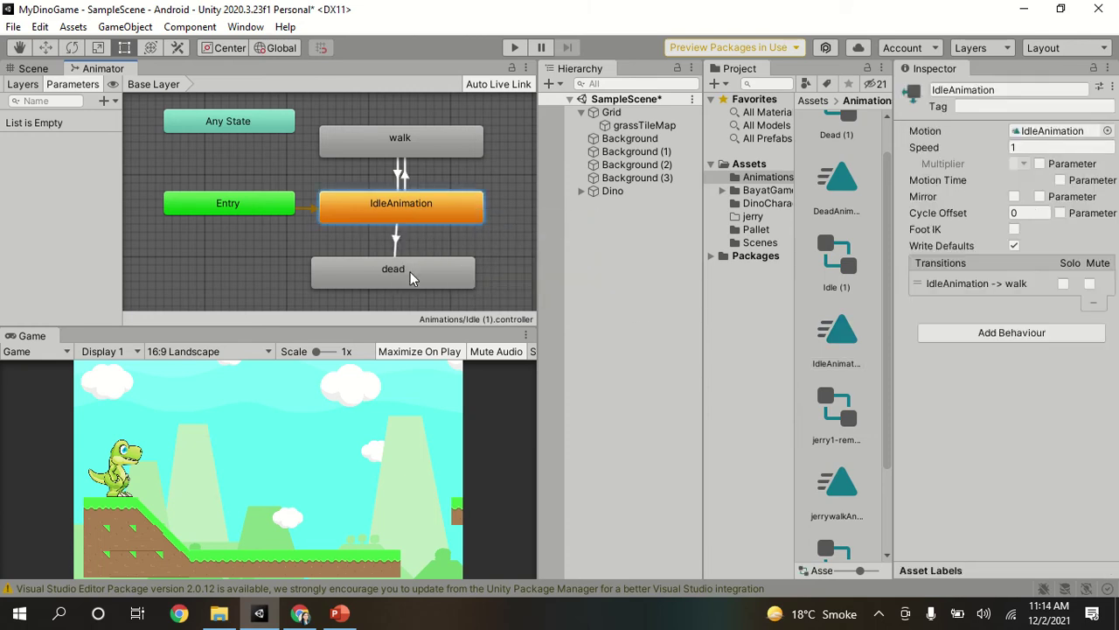
double_click(411, 272)
left_click_drag(410, 272, 422, 274)
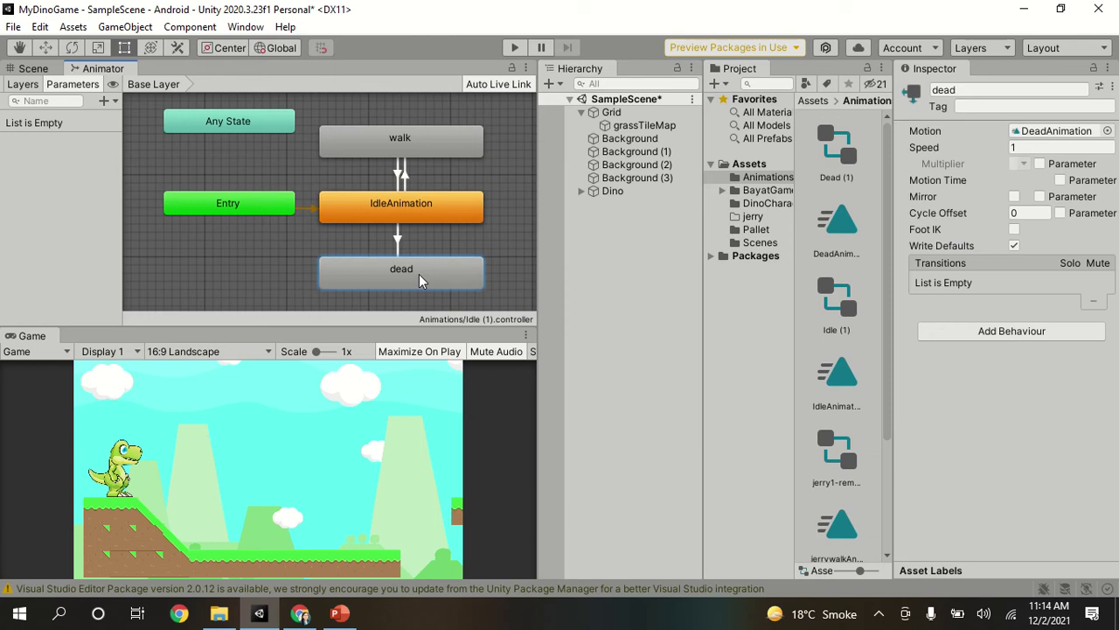
left_click_drag(419, 273, 415, 276)
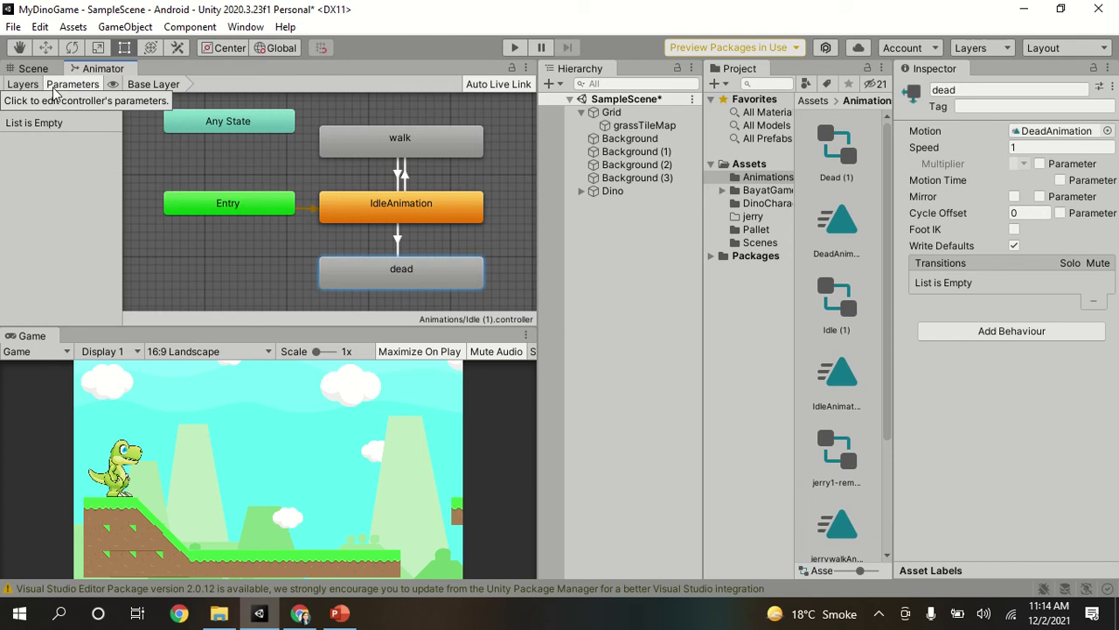
Add a Bool parameter named isWalk to the Animator's Parameters list
left_click(20, 85)
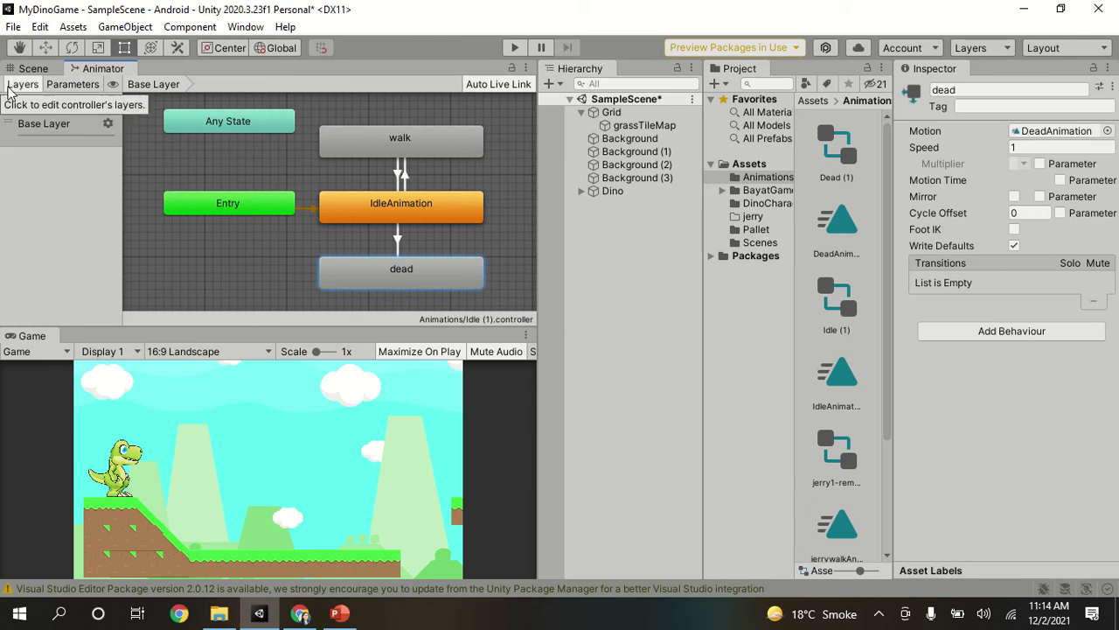
left_click(68, 85)
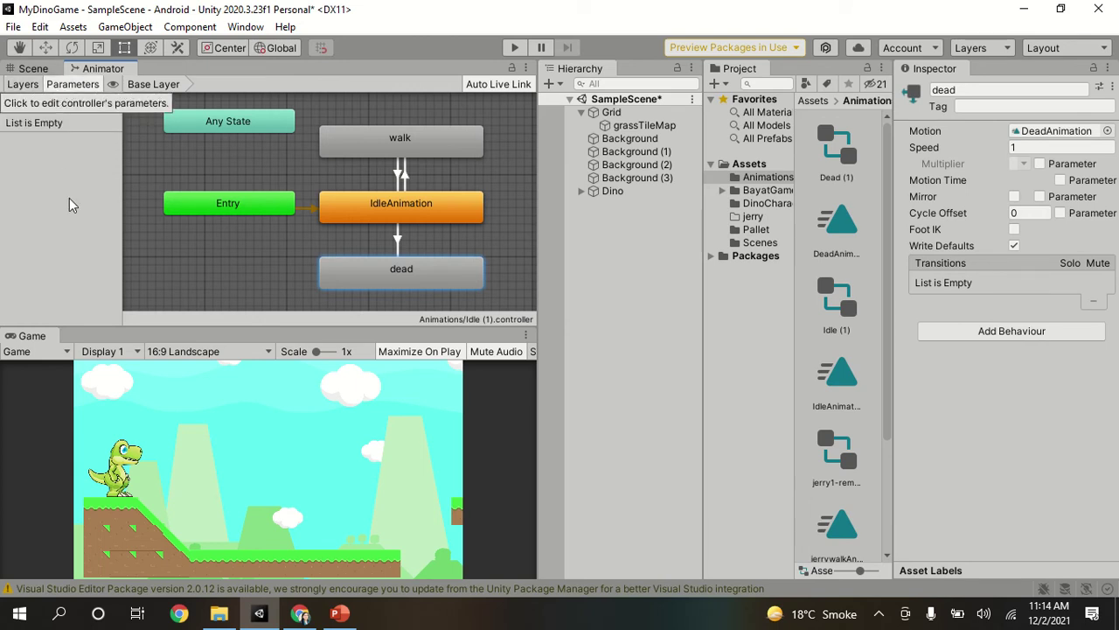
left_click(102, 102)
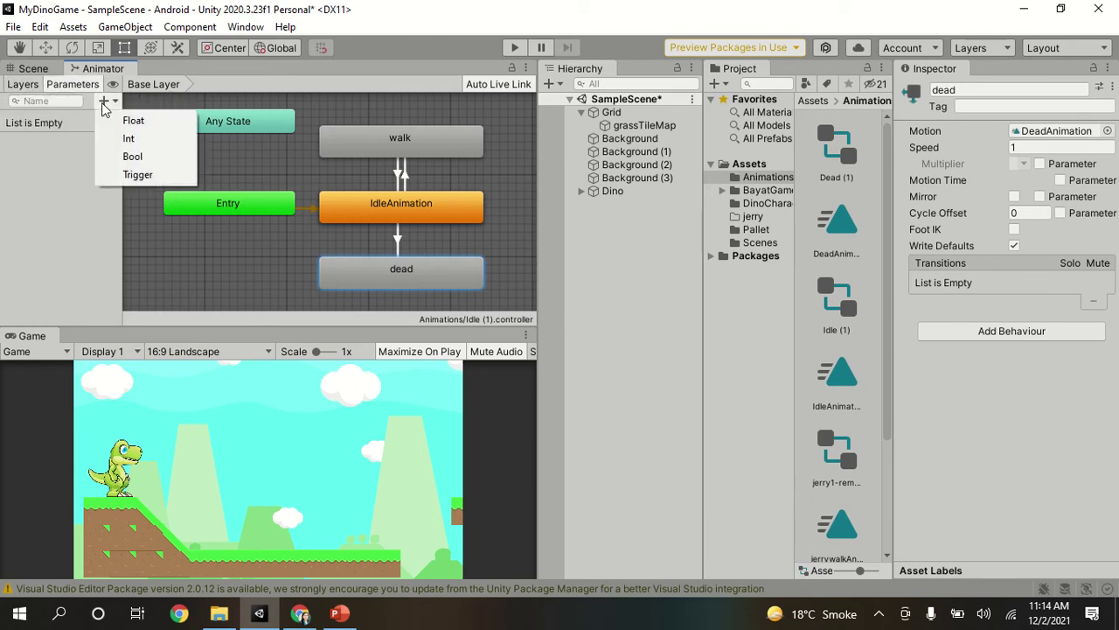
left_click(109, 157)
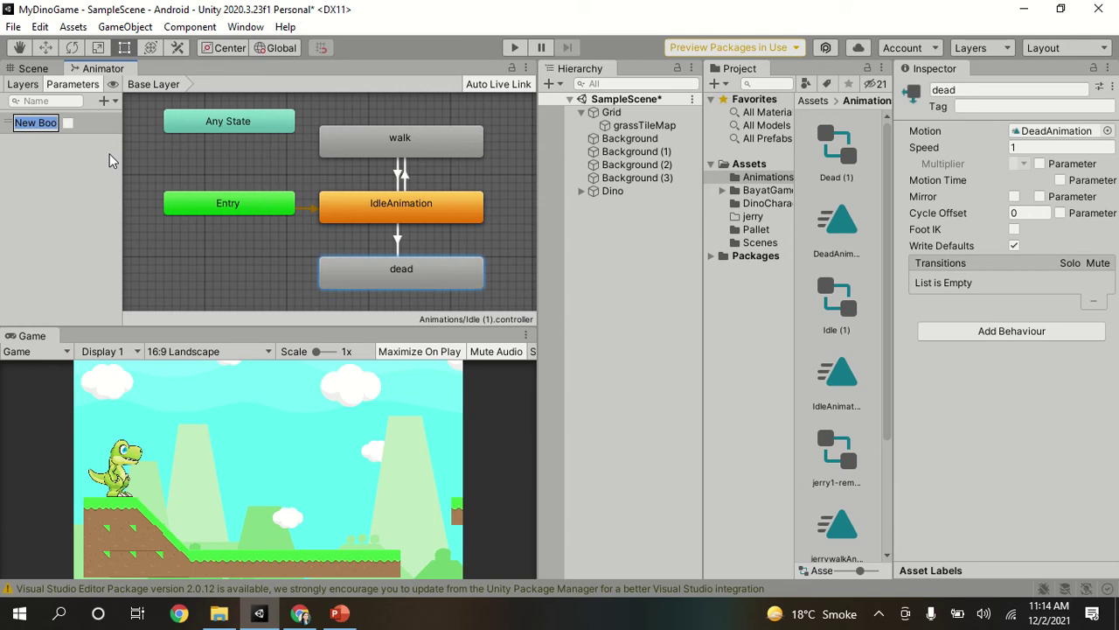
key("BackSpace")
type("is")
type("Walk")
left_click(30, 165)
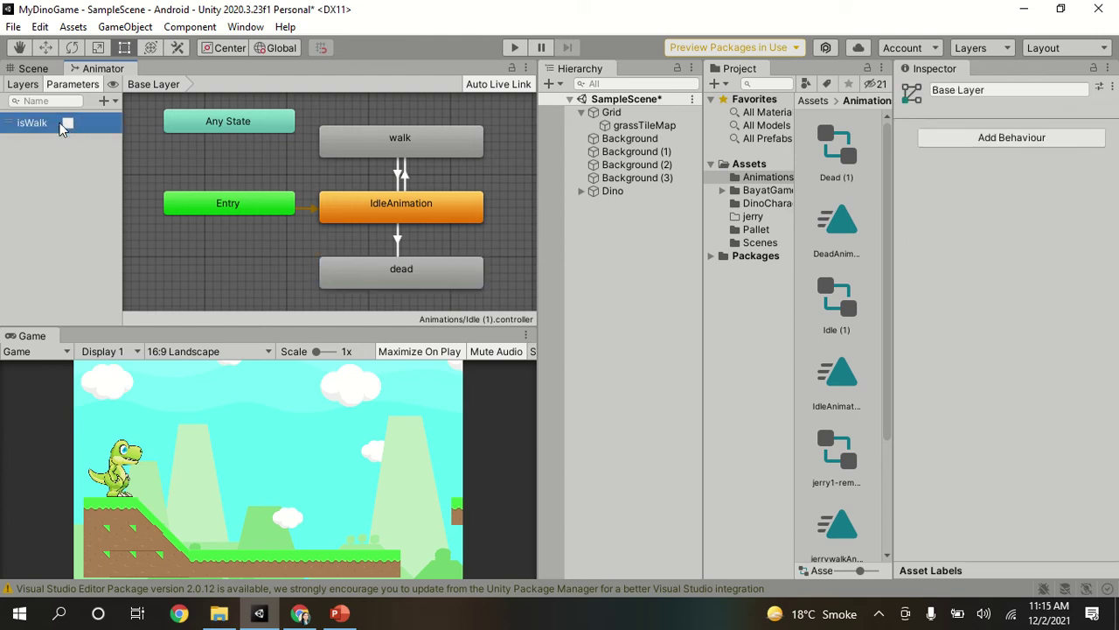
Add a Trigger parameter named TriggerDead
left_click(104, 102)
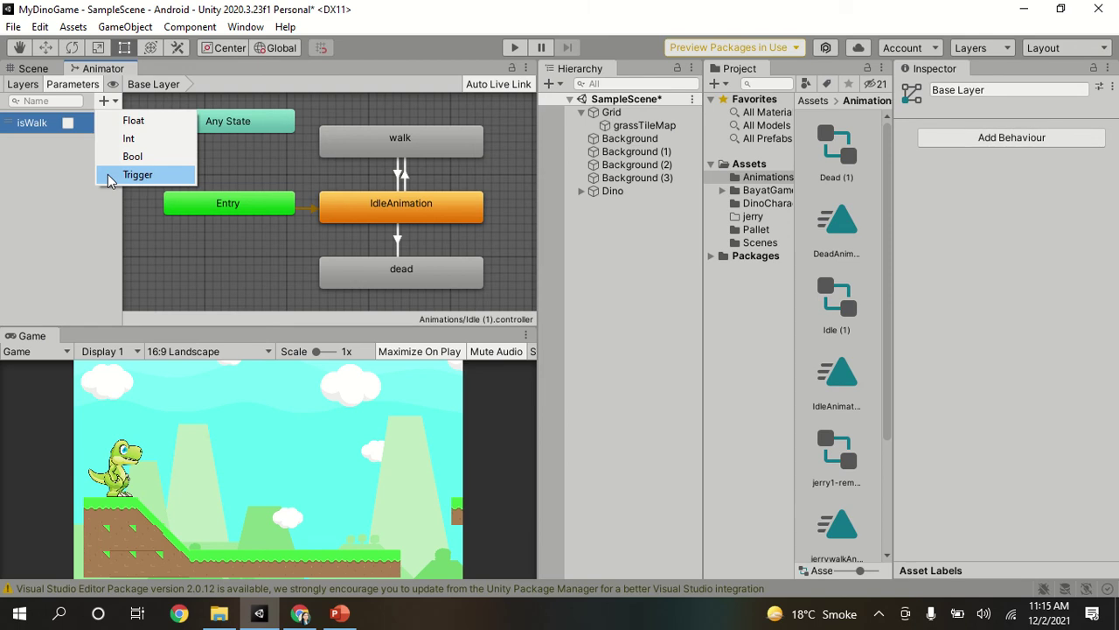
left_click(109, 178)
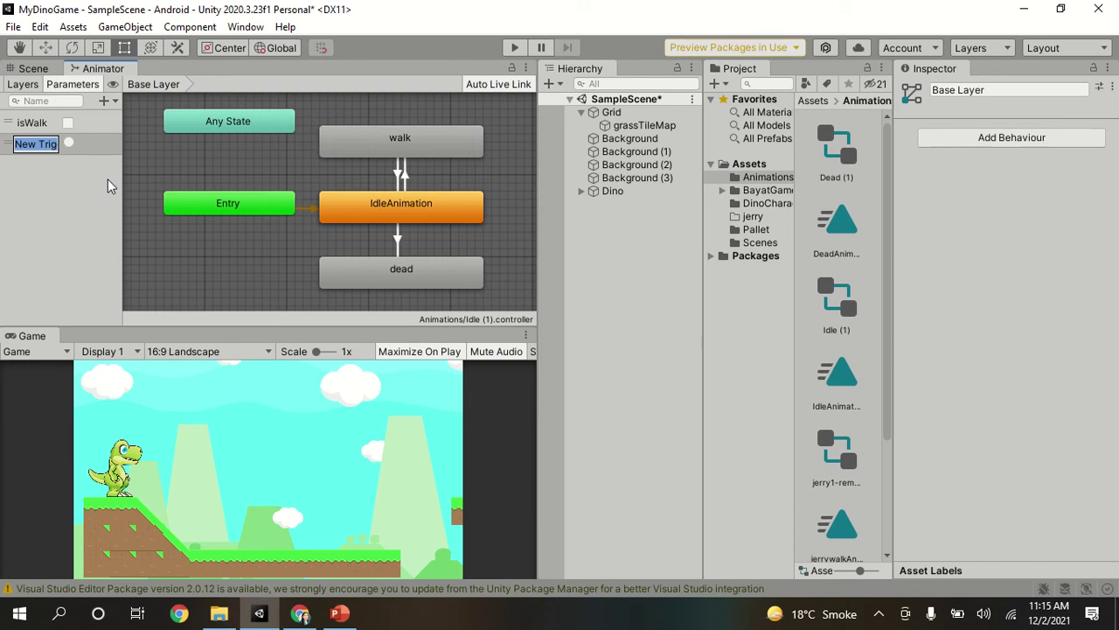
type("T")
type("r")
type("ig")
type("ger")
type("Dae")
key("BackSpace")
key("BackSpace")
type("ead")
key("Return")
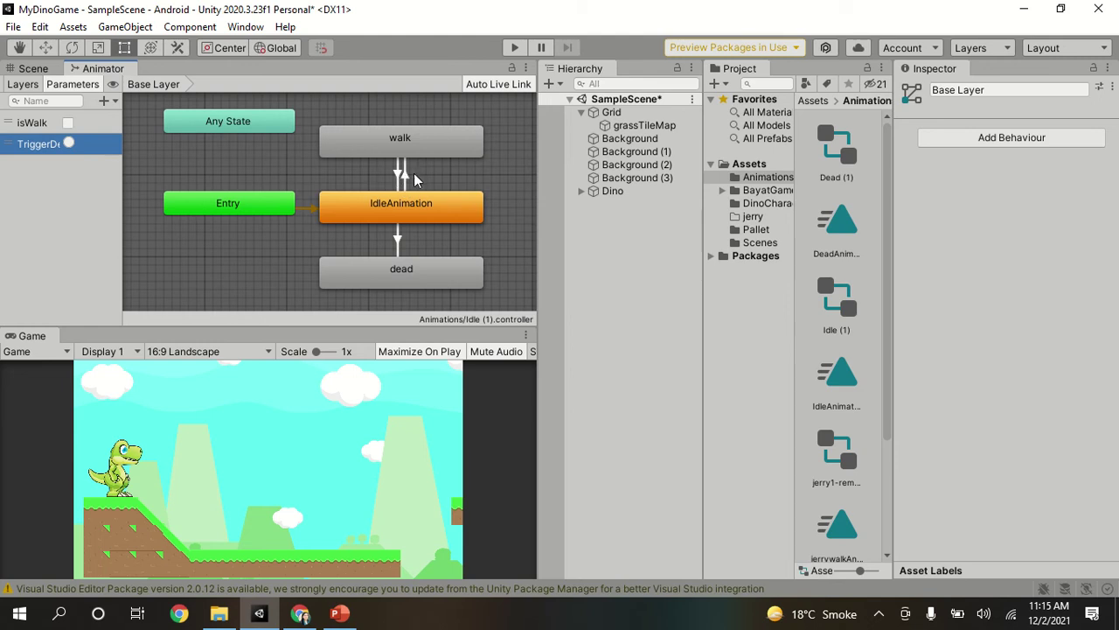
Give the IdleAnimation-to-walk transition an isWalk condition and turn off its exit time
scroll(398, 181, "up", 2)
scroll(404, 186, "up", 4)
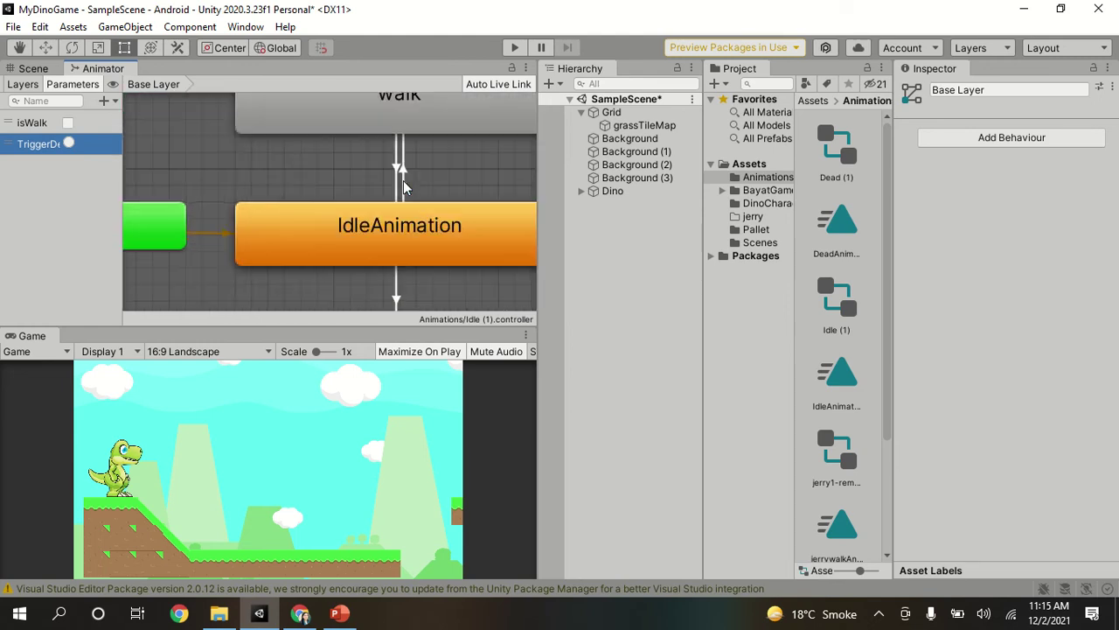
scroll(404, 186, "down", 2)
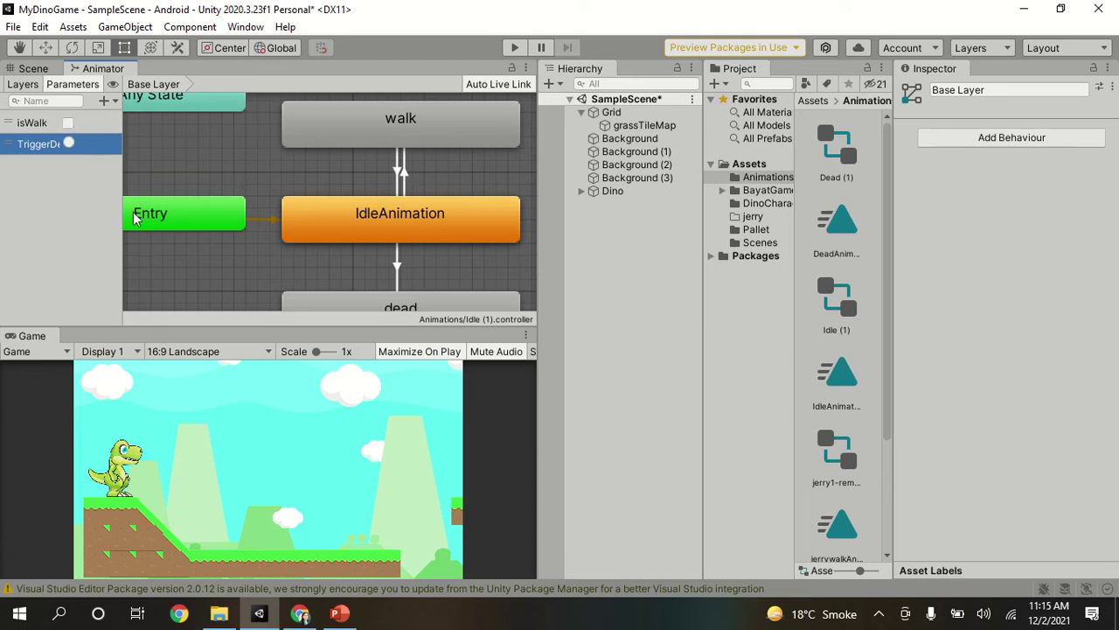
left_click(402, 175)
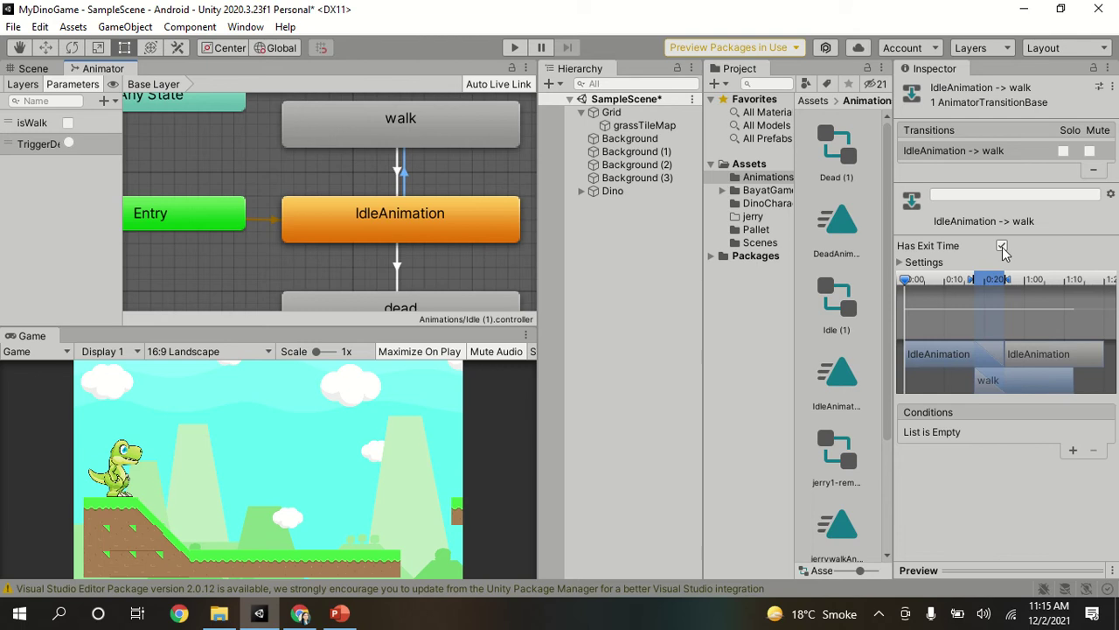
left_click(1073, 451)
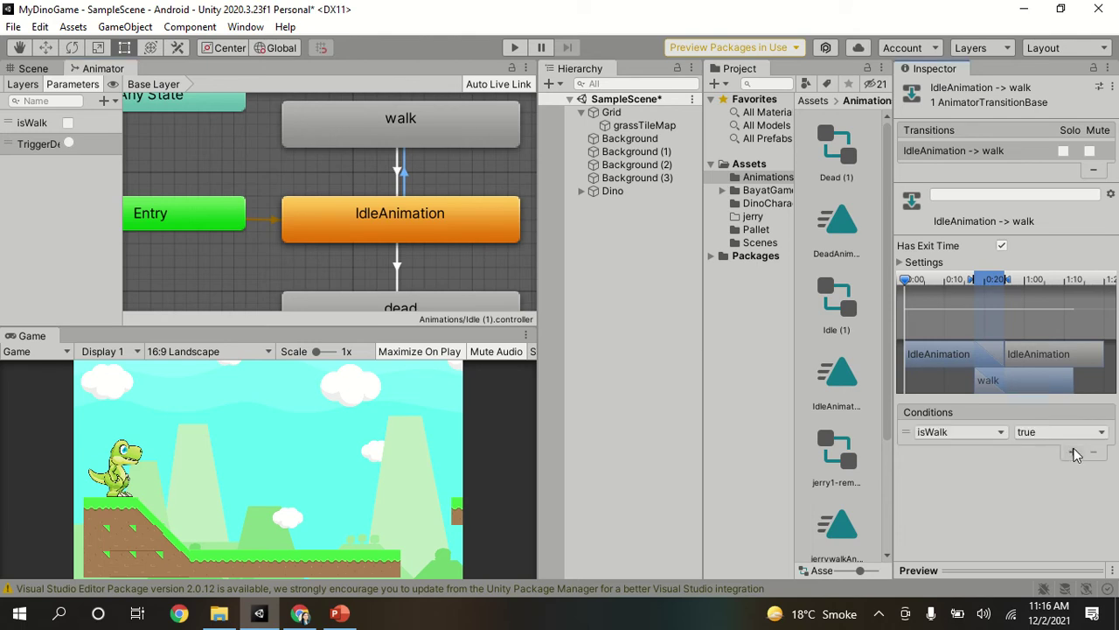
left_click(1001, 432)
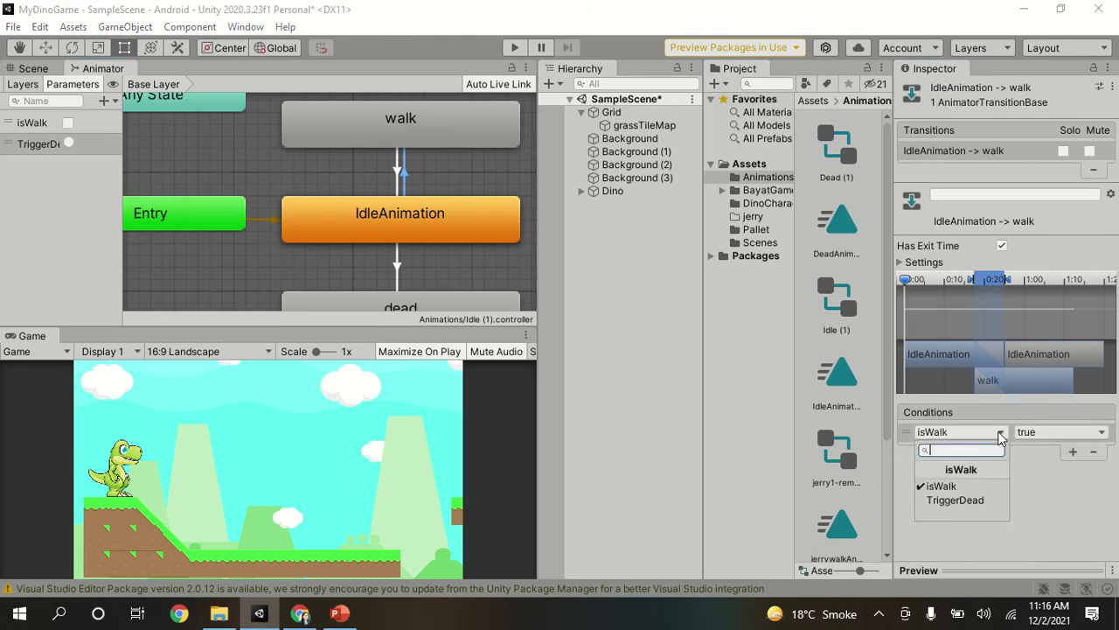
left_click(973, 492)
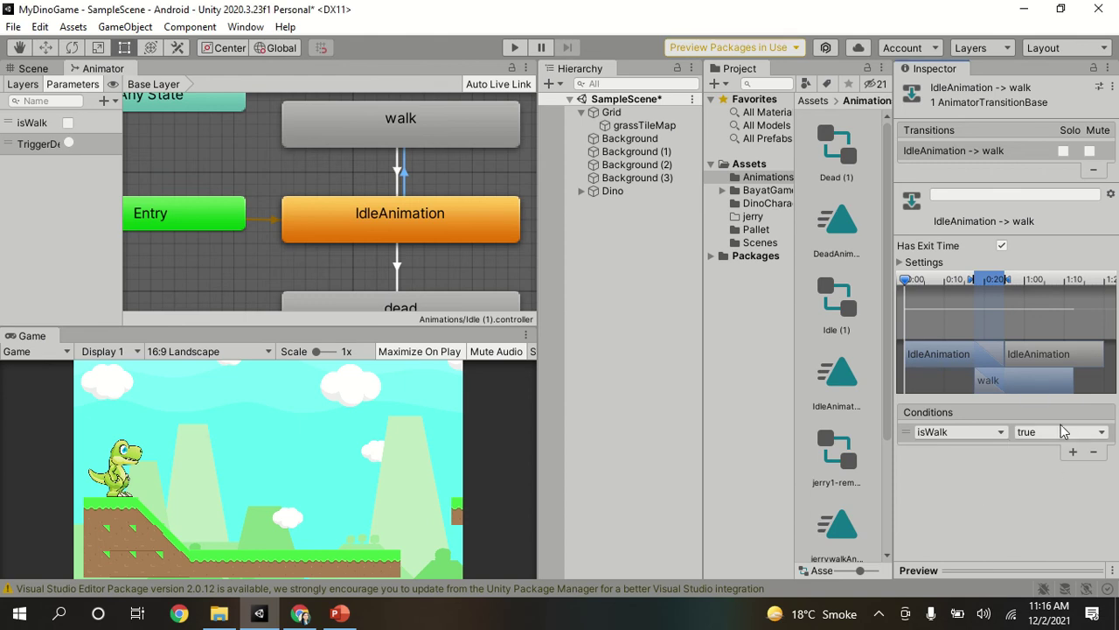
left_click(1002, 247)
Make the walk-to-IdleAnimation transition require isWalk false, with Has Exit Time unchecked
left_click(399, 191)
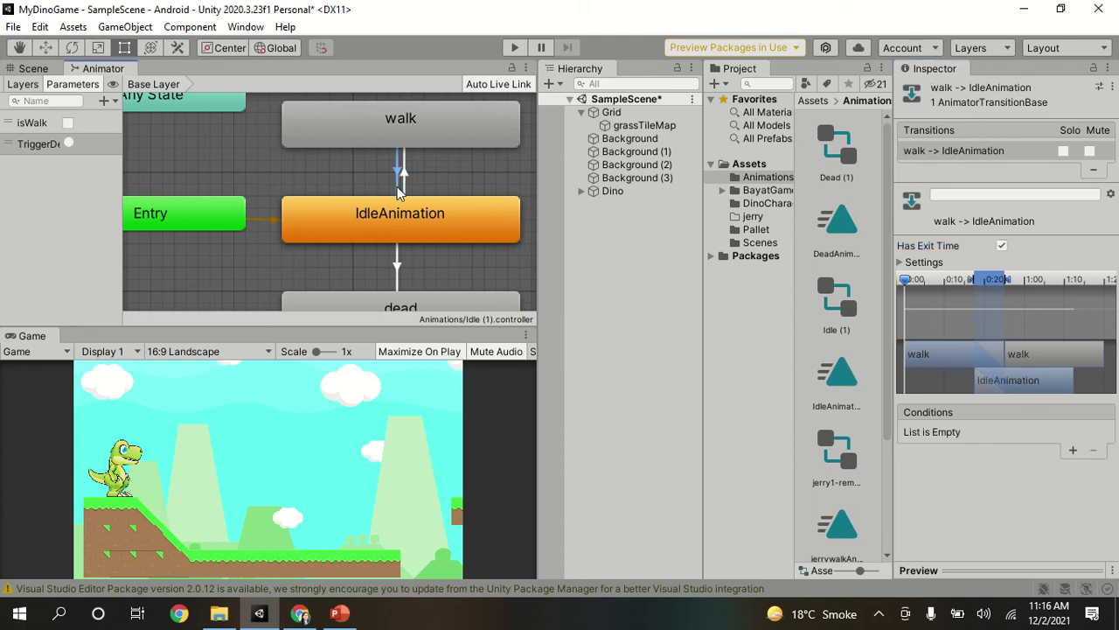
left_click(1073, 452)
left_click(1060, 434)
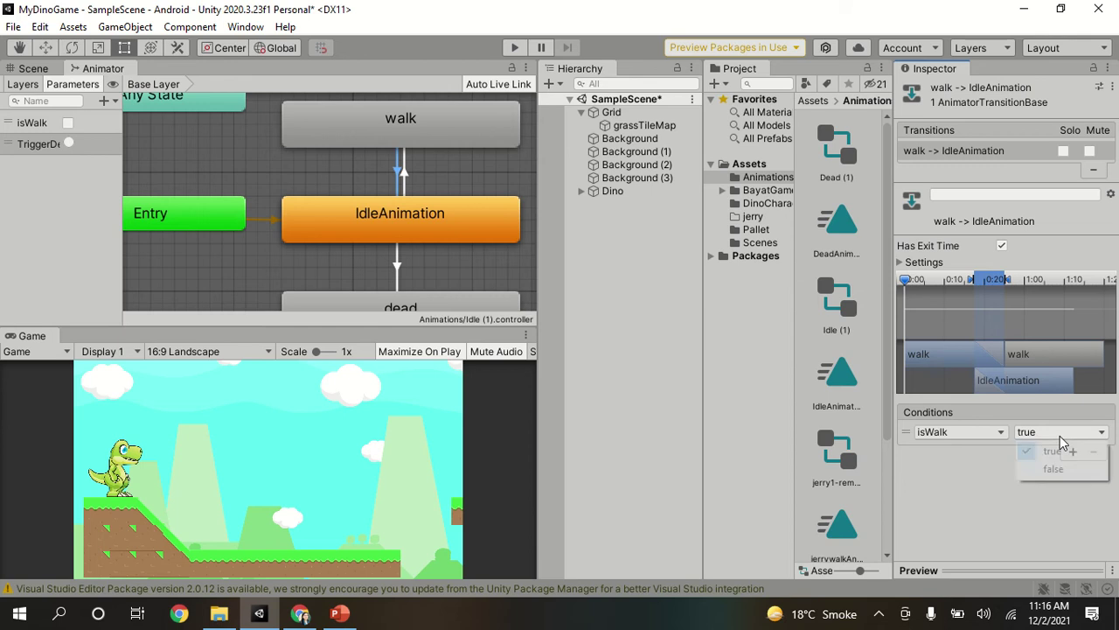
left_click(1058, 465)
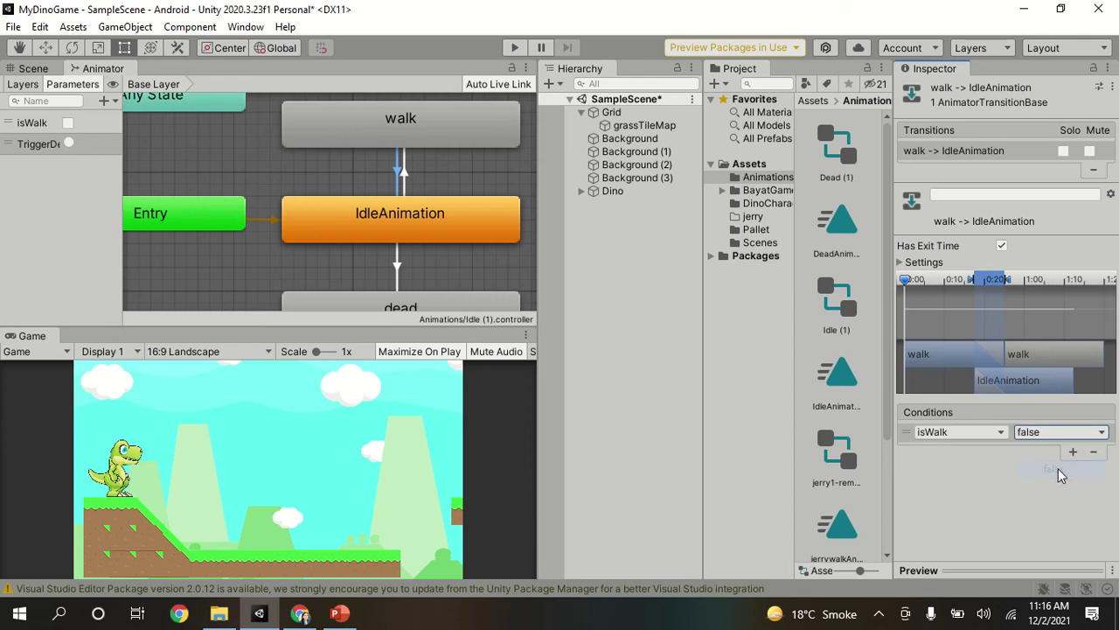
left_click(1002, 247)
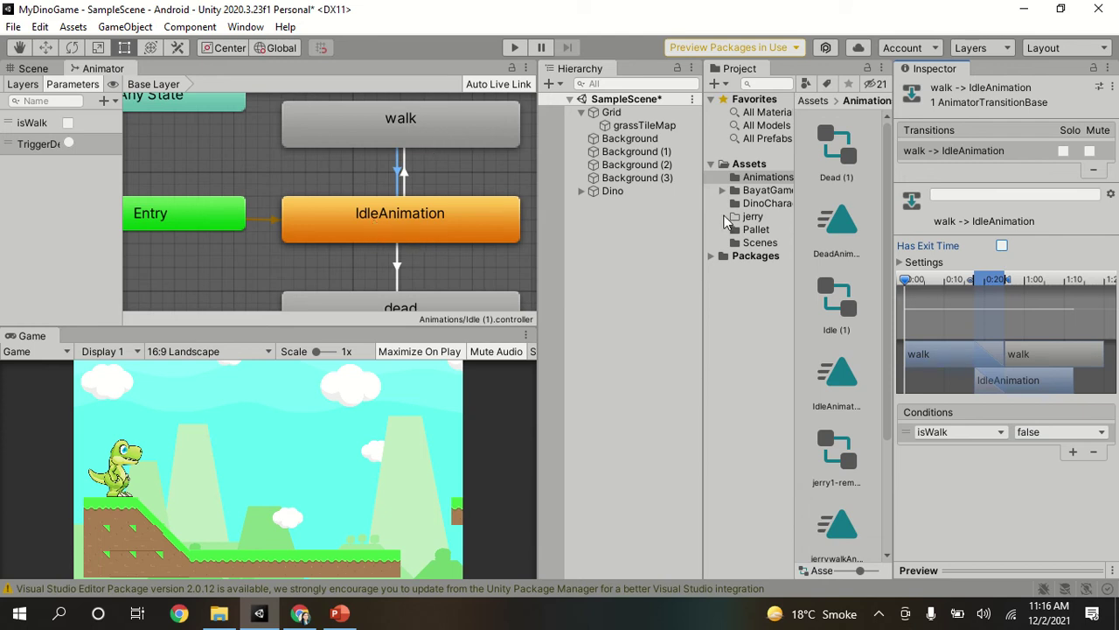
Add a TriggerDead condition to the IdleAnimation-to-dead transition's Conditions list
left_click(398, 269)
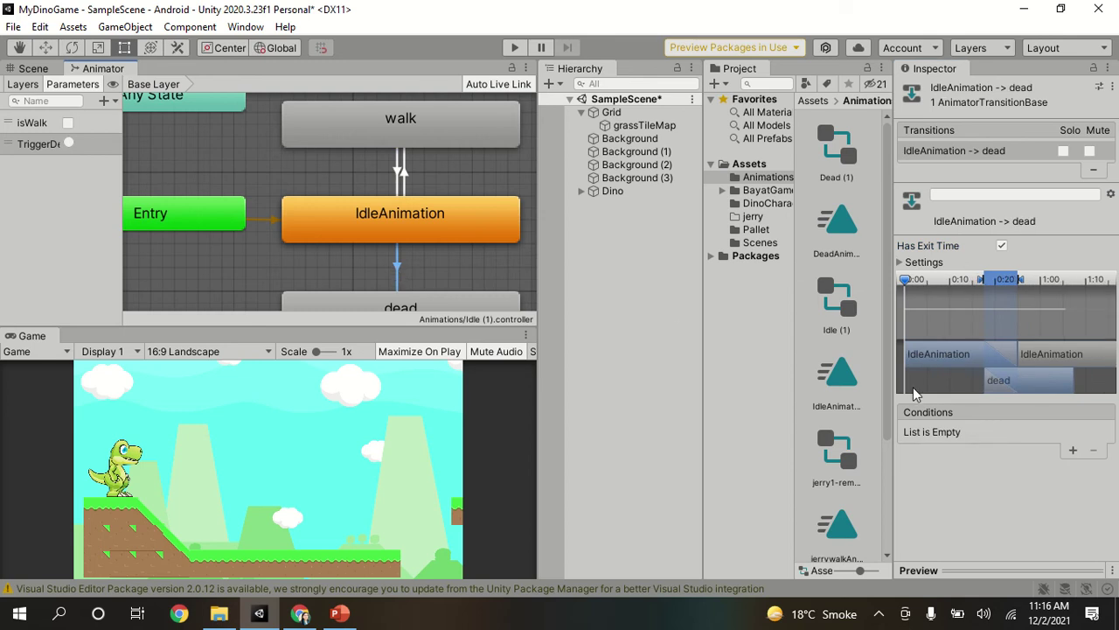
left_click(1073, 450)
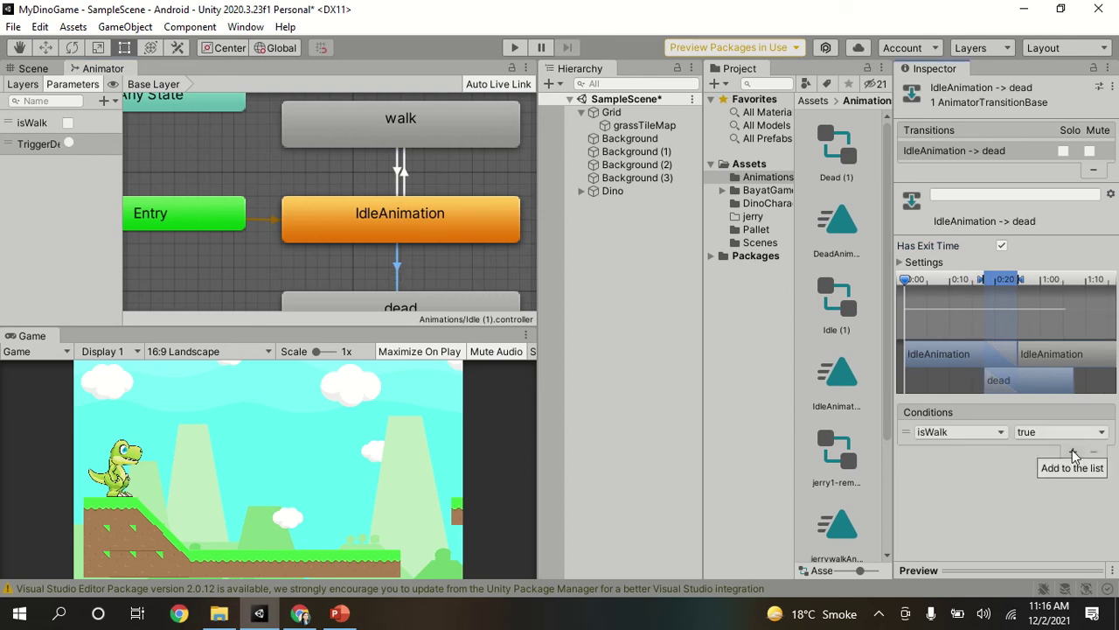
left_click(1001, 433)
left_click(981, 499)
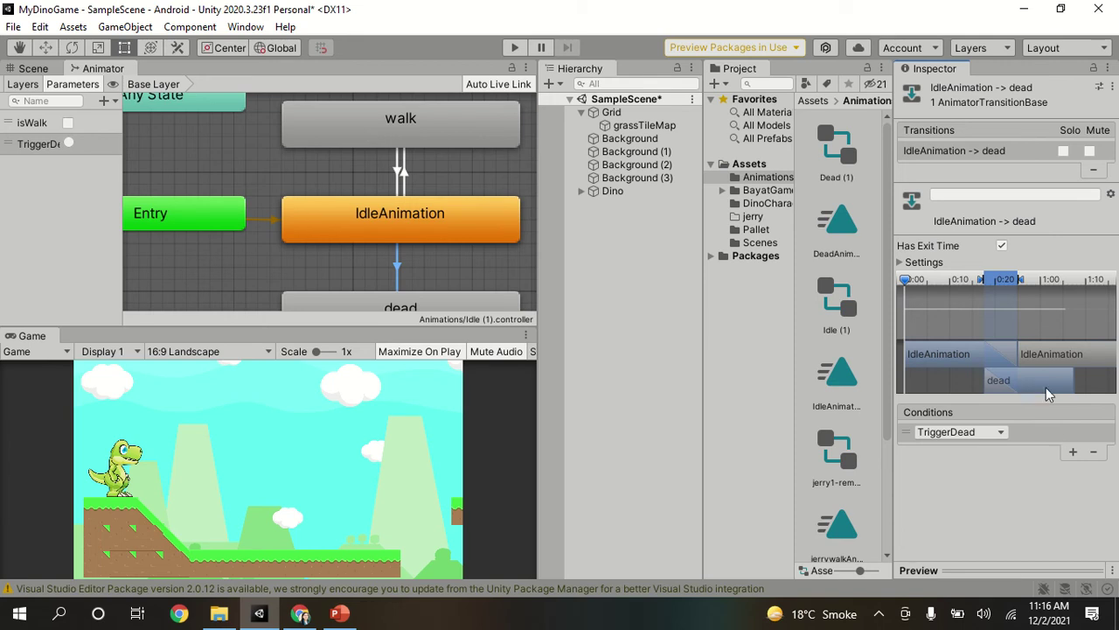
left_click(1002, 246)
scroll(357, 232, "down", 4)
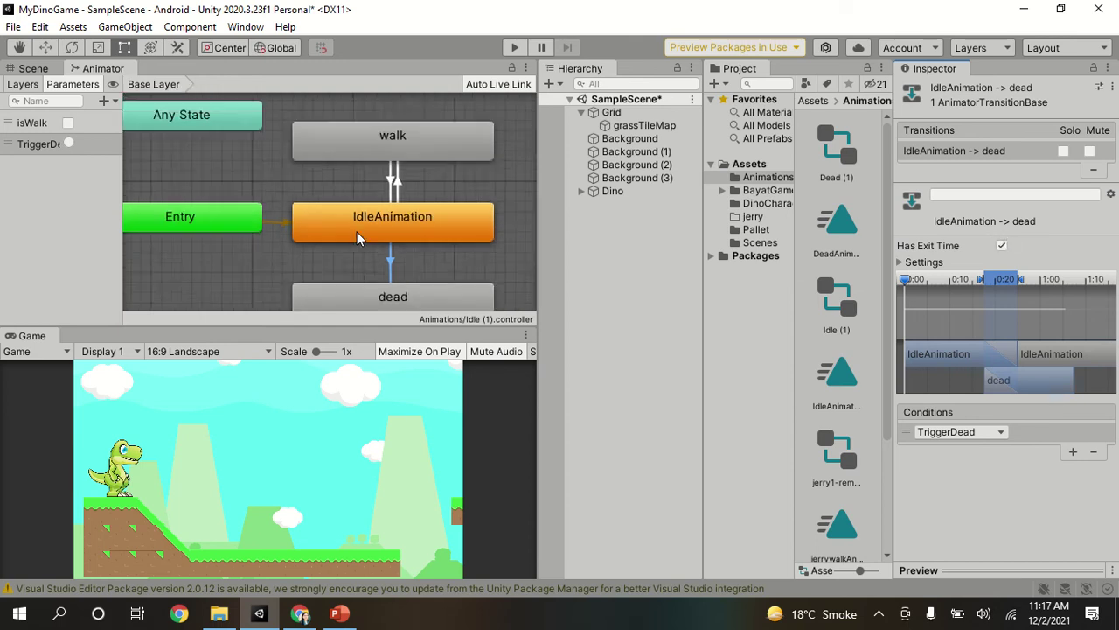
scroll(356, 232, "up", 2)
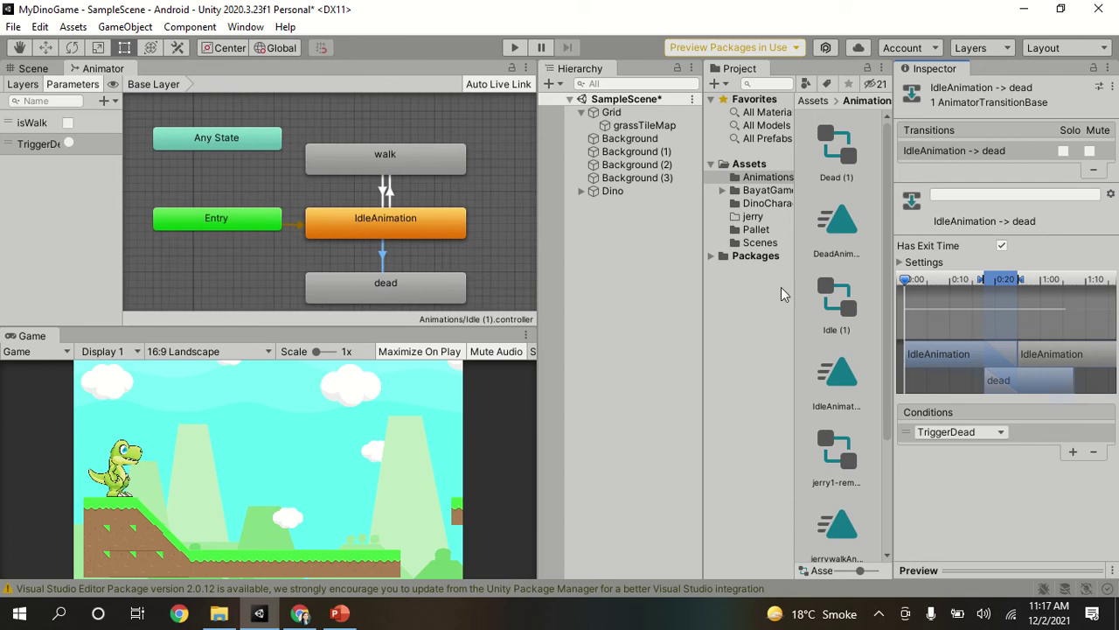
Drag the walk state node slightly upward in the Animator graph
left_click_drag(375, 162, 376, 144)
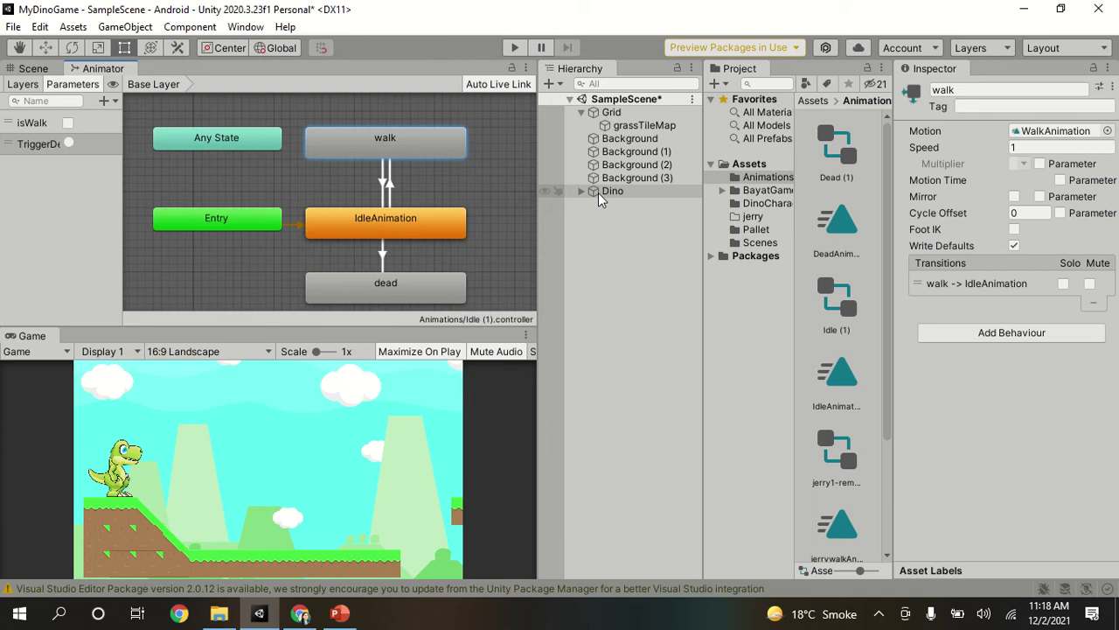
mouse_move(560, 2)
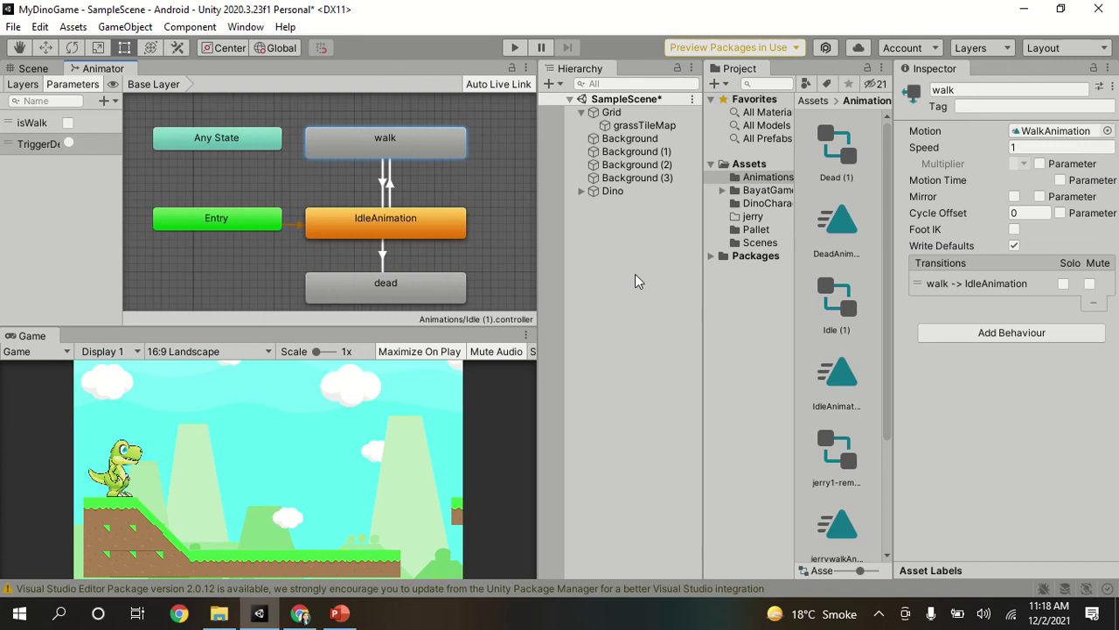
Select Dino and add a new script component named MyDinoMove through Add Component
left_click(599, 191)
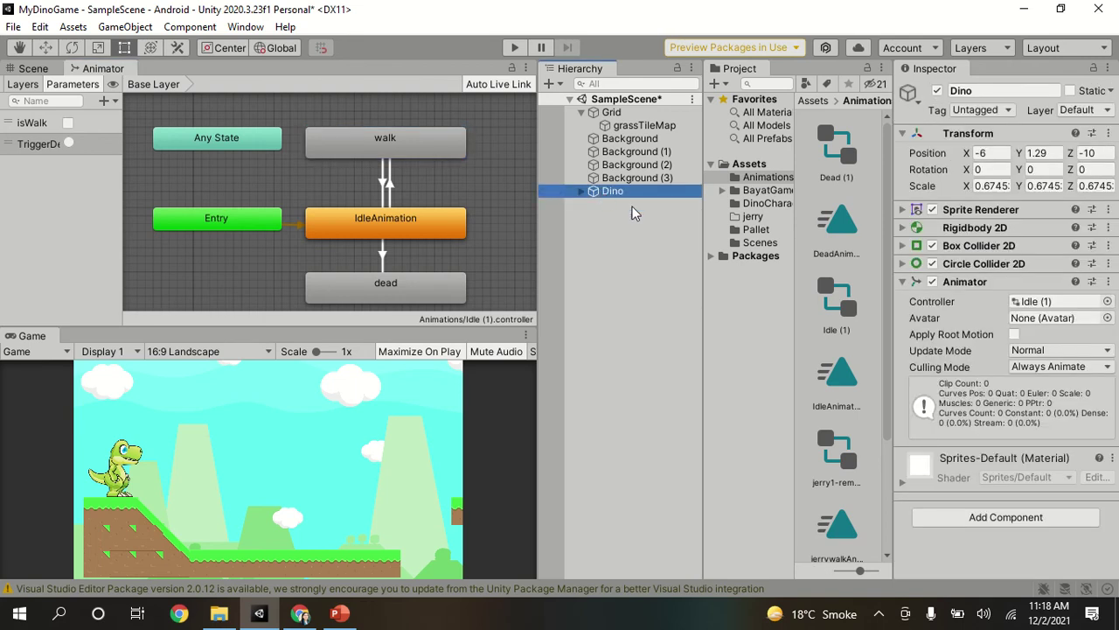
left_click(34, 68)
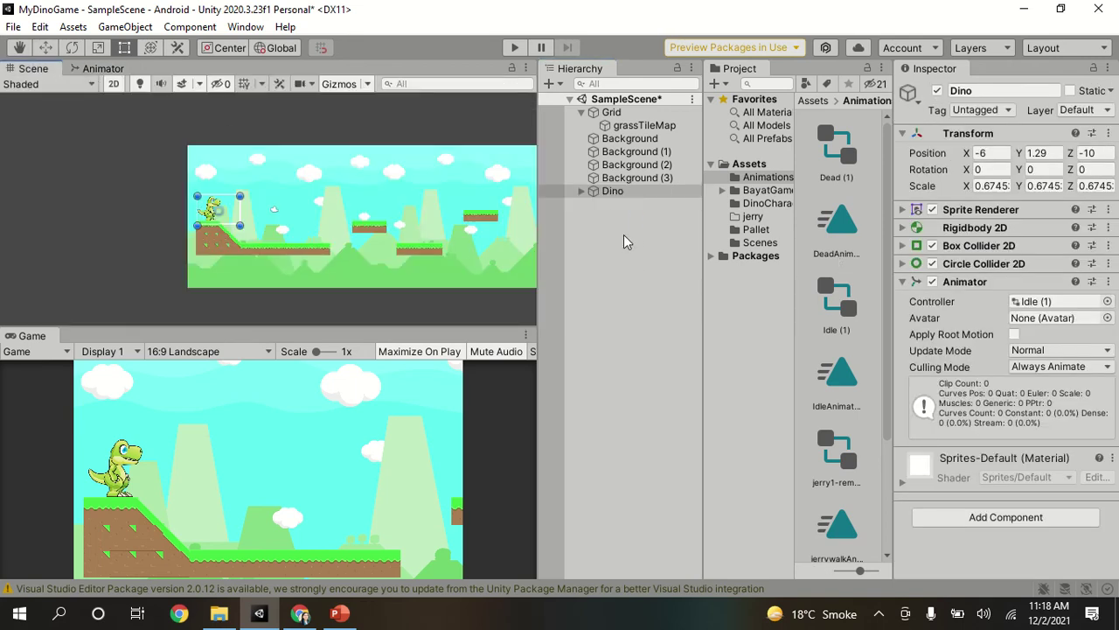
left_click(902, 281)
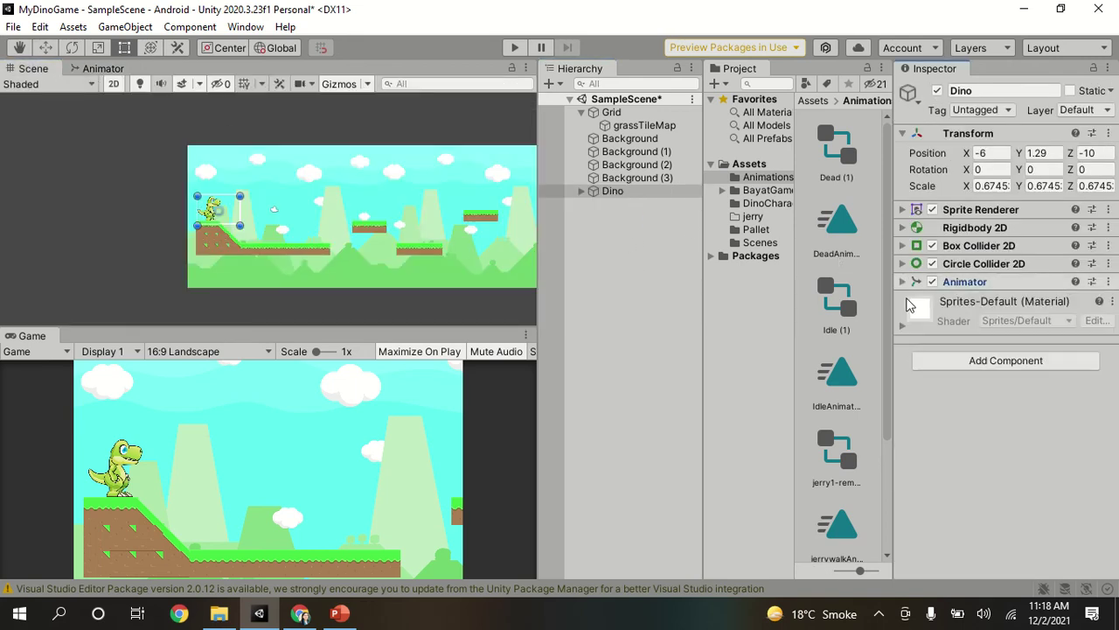
left_click(982, 360)
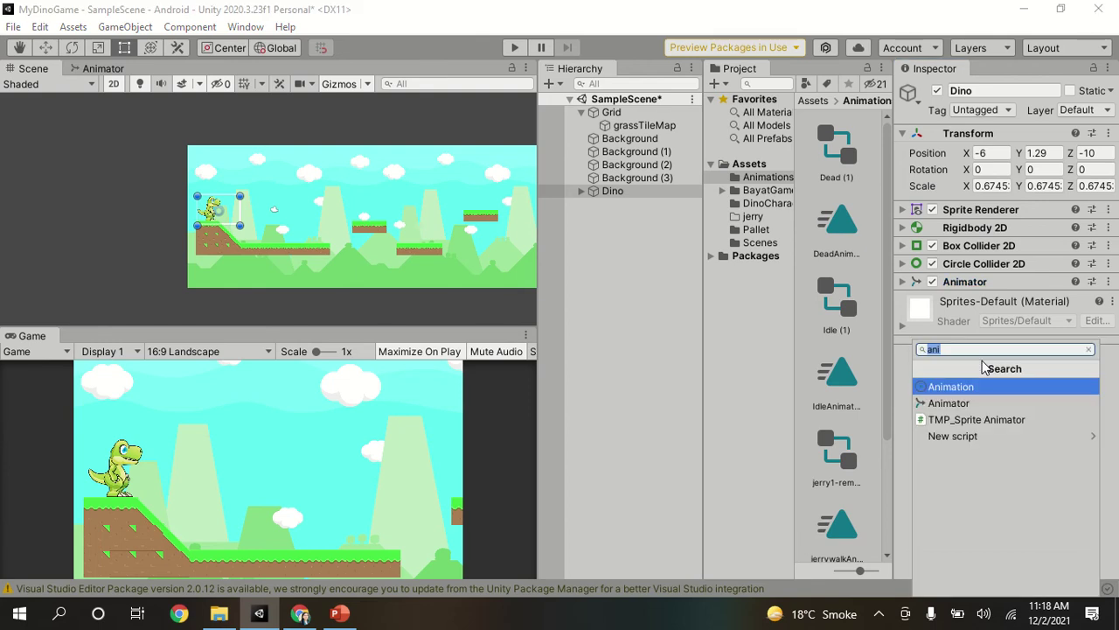
left_click(988, 435)
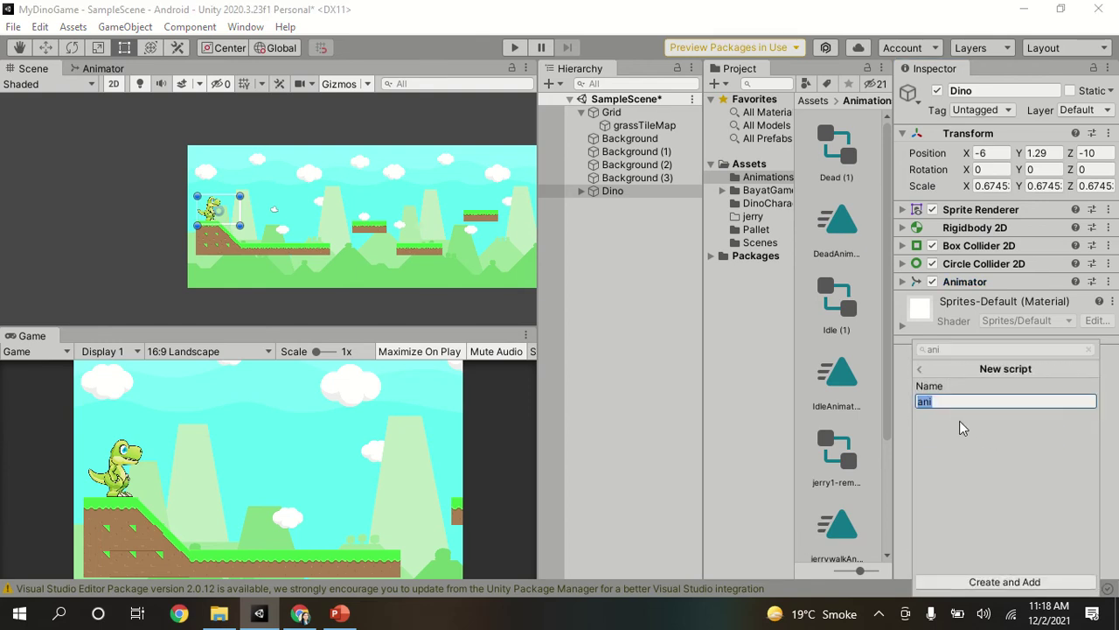
type("MyDi")
type("noMove")
left_click(992, 582)
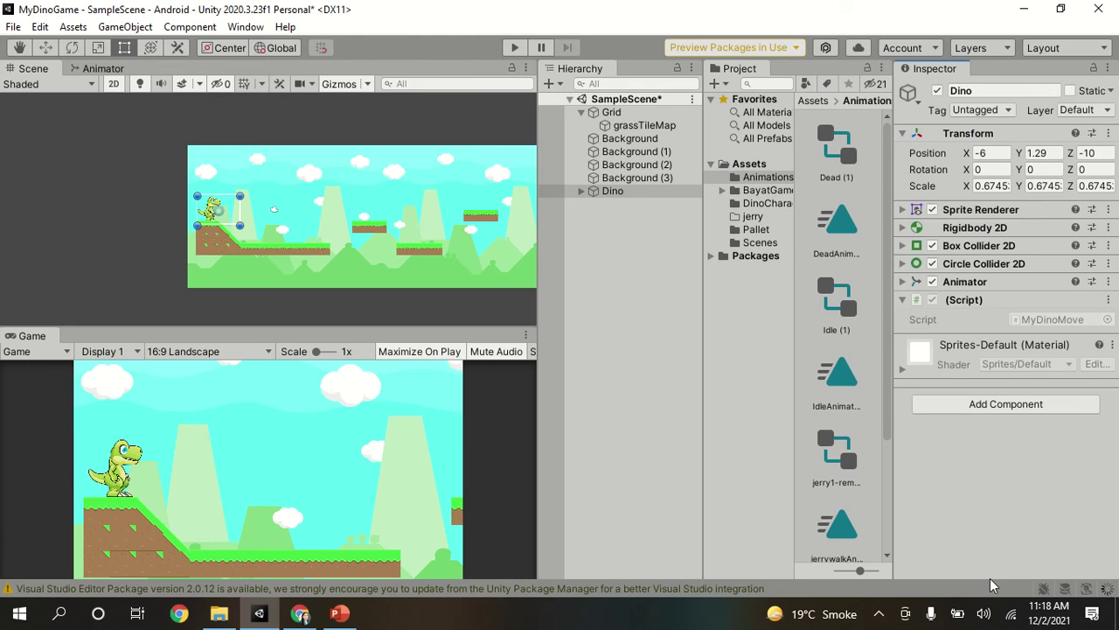
Open MyDinoMove.cs in Visual Studio and begin an if (Input.GetKey call inside Update()
double_click(1060, 319)
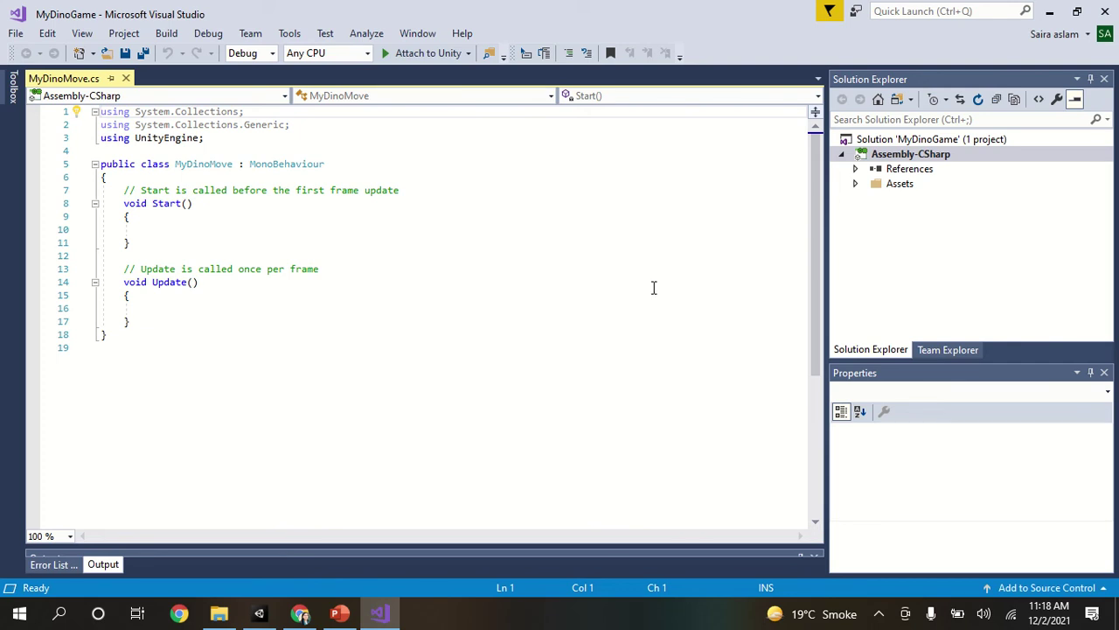
left_click(225, 306)
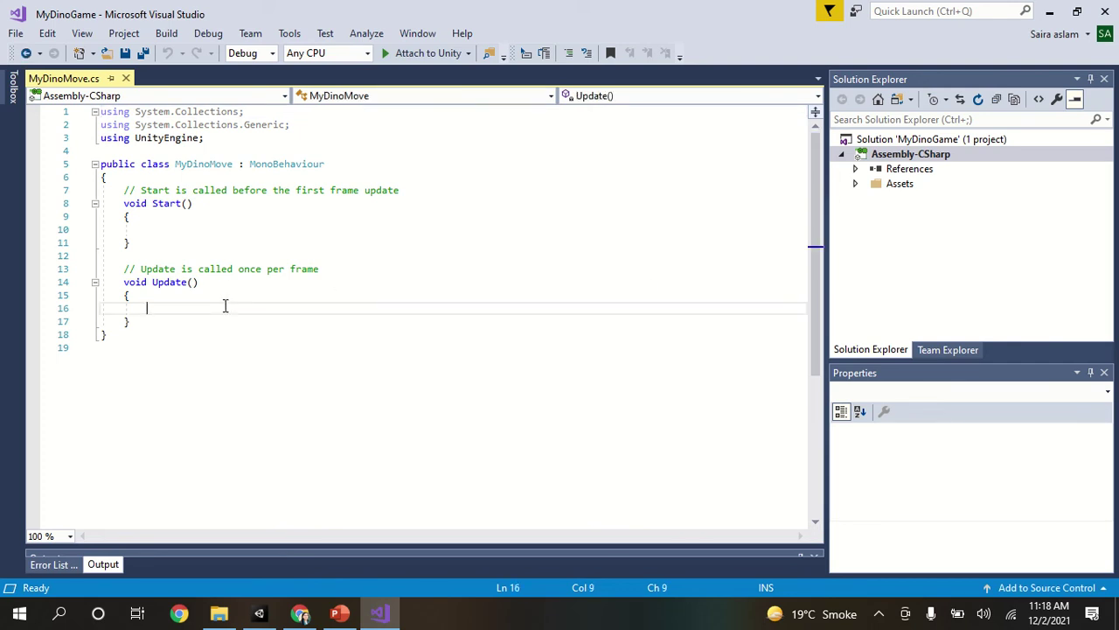
type("In")
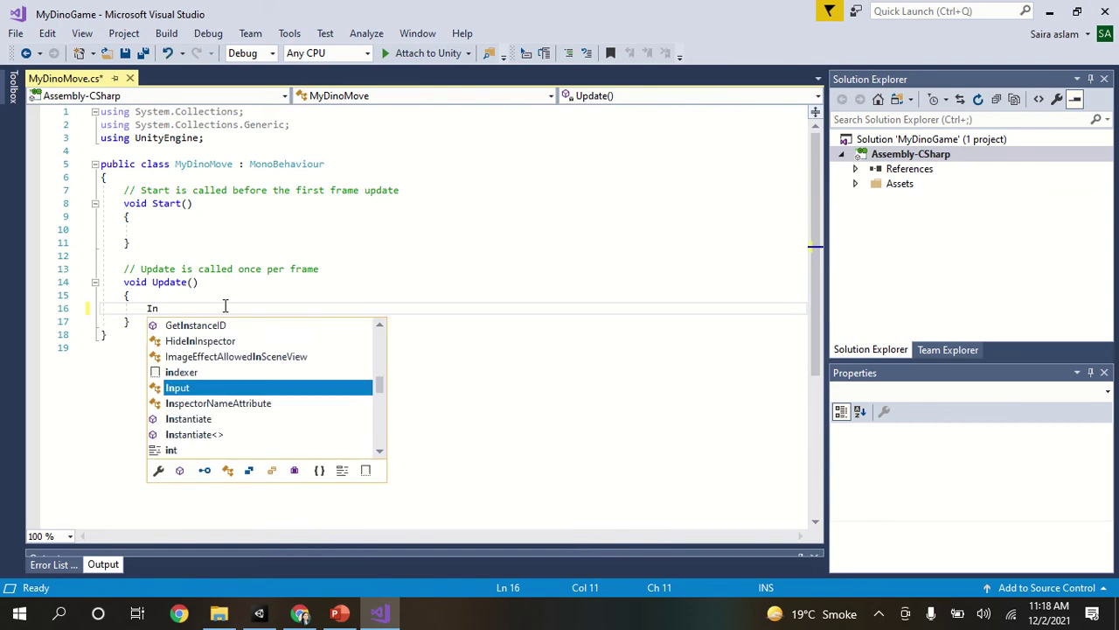
key("BackSpace")
key("BackSpace")
type("if")
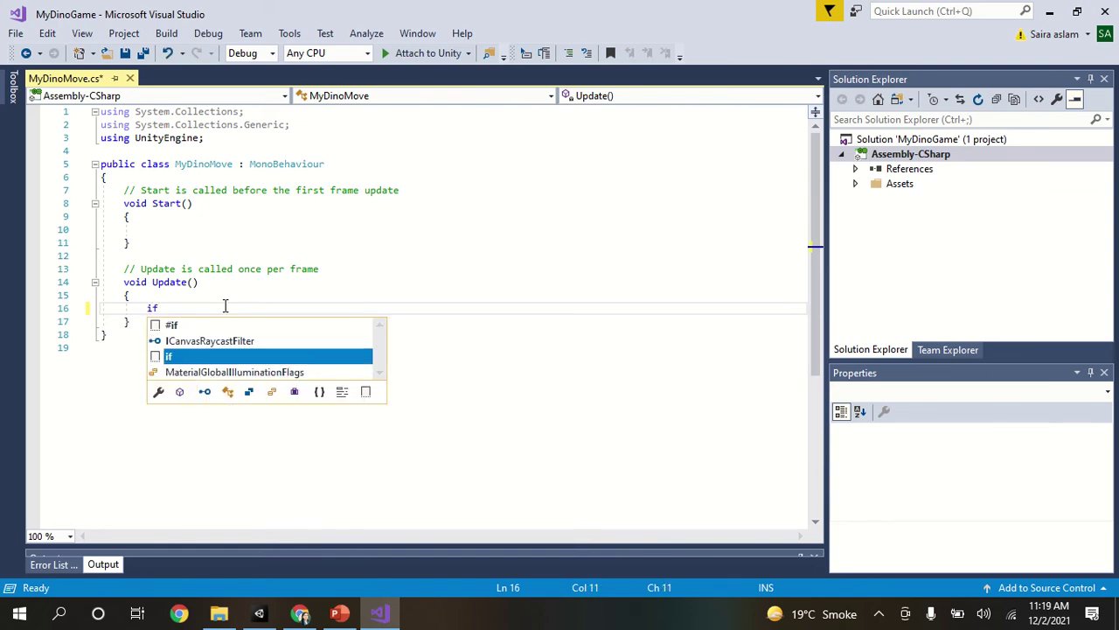
type("(I")
type("nput")
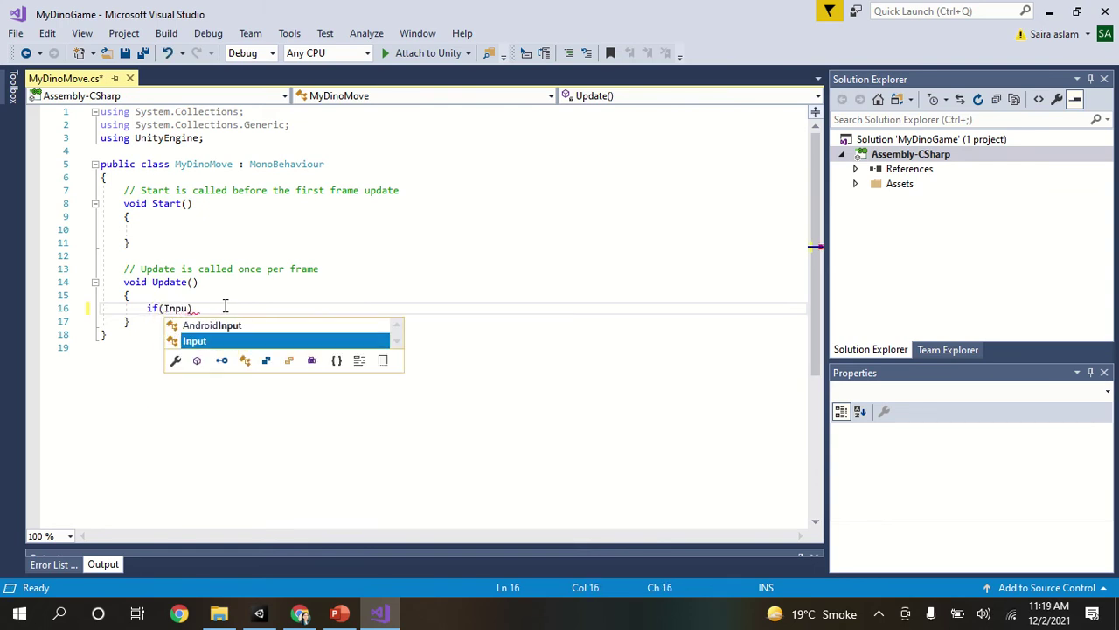
type(".get")
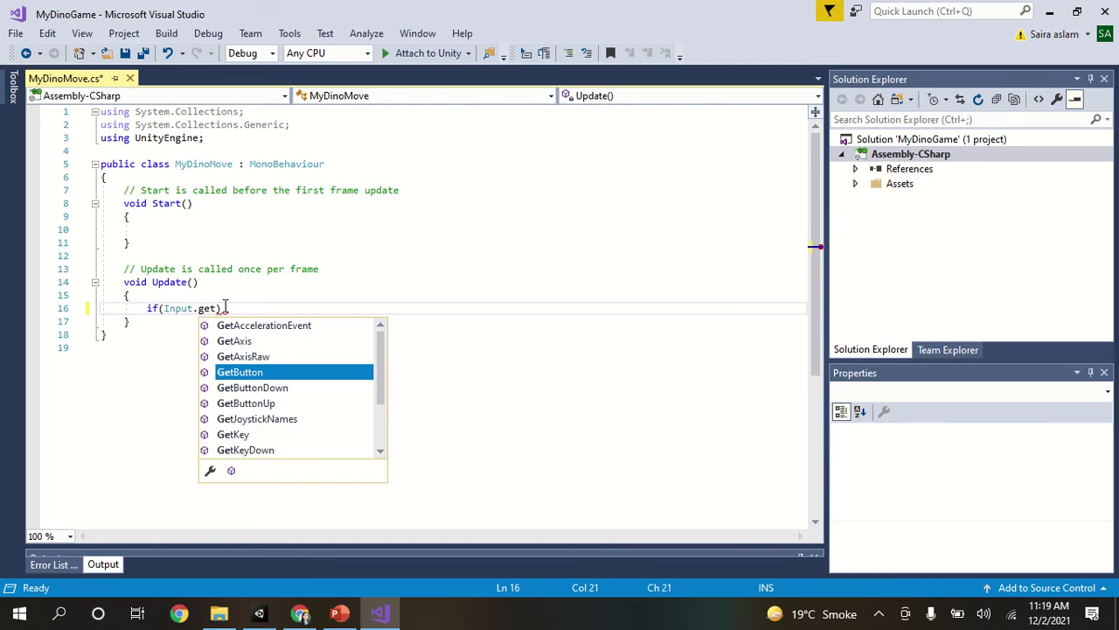
key("Down")
key("Down")
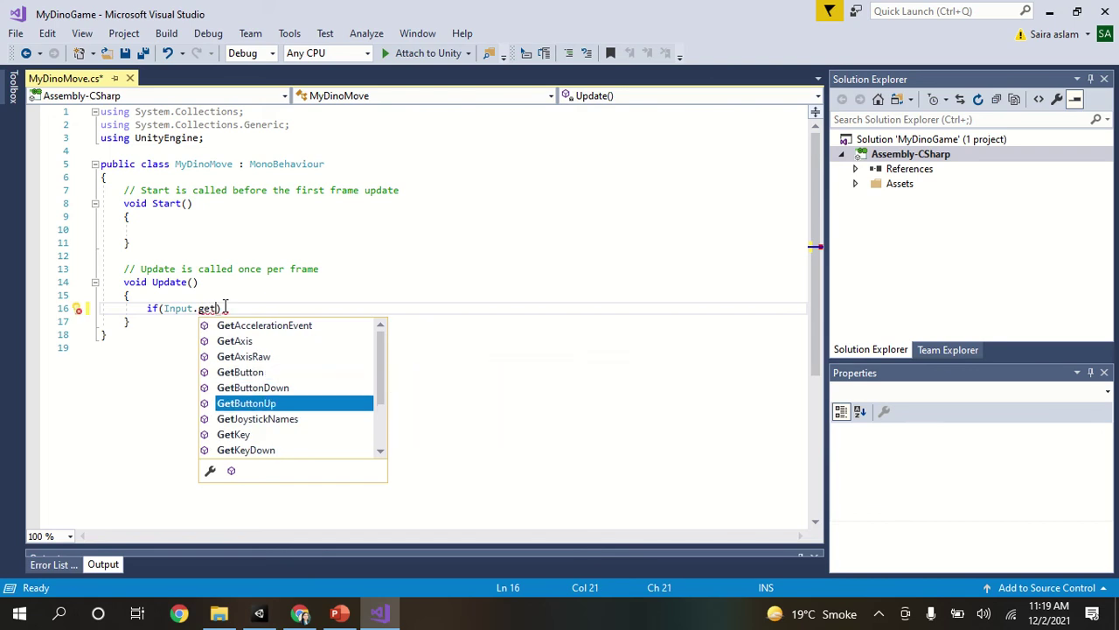
key("Down")
key("Down")
key("Tab")
Complete the condition with KeyCode.RightArrow and open the if block's braces
type("(")
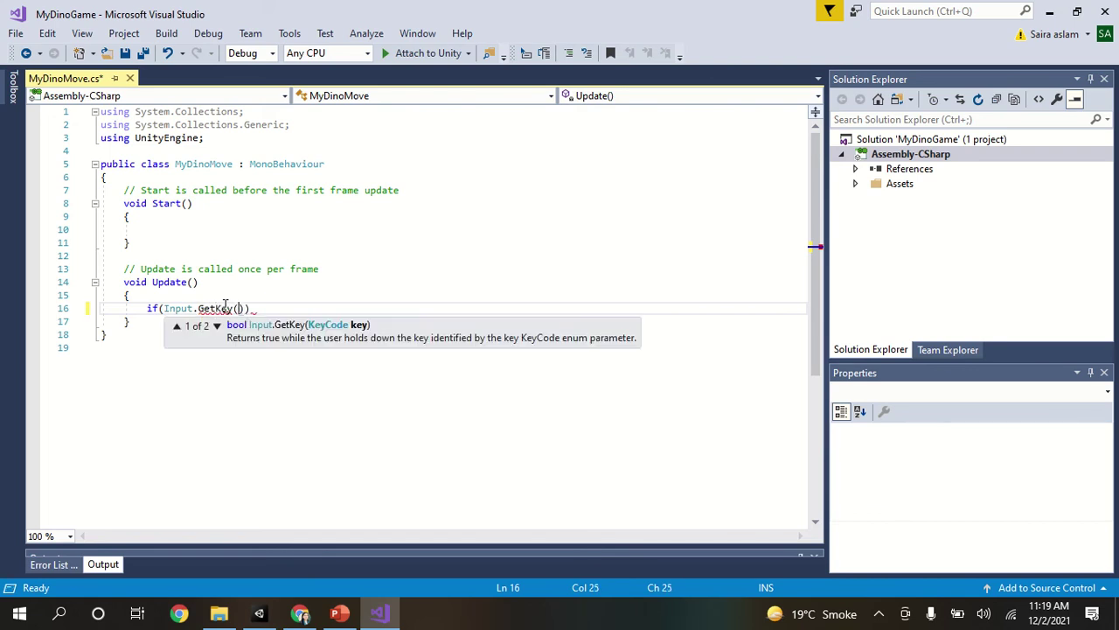
type("keyco")
key("Tab")
type(".Ri")
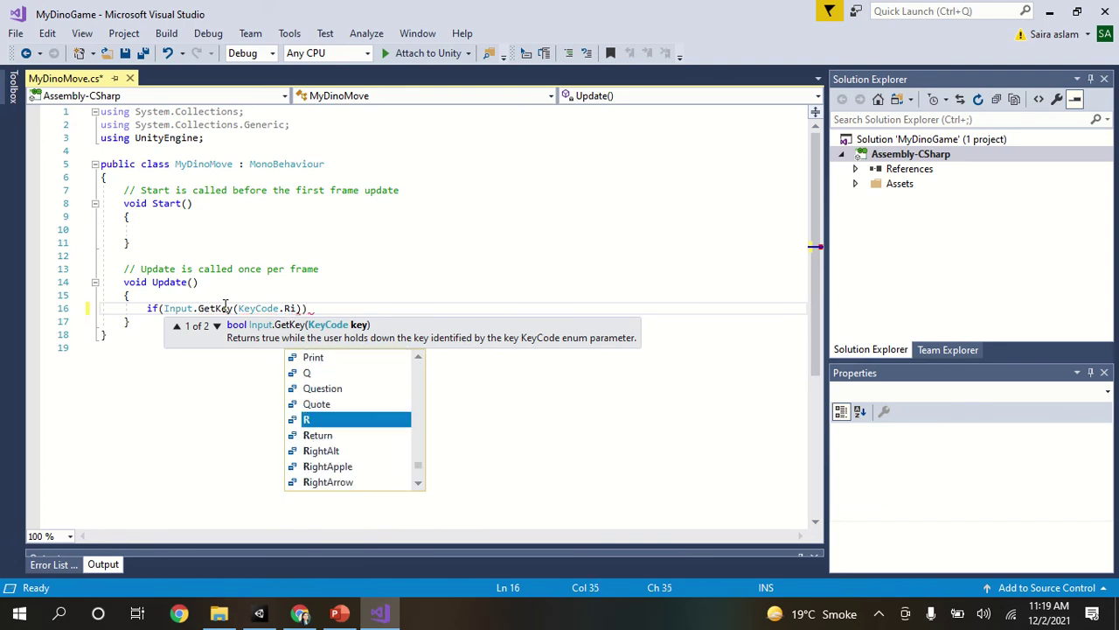
type("ght")
key("Down")
key("Down")
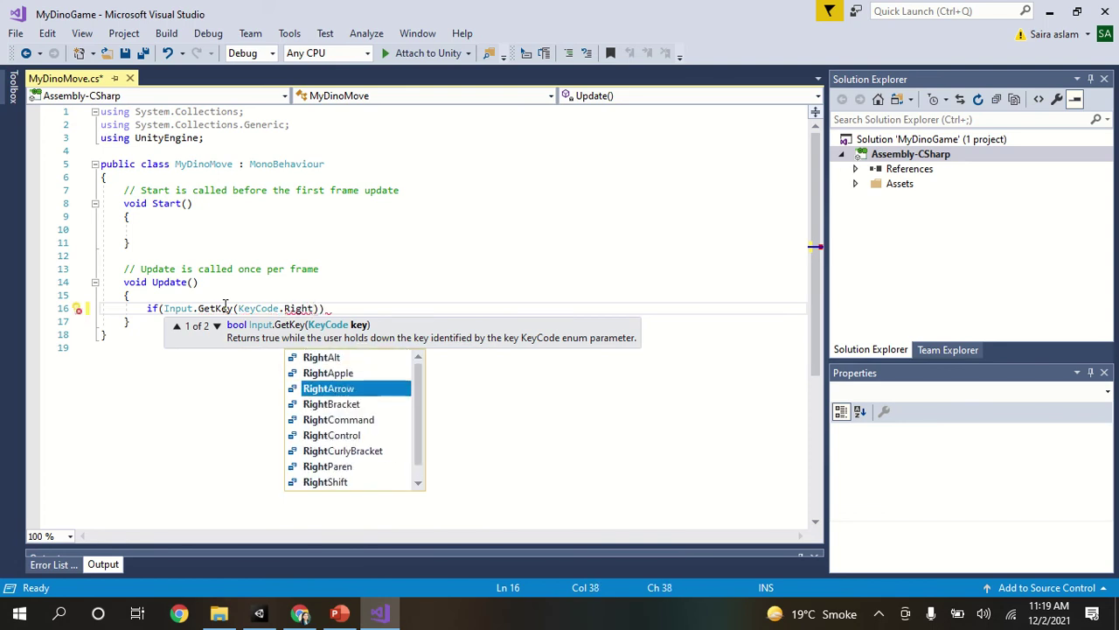
key("Tab")
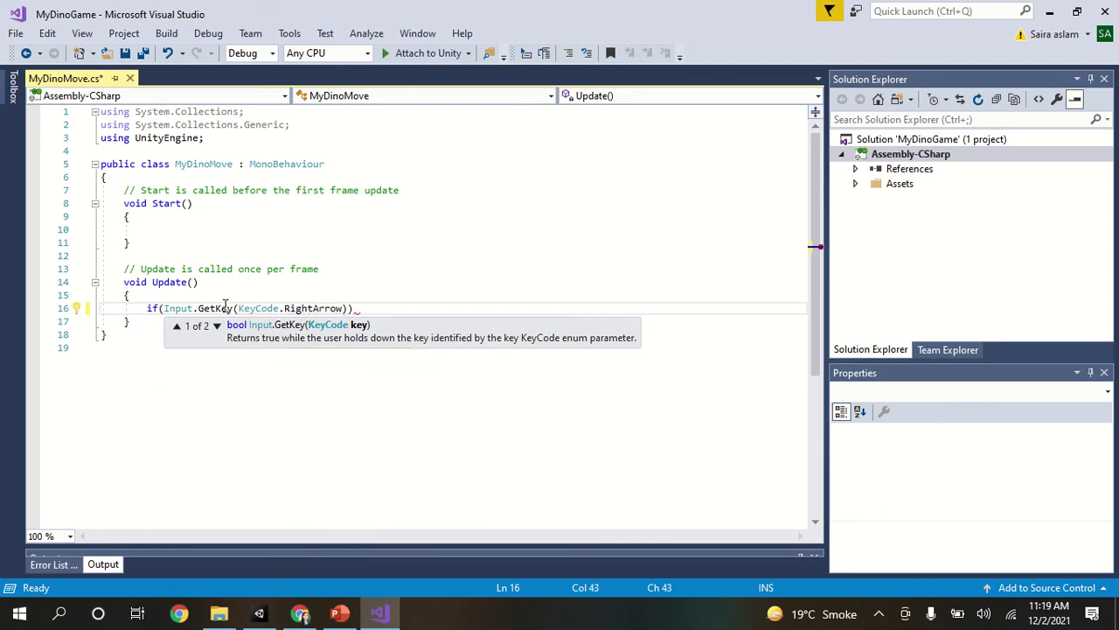
type("))")
key("Return")
type("{")
key("Return")
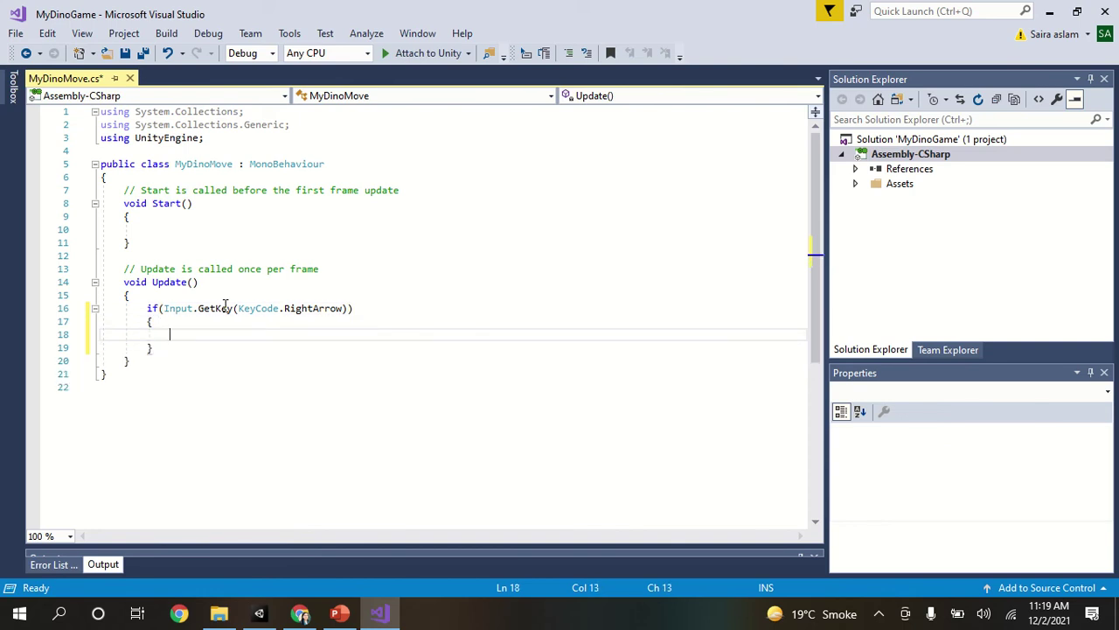
Write transform.Translate(0.5f, 0, 0); in the RightArrow block and save the script
type("t")
type("ransfo")
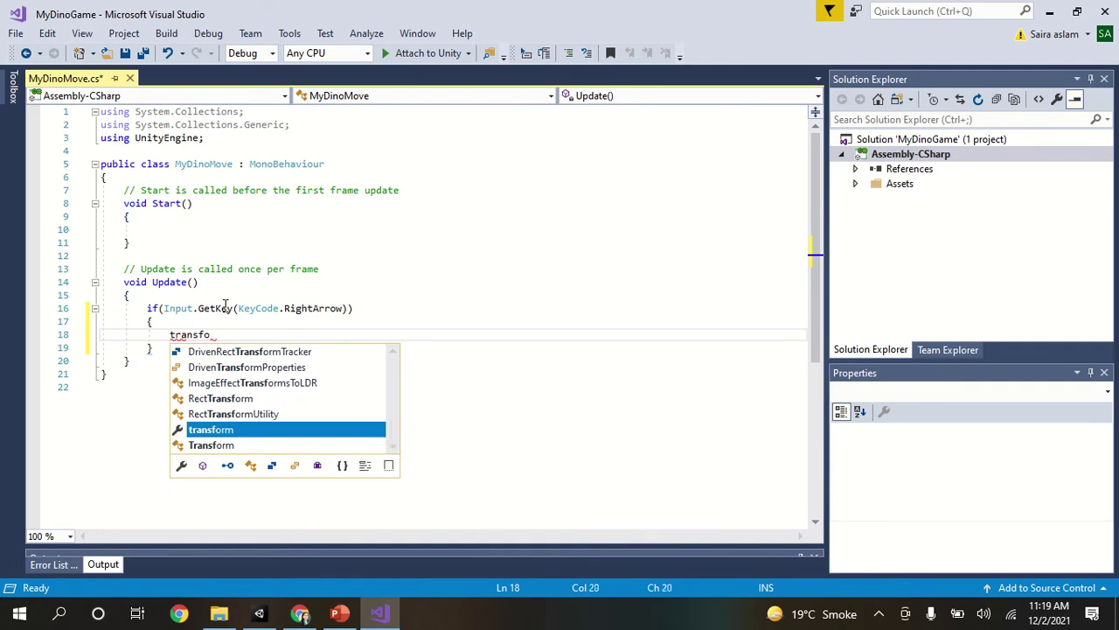
type("rm.Tr")
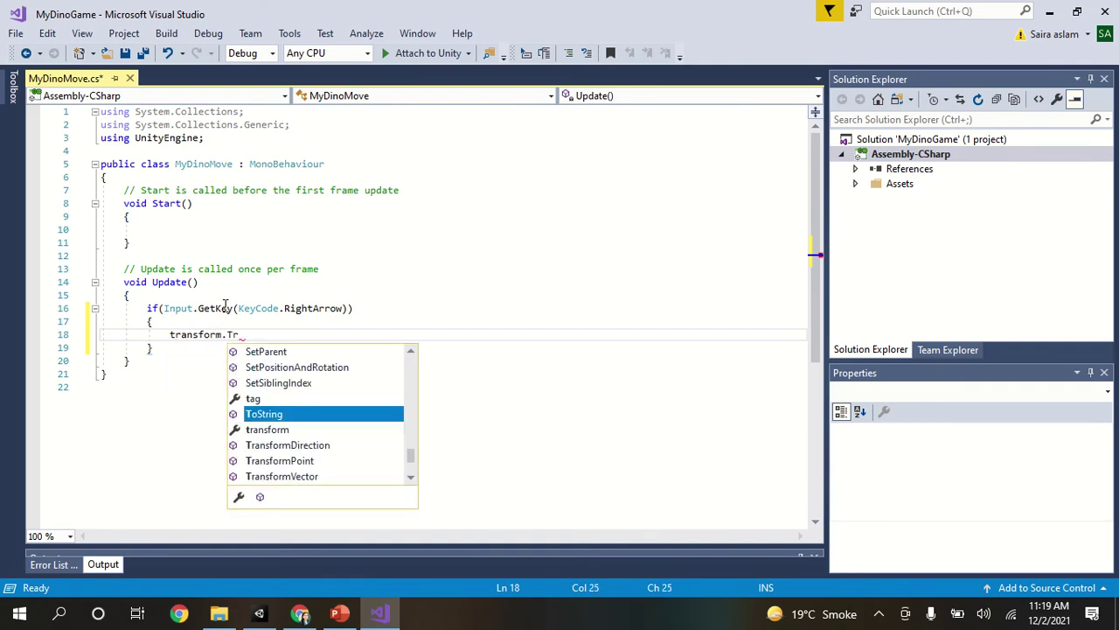
type("anslate")
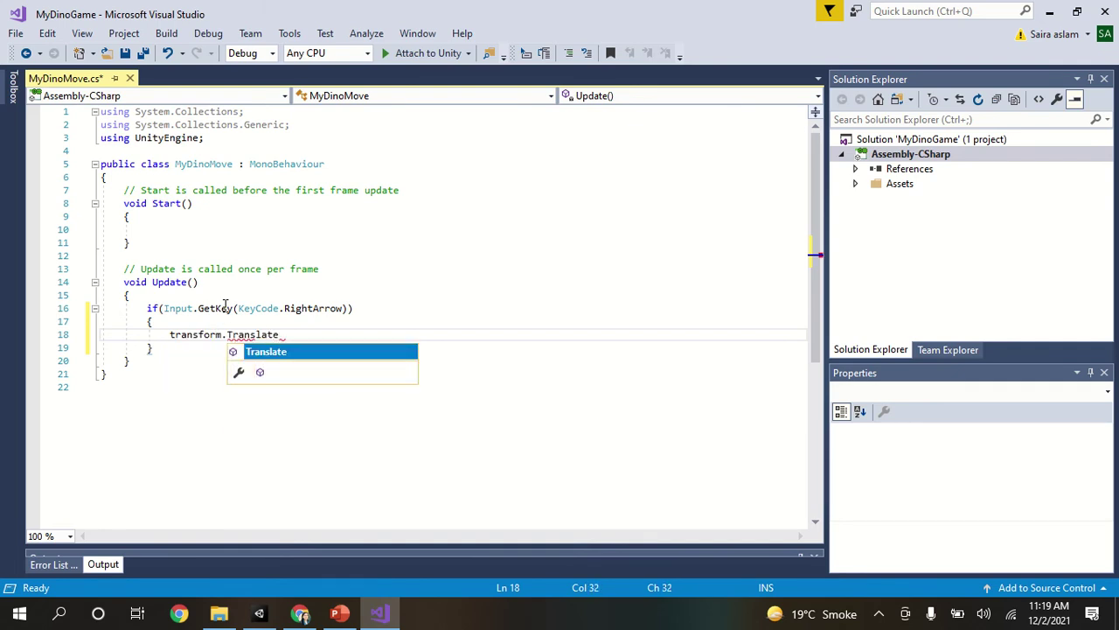
type("(")
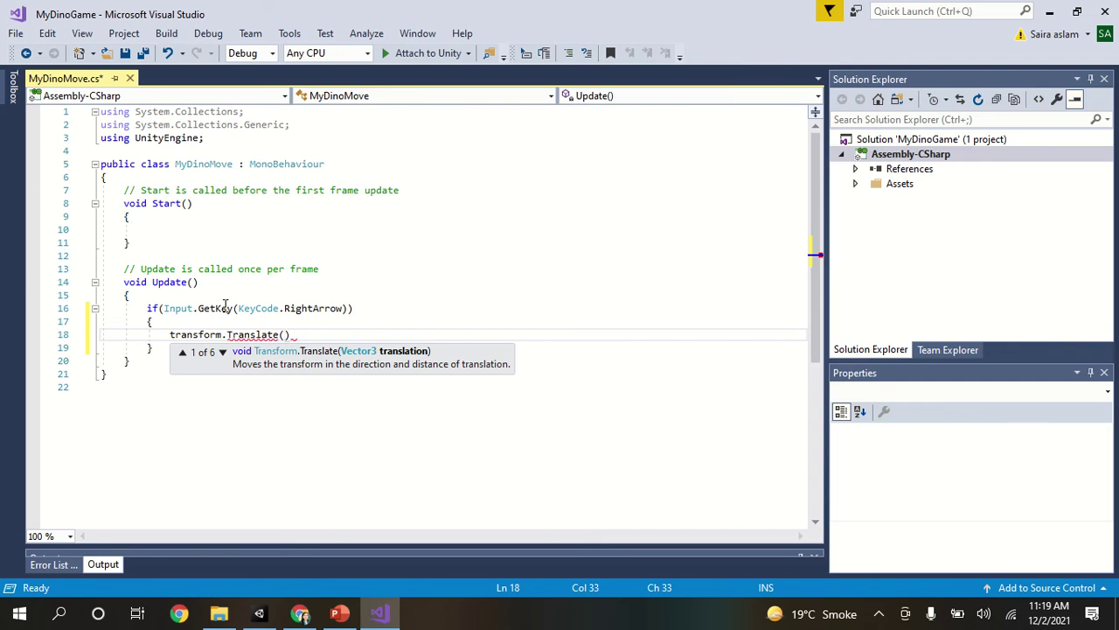
type("0")
type(".5")
type(",0")
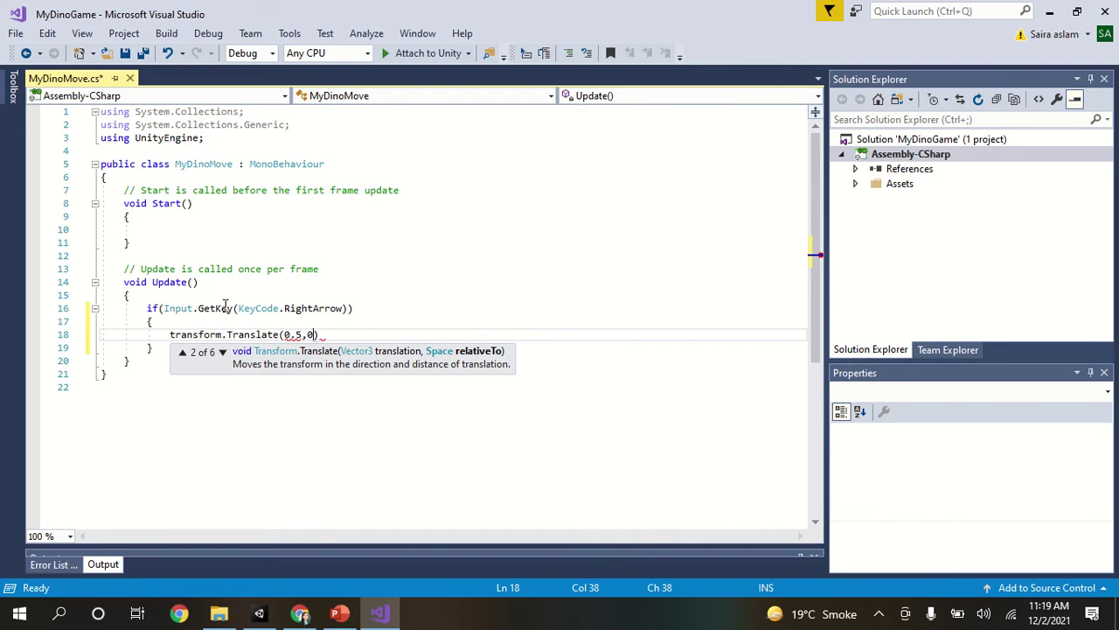
type(", 0)")
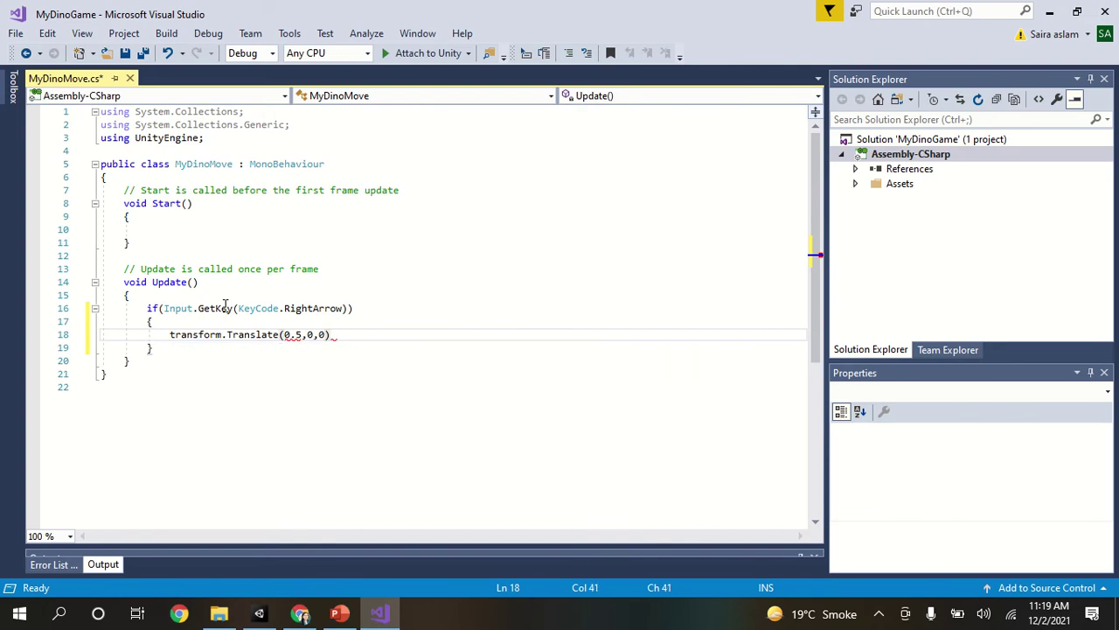
type(";")
left_click(300, 335)
type("f")
left_click(378, 349)
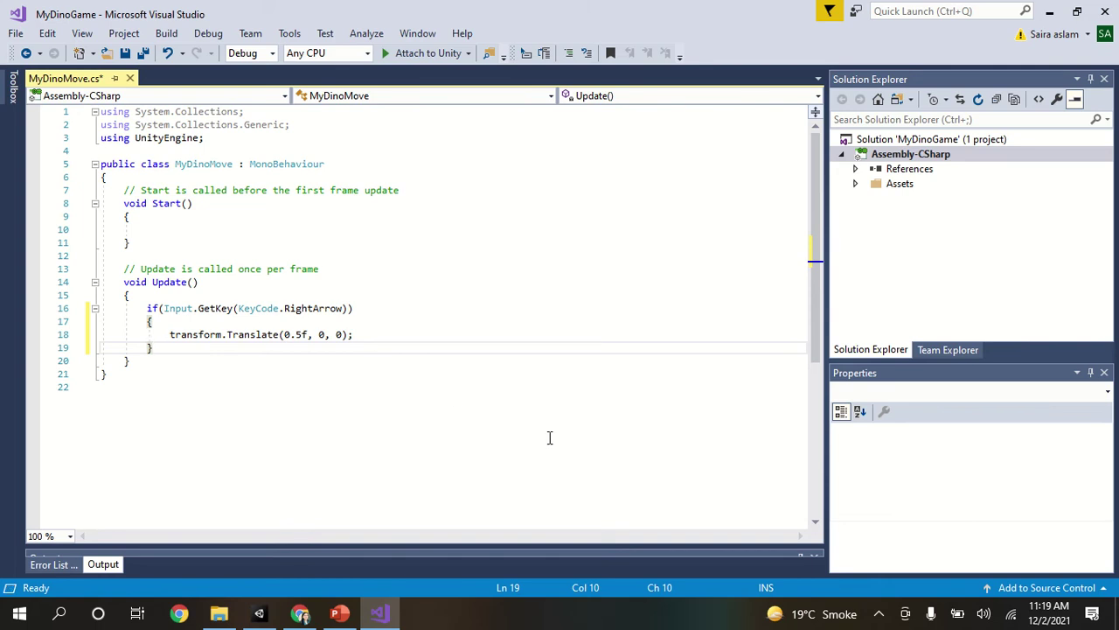
key("ctrl+s")
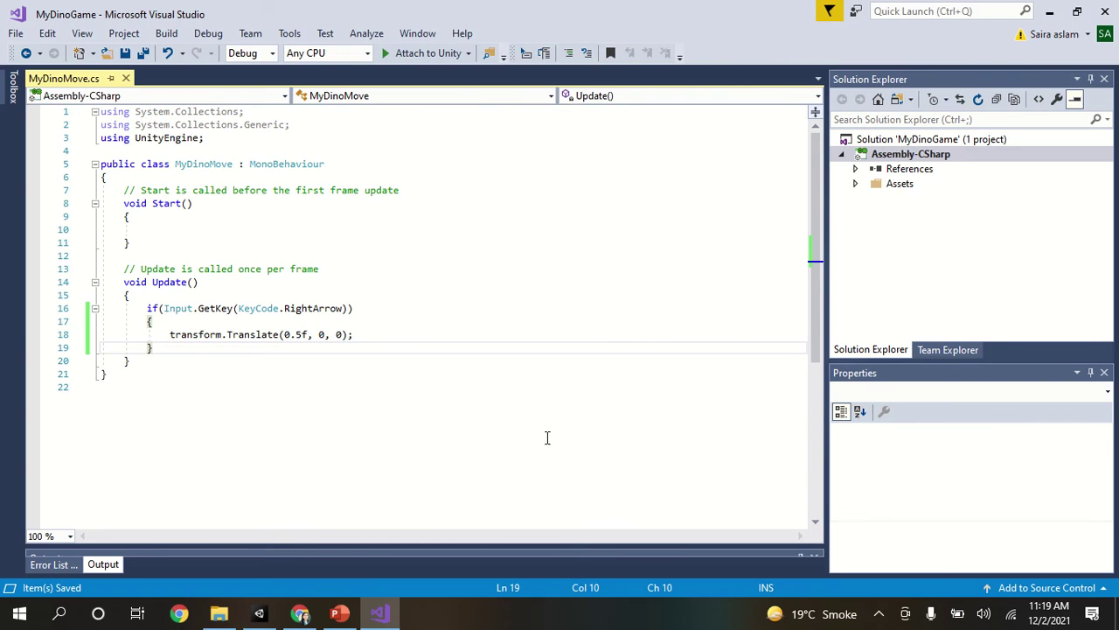
left_click(366, 333)
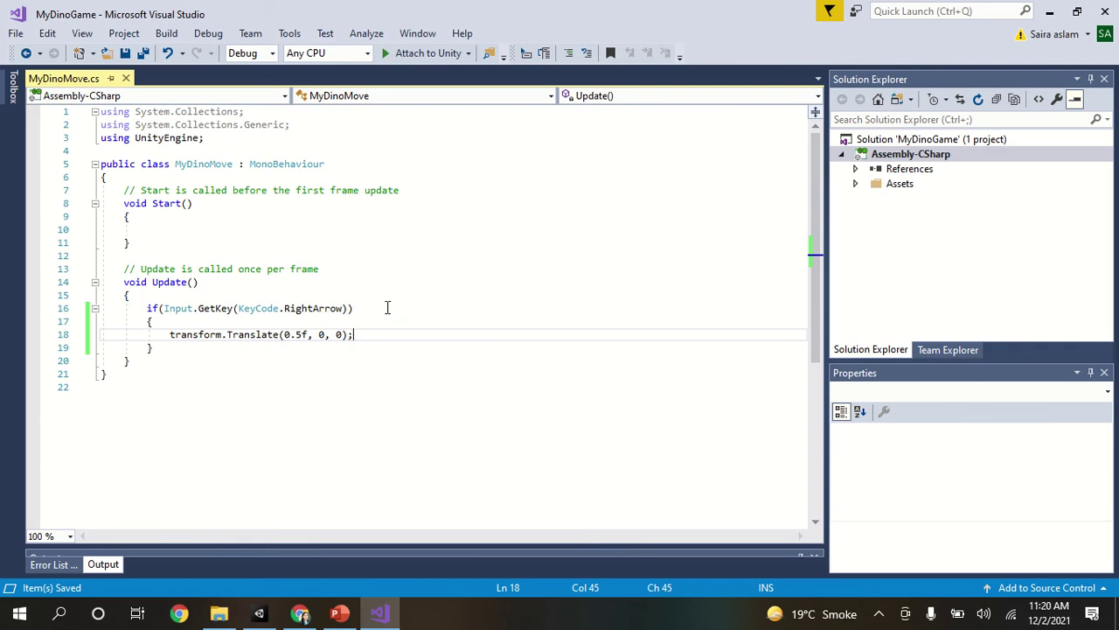
Change GetKey to GetKeyDown in the right-arrow condition
mouse_move(229, 309)
left_click(234, 308)
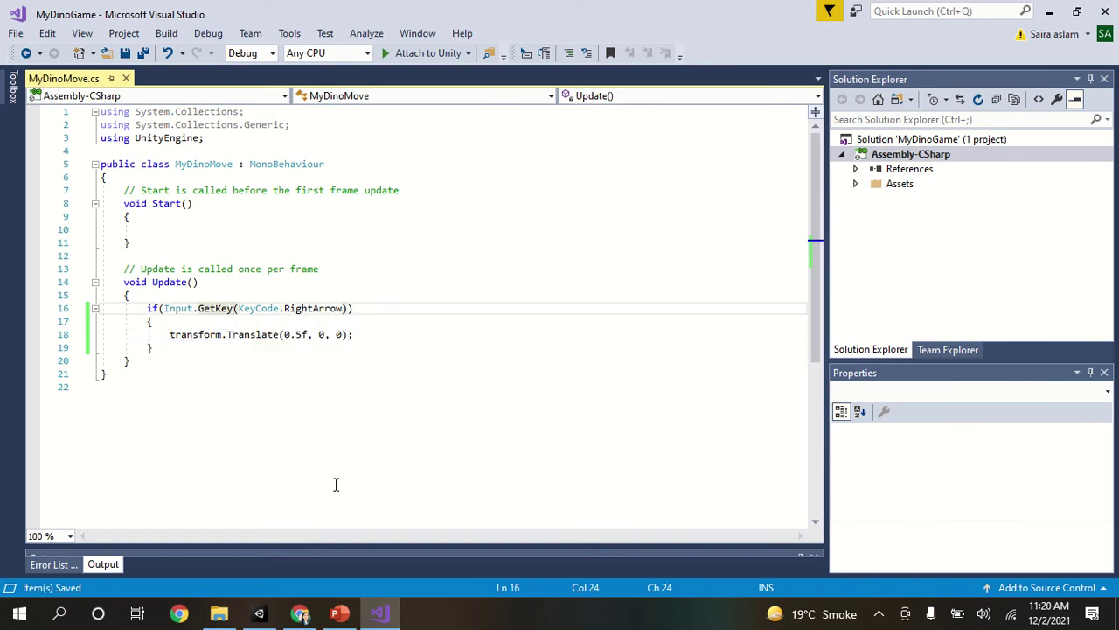
type("Down")
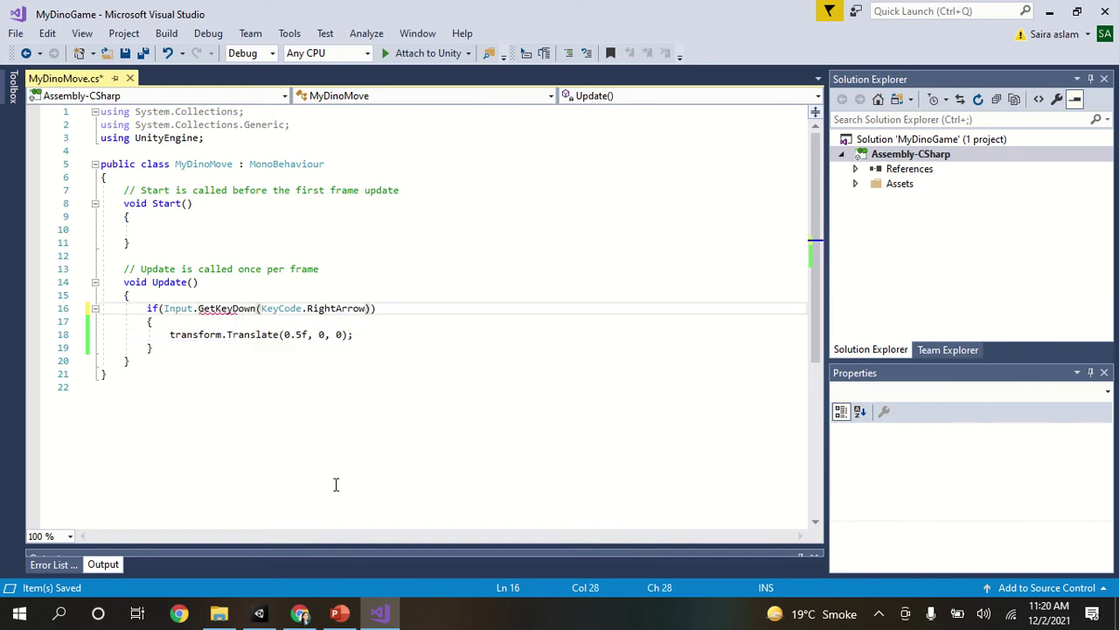
left_click(333, 481)
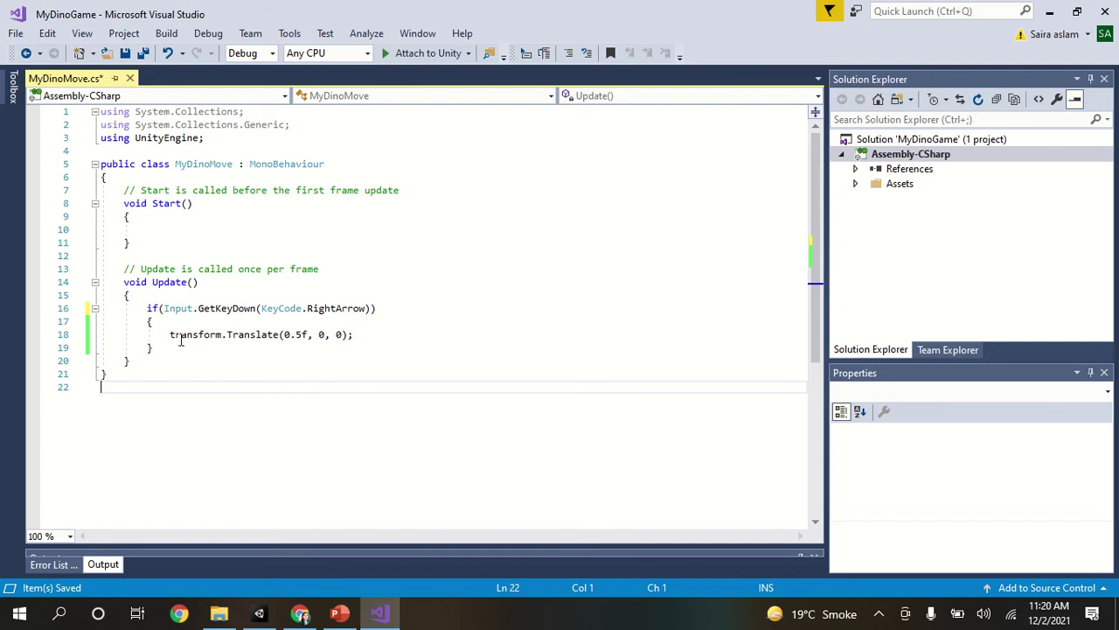
Add a '//for animation' comment line below the Translate call
left_click(388, 339)
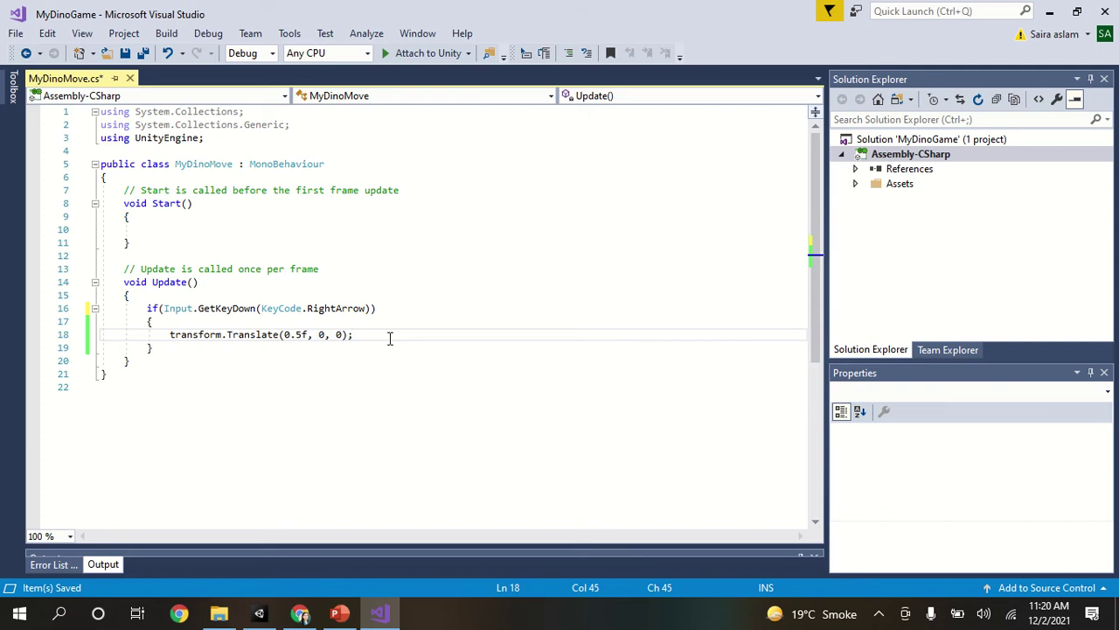
key("Return")
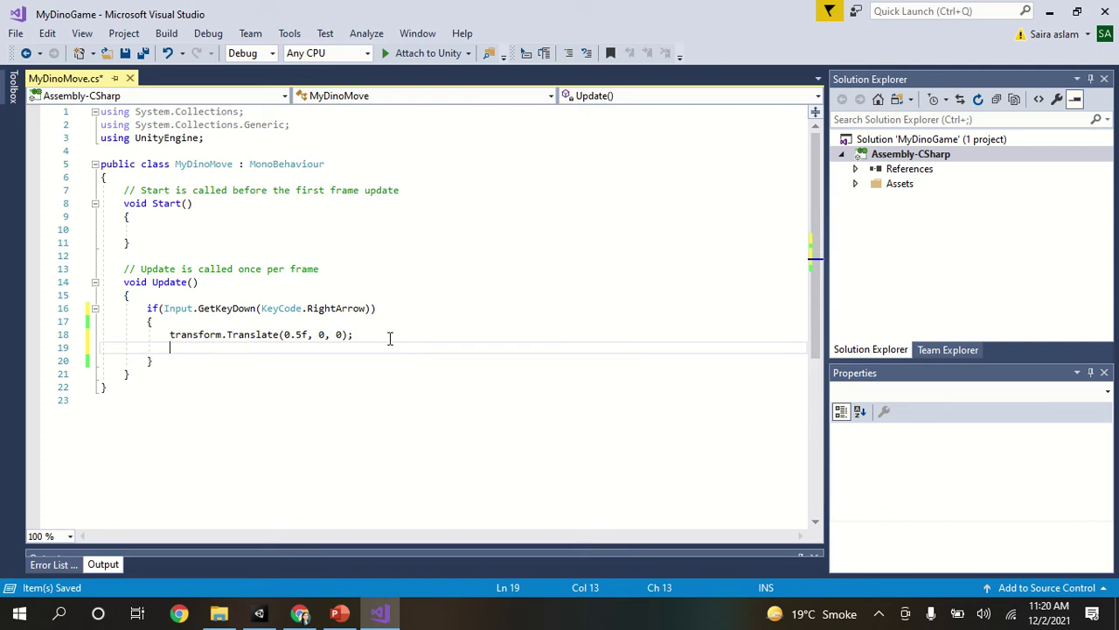
type("/")
type("/for naim")
key("BackSpace")
key("BackSpace")
key("BackSpace")
key("BackSpace")
type("ani")
type("mation")
Declare an 'Animator anim;' field at the top of the MyDinoMove class
left_click(189, 178)
type("\\")
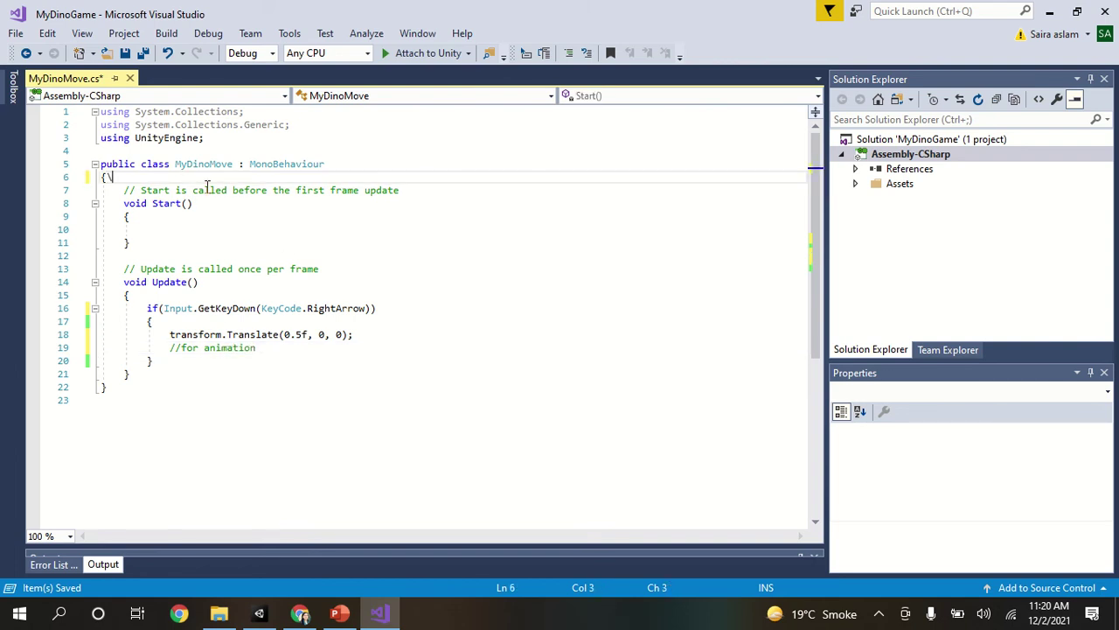
key("BackSpace")
key("Return")
type("Anima")
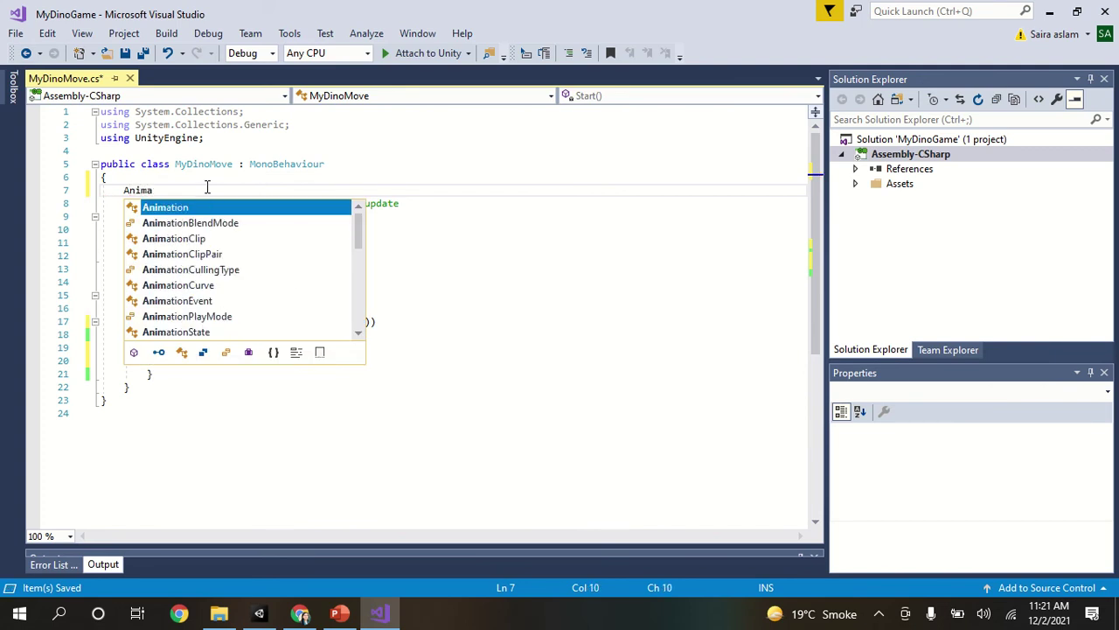
type("tor a")
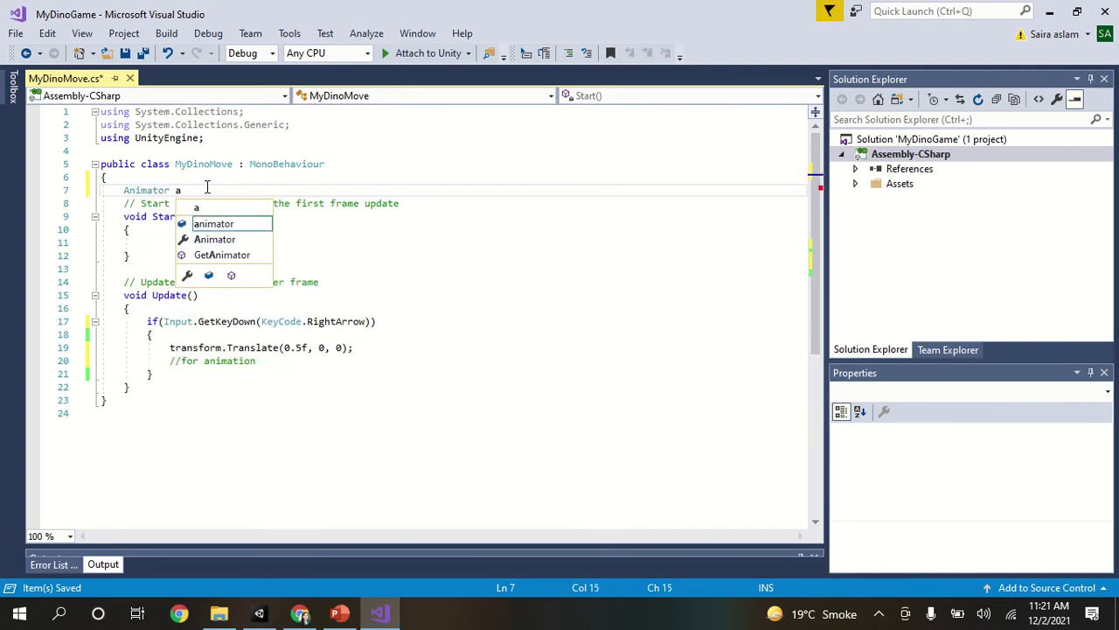
type("nim;")
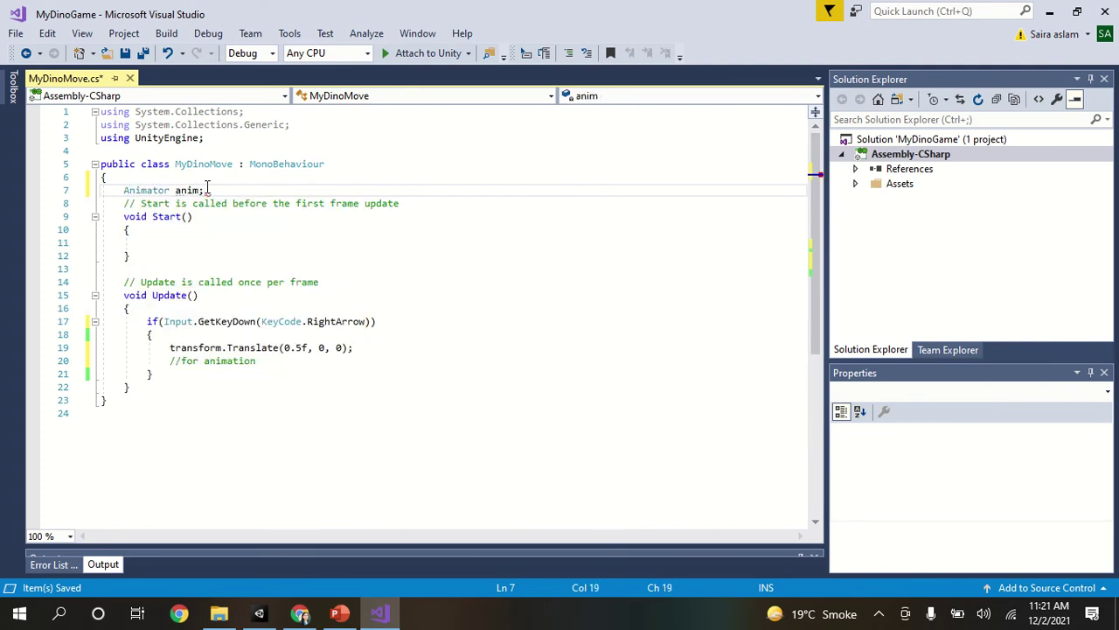
In Start(), assign anim = GetComponent<Animator>();
left_click(204, 241)
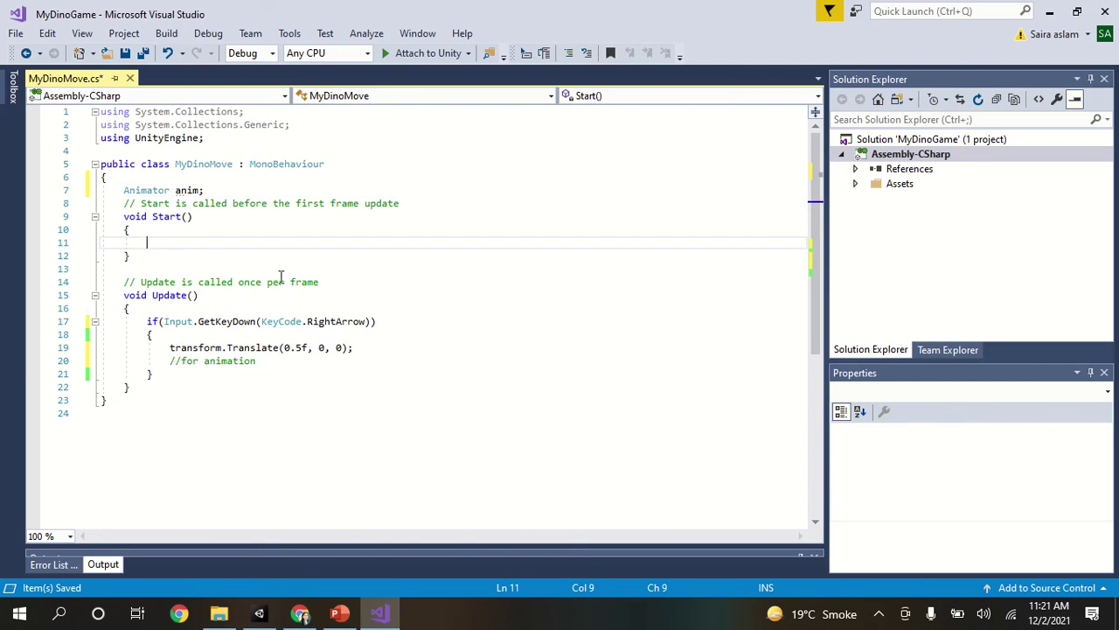
type("anim ")
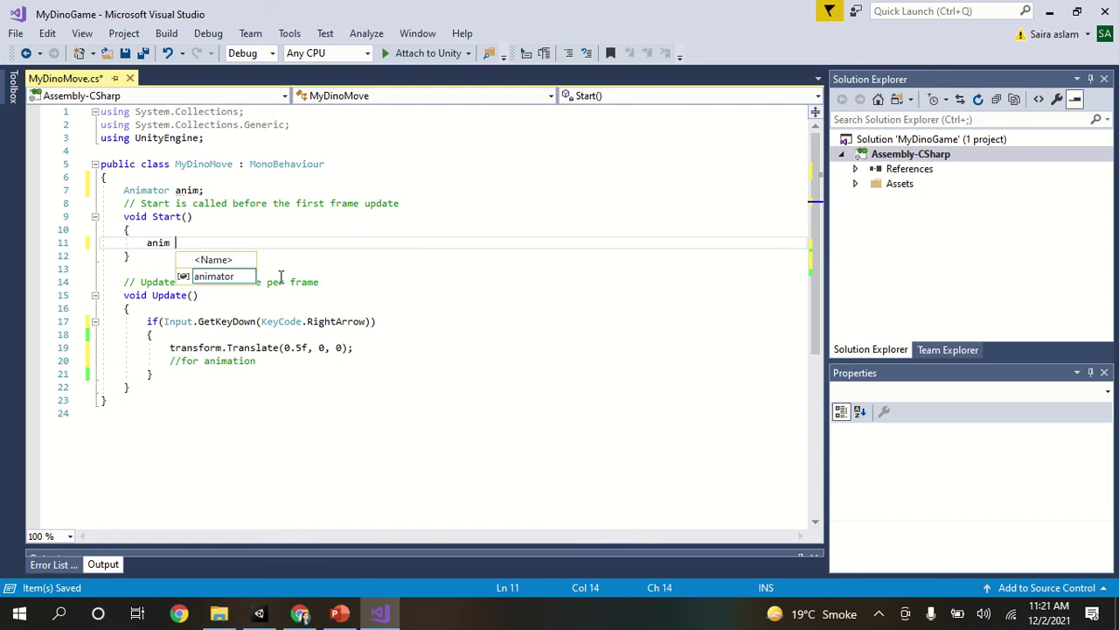
type("= get")
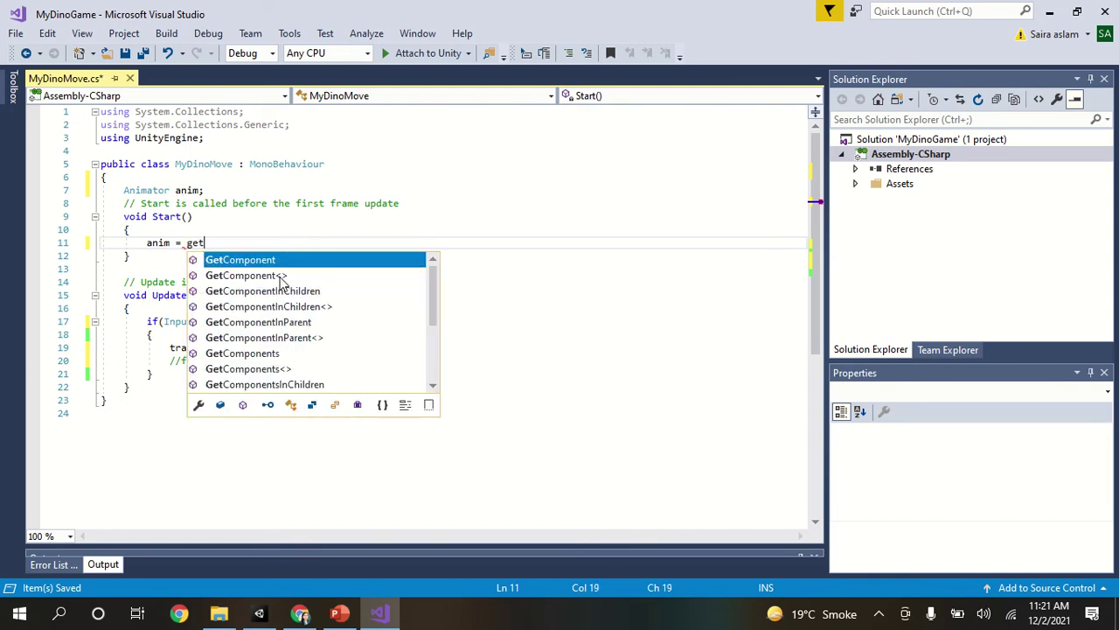
type("co")
key("Tab")
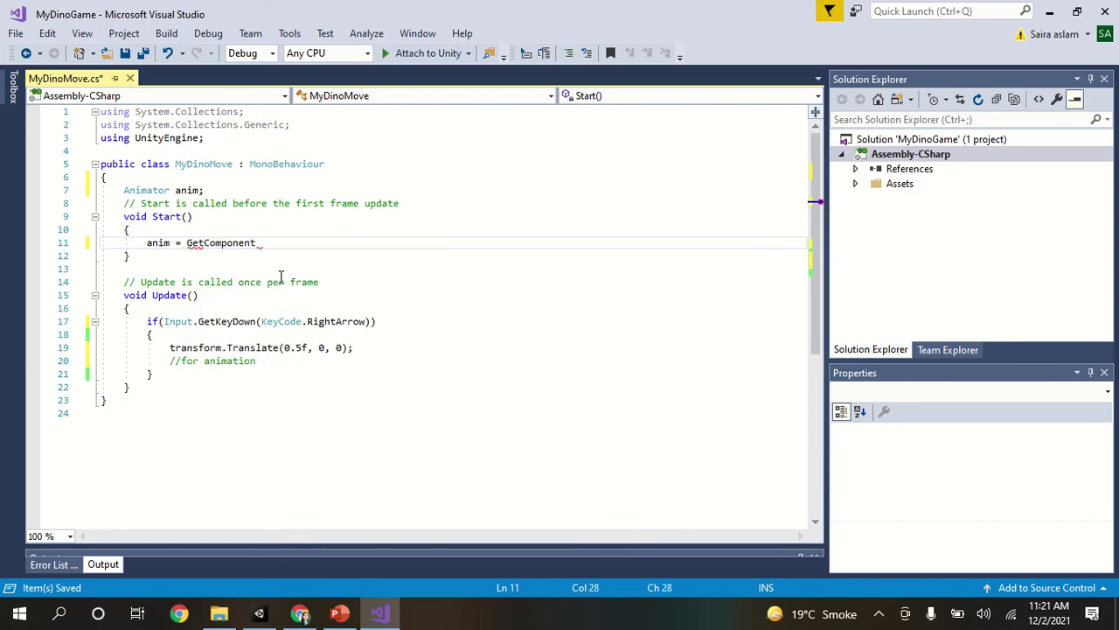
type("<Anima")
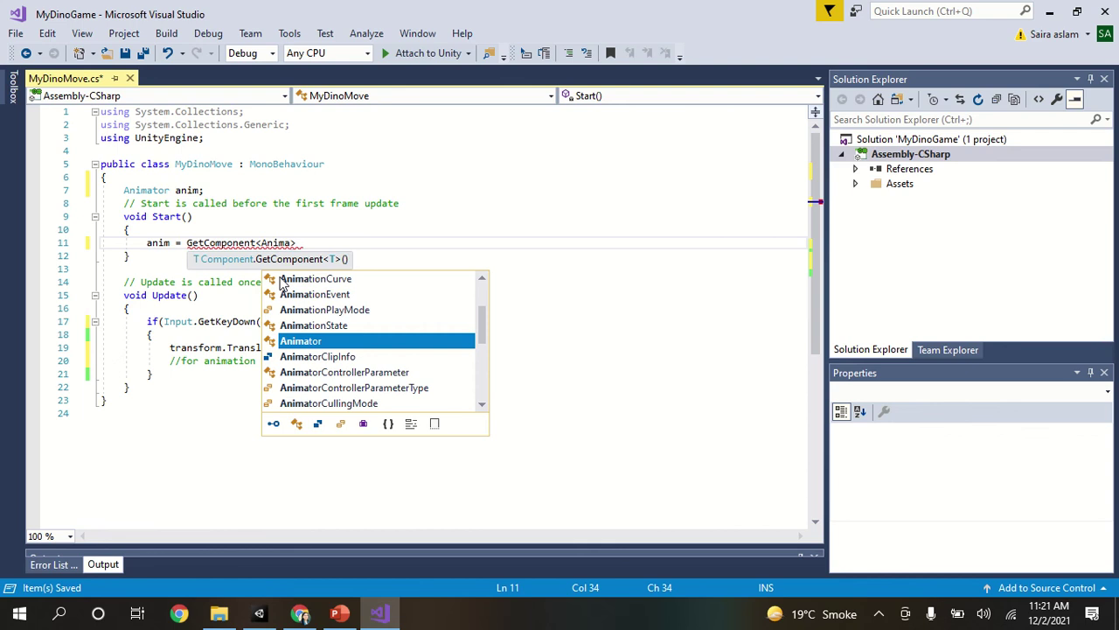
type("tor>")
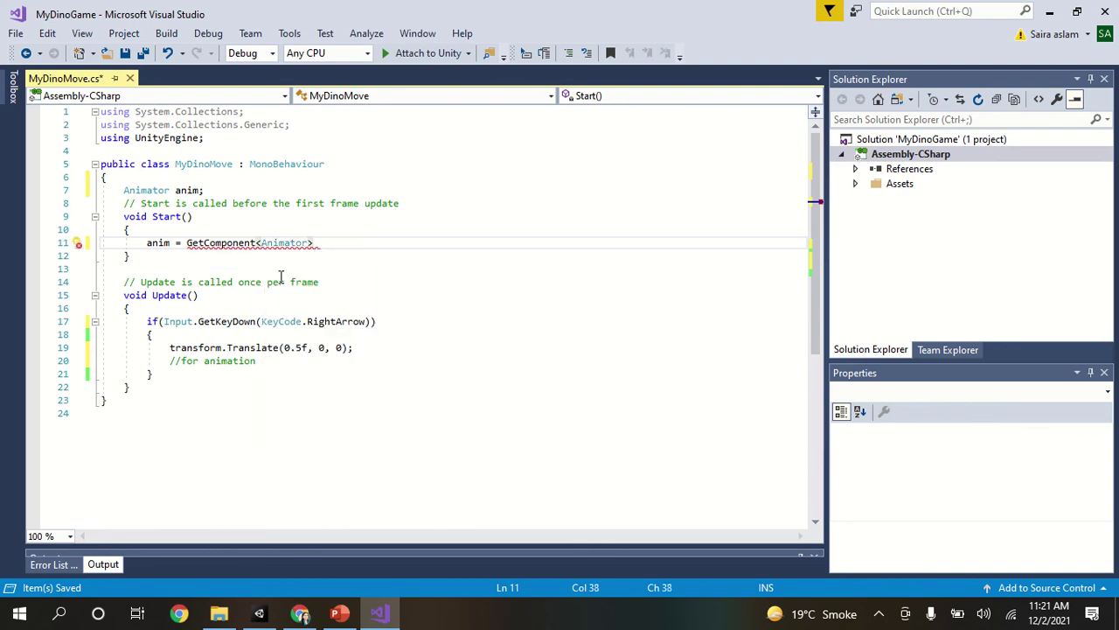
type("();")
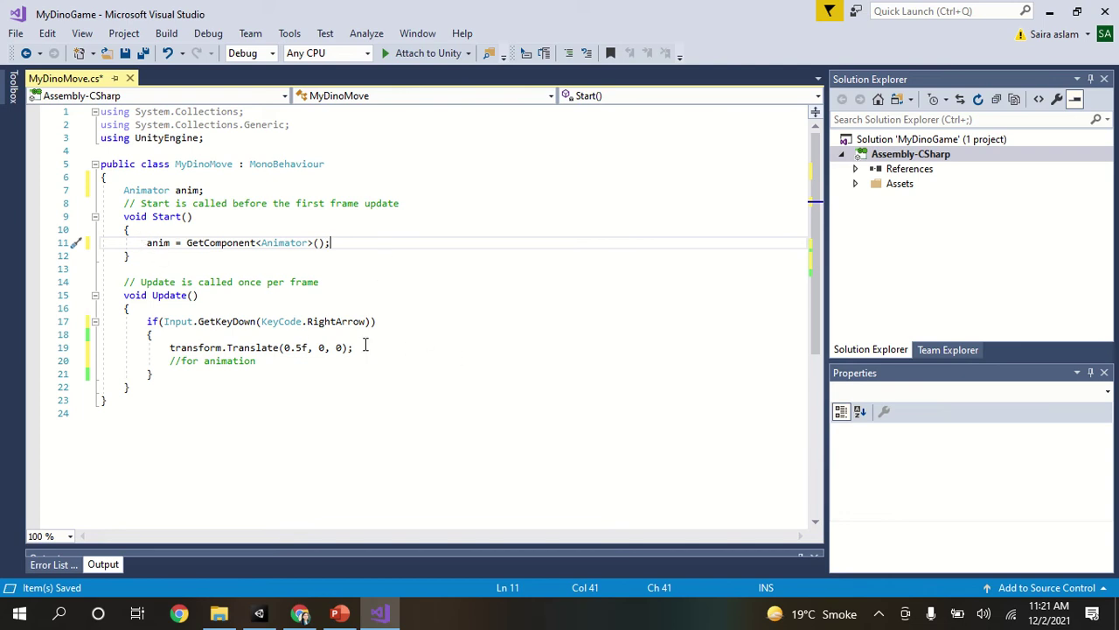
Add anim.SetBool("isWalk", true); below the //for animation comment
left_click(280, 363)
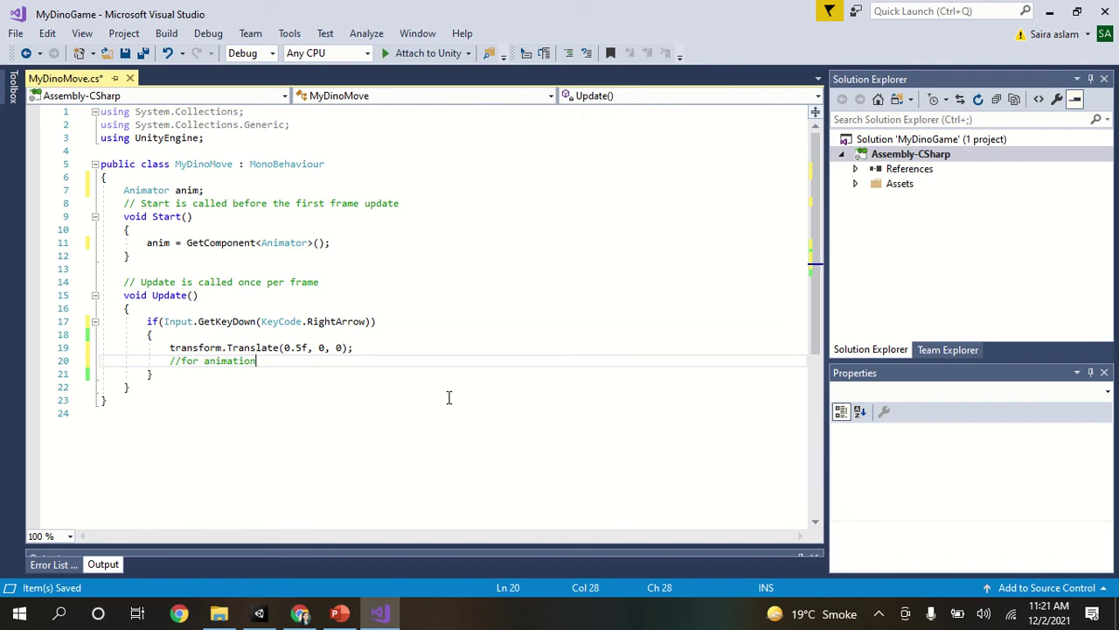
key("Return")
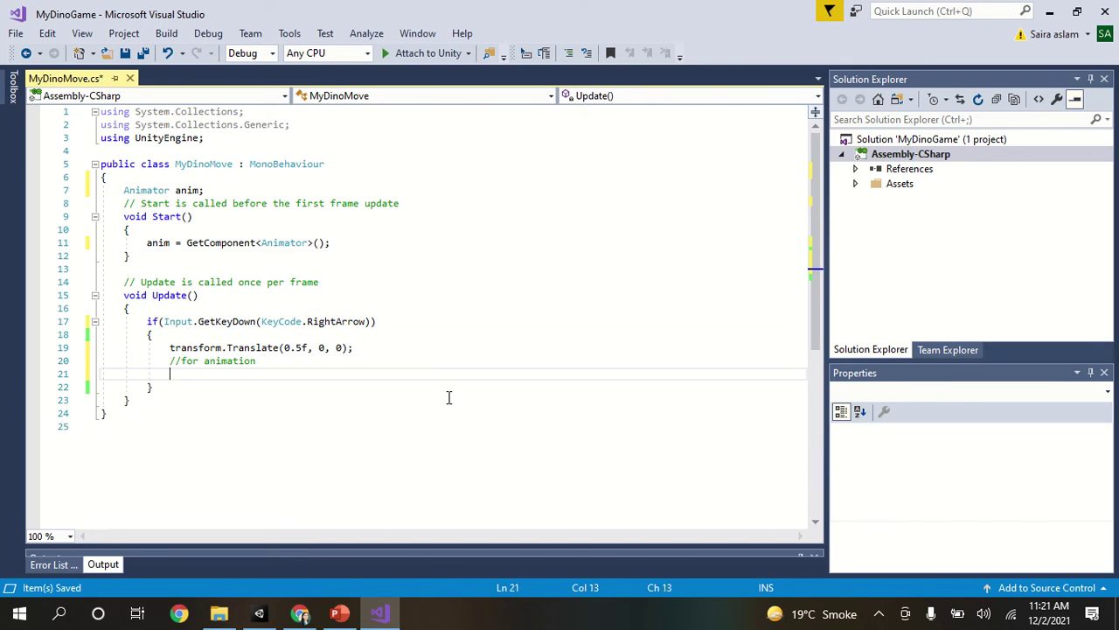
type("anim")
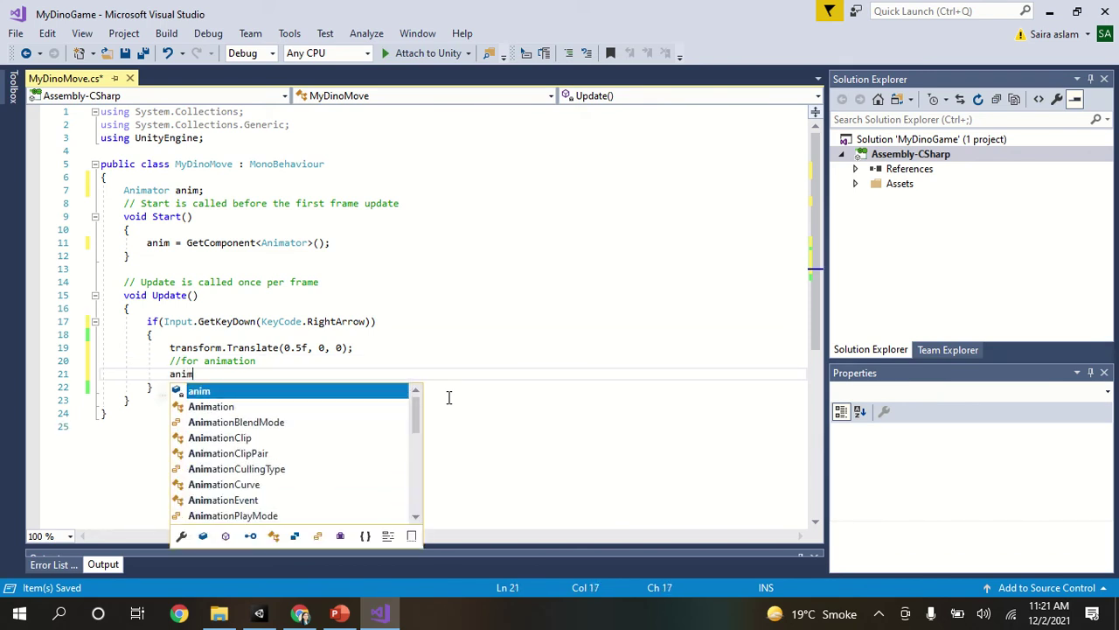
type(".")
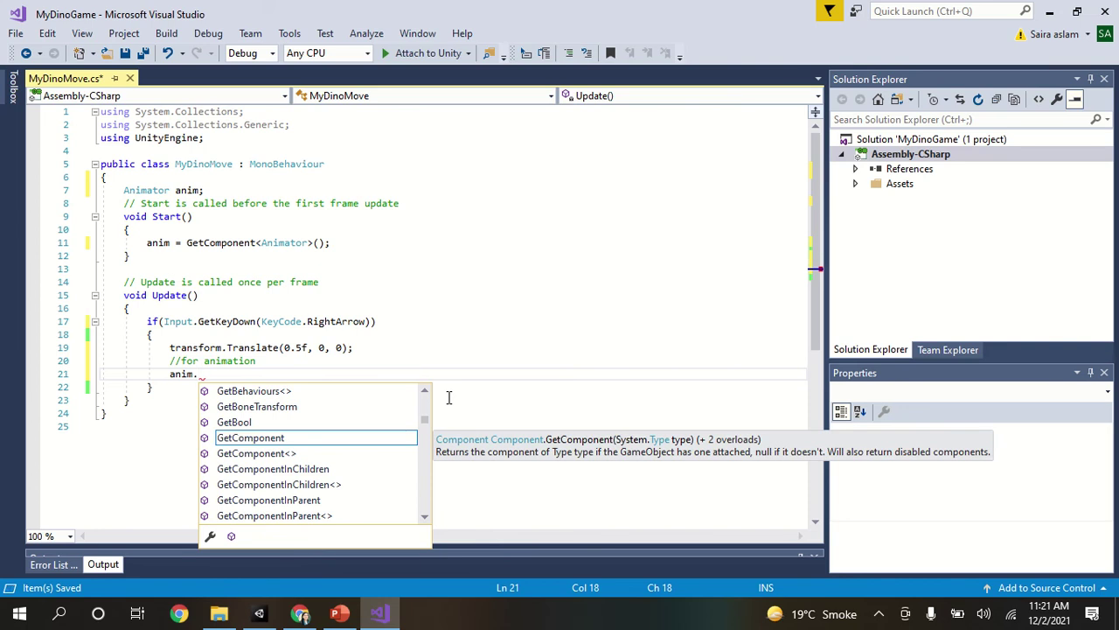
type("se")
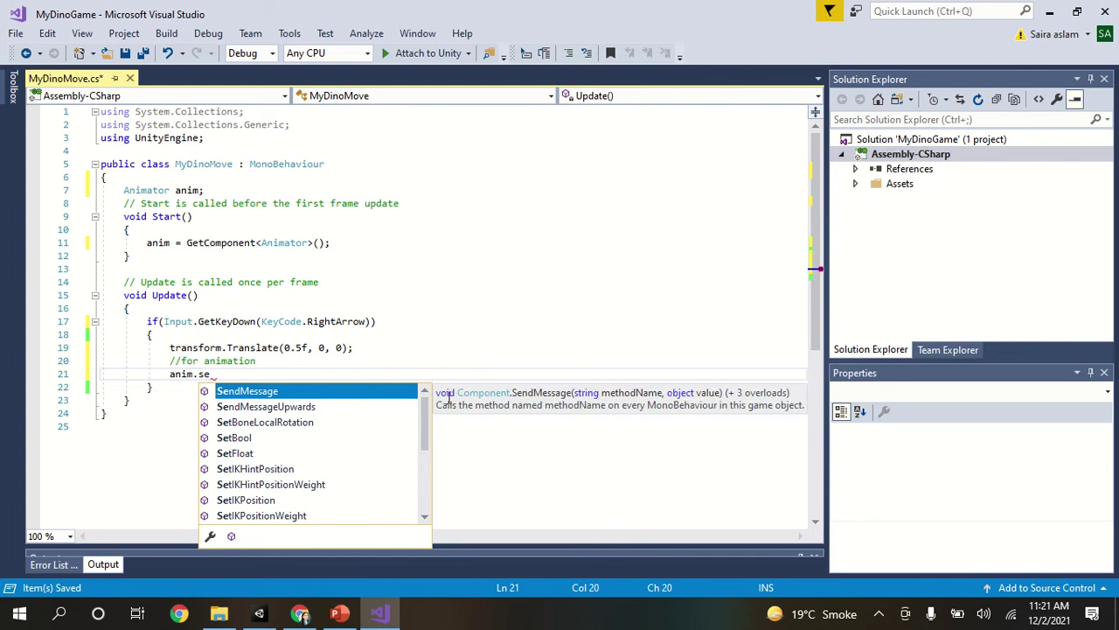
type("t")
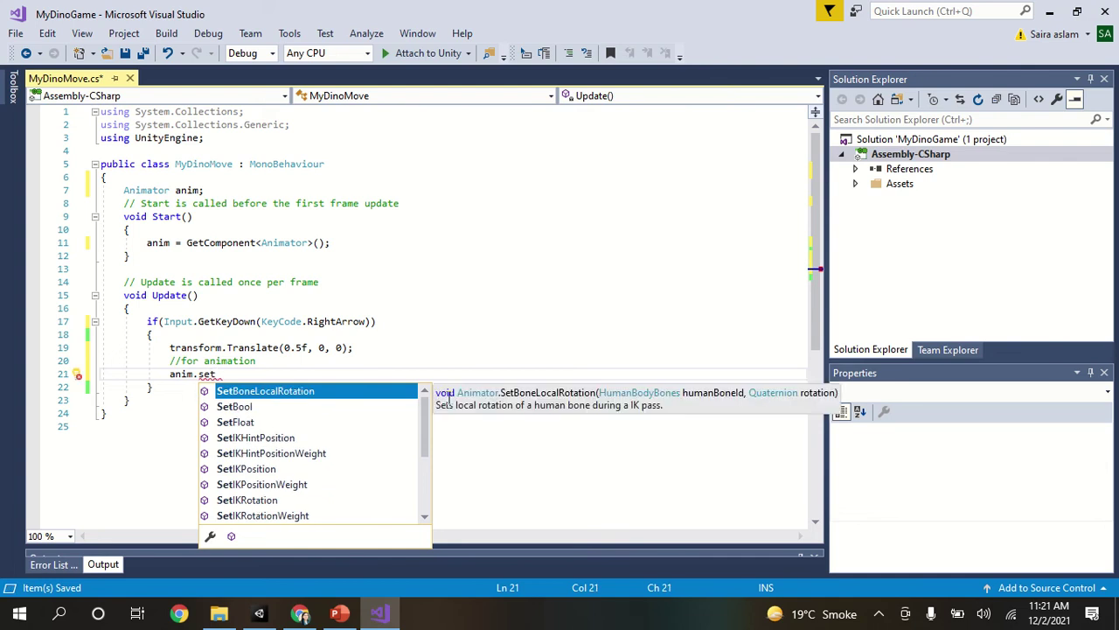
key("Down")
key("Tab")
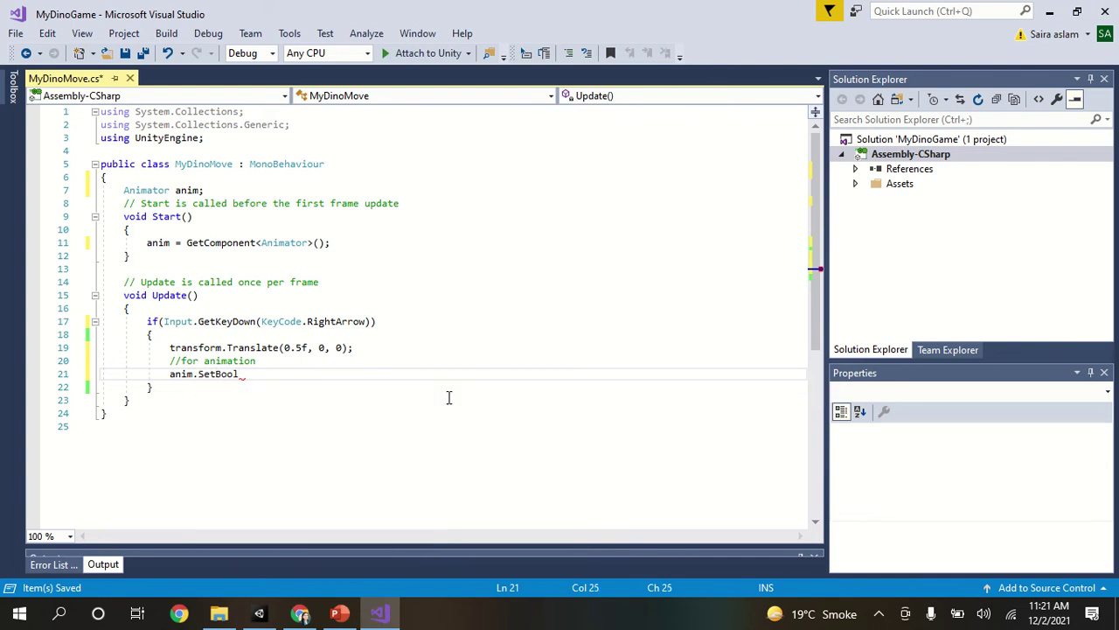
type("(\"")
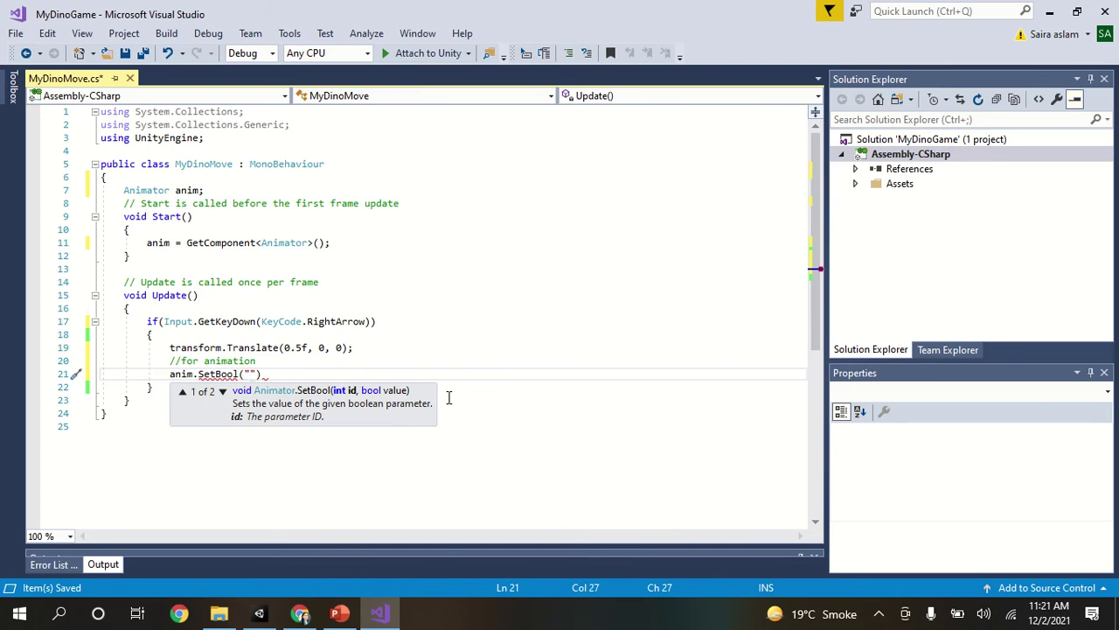
type("isW")
type("alk")
type("\"")
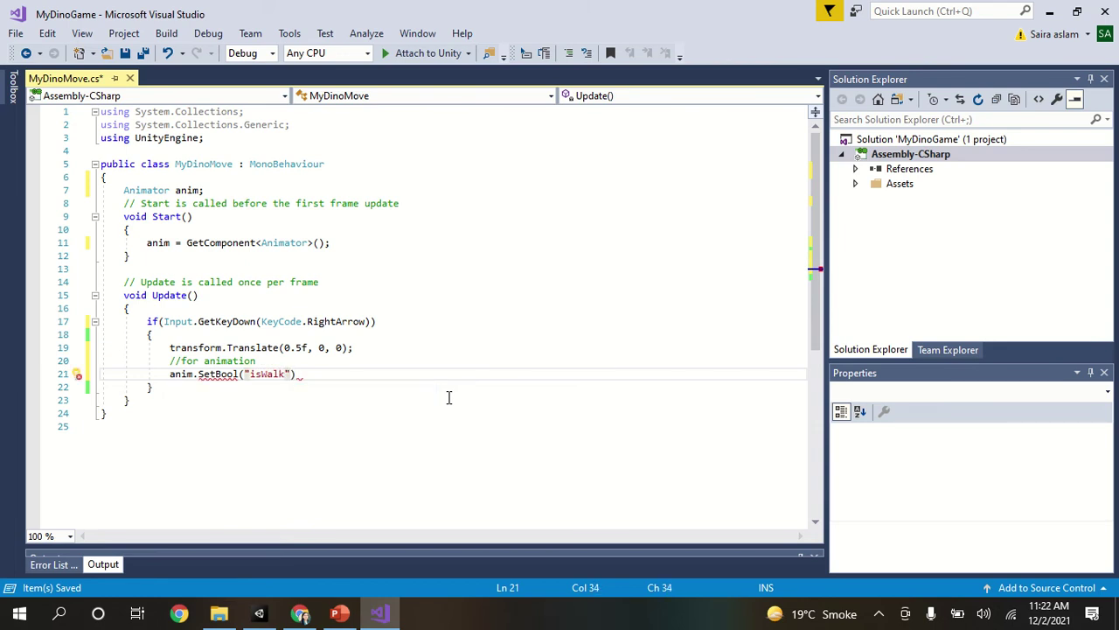
type(", ")
type("tru")
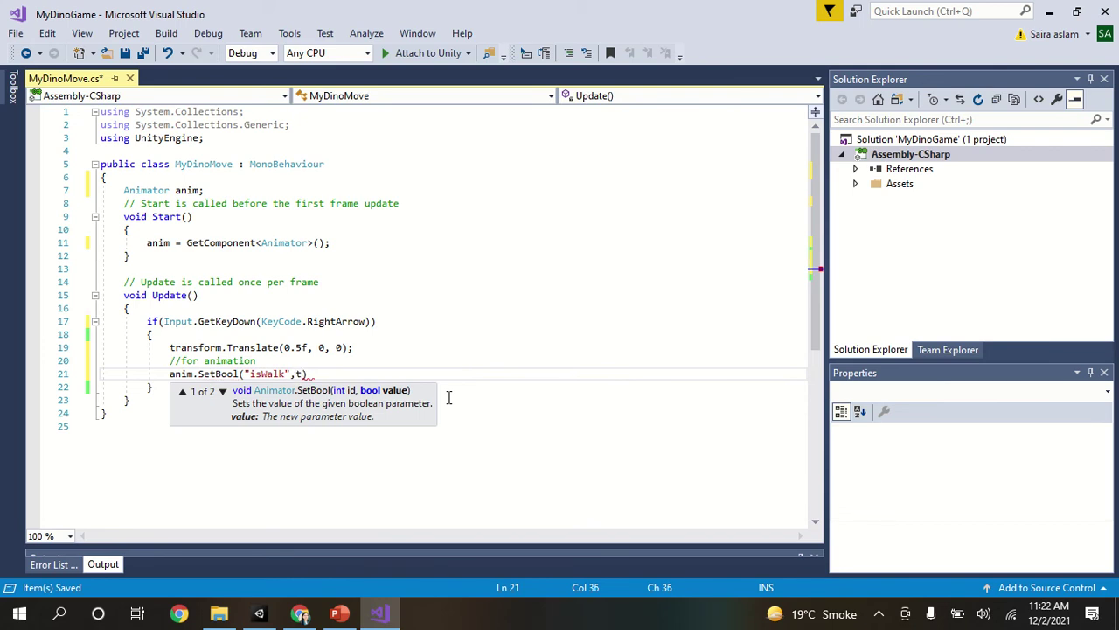
type("e)")
type(";")
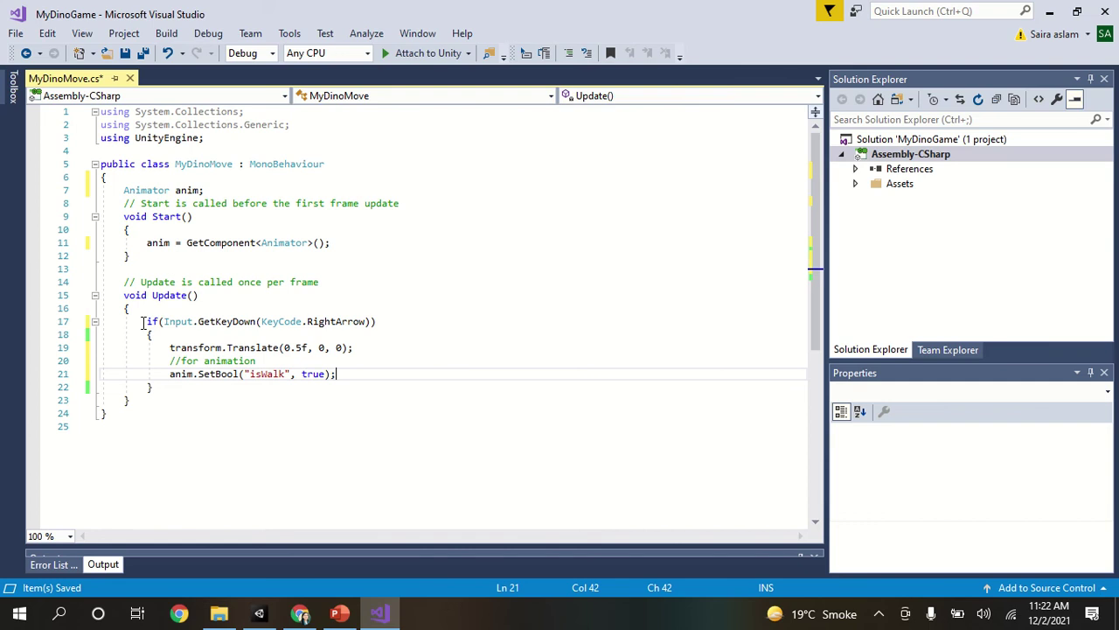
Duplicate the RightArrow if-block below itself and change the copy's GetKeyDown to GetKeyUp
mouse_move(143, 321)
left_mouse_down()
mouse_move(165, 366)
mouse_move(154, 387)
left_mouse_up()
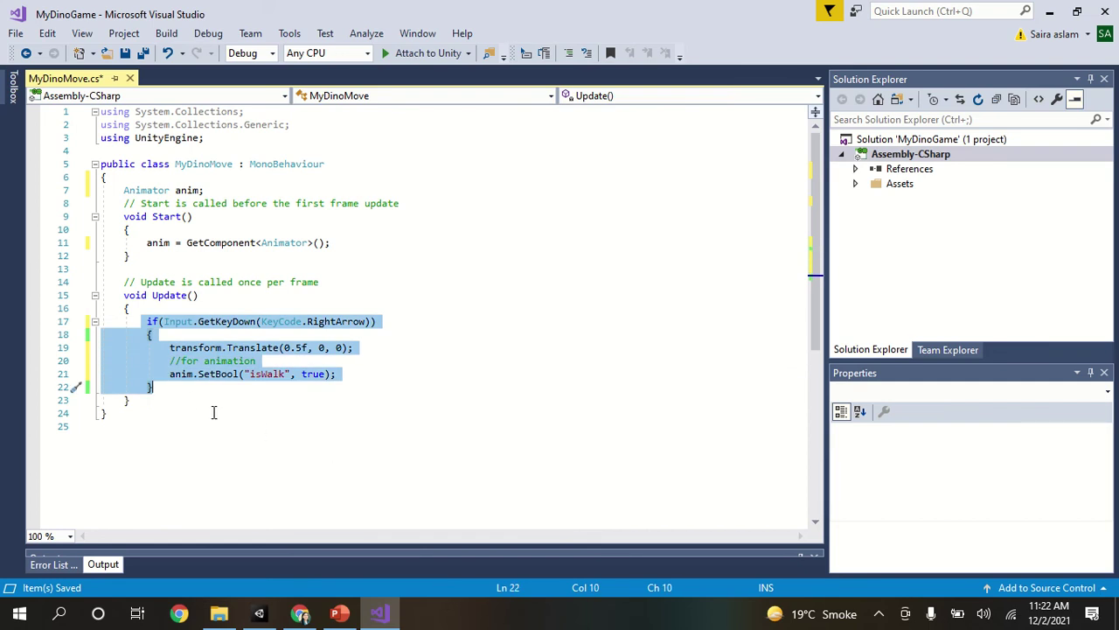
left_click(186, 391)
key("Return")
key("Return")
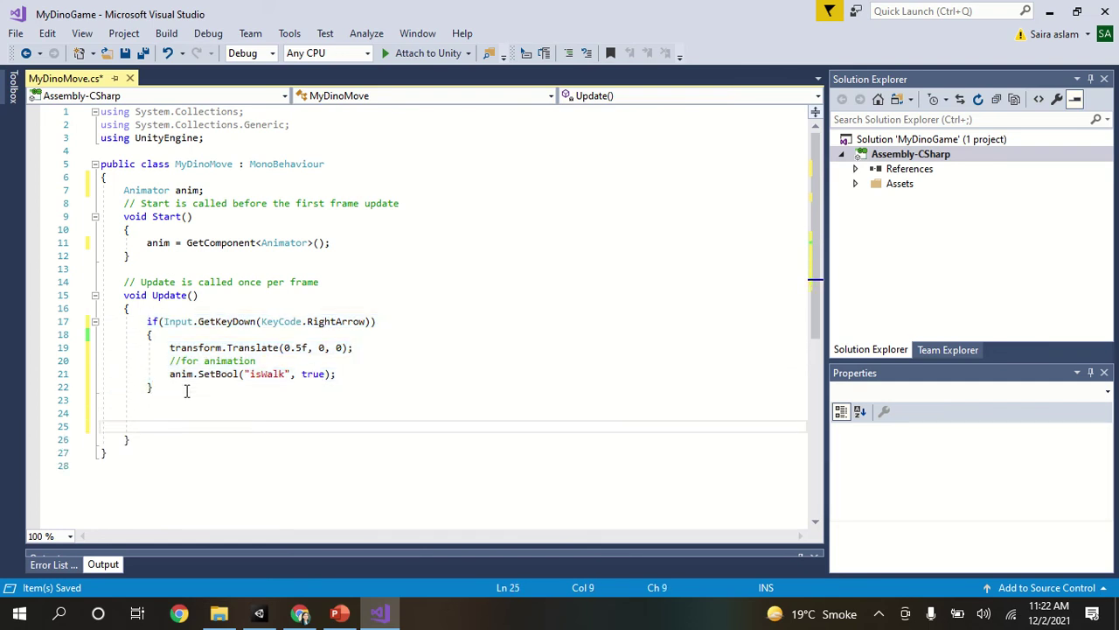
type("if (Input.GetKeyDown(KeyCode.RightArrow))         {             transform.Translate(0.5f, 0, 0);             //for animation             anim.SetBool(\"isWalk\", true);         }")
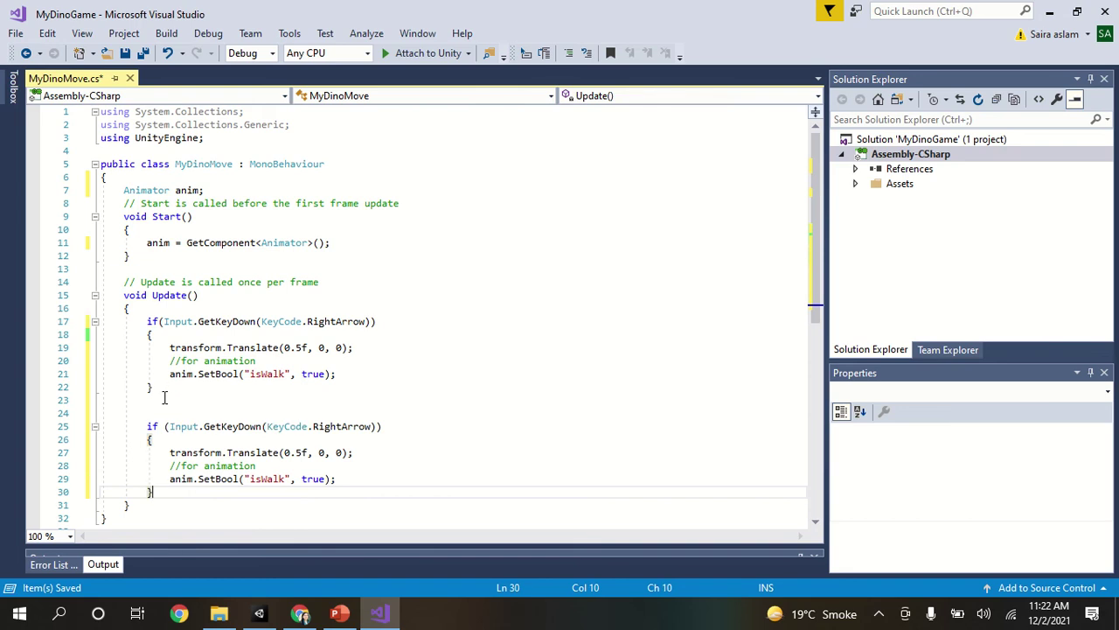
left_click(261, 427)
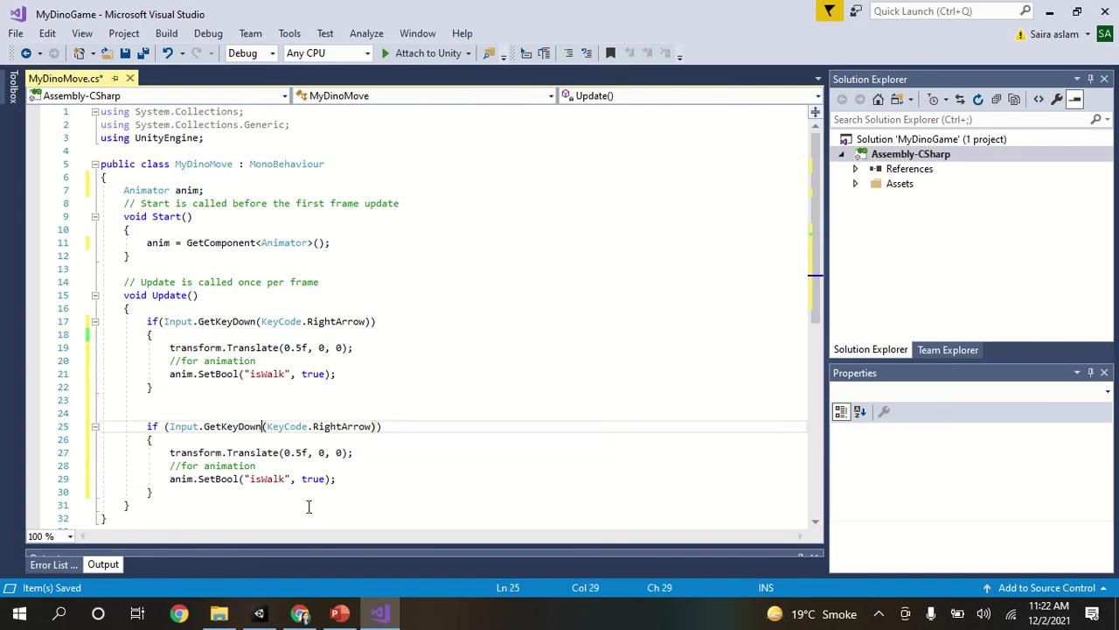
key("BackSpace")
key("BackSpace")
key("BackSpace")
key("BackSpace")
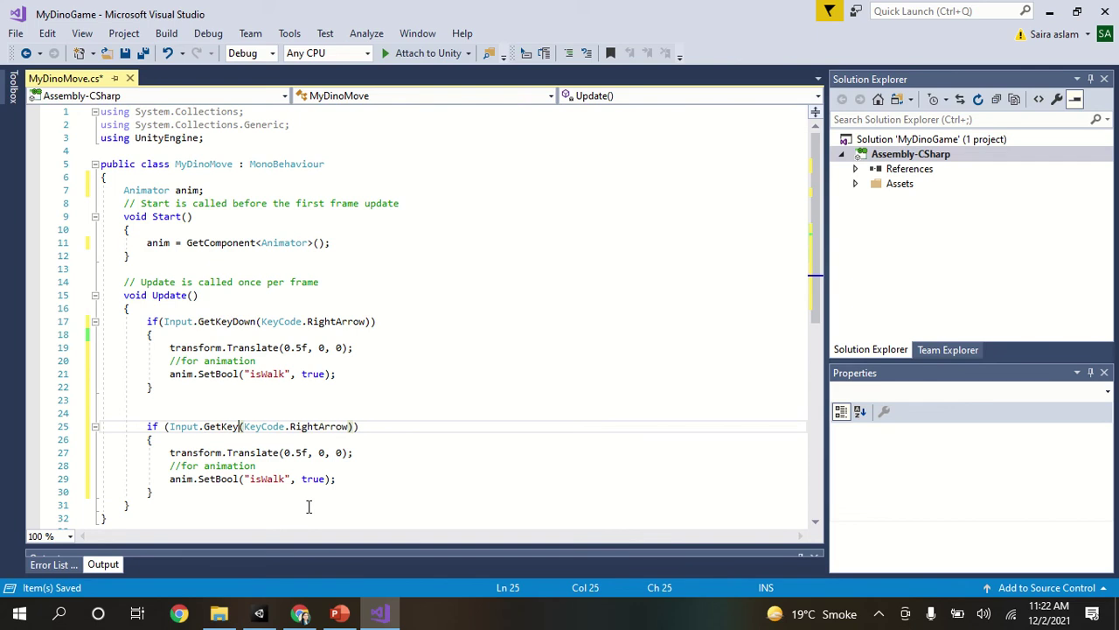
type("Up")
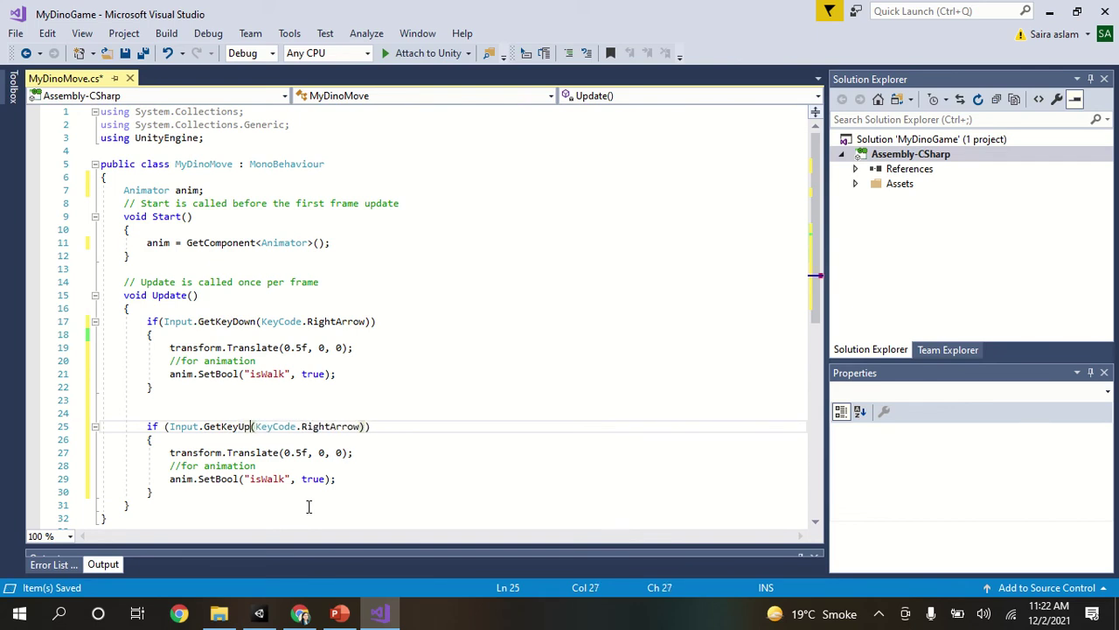
Remove the copy's Translate line and comment, set its isWalk to false, and save
left_click(308, 506)
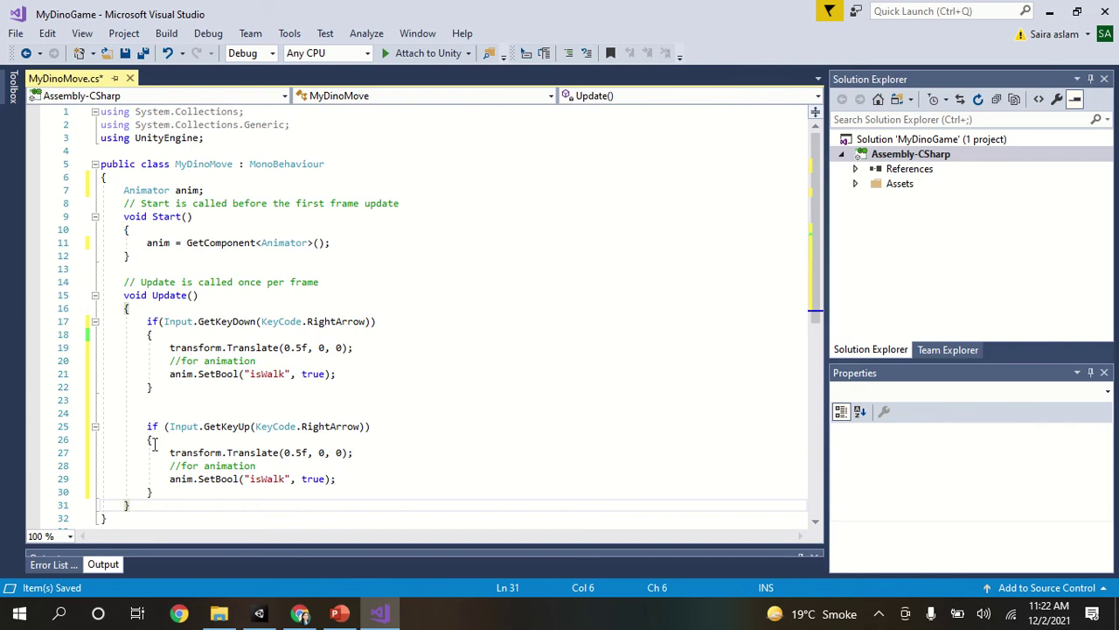
left_click_drag(166, 451, 280, 464)
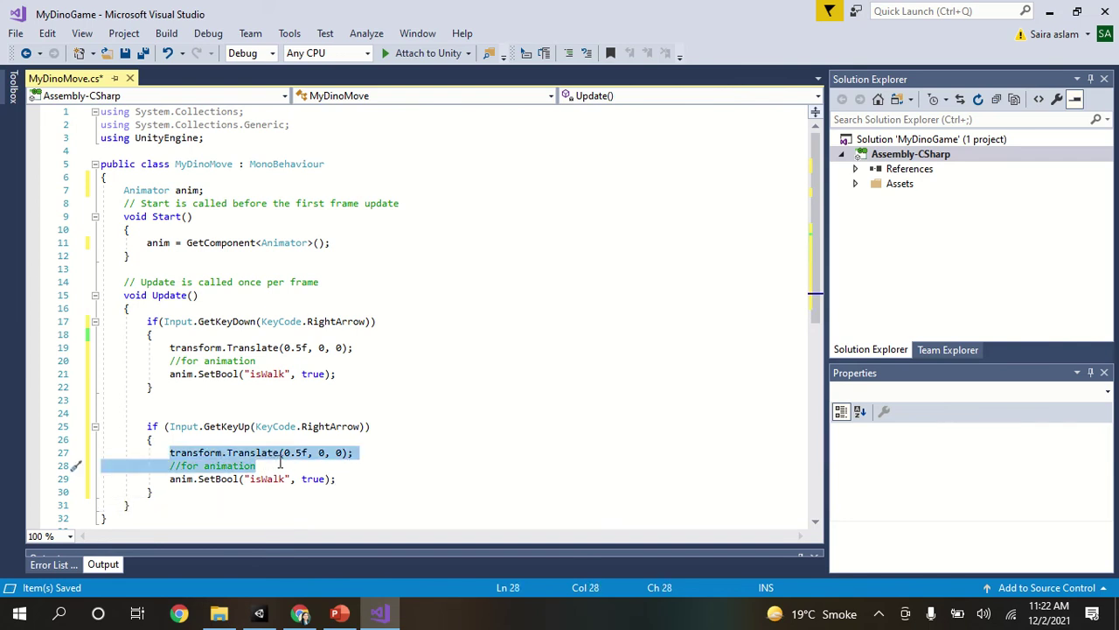
key("BackSpace")
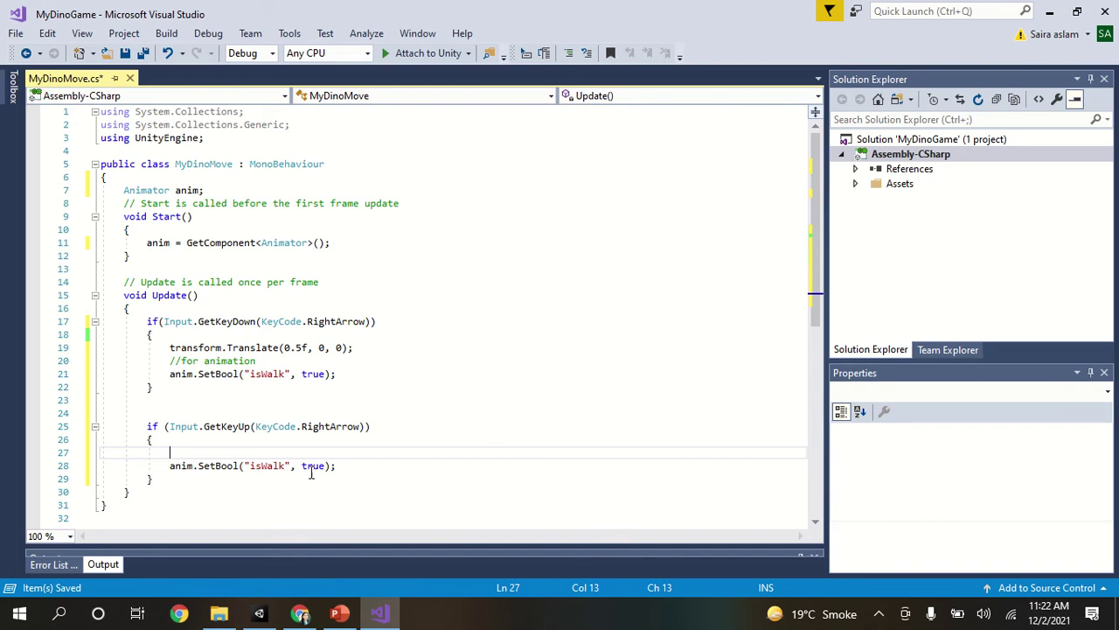
left_click(311, 467)
key("Delete")
key("Delete")
key("BackSpace")
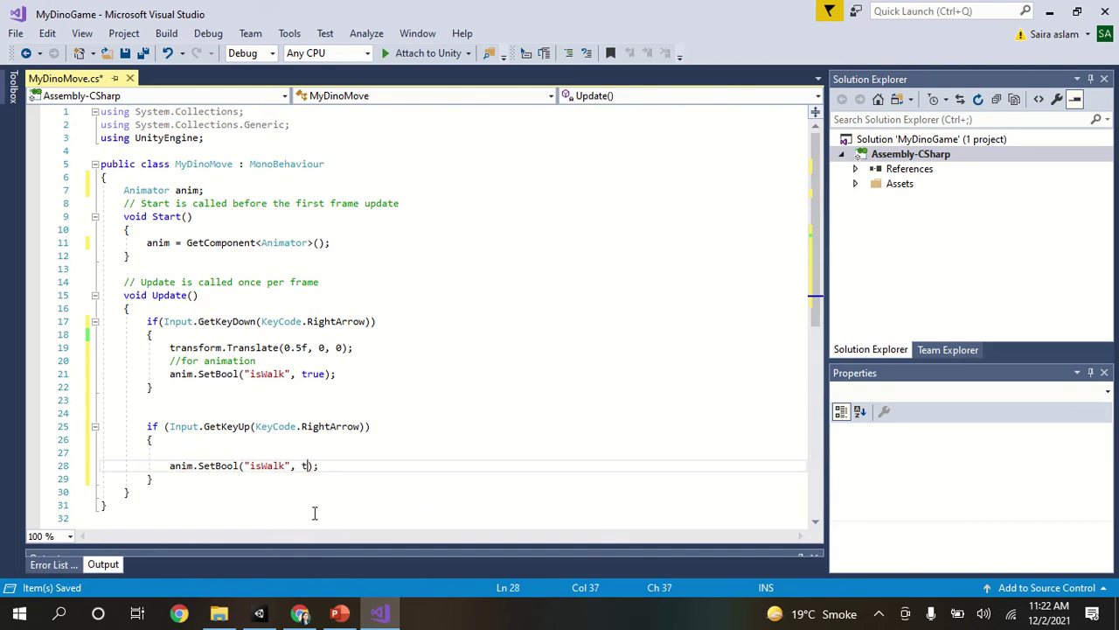
key("BackSpace")
type("false")
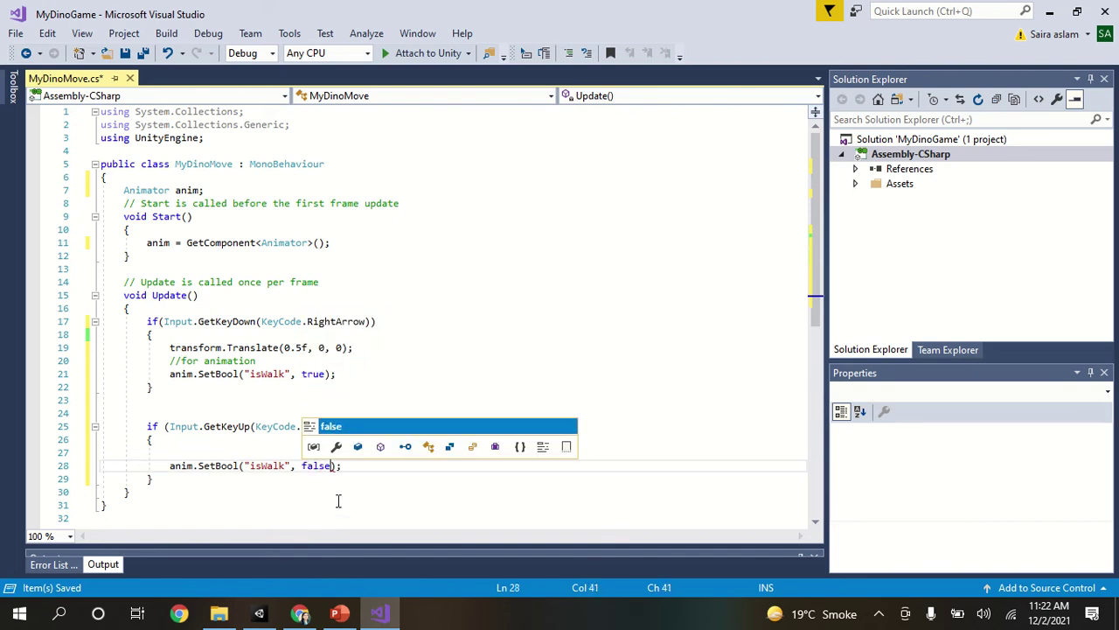
left_click(338, 500)
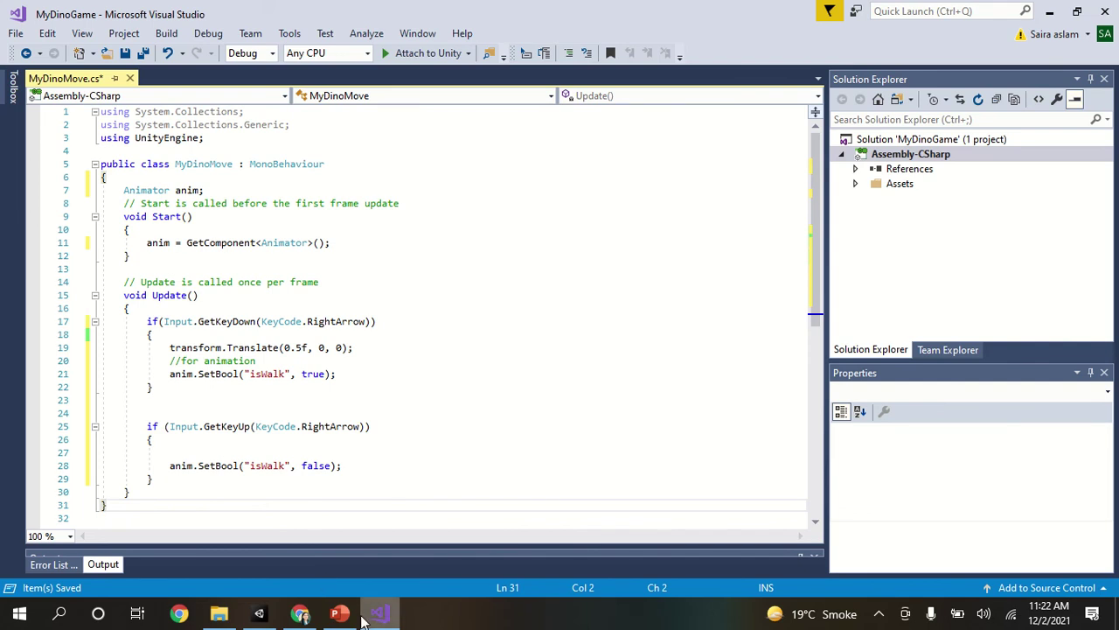
mouse_move(339, 614)
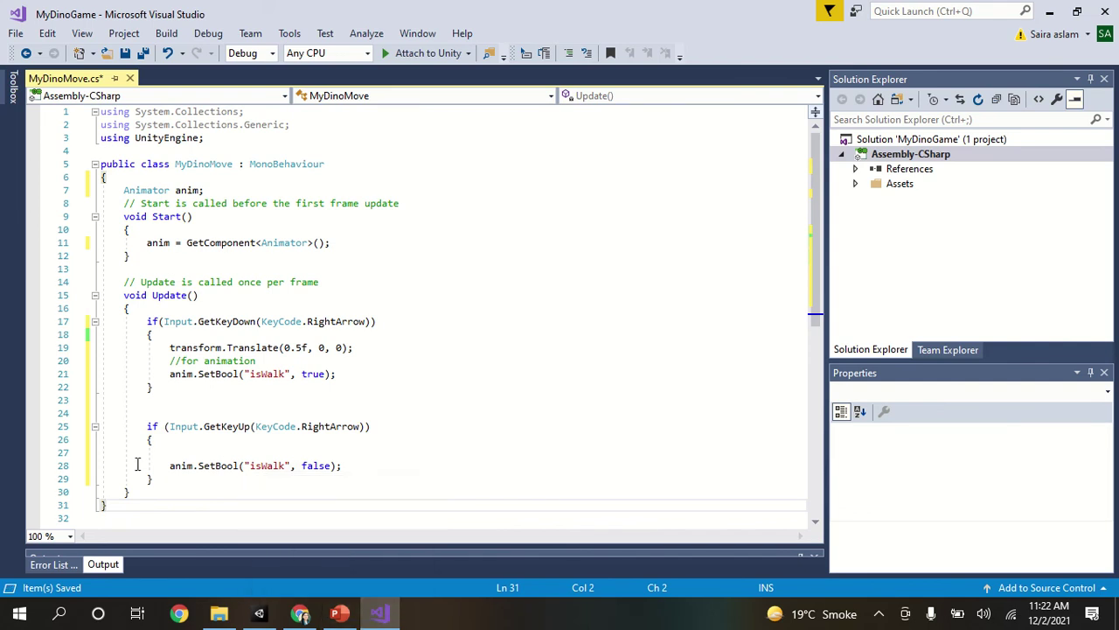
left_click(366, 465)
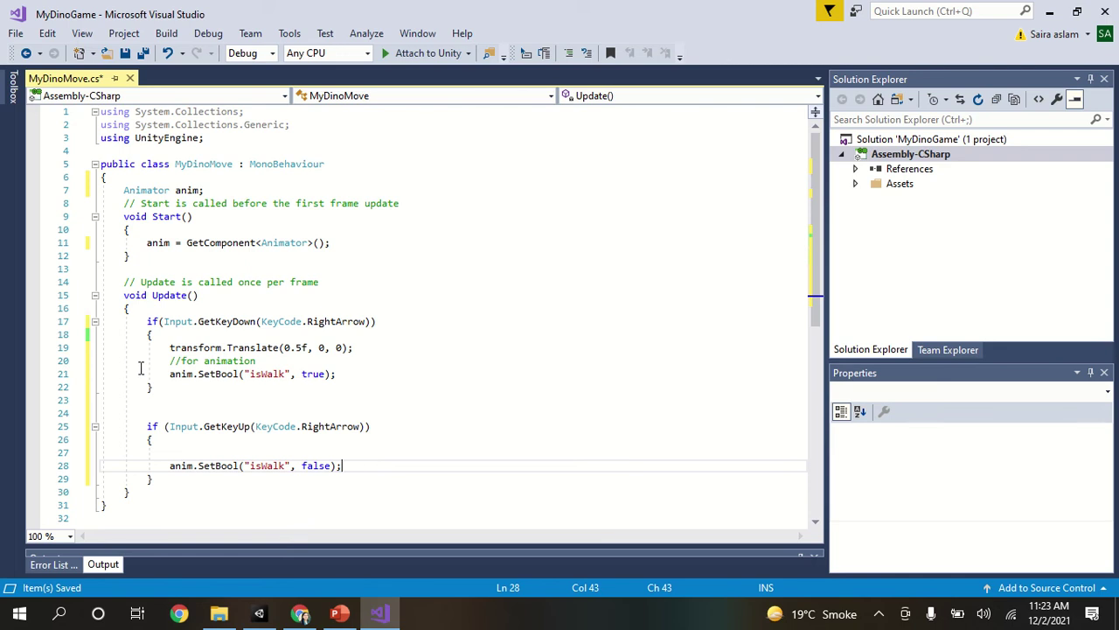
key("ctrl+s")
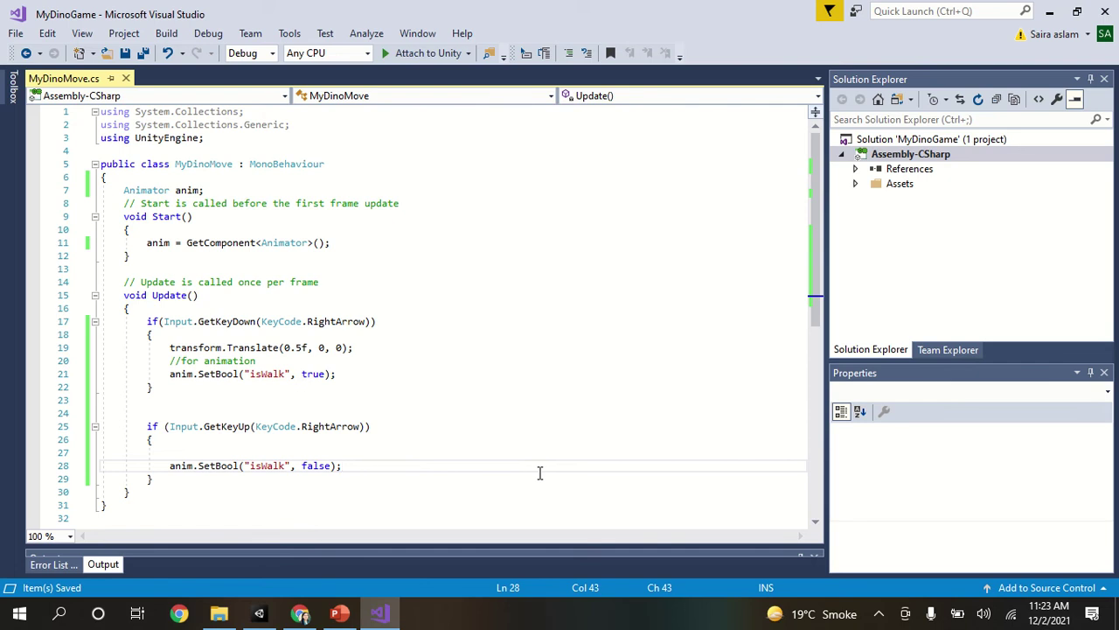
Switch to Unity, play-test the dino's walk animation, then stop play mode
left_click(259, 613)
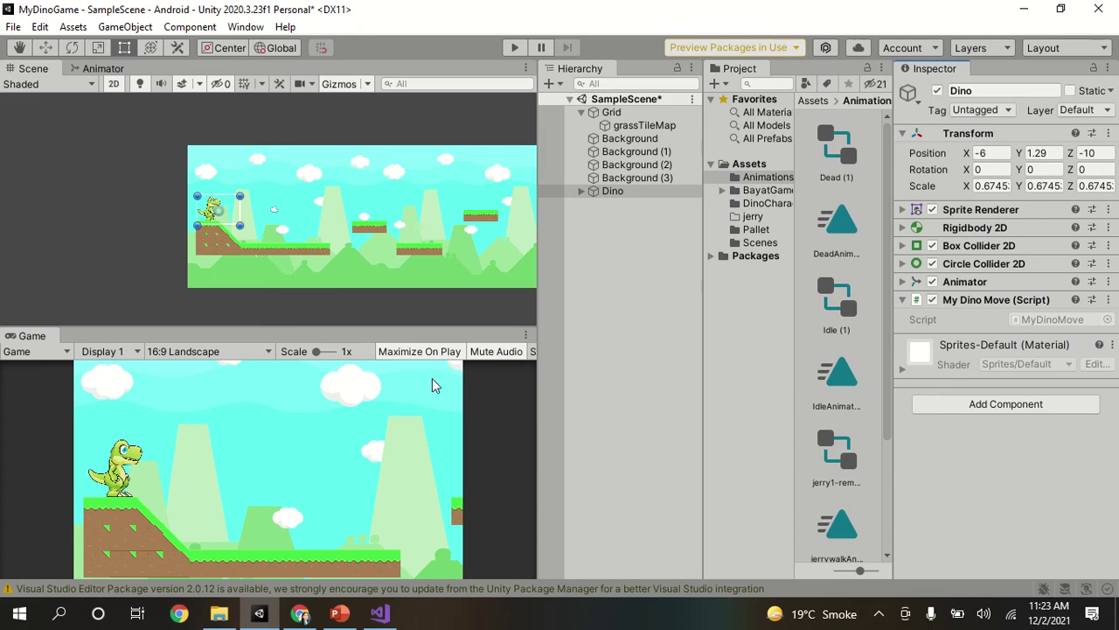
left_click(513, 48)
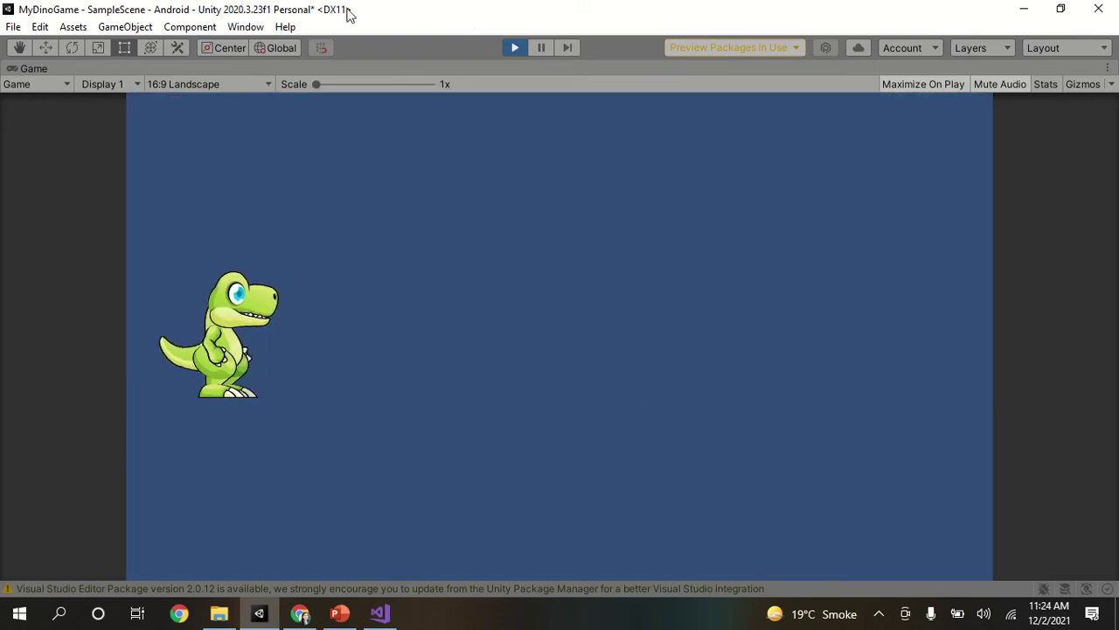
mouse_move(534, 55)
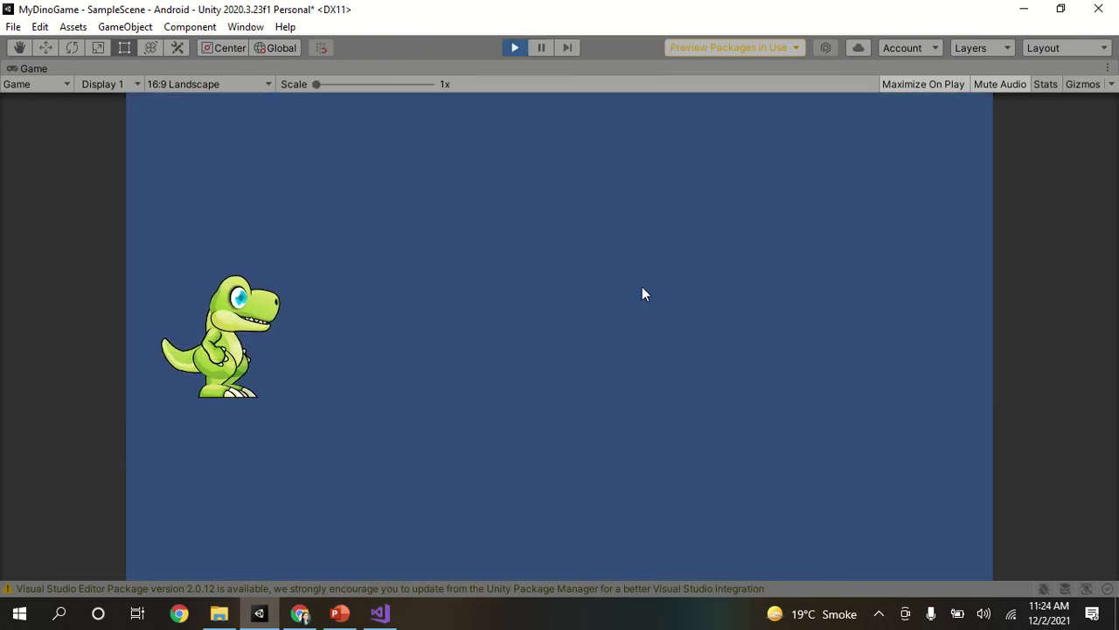
left_click(516, 53)
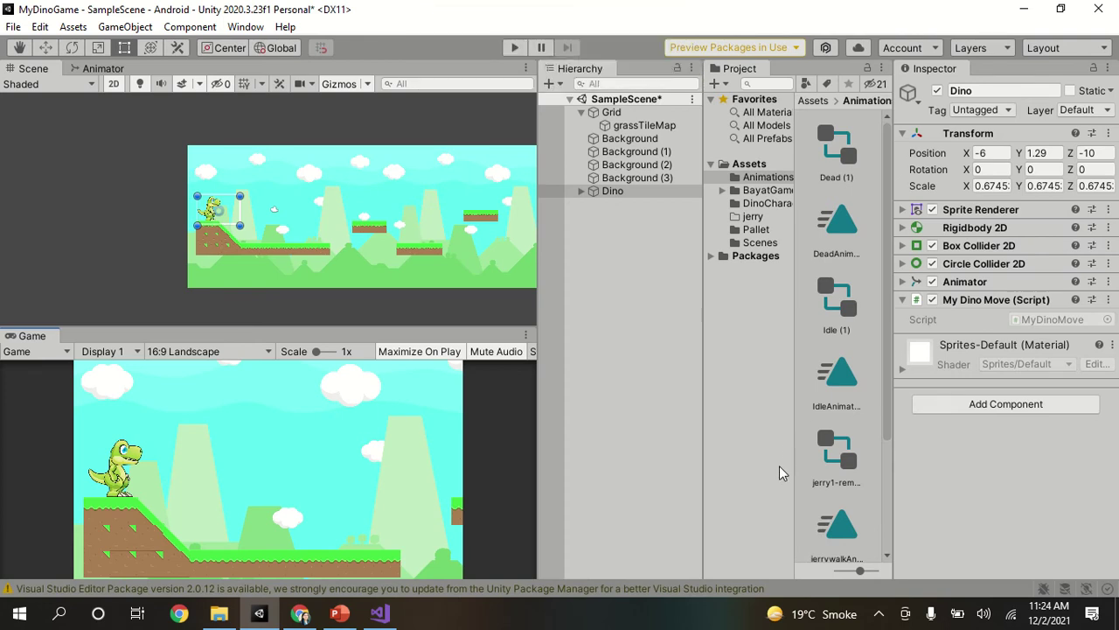
mouse_move(384, 615)
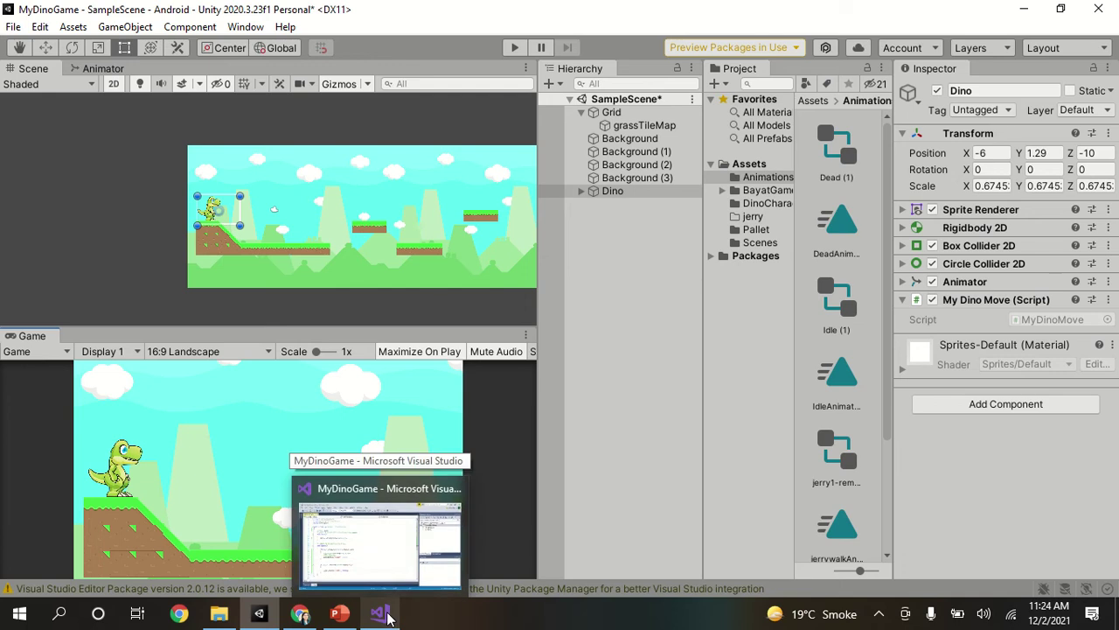
Add a walking comment above the RightArrow block and '// for making dino stand still in idle position' above GetKeyUp
left_click(387, 614)
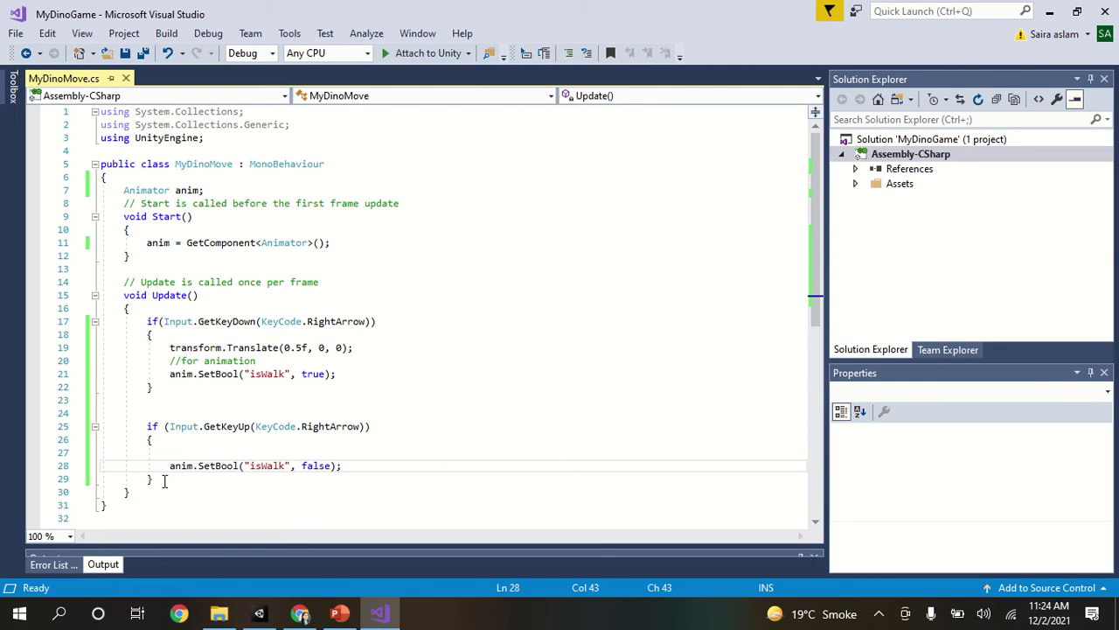
left_click(166, 404)
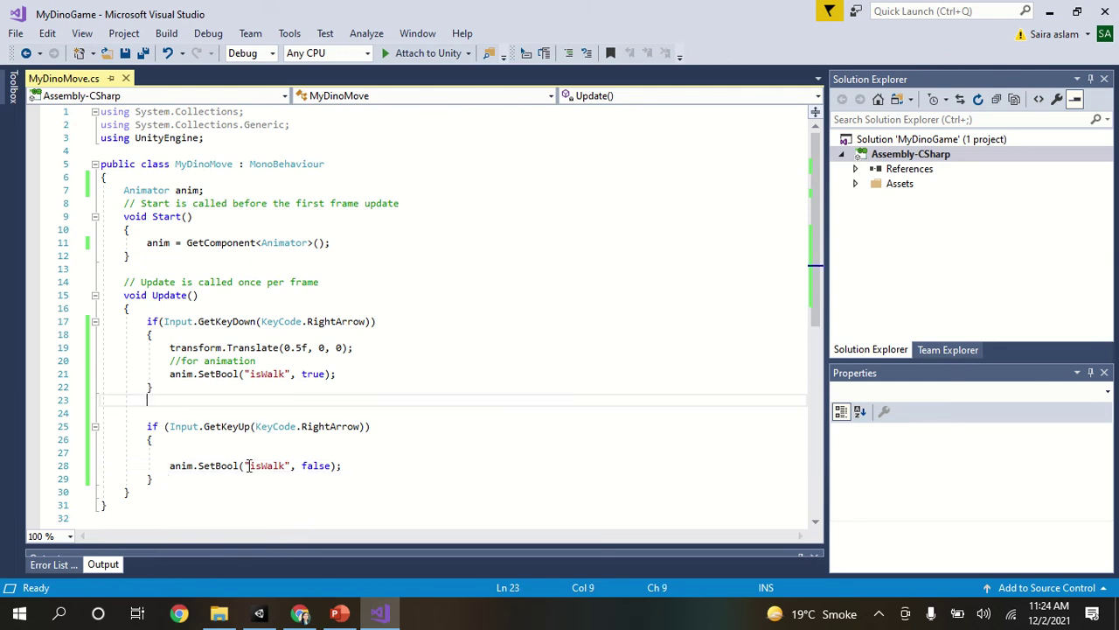
left_click(179, 306)
key("Return")
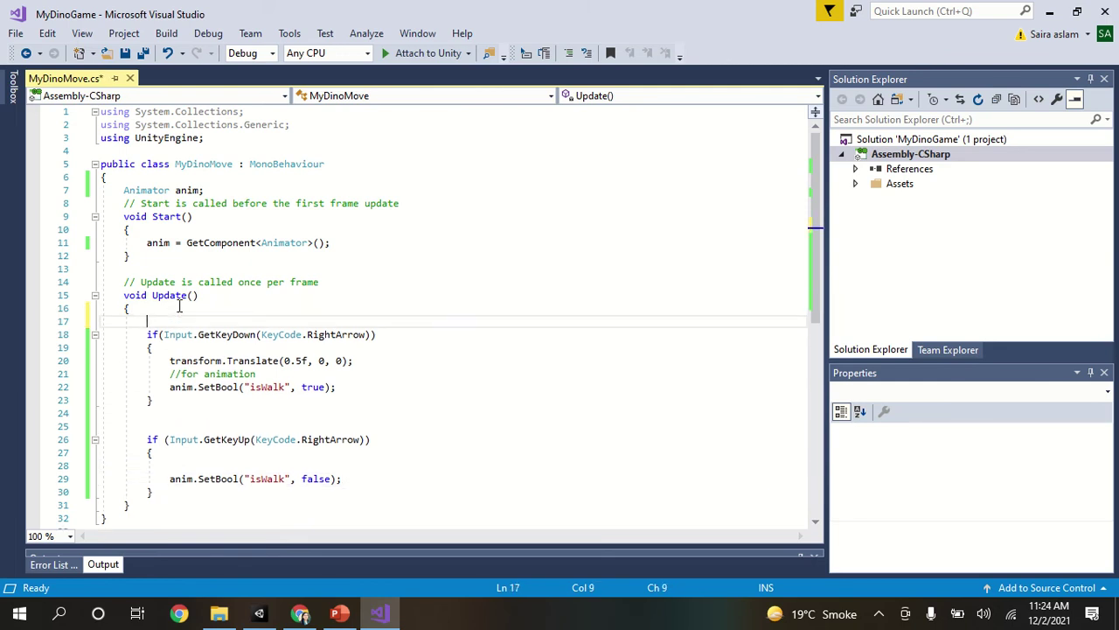
type("//for ")
type("moving")
type(" right an")
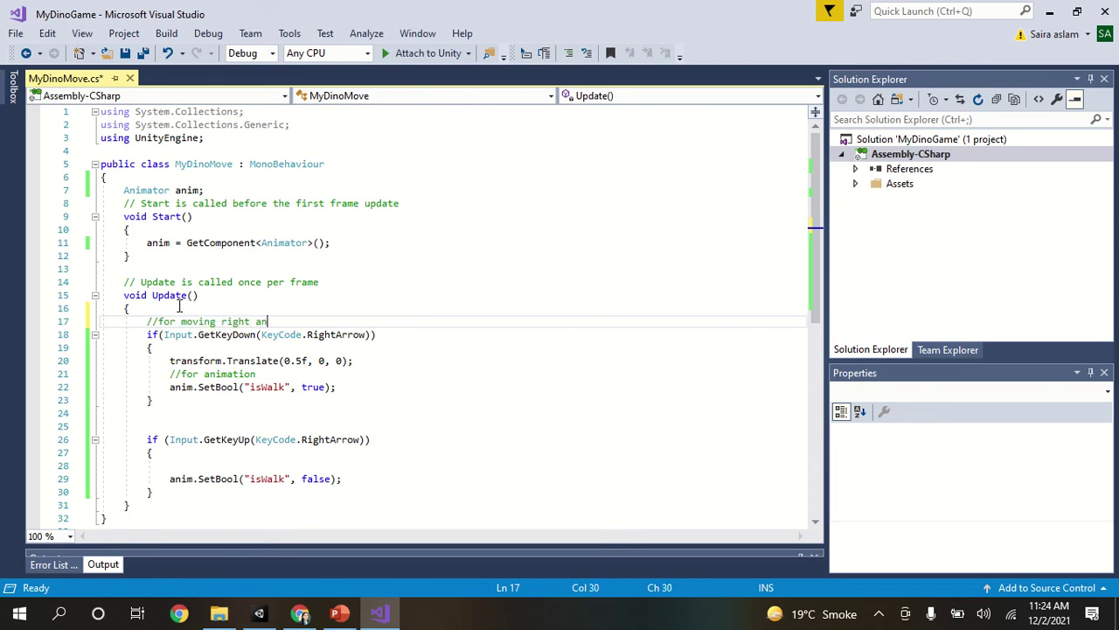
type("d")
type("wa")
type("l")
key("BackSpace")
key("BackSpace")
key("BackSpace")
type("makin")
type("g dino")
type(" walk")
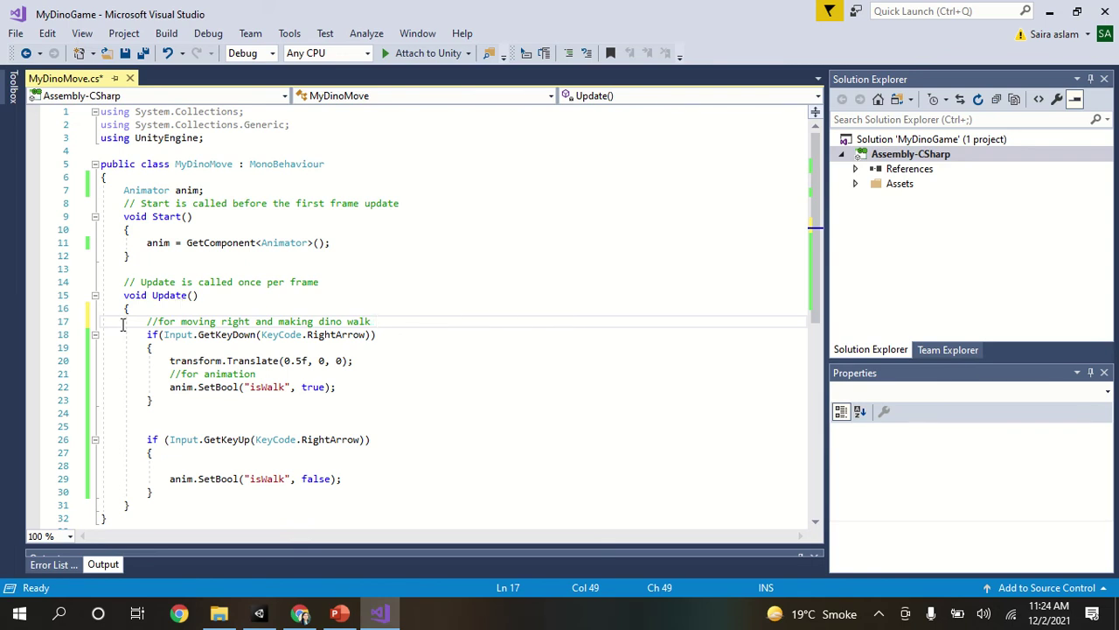
left_click(191, 426)
type("// ")
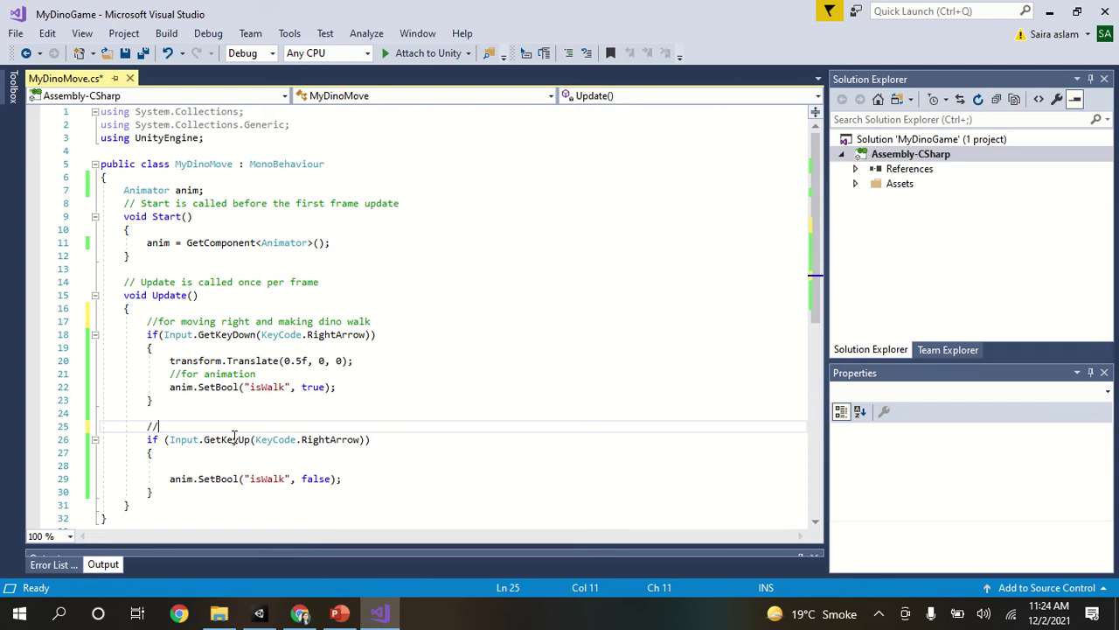
type("for ")
type("makin")
type("g dino s")
type("tand still")
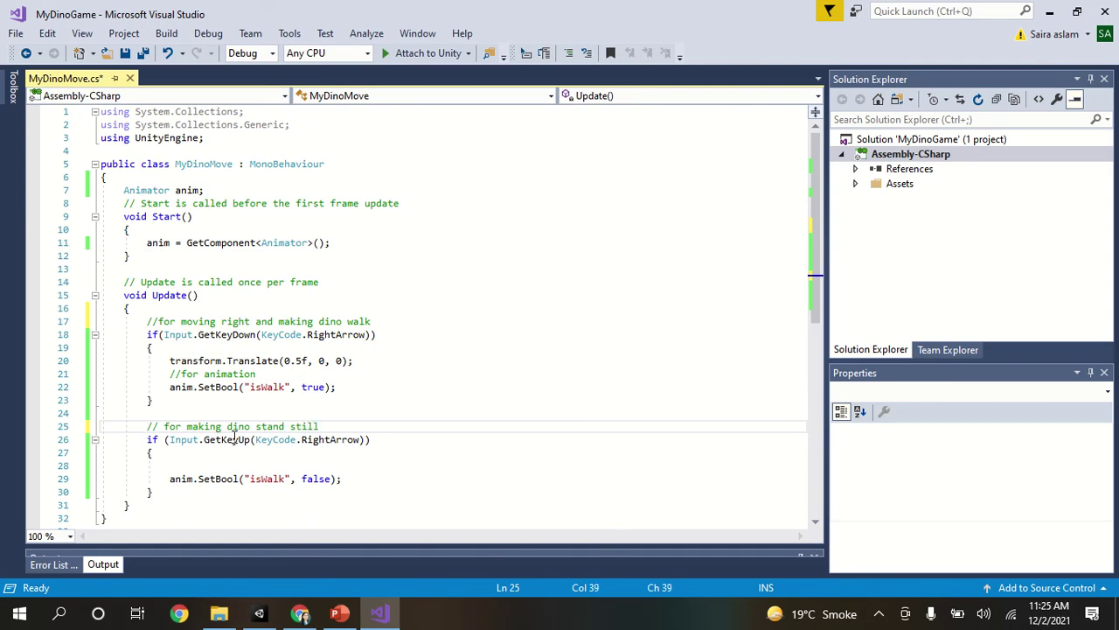
type(" in idle")
type(" position")
left_click(390, 322)
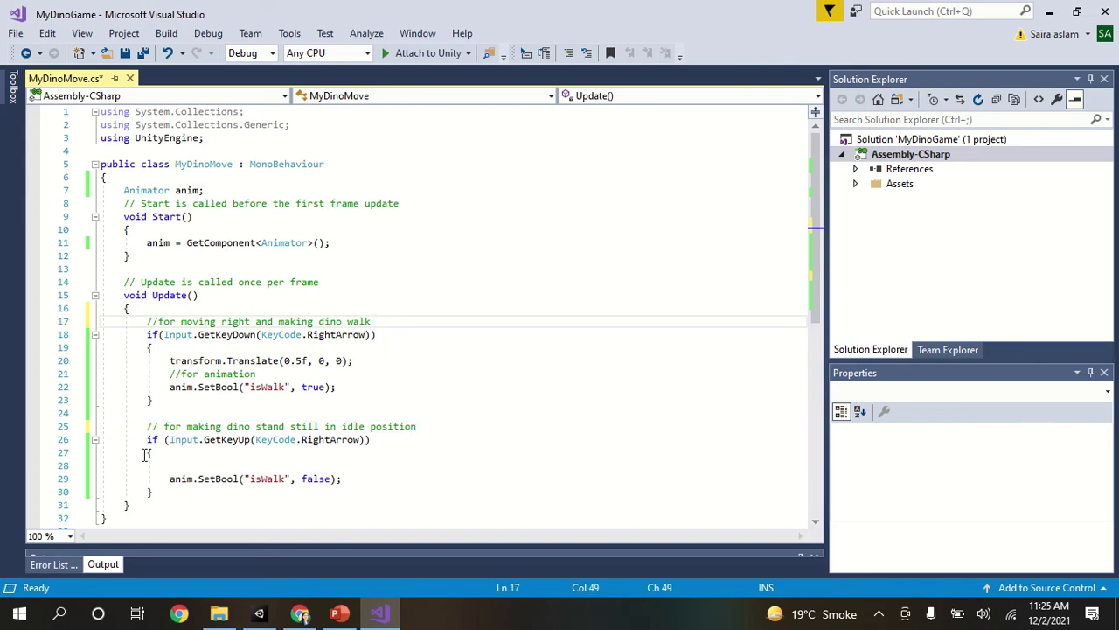
Remove the extra indentation from the isWalk false line and save MyDinoMove
left_click(164, 478)
key("BackSpace")
key("BackSpace")
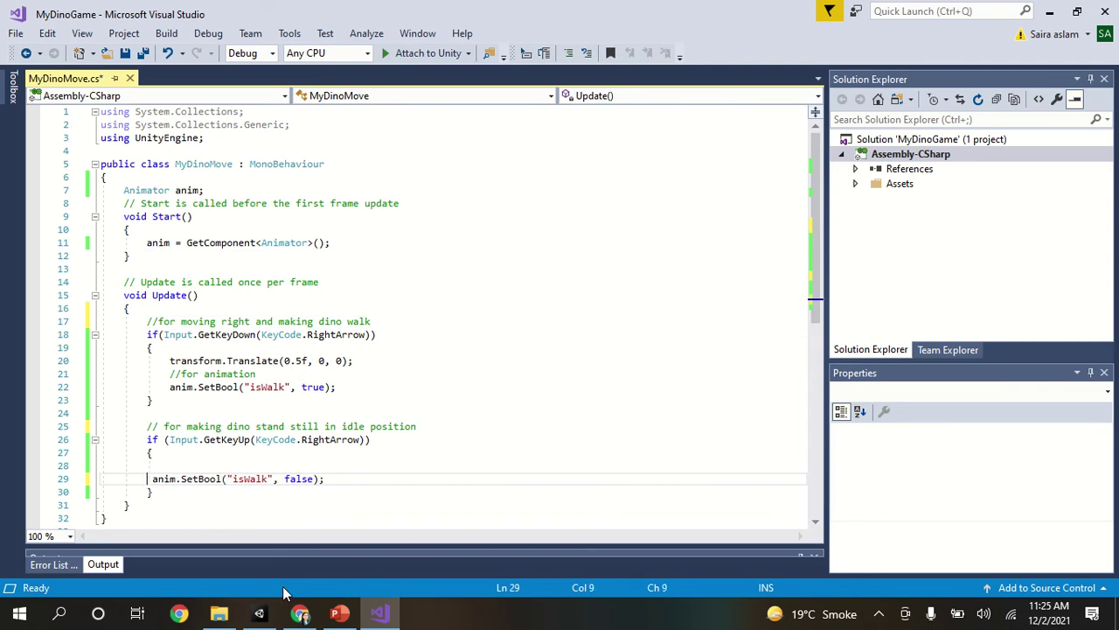
key("BackSpace")
key("BackSpace")
key("BackSpace")
key("BackSpace")
key("BackSpace")
key("BackSpace")
key("BackSpace")
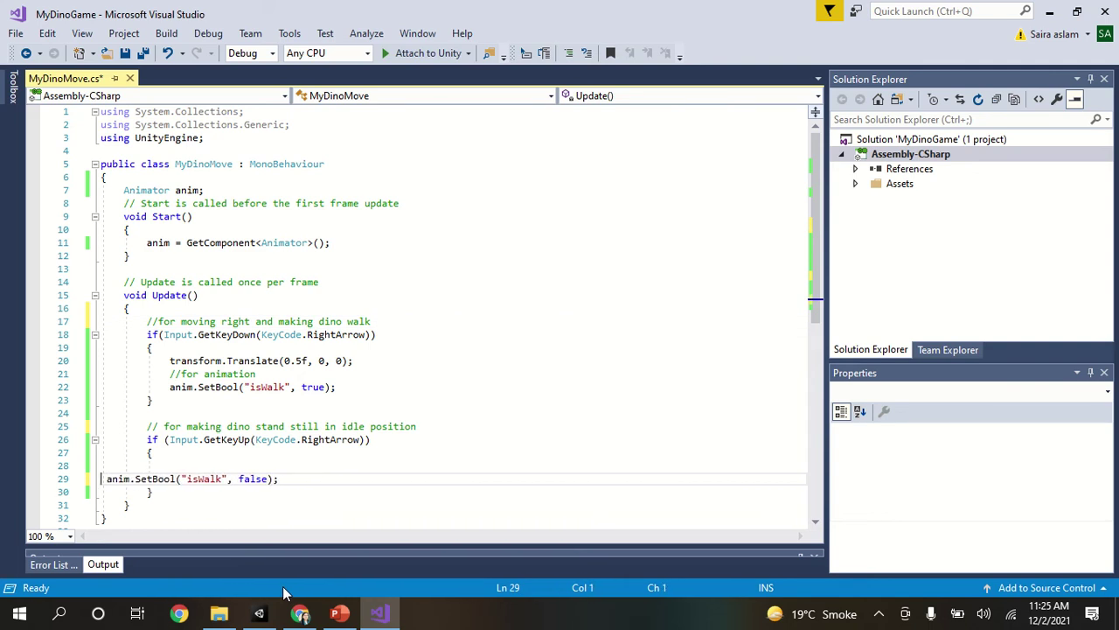
key("BackSpace")
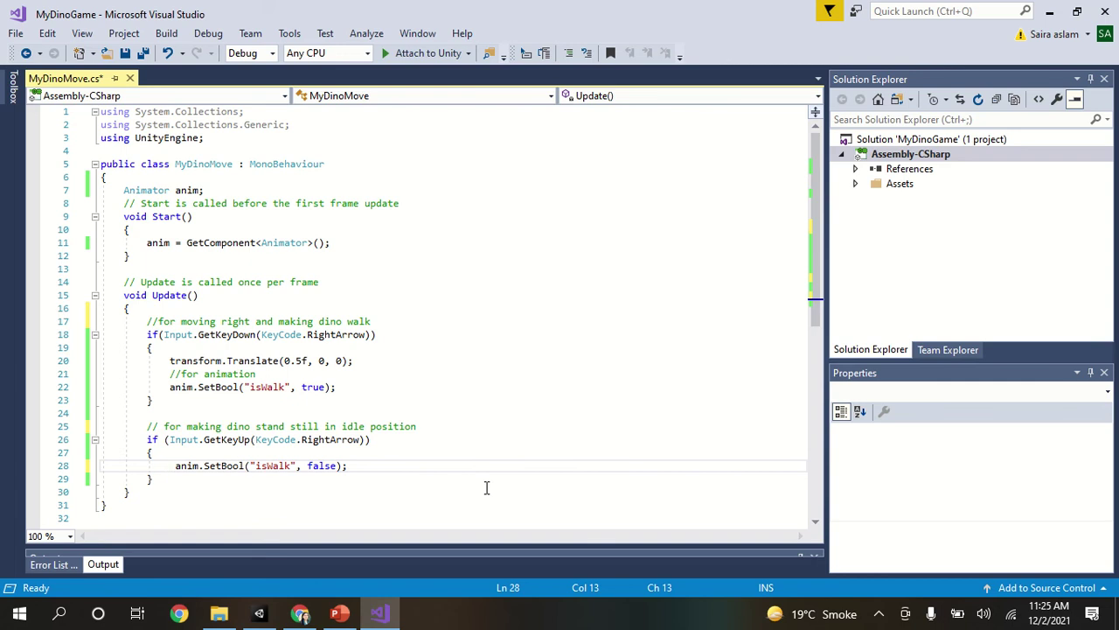
key("ctrl+s")
scroll(378, 483, "down", 4)
left_click(189, 323)
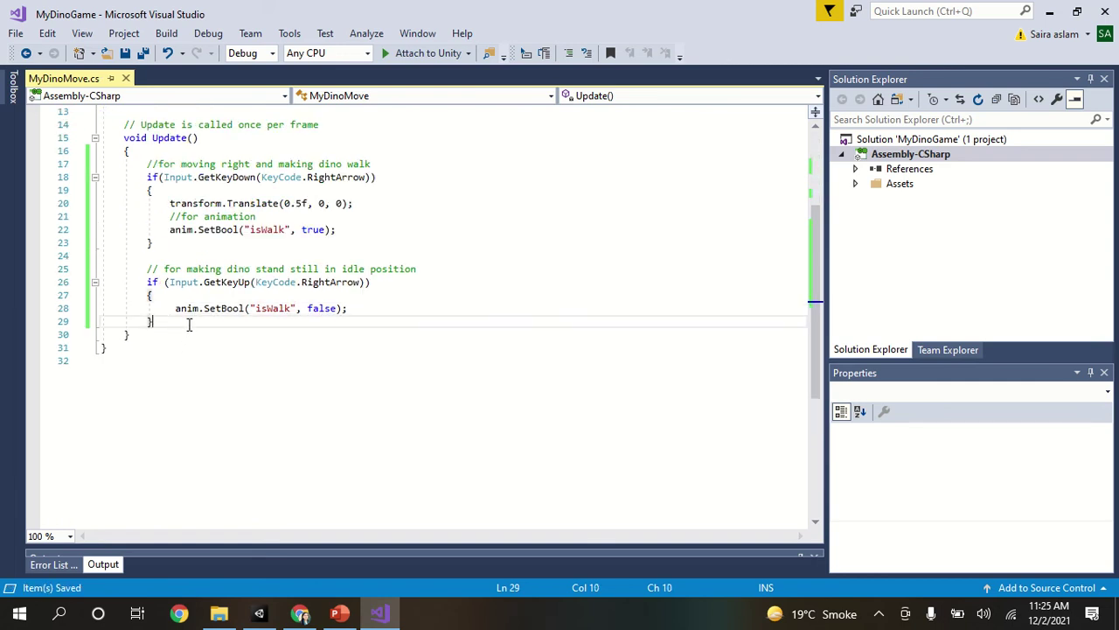
Add a '//for Jump' comment and paste a copy of the right-arrow walk block under it
key("Return")
key("Return")
type("//")
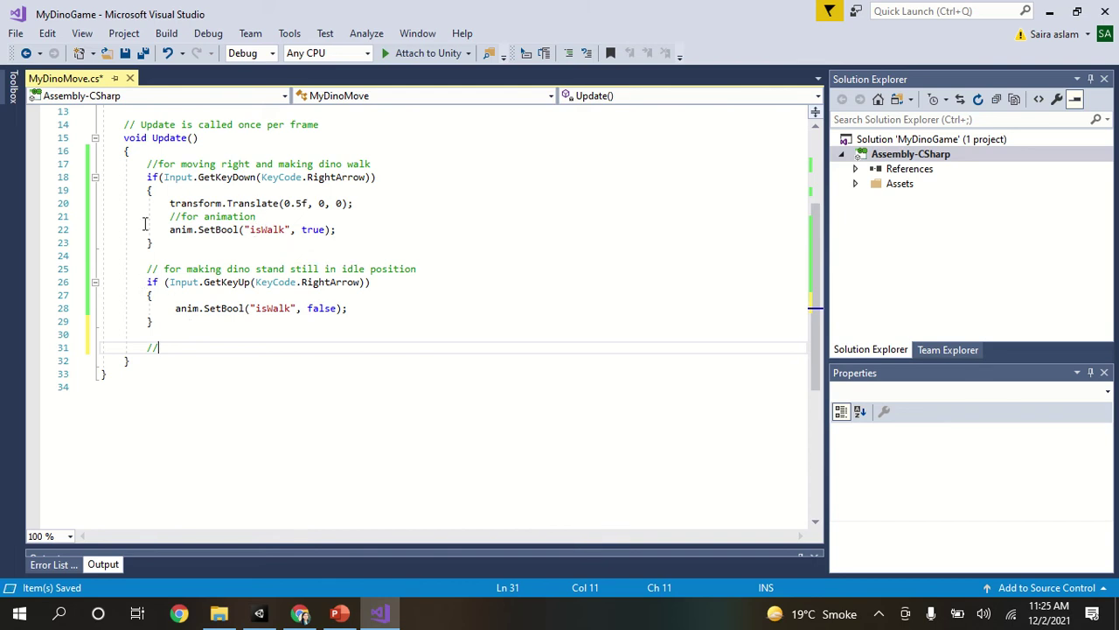
left_click_drag(145, 177, 156, 243)
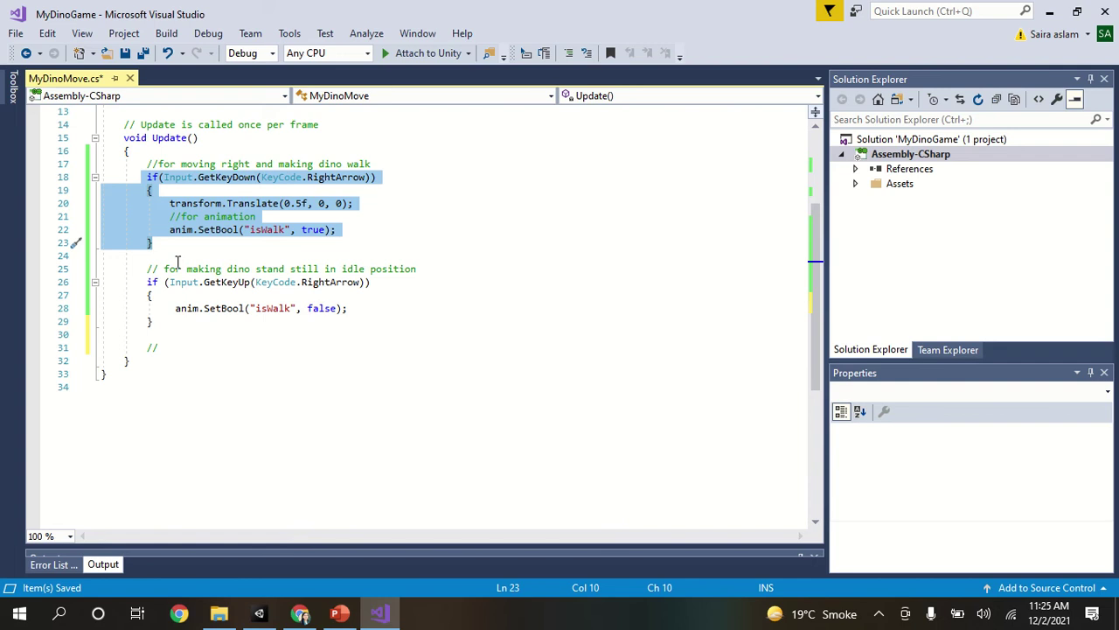
left_click(190, 347)
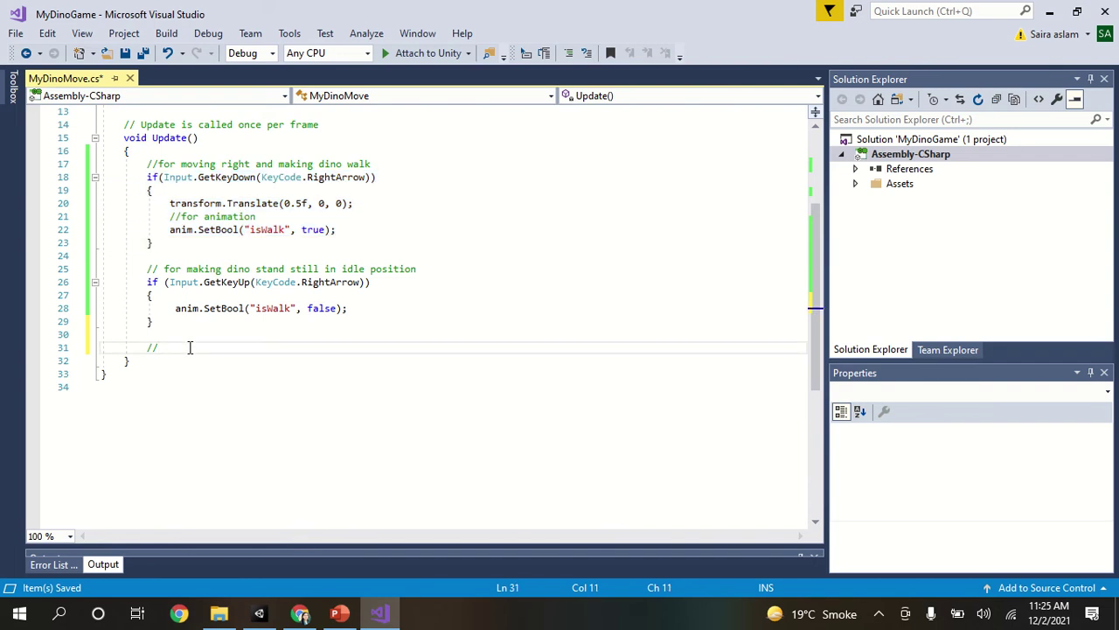
type("for Jumo")
key("BackSpace")
type("p")
key("Return")
key("Return")
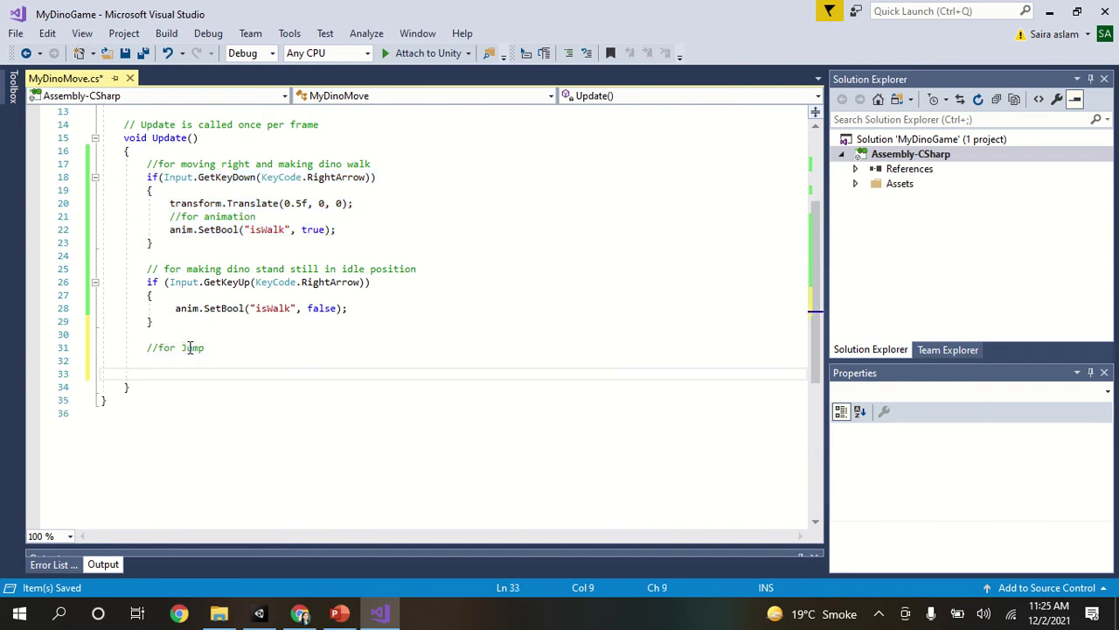
type("if (Input.GetKeyDown(KeyCode.RightArrow))         {             transform.Translate(0.5f, 0, 0);             //for animation             anim.SetBool(\"isWalk\", true);         }")
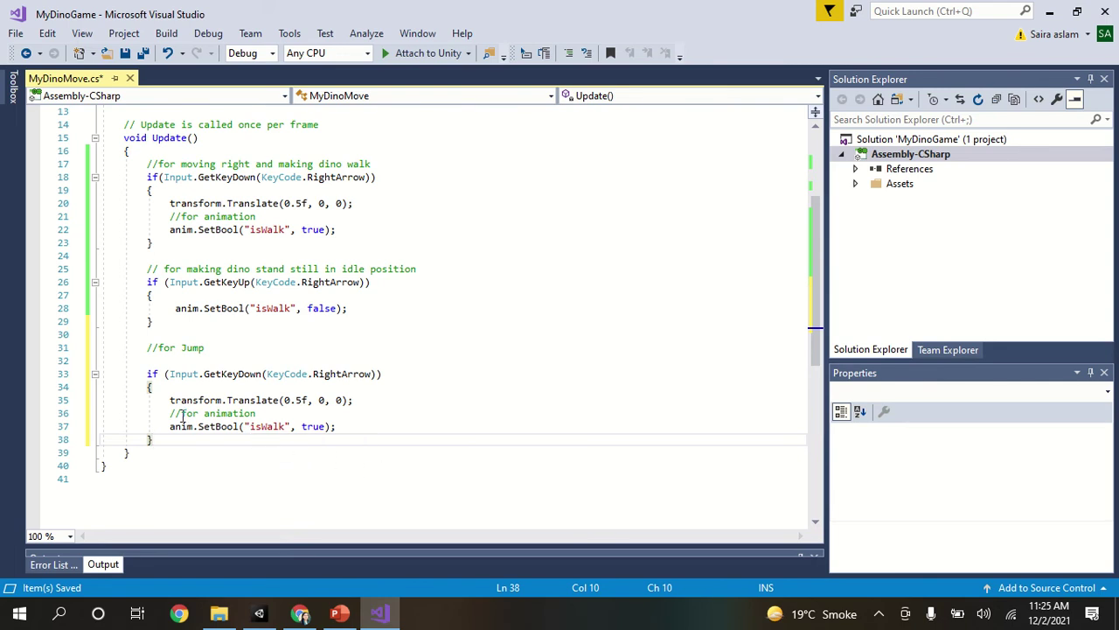
Change the copied block's condition to Input.GetKey(KeyCode.Space)
mouse_move(302, 374)
left_click(262, 374)
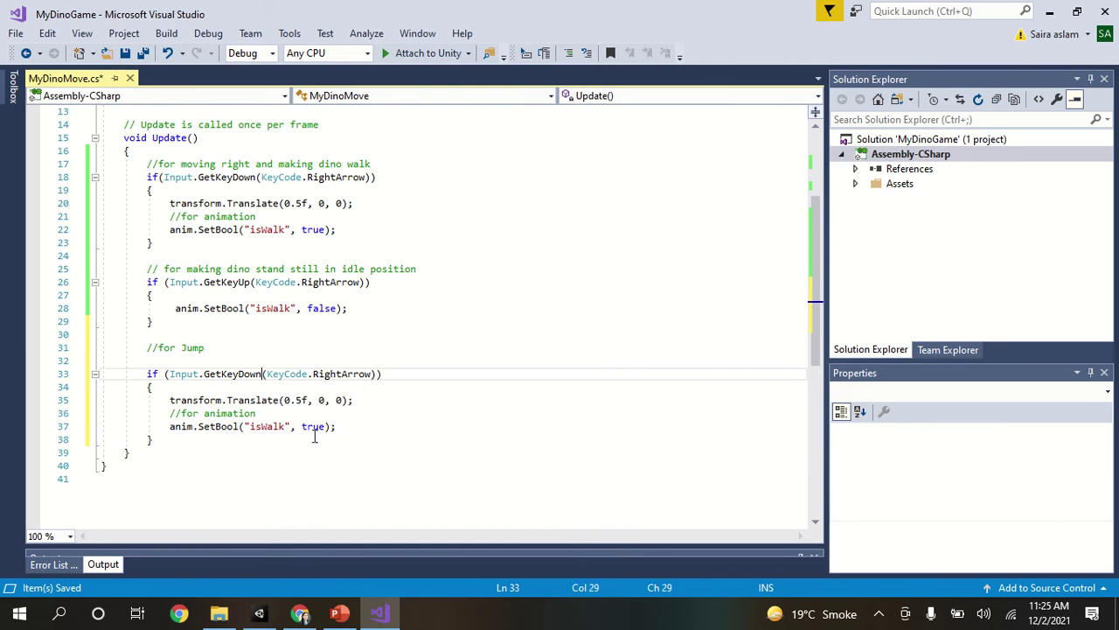
key("BackSpace")
key("BackSpace")
key("BackSpace")
key("BackSpace")
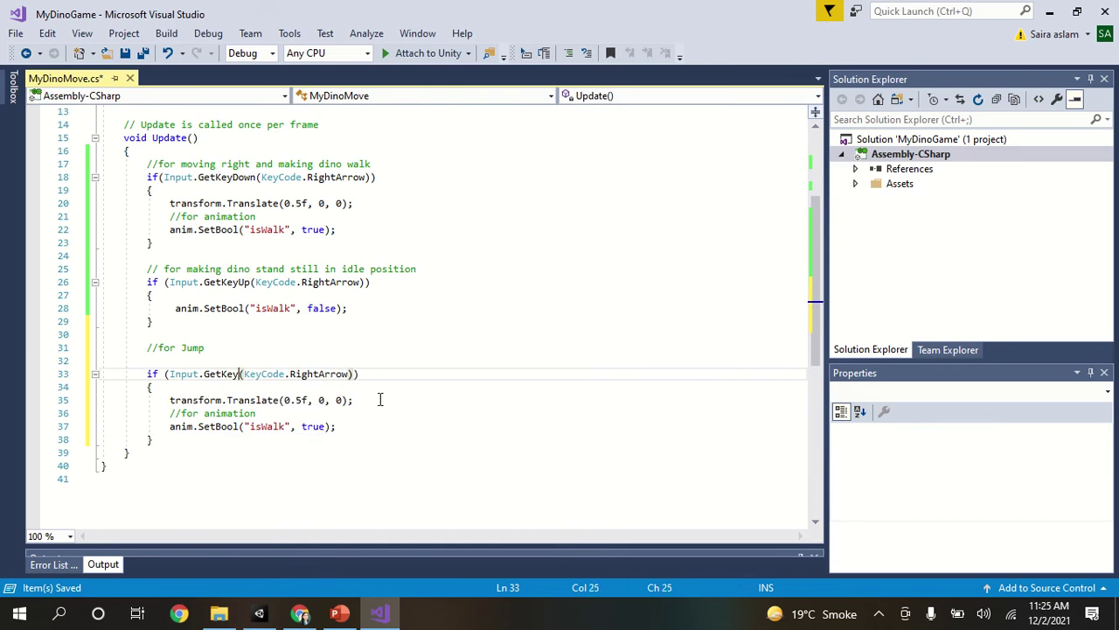
left_click(349, 374)
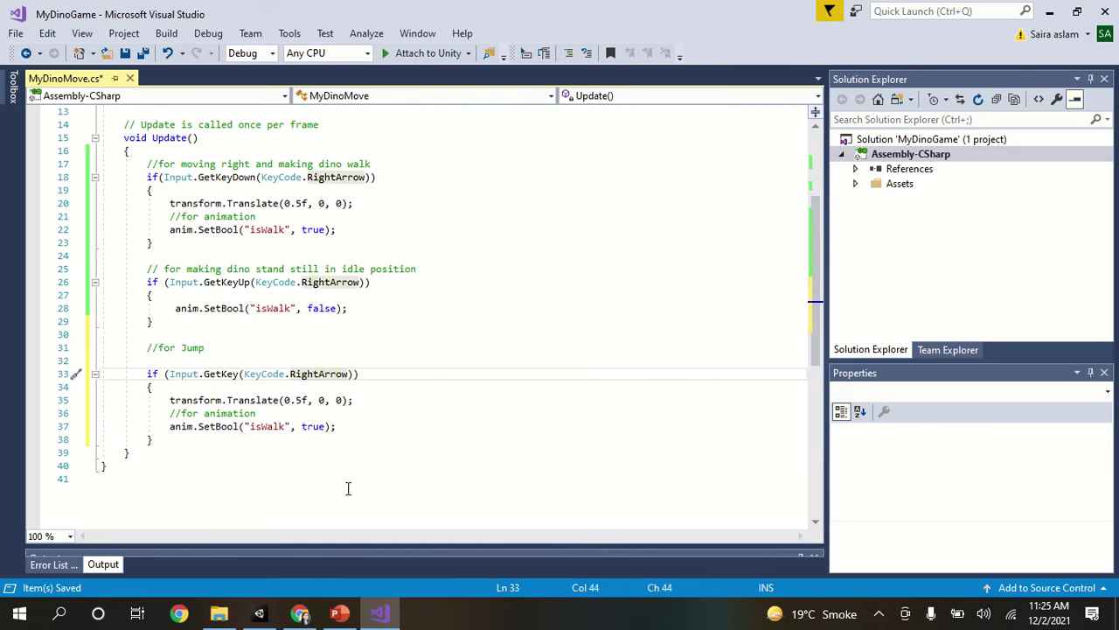
key("BackSpace")
key("BackSpace")
key("BackSpace")
key("BackSpace")
key("BackSpace")
key("BackSpace")
key("BackSpace")
key("BackSpace")
key("BackSpace")
key("BackSpace")
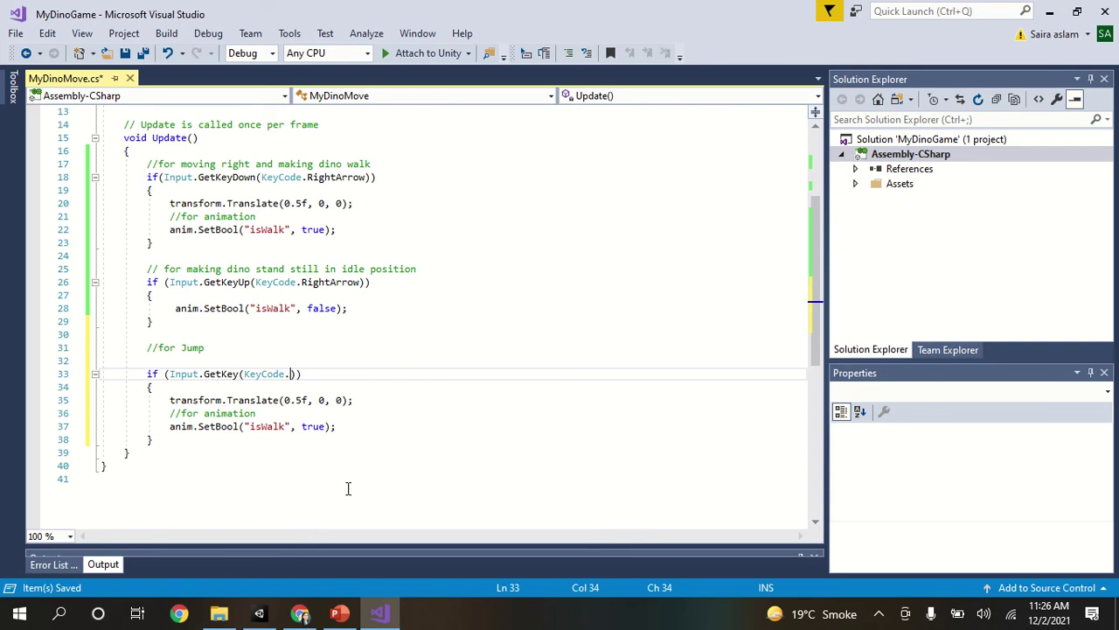
type("Space")
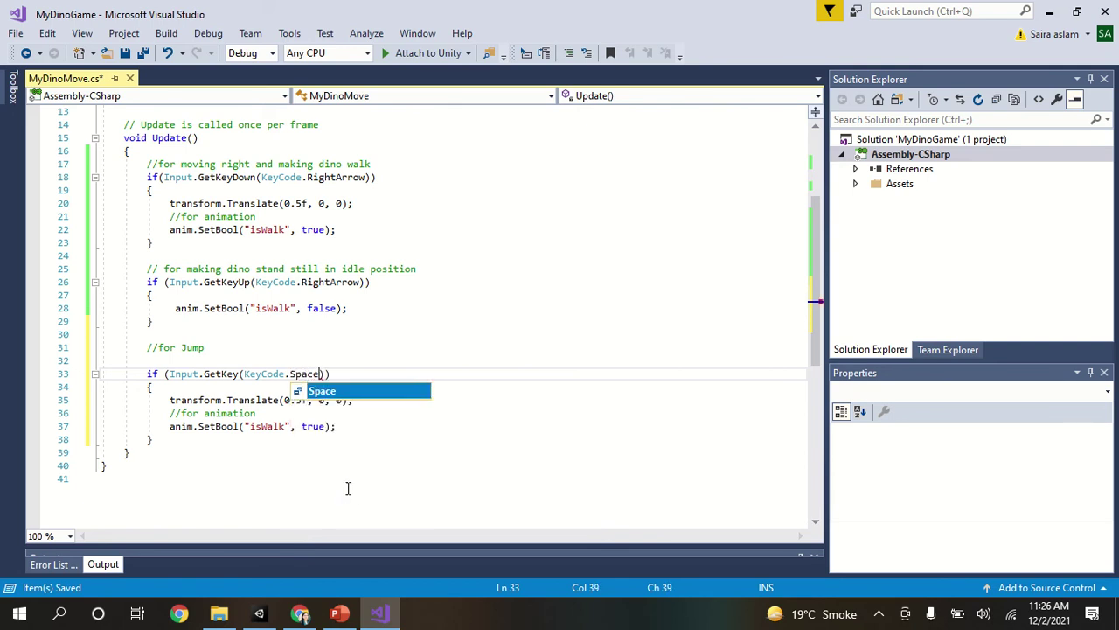
left_click(342, 487)
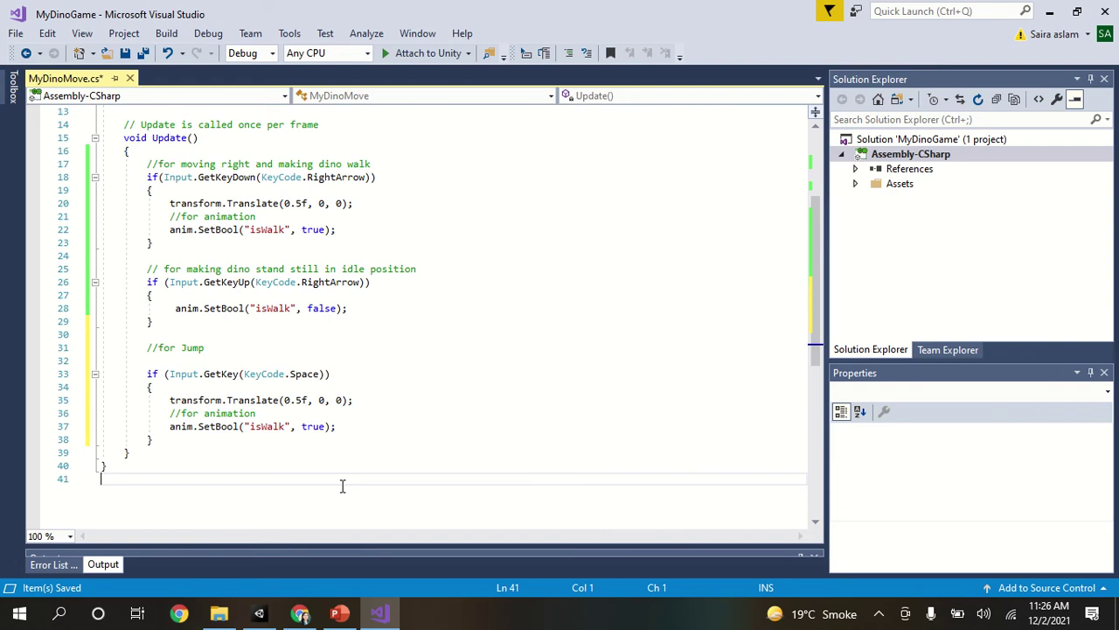
Delete the jump block's animation lines and start its Translate argument as Vector2.up *
mouse_move(276, 400)
left_click_drag(170, 413, 339, 429)
key("Delete")
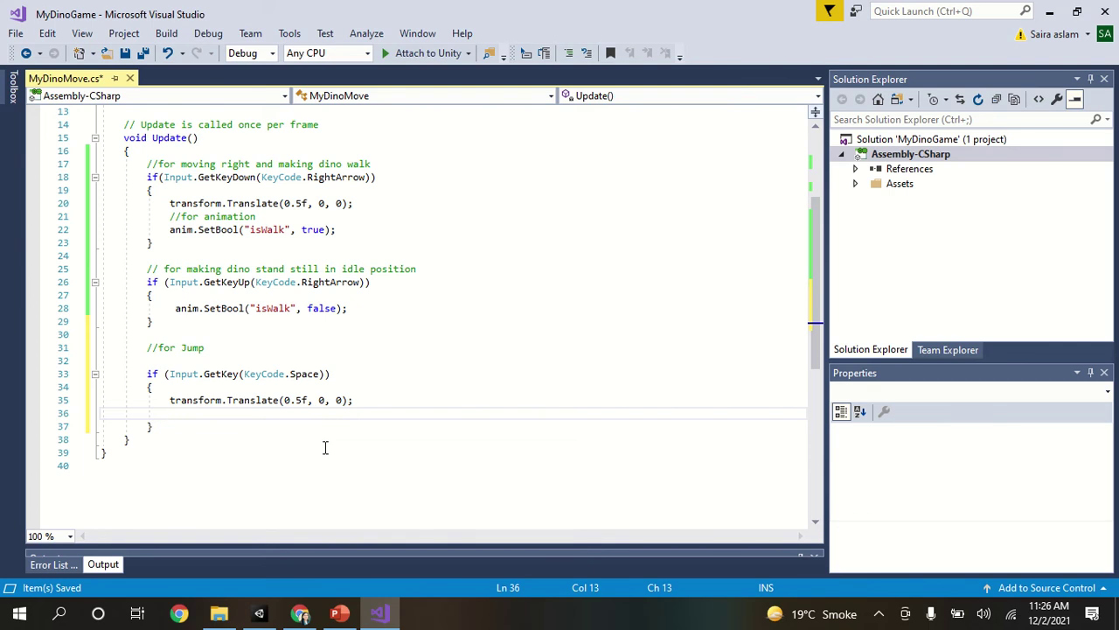
left_click(346, 404)
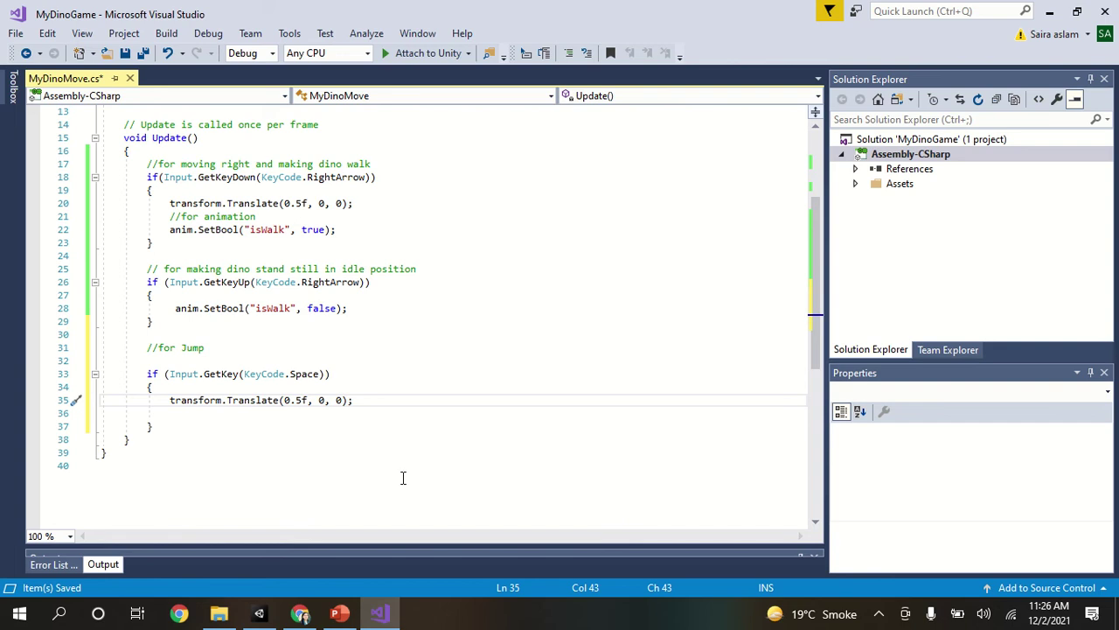
key("BackSpace")
key("BackSpace")
key("BackSpace")
key("BackSpace")
key("BackSpace")
key("BackSpace")
key("BackSpace")
key("BackSpace")
key("BackSpace")
key("BackSpace")
type("Vector")
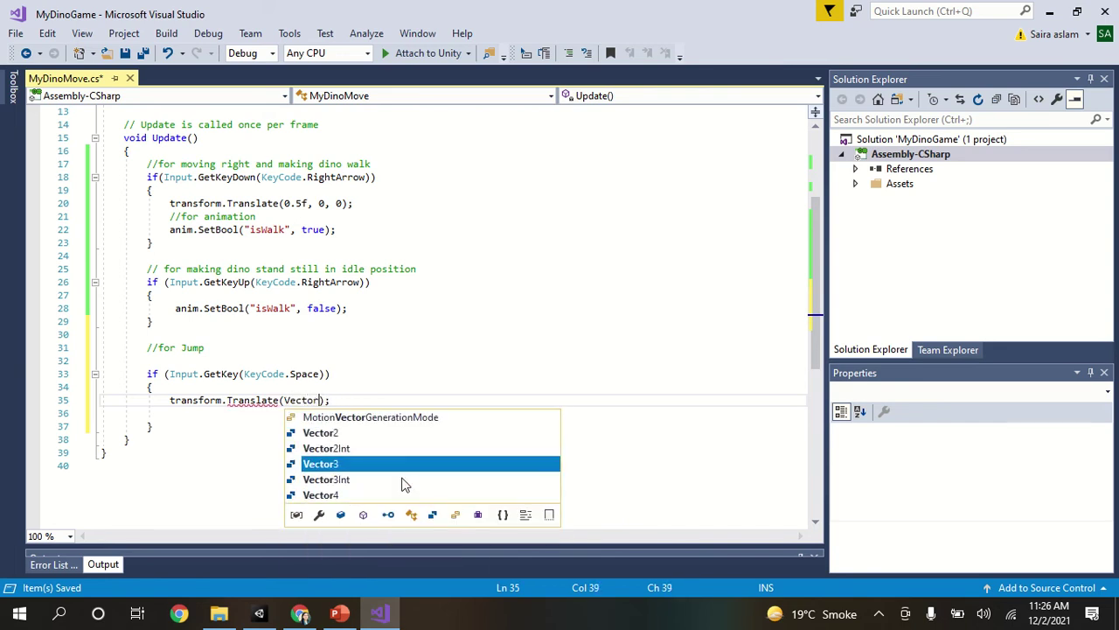
type("2.")
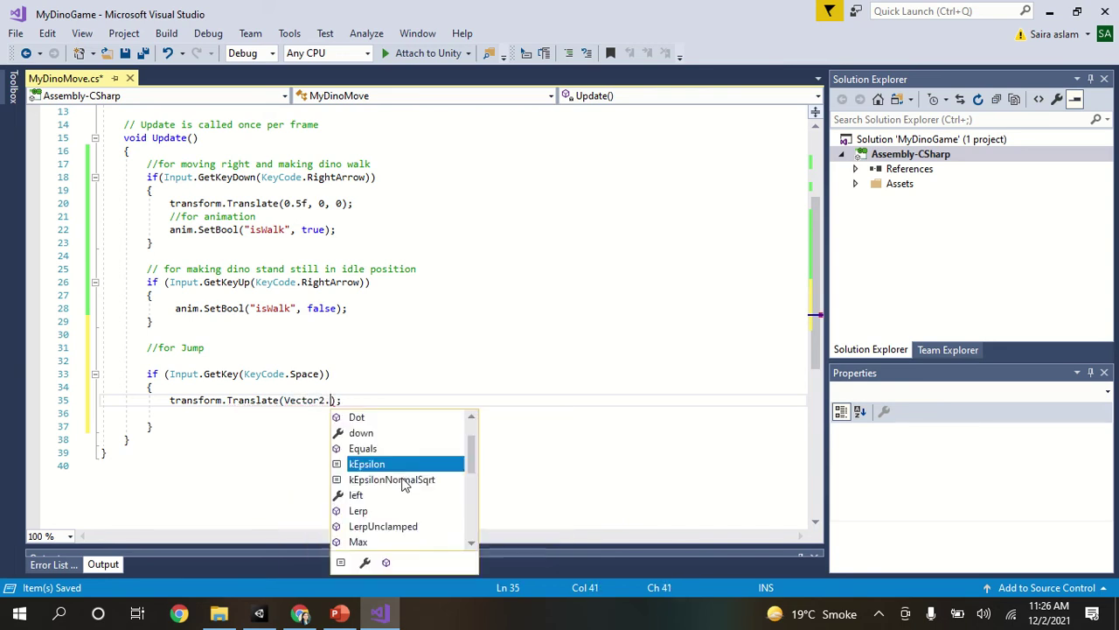
type("up")
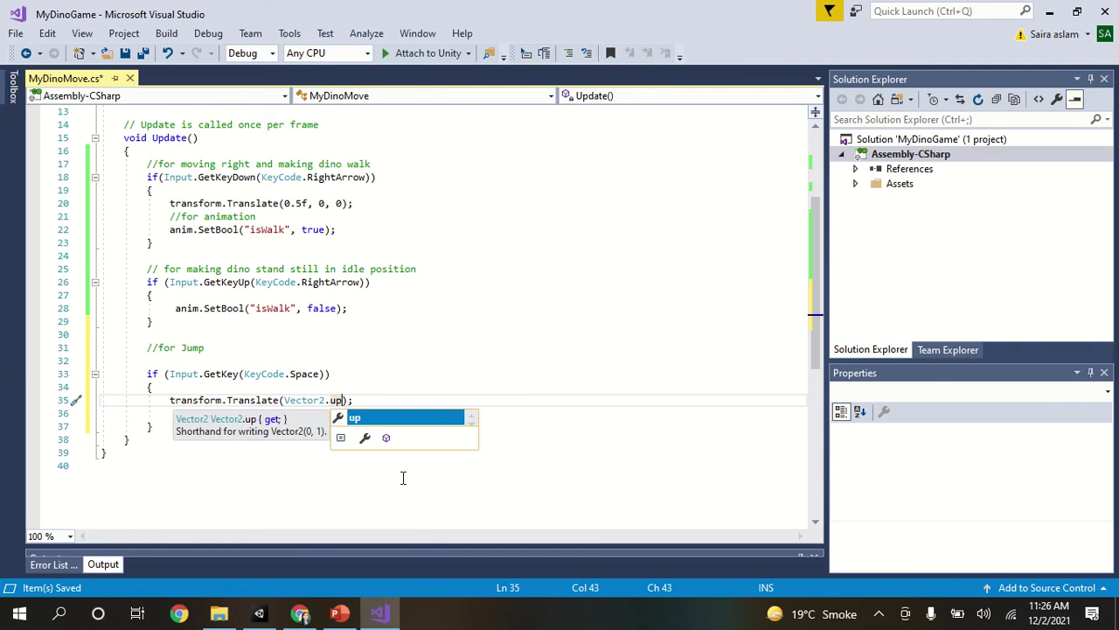
type(" *")
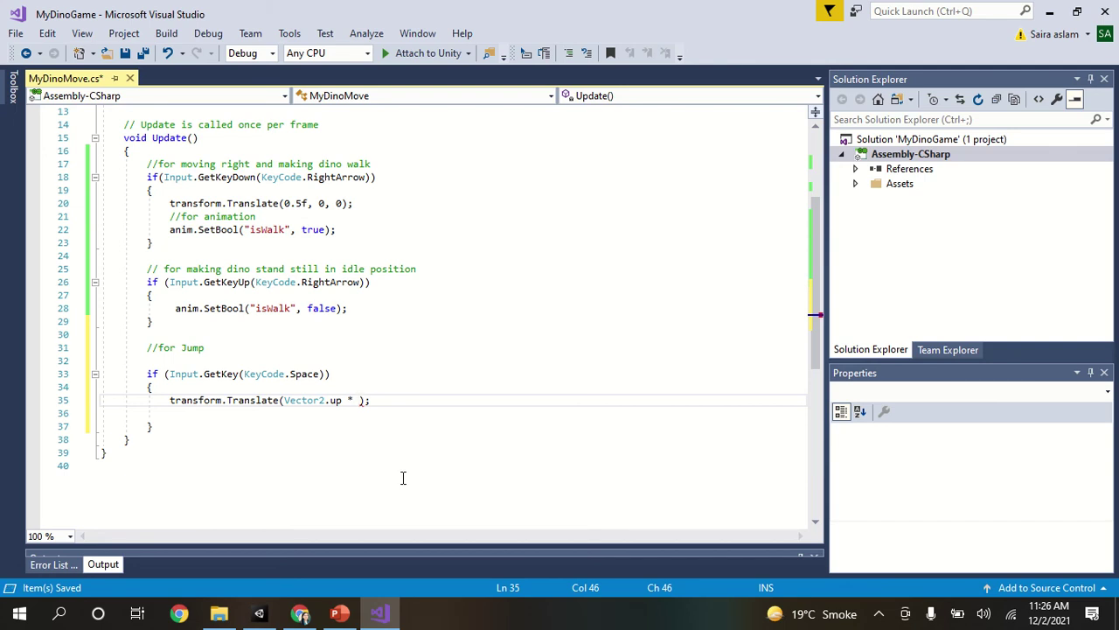
Extend the jump Translate argument to Vector2.up * 250 * Time.deltaTime
type("2")
type("50")
key("BackSpace")
key("BackSpace")
key("BackSpace")
scroll(345, 298, "up", 4)
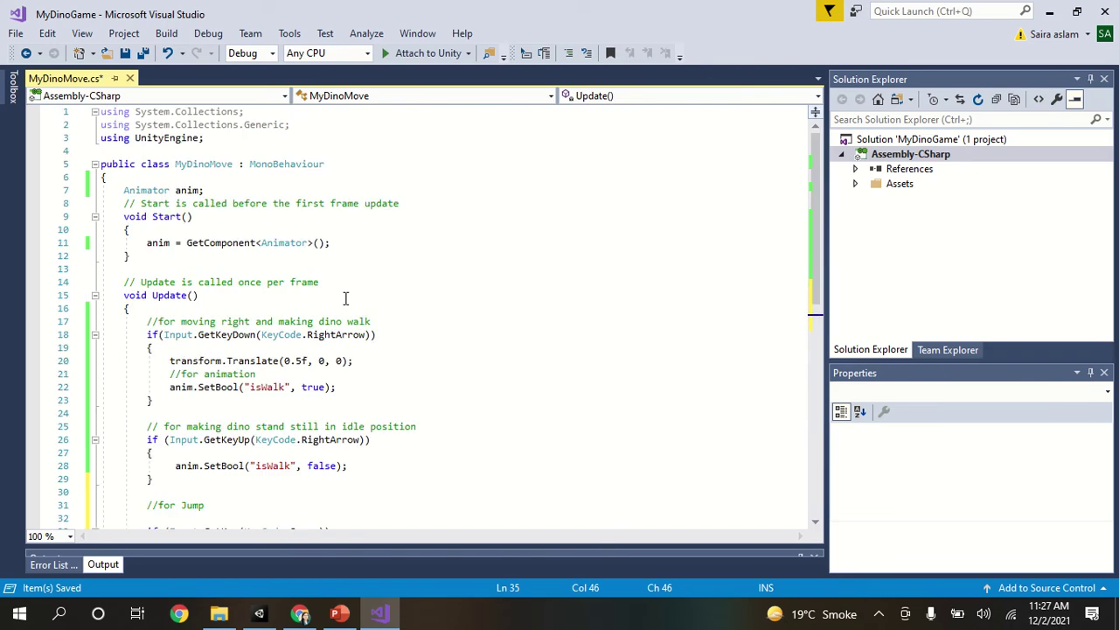
left_click(221, 190)
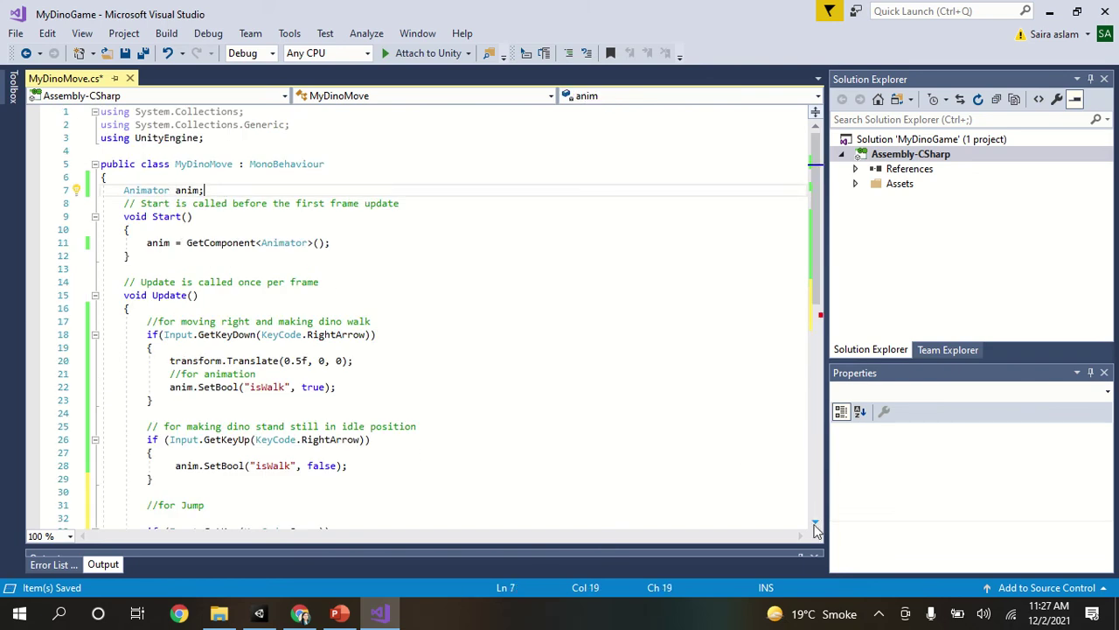
scroll(815, 528, "down", 1)
scroll(815, 529, "down", 1)
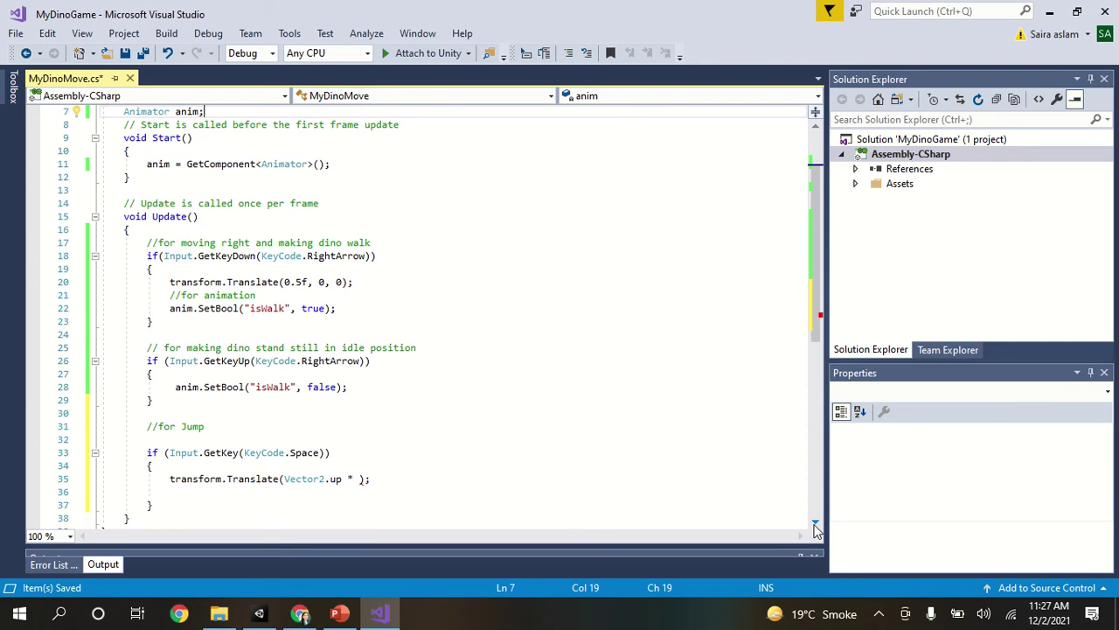
left_click(358, 478)
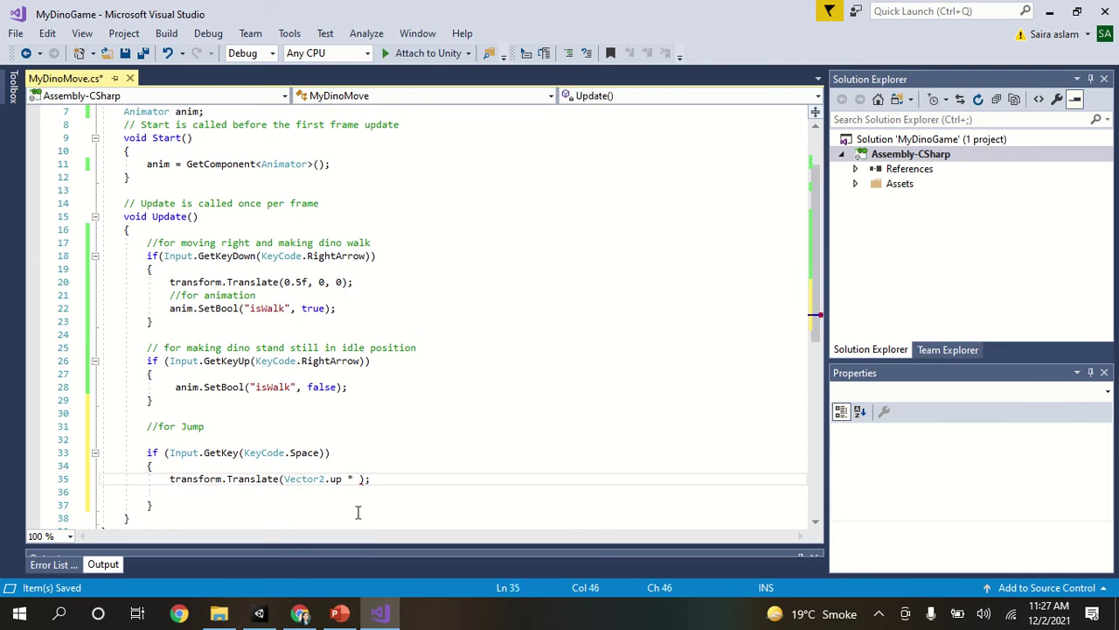
type("250")
type(" * ")
type("Time.")
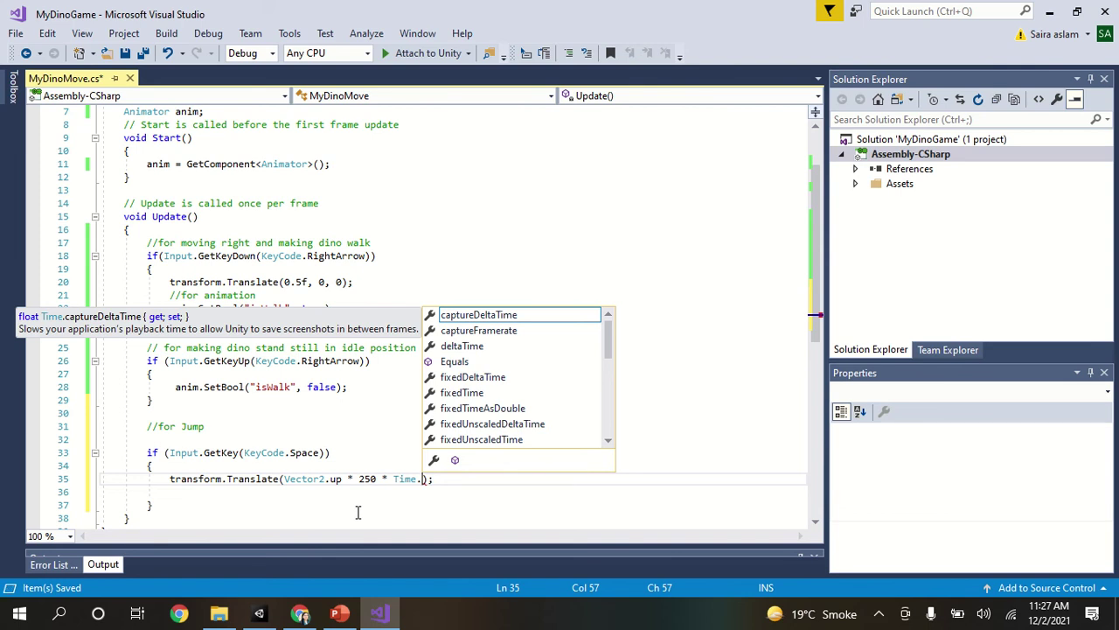
type("de")
key("Tab")
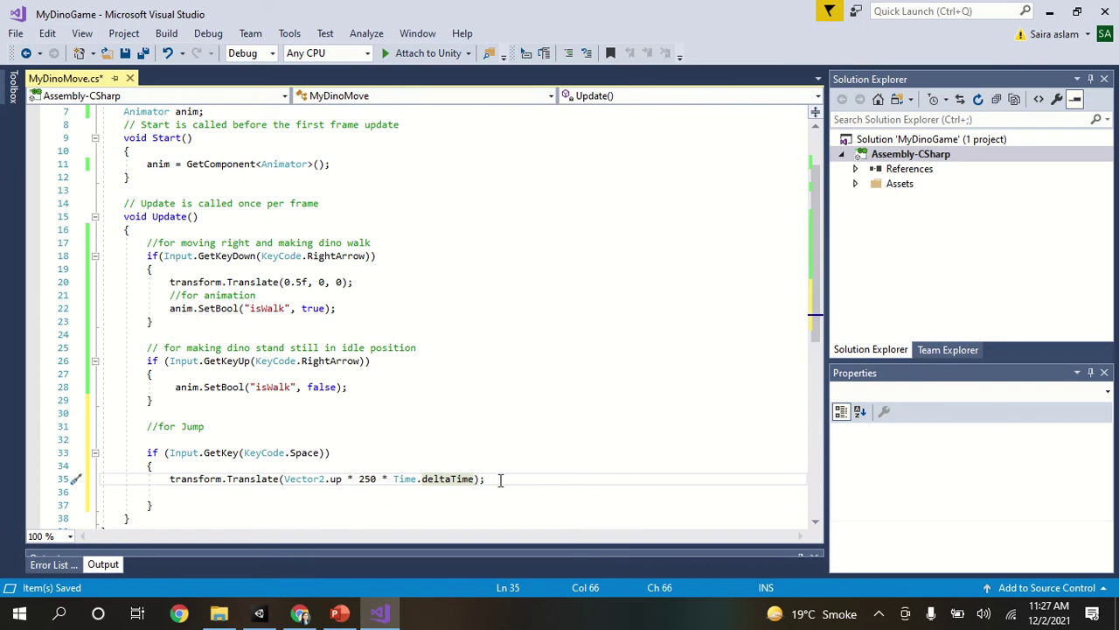
Change Time.deltaTime to Time.fixedDeltaTime in the jump Translate call
left_click(418, 478)
type("f")
type("ixed")
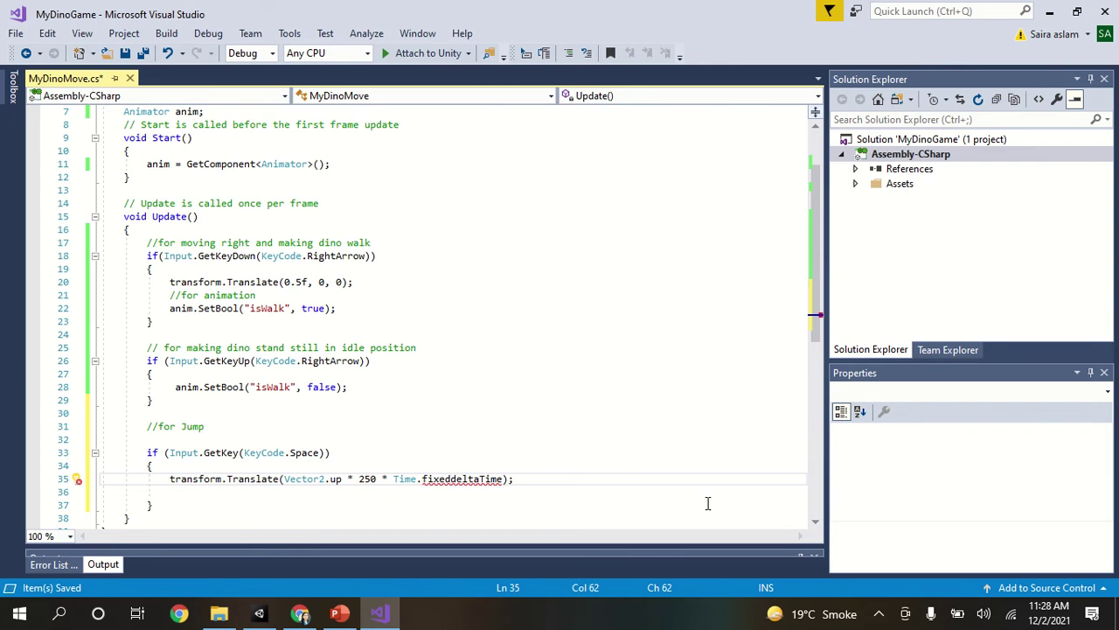
left_click(503, 479)
key("BackSpace")
key("BackSpace")
key("BackSpace")
key("BackSpace")
key("BackSpace")
key("BackSpace")
key("BackSpace")
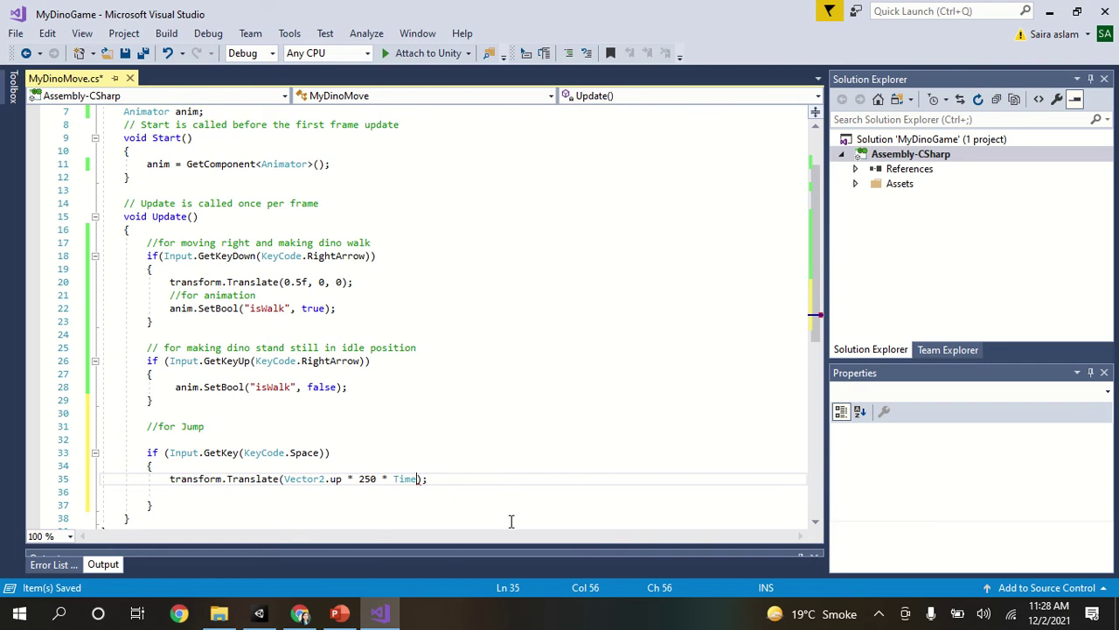
type(".")
key("Down")
key("Down")
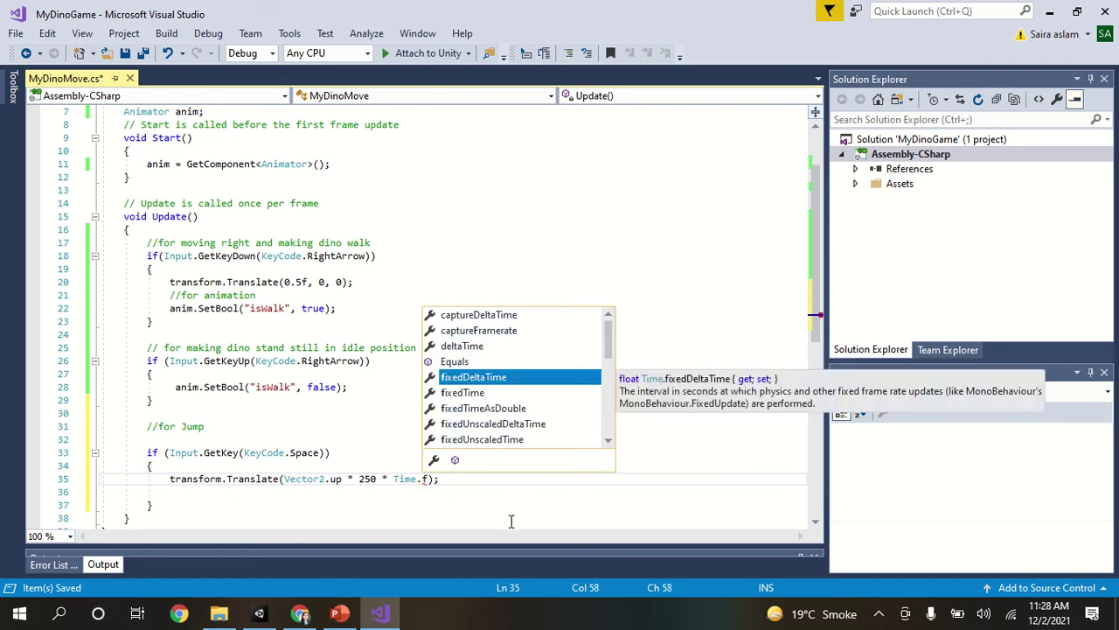
key("Tab")
left_click(525, 505)
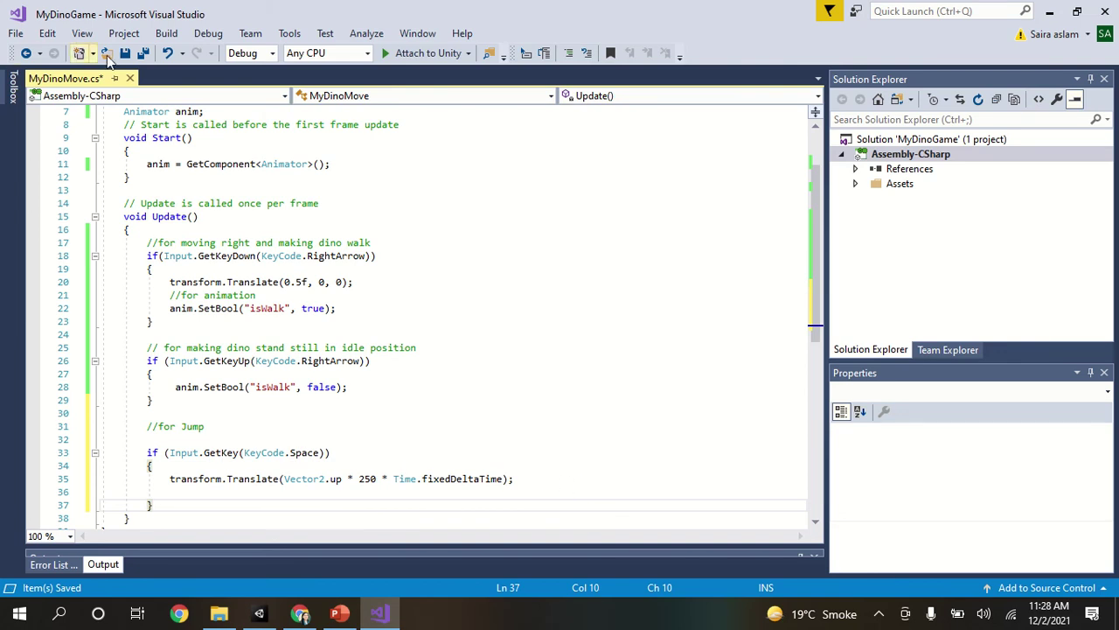
Save MyDinoMove and switch to the Unity editor
left_click(125, 53)
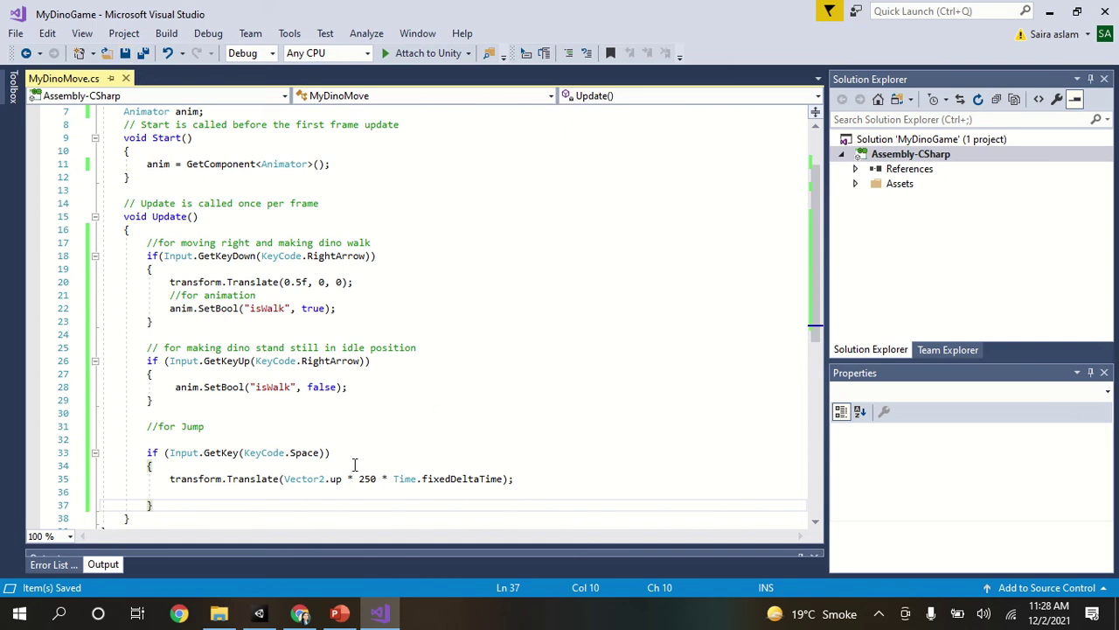
left_click(300, 615)
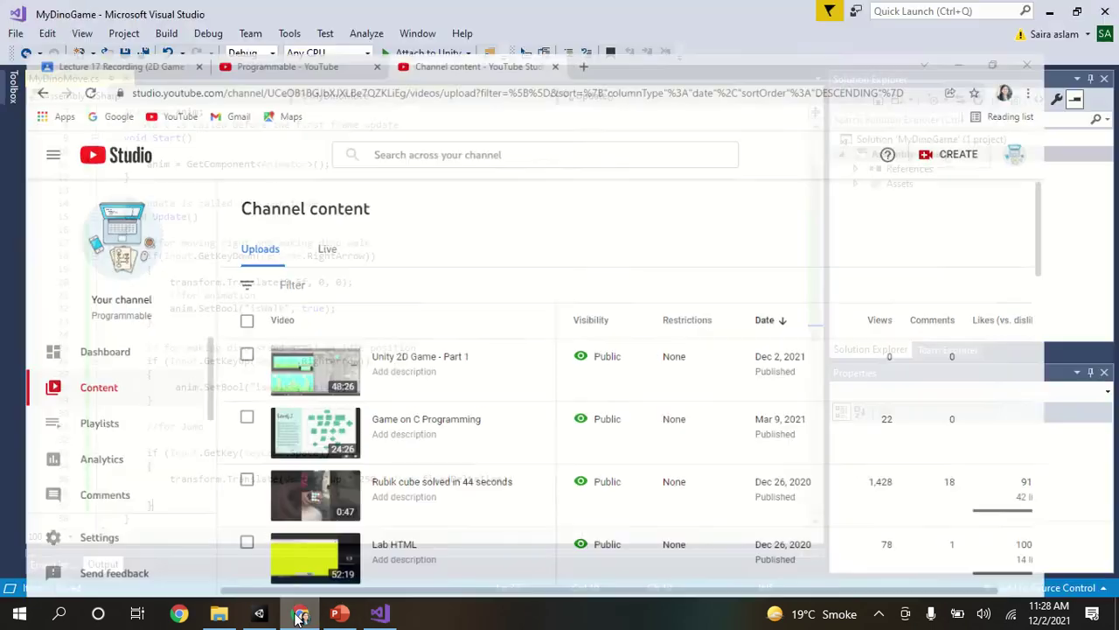
left_click(259, 615)
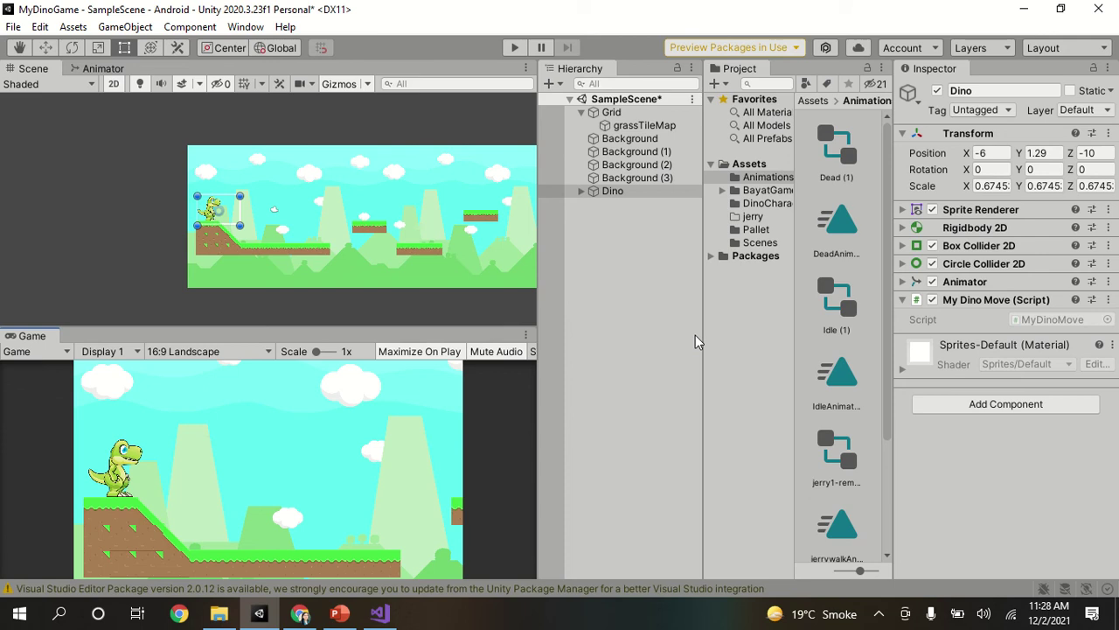
Play-test the Space-key jump twice in Unity, then stop play mode
key("ctrl+p")
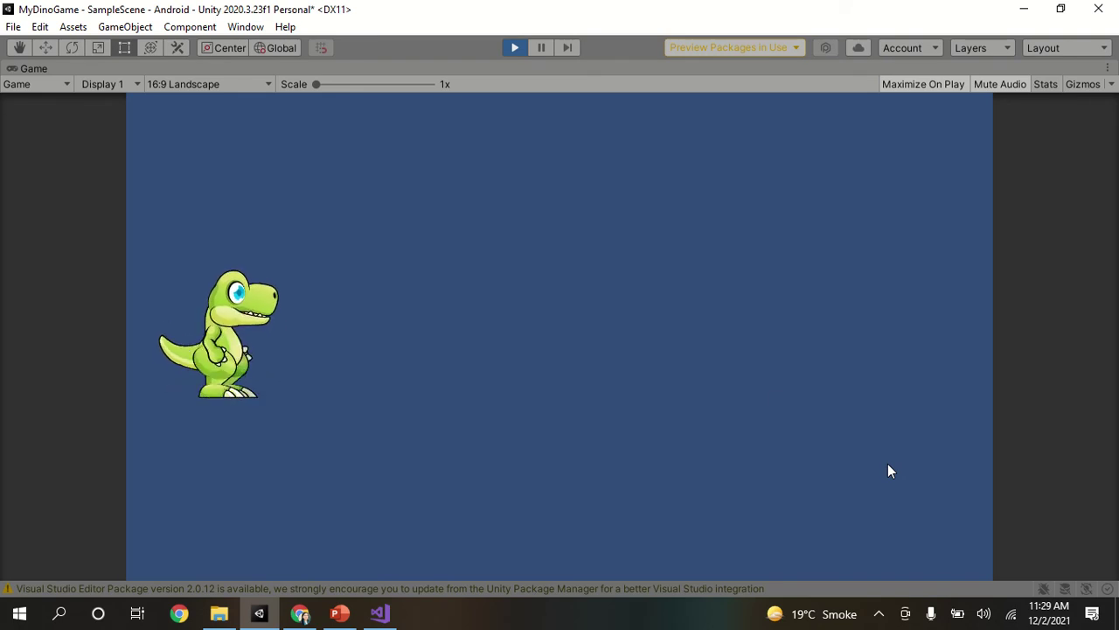
left_click(513, 48)
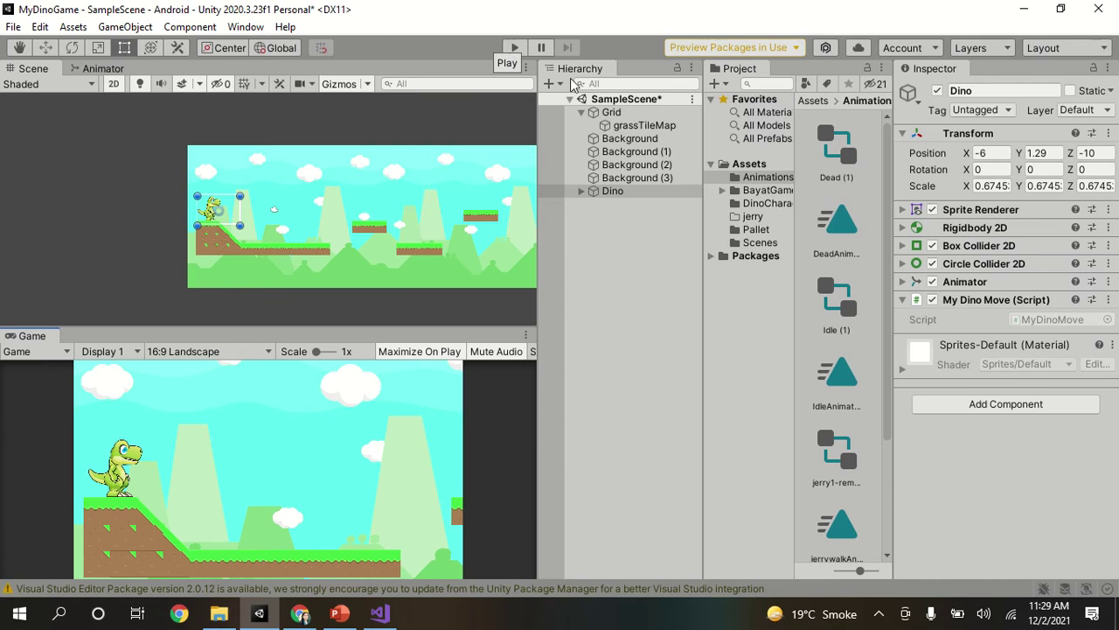
left_click(515, 47)
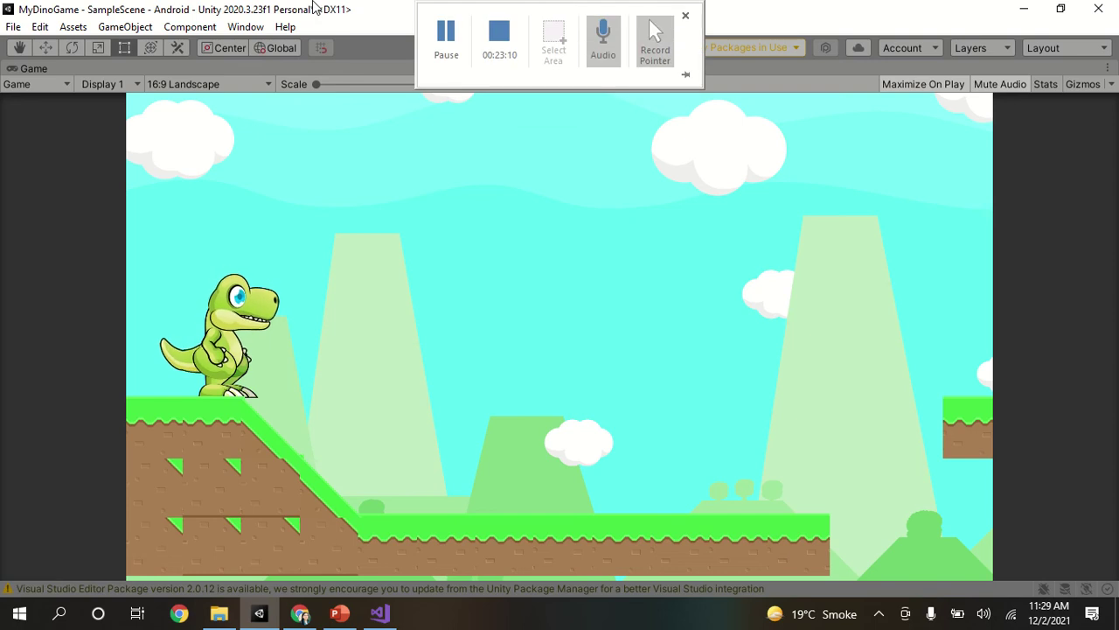
left_click(1058, 14)
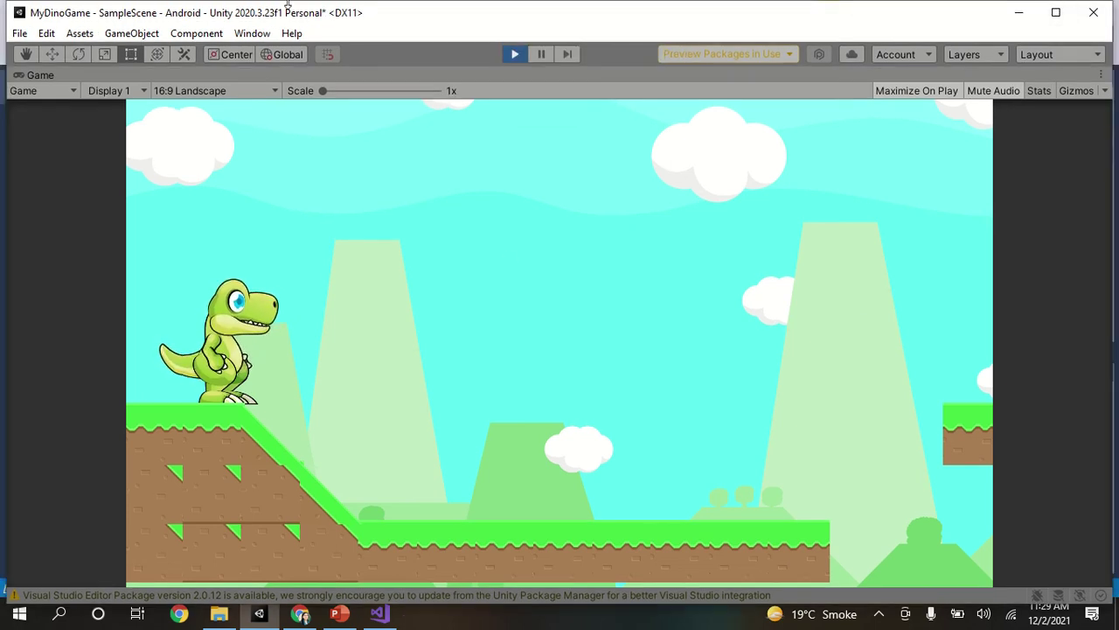
left_click(515, 55)
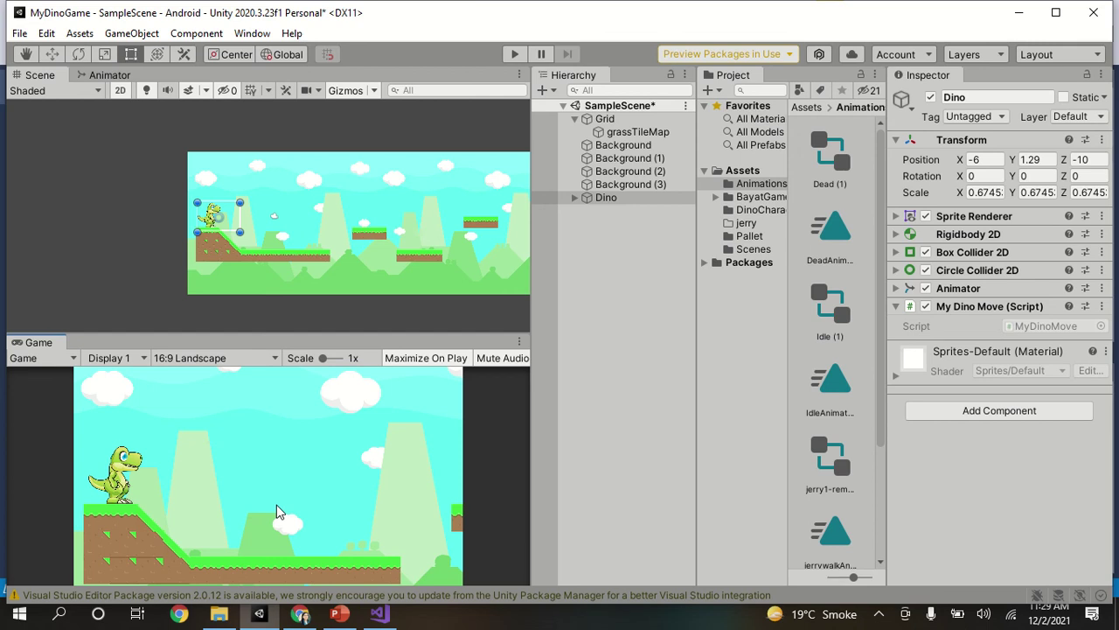
Replace 250 with 150 in the jump Translate call, save MyDinoMove.cs, and return to Unity
left_click(379, 613)
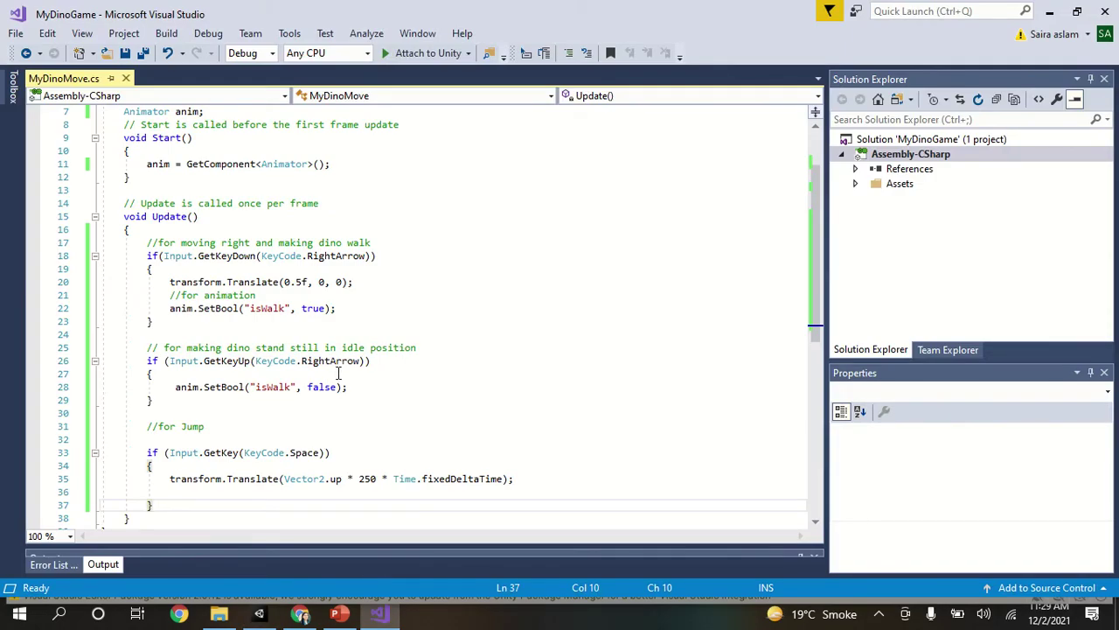
left_click(377, 478)
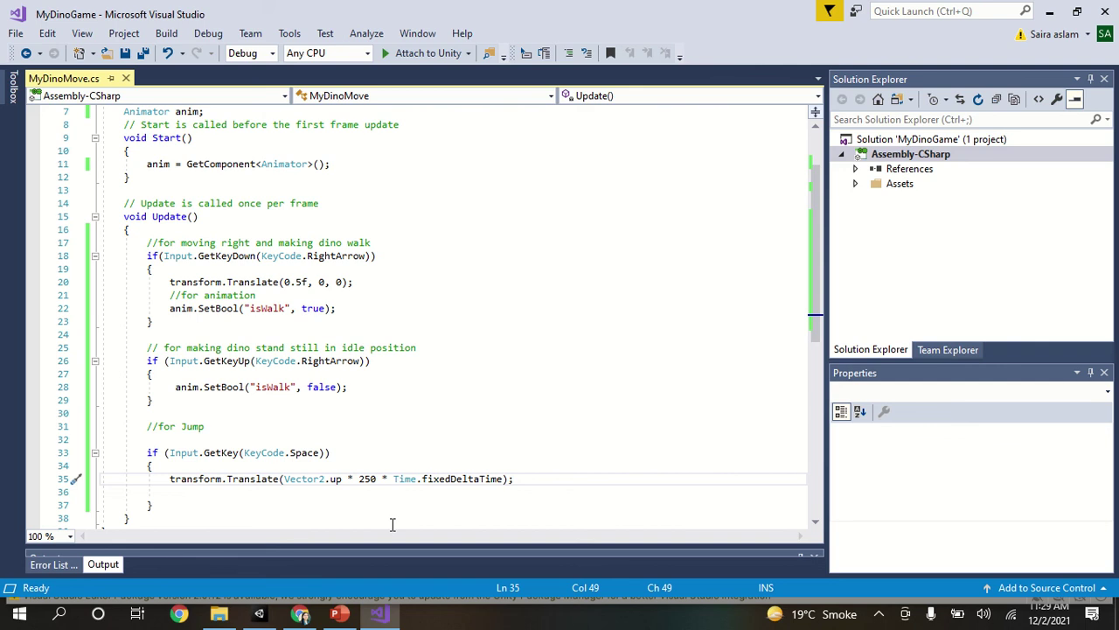
key("BackSpace")
key("BackSpace")
key("BackSpace")
type("150")
key("ctrl+s")
key("alt+Tab")
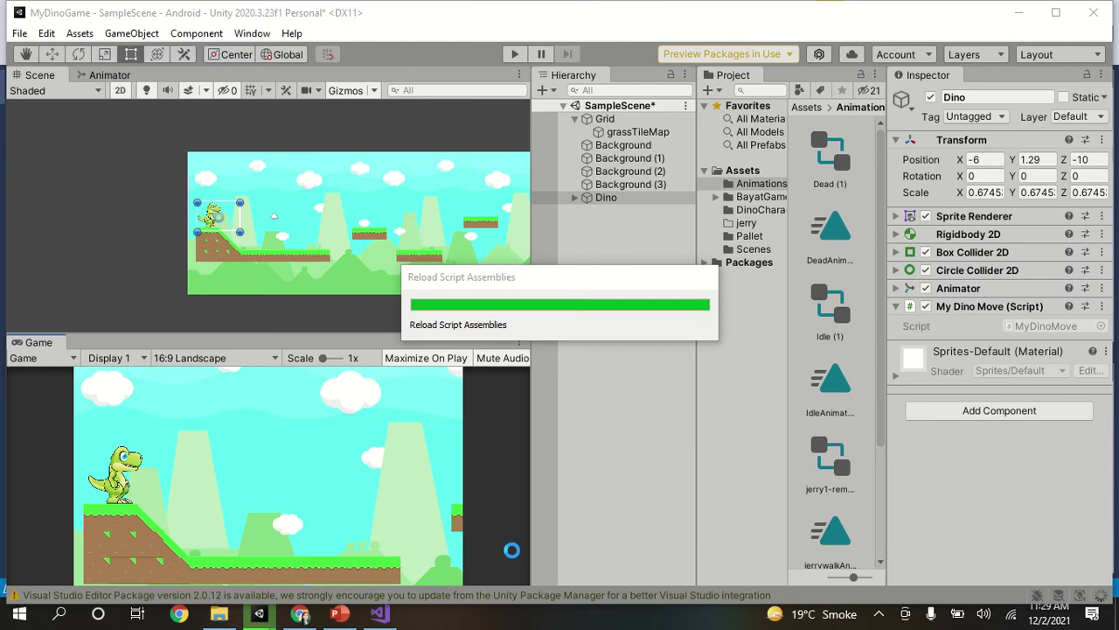
Play-test the weaker 150 jump in Unity, stop it, and switch back to Visual Studio
left_click(19, 35)
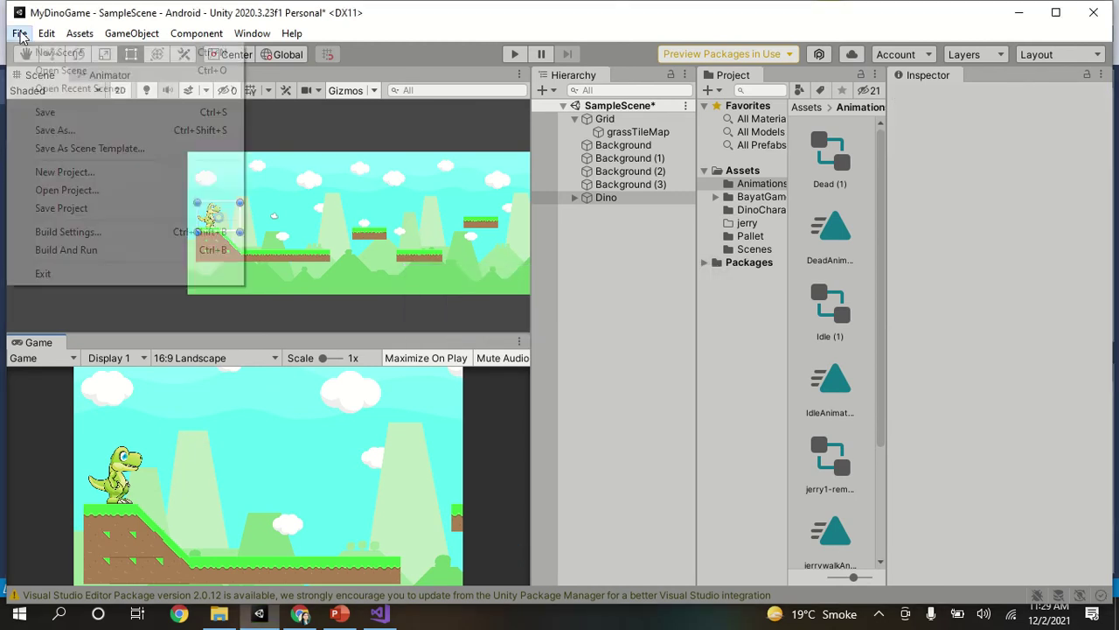
left_click(567, 538)
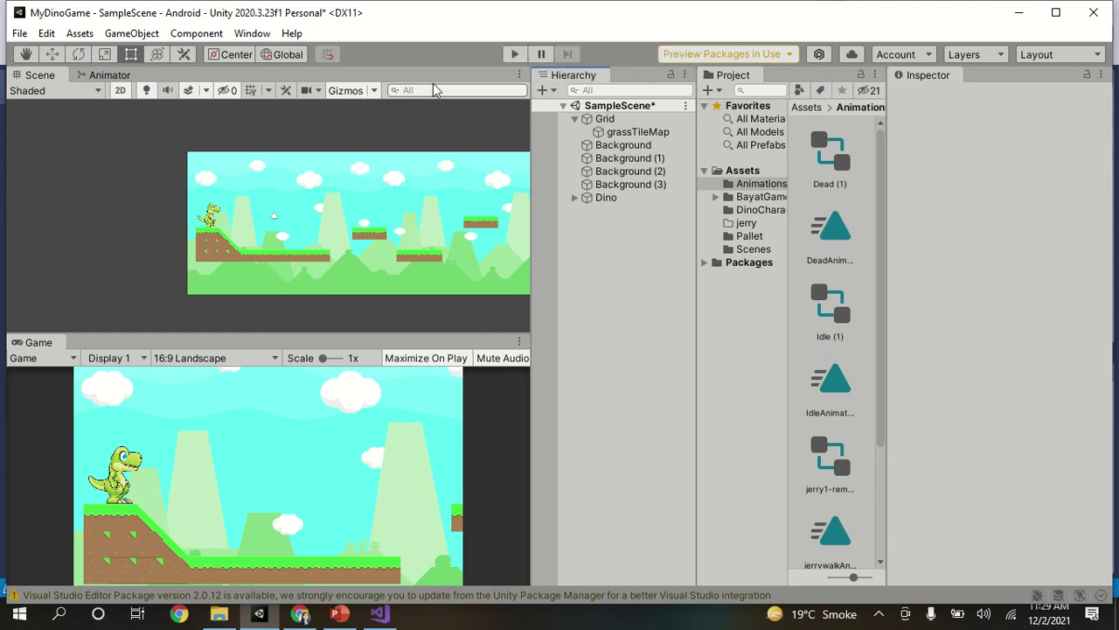
left_click(510, 54)
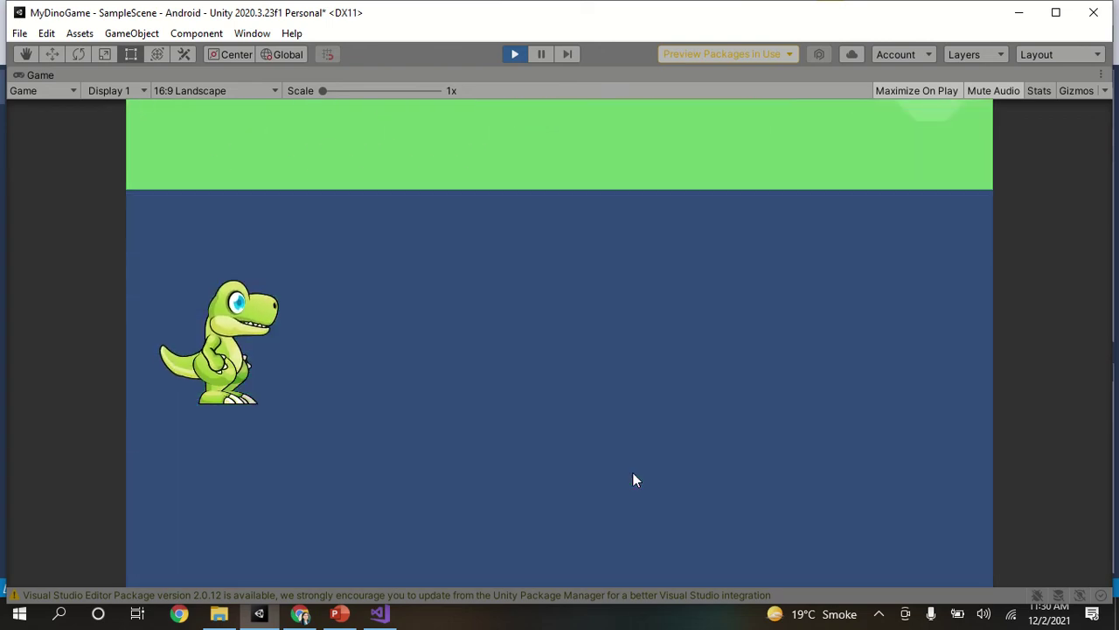
left_click(514, 53)
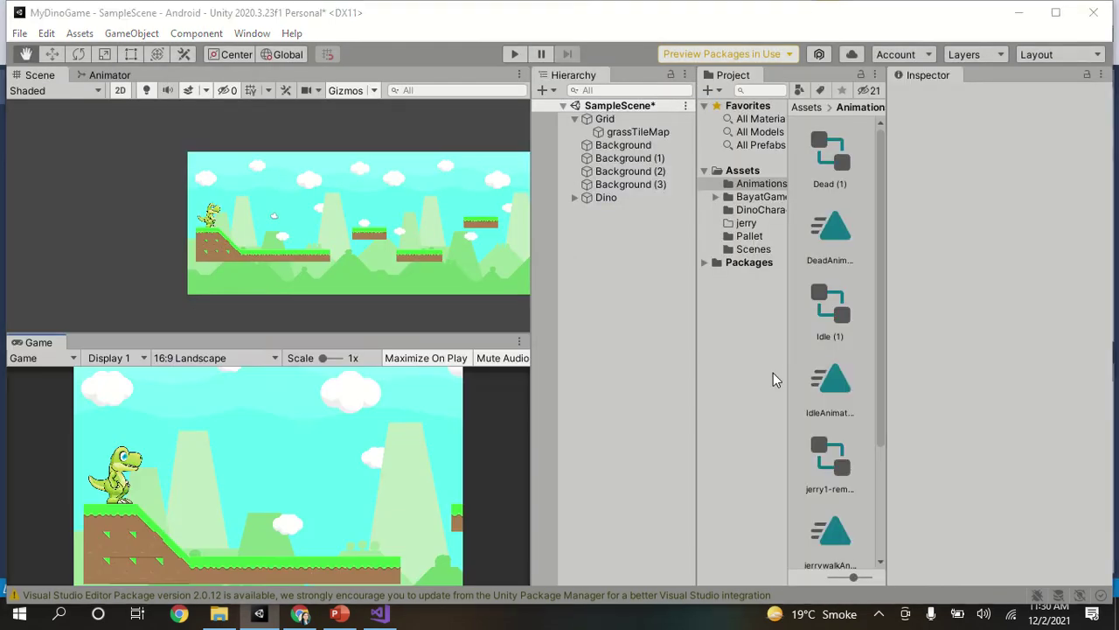
key("alt+Tab")
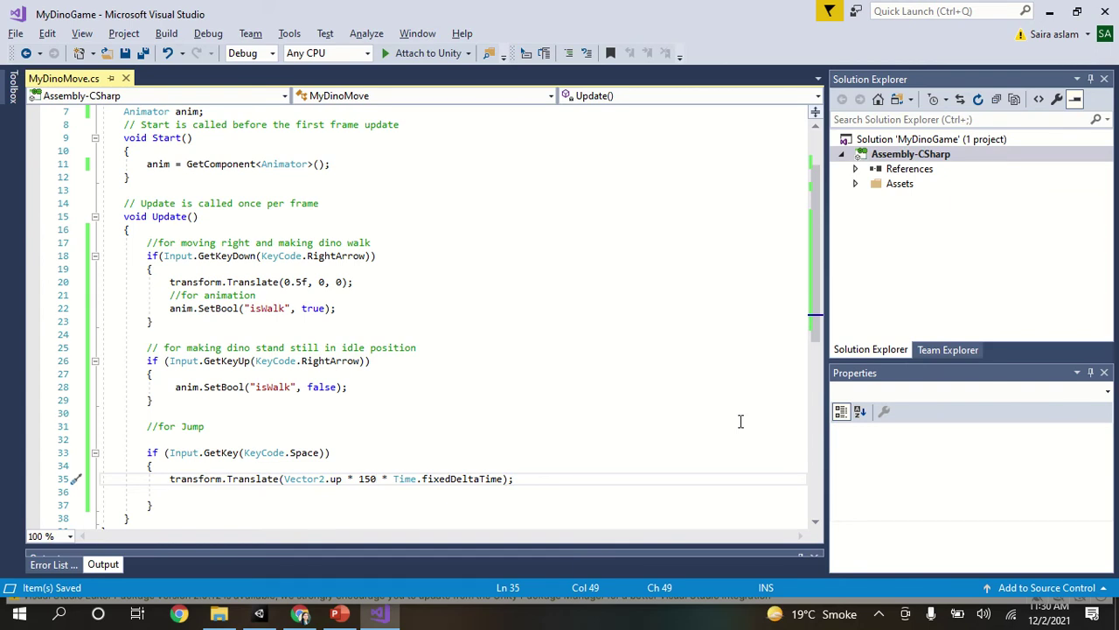
Replace the jump value 150 with 50 on line 35, save, and switch back to Unity
key("BackSpace")
key("BackSpace")
key("BackSpace")
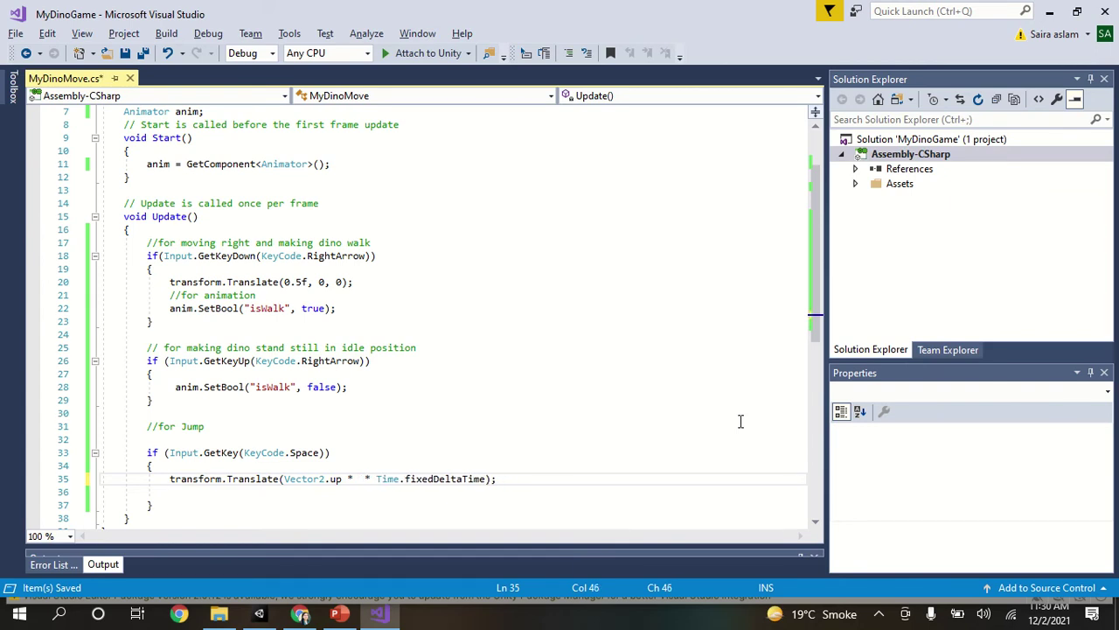
type("50")
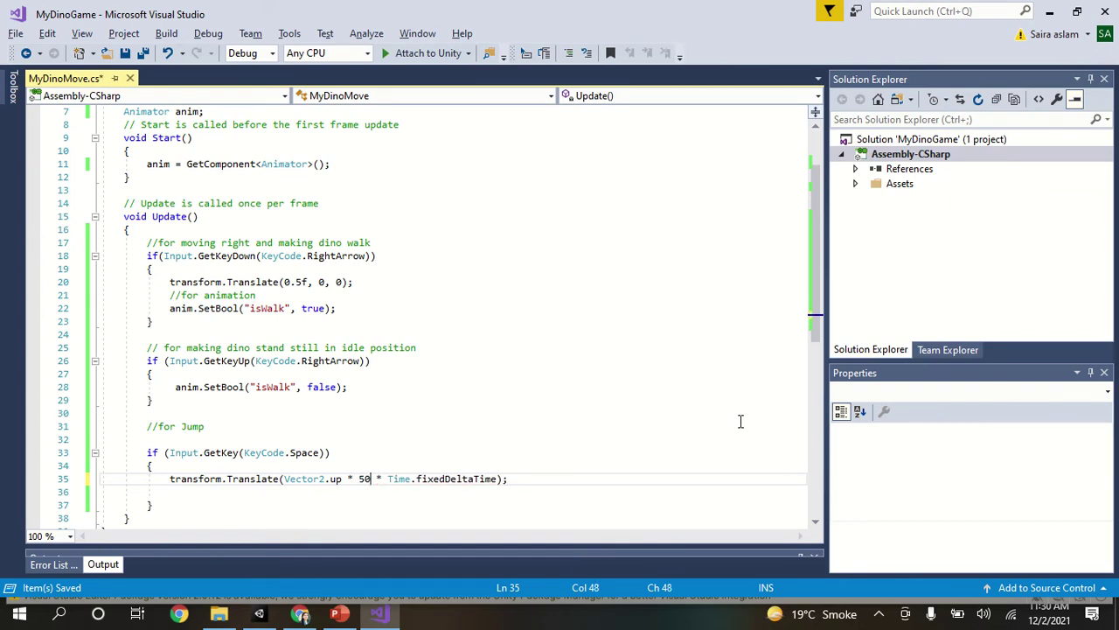
key("ctrl+s")
key("alt+Tab")
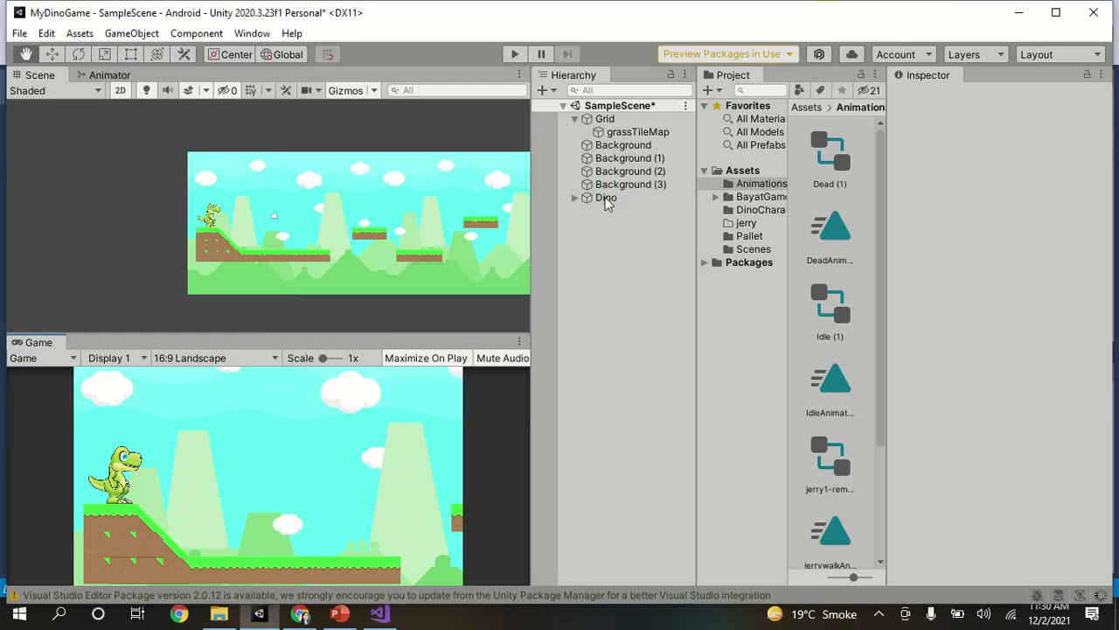
Set the Dino's Rigidbody 2D Gravity Scale to 3 and start a Play-mode test
left_click(605, 197)
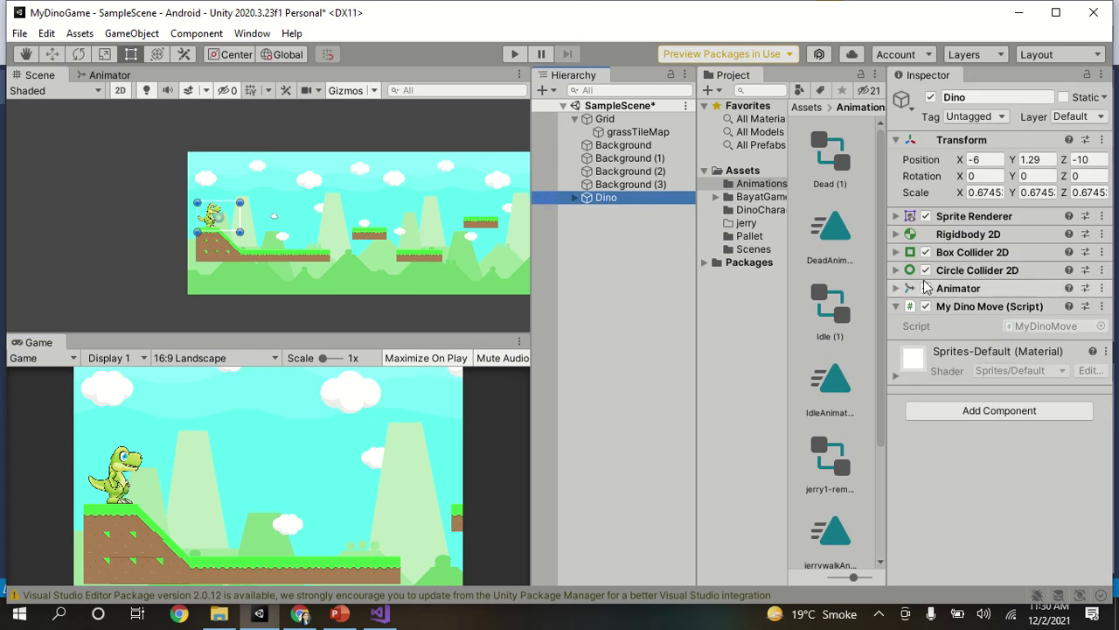
left_click(895, 234)
left_click(895, 234)
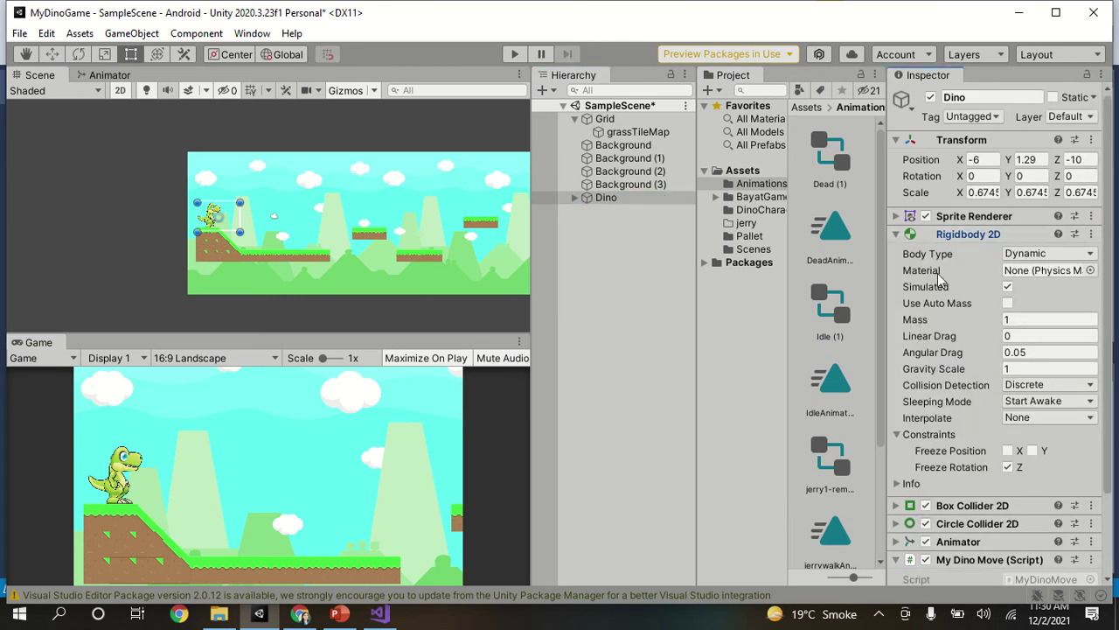
left_click(1023, 369)
type("3")
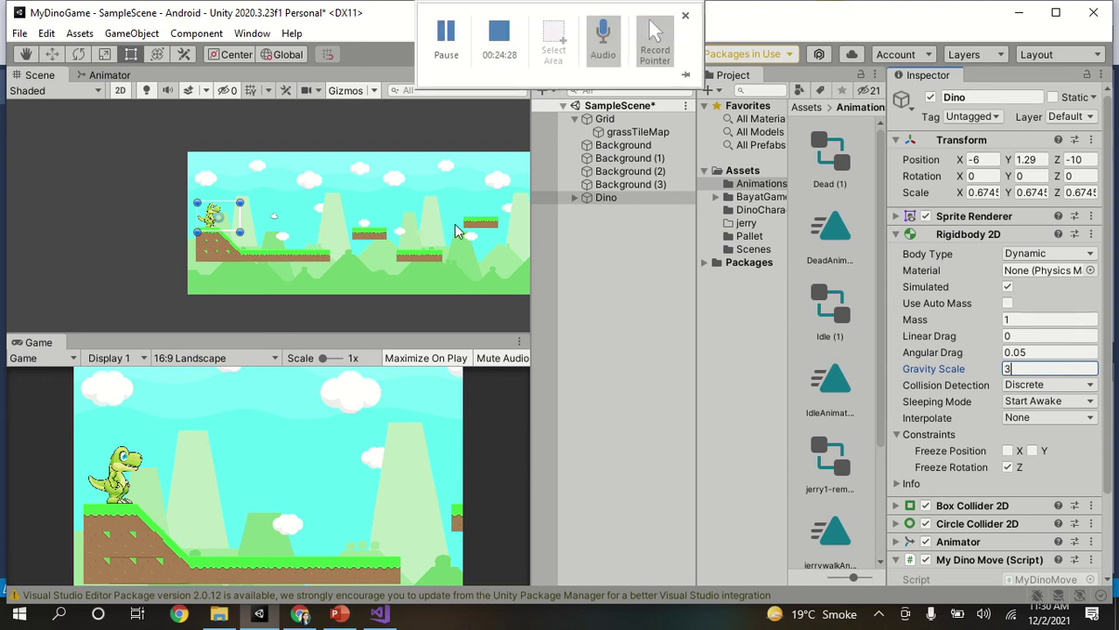
left_click(514, 54)
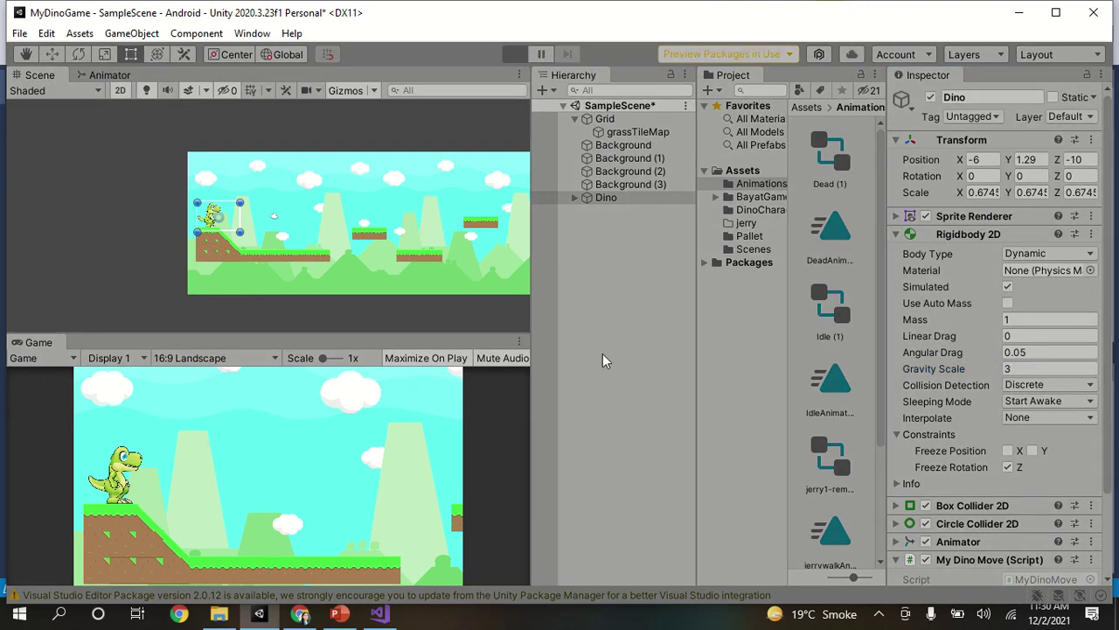
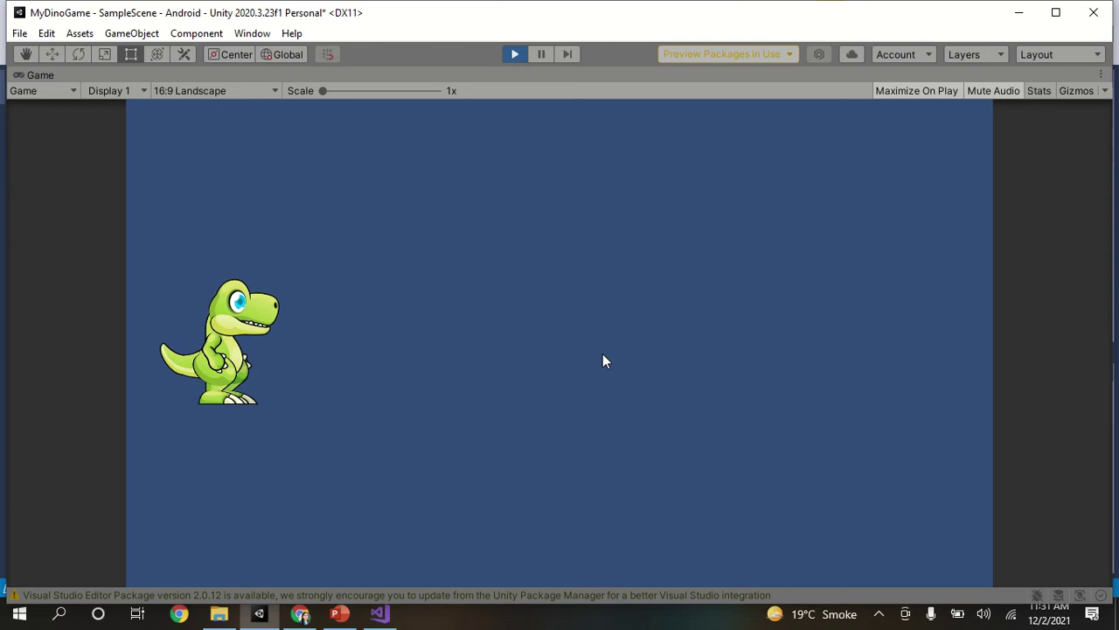
Stop Play mode and return to MyDinoMove.cs in Visual Studio
left_click(515, 54)
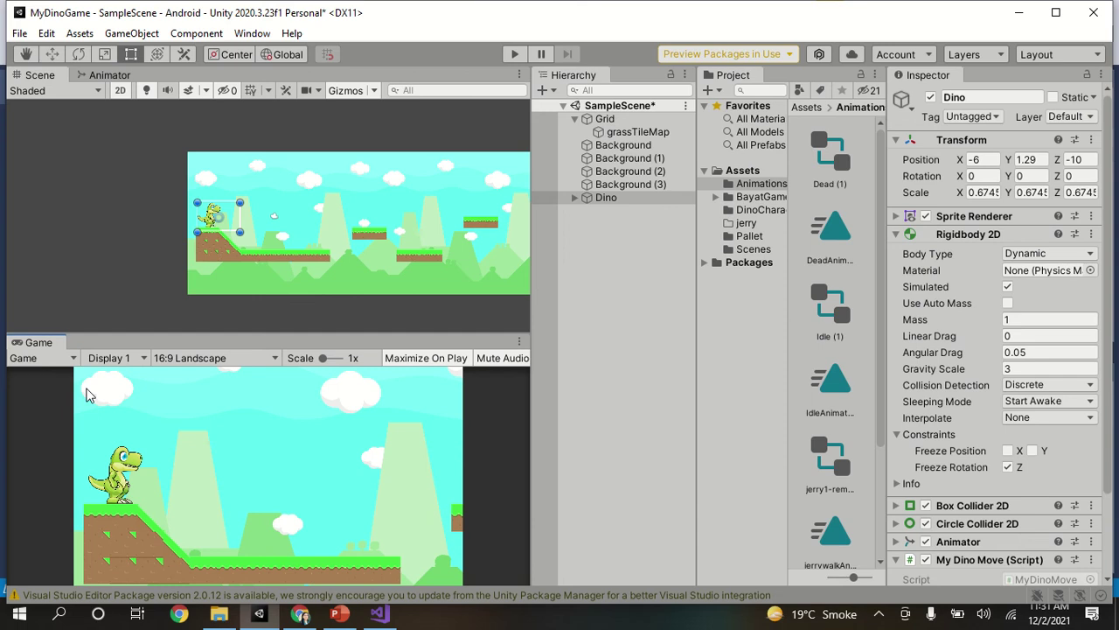
left_click(381, 615)
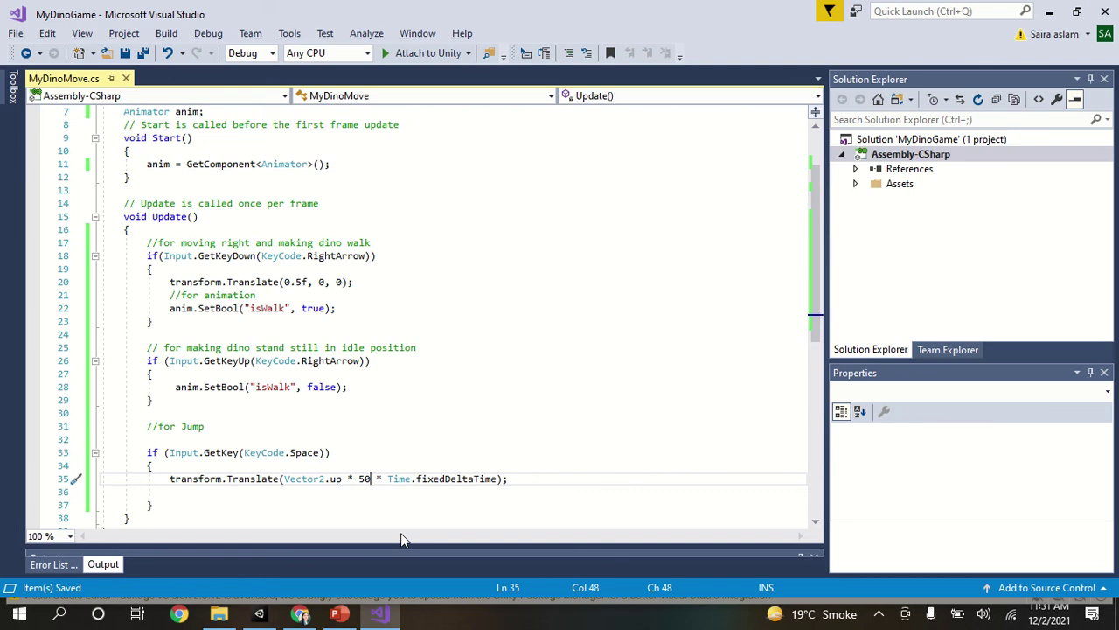
Change the line 35 jump to Vector2.up * 20 and save MyDinoMove.cs
key("BackSpace")
key("BackSpace")
type("20")
key("ctrl+s")
Duplicate the Background sprite, raise the copy, and set its Order in Layer to -10
left_click(260, 621)
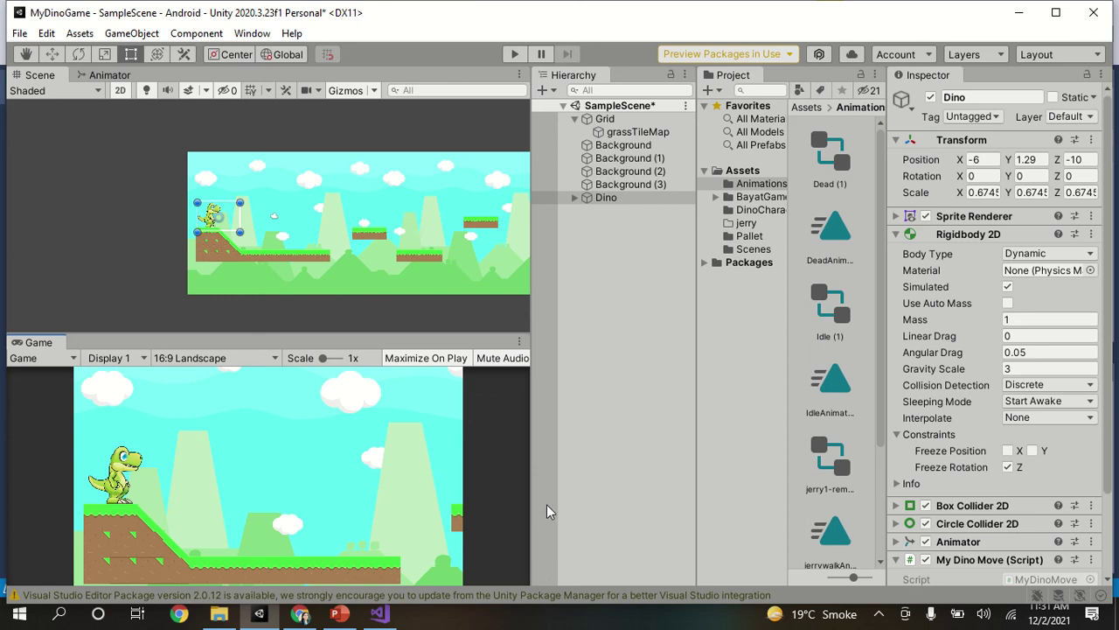
left_click(635, 147)
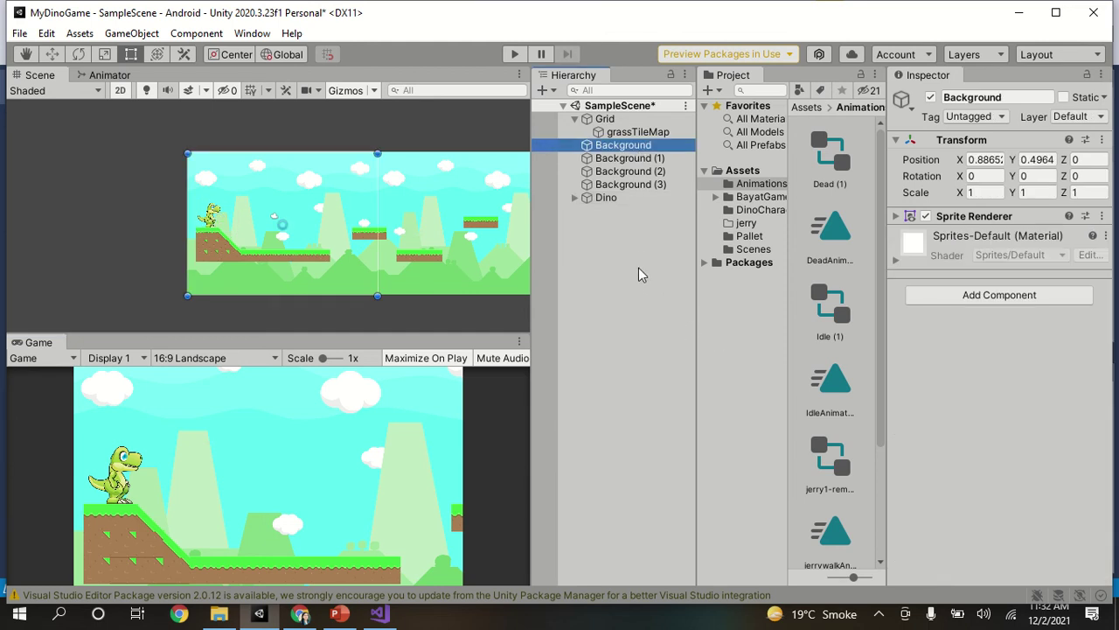
key("ctrl+d")
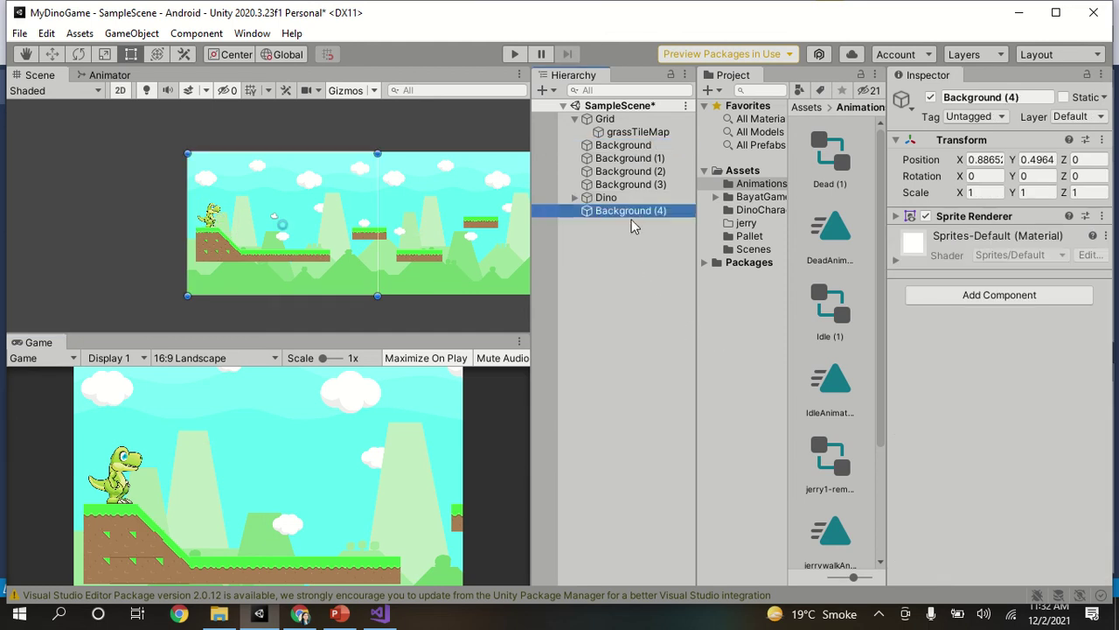
scroll(420, 175, "down", 1)
key("w")
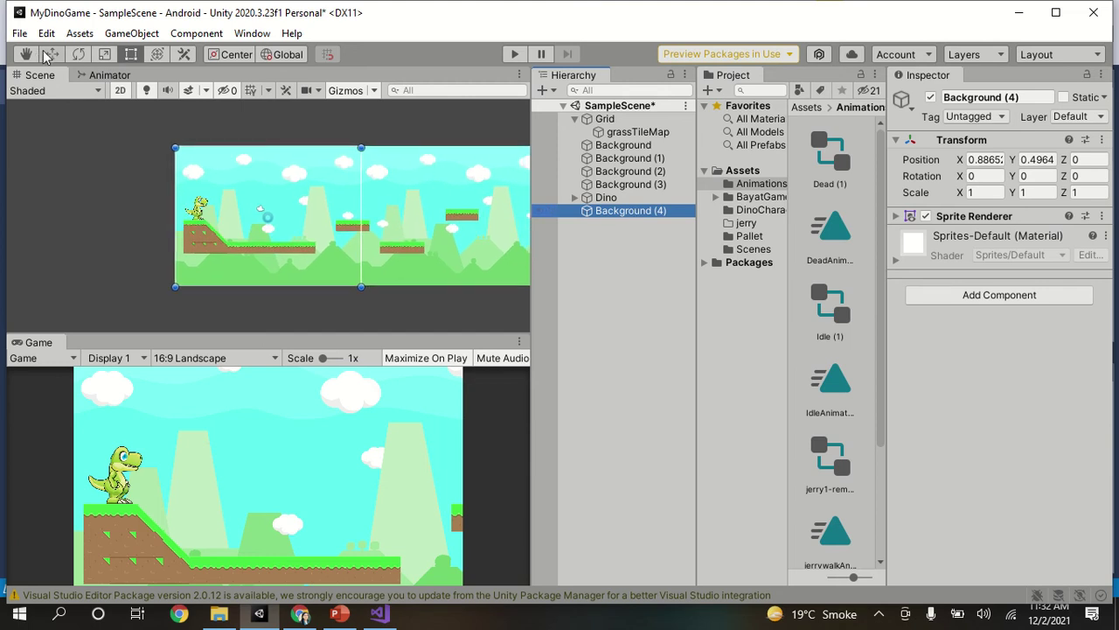
left_click_drag(268, 155, 297, 19)
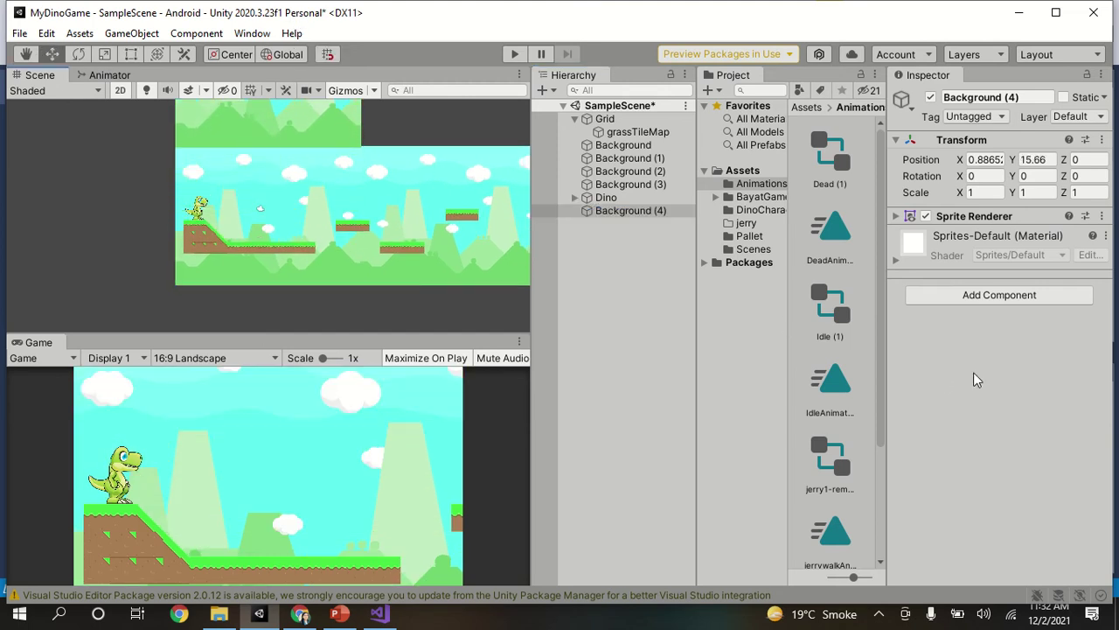
left_click(896, 216)
left_click(1060, 385)
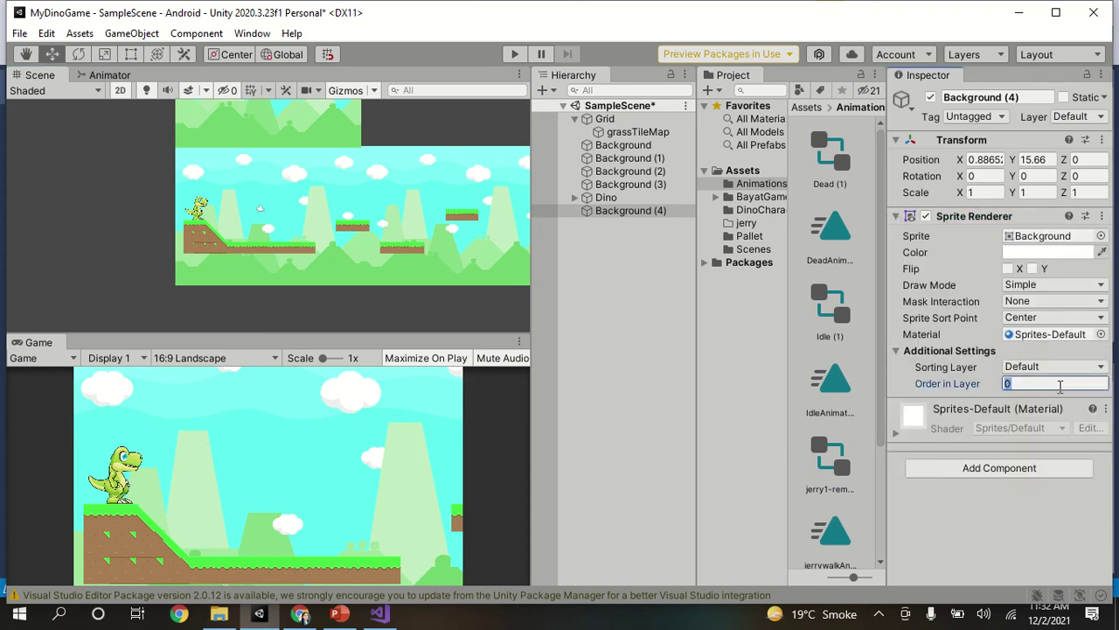
type("10")
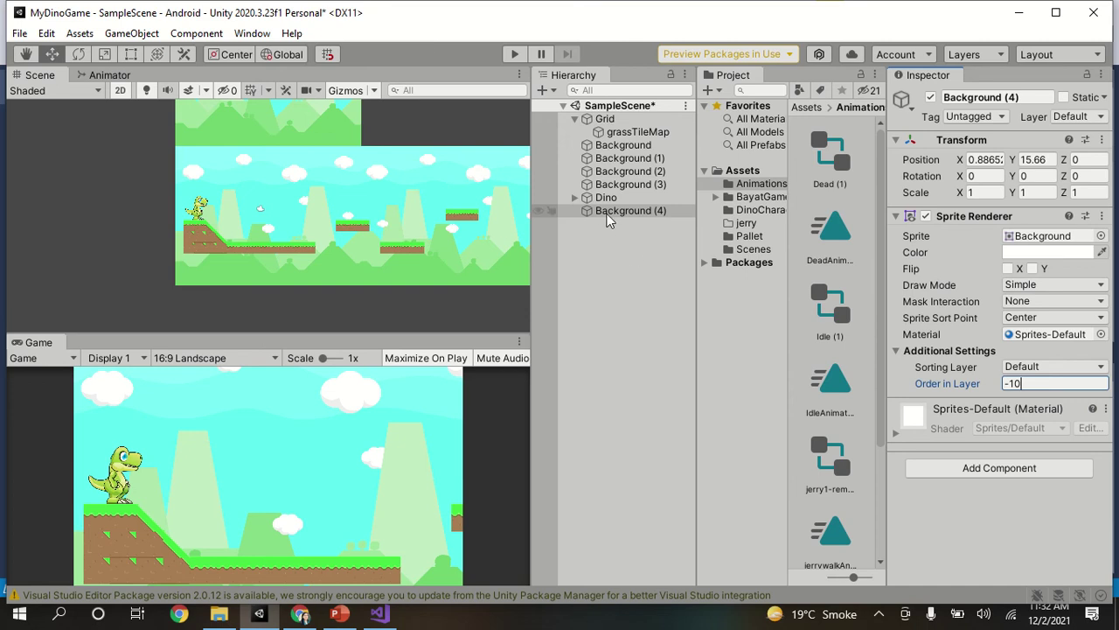
Lower the background copy to sit directly above the original at Y 7
double_click(630, 210)
left_click_drag(268, 153, 284, 233)
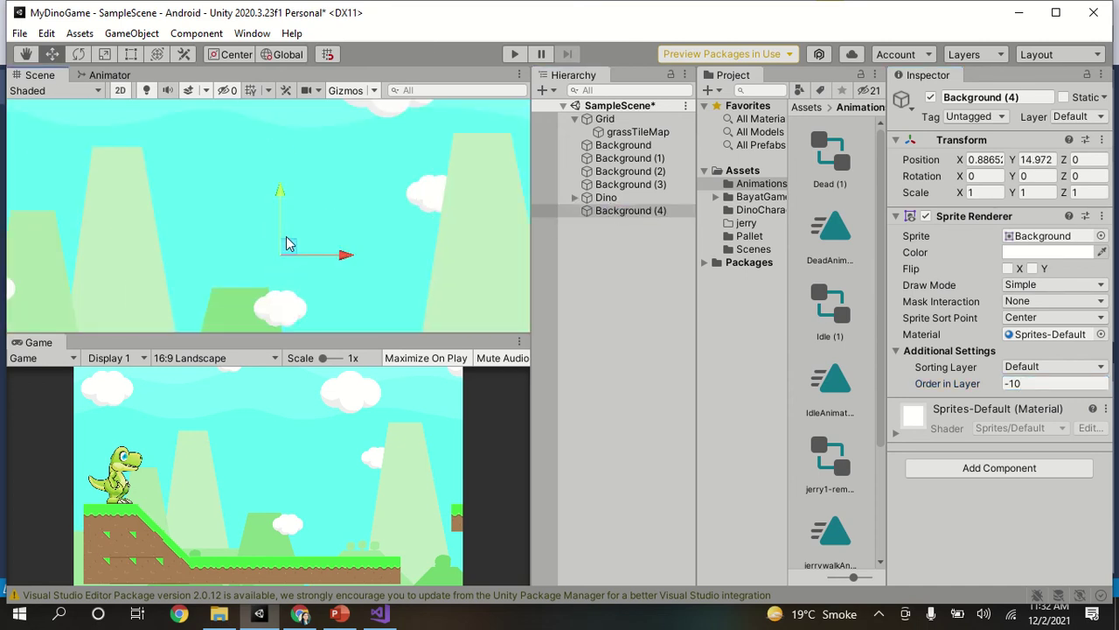
scroll(290, 244, "down", 2)
scroll(290, 244, "down", 3)
scroll(292, 244, "down", 2)
scroll(293, 244, "down", 2)
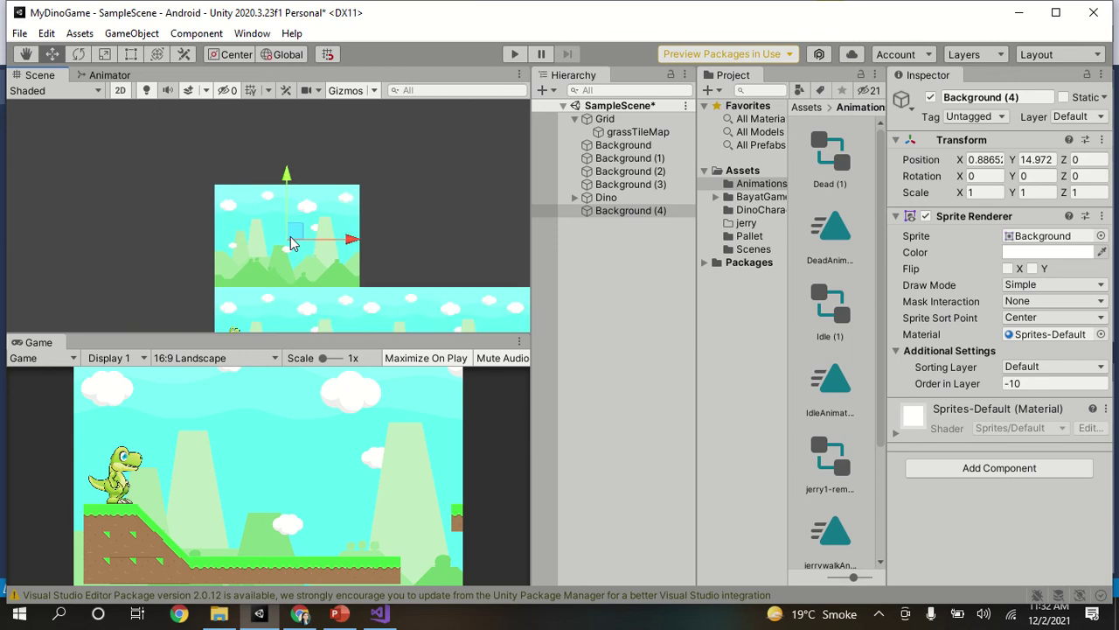
left_click_drag(286, 179, 289, 244)
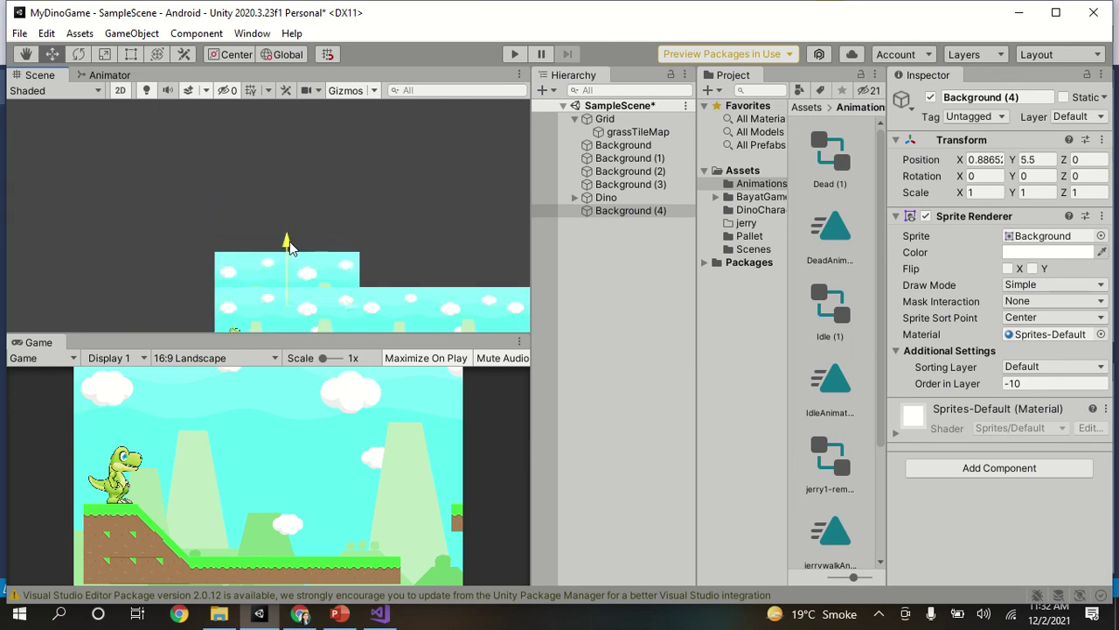
left_click_drag(290, 241, 294, 238)
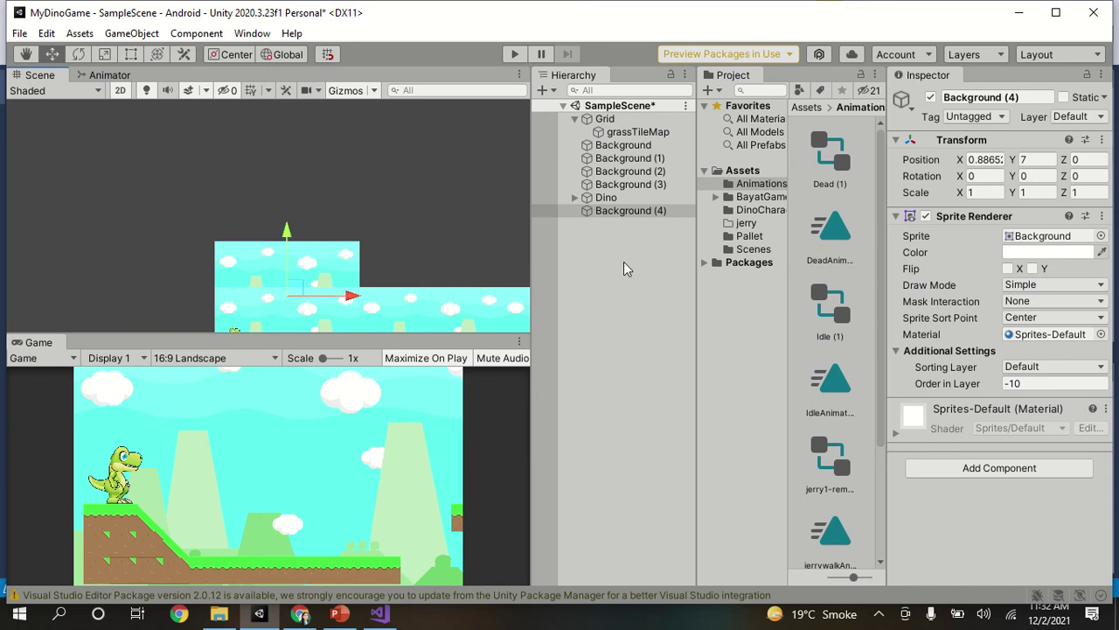
Create Background (5)–(7) copies and slide (7) and (6) right, (6) to X 41.11
key("ctrl+d")
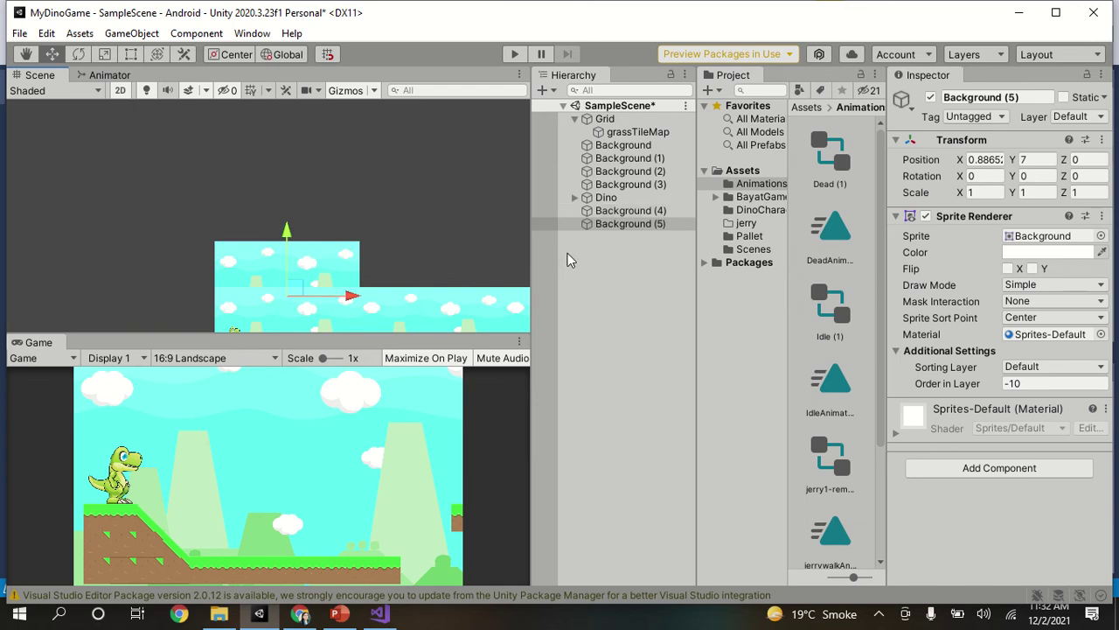
key("ctrl+d")
key("ctrl+d")
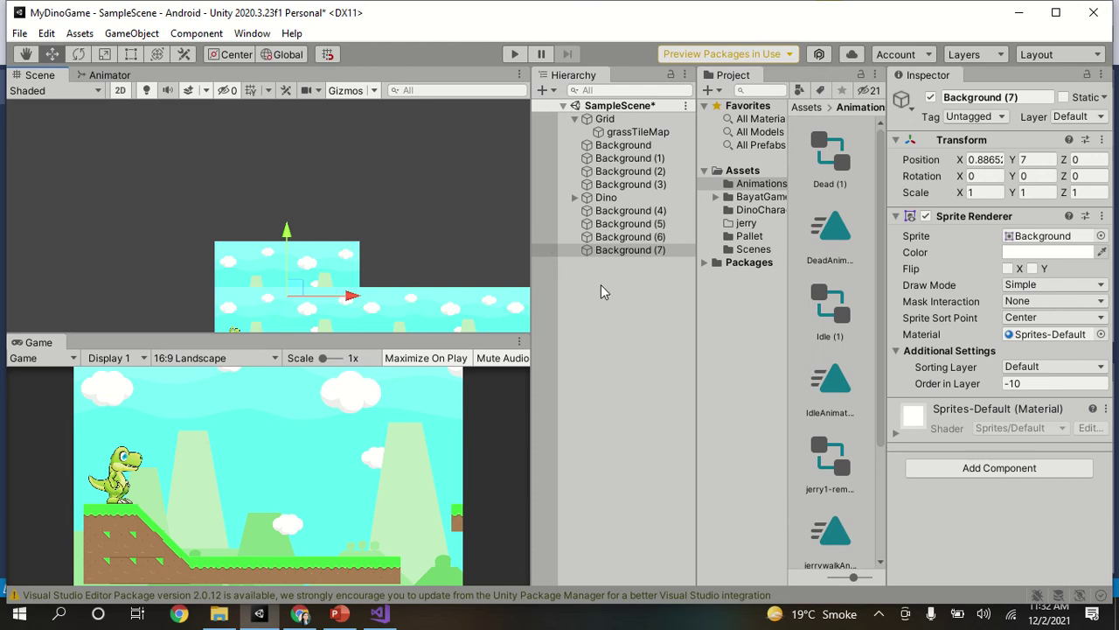
left_click_drag(350, 295, 491, 295)
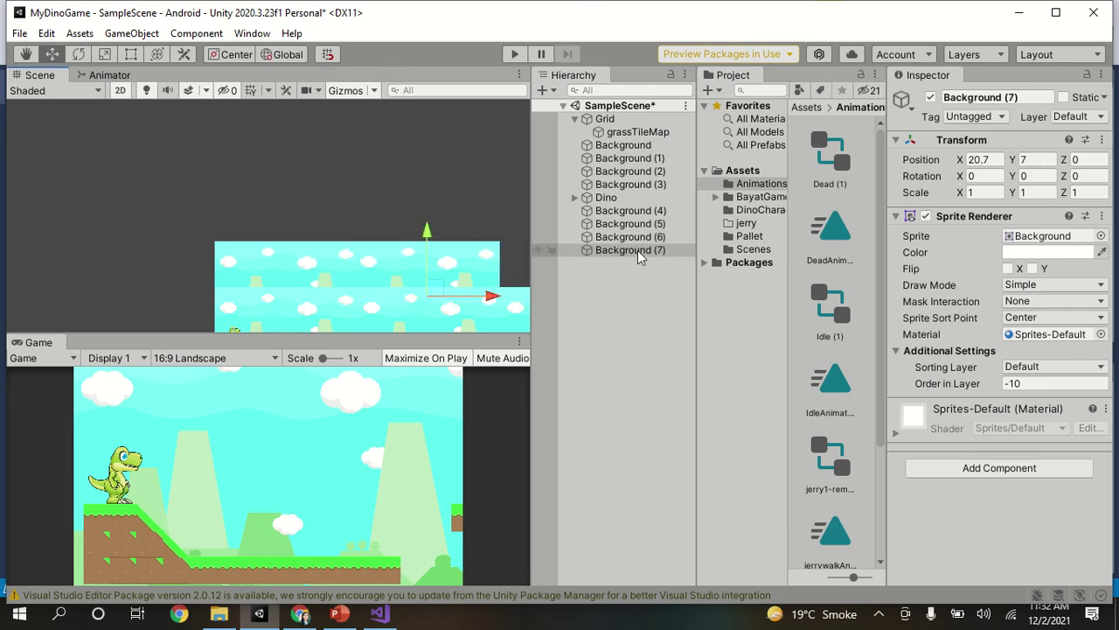
double_click(630, 237)
left_click_drag(337, 219, 660, 223)
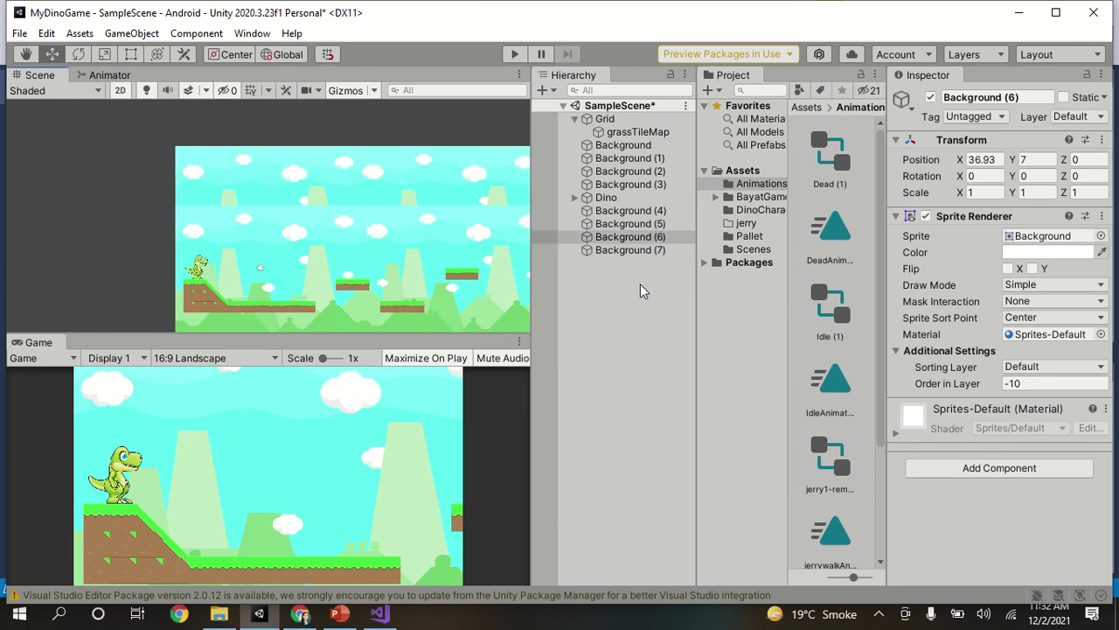
double_click(634, 237)
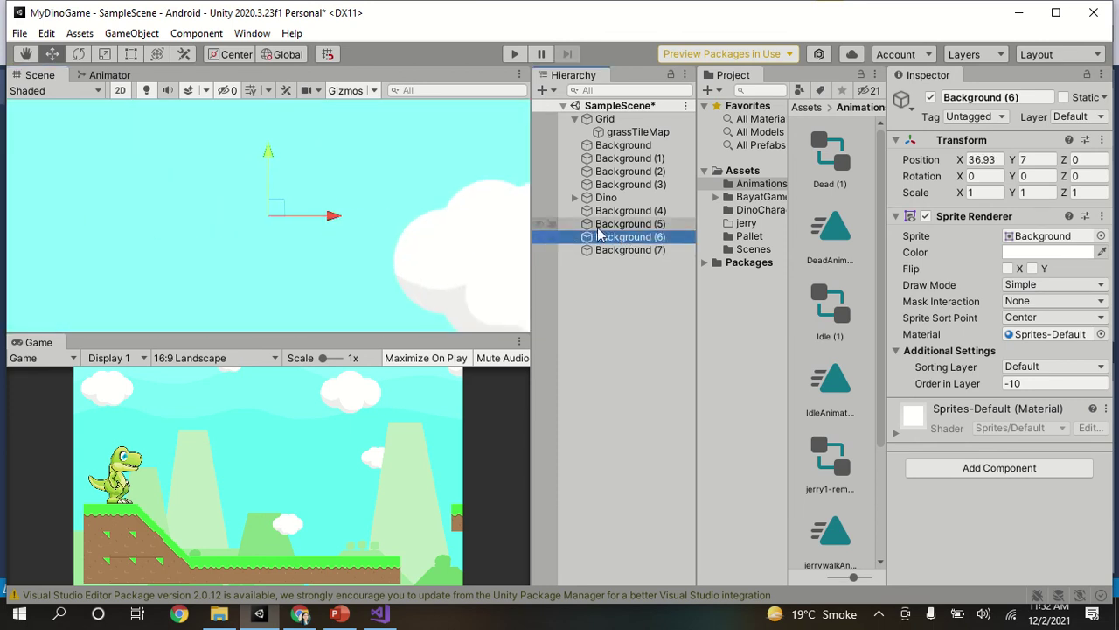
scroll(349, 219, "down", 5)
left_click(352, 218)
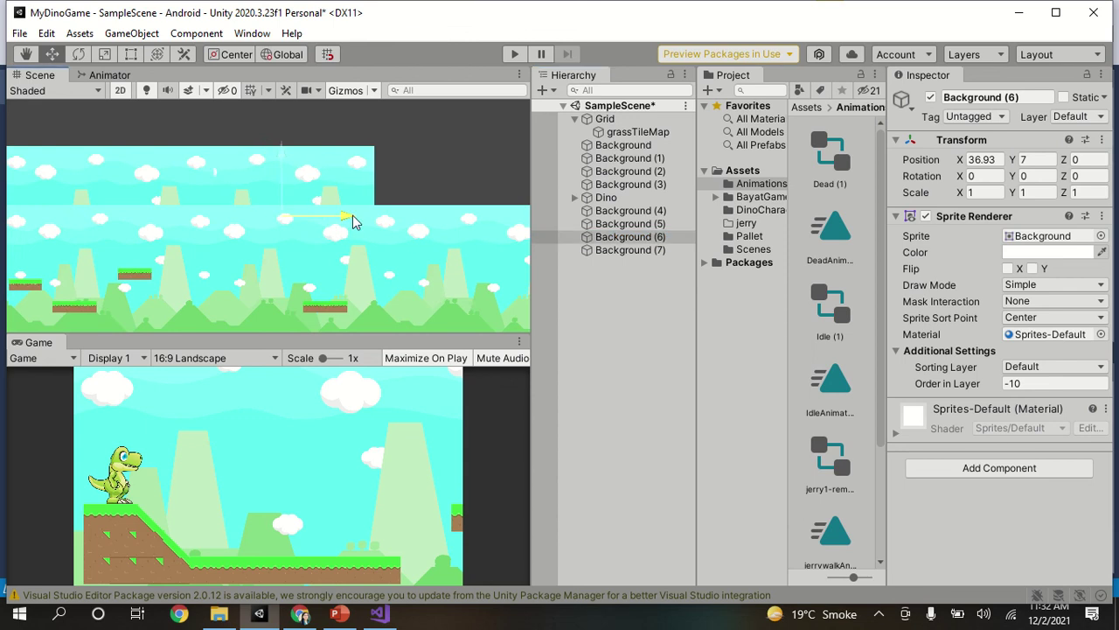
left_click_drag(352, 215, 368, 210)
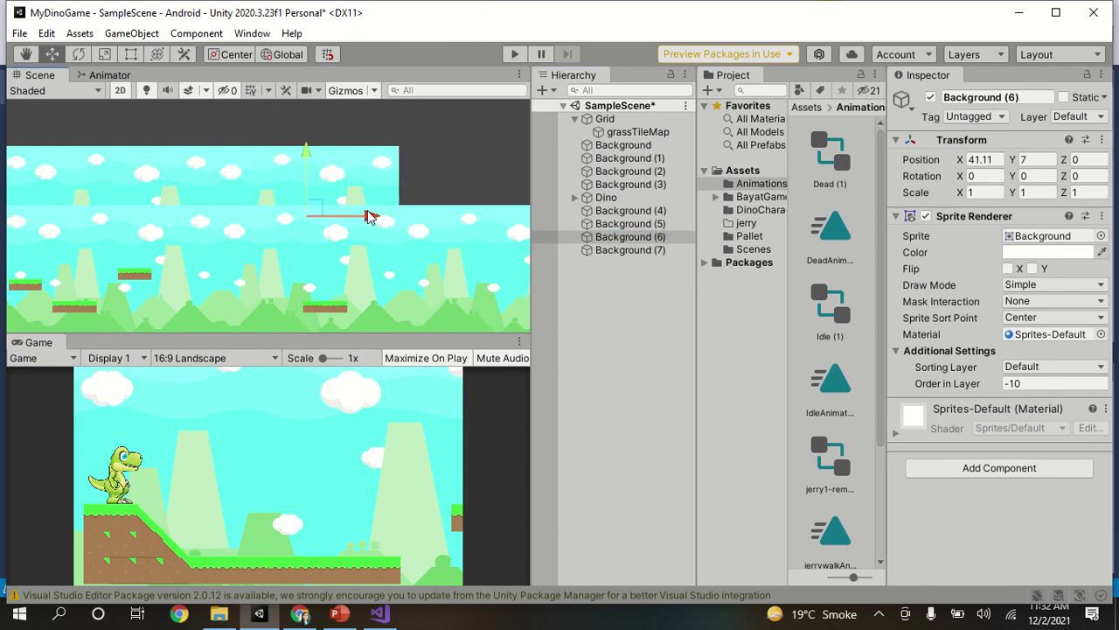
Move Background (5) to the far right end of the level at X 61.4
double_click(623, 224)
left_click(501, 220)
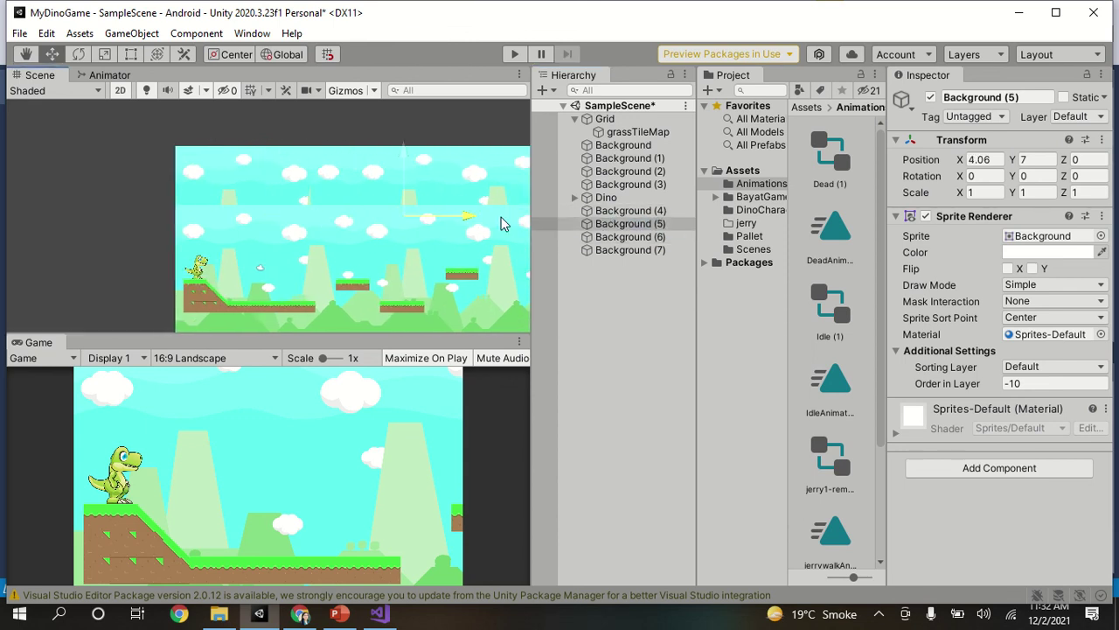
left_click_drag(501, 223, 628, 229)
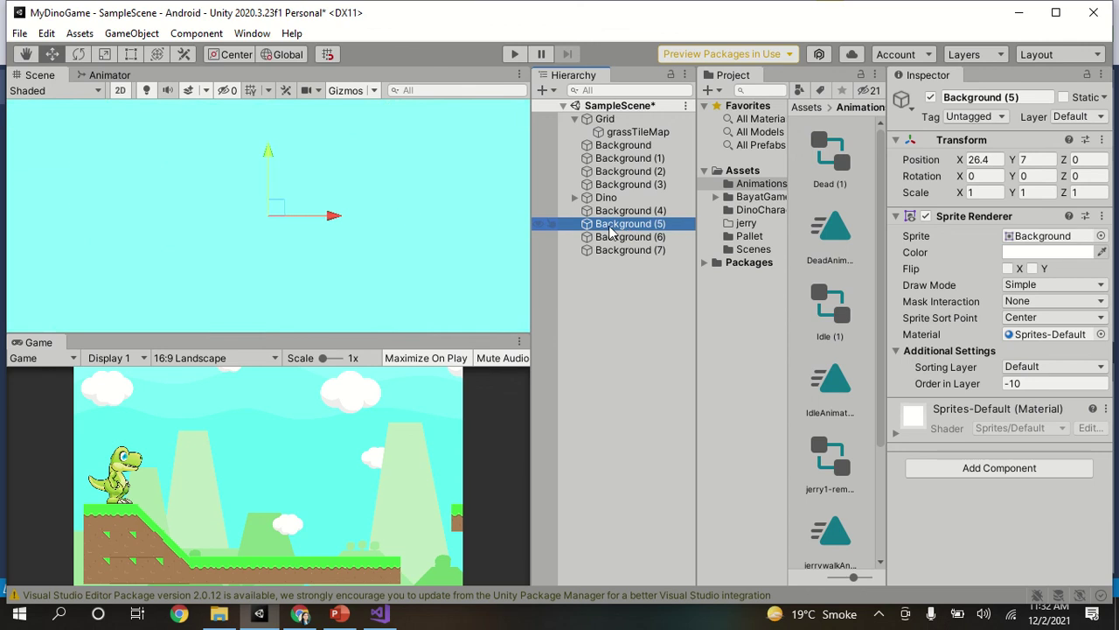
scroll(325, 215, "down", 2)
scroll(429, 233, "down", 2)
scroll(442, 232, "down", 2)
scroll(442, 231, "down", 1)
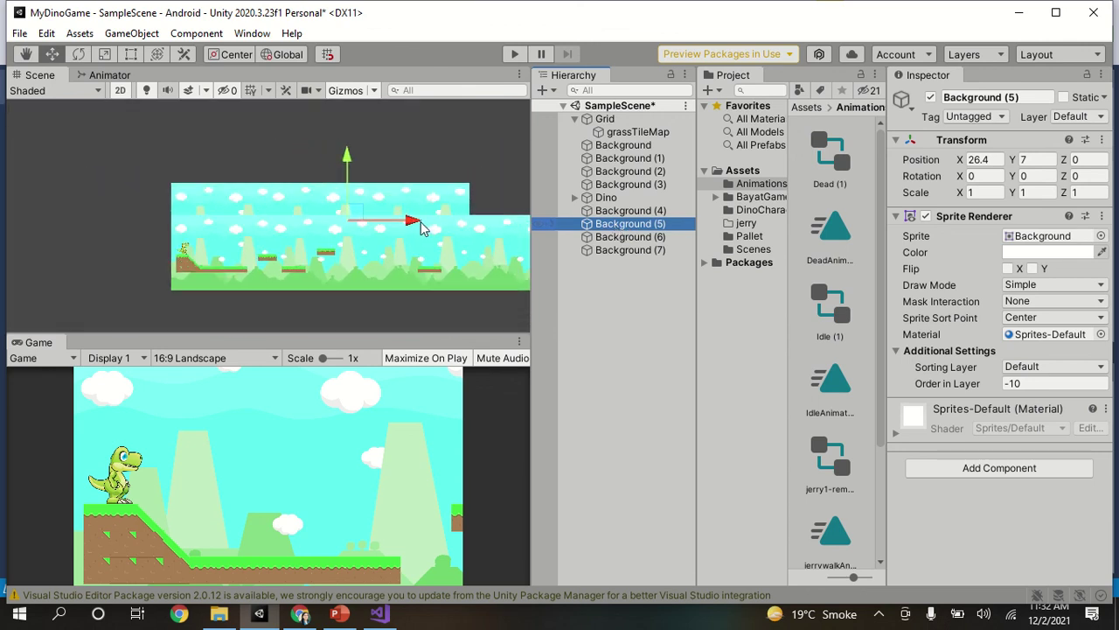
left_click_drag(420, 221, 582, 226)
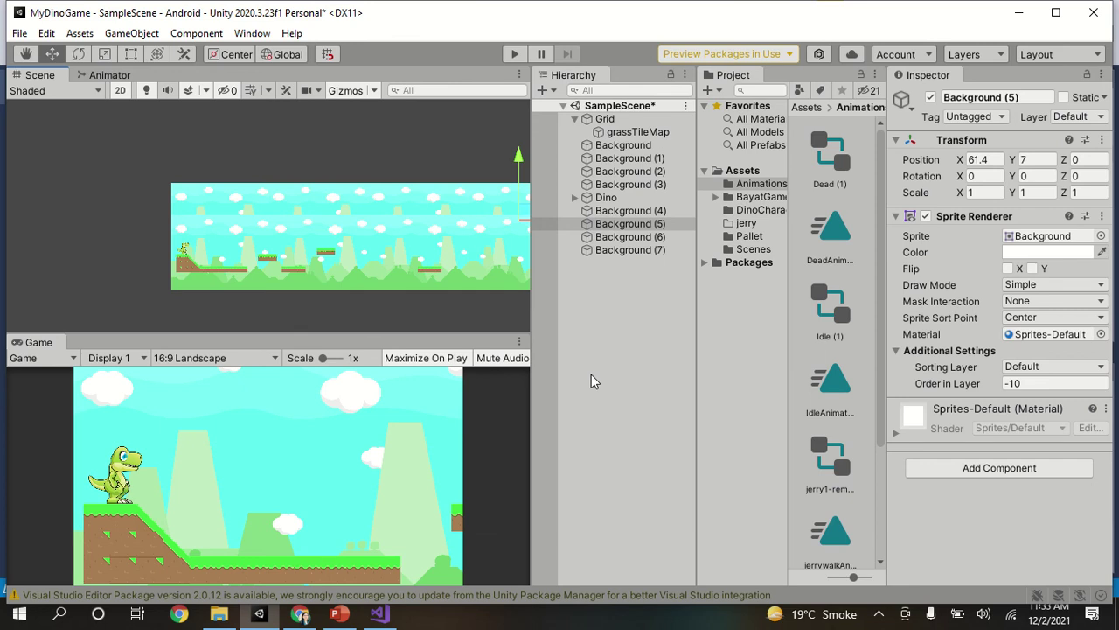
Try Order in Layer -2 on Background (4), then restore it to -10
left_click(608, 212)
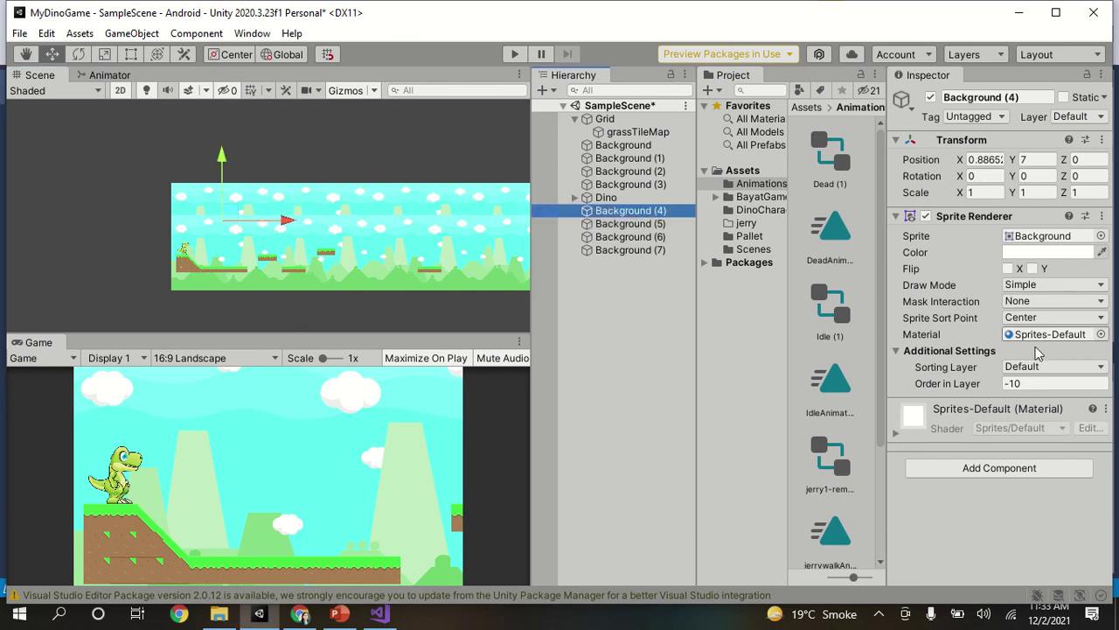
left_click(1026, 385)
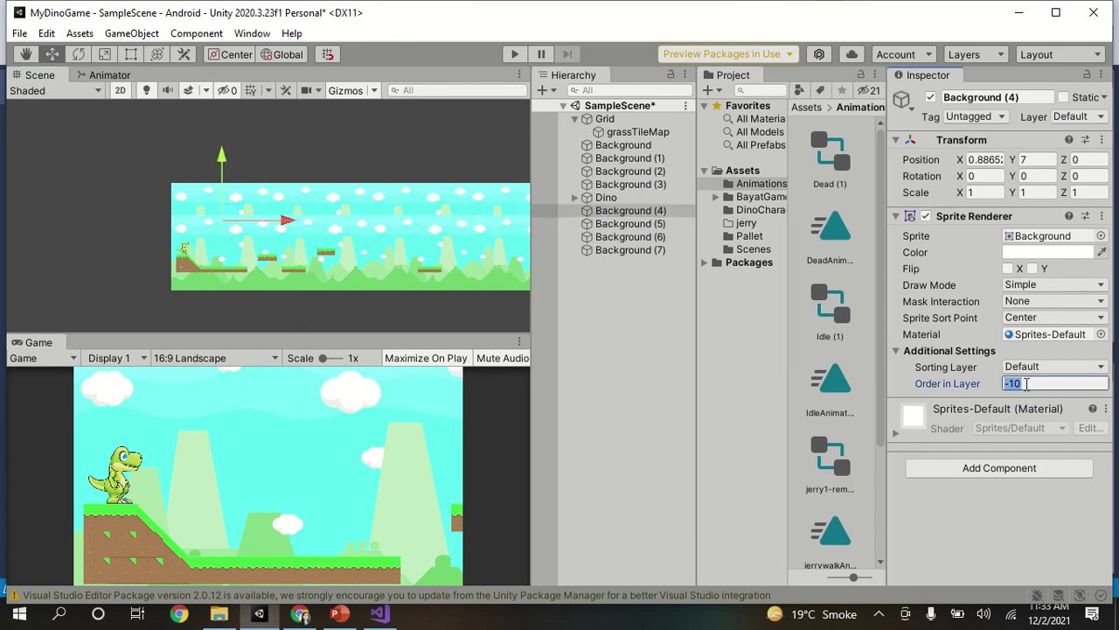
type("-")
type("2")
key("BackSpace")
type("10")
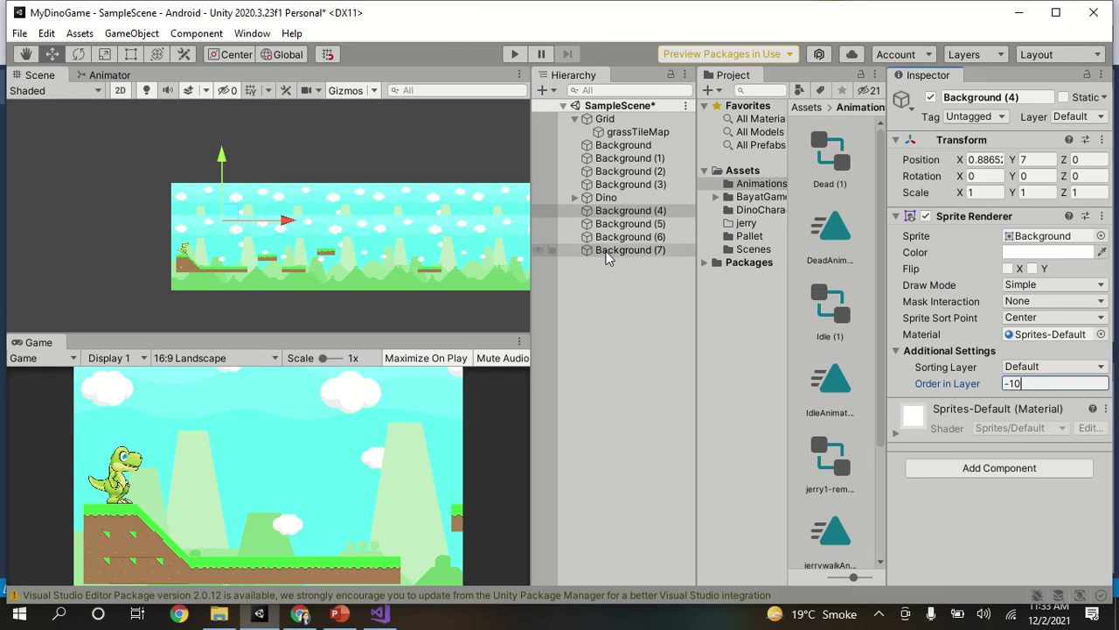
Try the original Background's Scale Y at 4 and 3, then return it to 1
left_click(623, 145)
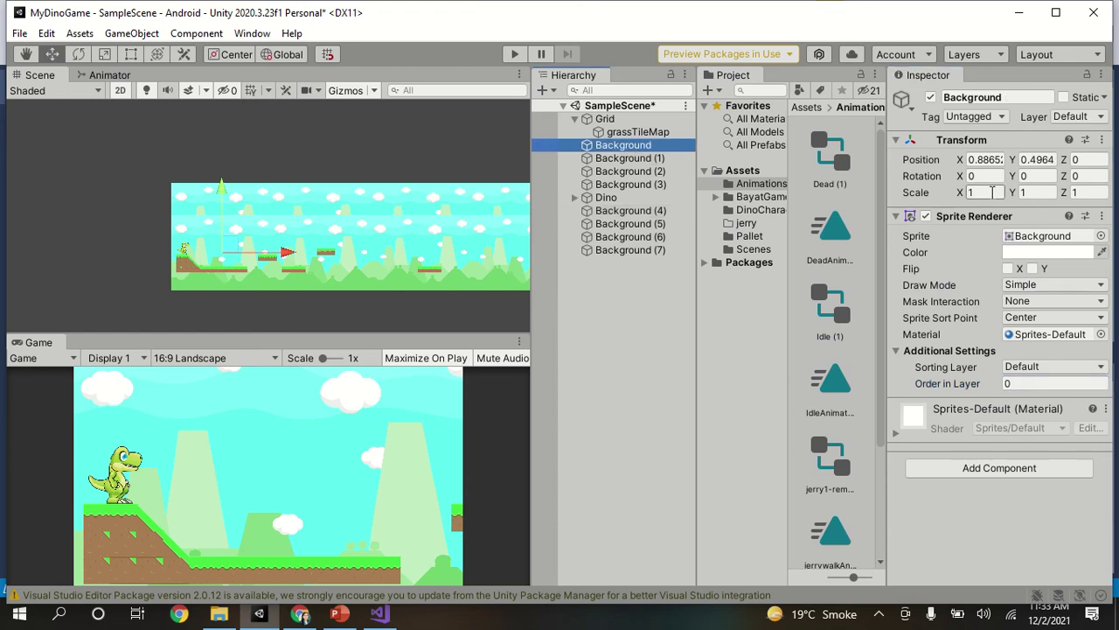
left_click(1043, 194)
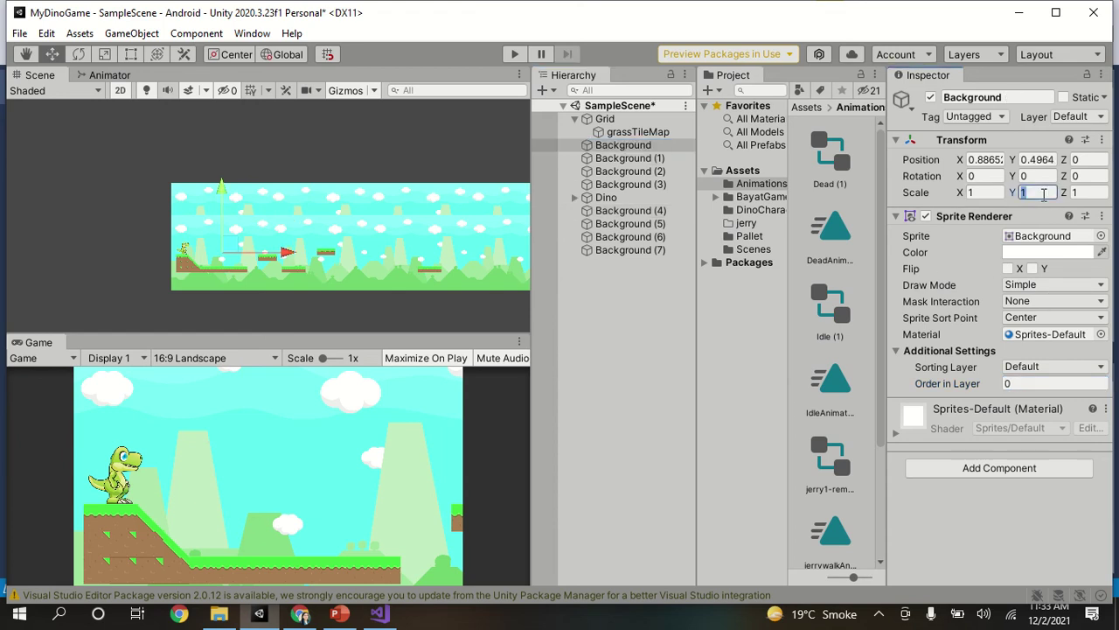
type("4")
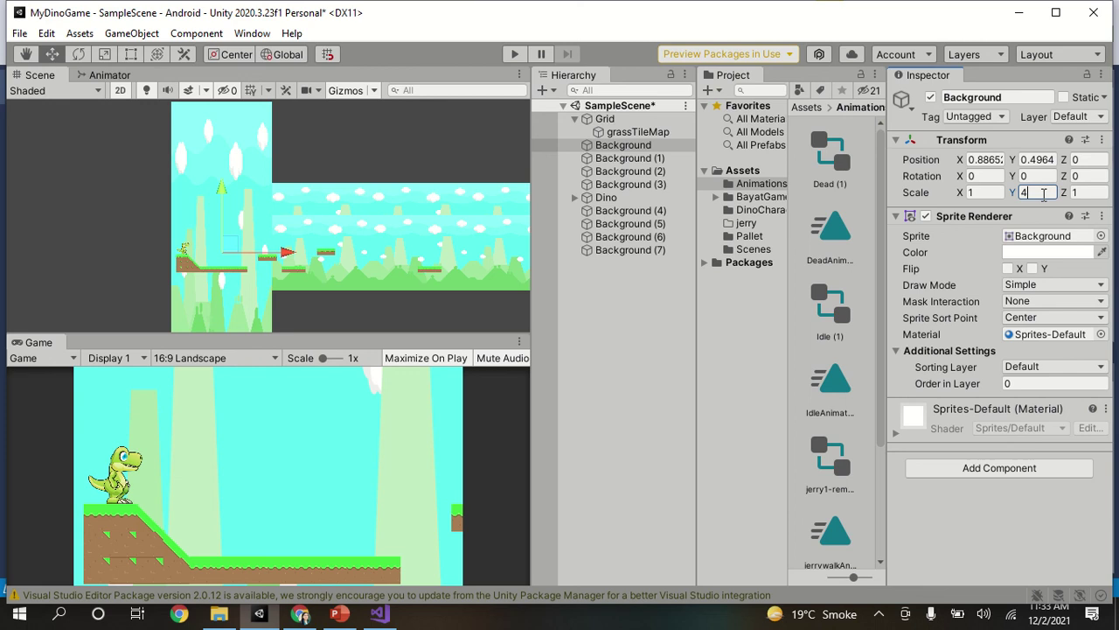
key("BackSpace")
type("2")
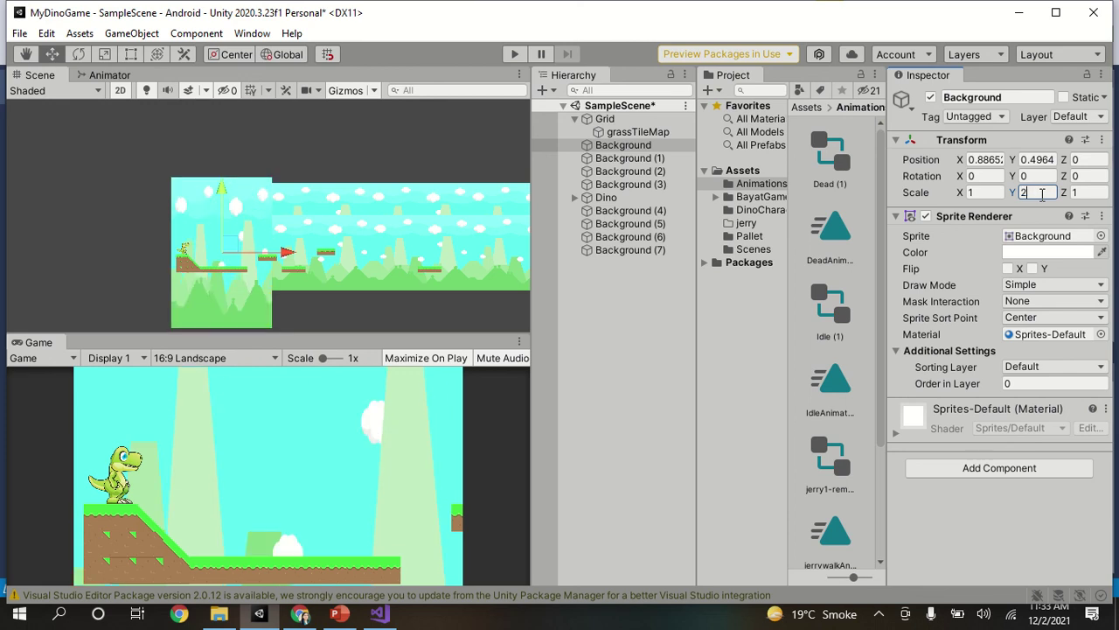
type("3")
key("BackSpace")
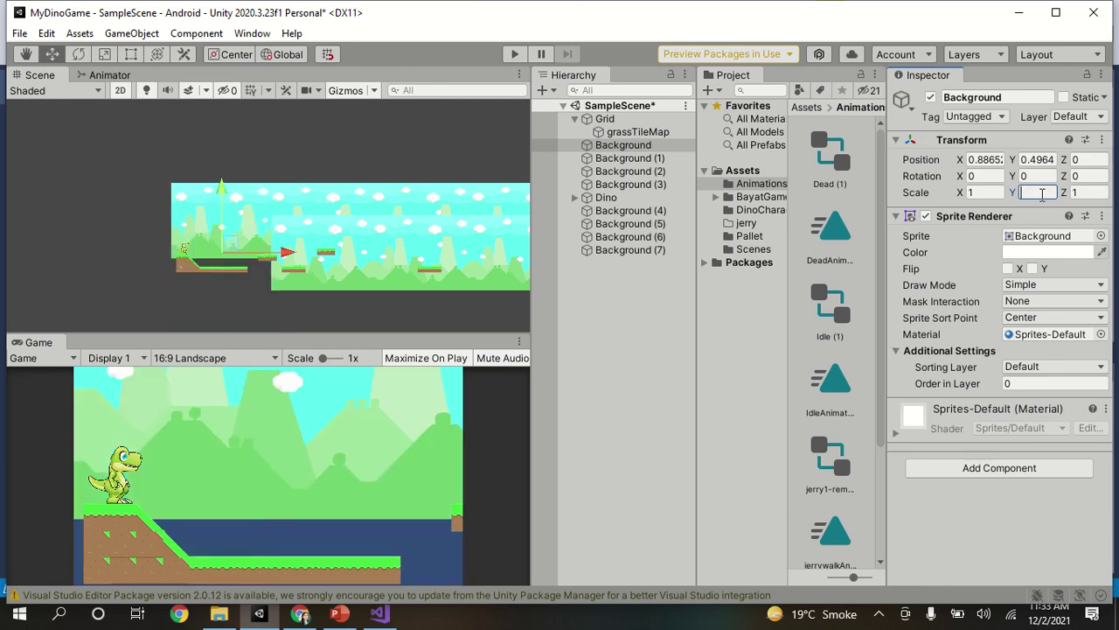
type("1")
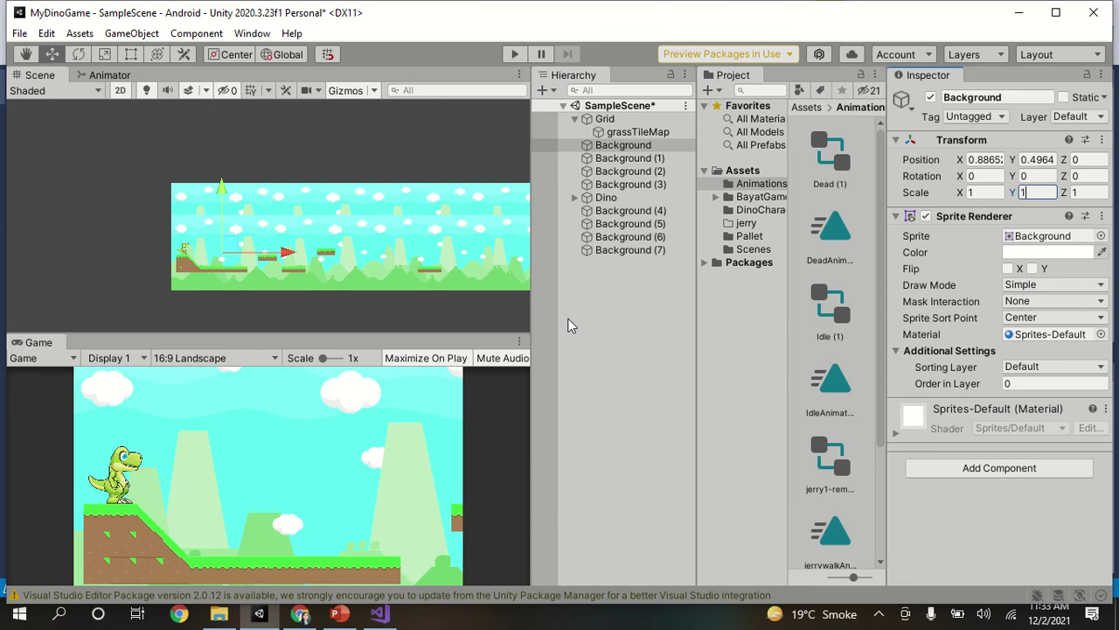
left_click(592, 317)
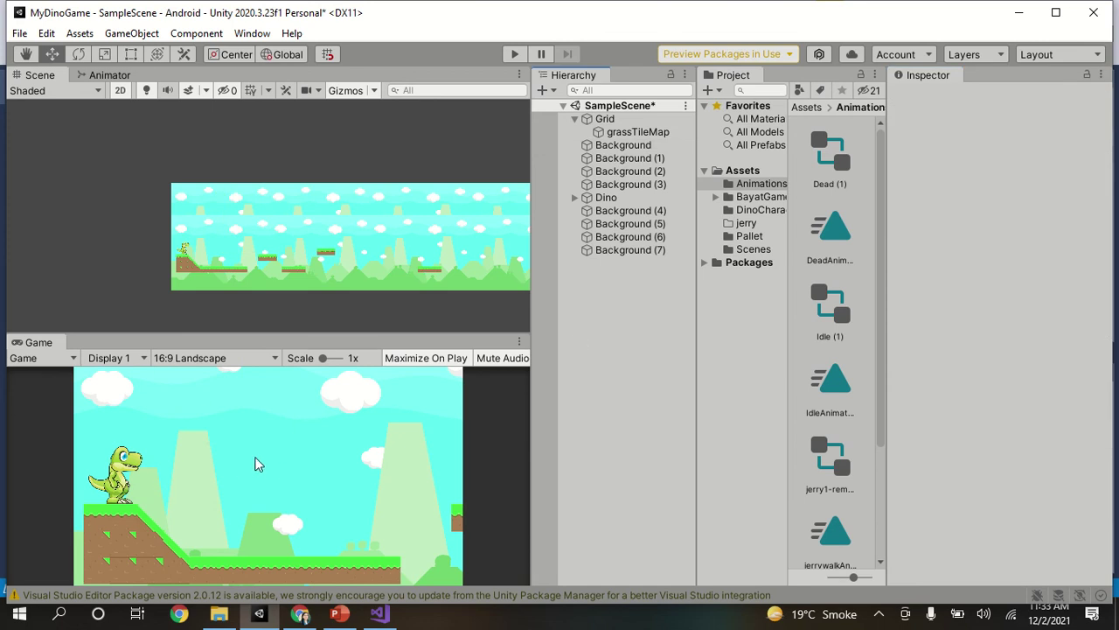
Switch the Game view to Free Aspect and back to 16:9 Landscape, then drag Dino below Background (7)
left_click(190, 359)
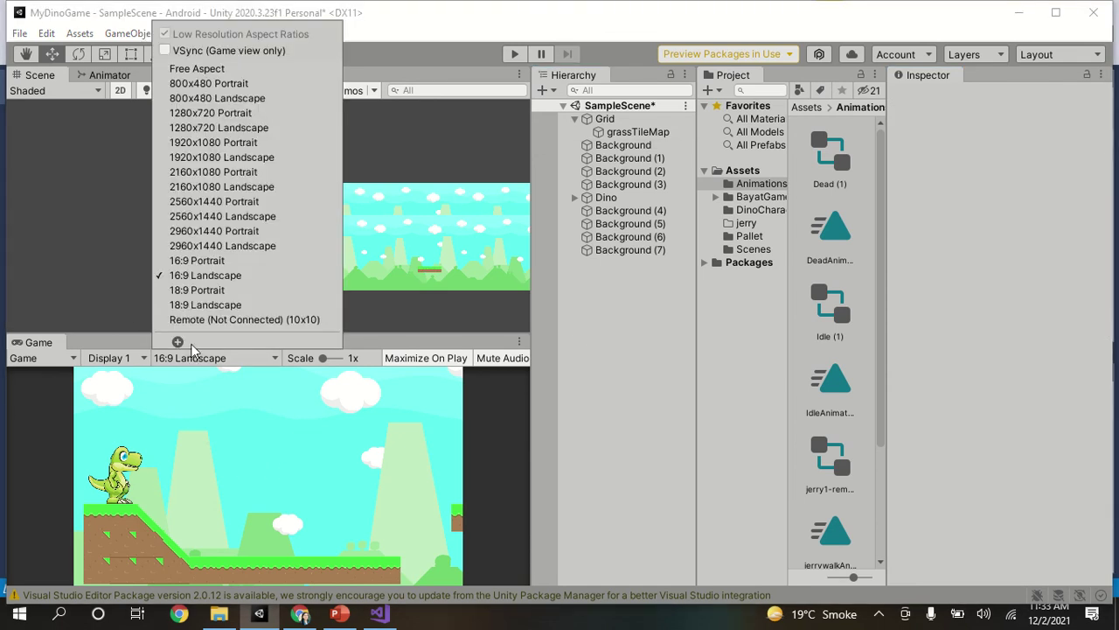
left_click(259, 66)
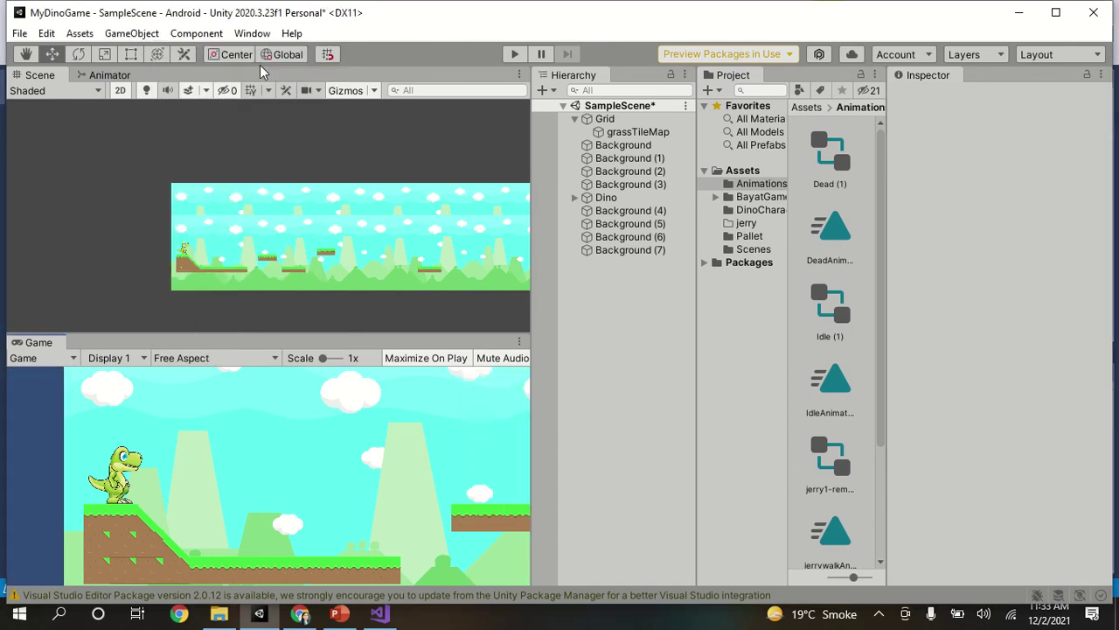
left_click(221, 361)
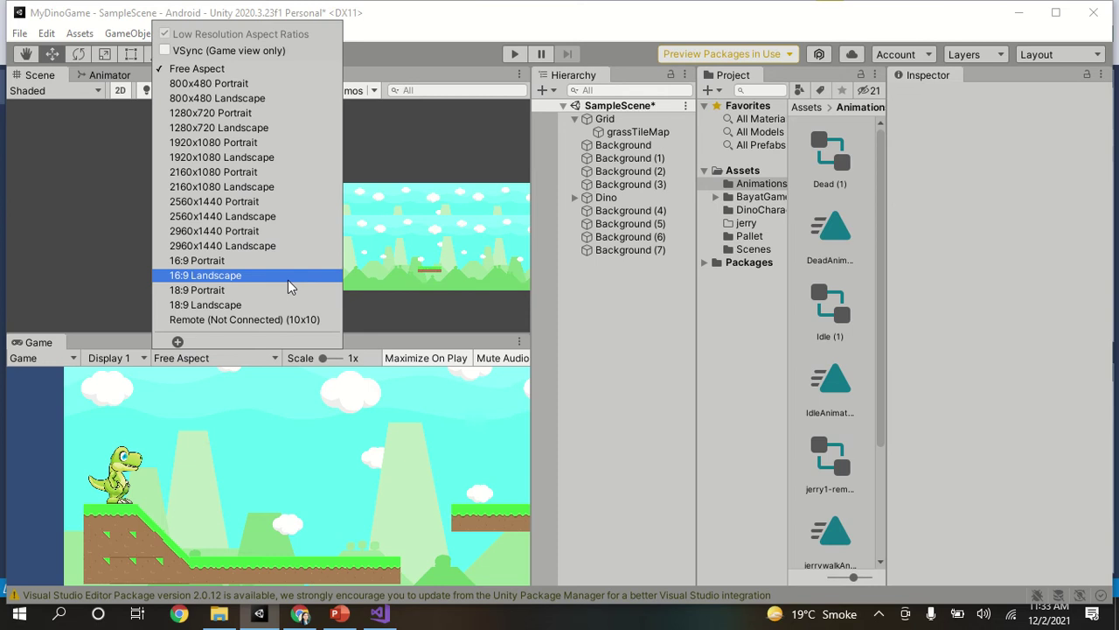
left_click(288, 281)
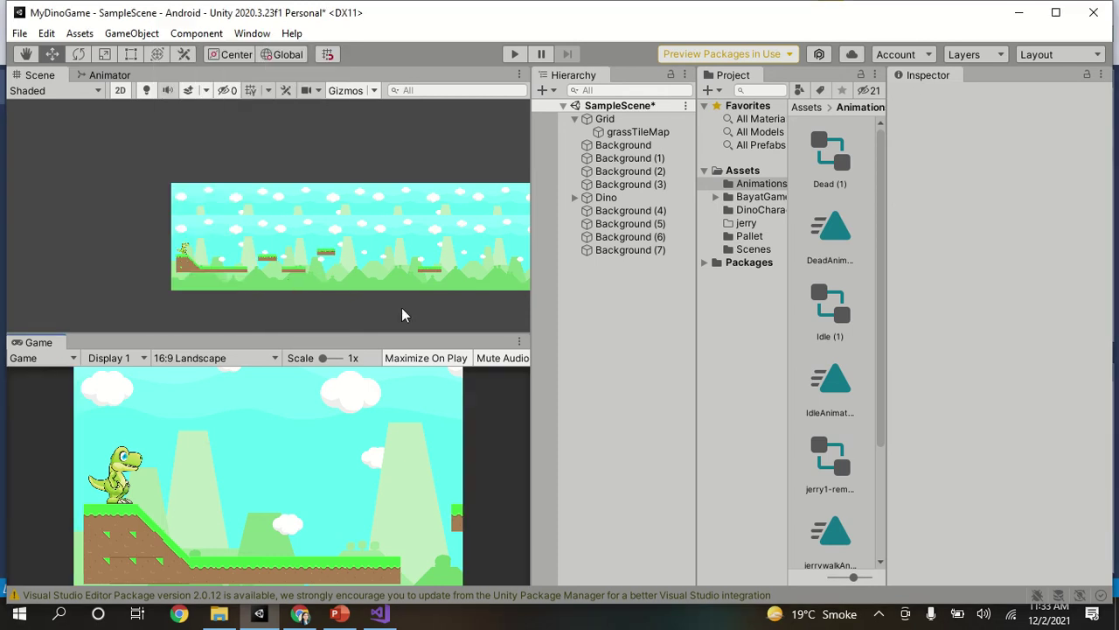
left_click(618, 429)
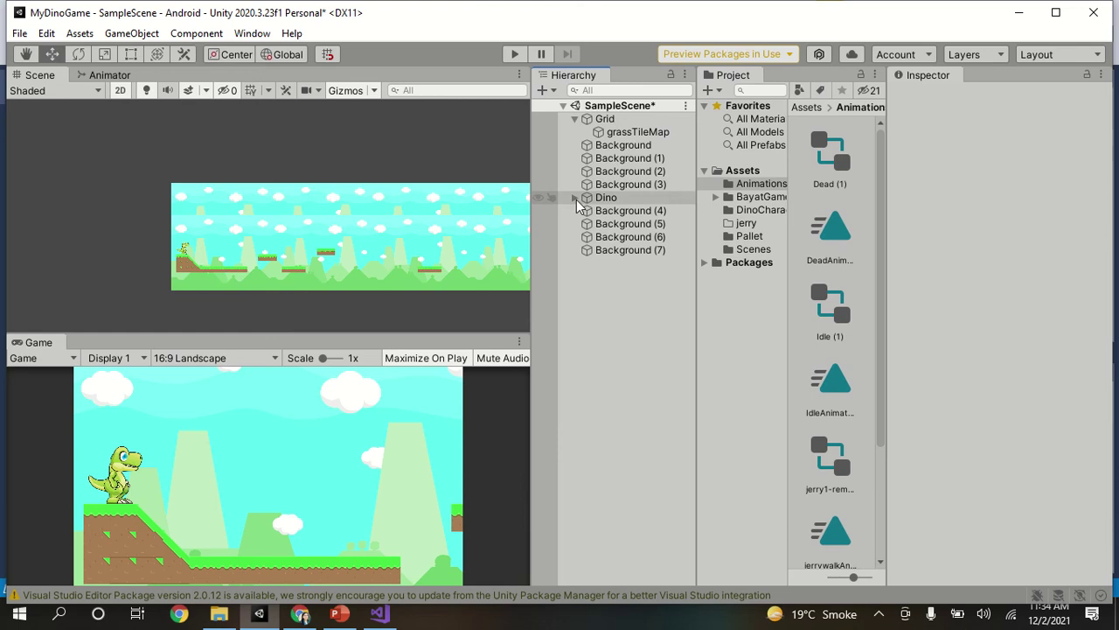
left_click_drag(601, 200, 593, 267)
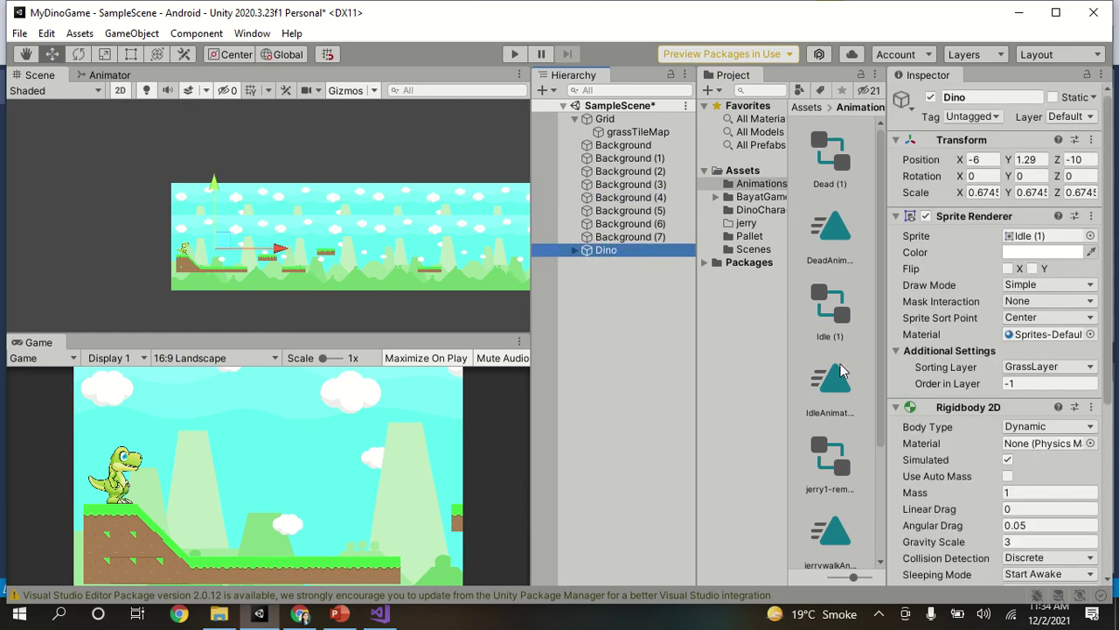
Collapse Dino's Rigidbody 2D and My Dino Move components, then open BayatGames > Enemies in Project
left_click(896, 407)
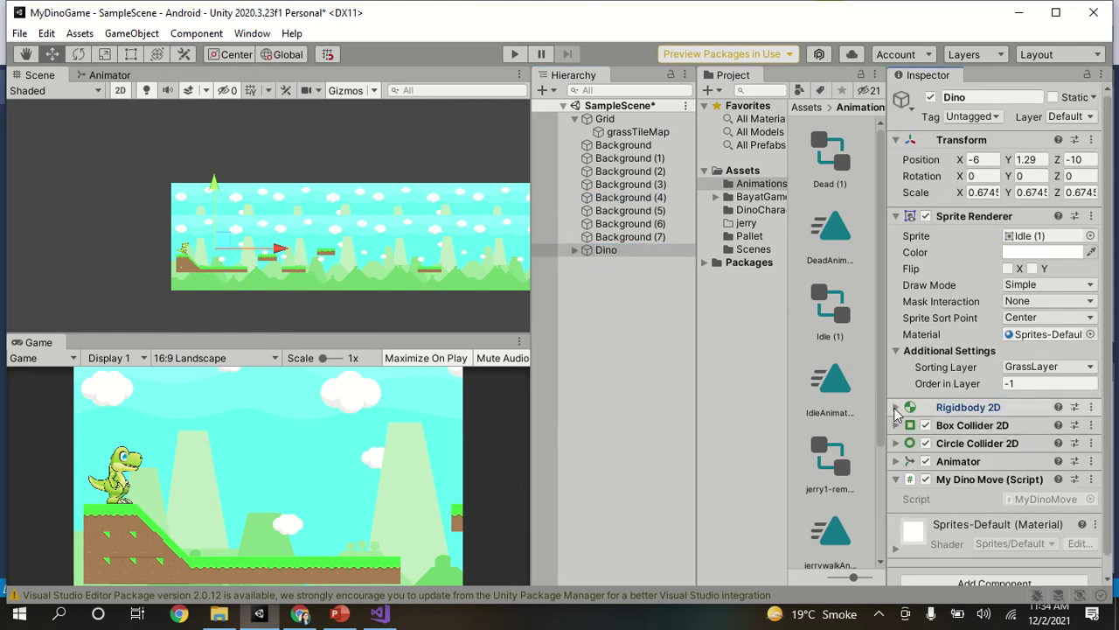
left_click(896, 480)
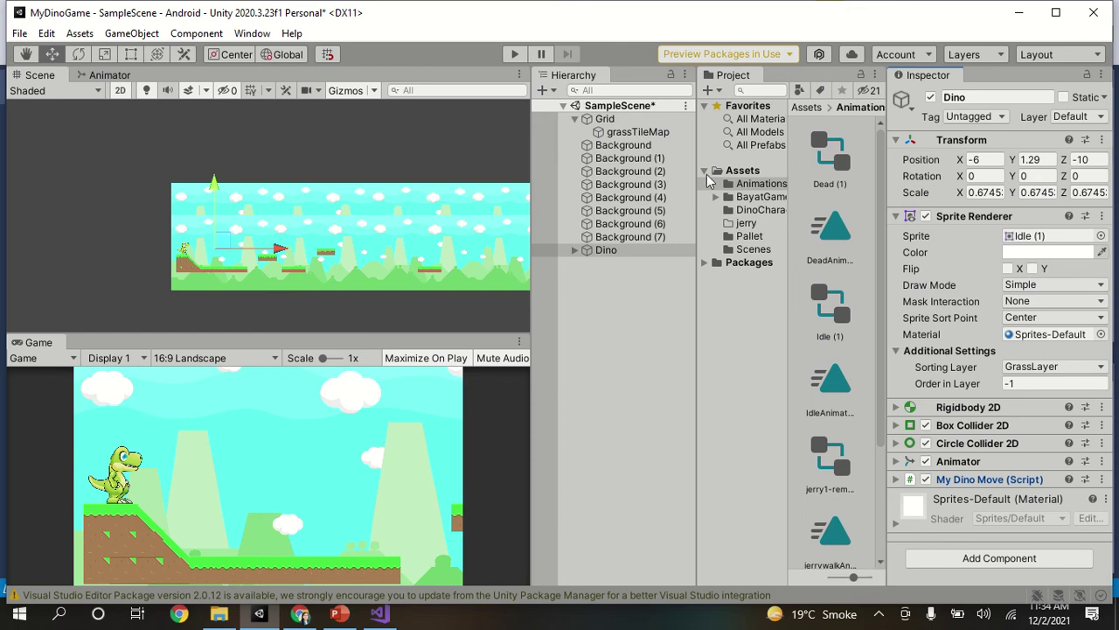
left_click(716, 198)
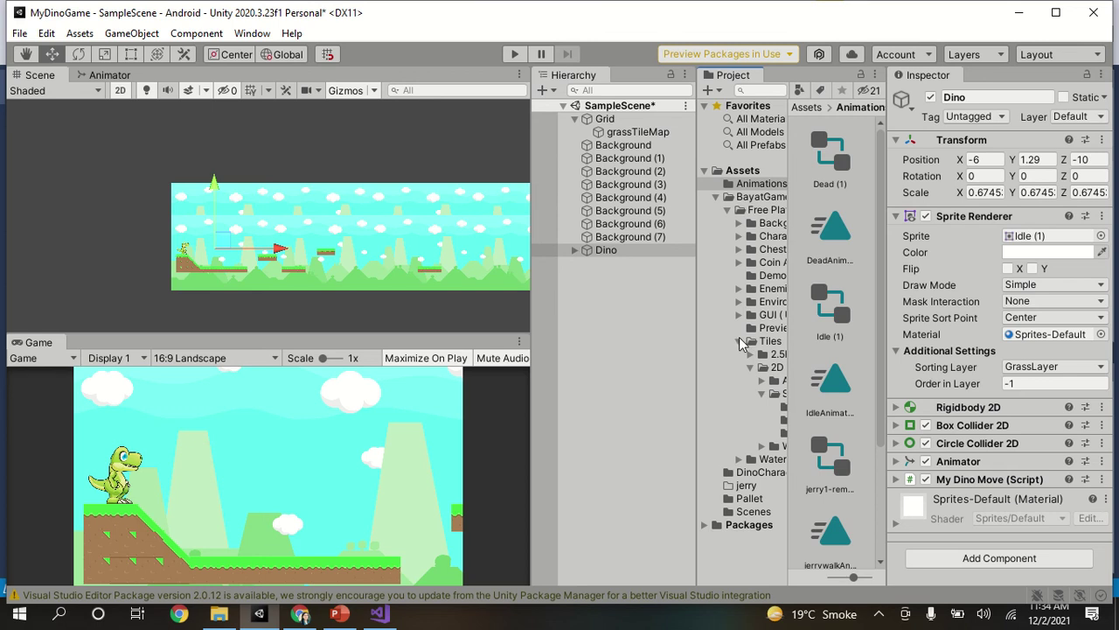
left_click(770, 291)
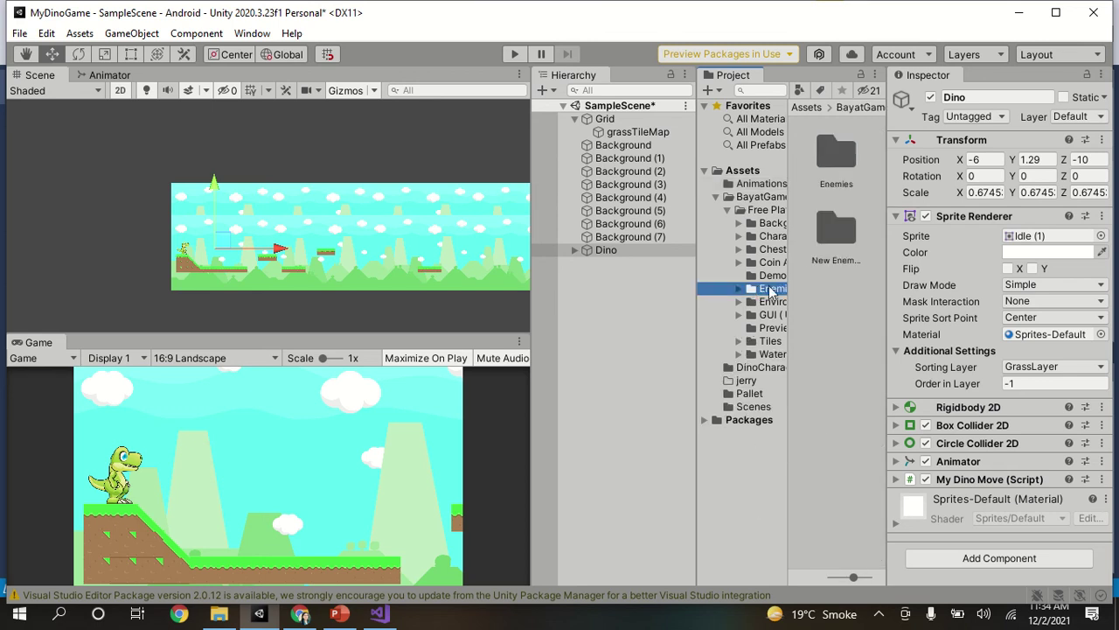
left_click(844, 287)
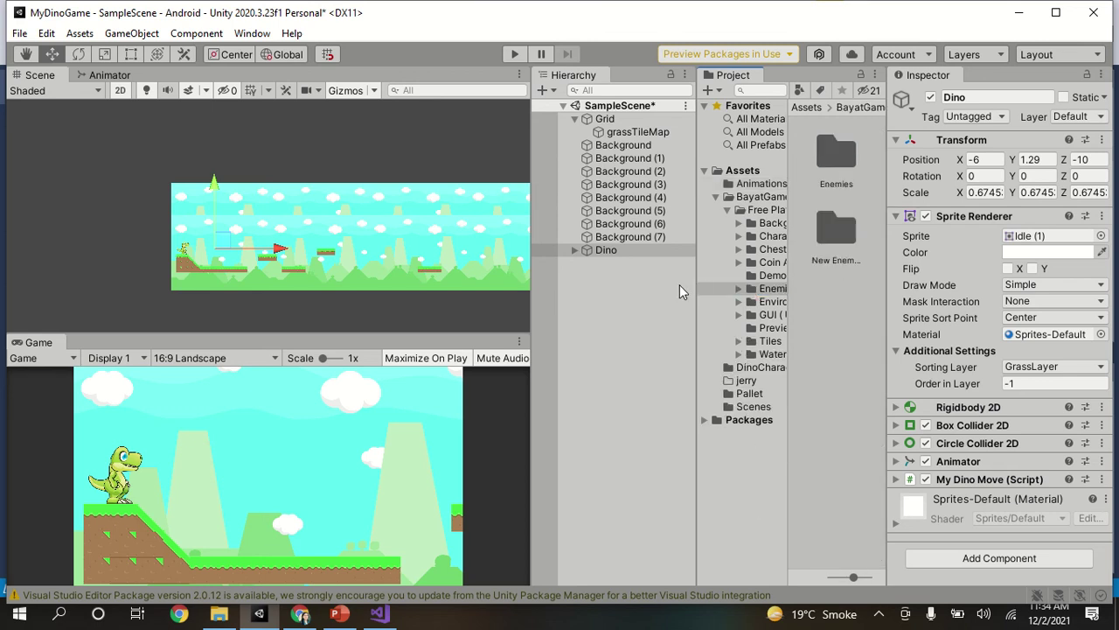
left_click_drag(696, 286, 650, 288)
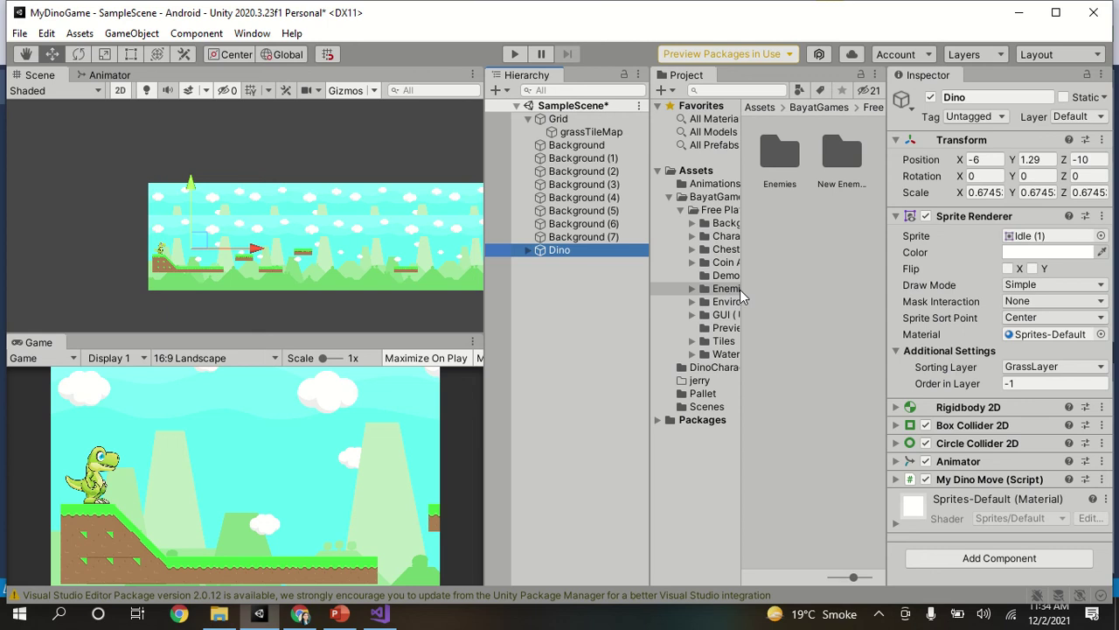
left_click_drag(744, 288, 789, 290)
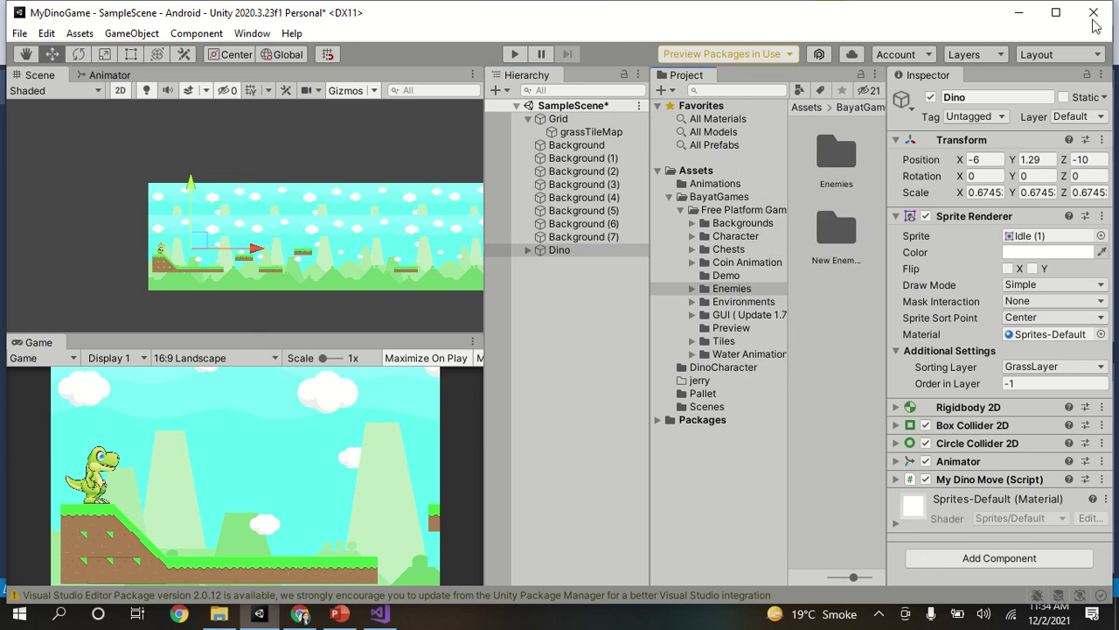
Switch the editor to the Tall layout, widen the panels, and expand SampleScene
left_click(1073, 55)
left_click(1033, 130)
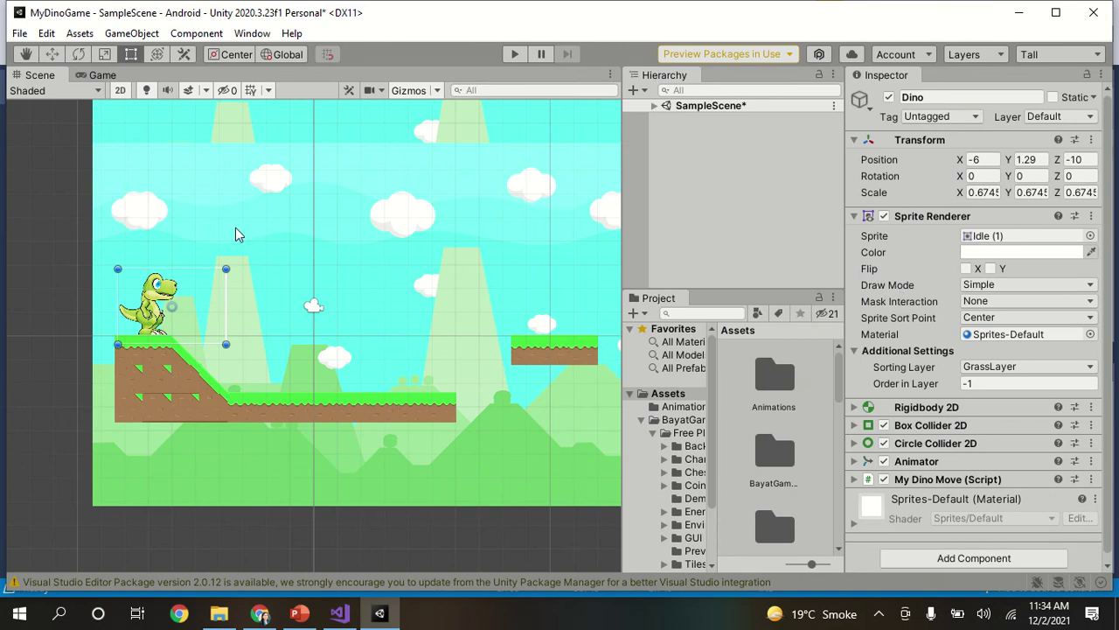
left_click_drag(623, 194, 741, 193)
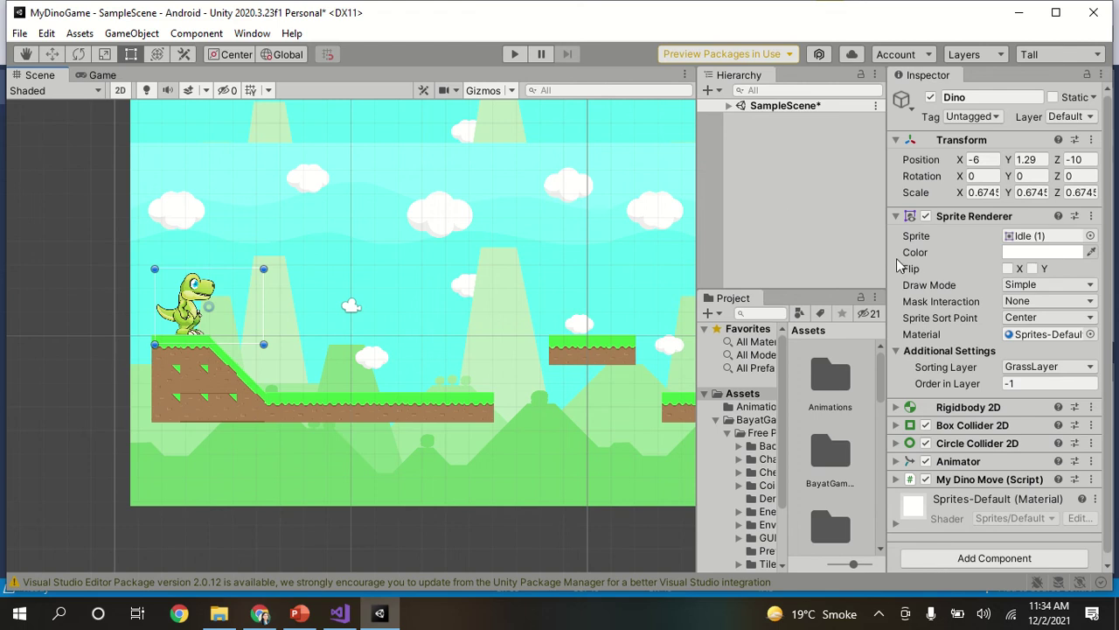
left_click(729, 105)
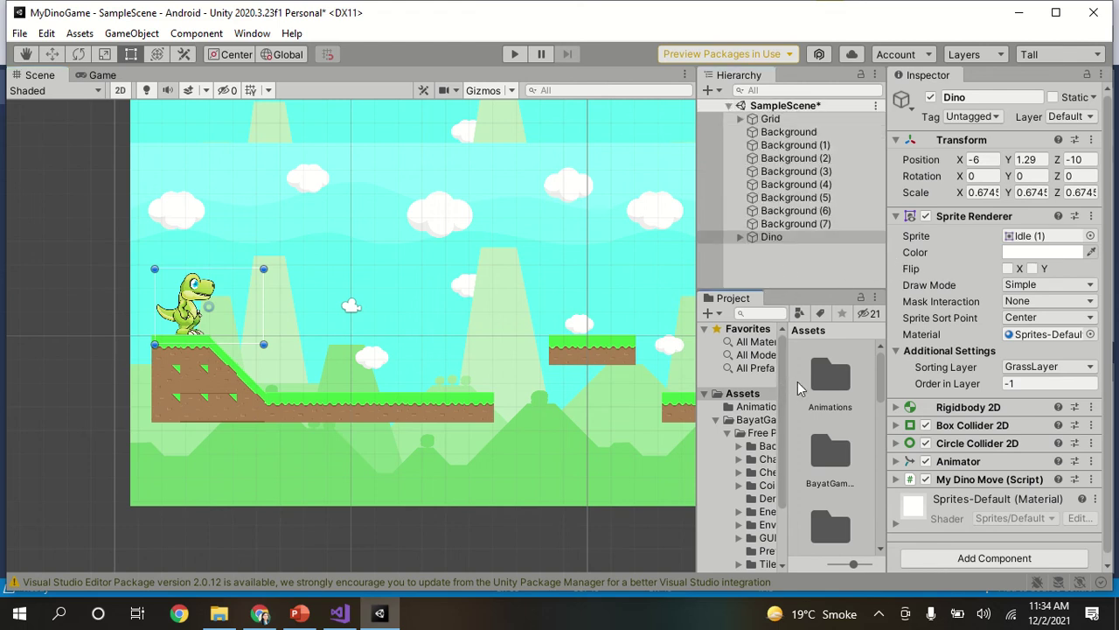
left_click_drag(697, 393, 592, 392)
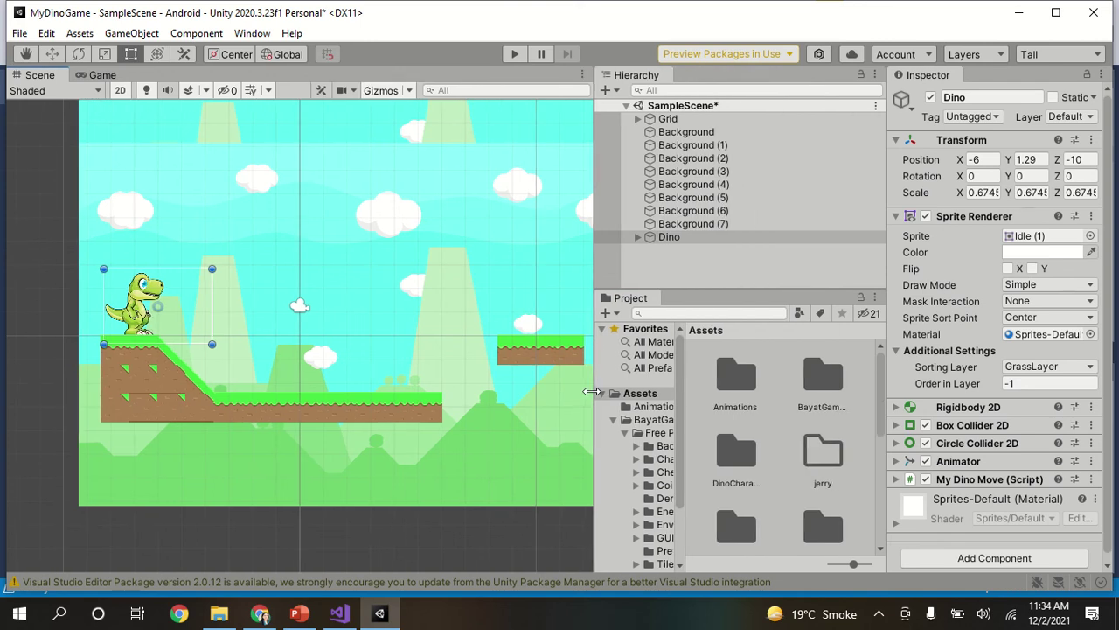
left_click_drag(682, 437, 785, 442)
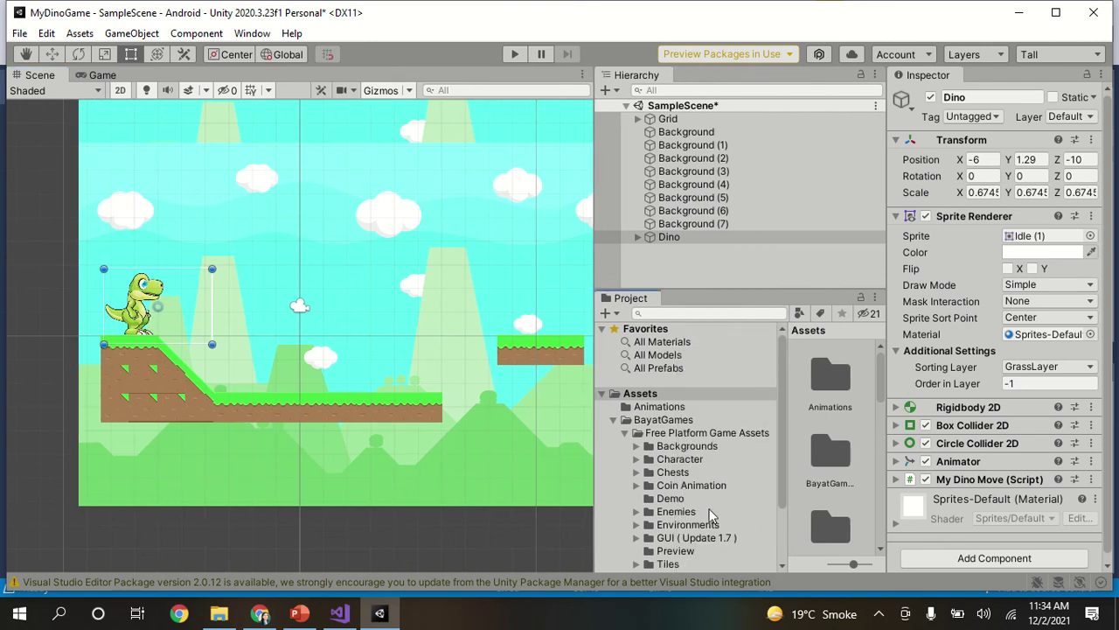
Open Enemies > png > 512x512 and scroll the grid to the Saw sprite
scroll(709, 516, "down", 3)
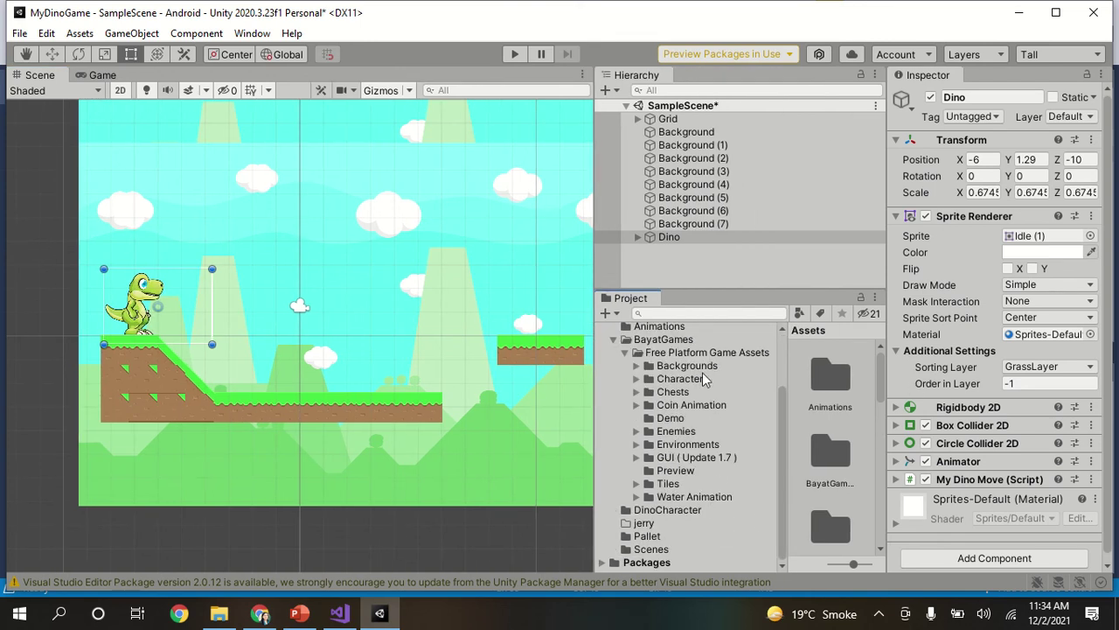
left_click(694, 437)
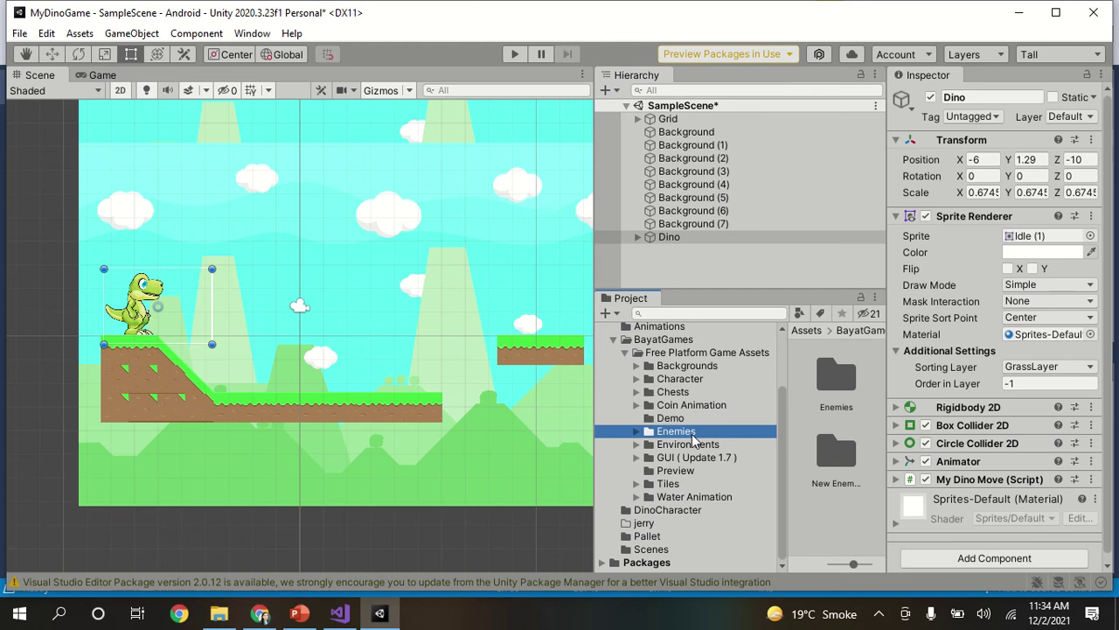
double_click(846, 378)
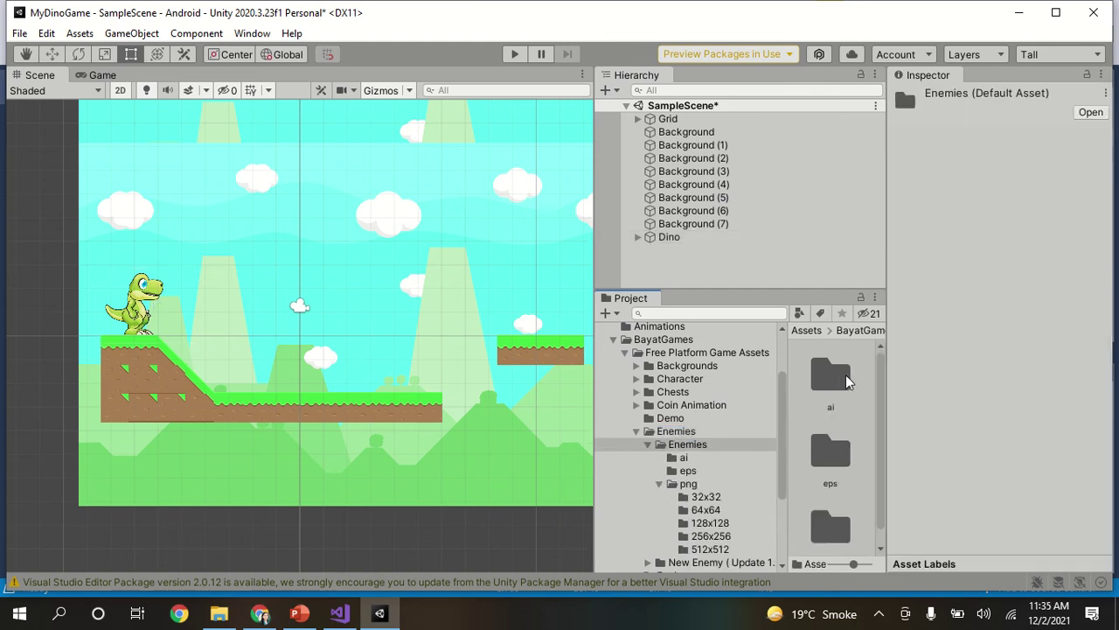
double_click(829, 516)
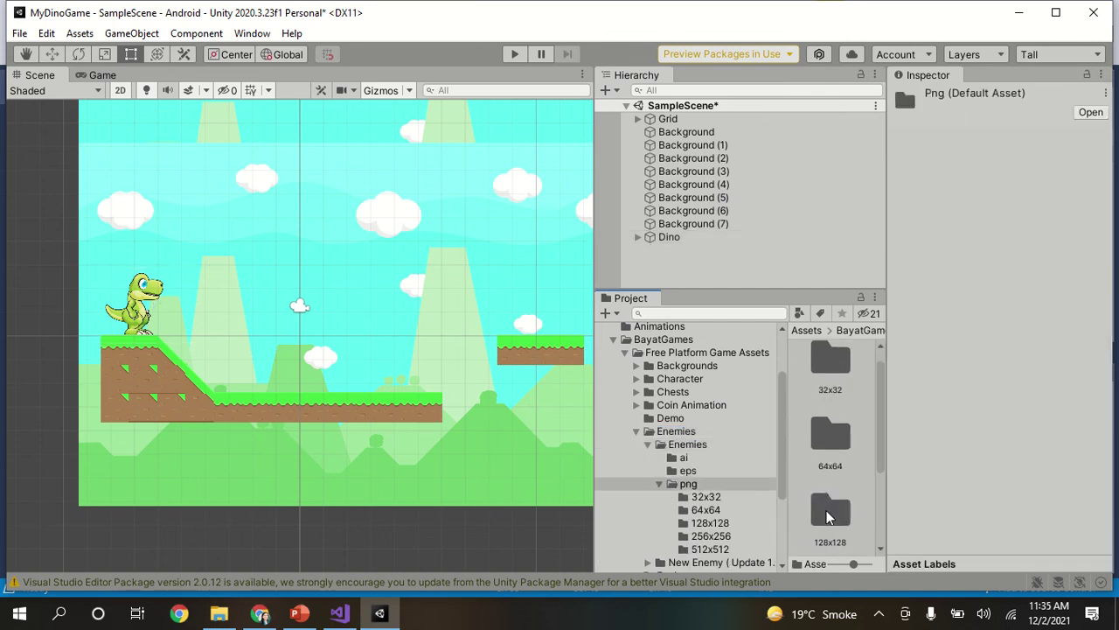
scroll(829, 516, "down", 2)
double_click(829, 516)
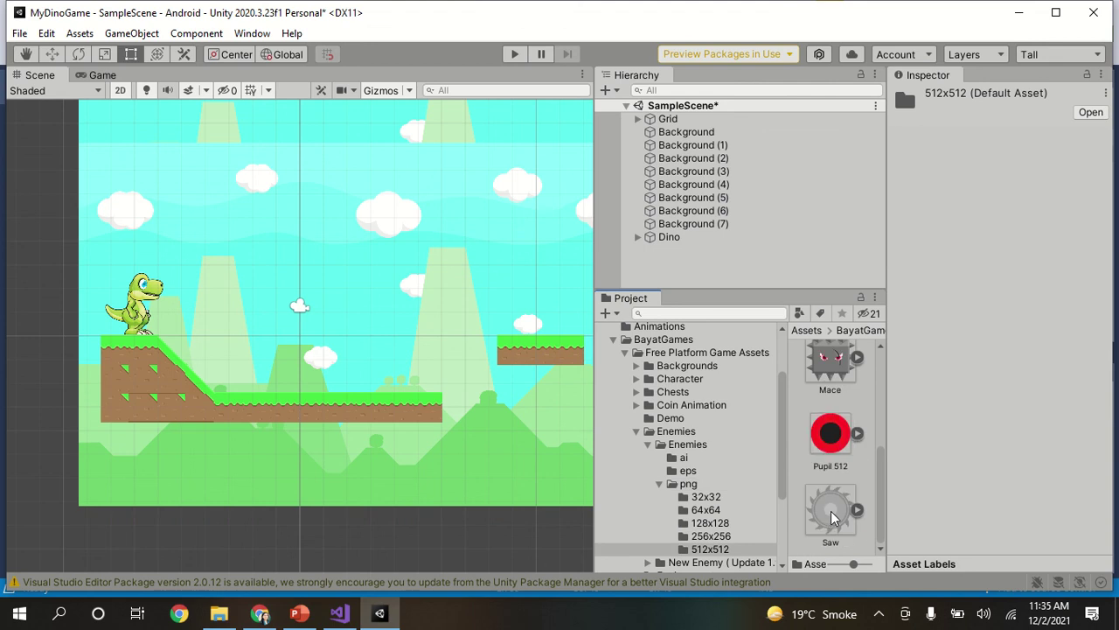
scroll(833, 512, "up", 2)
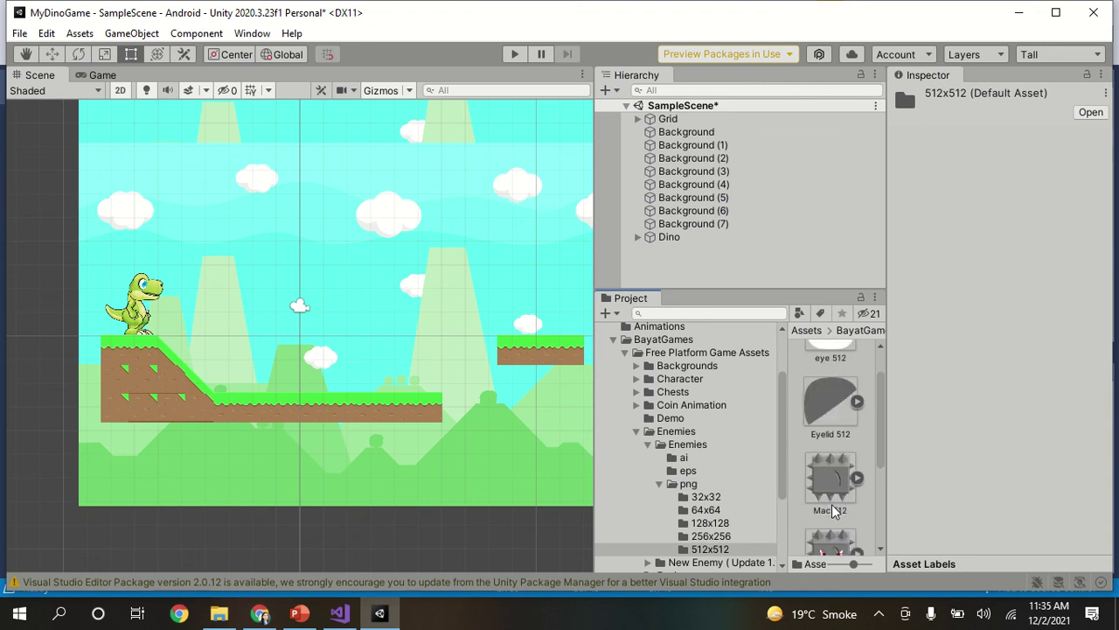
scroll(835, 511, "down", 2)
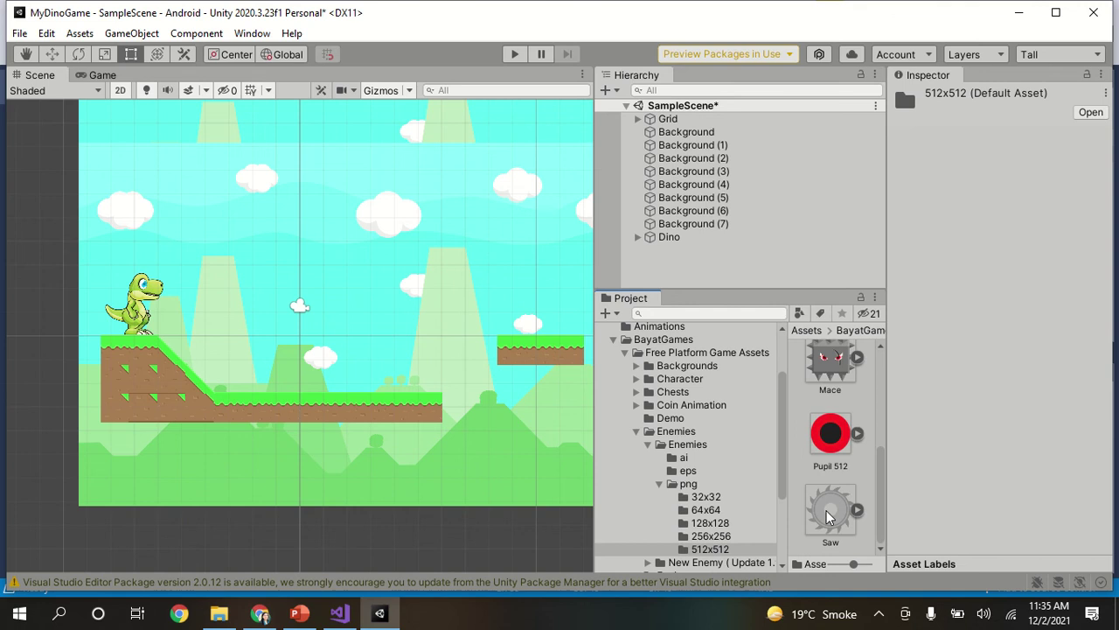
Drag the Saw sprite into the scene and set its Scale X and Y to 0.3
left_click(831, 520)
left_click_drag(831, 519, 318, 339)
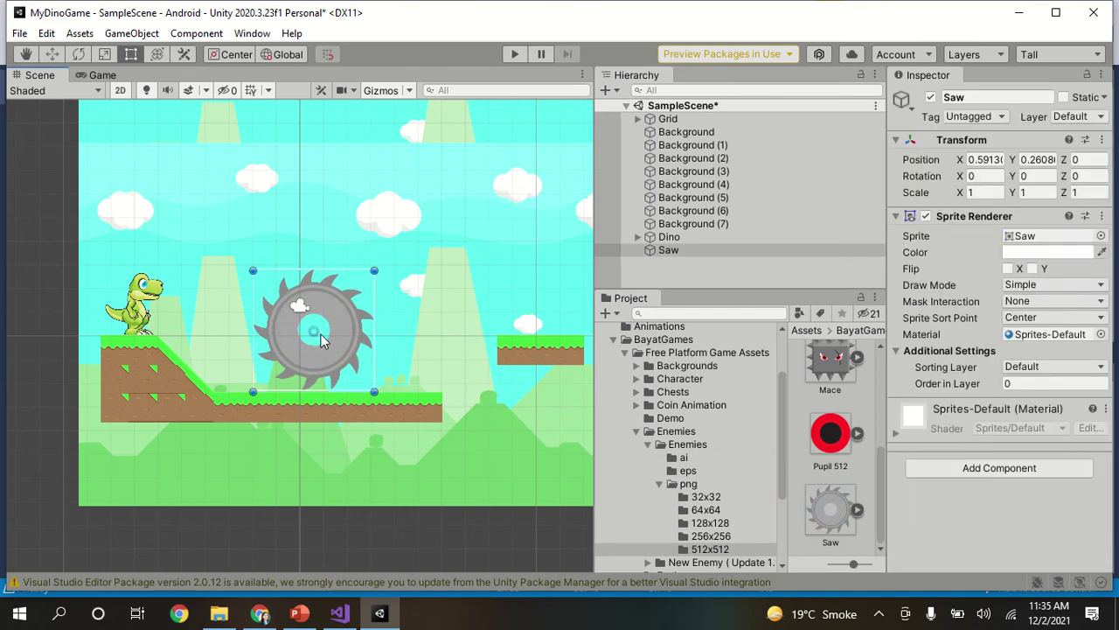
left_click_drag(252, 270, 299, 311)
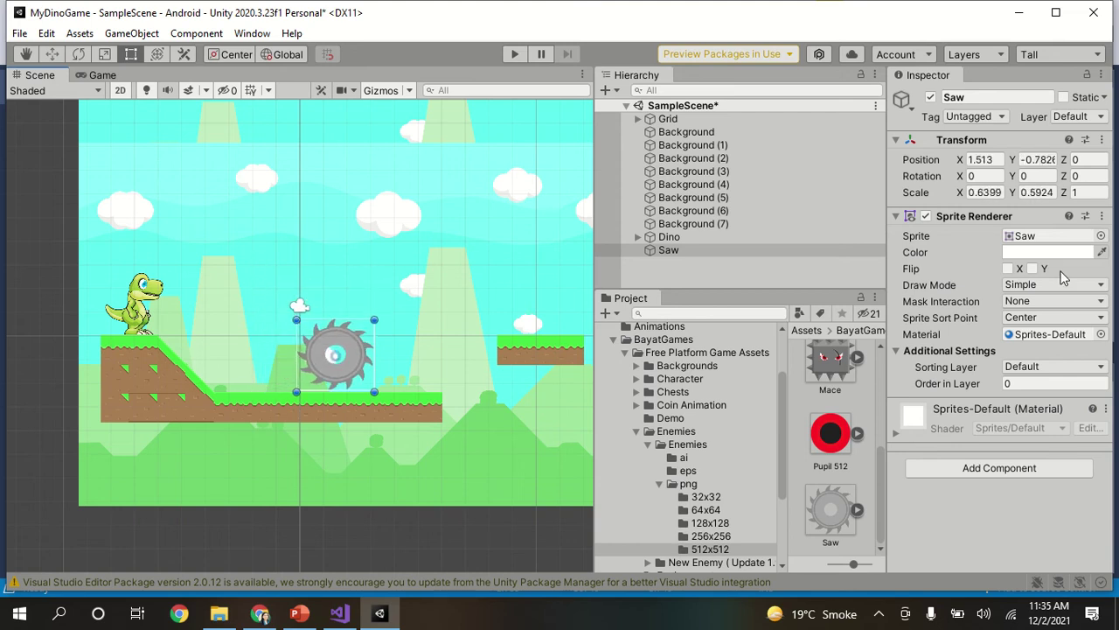
left_click(1001, 193)
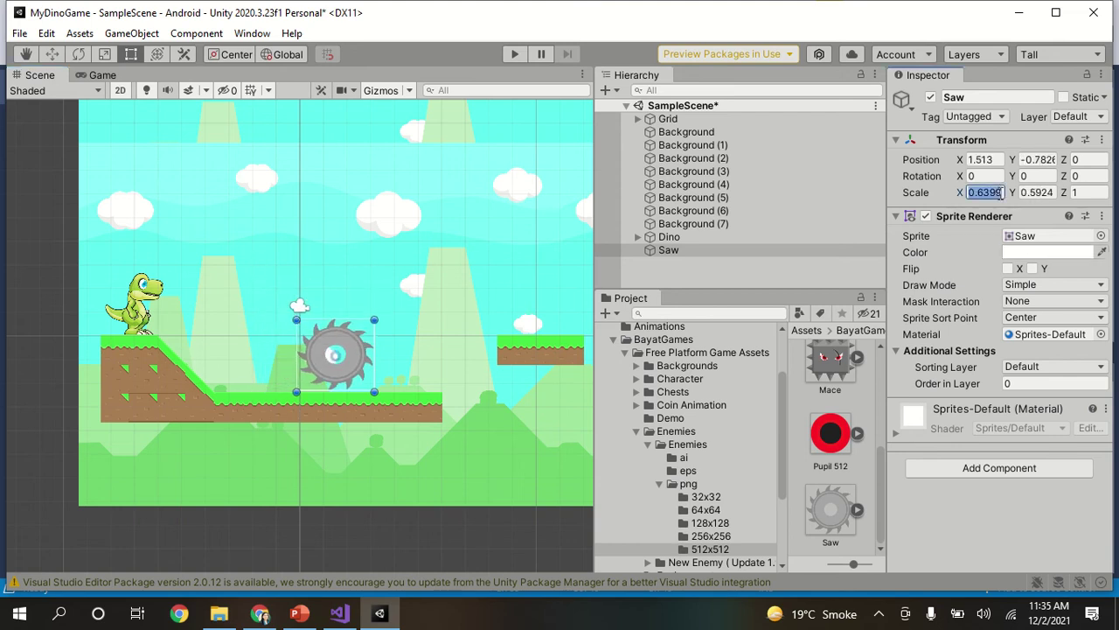
type("0")
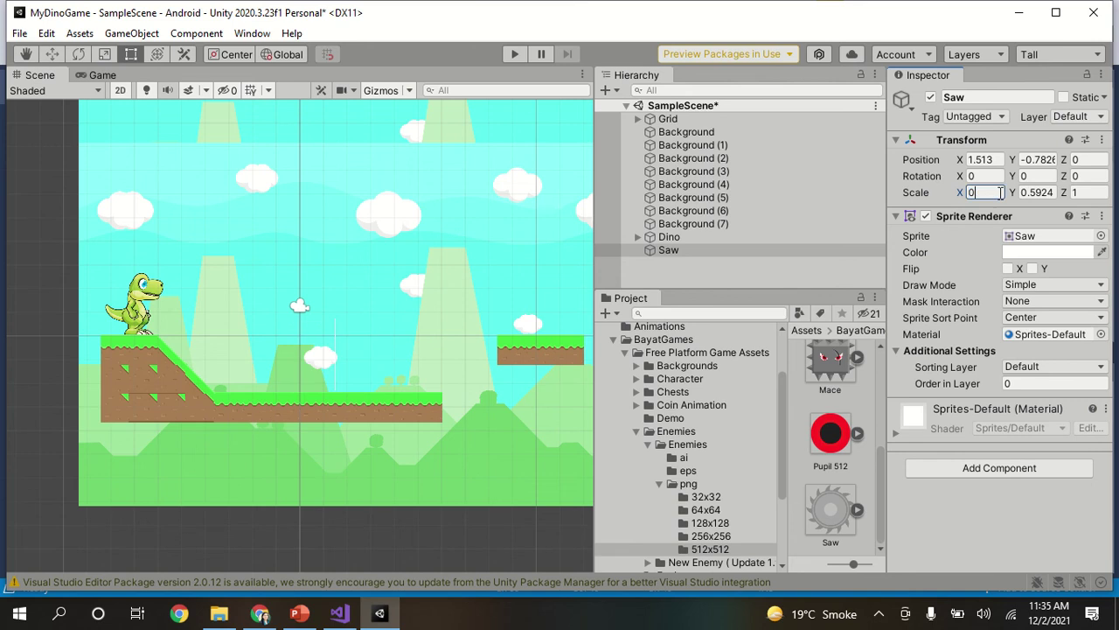
type(".3")
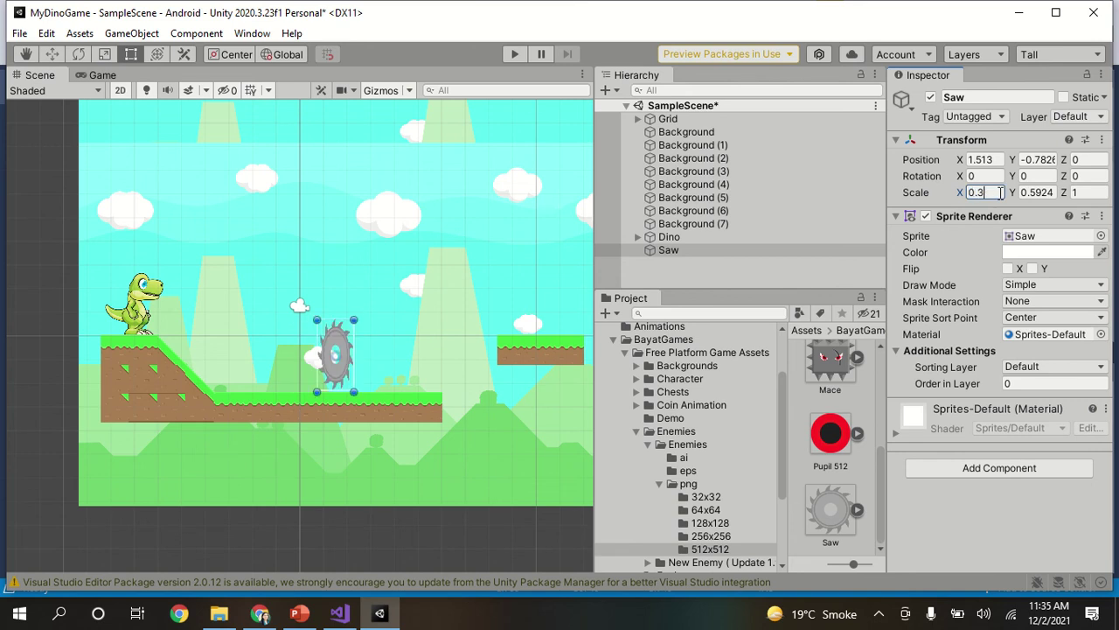
left_click(1045, 194)
type("0")
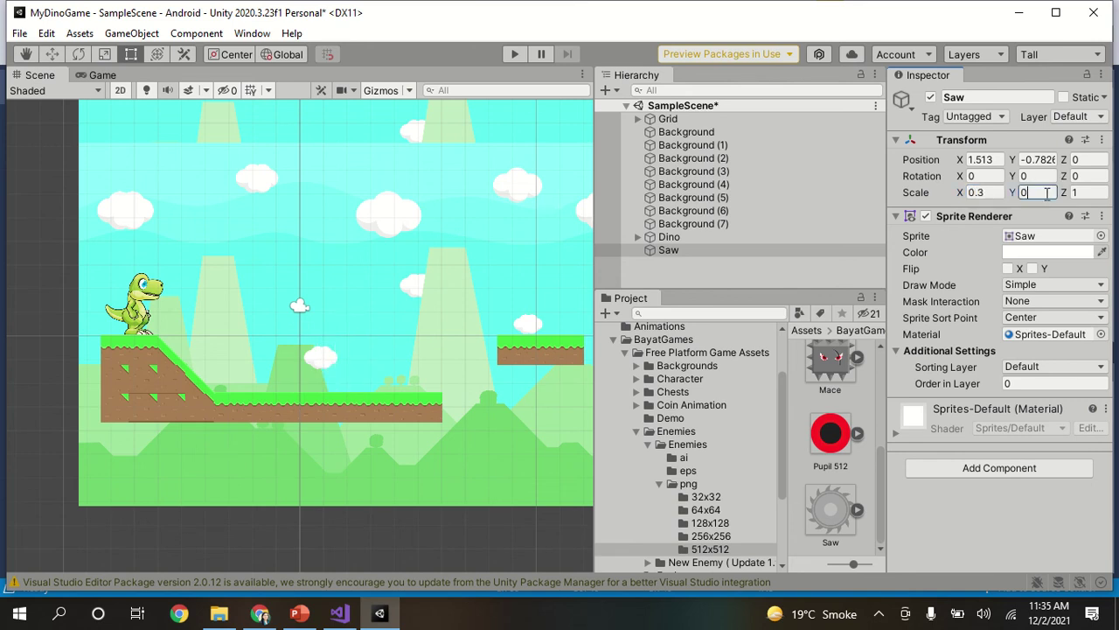
type(".3")
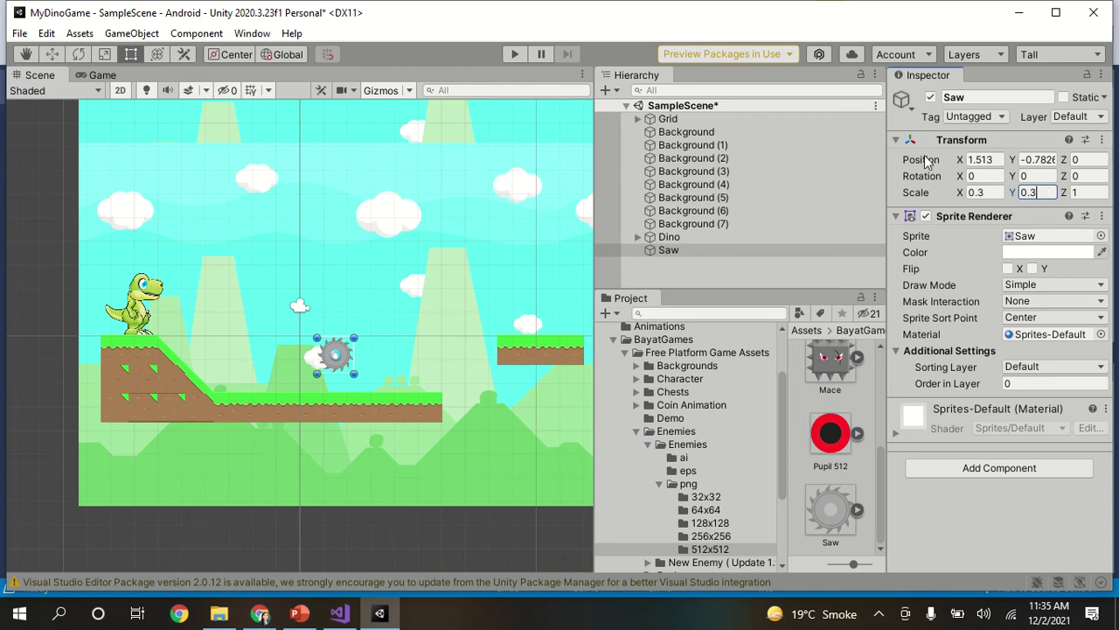
left_click(52, 54)
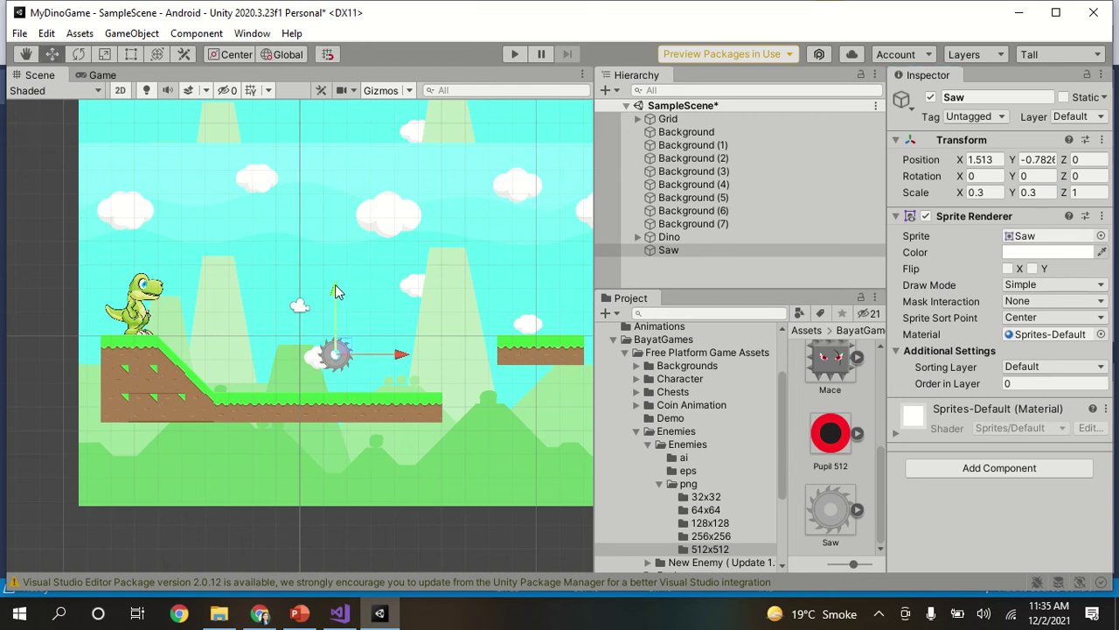
Place the saw on the grassy ground at X 0.57 and assign it the GrassLayer sorting layer
left_click_drag(335, 286, 336, 311)
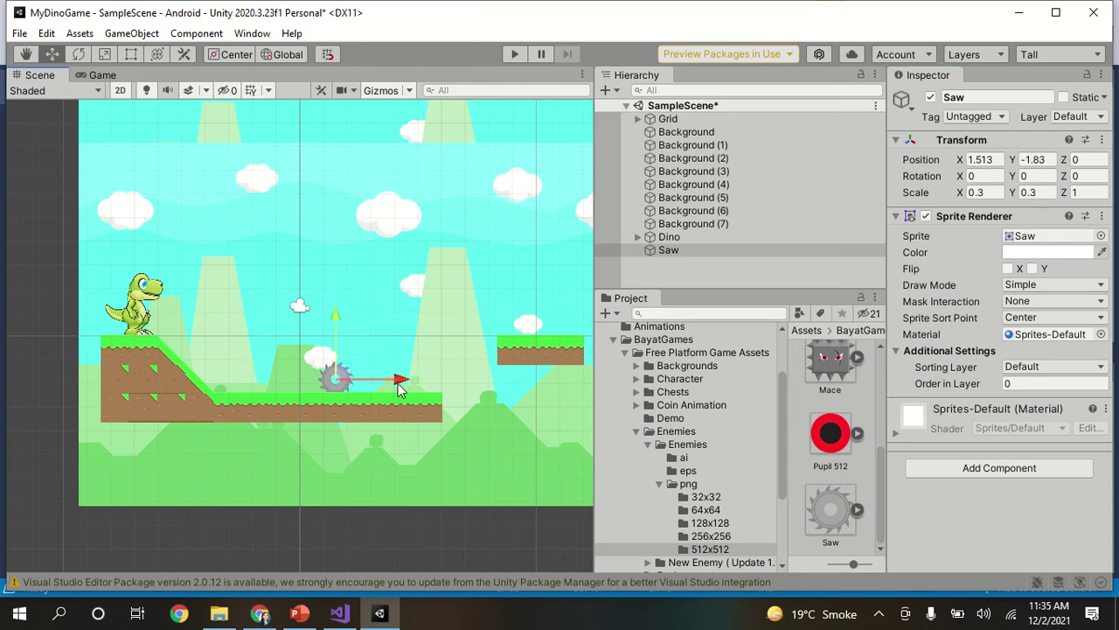
left_click_drag(398, 389, 363, 383)
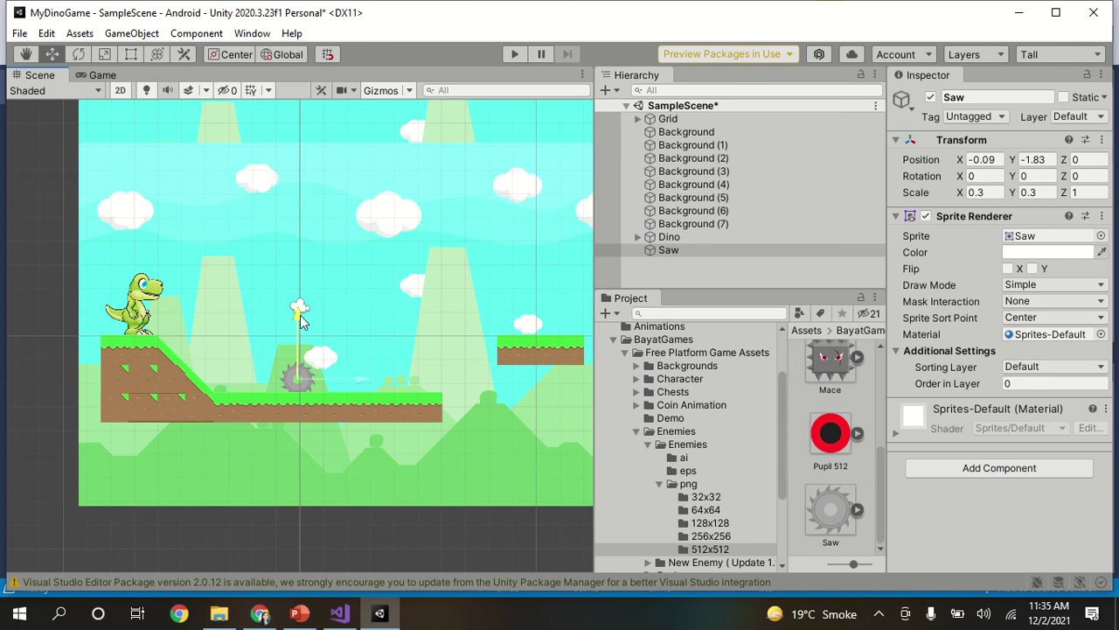
left_click_drag(300, 322, 300, 313)
left_click(680, 250)
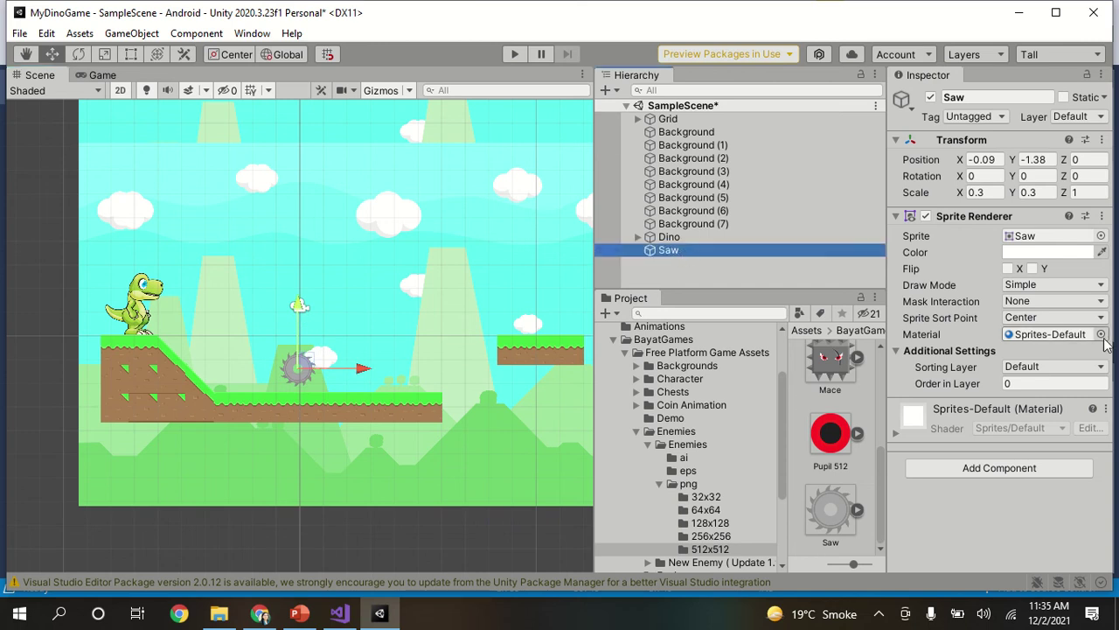
left_click(1098, 367)
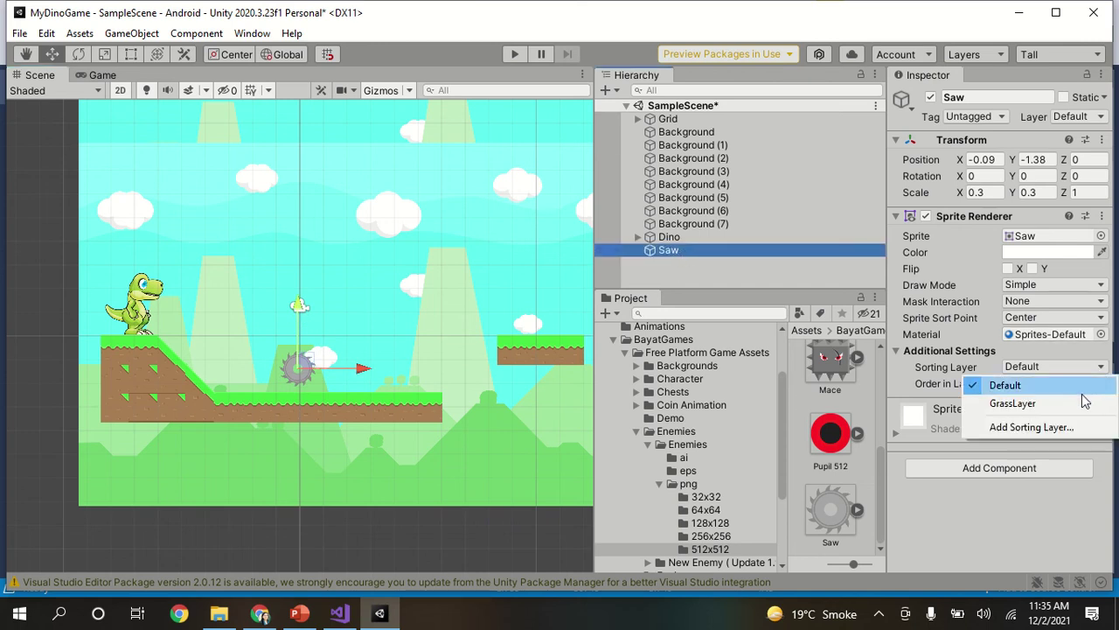
left_click(1082, 403)
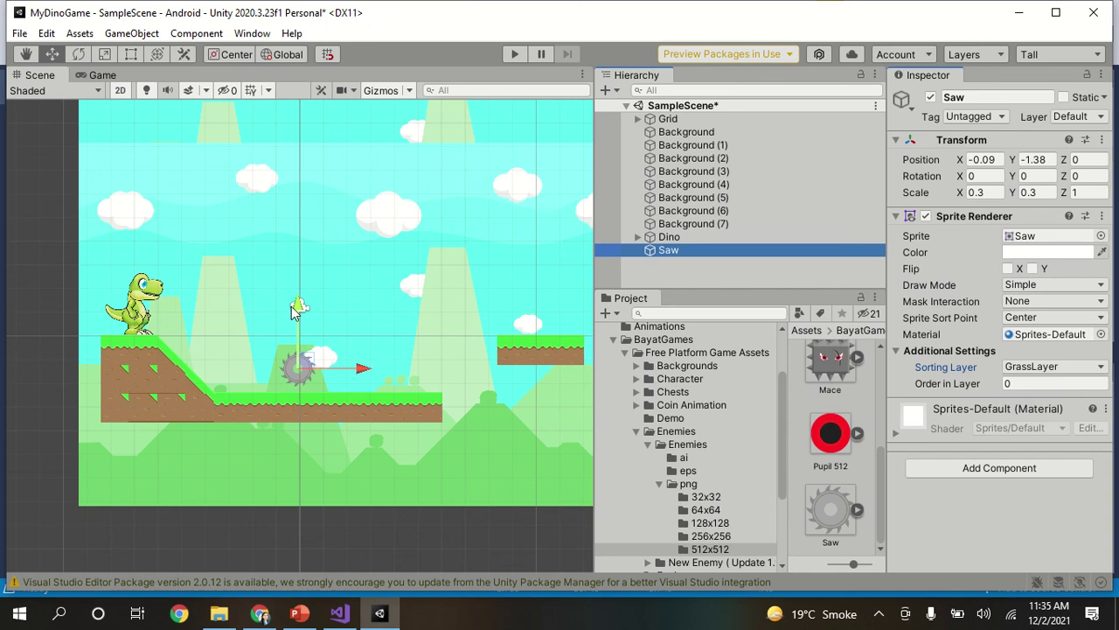
left_click_drag(295, 306, 295, 317)
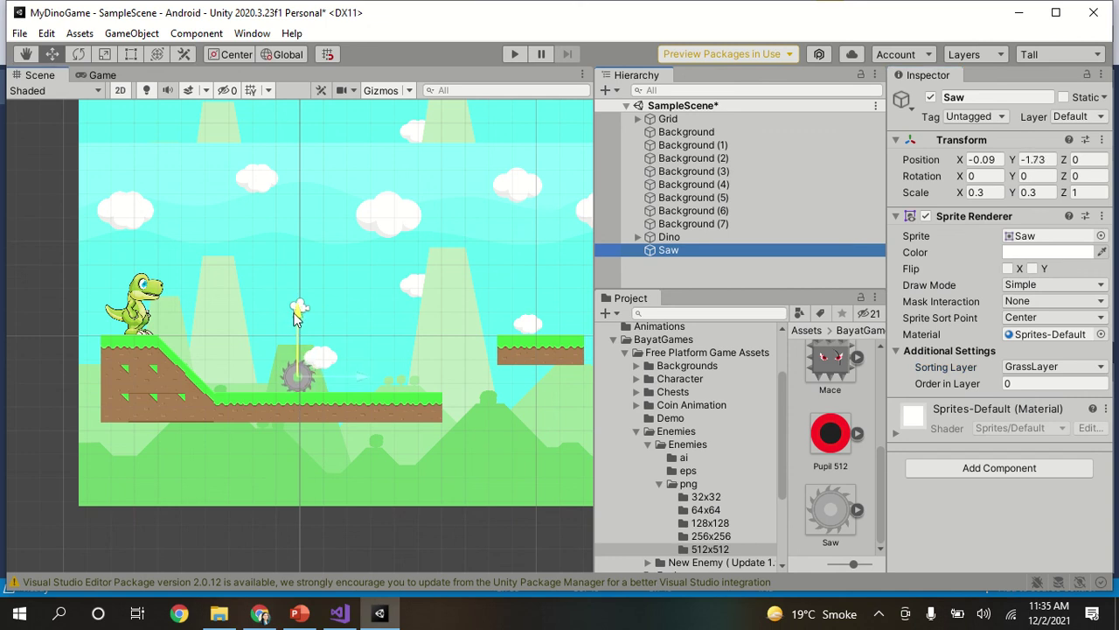
Try the saw's Order in Layer at 2, 1, 0 and -1, leaving it at 0
left_click(1039, 385)
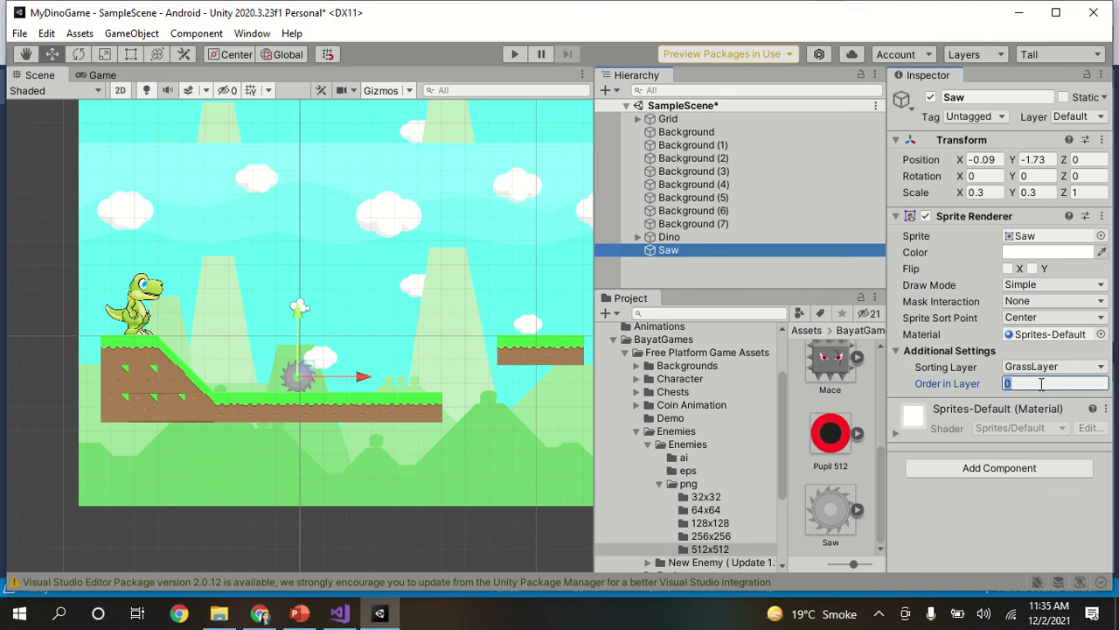
type("2")
key("BackSpace")
type("1")
key("BackSpace")
type("0")
key("BackSpace")
type("-1")
key("BackSpace")
key("BackSpace")
key("BackSpace")
Slide the Saw to each end of the lower ground, then leave it at X 0.61
type("0")
left_click_drag(362, 379, 379, 381)
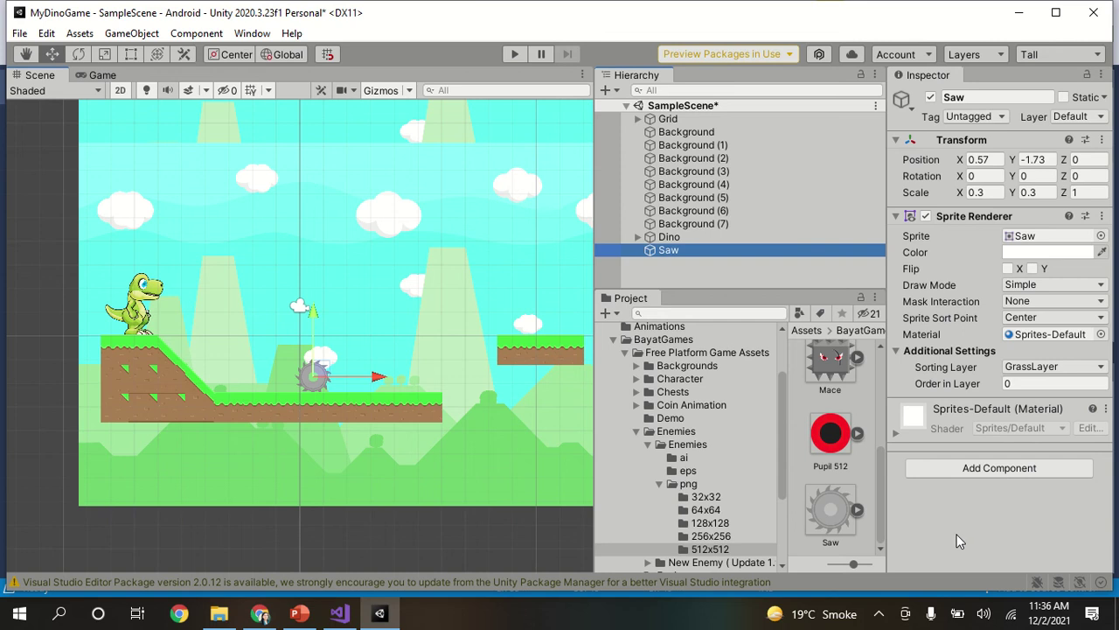
mouse_move(377, 377)
left_mouse_down()
mouse_move(452, 381)
mouse_move(380, 386)
left_mouse_up()
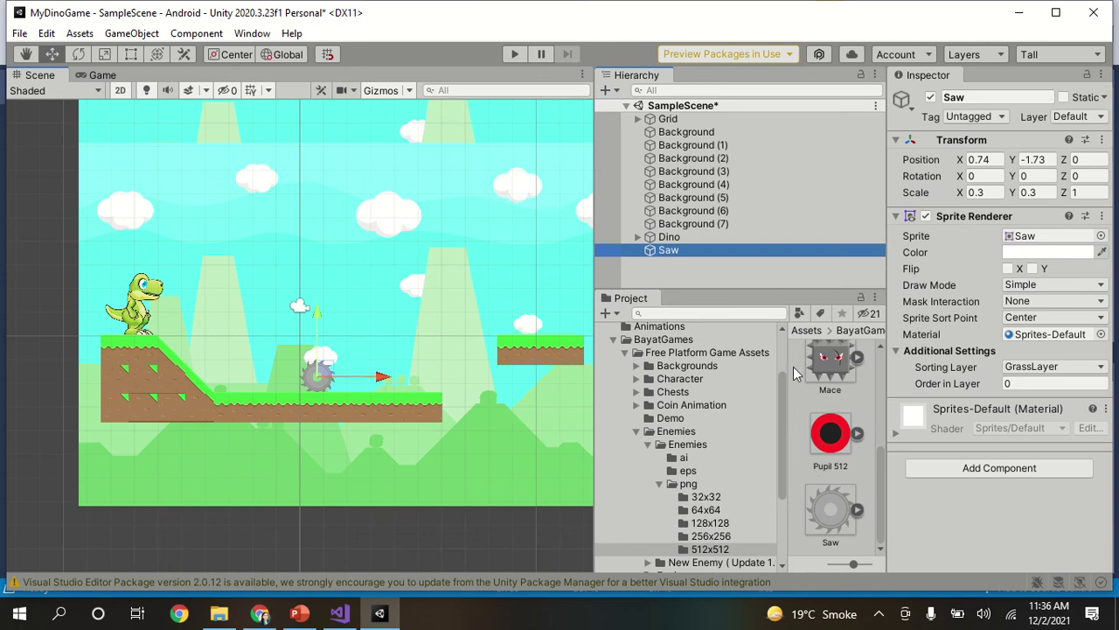
left_click(980, 159)
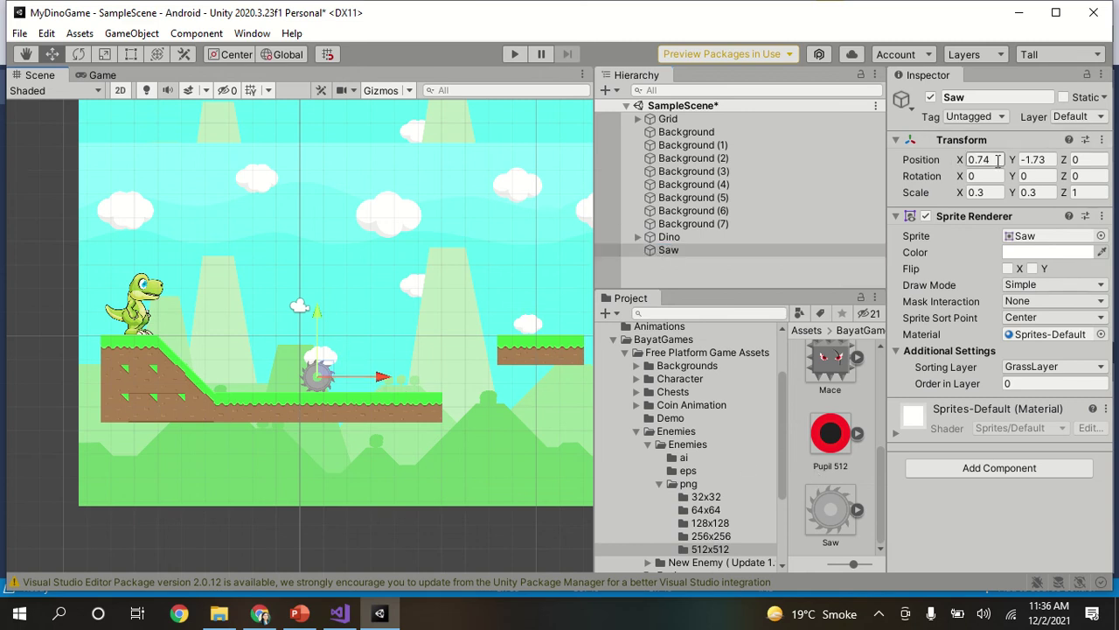
left_click(998, 160)
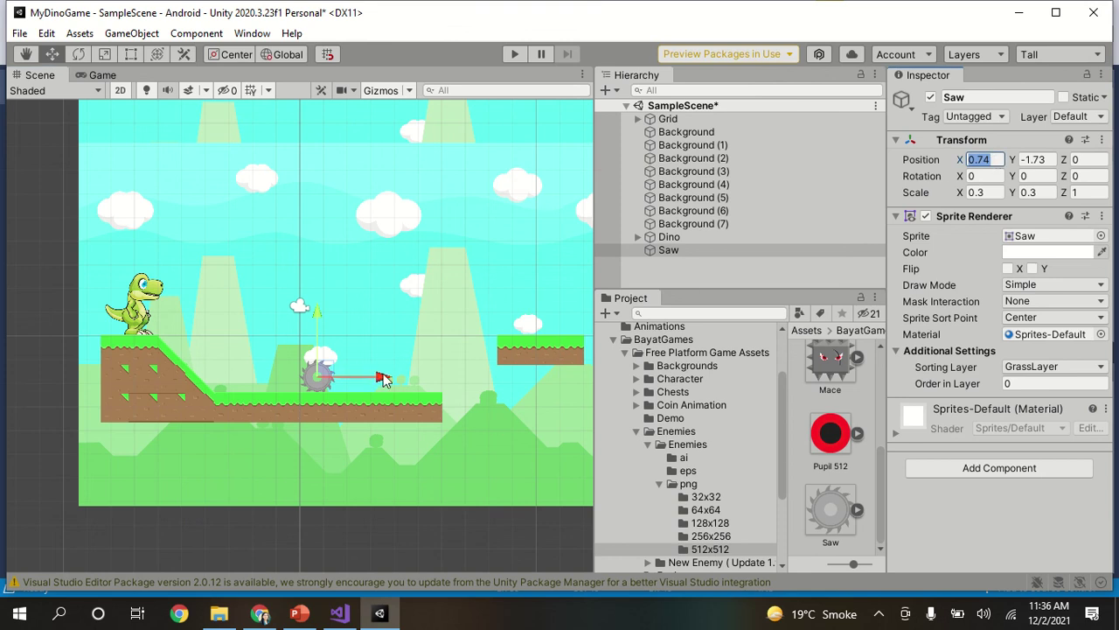
mouse_move(382, 382)
left_mouse_down()
mouse_move(492, 388)
mouse_move(290, 396)
mouse_move(303, 398)
left_mouse_up()
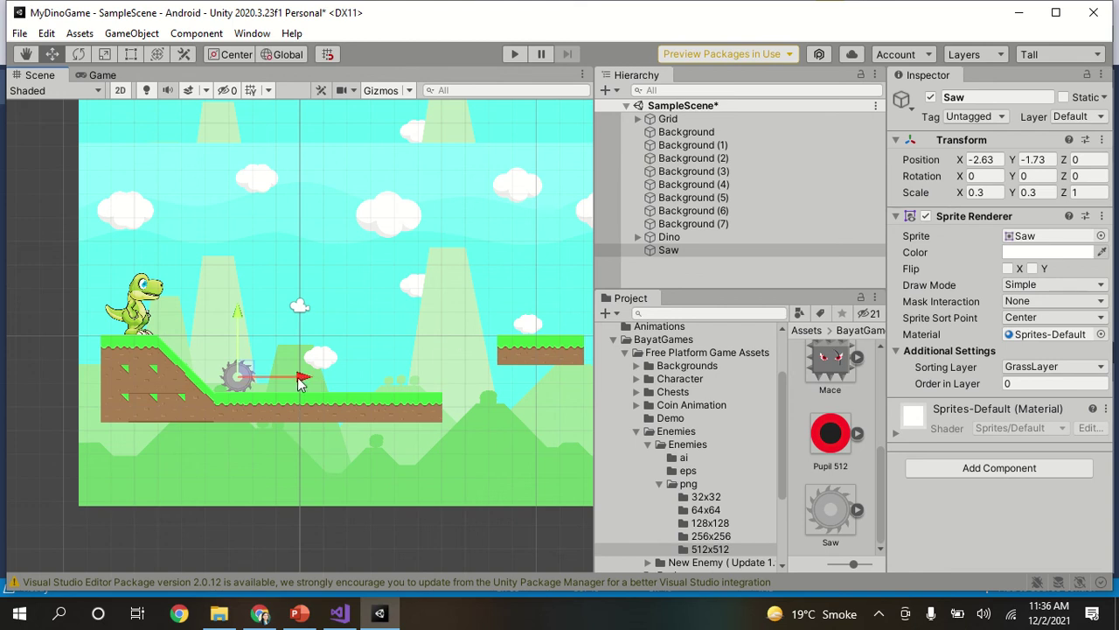
left_click_drag(305, 377, 483, 395)
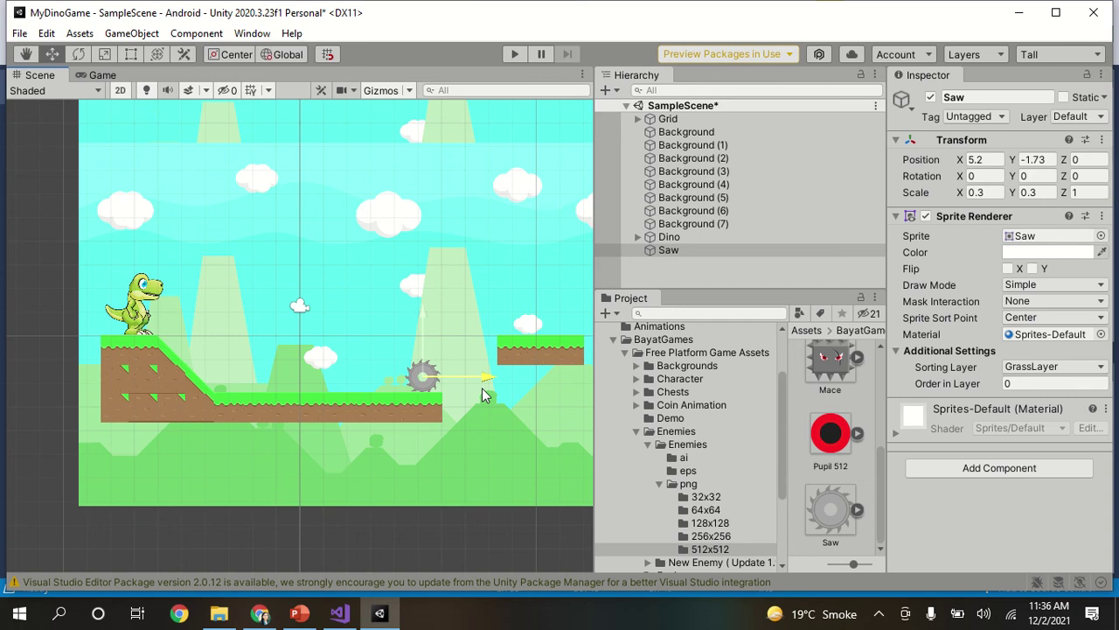
left_click_drag(483, 395, 485, 394)
left_click_drag(476, 377, 375, 371)
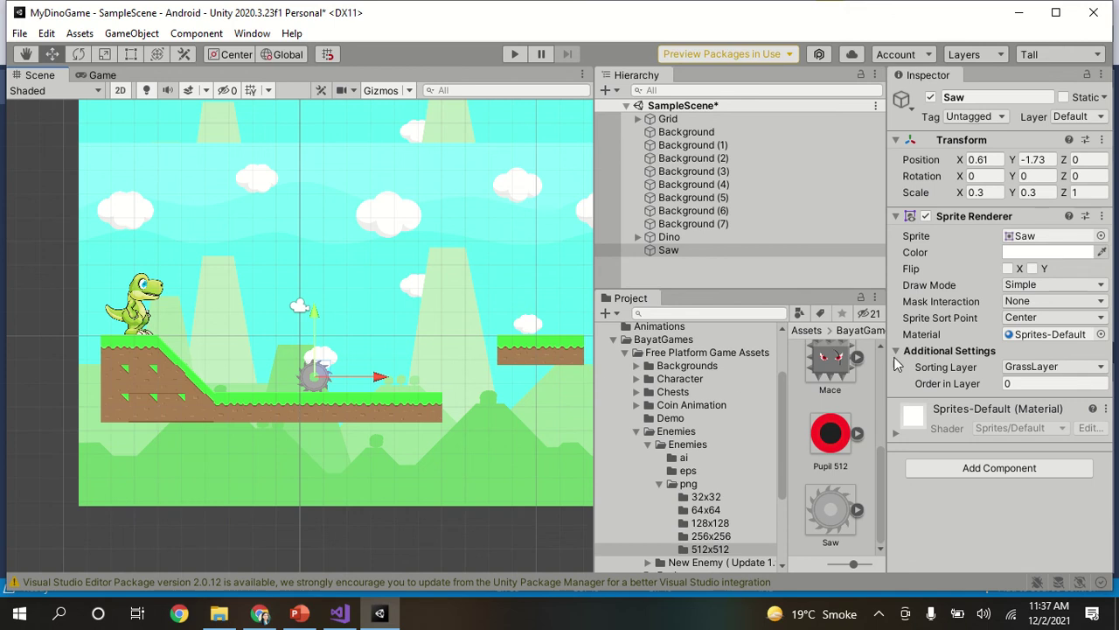
Attach a new sawMovement script component to the Saw and open it in Visual Studio
left_click(766, 252)
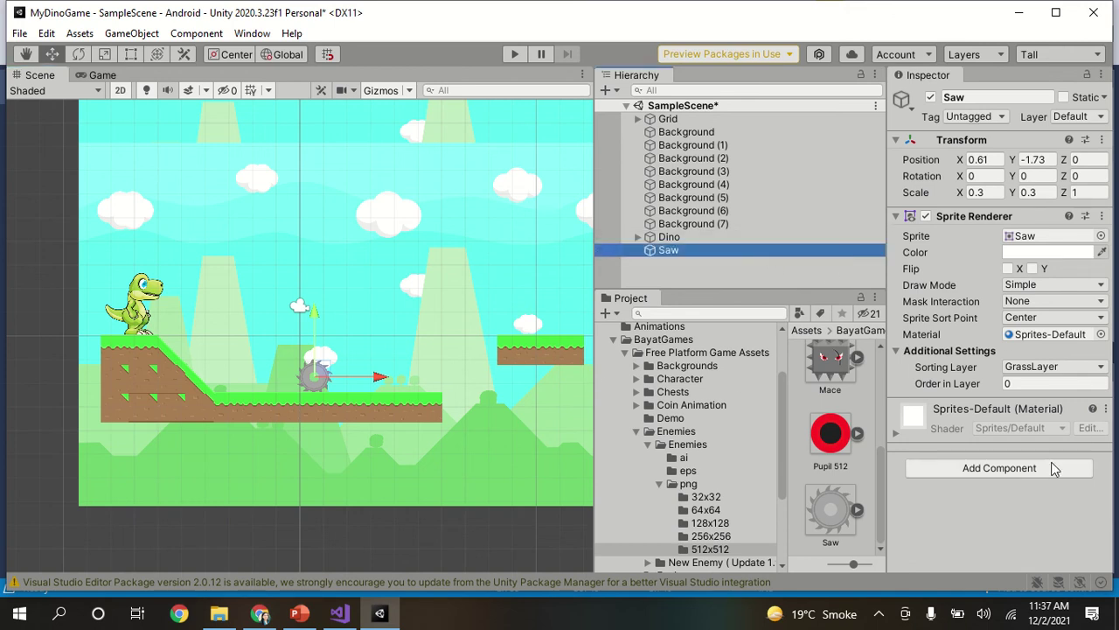
left_click(1015, 468)
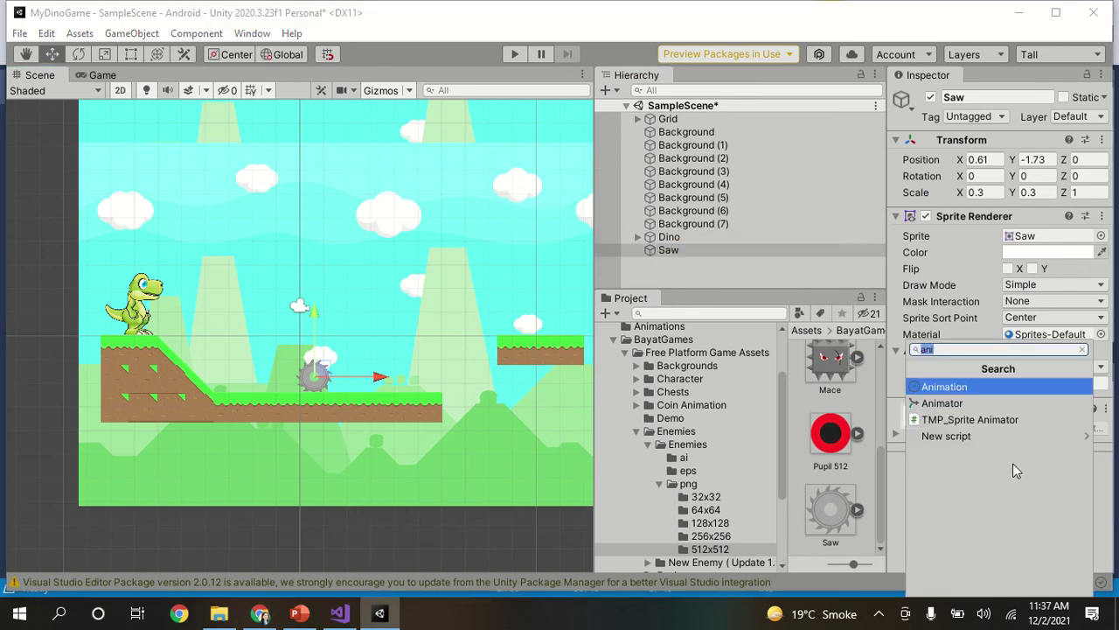
left_click(967, 437)
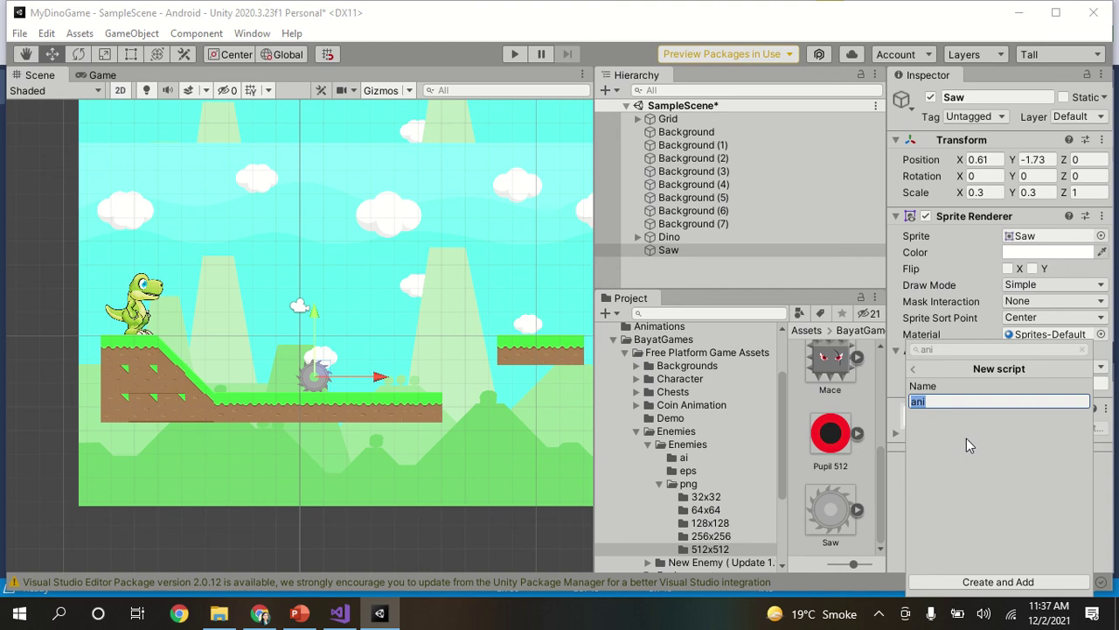
type("sa")
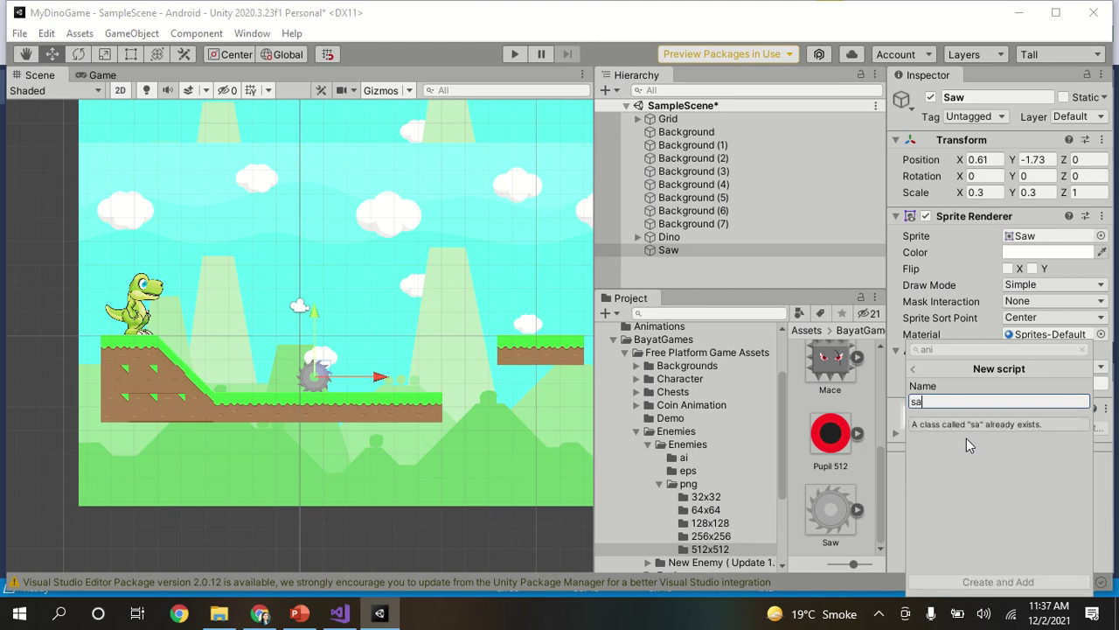
type("wMovem")
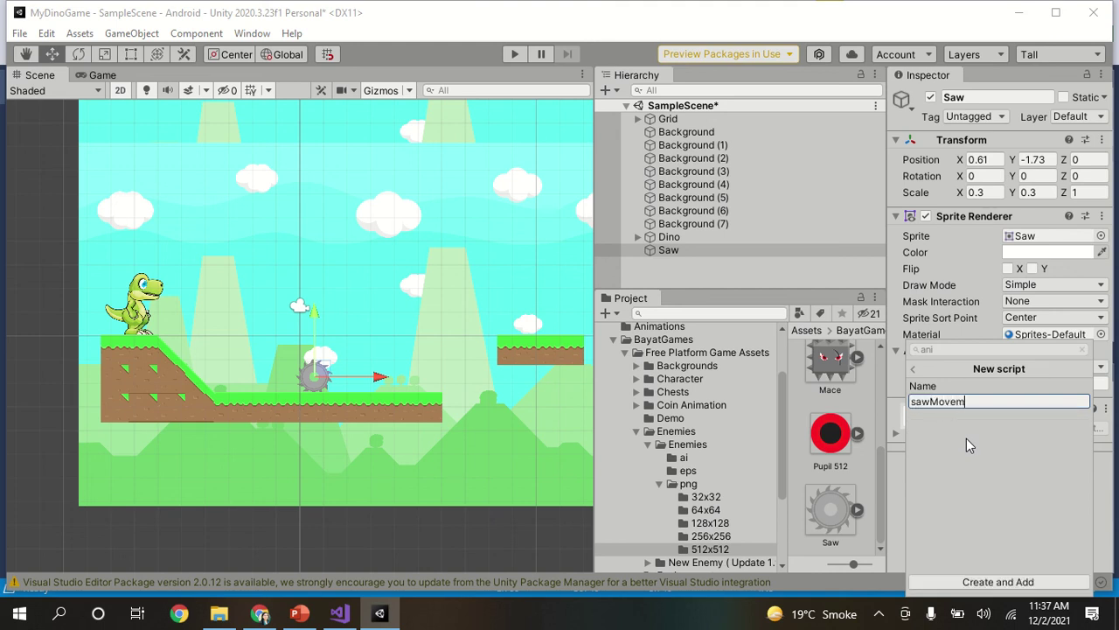
type("ent")
left_click(1028, 583)
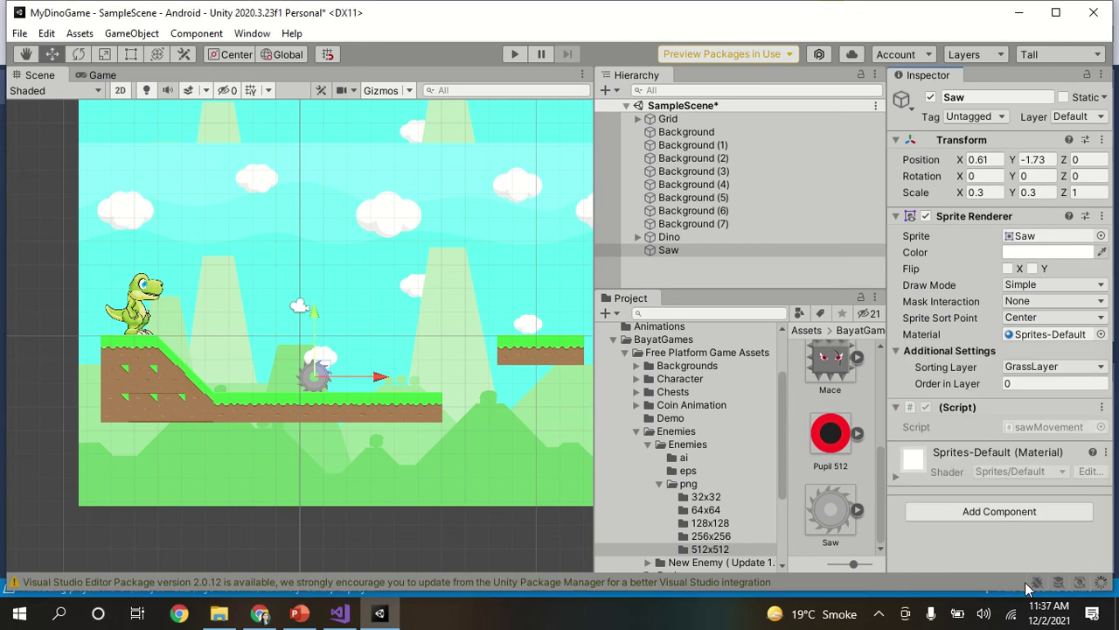
double_click(1052, 429)
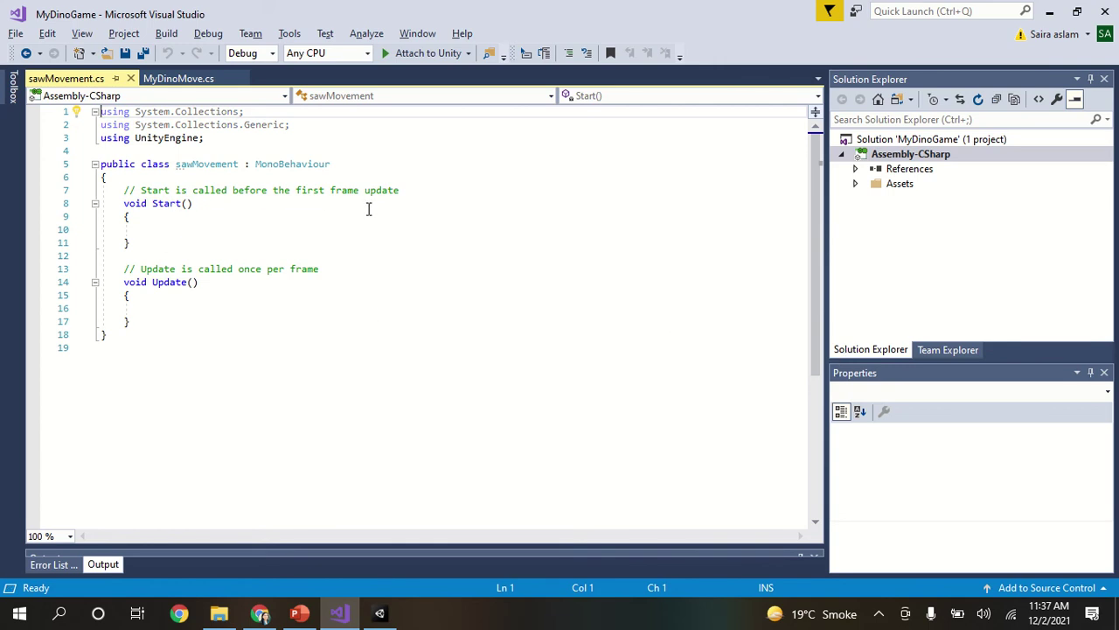
Declare public Vector2 pos1; and public Vector2 pos2; right after the class's opening brace
left_click(165, 181)
key("Return")
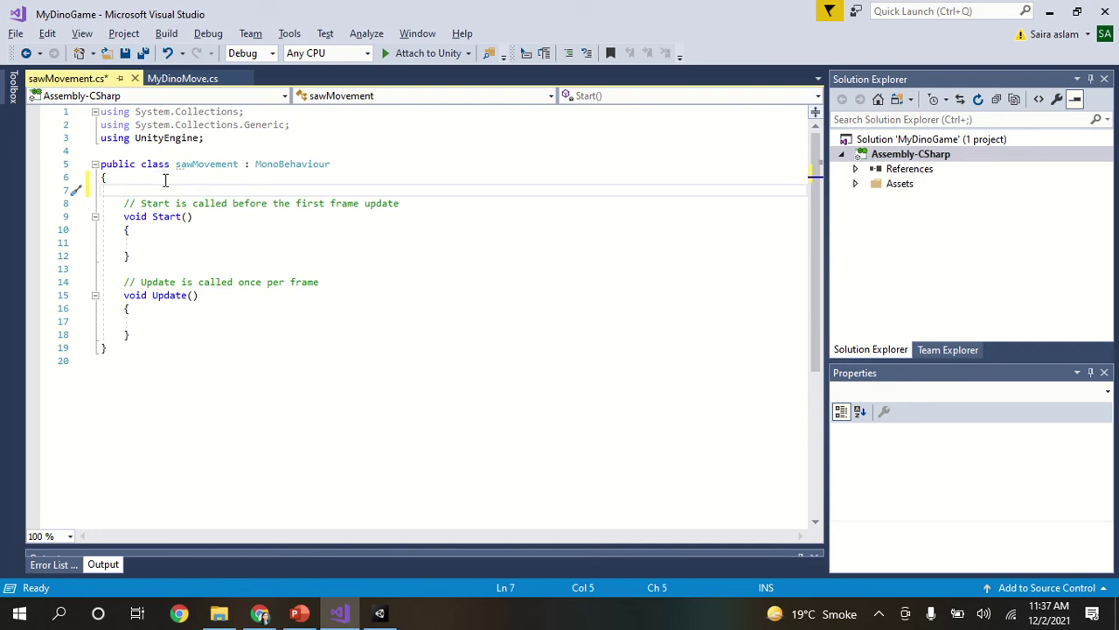
type("public ")
type("Vec")
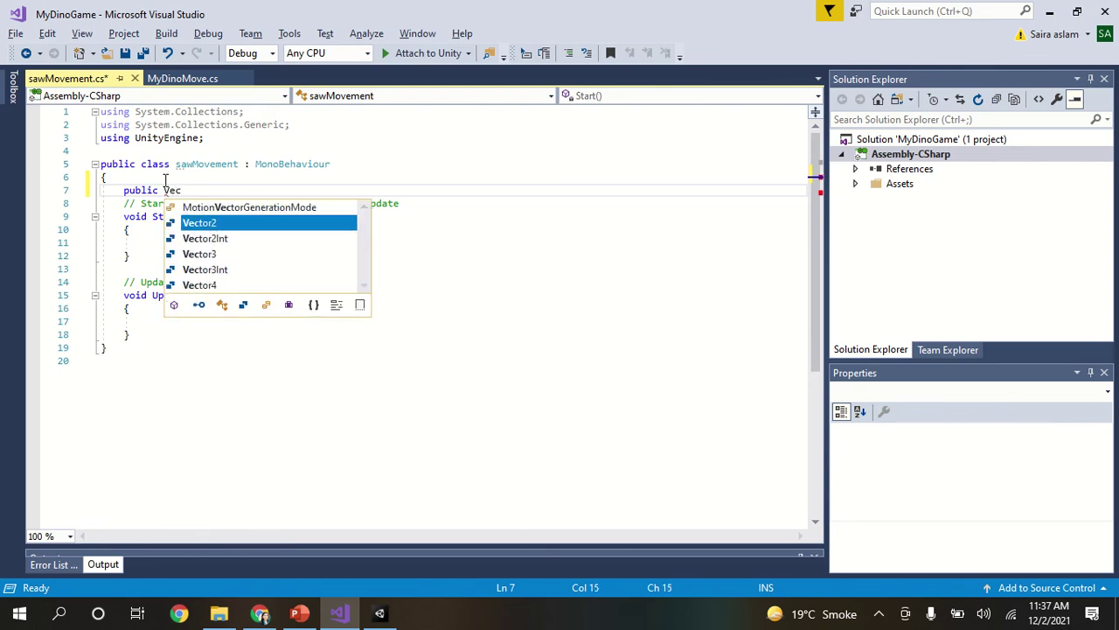
type("tor2")
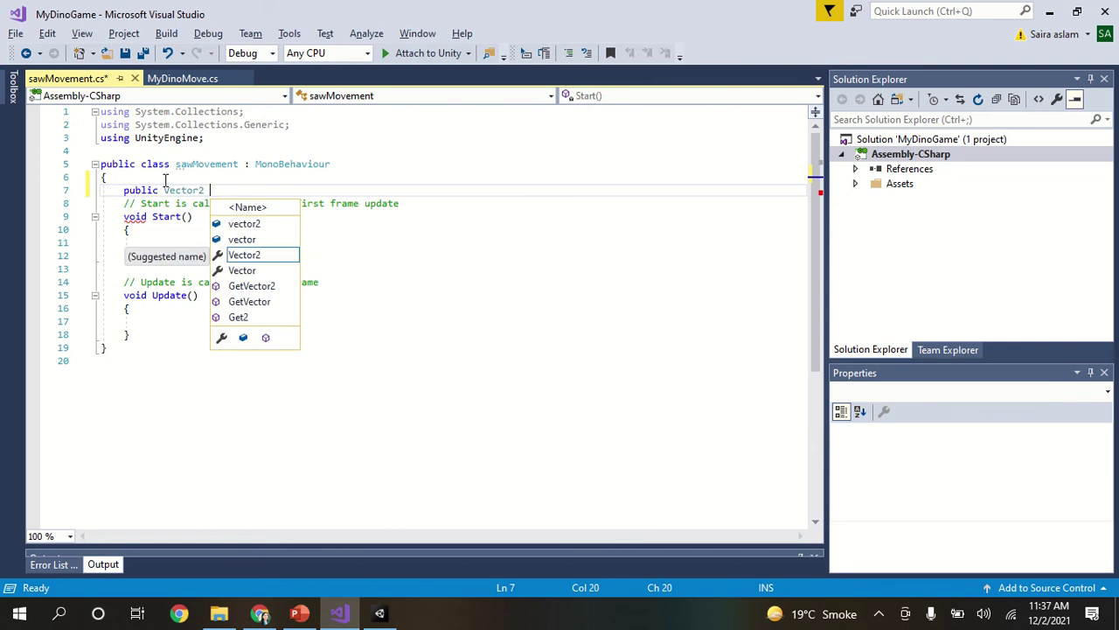
type(" pos")
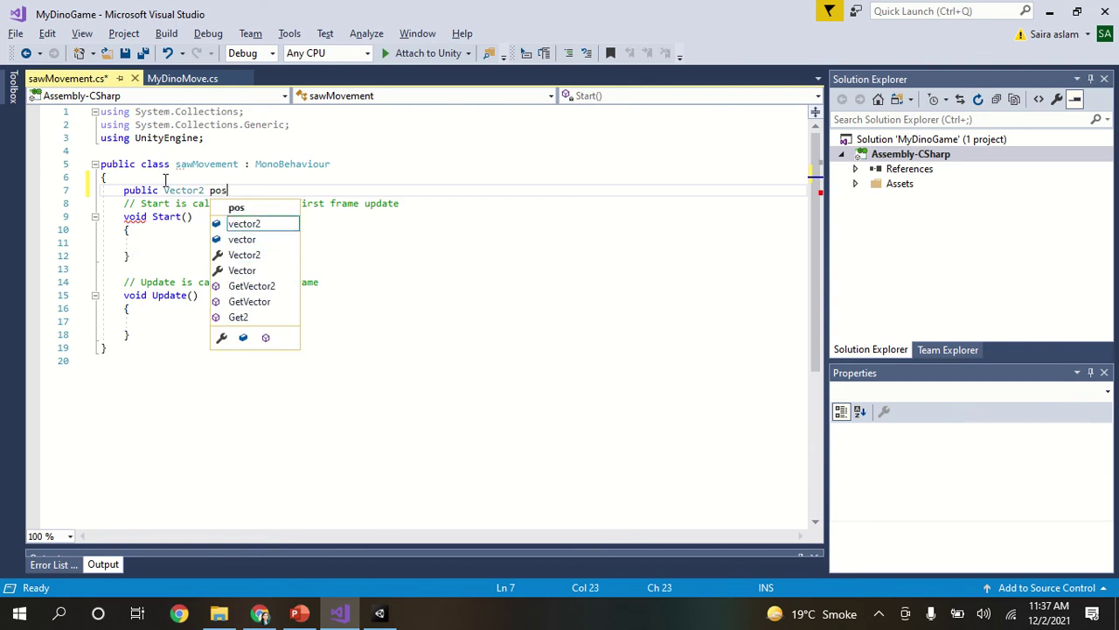
type("1;")
key("Return")
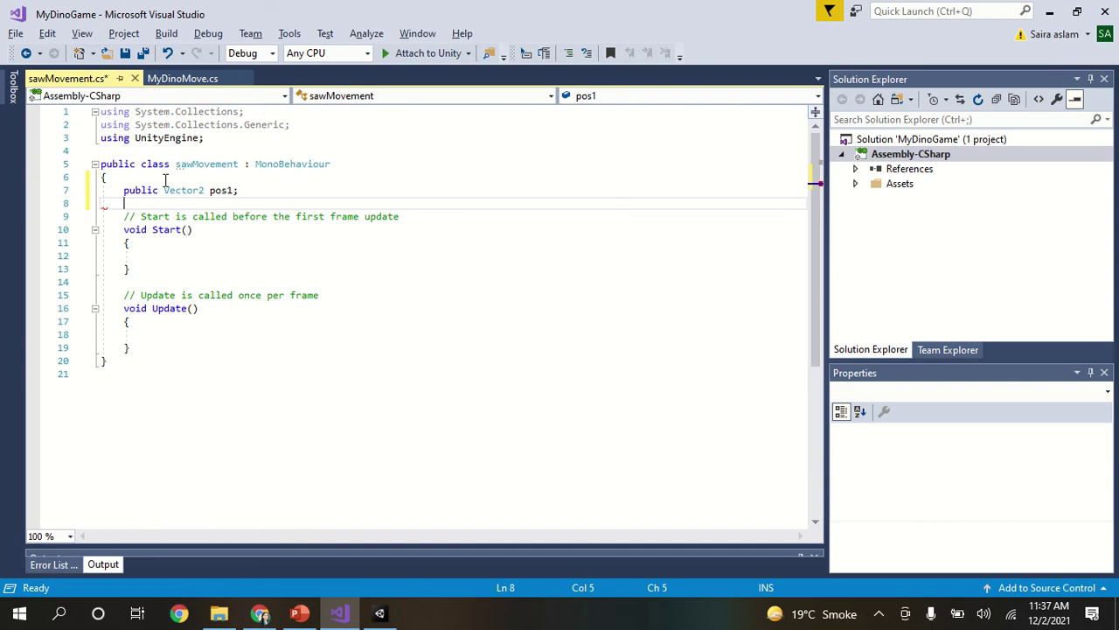
type("public ")
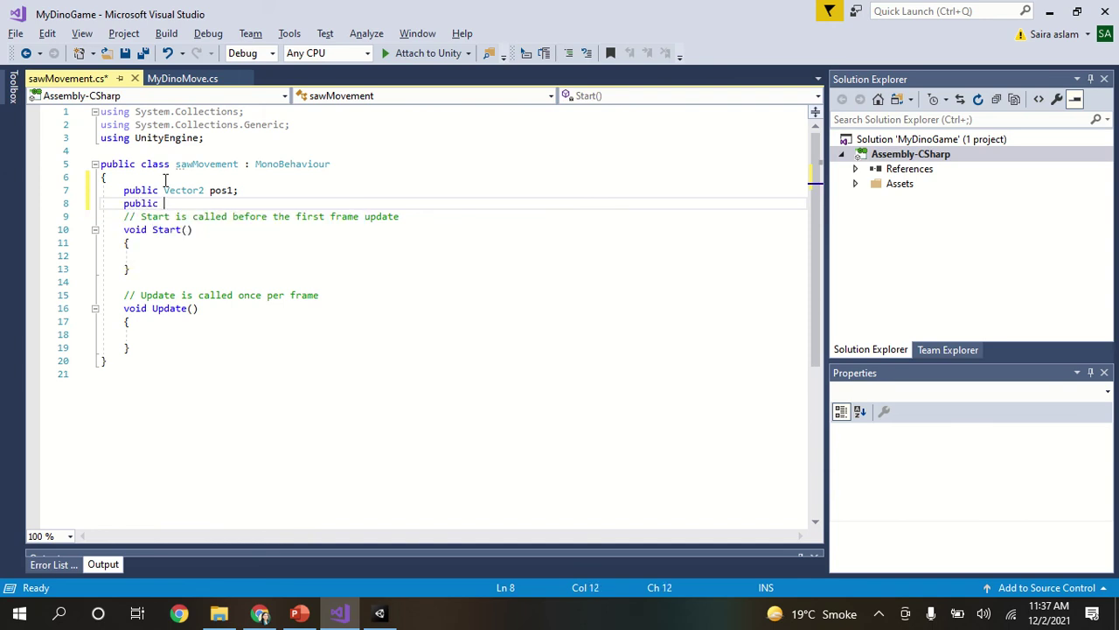
type("Vector2 ")
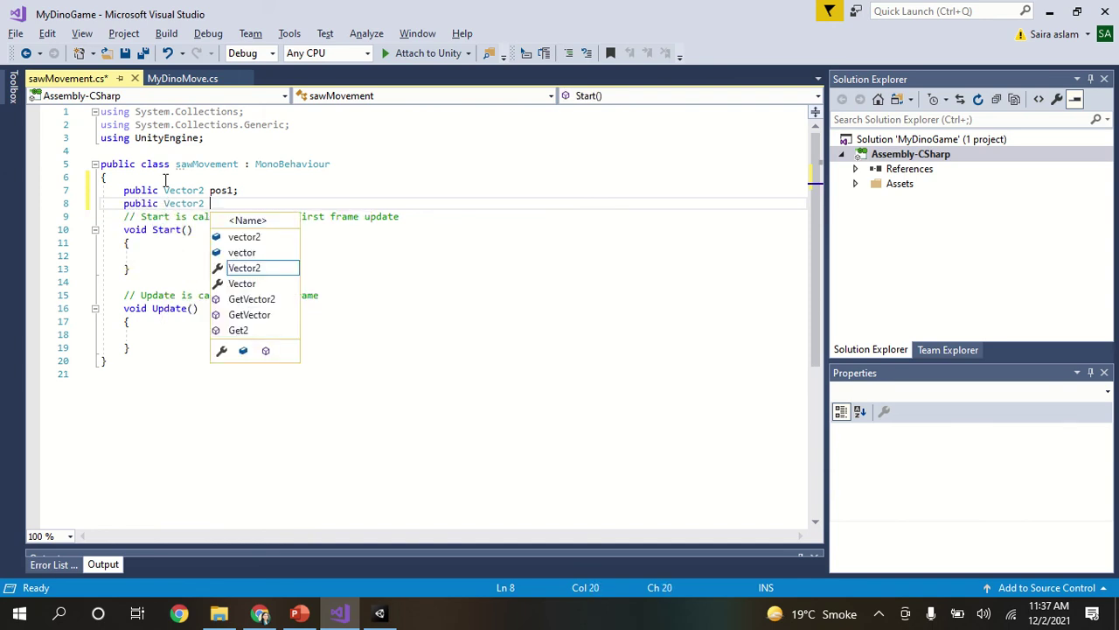
type("pos2")
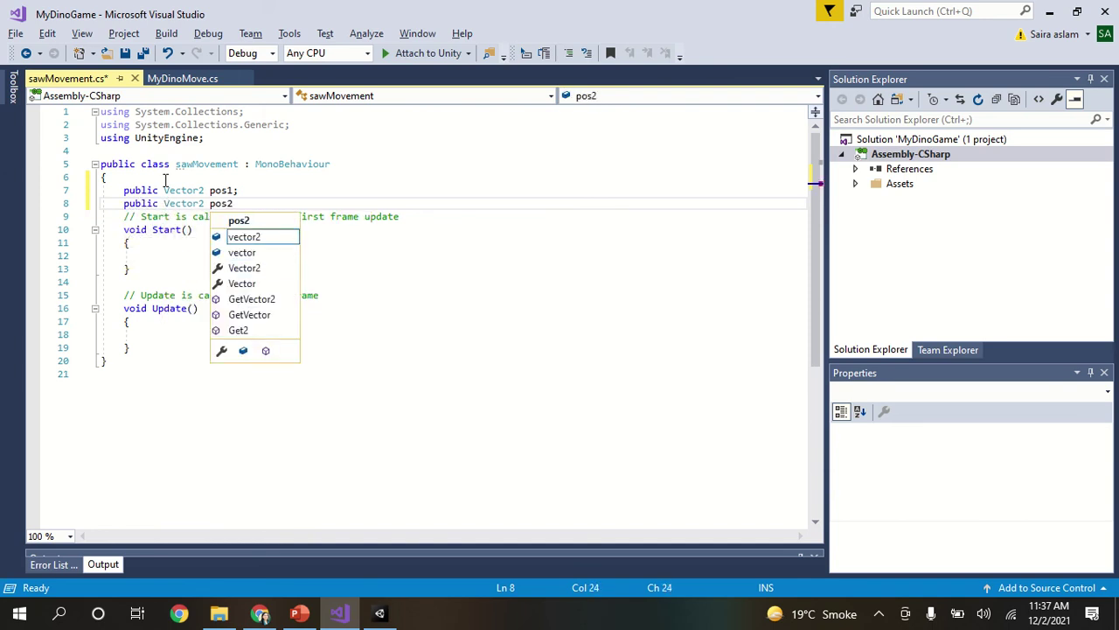
key("Escape")
type(";")
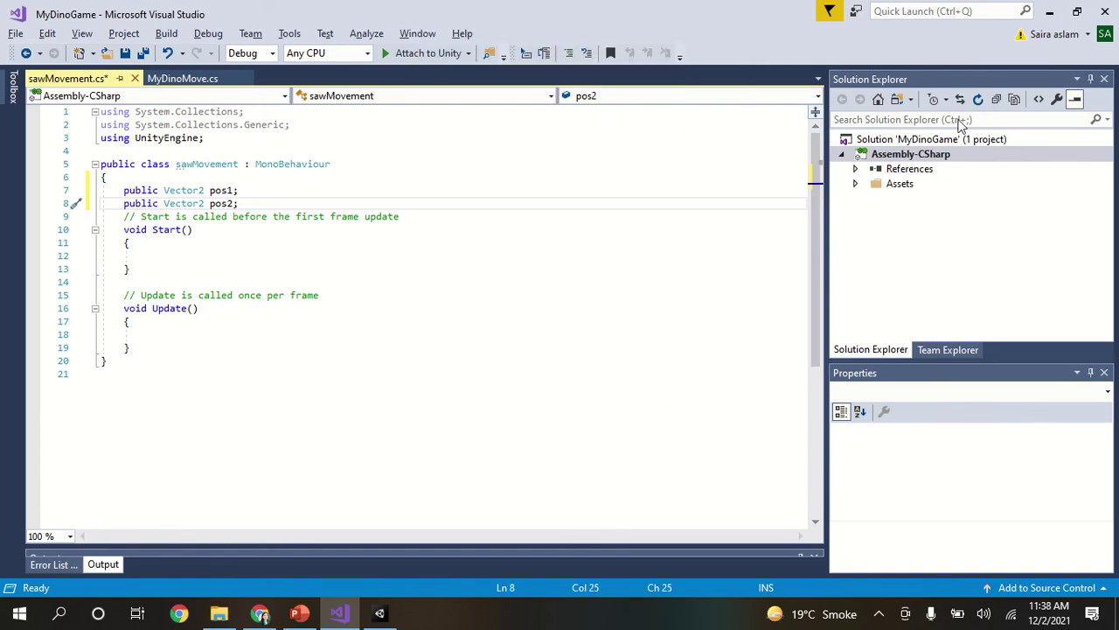
Add a public Vector2 posdiff = (7f, 0f); field below pos2
mouse_move(708, 7)
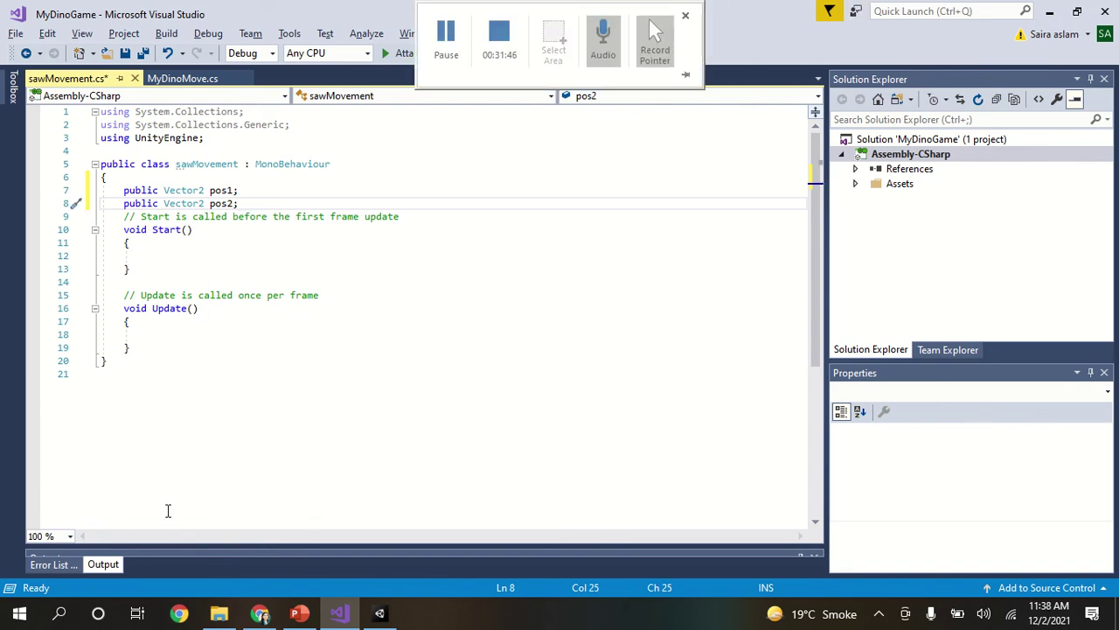
key("Return")
type("p")
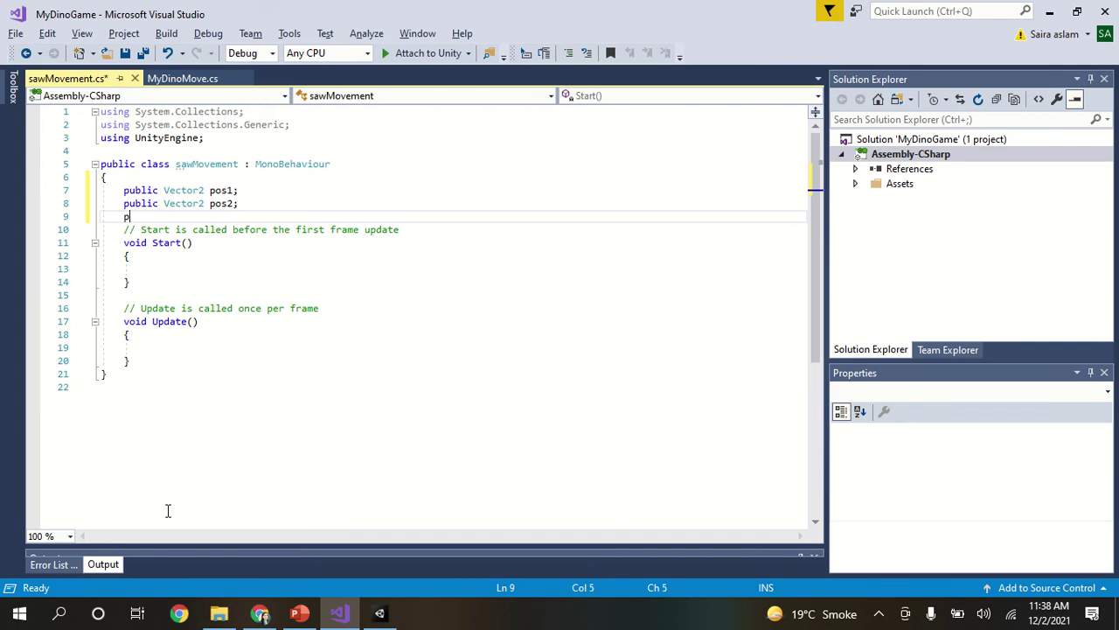
type("ublc")
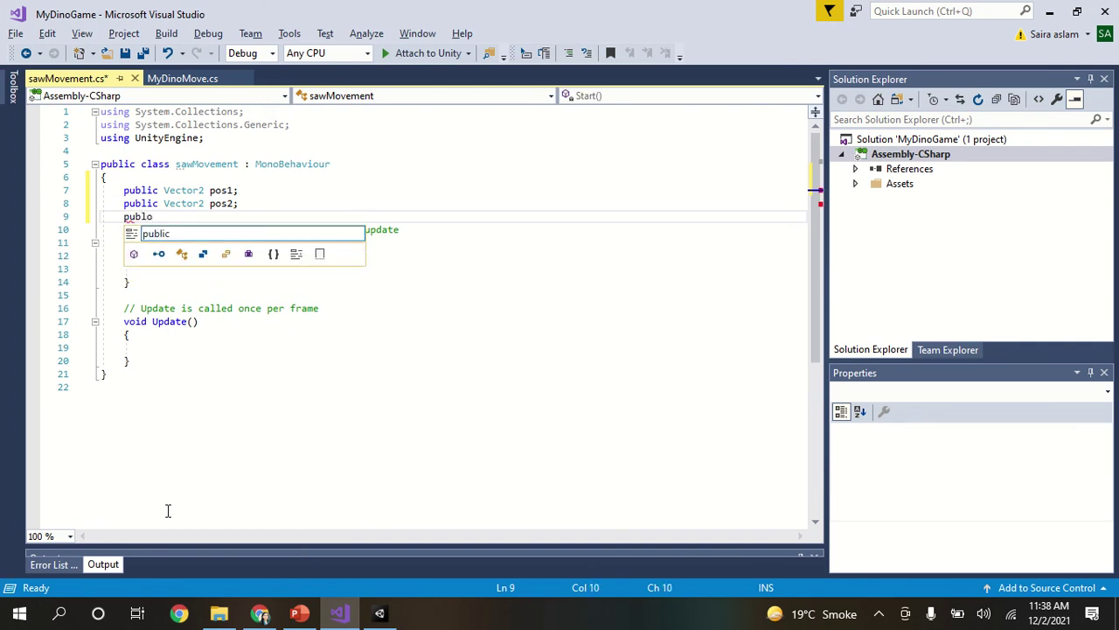
key("BackSpace")
type("ic ")
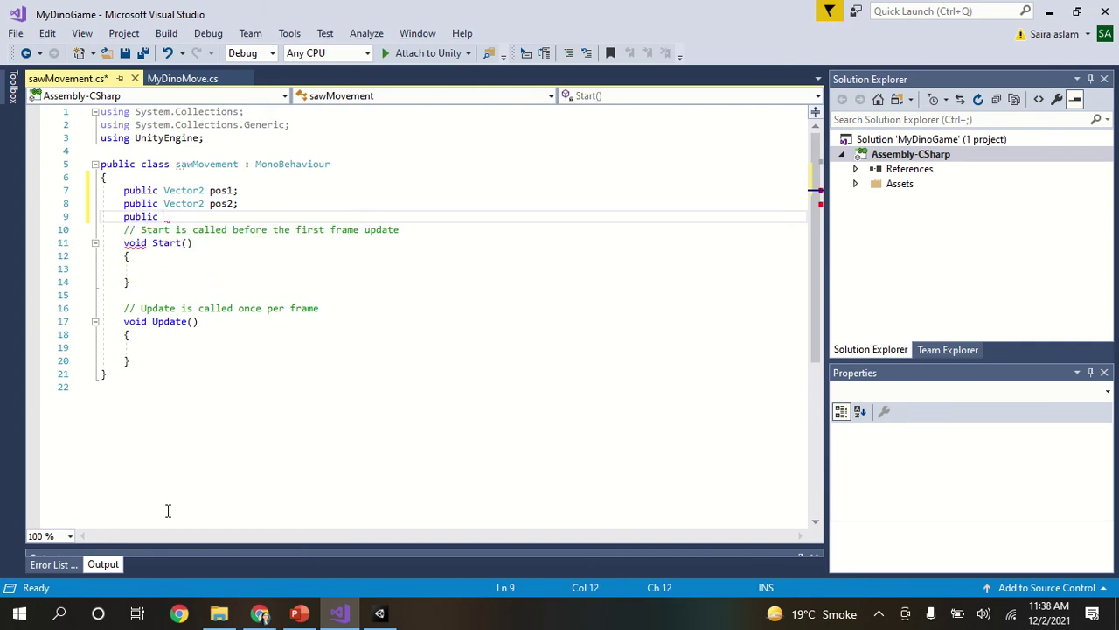
type("vector2")
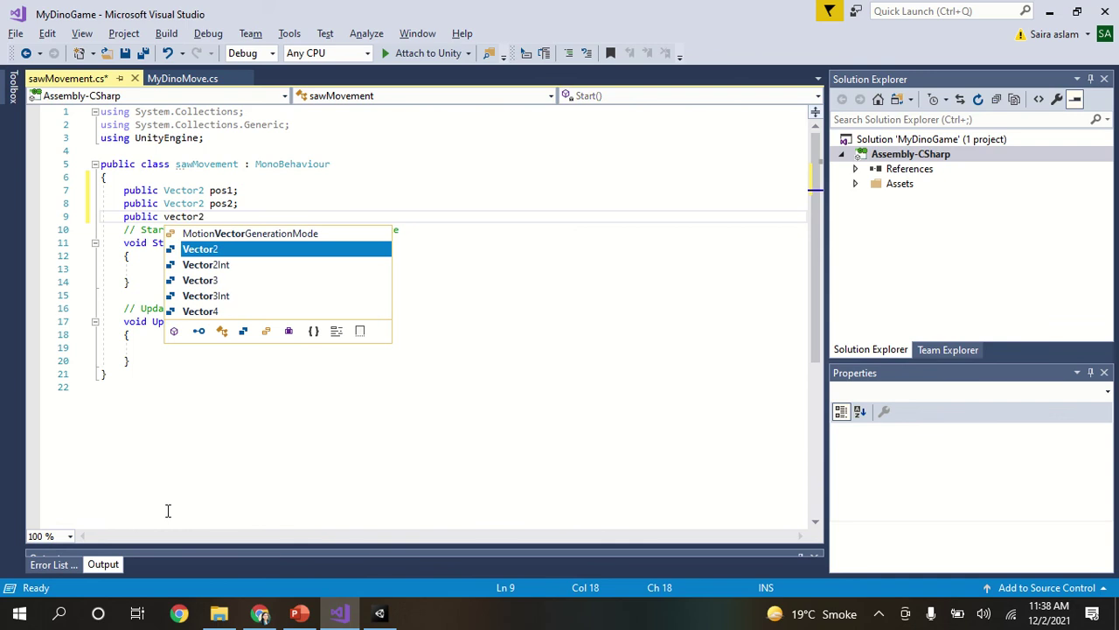
key("Tab")
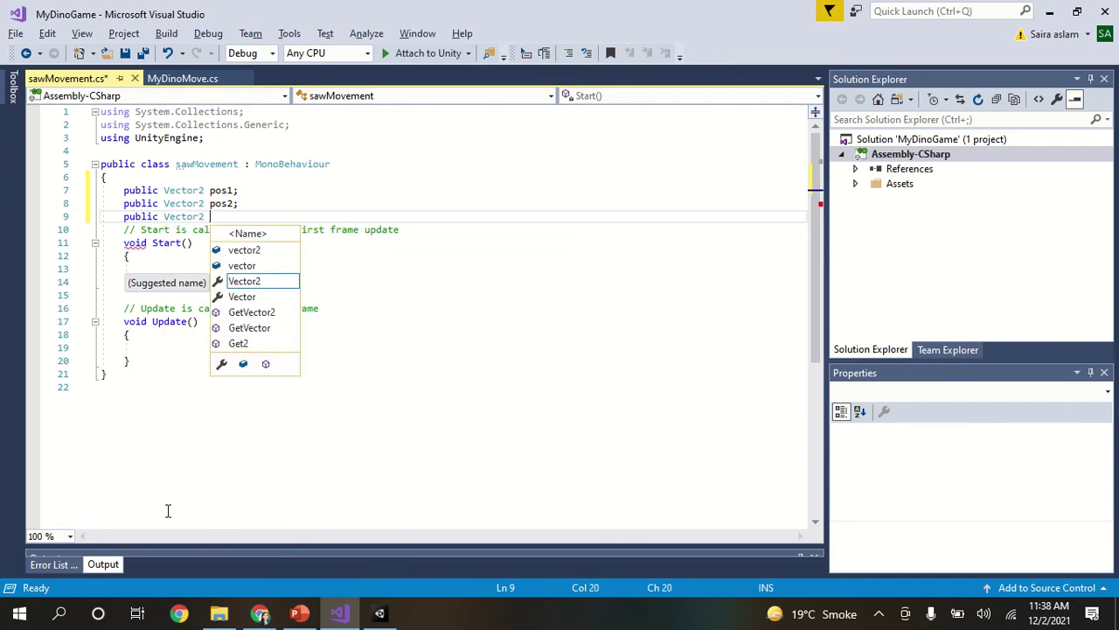
type("pos")
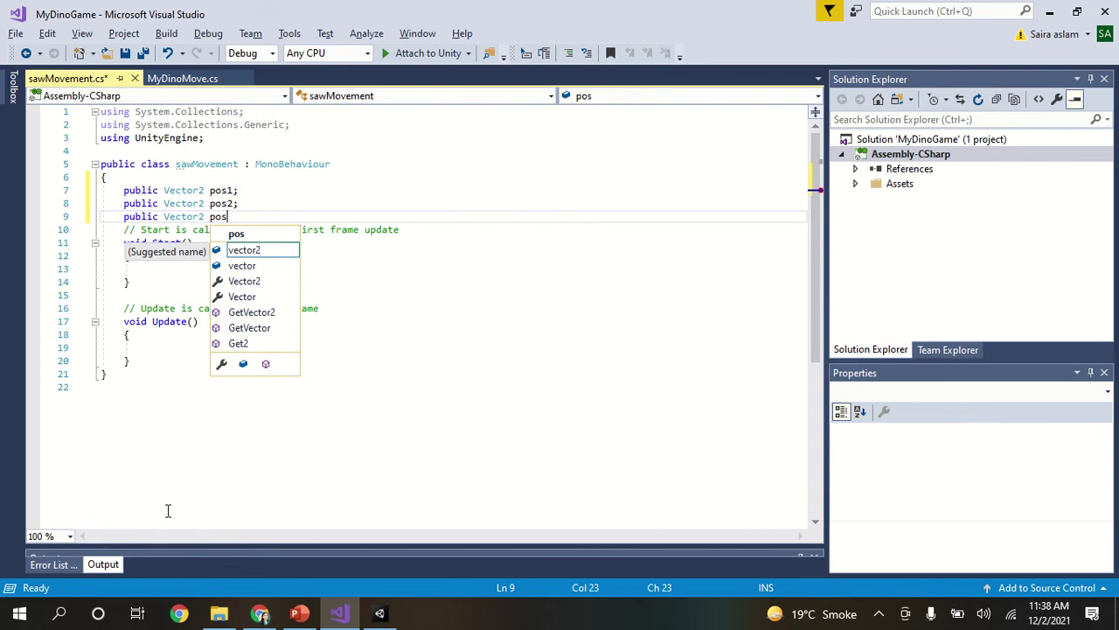
type("diff")
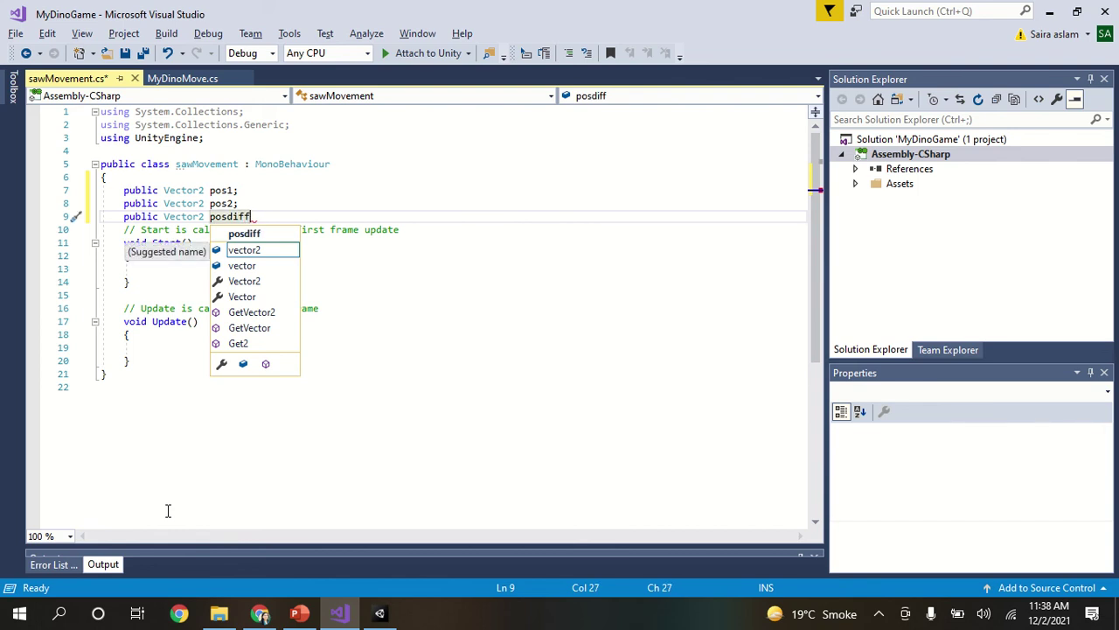
type(" = ")
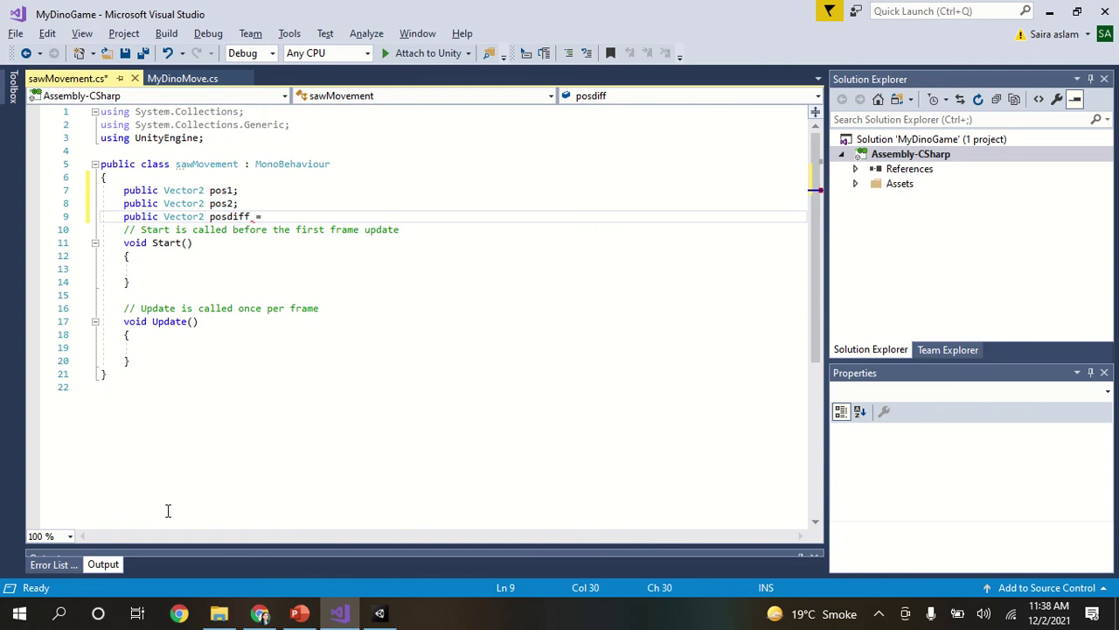
type("(")
type("7f")
type(", ")
type("0f")
type(");")
Insert new Vector2 before (7f, 0f) in the posdiff line and save sawMovement.cs
left_click(269, 217)
type("ne")
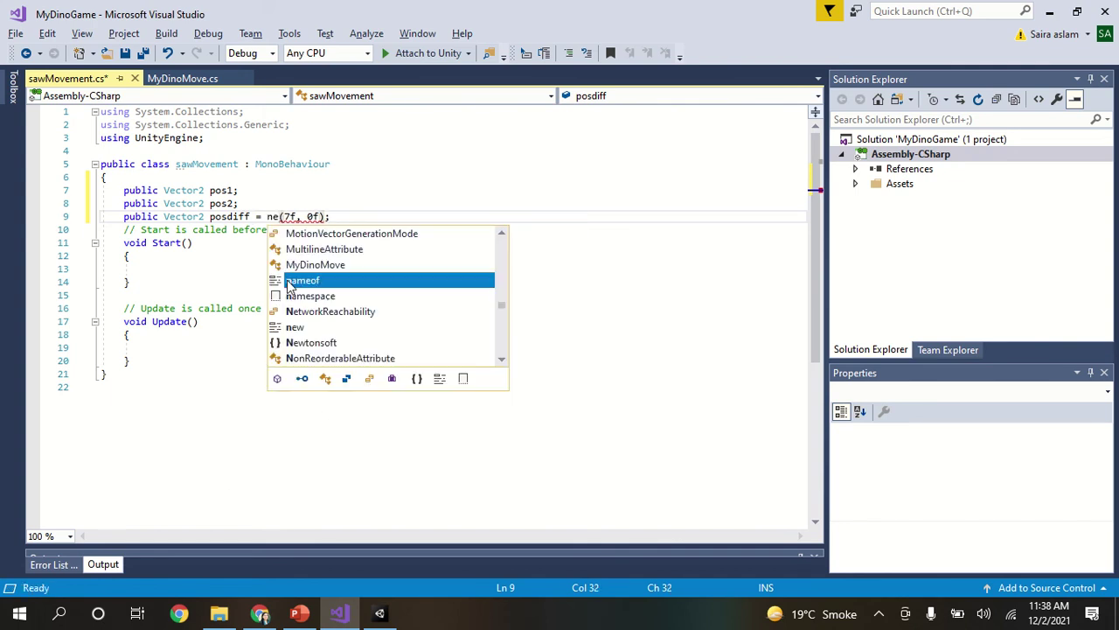
type("w Vector2")
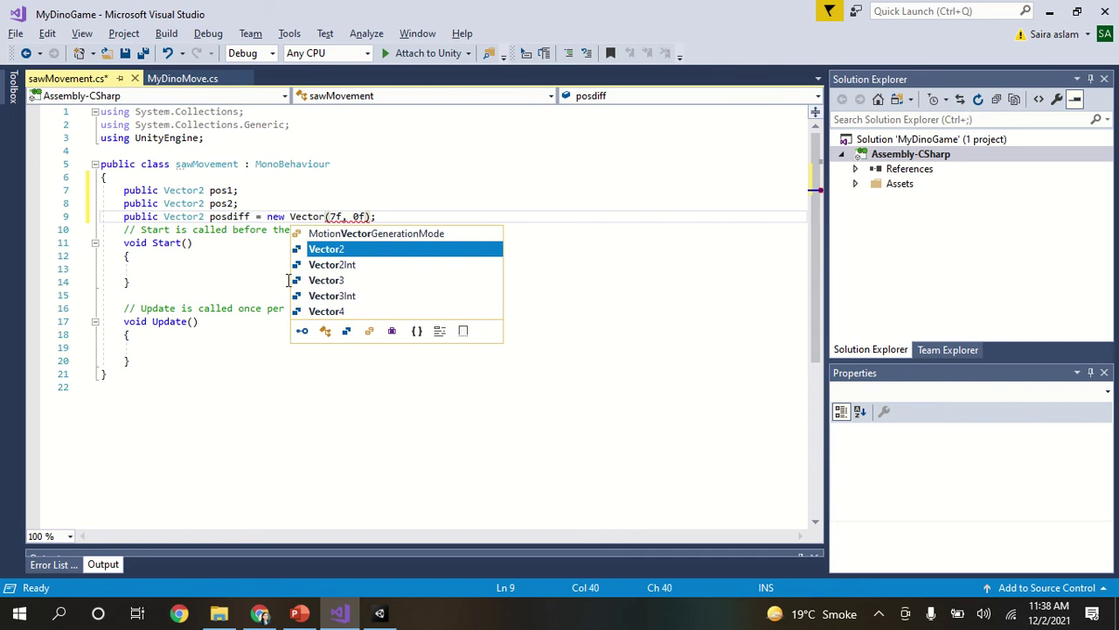
left_click(472, 341)
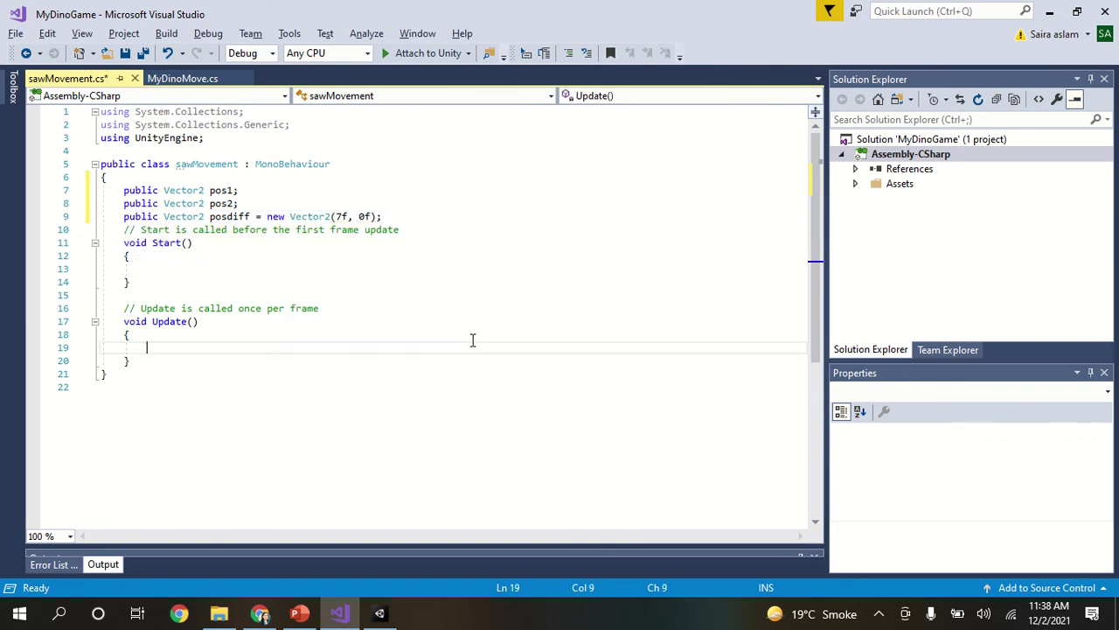
left_click(392, 216)
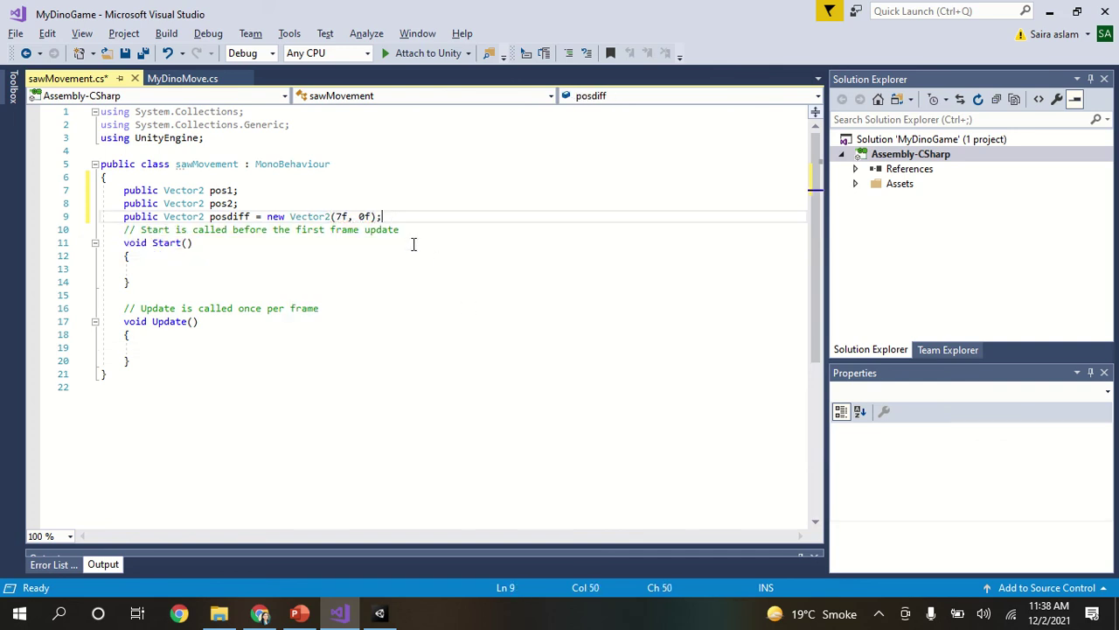
left_click(416, 292)
key("ctrl+s")
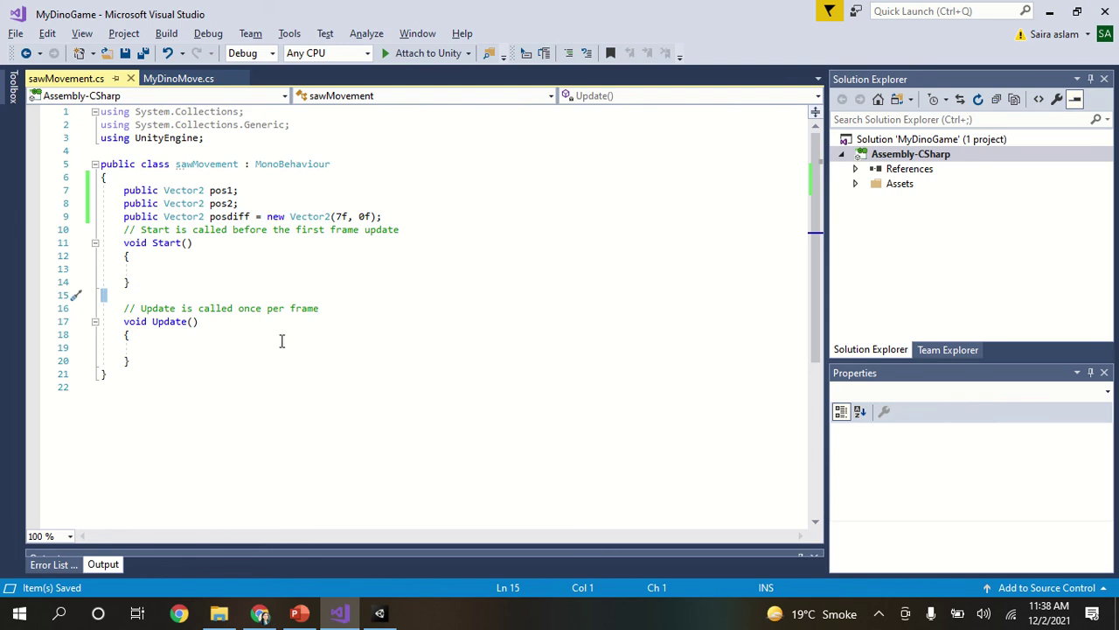
In Start(), assign pos1 = transform.position; and pos2 = pos1 + posdiff;
left_click(234, 266)
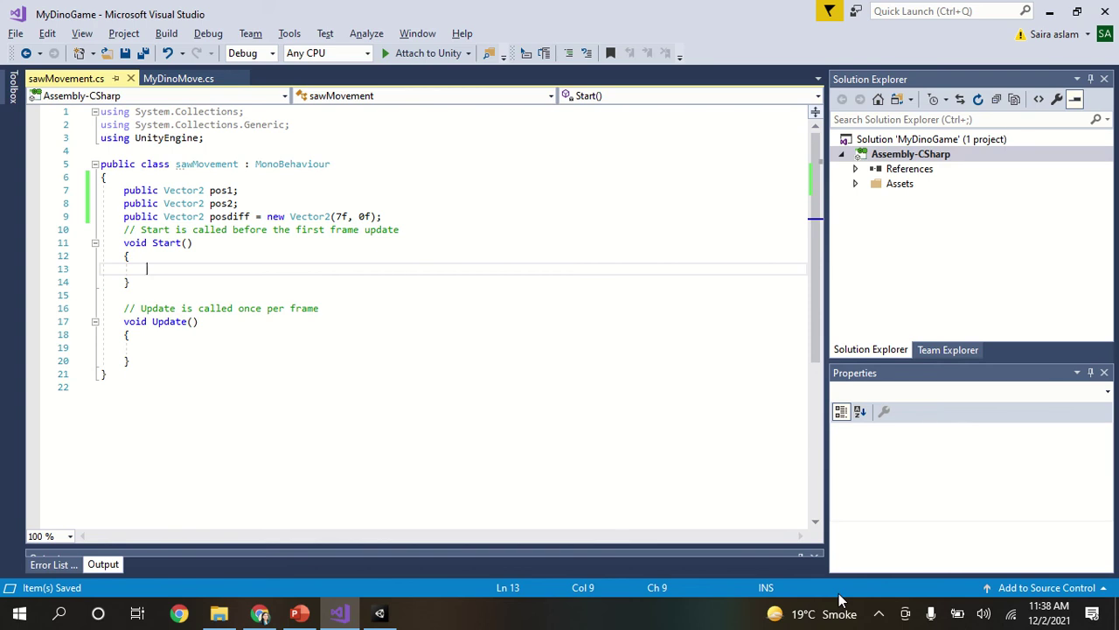
type("pos1")
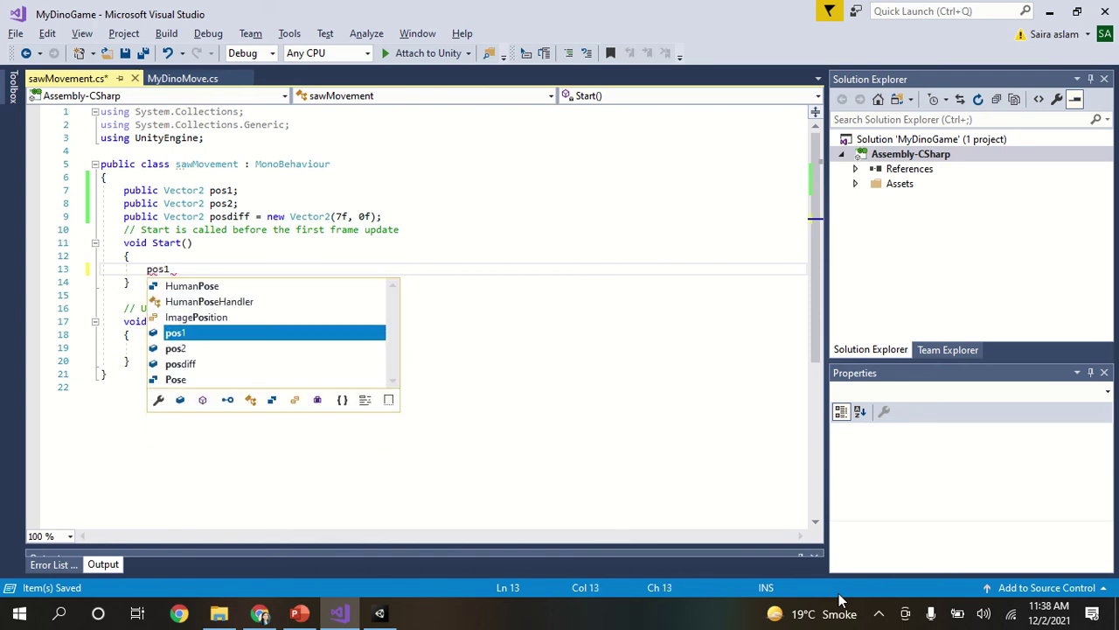
type(" = tra")
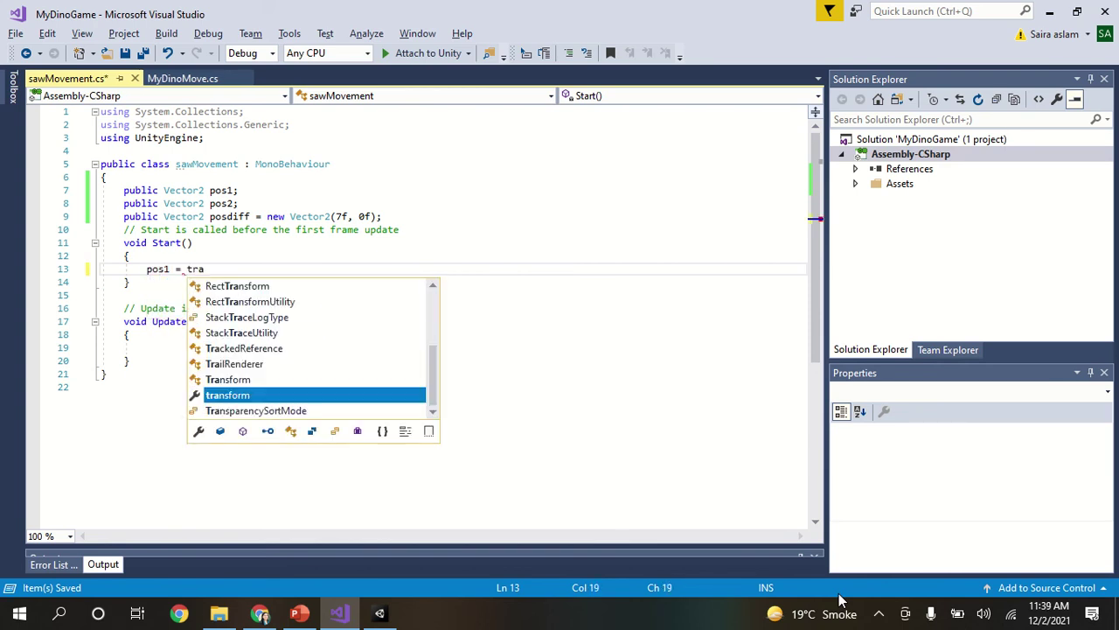
type("nsform")
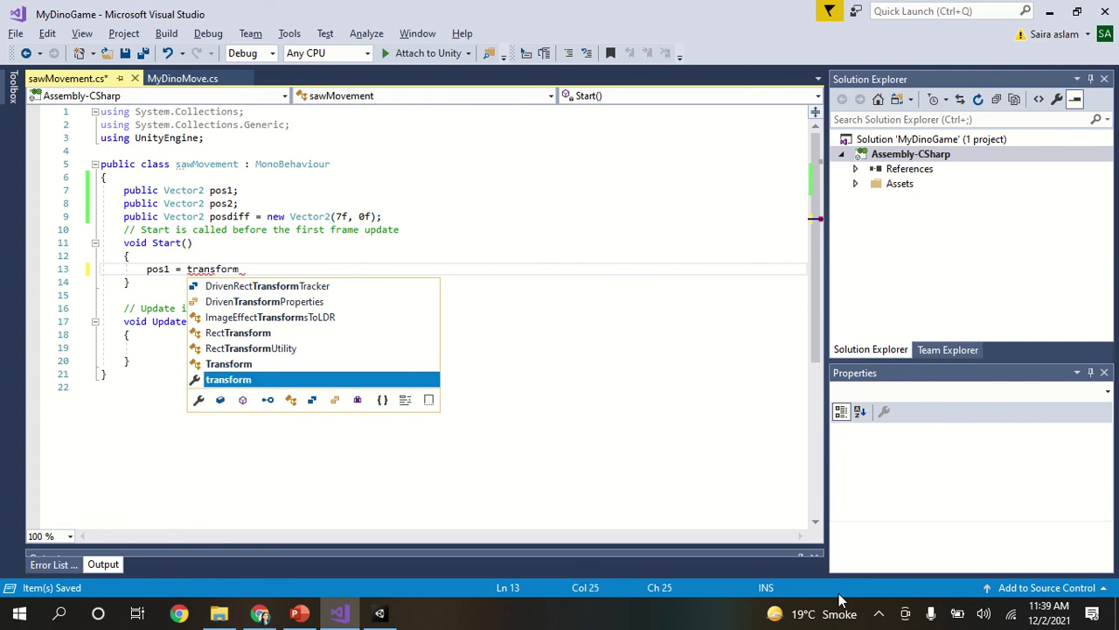
type(".positi")
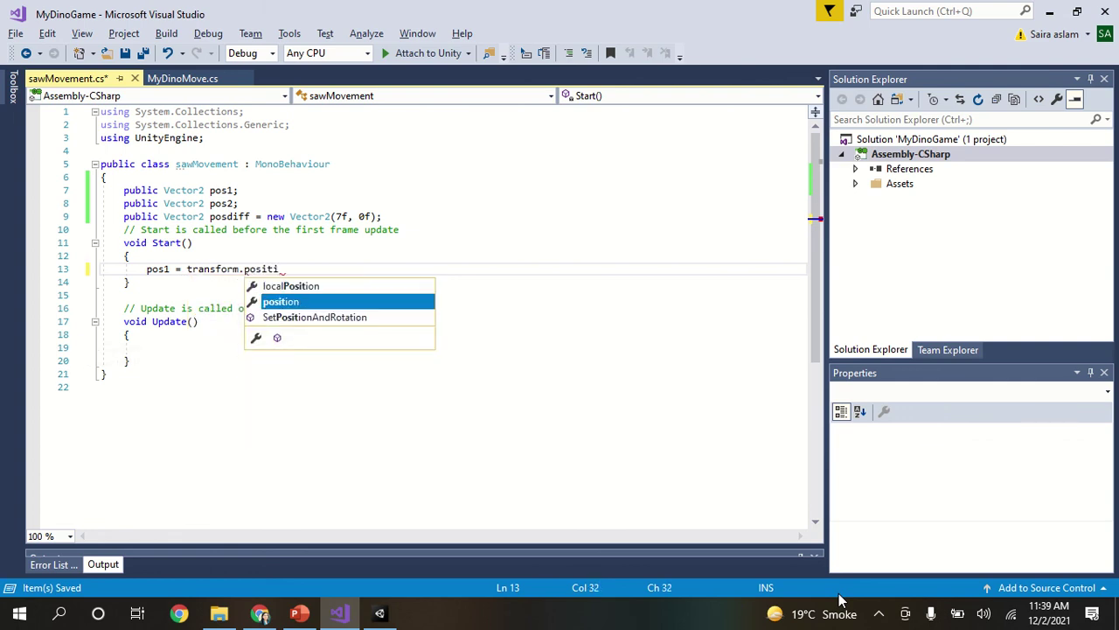
type("on;")
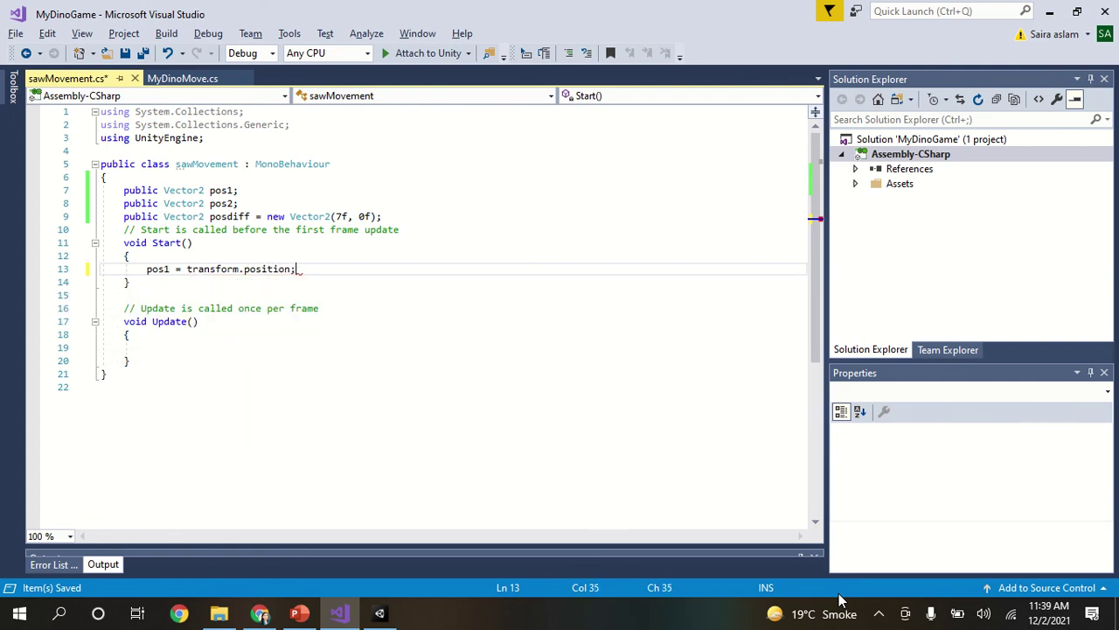
key("Return")
type("po")
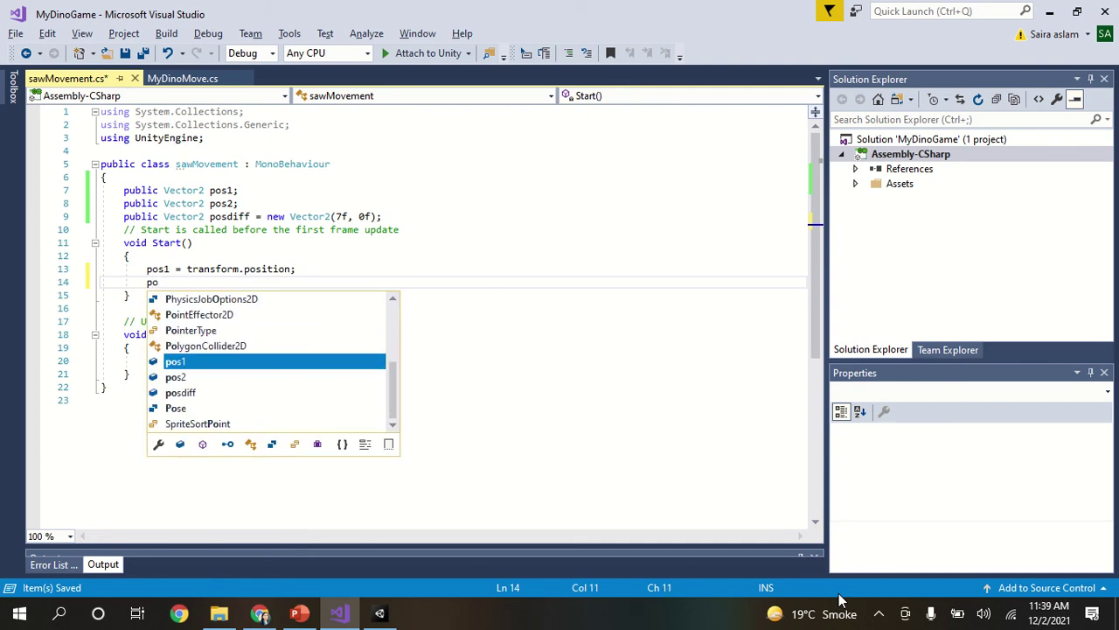
type("s2 = ")
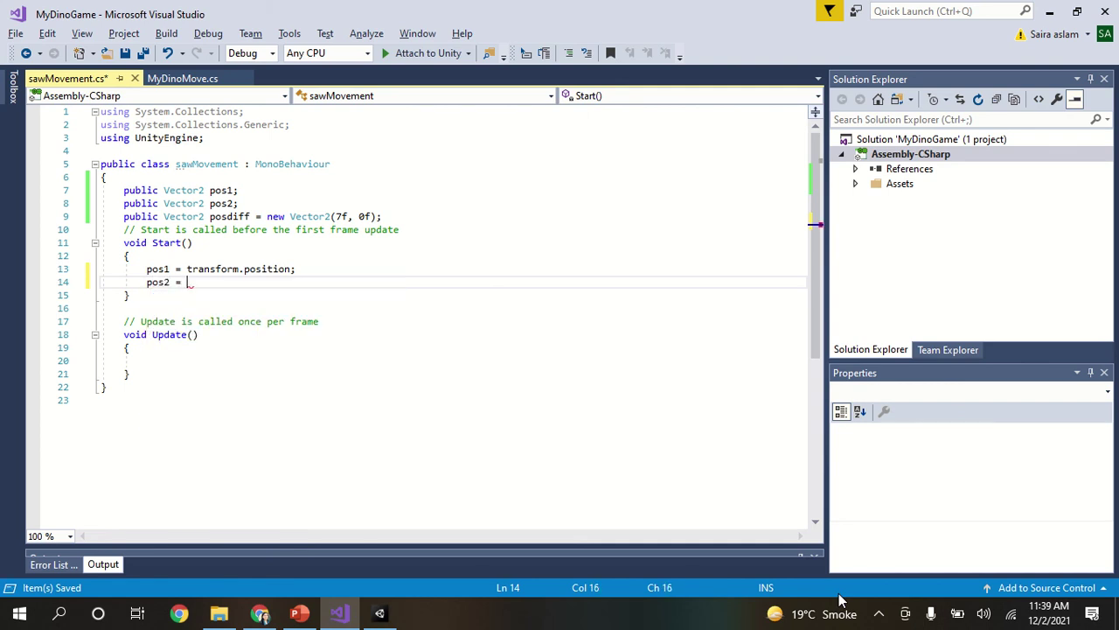
type("pos1 ")
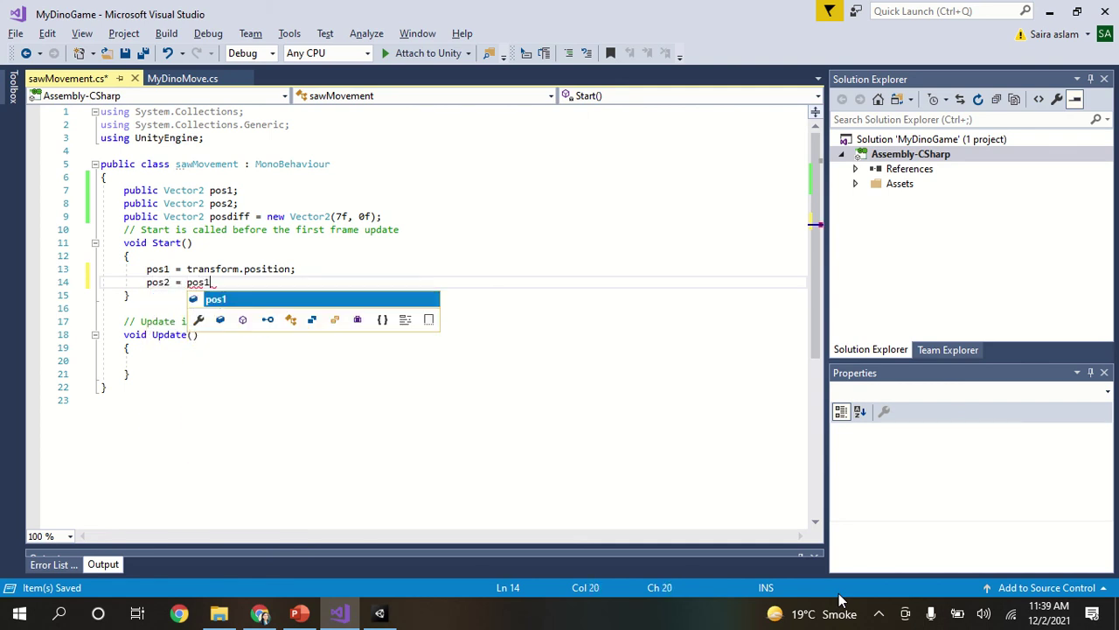
type("+ ")
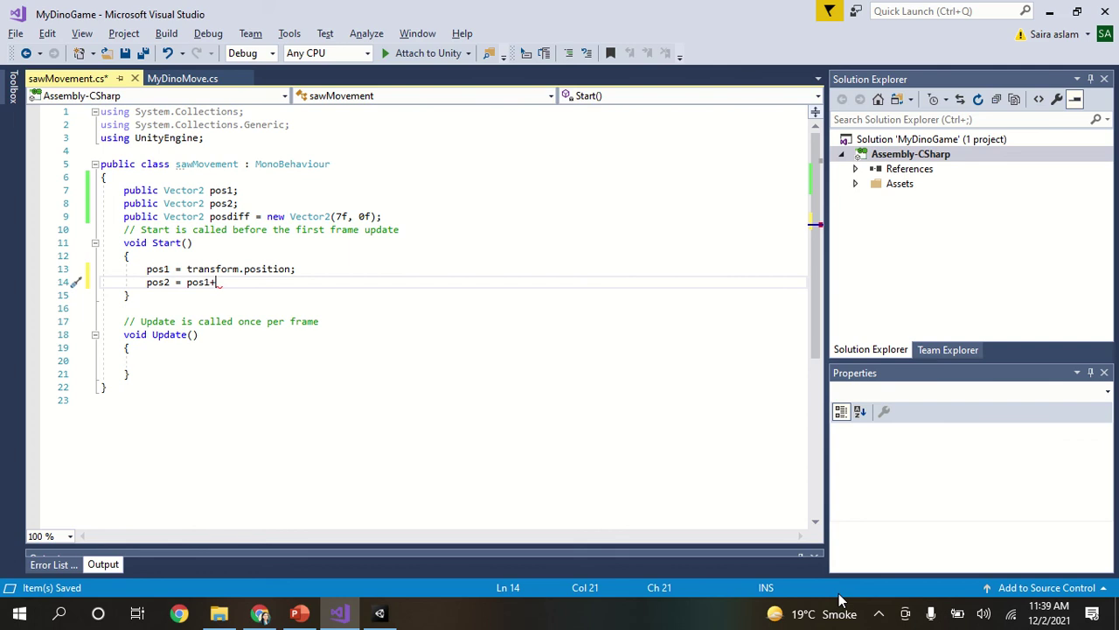
type("pos")
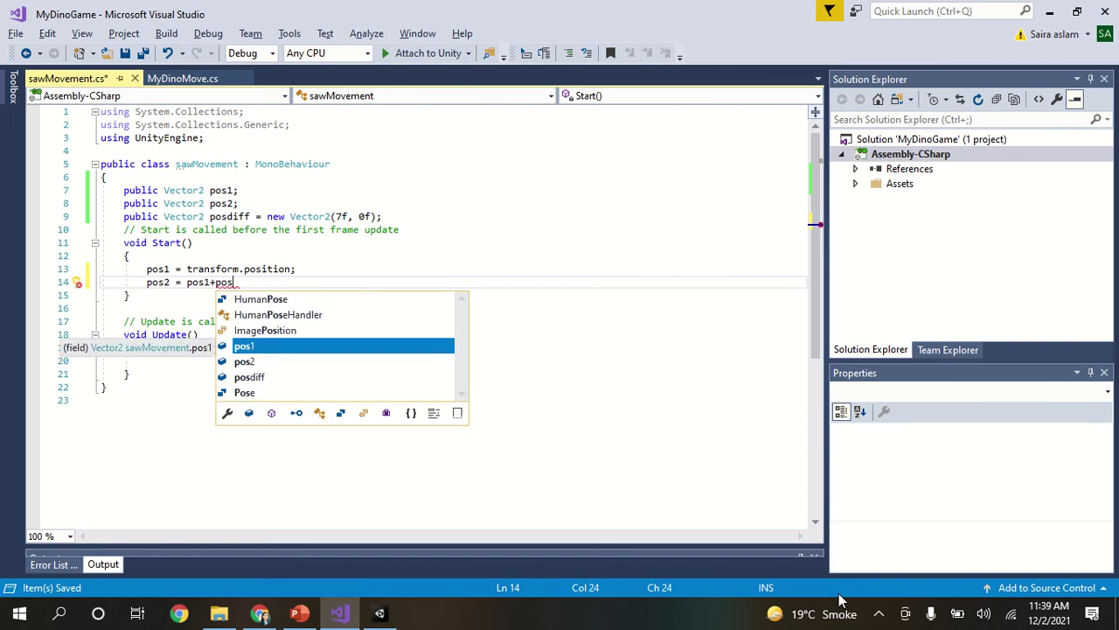
type("diff")
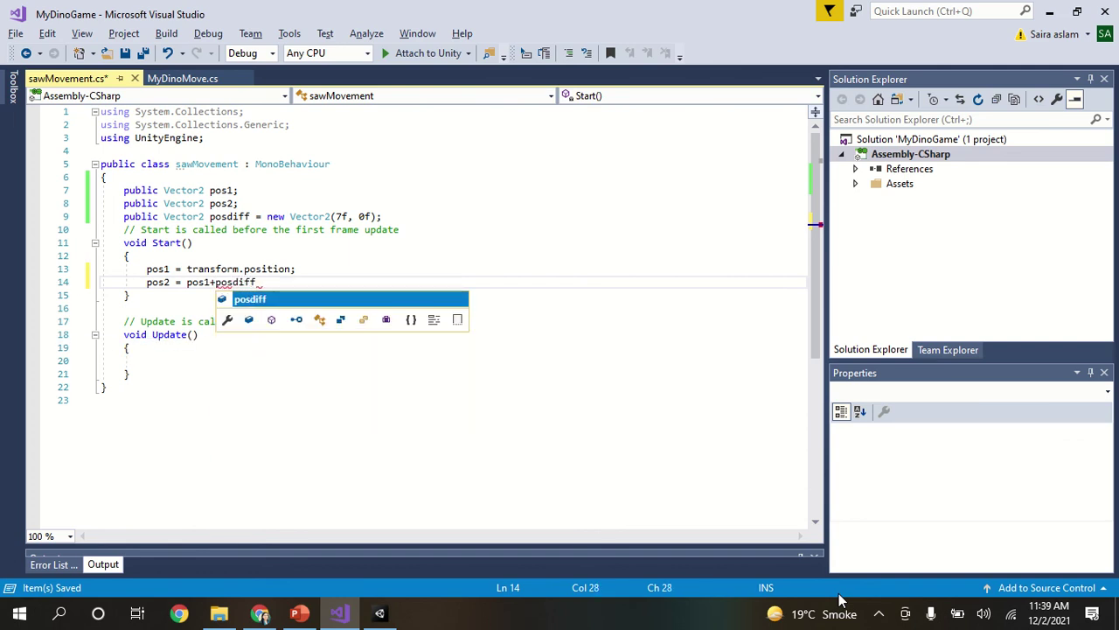
type(";")
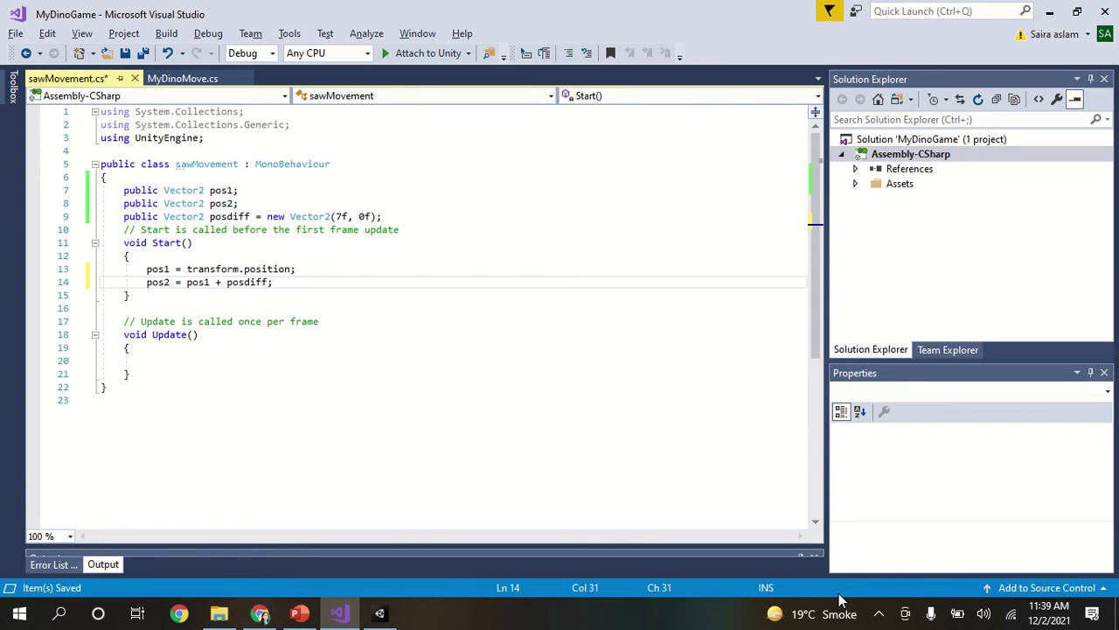
In Update(), add a //for rotation comment followed by transform.Rotate(0, 0, 2f);
left_click(240, 358)
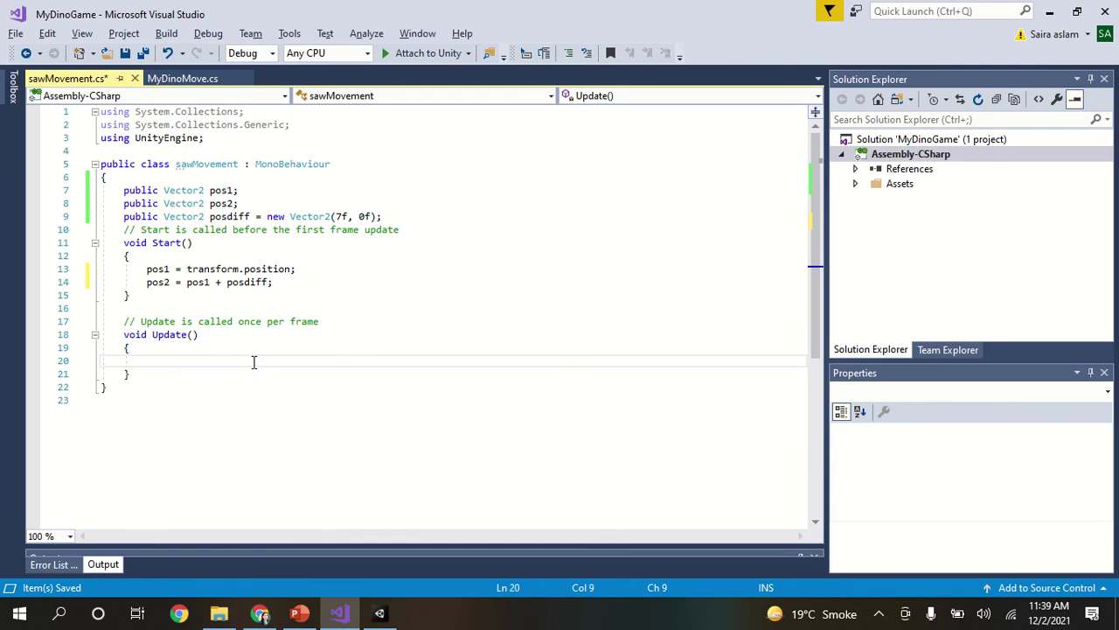
type("for")
key("BackSpace")
key("BackSpace")
key("BackSpace")
key("BackSpace")
key("BackSpace")
type("//")
type("fo")
type("ati")
type("on")
key("Return")
type("tra")
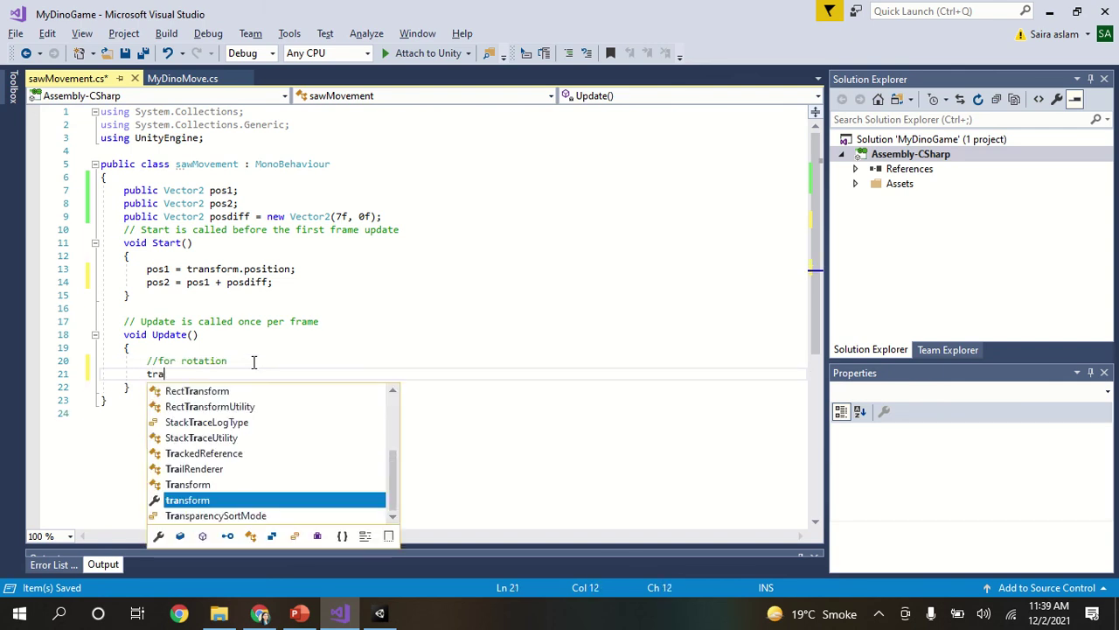
type("ns")
key("Tab")
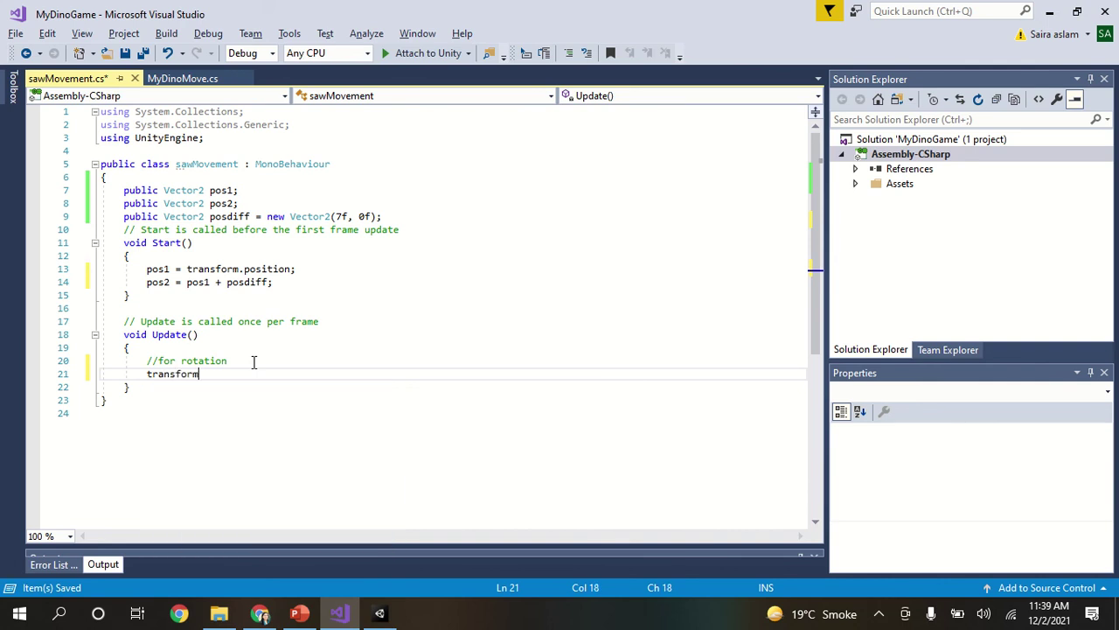
type(".Rotate")
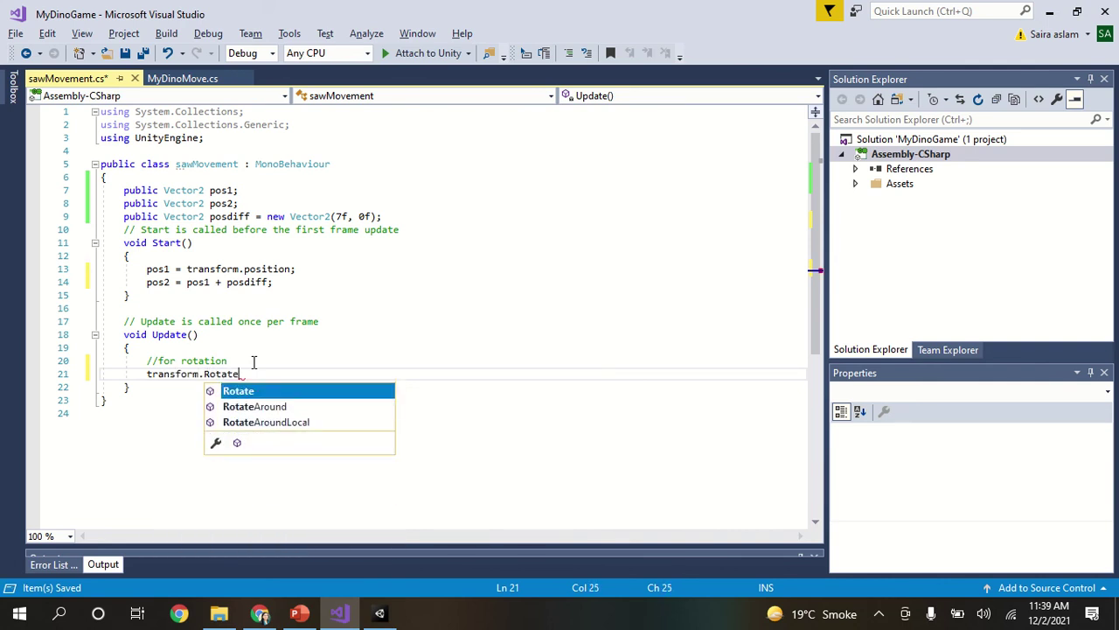
type("(")
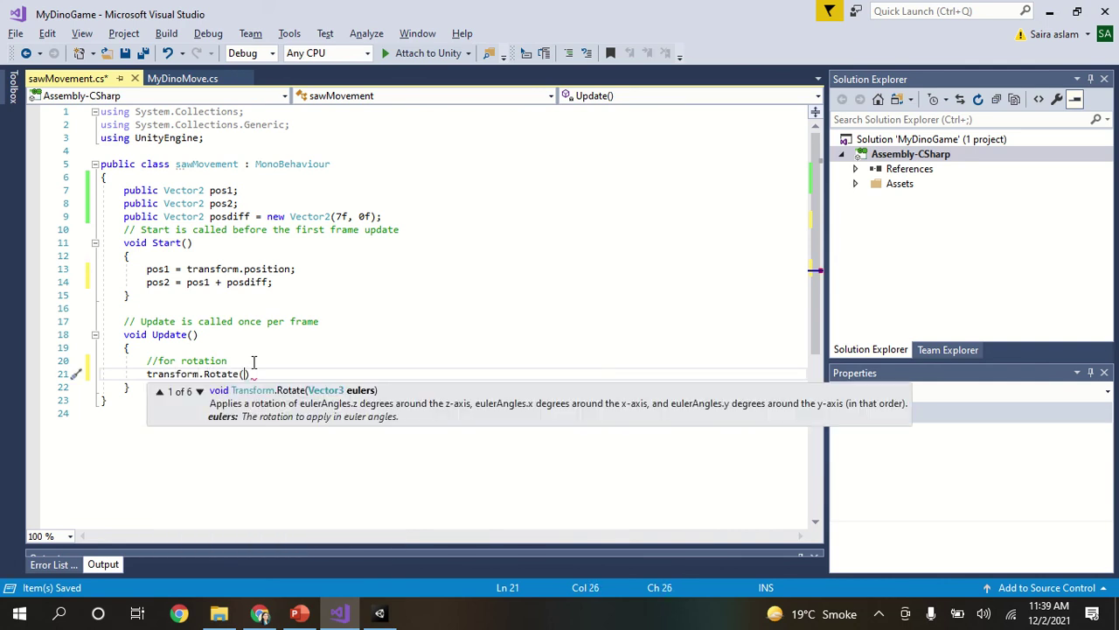
type("0")
type(", ")
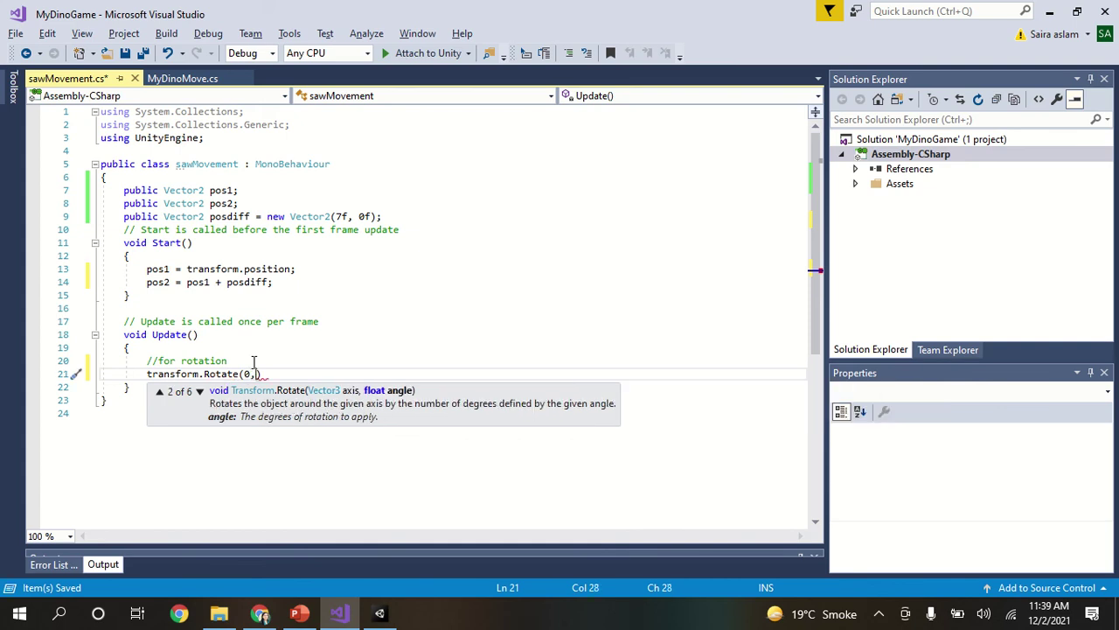
type("0")
type(", ")
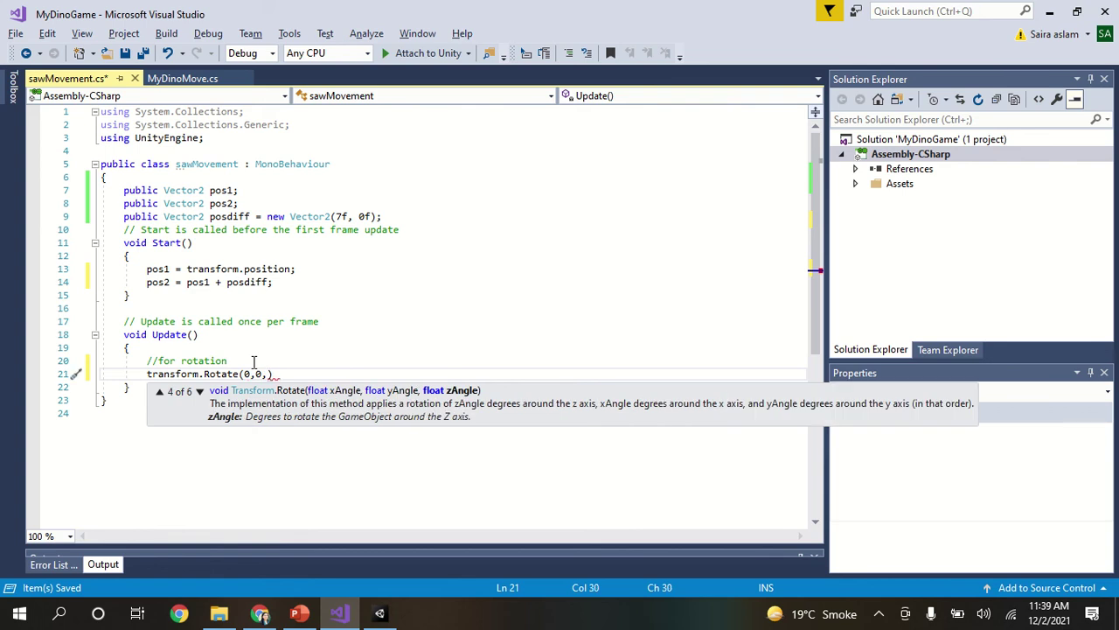
type("2")
type("f)")
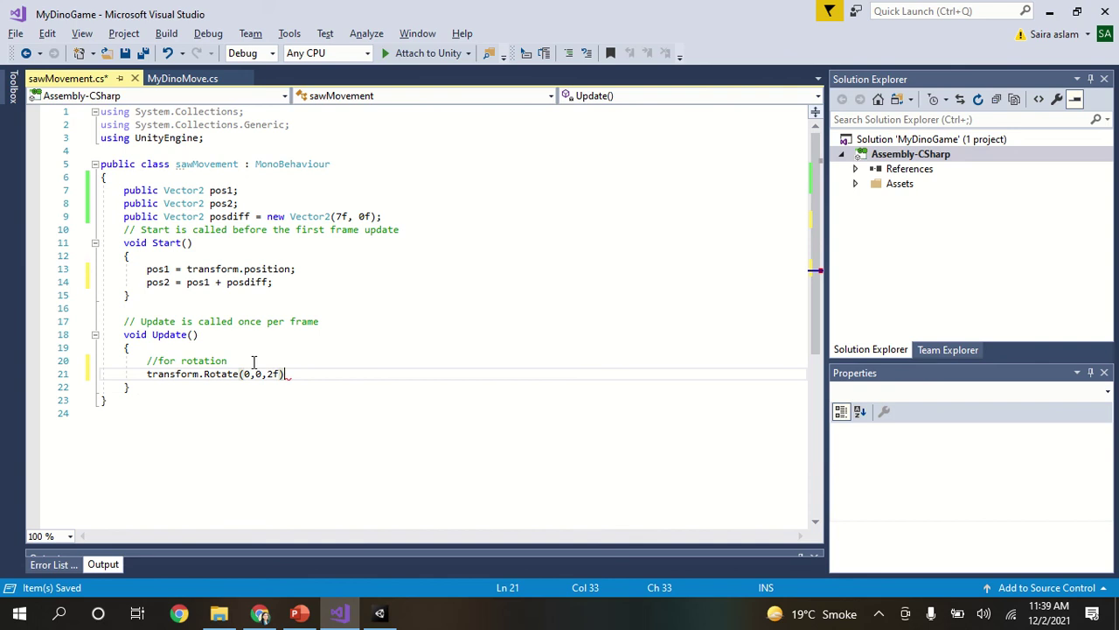
type(";")
Below the Rotate call, add a // to and fro movement comment
key("Return")
Start the line transform.position = Vector2.Lerp(pos1, pos2, beneath the comment
key("Return")
type("T")
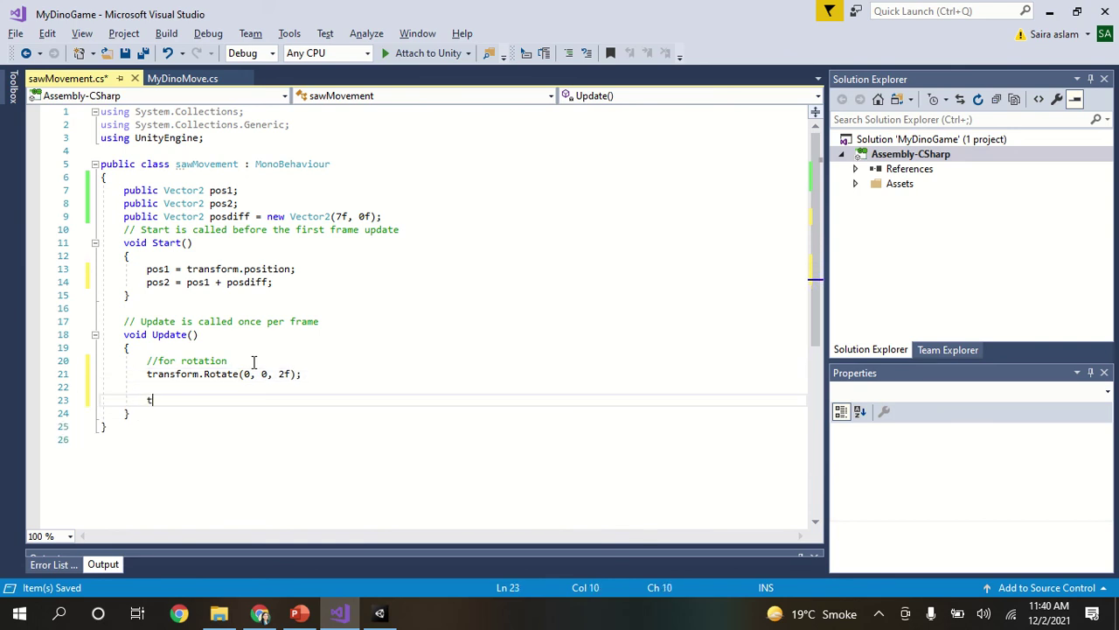
type(" a")
key("BackSpace")
key("BackSpace")
key("BackSpace")
key("BackSpace")
key("BackSpace")
key("BackSpace")
key("BackSpace")
type("// t")
type("o and from")
key("BackSpace")
key("BackSpace")
type("o movement")
key("Return")
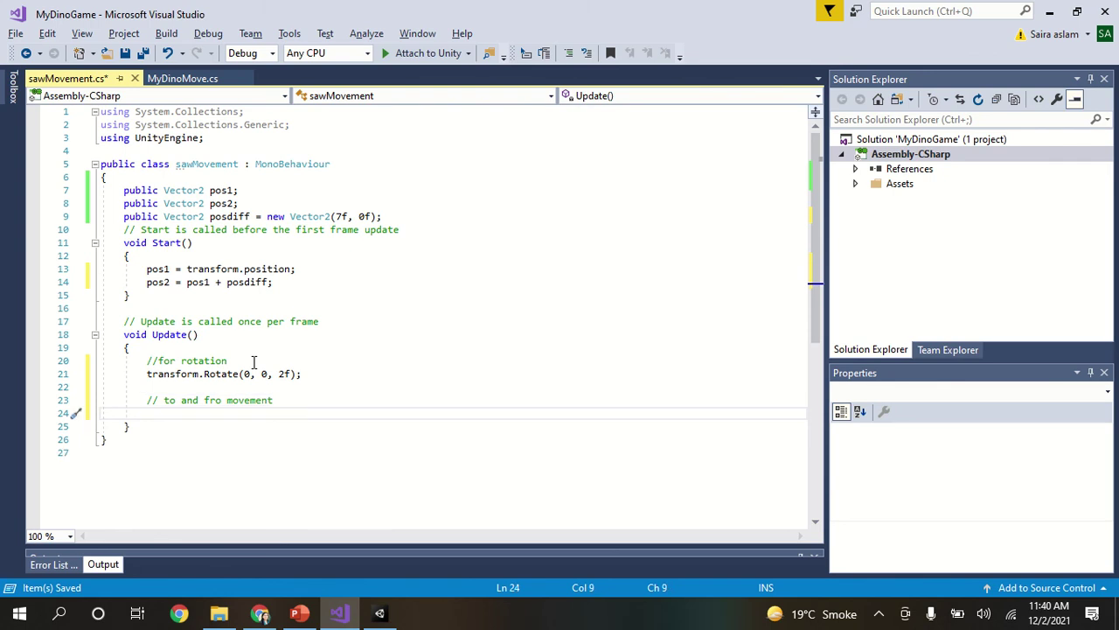
type("trans")
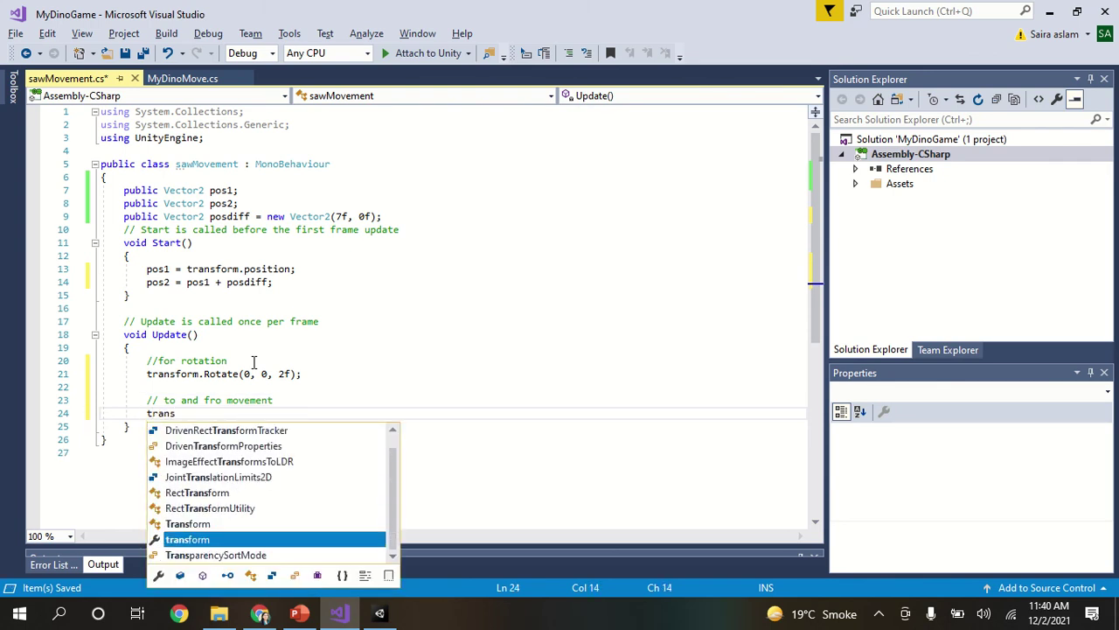
type("form.pos")
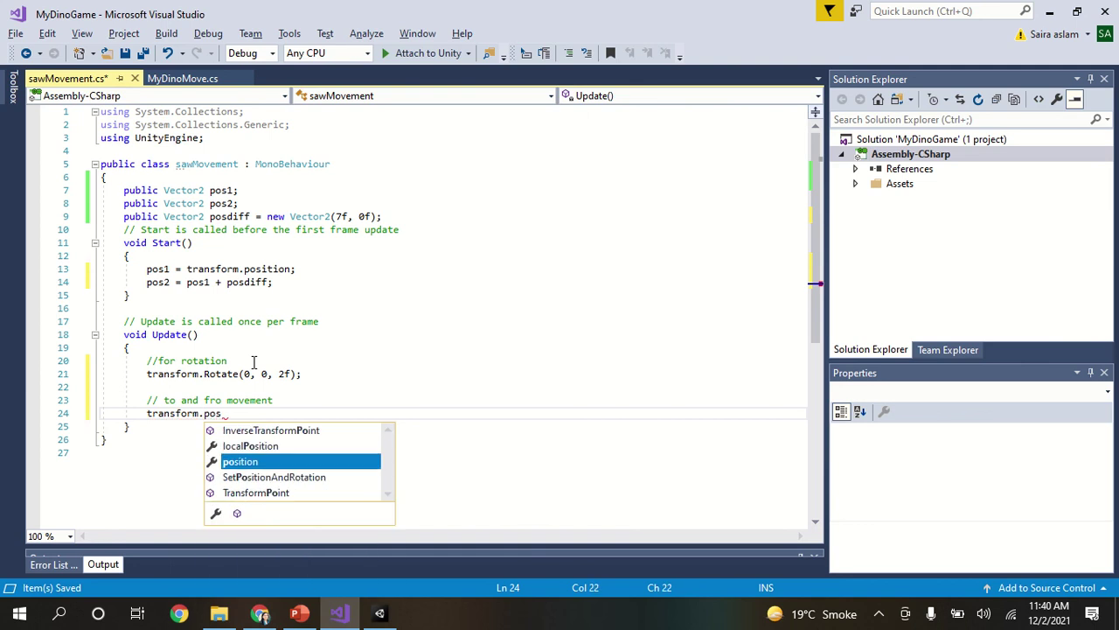
type("i")
key("Tab")
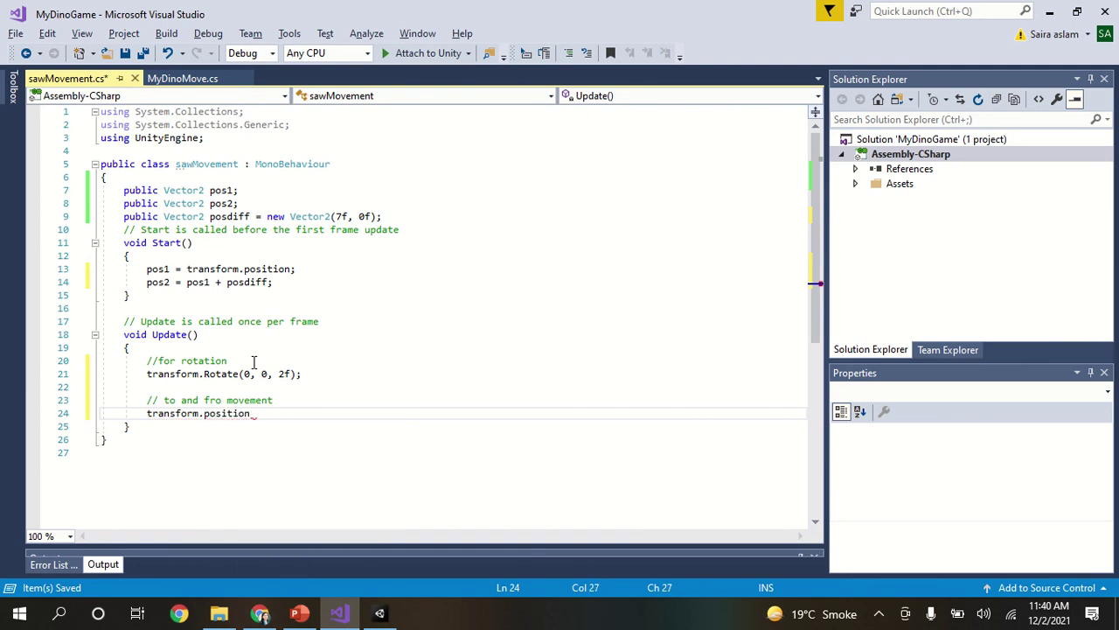
type(" =")
type(" Vecto")
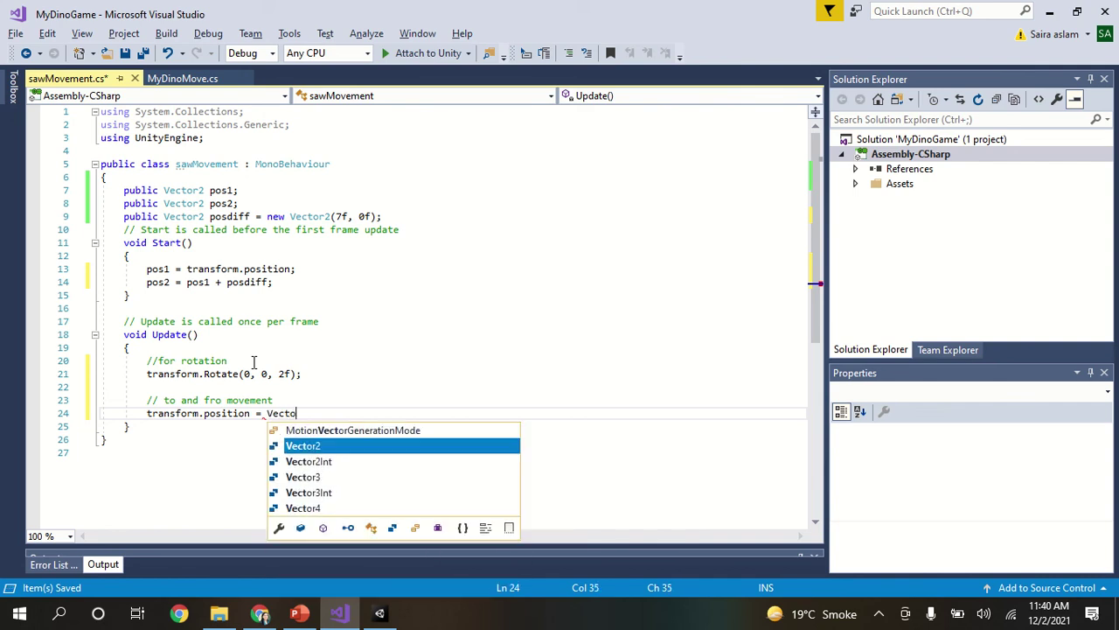
type("r2.")
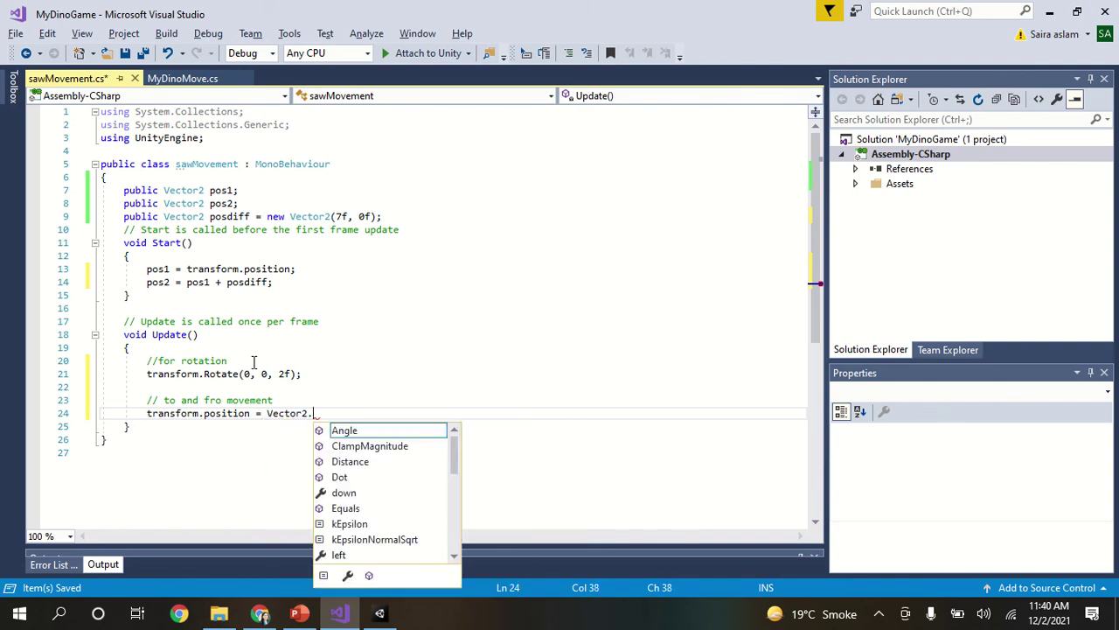
type("Lerp")
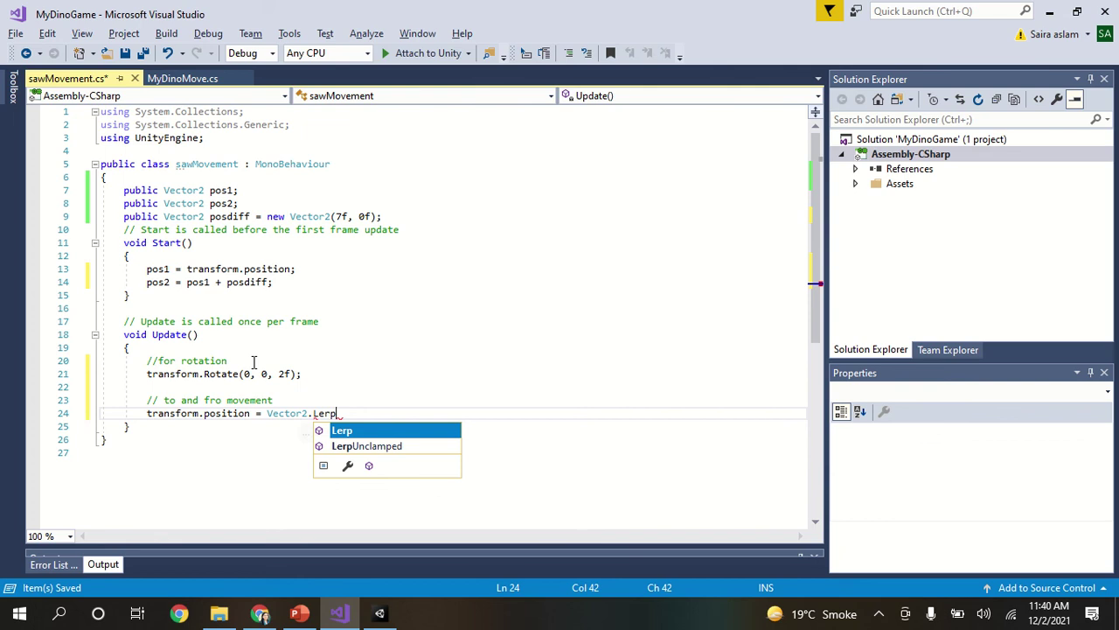
type("(")
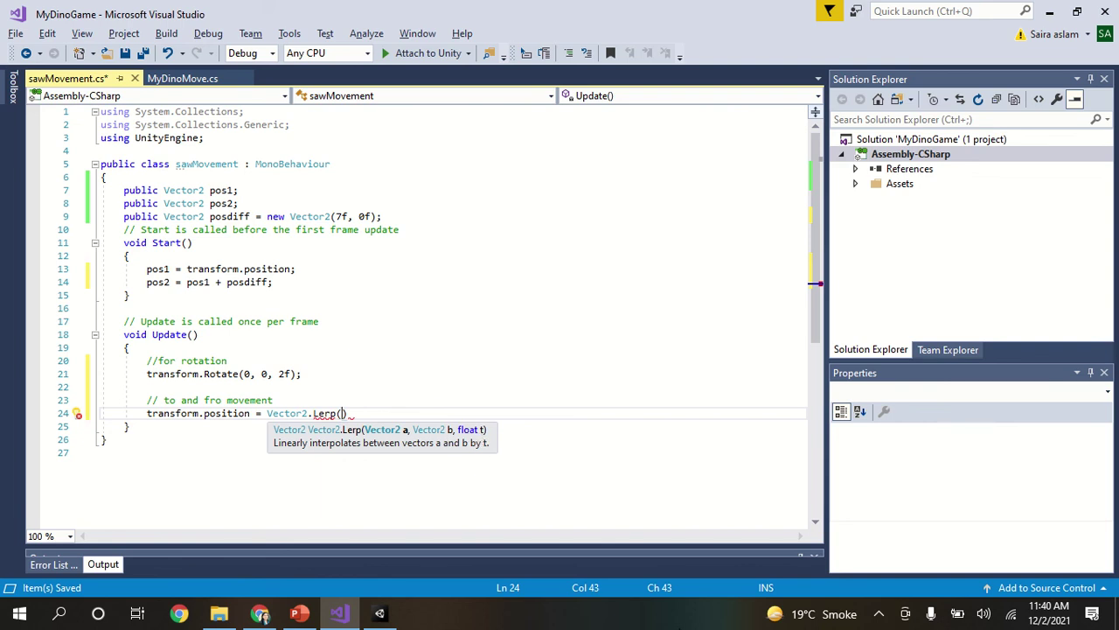
type("pos")
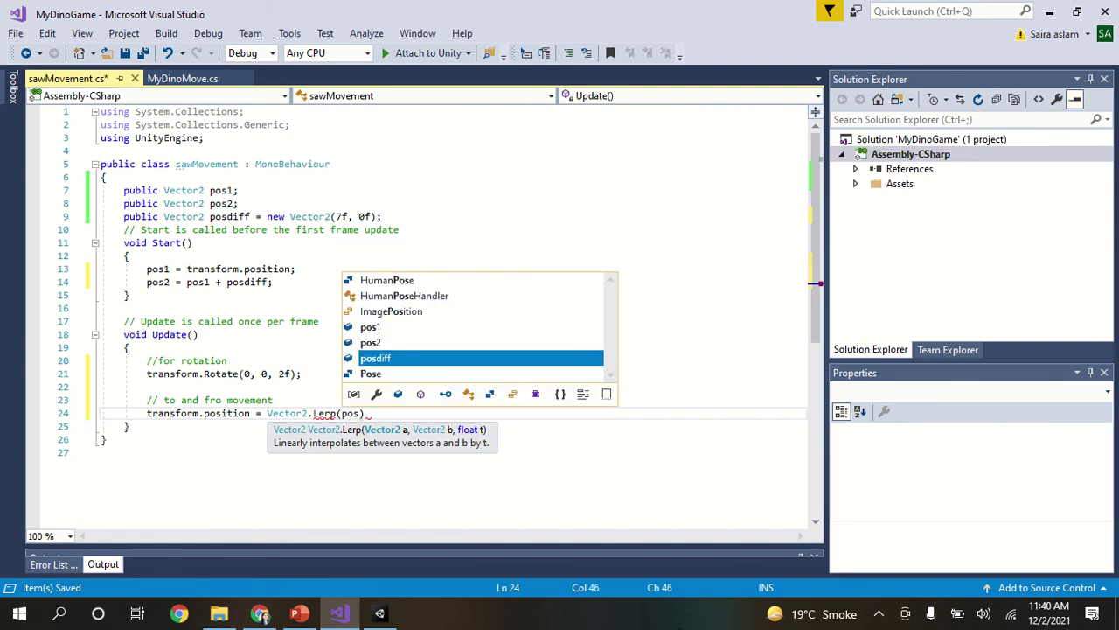
type("1, ")
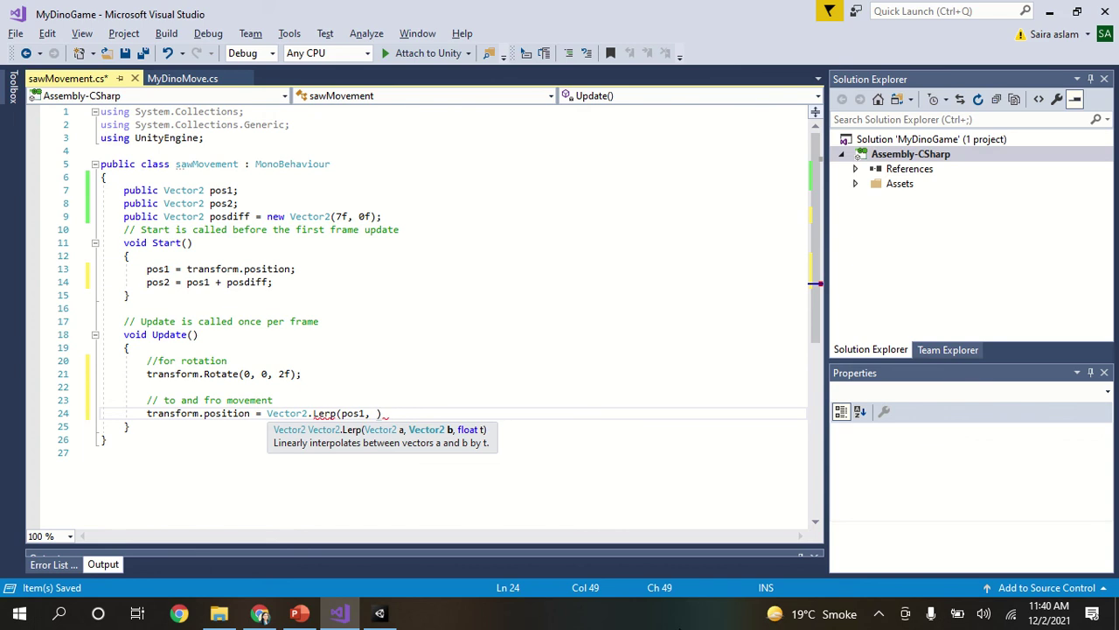
type("pos2")
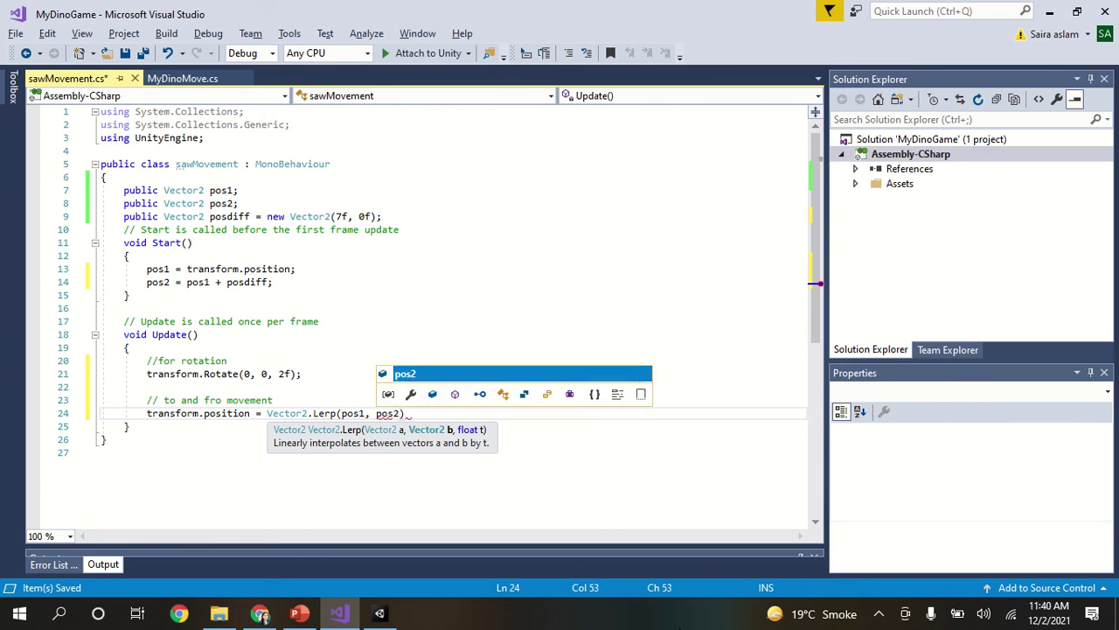
type(",")
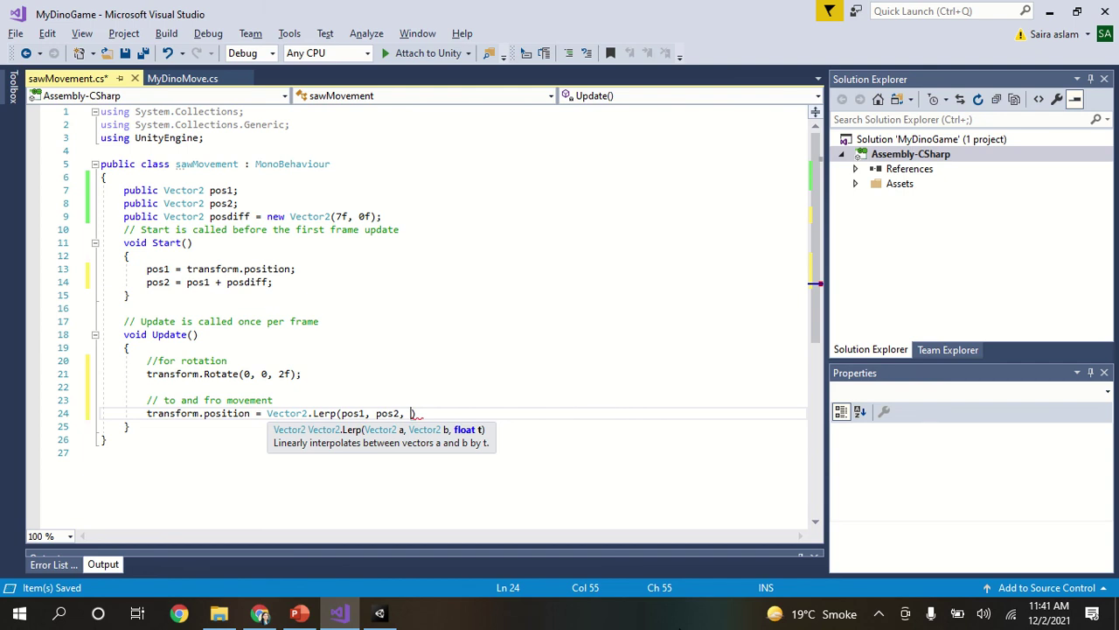
Begin Lerp's third argument with Mathf.PingPong(
type("Mat")
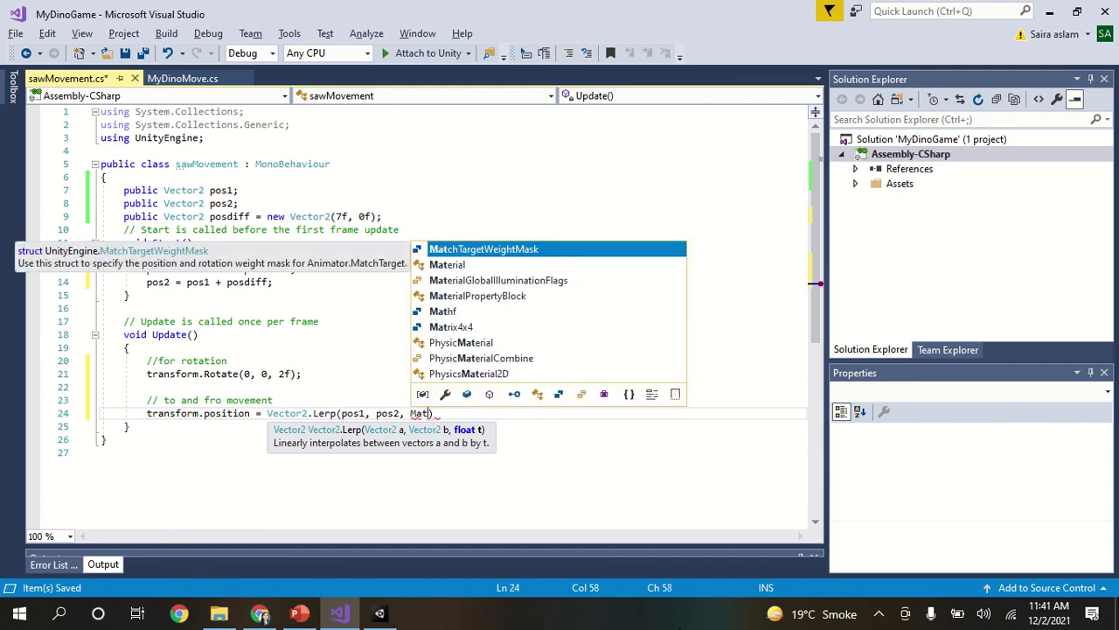
type("h")
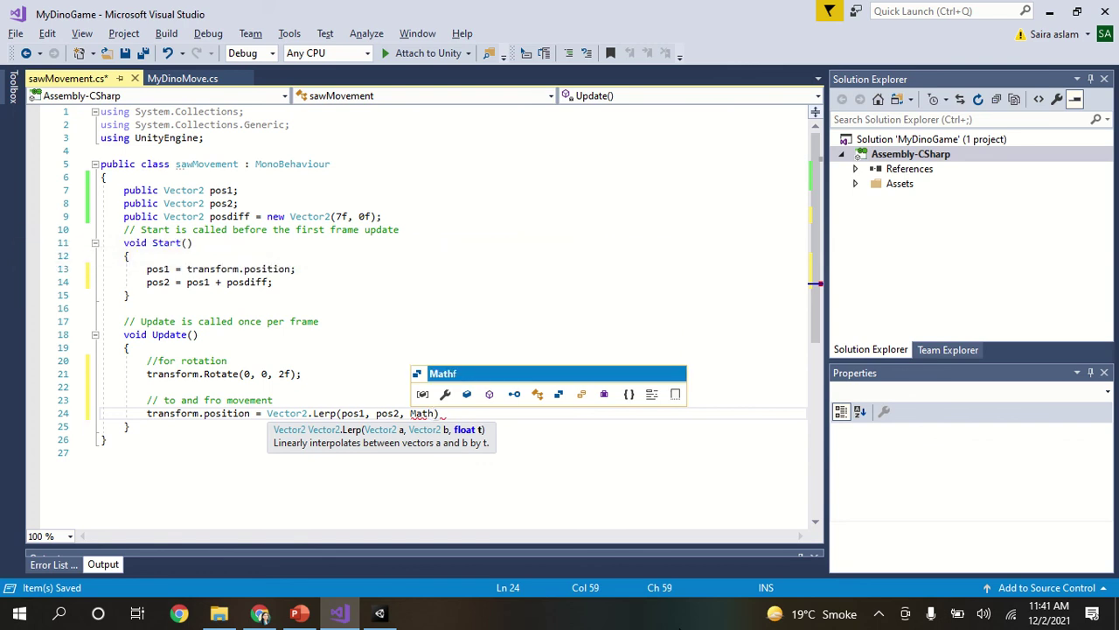
type("f.p")
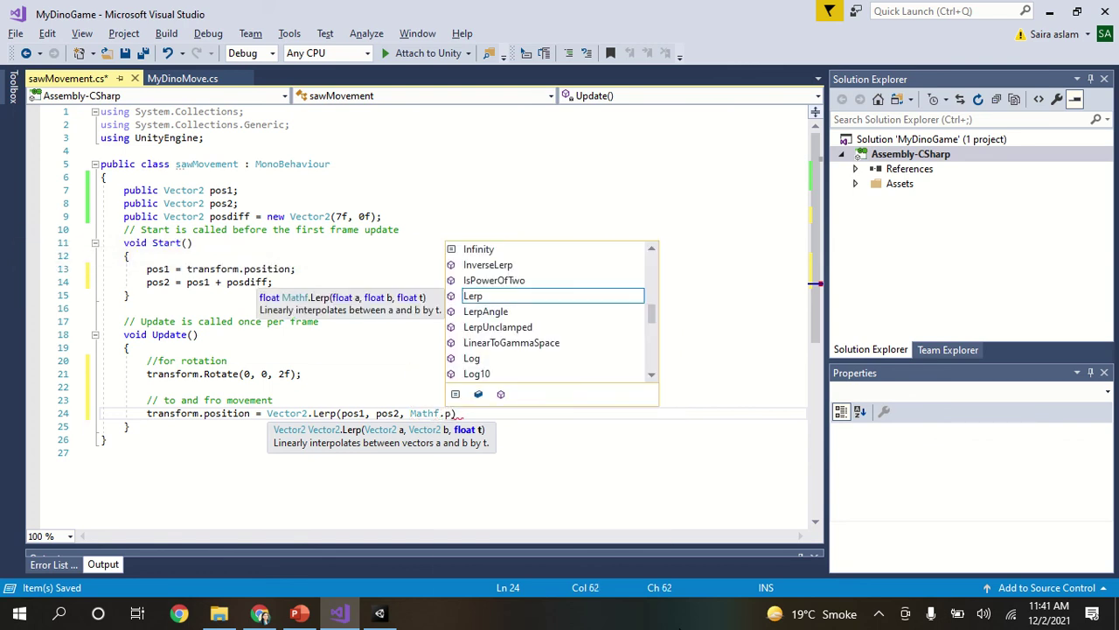
type("i")
key("Down")
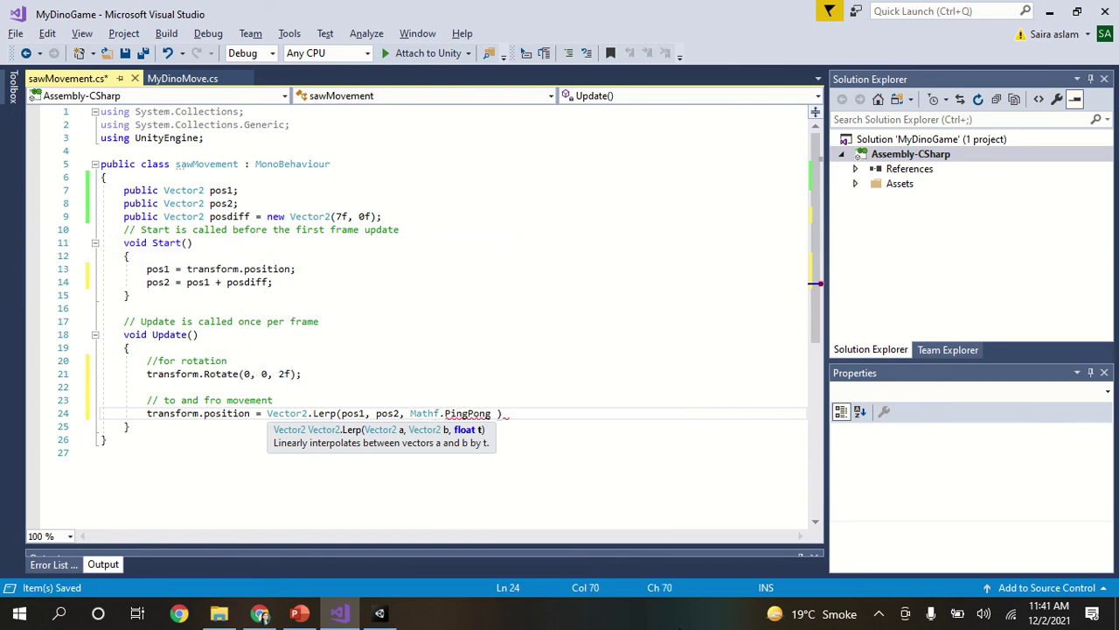
key("BackSpace")
type("(")
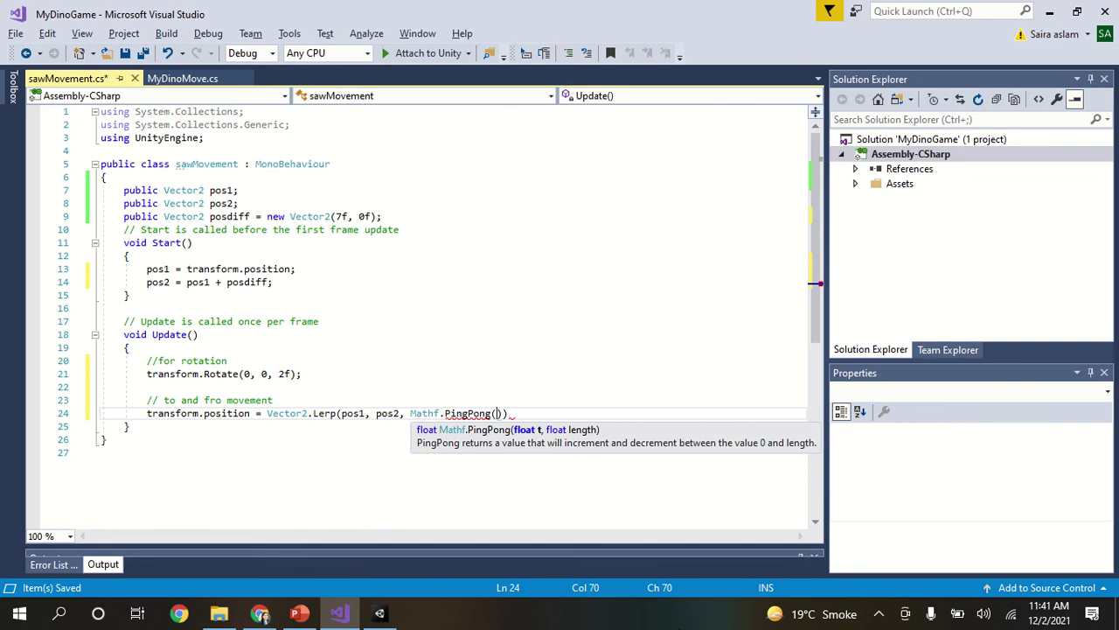
Pass speed*Time.deltaTime and 1.0f to PingPong to finish the statement
type("speed")
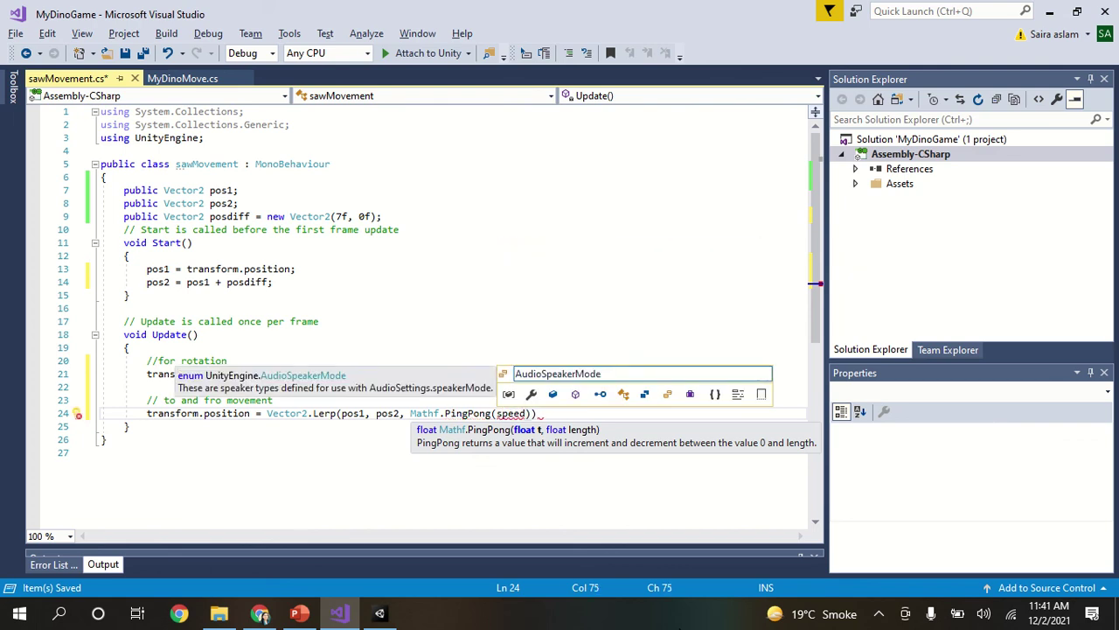
type("*t")
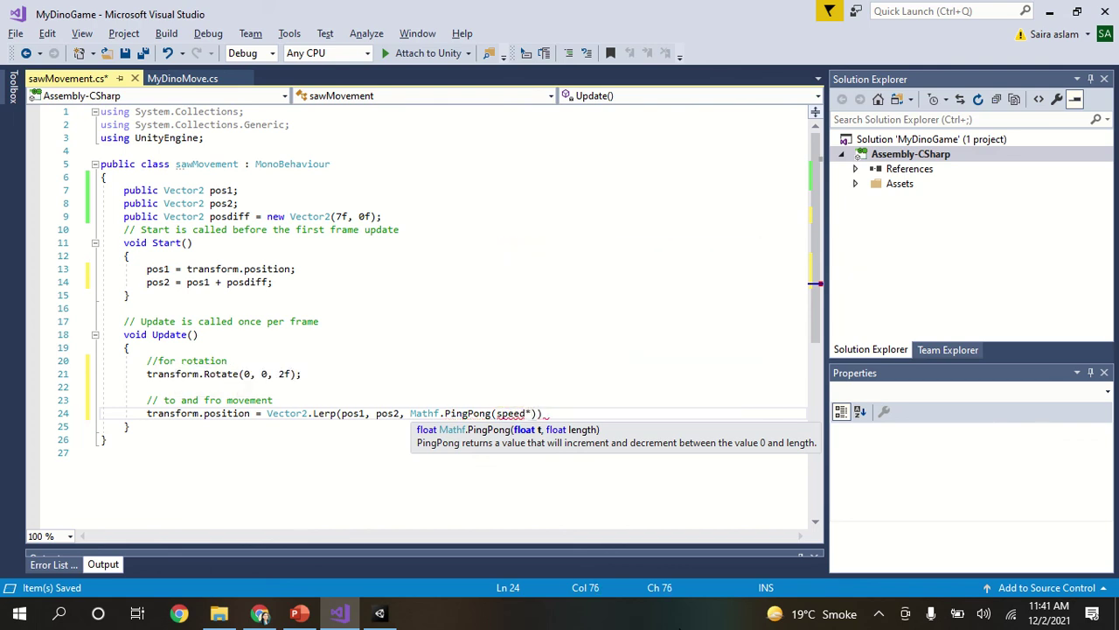
type("ime")
key("BackSpace")
key("Tab")
key("BackSpace")
type("e.")
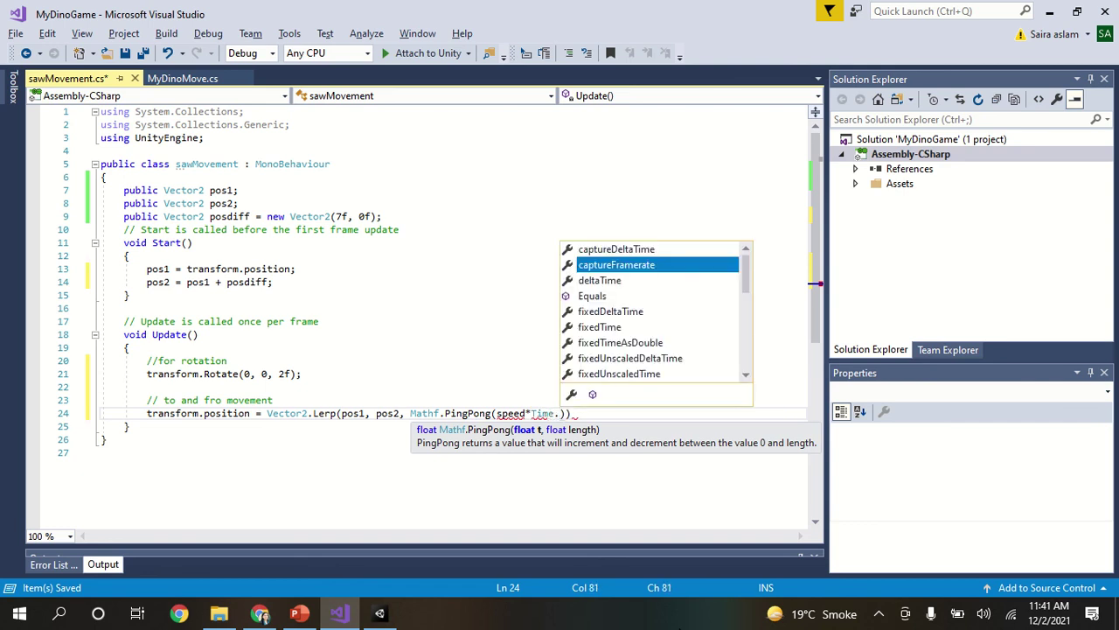
key("Down")
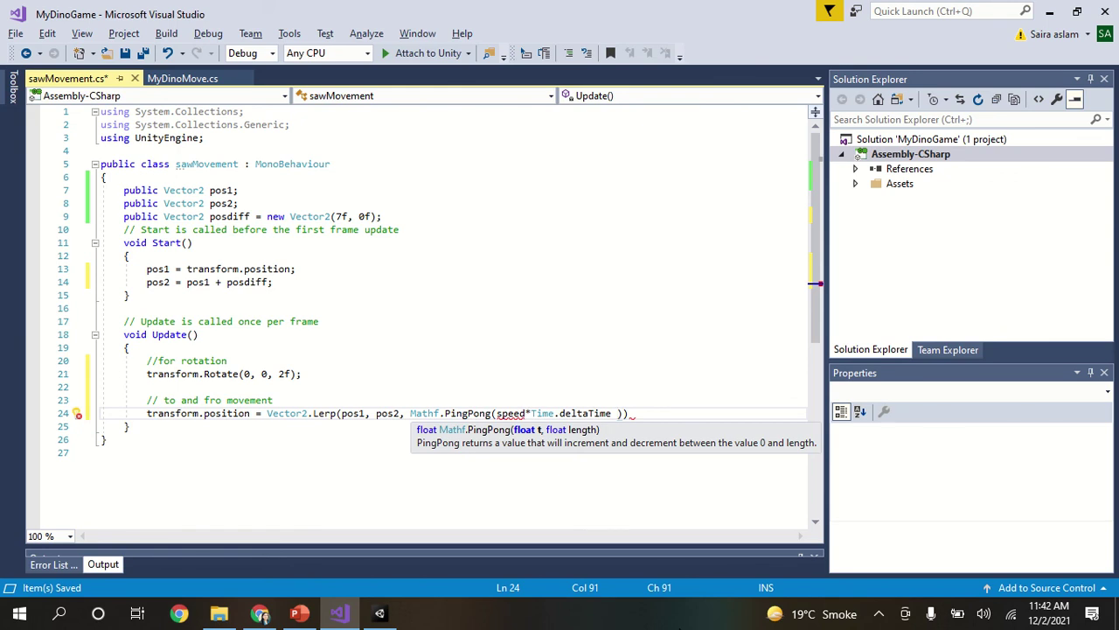
key("BackSpace")
type(",")
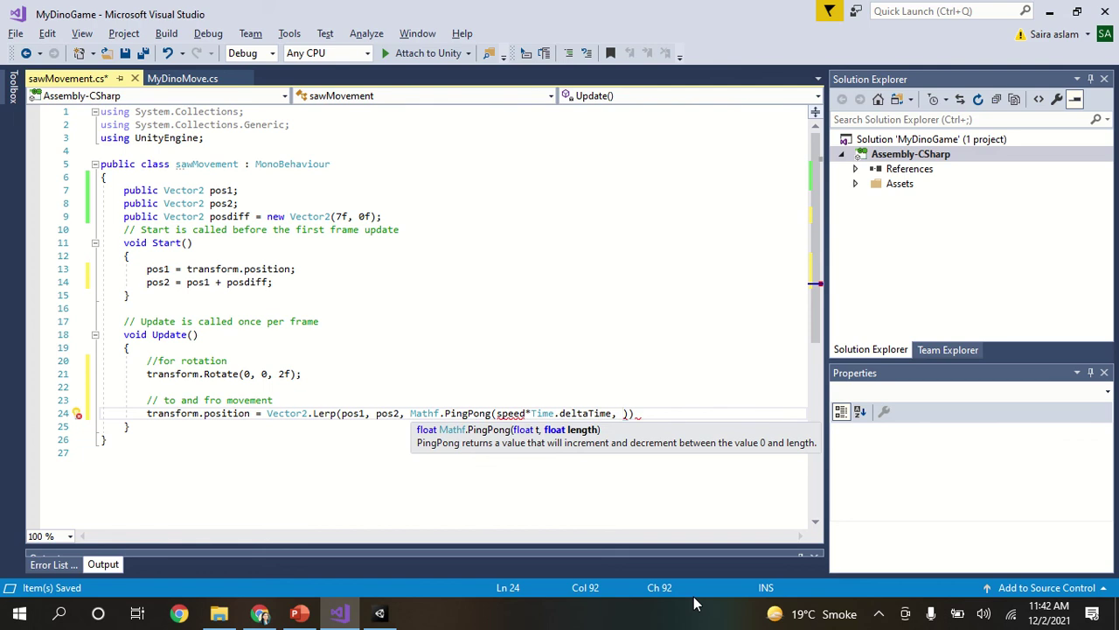
type("1.")
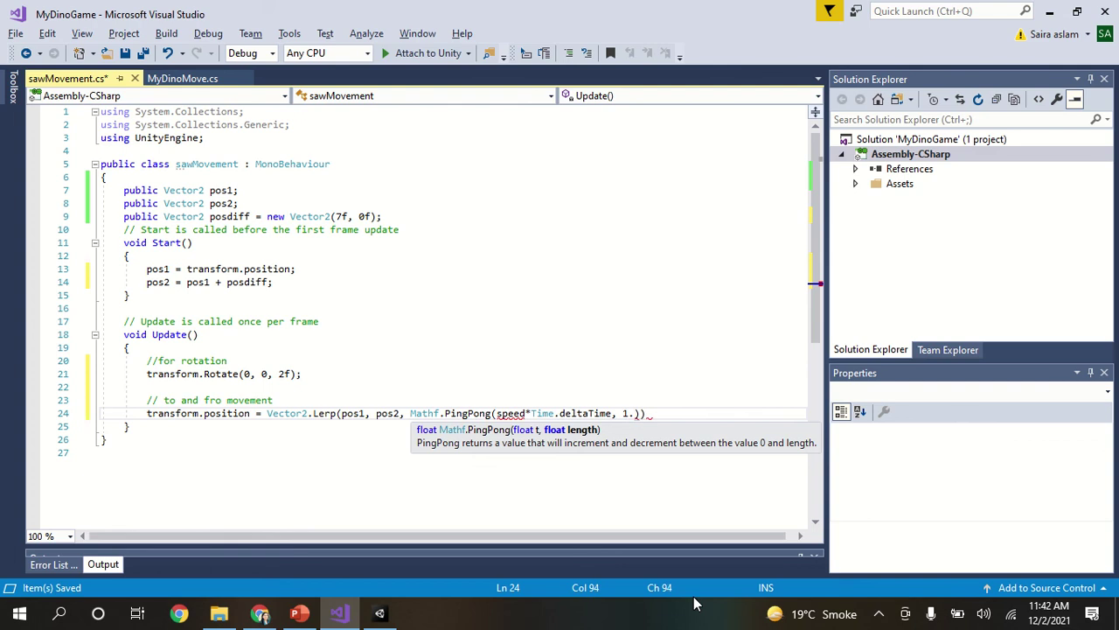
type("0f")
type(");")
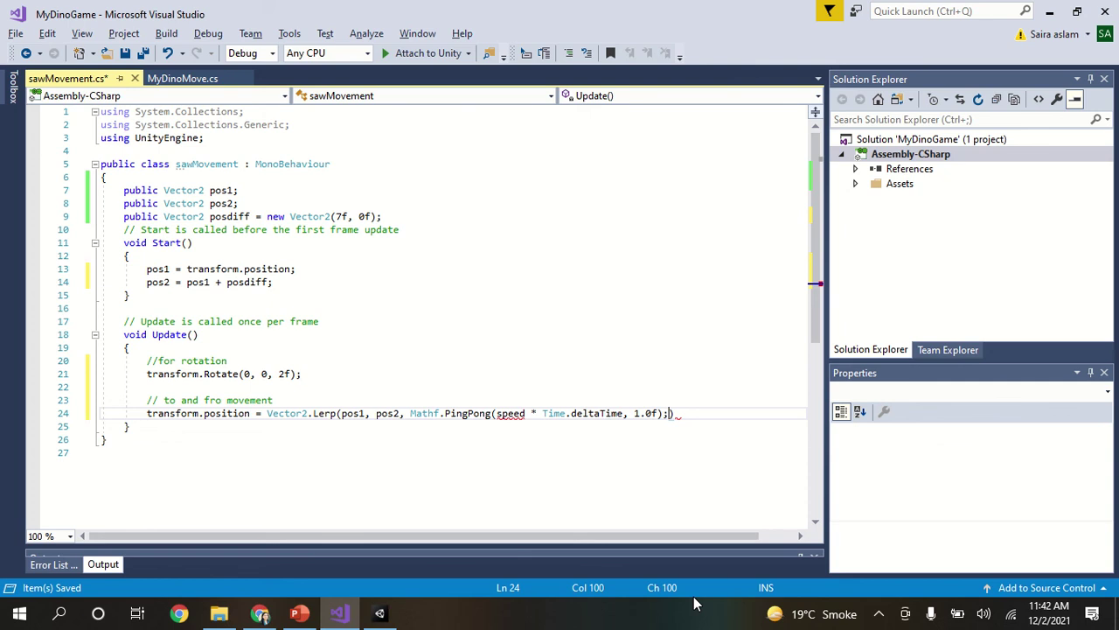
Declare public float speed = 0.5f; below posdiff and save the script
left_click(408, 219)
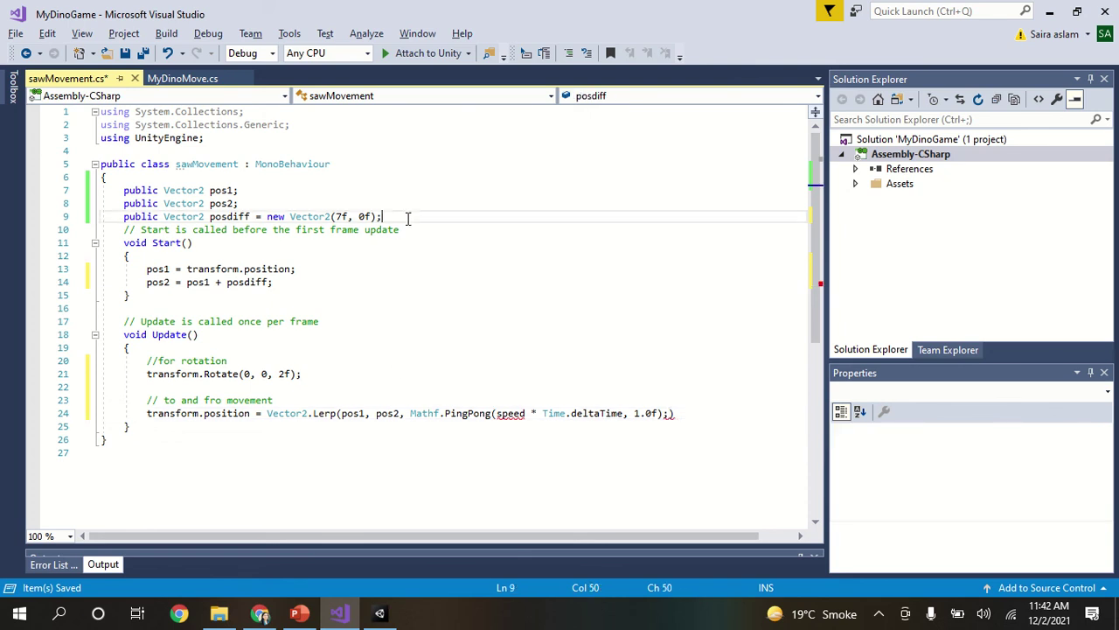
key("Return")
type("pub")
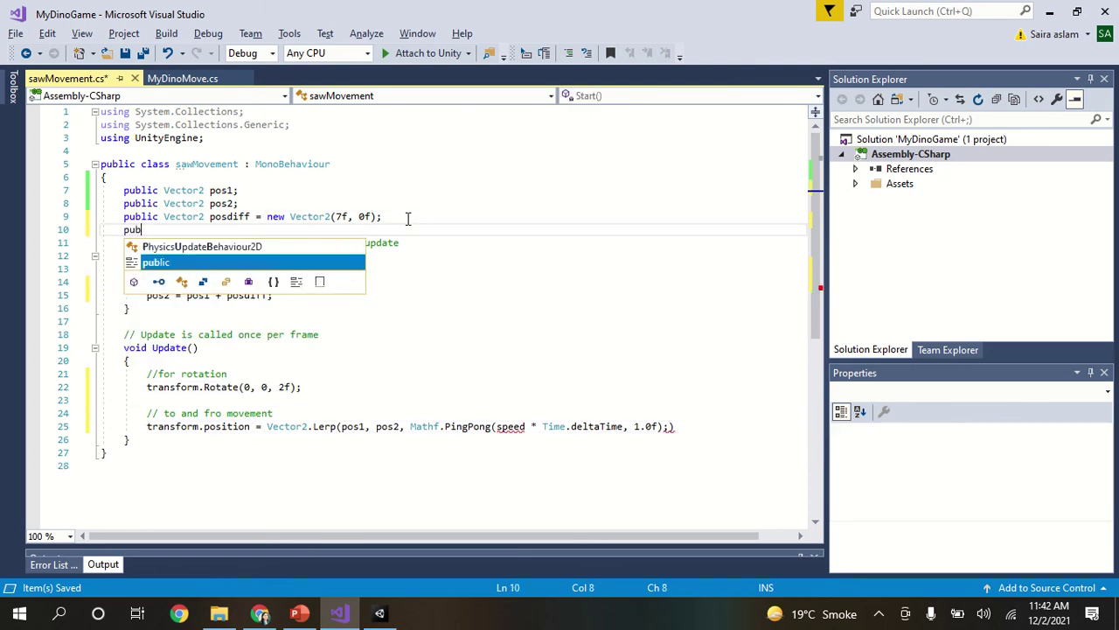
type("lic")
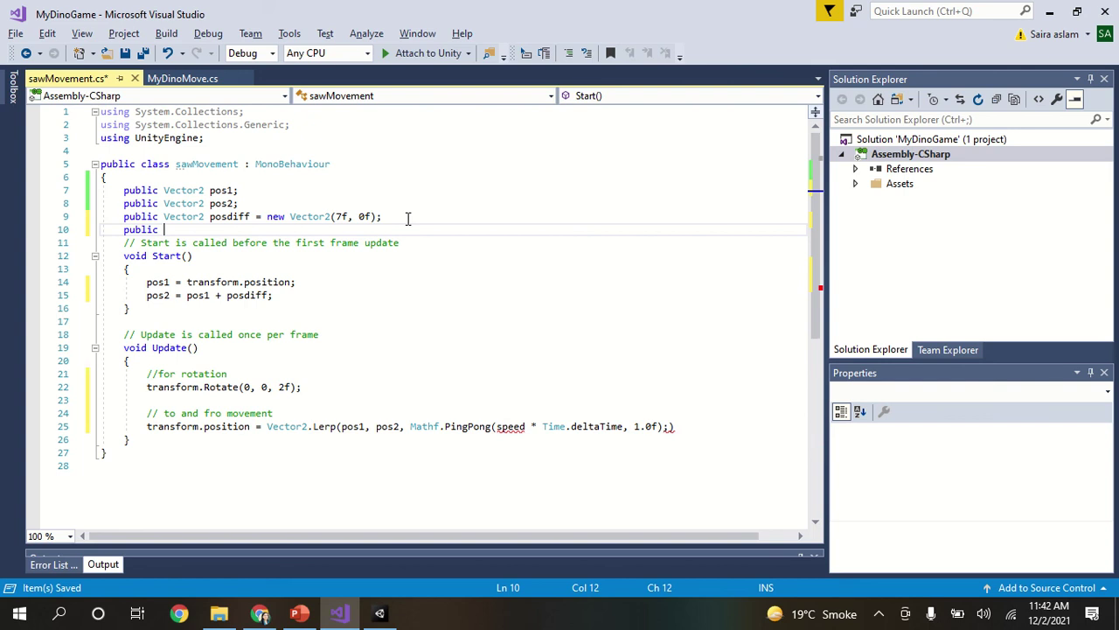
key("BackSpace")
key("BackSpace")
key("BackSpace")
key("BackSpace")
key("BackSpace")
key("BackSpace")
key("BackSpace")
type("float ")
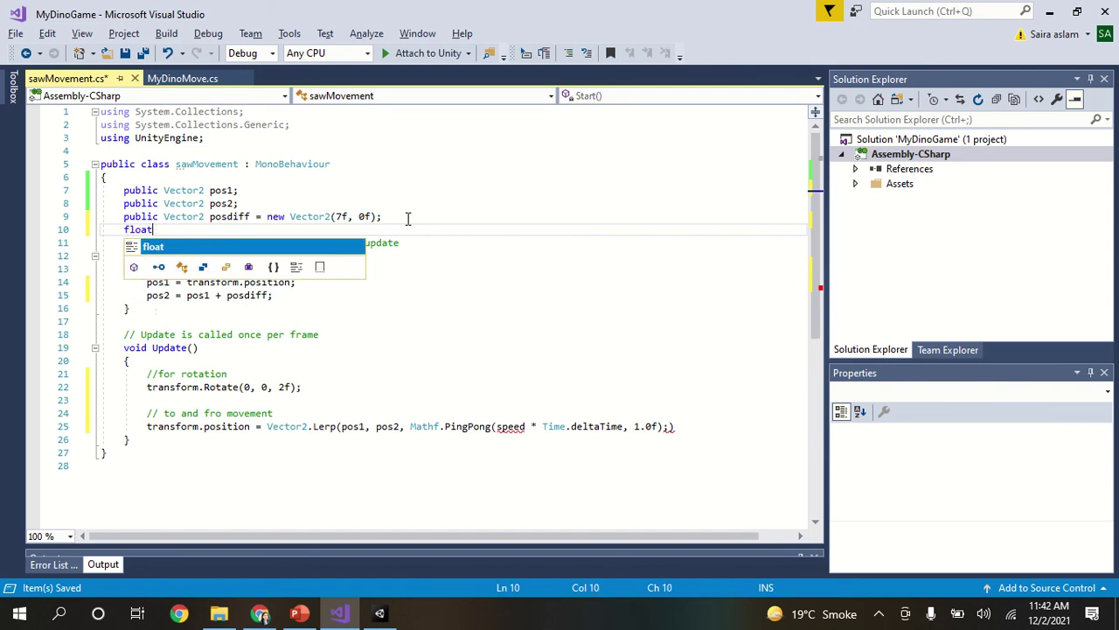
type("speed")
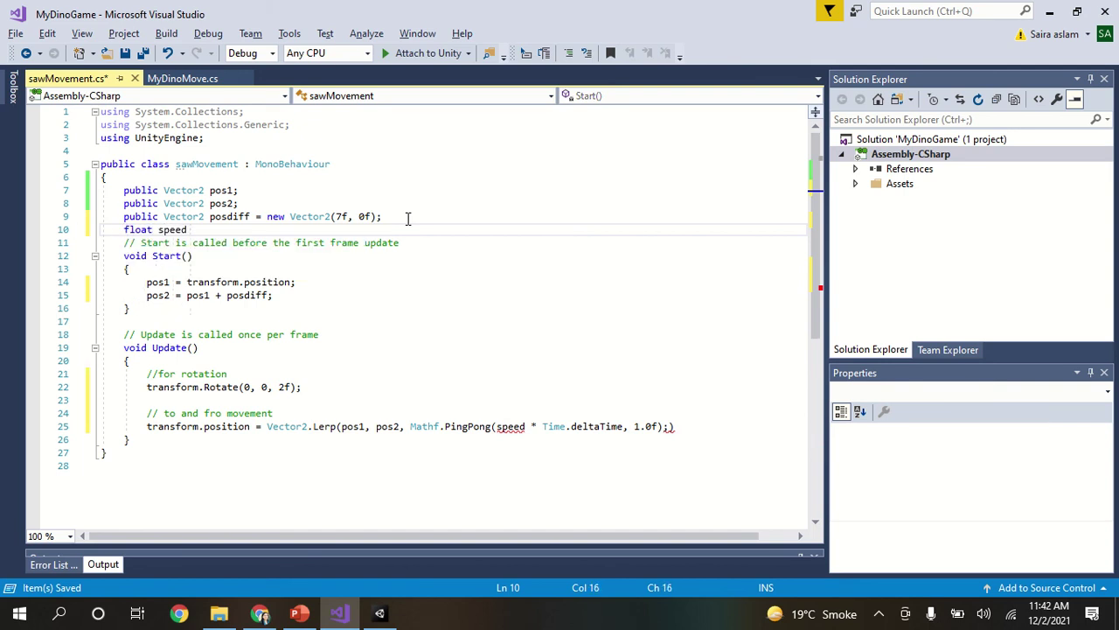
type(" = ")
type("0.5")
type("f;")
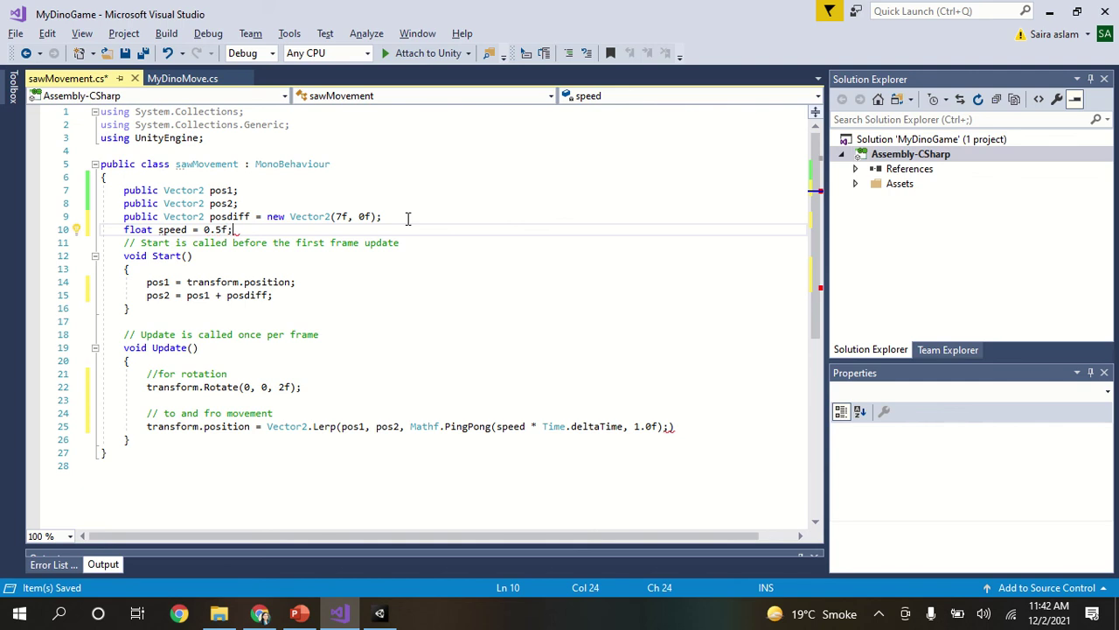
left_click(691, 427)
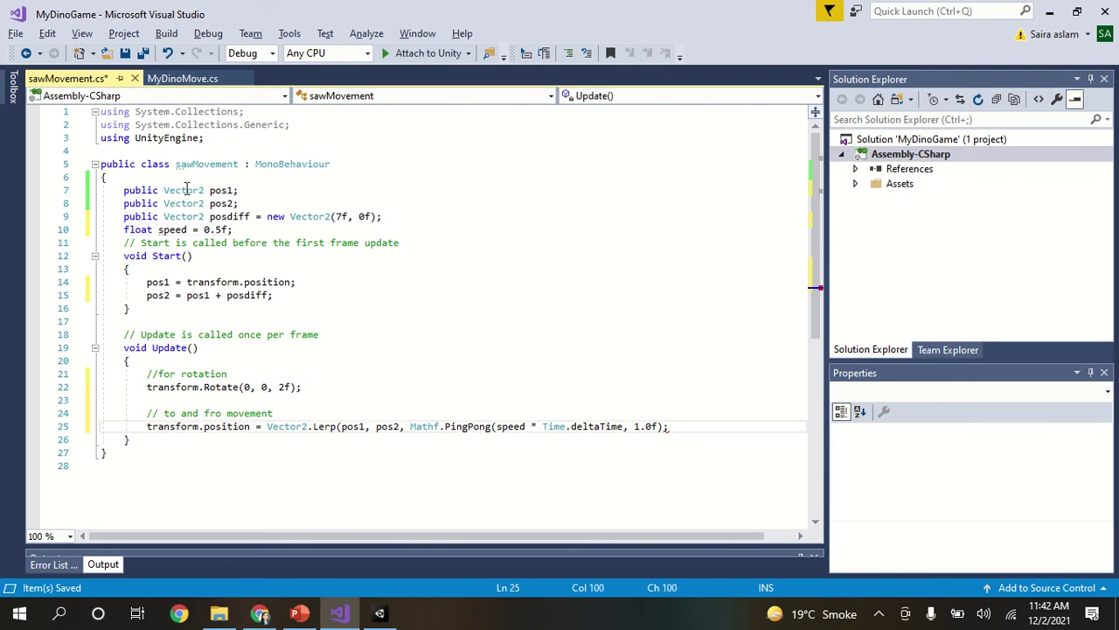
left_click(125, 229)
type("pu")
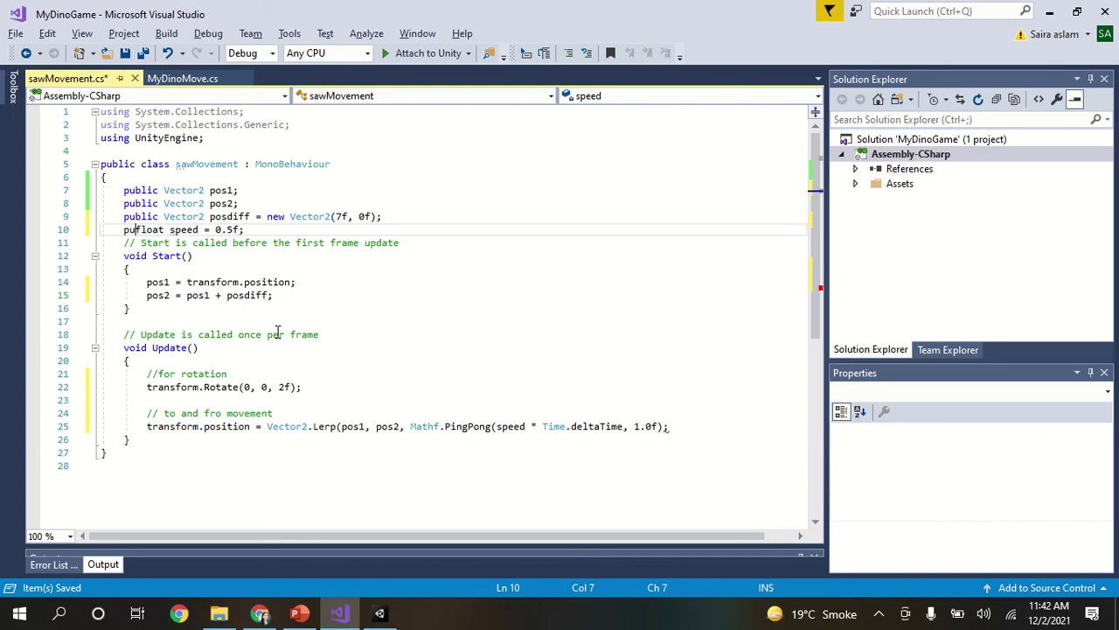
type("blic")
key("ctrl+s")
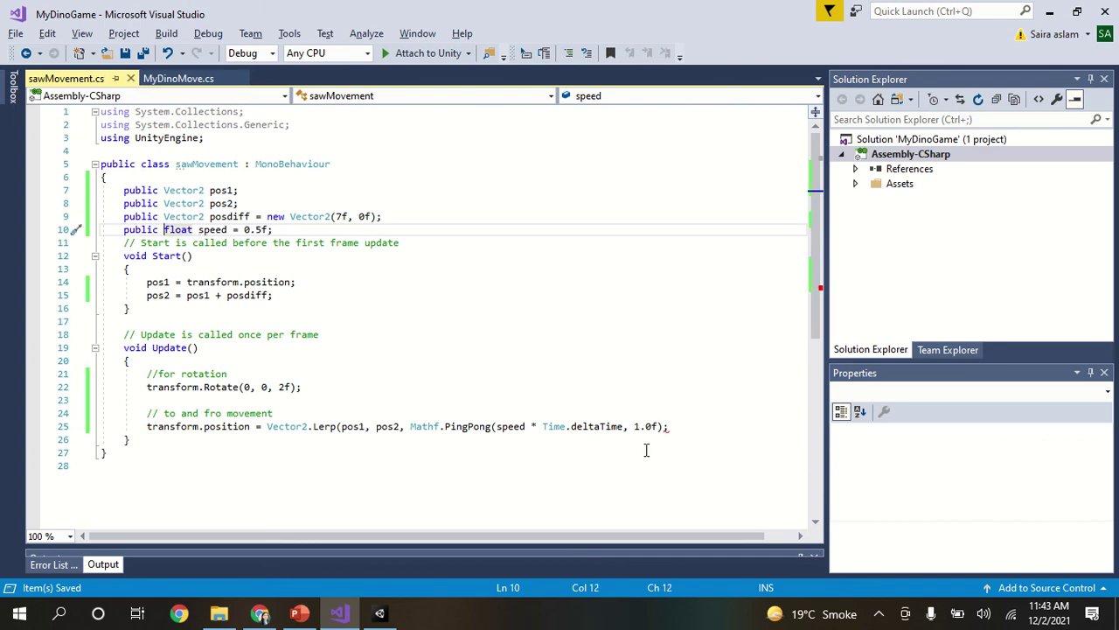
Add the missing closing parenthesis before the Lerp line's semicolon and save again
left_click(665, 426)
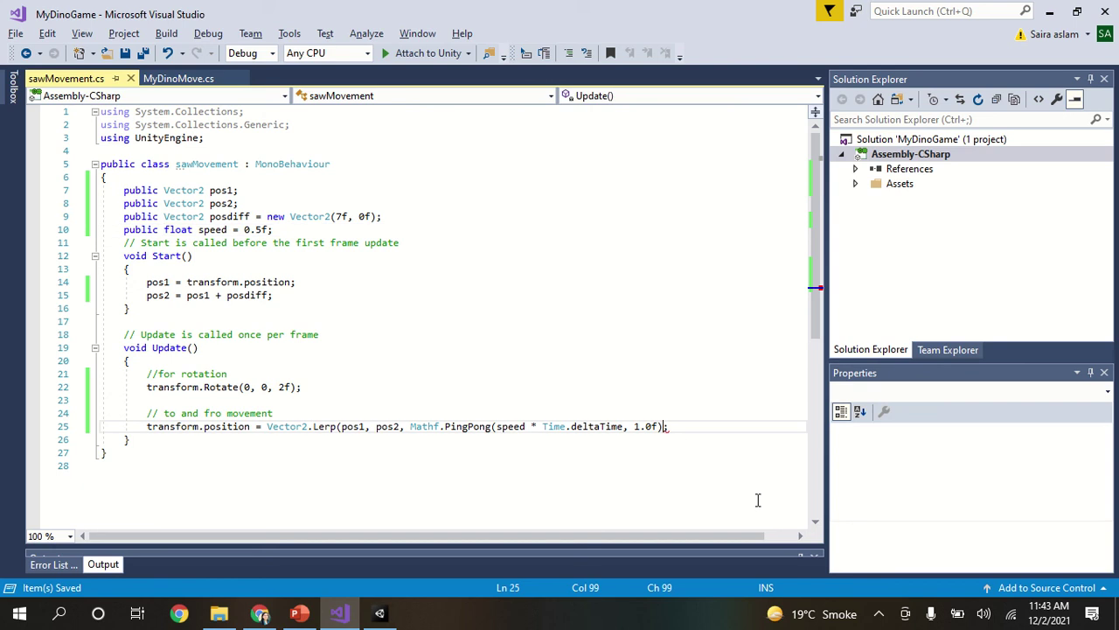
type(")")
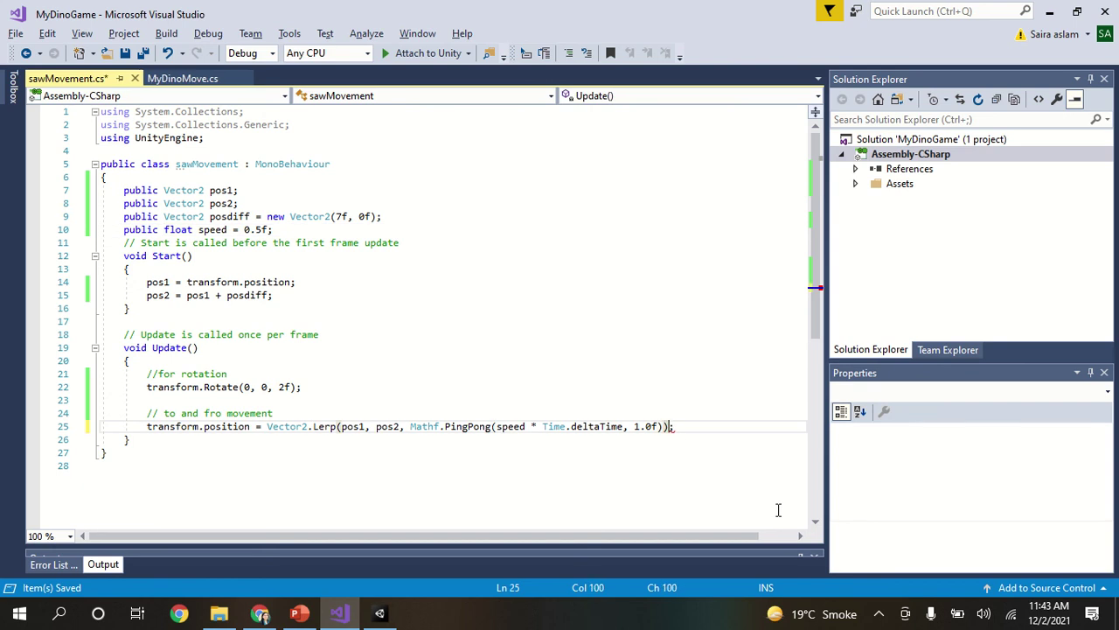
left_click(724, 450)
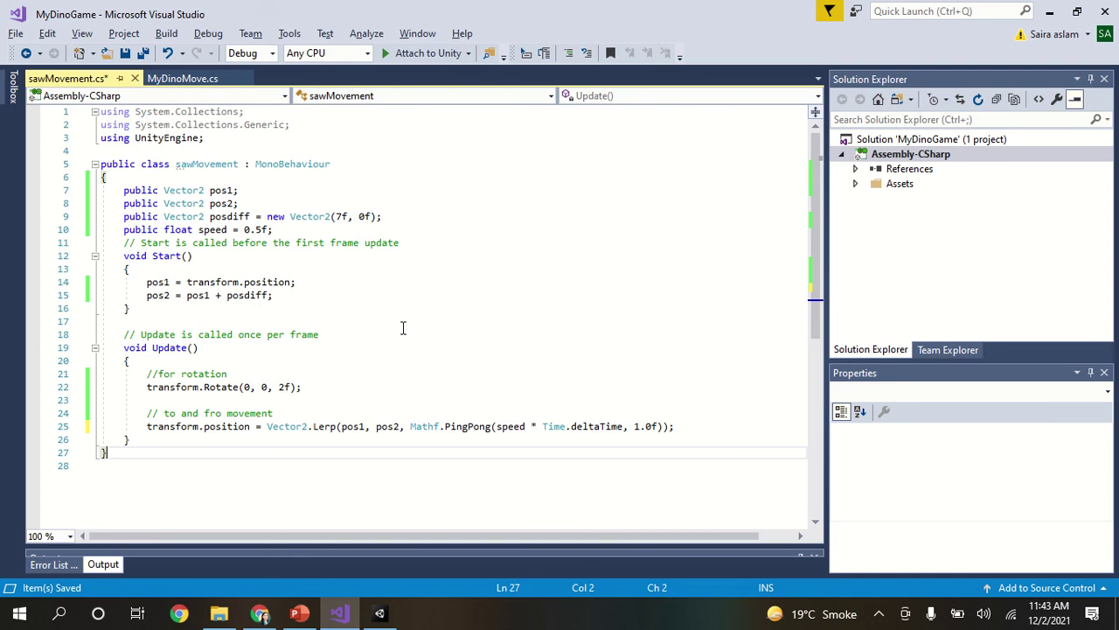
key("ctrl+s")
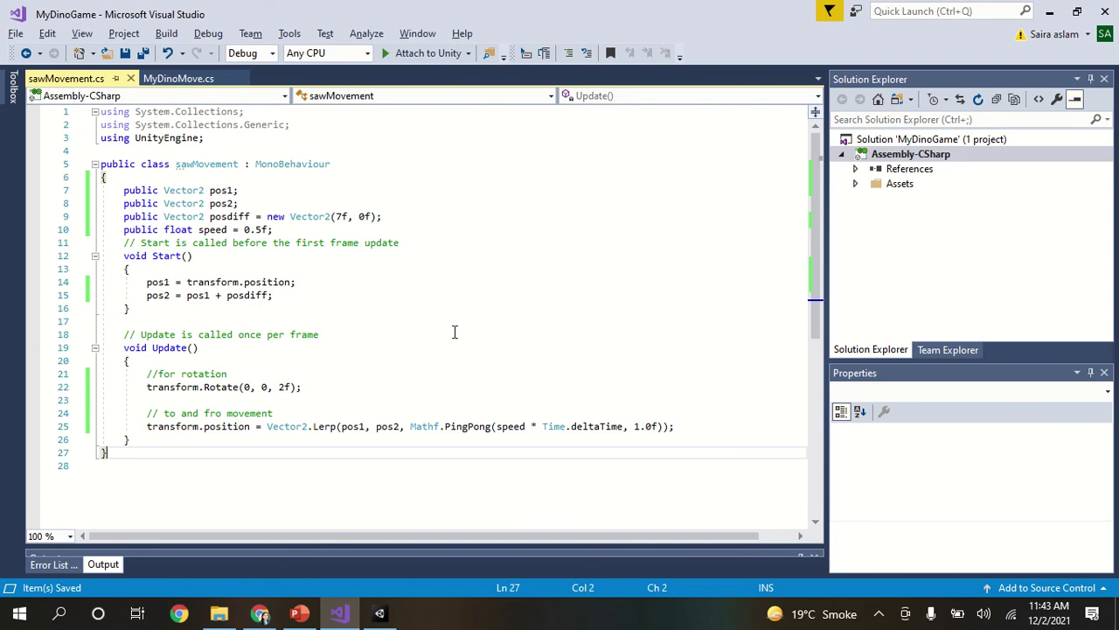
Play-test the scene to watch the saw move, stop, then switch to the 2 by 3 layout
left_click(381, 614)
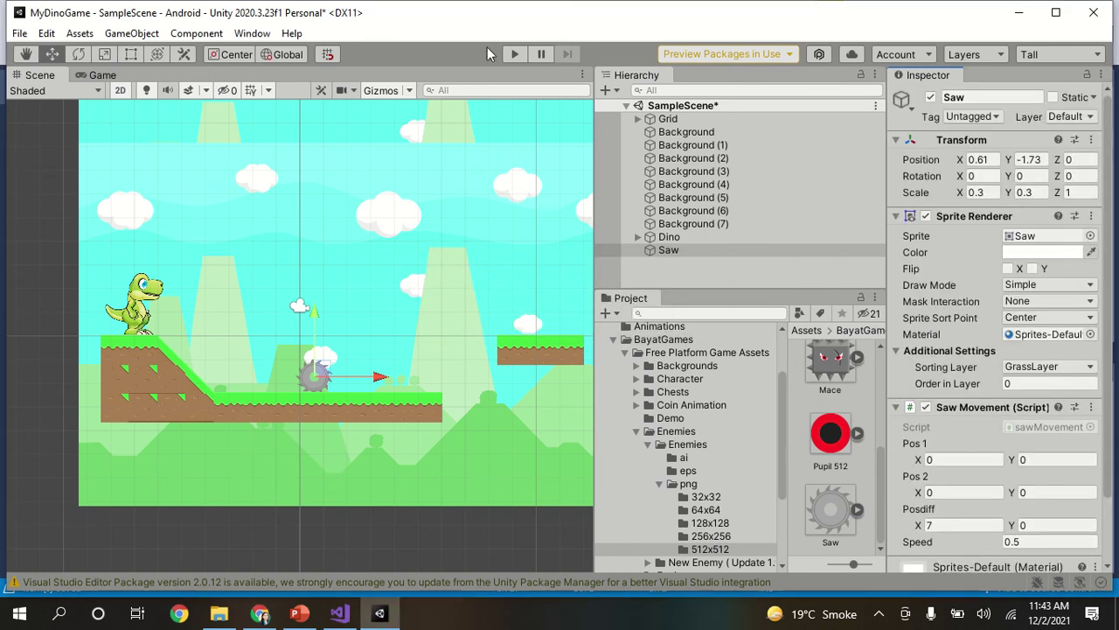
left_click(515, 54)
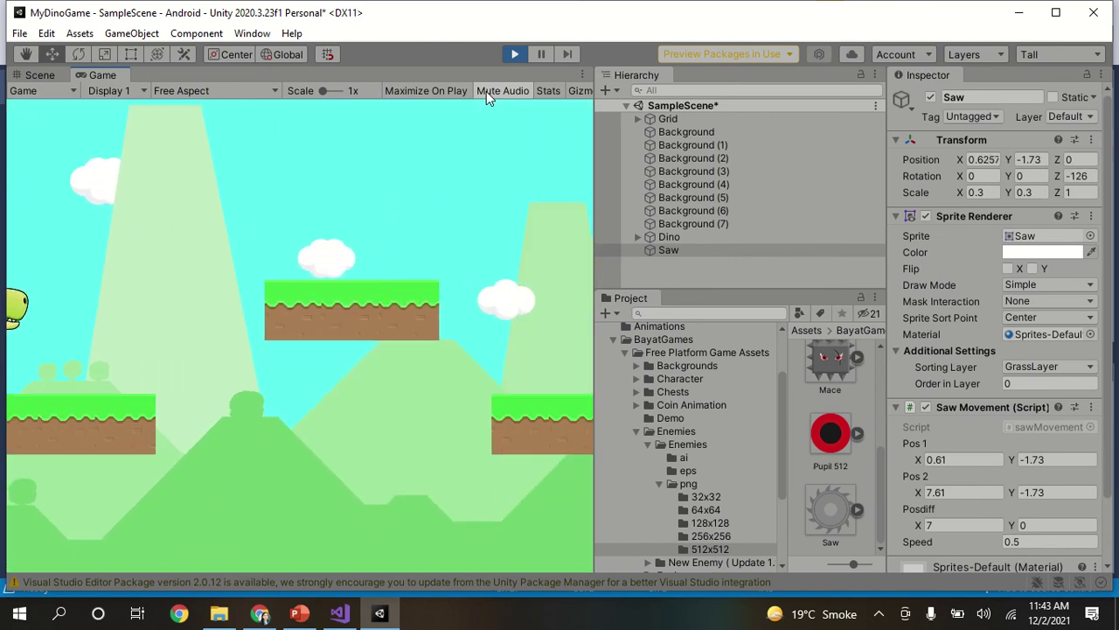
left_click(517, 55)
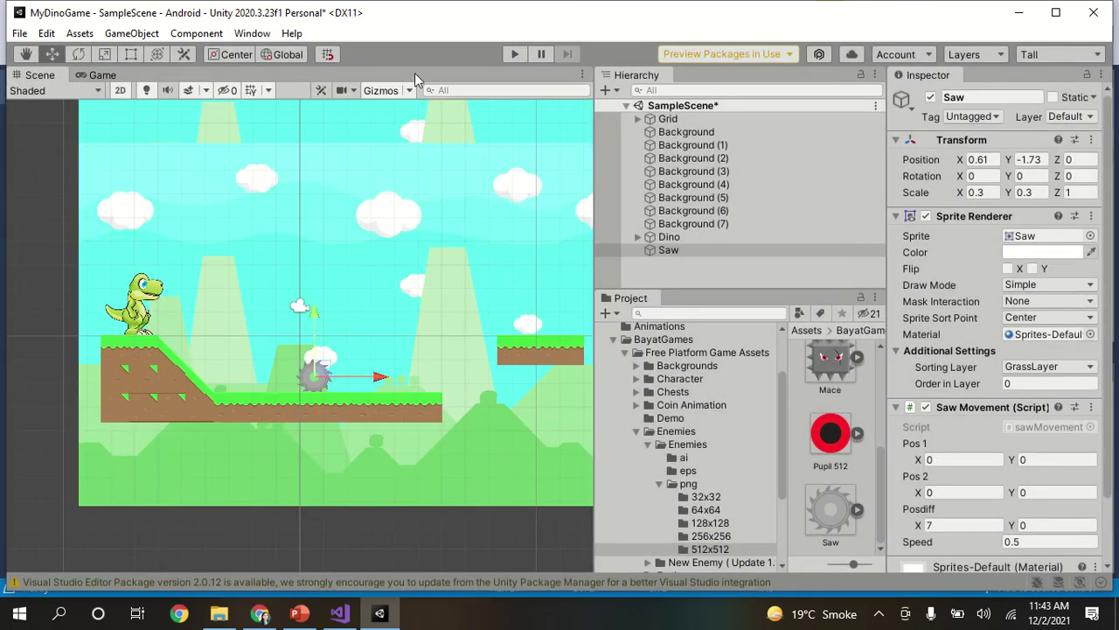
left_click(1093, 55)
left_click(1050, 77)
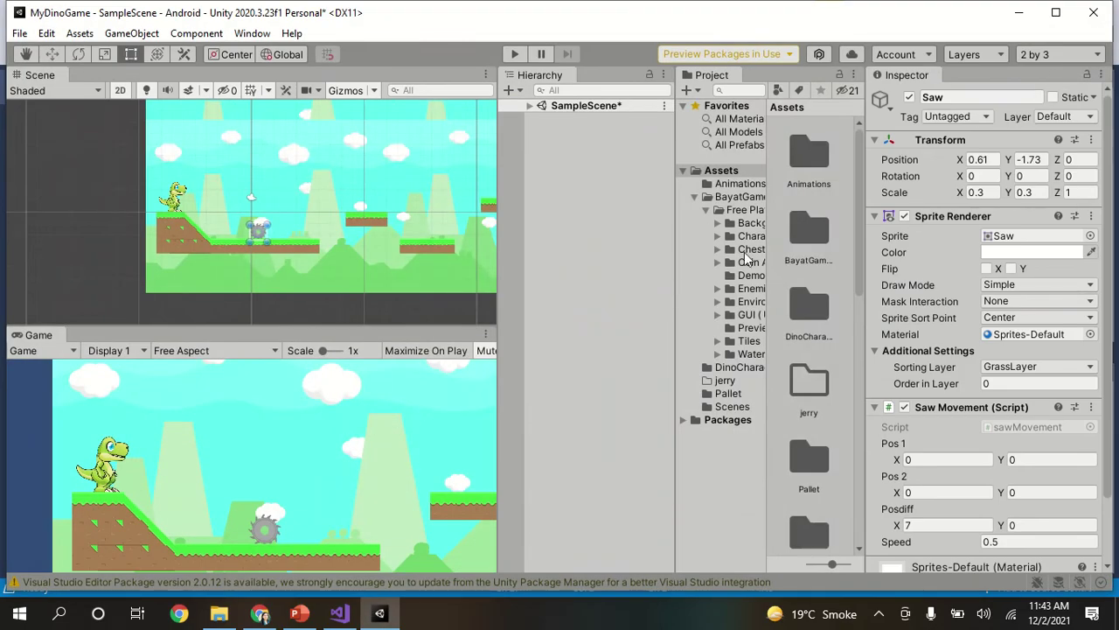
Expand SampleScene, then play-test by walking the dino right past the saw and stop
left_click(529, 105)
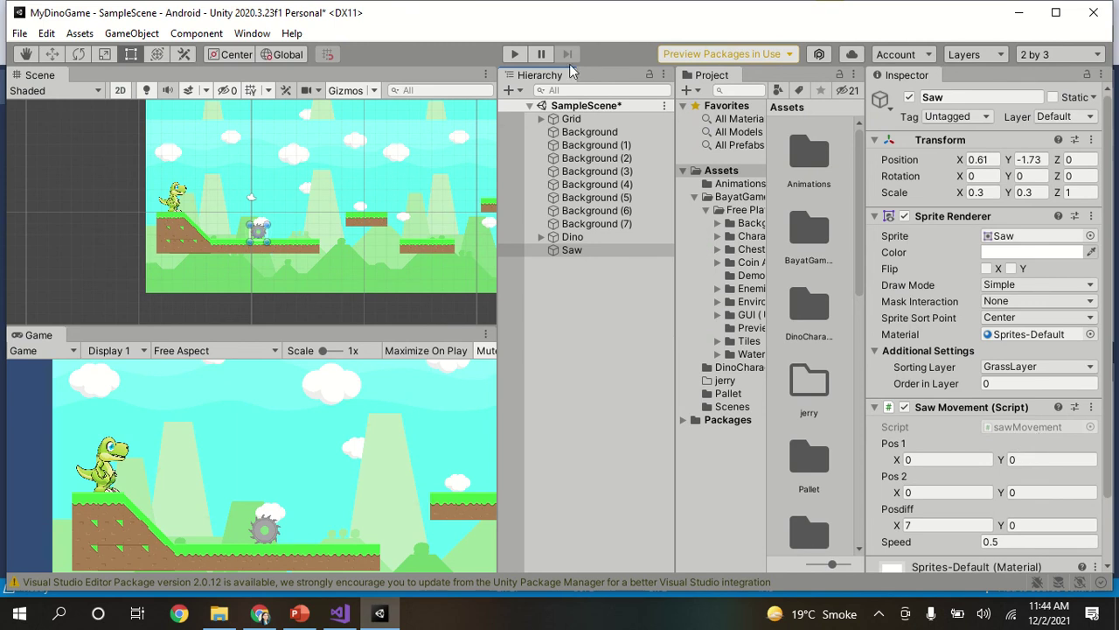
mouse_move(699, 5)
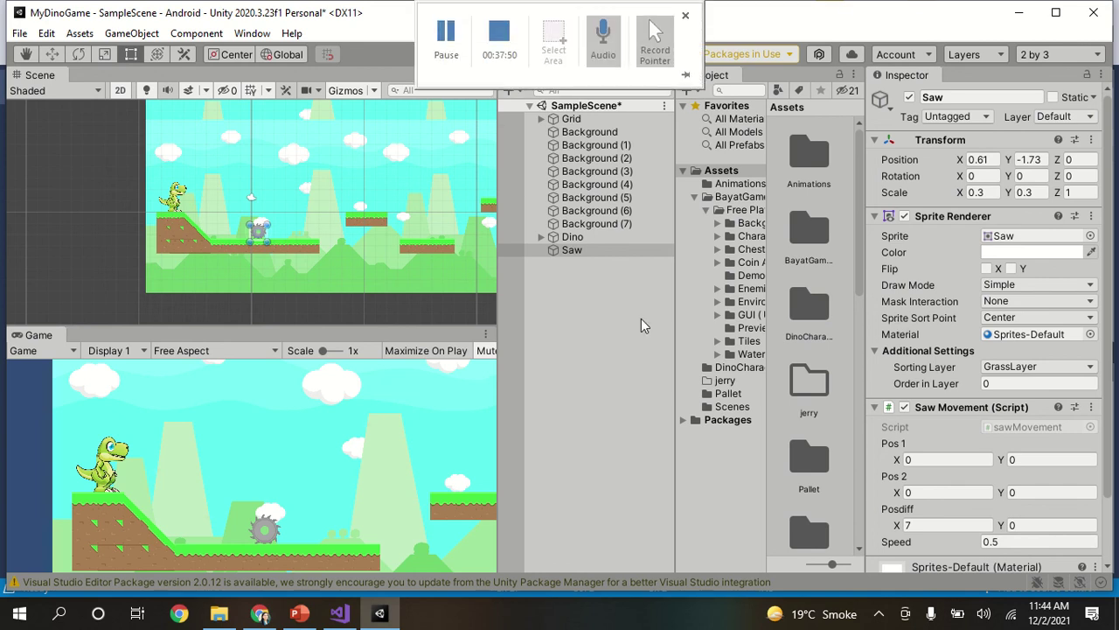
left_click(515, 55)
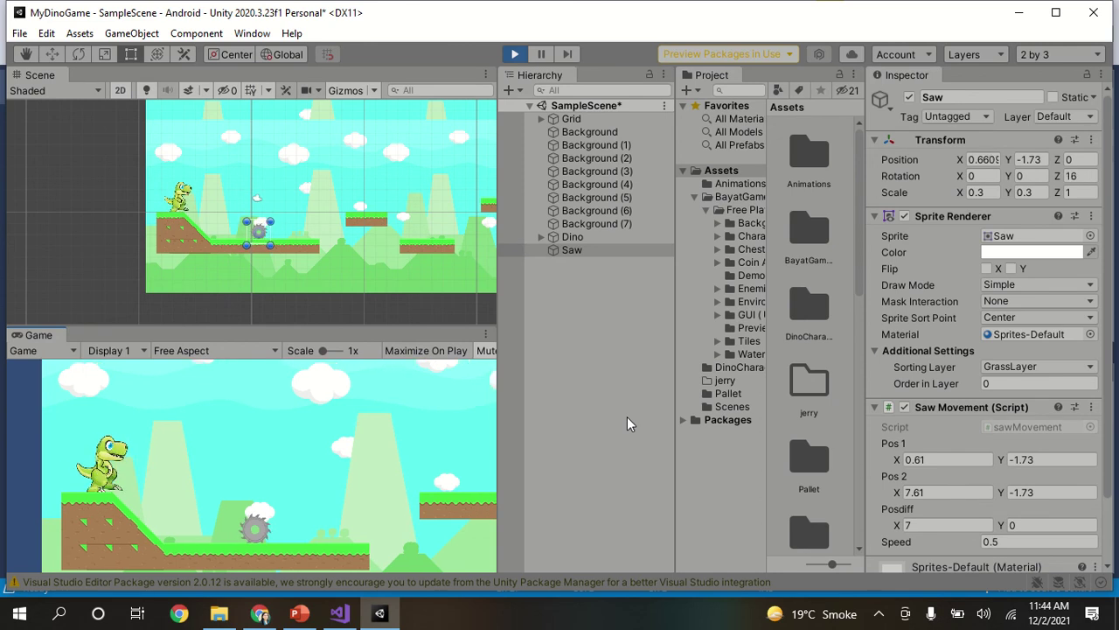
key("Right")
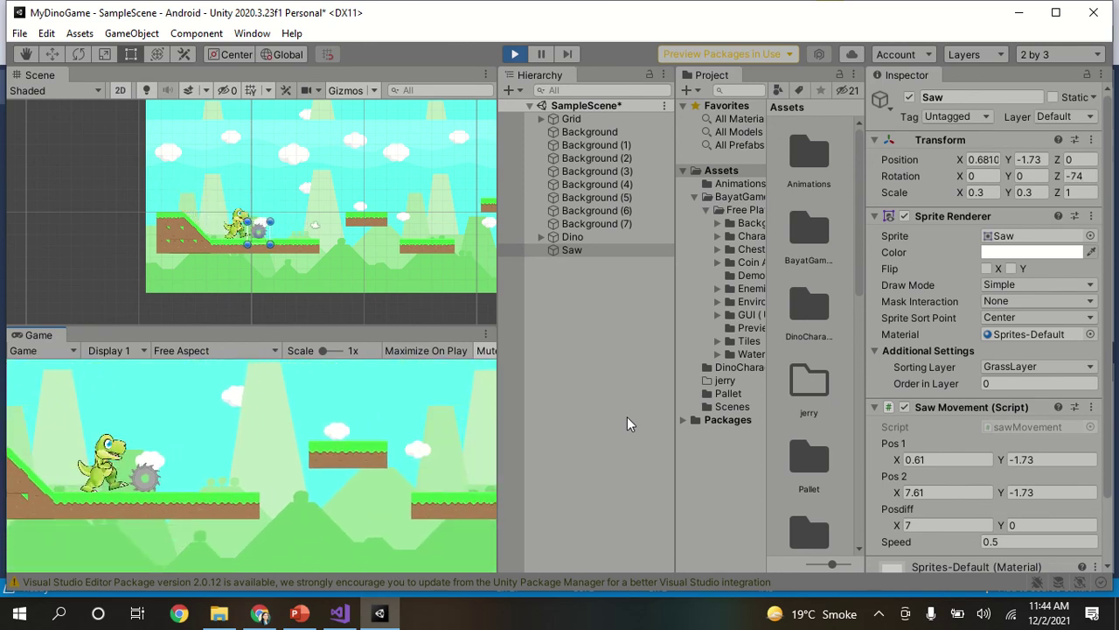
key("Right")
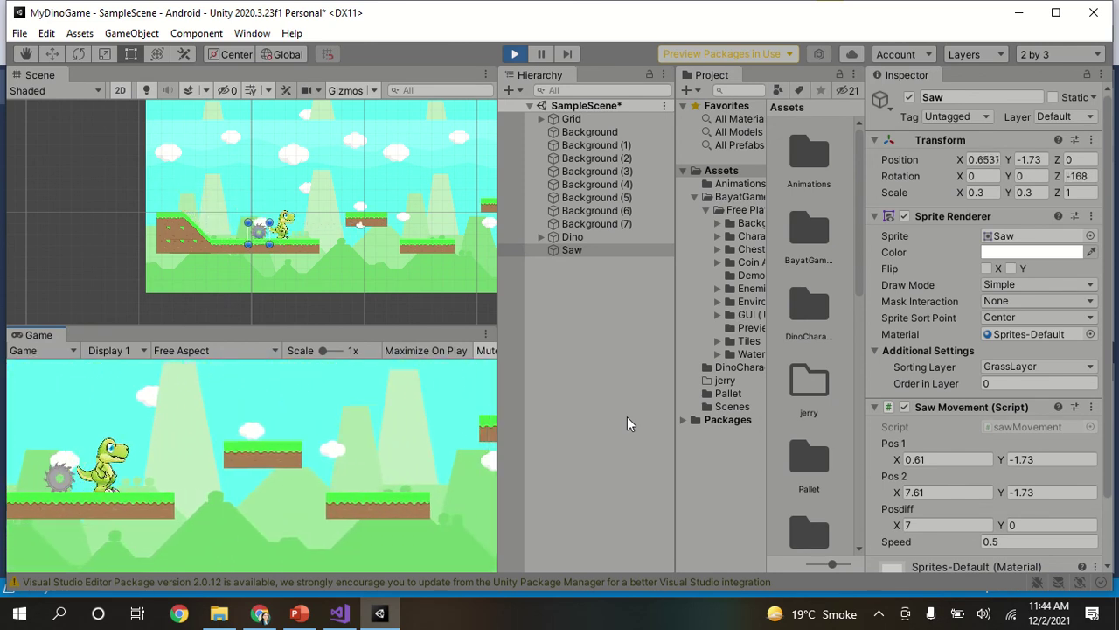
left_click(516, 54)
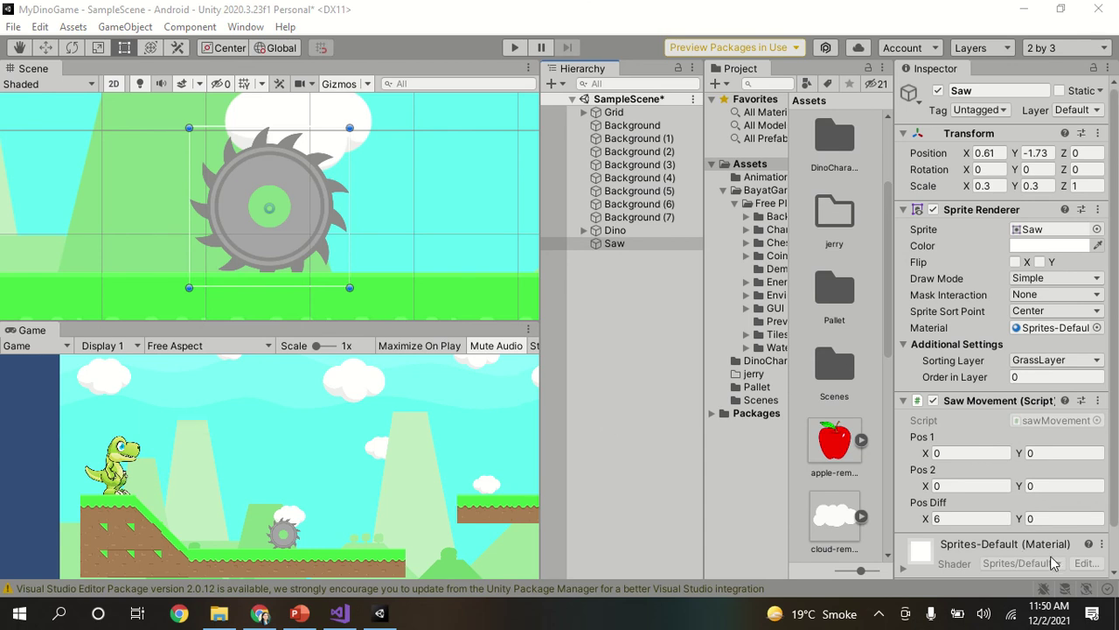
Open sawMovement.cs from the Inspector and review the PingPong and Rotate(0, 0, 3f) lines in Update()
double_click(1050, 421)
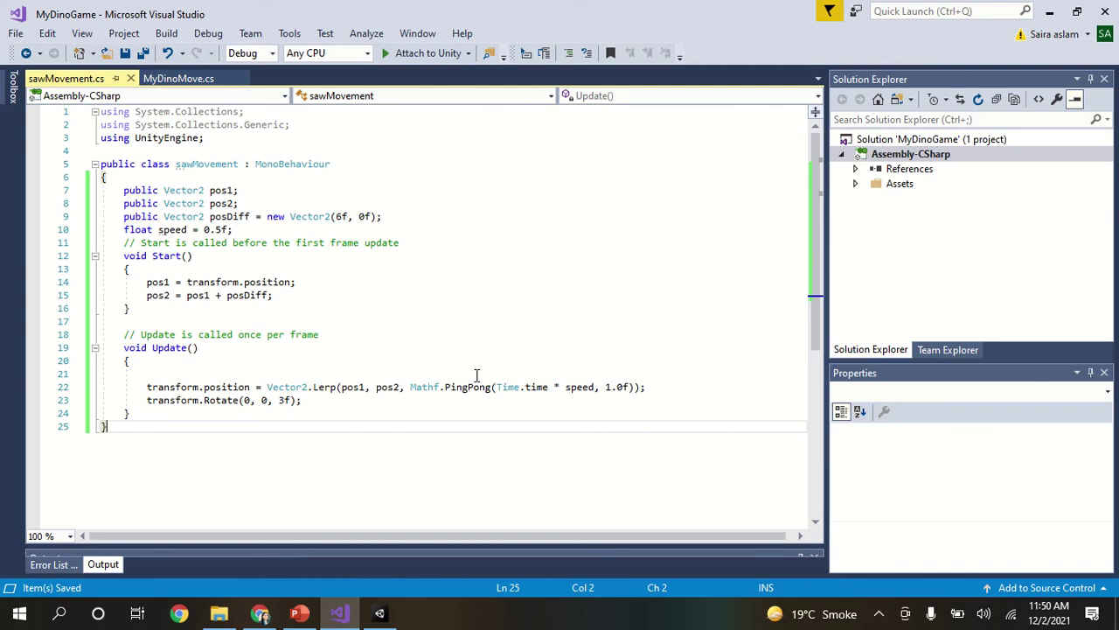
mouse_move(472, 380)
left_click(147, 402)
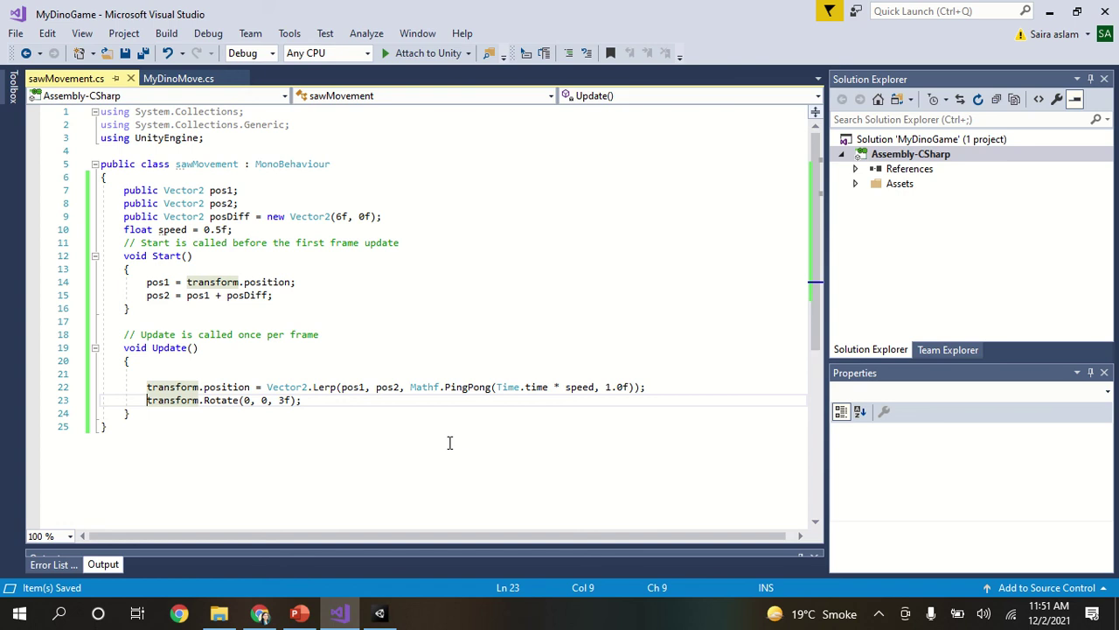
left_click(453, 437)
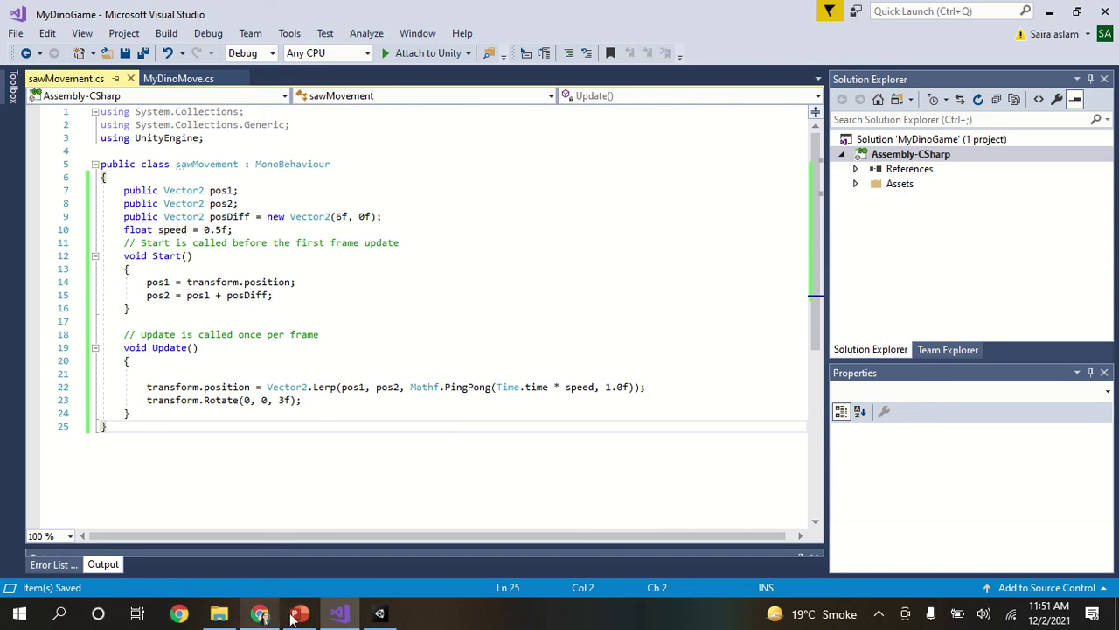
left_click(380, 613)
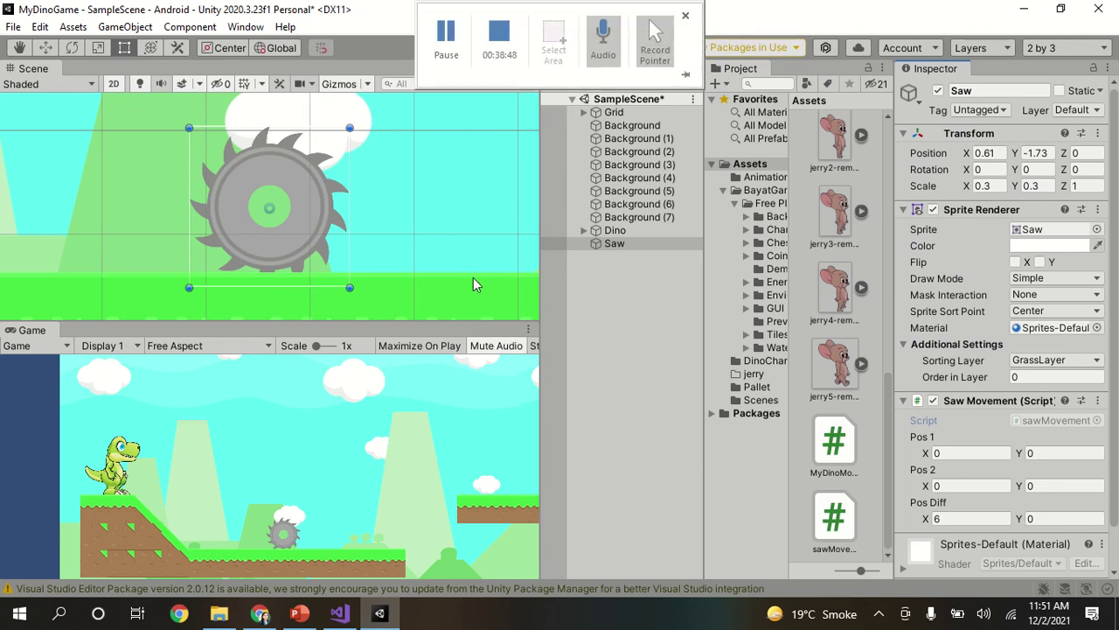
After a quick play test, drag the saw left to X -2.079 and set Pos Diff X to 7
left_click(511, 48)
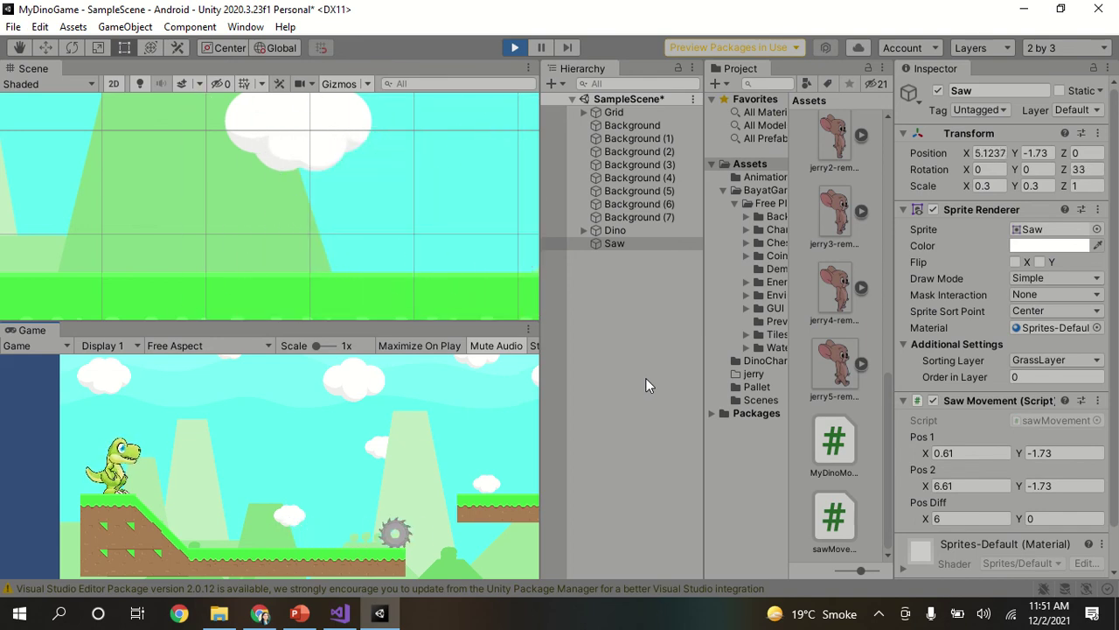
left_click(513, 48)
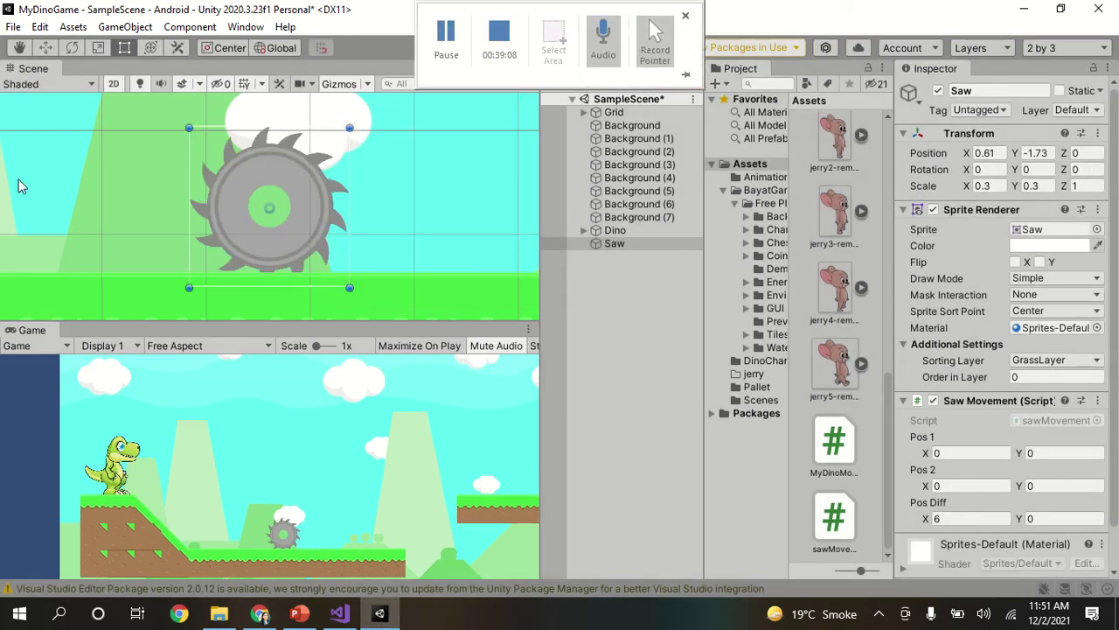
left_click(47, 49)
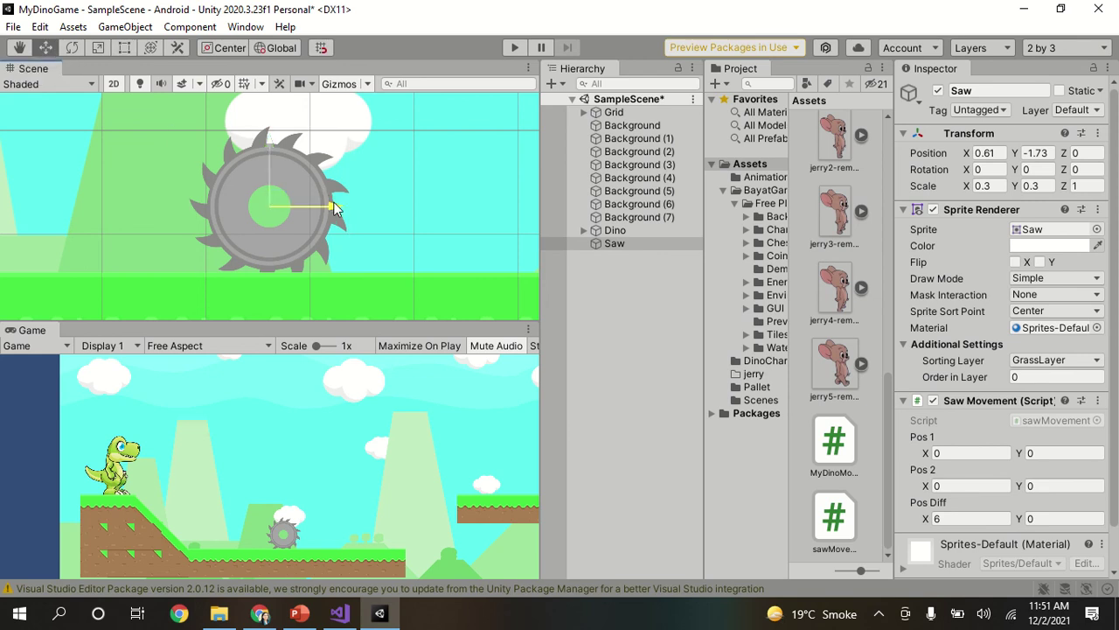
left_click_drag(335, 206, 55, 198)
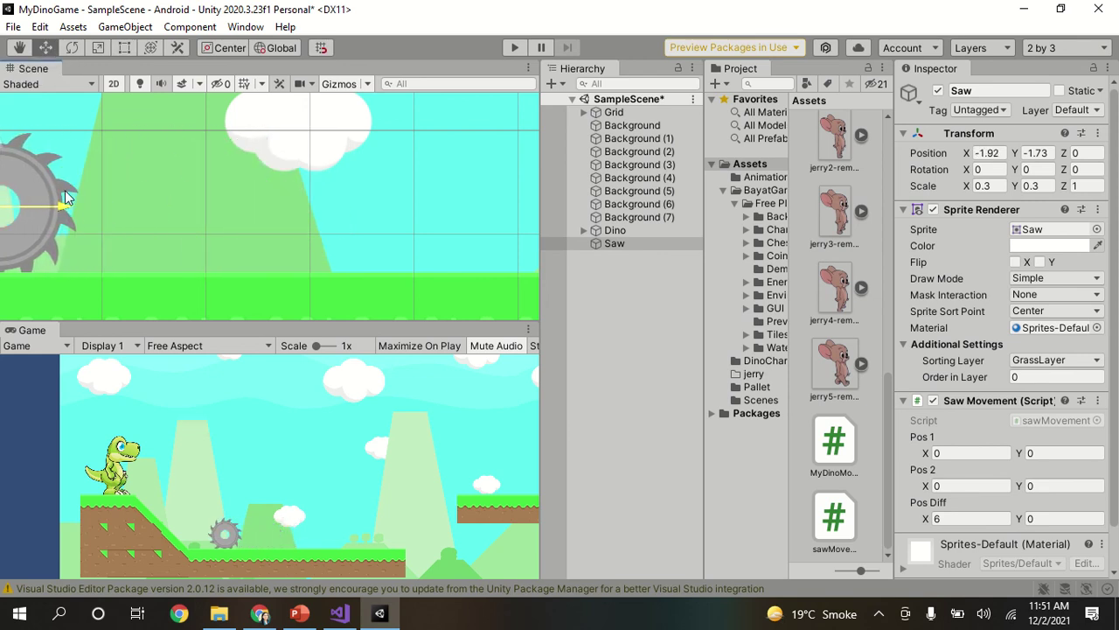
left_click(966, 520)
type("7")
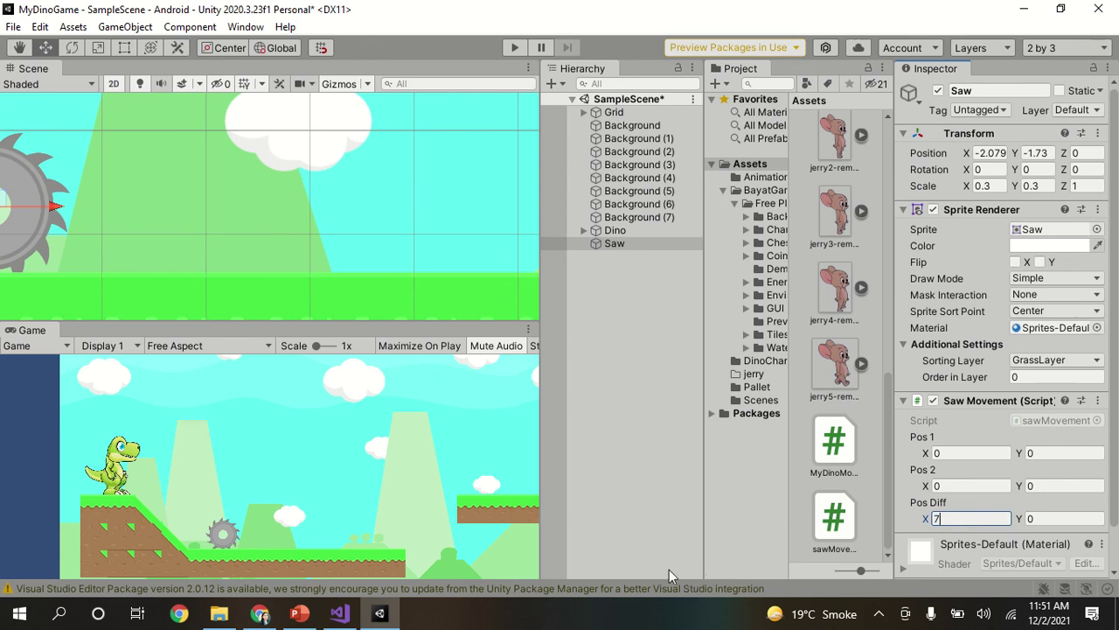
left_click(337, 610)
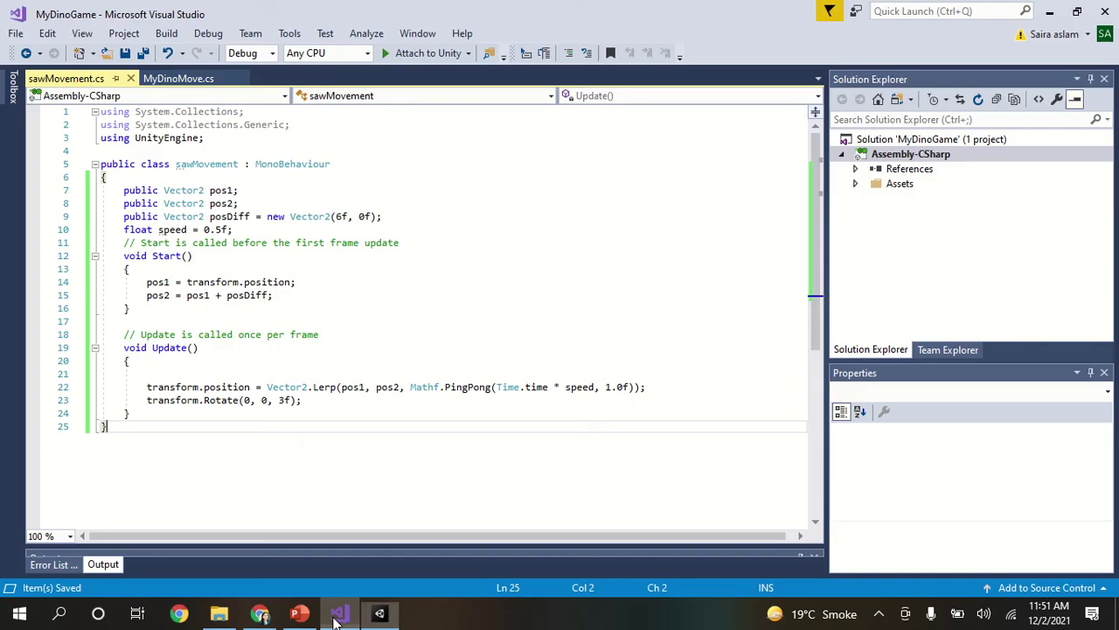
Change the posDiff default on line 9 to new Vector2(7f, 0f) and save the script
left_click(341, 216)
key("BackSpace")
type("6")
key("BackSpace")
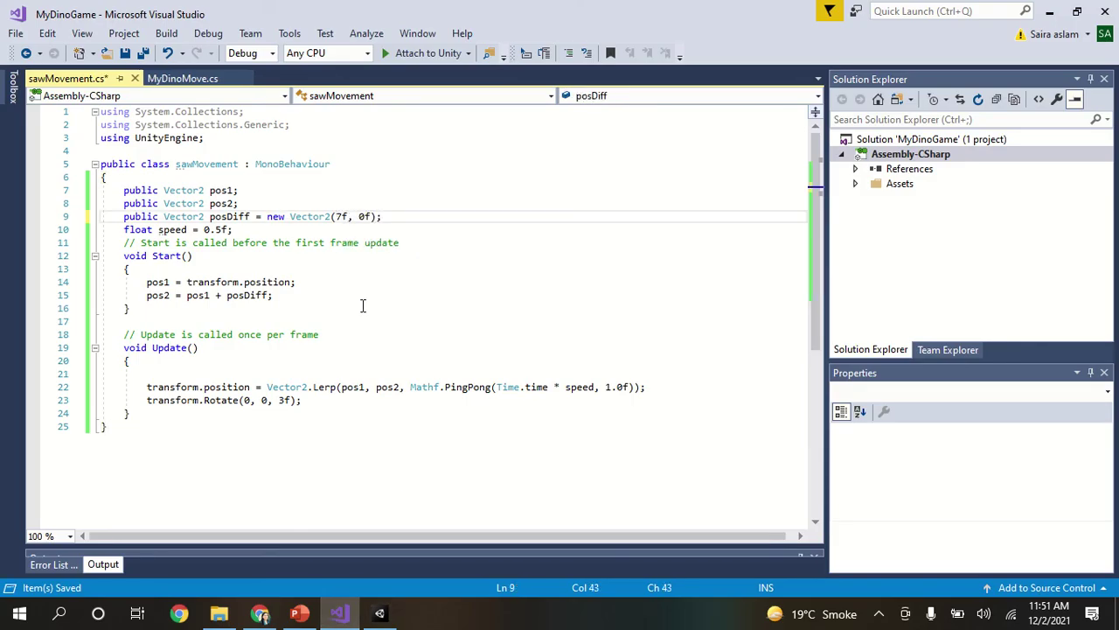
left_click(448, 271)
left_click(126, 52)
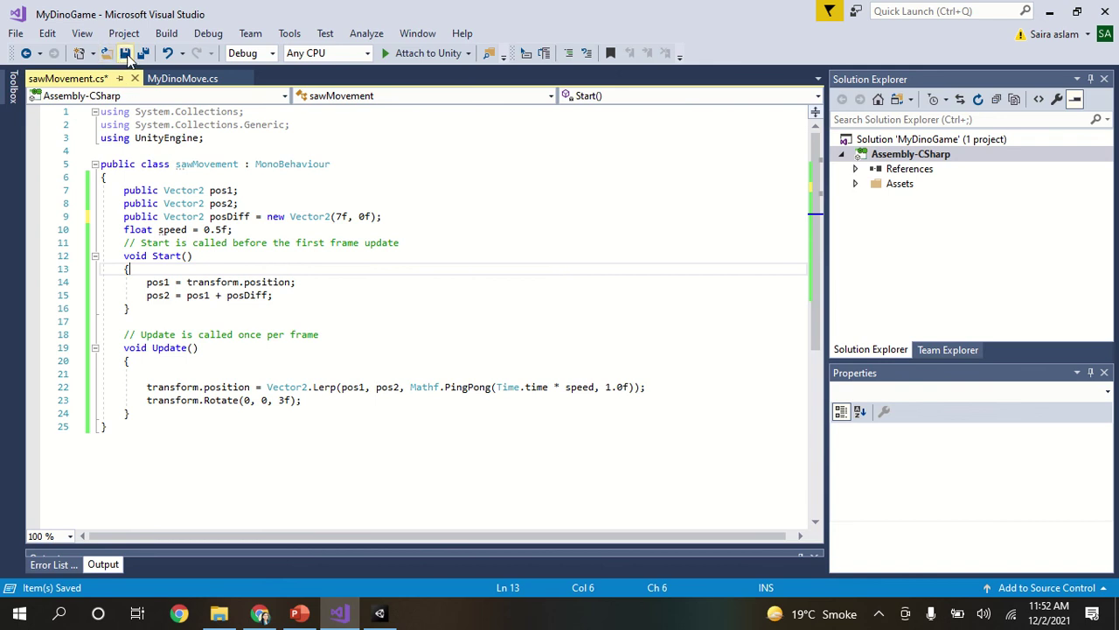
key("alt+Tab")
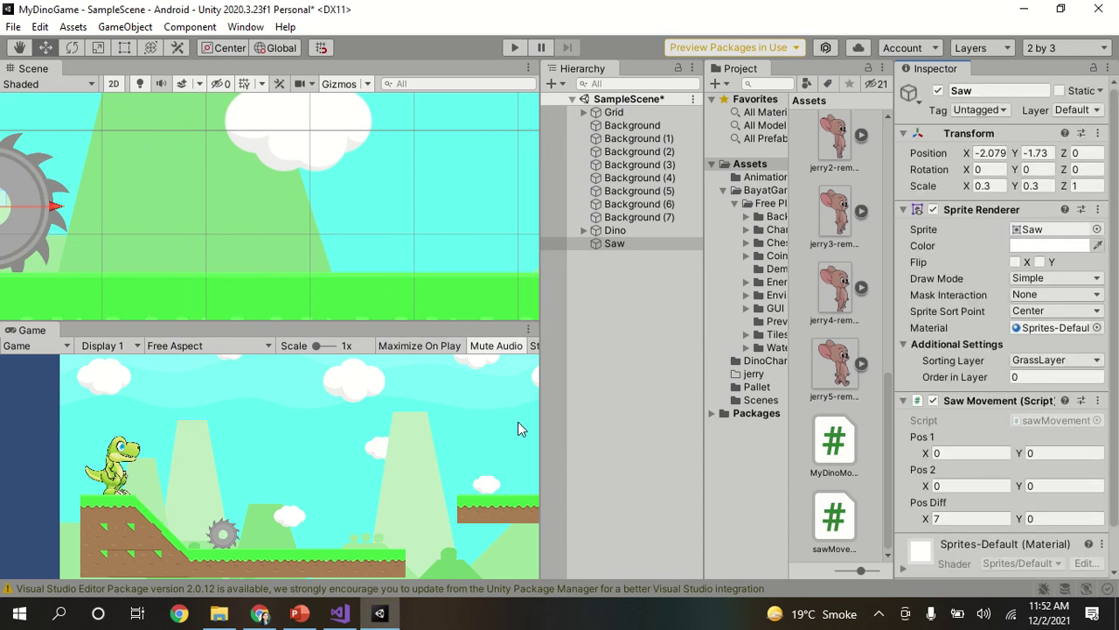
Play-test the saw's wider Pos Diff 7 path, stop, and start the game again
left_click(512, 48)
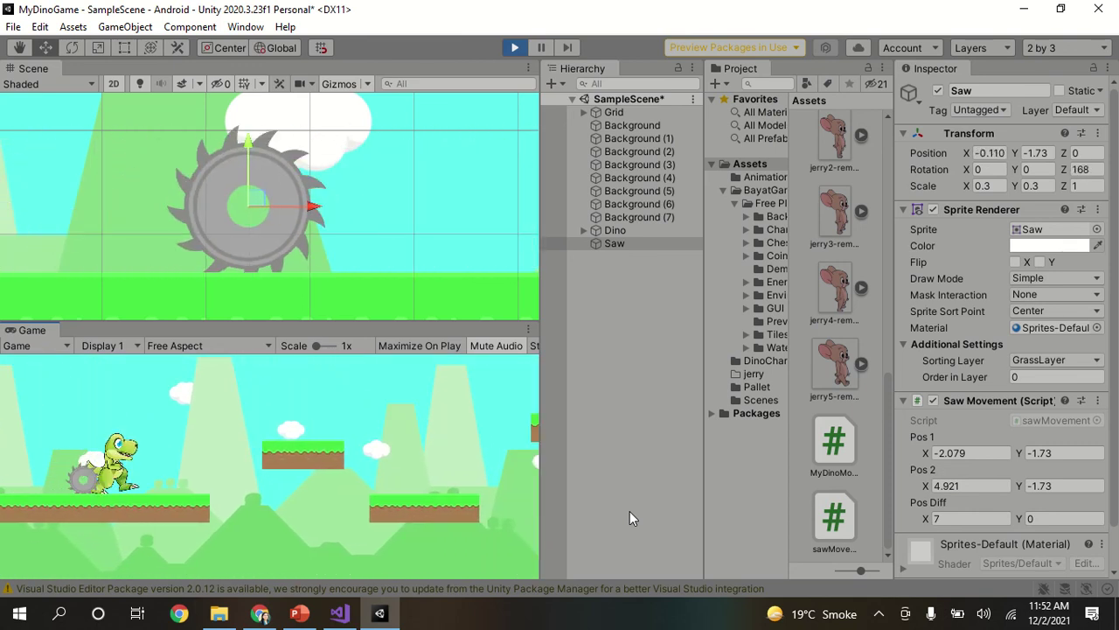
left_click(630, 511)
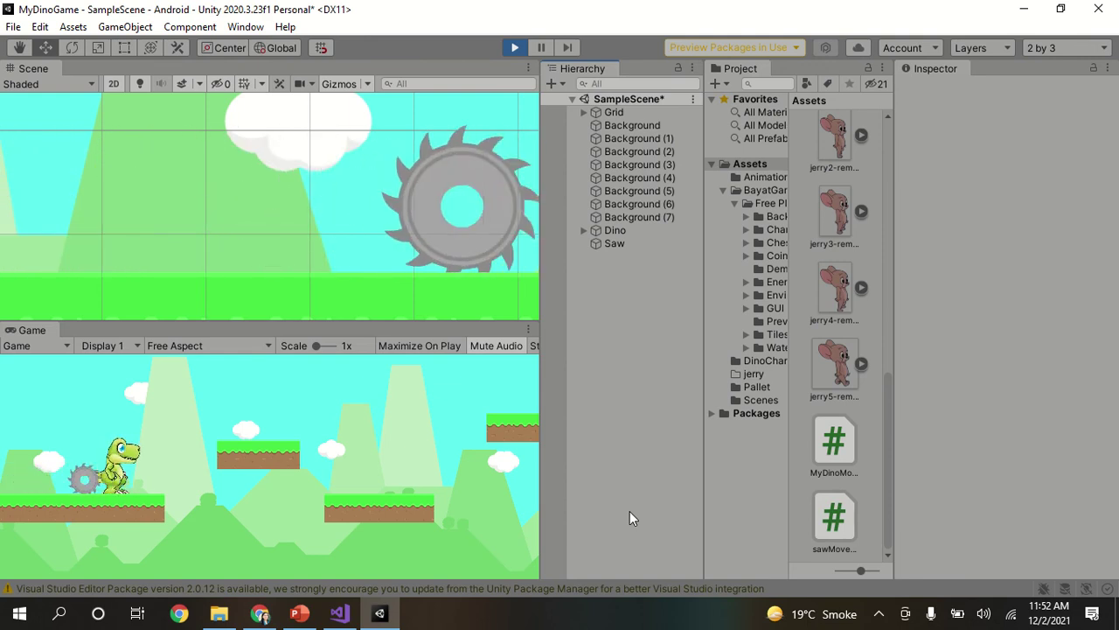
left_click(514, 49)
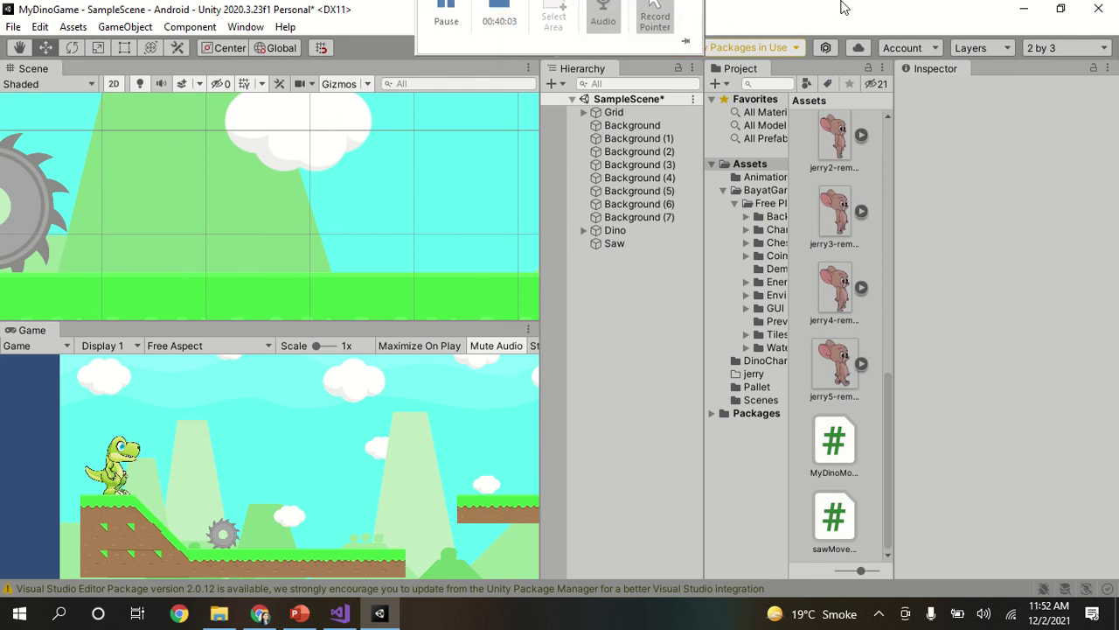
left_click(514, 47)
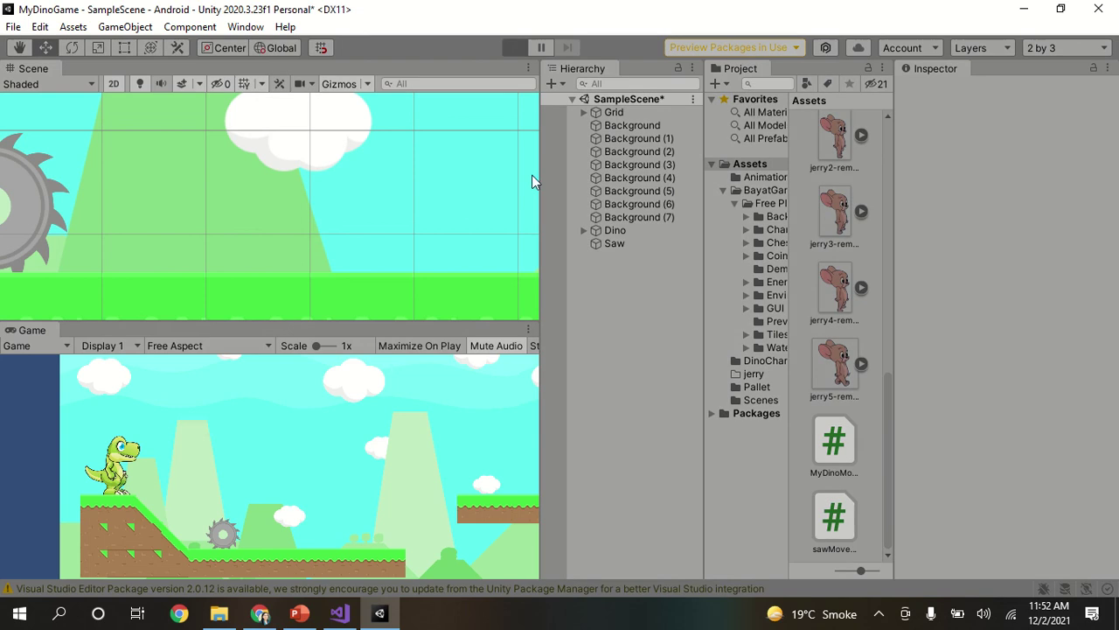
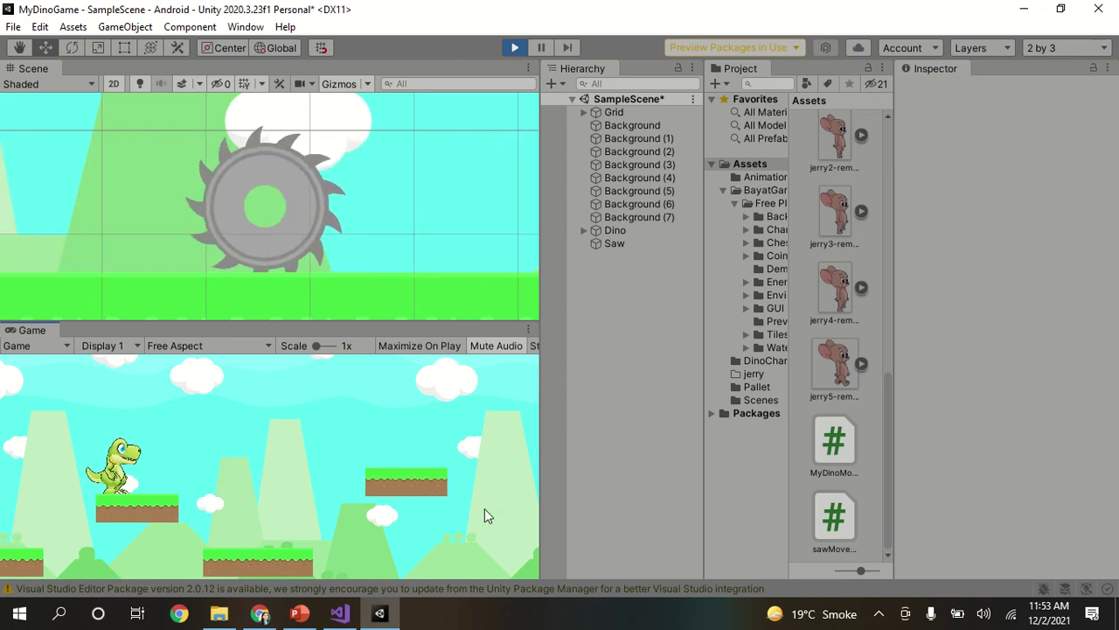
Stop Play mode and bring up sawMovement.cs in Visual Studio
left_click(513, 49)
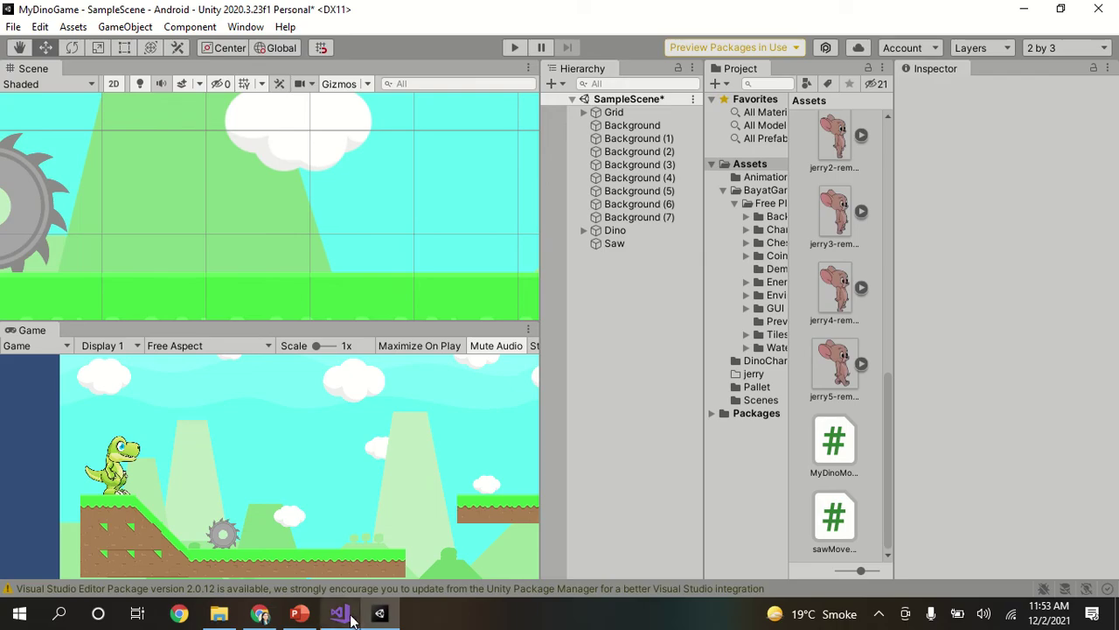
left_click(339, 613)
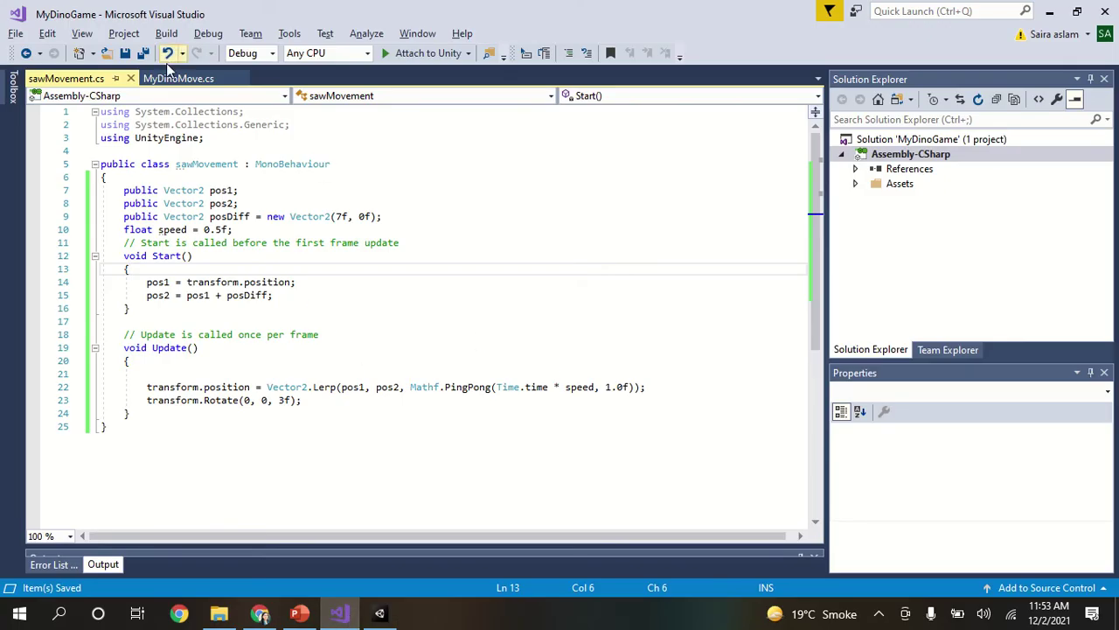
Review the movement and jump code in MyDinoMove.cs, then go back to Unity
left_click(178, 78)
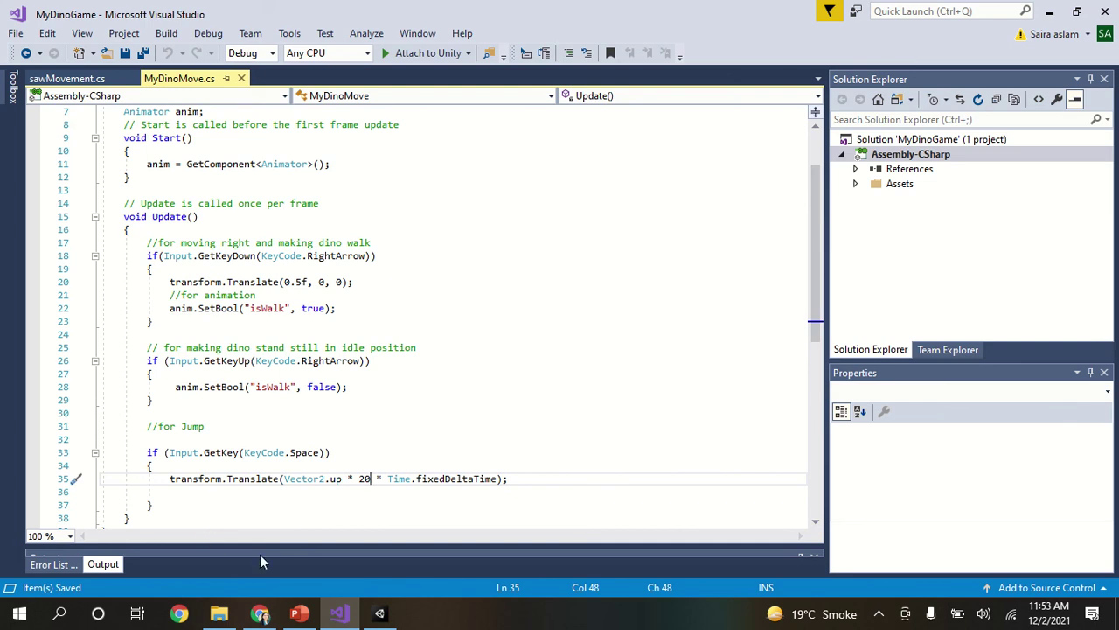
left_click(380, 613)
Add a Circle Collider 2D component to the Saw object
left_click(635, 248)
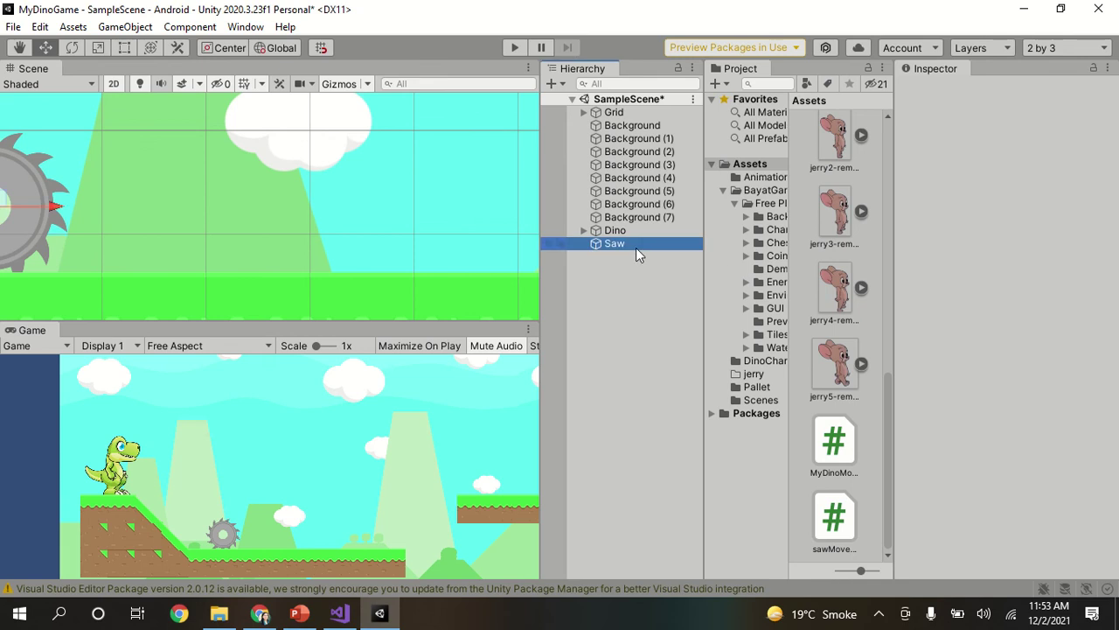
left_click(904, 400)
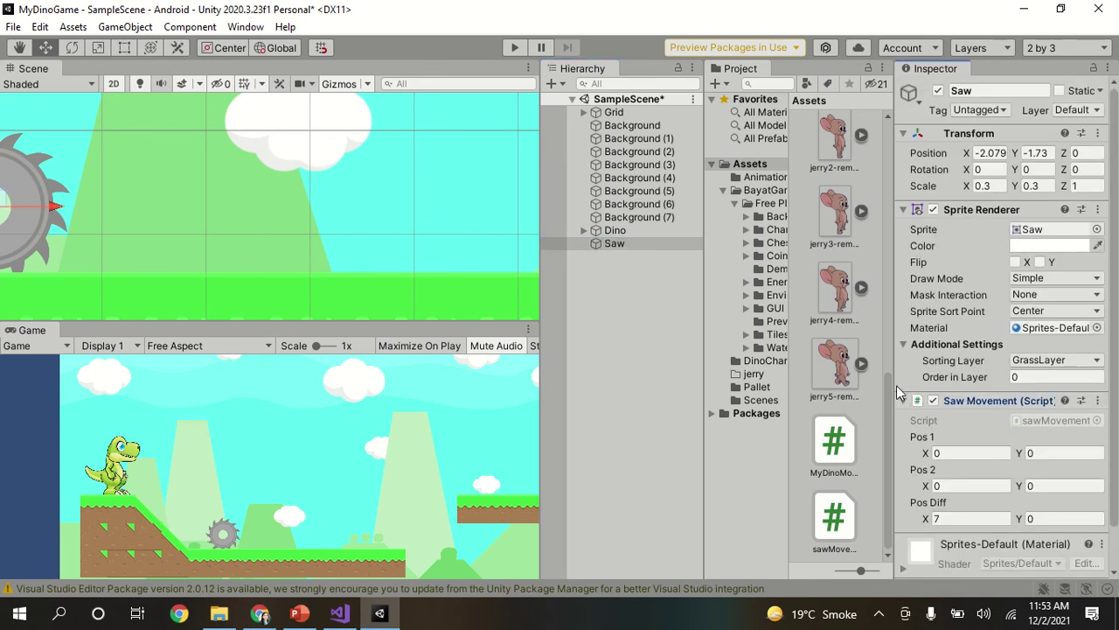
left_click(903, 209)
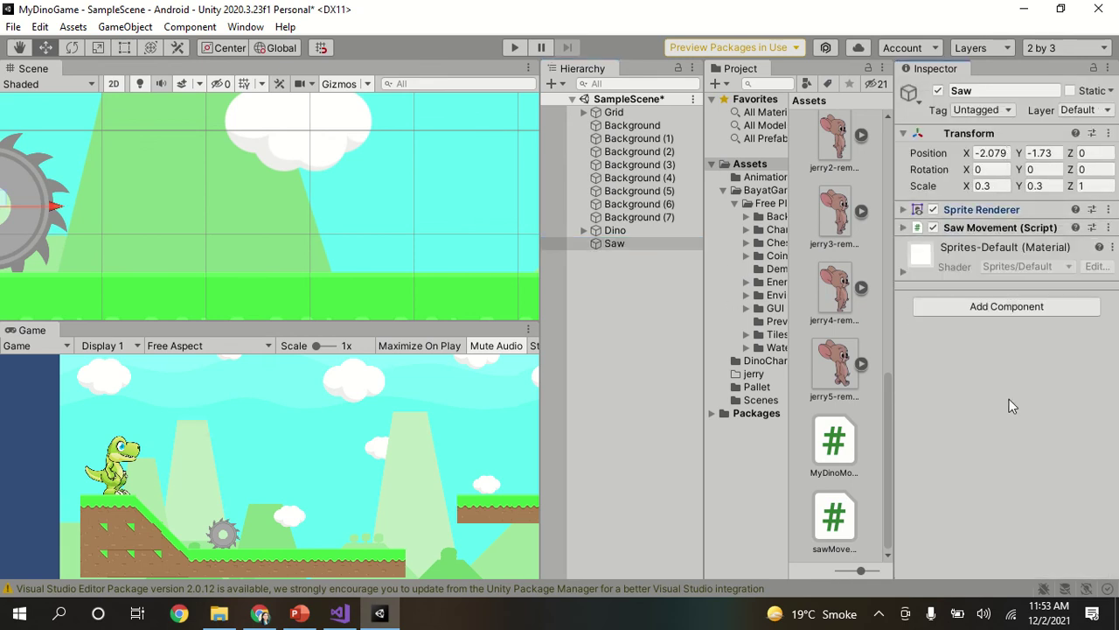
left_click(1008, 307)
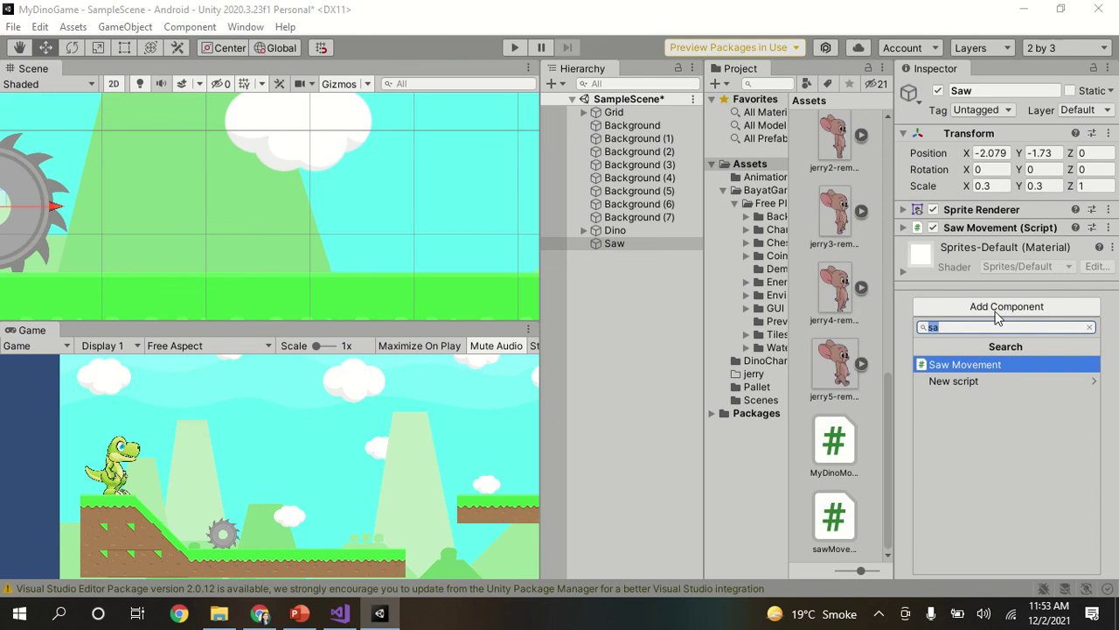
type("cr")
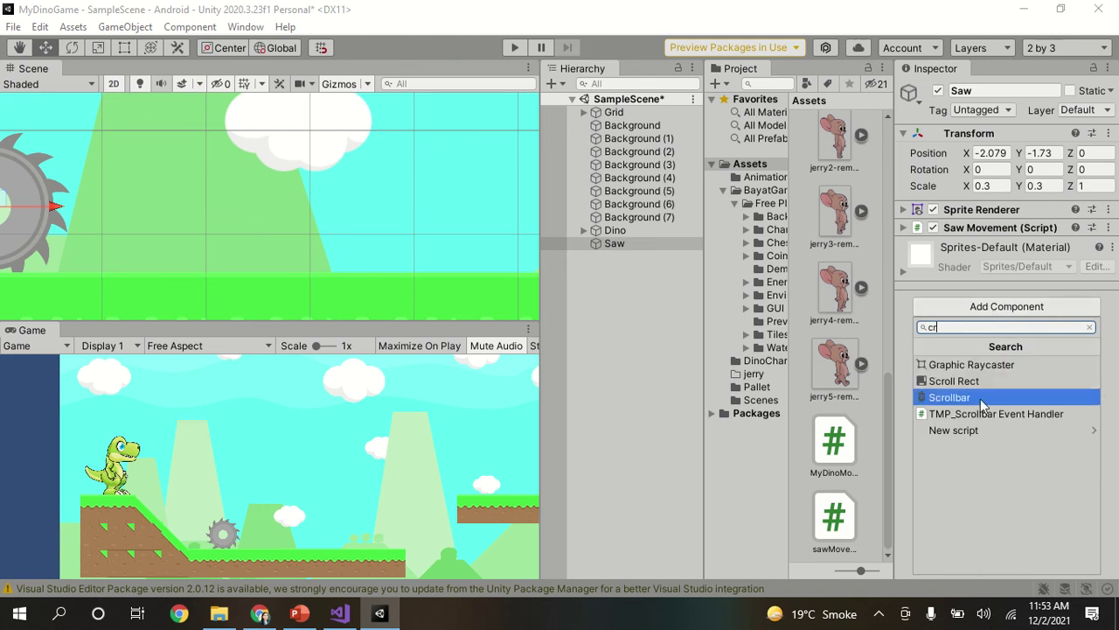
key("BackSpace")
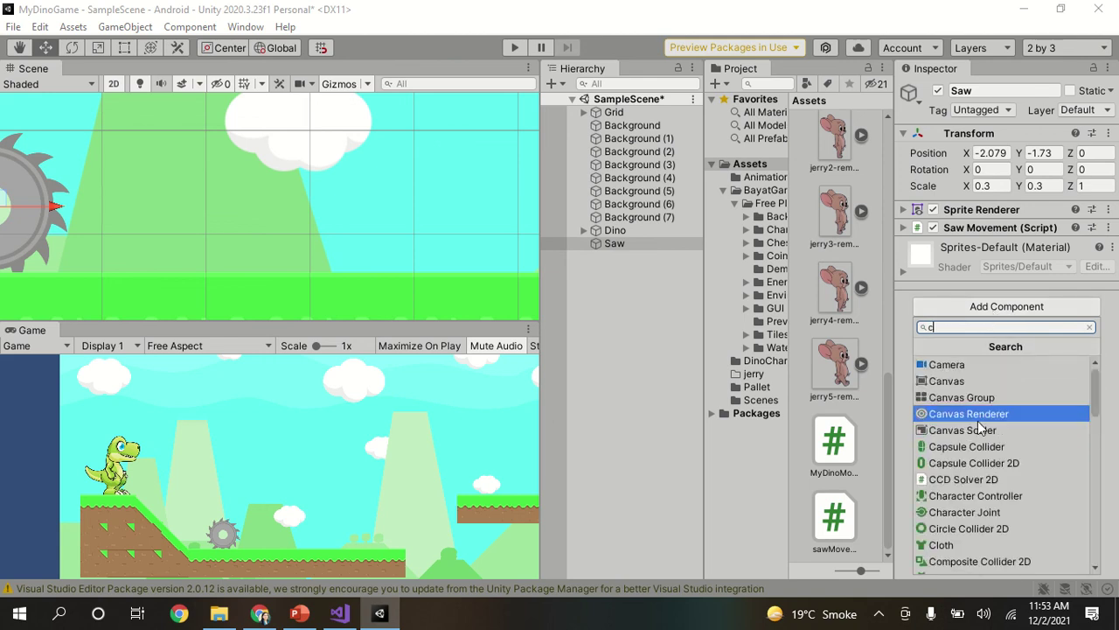
type("ir")
left_click(990, 364)
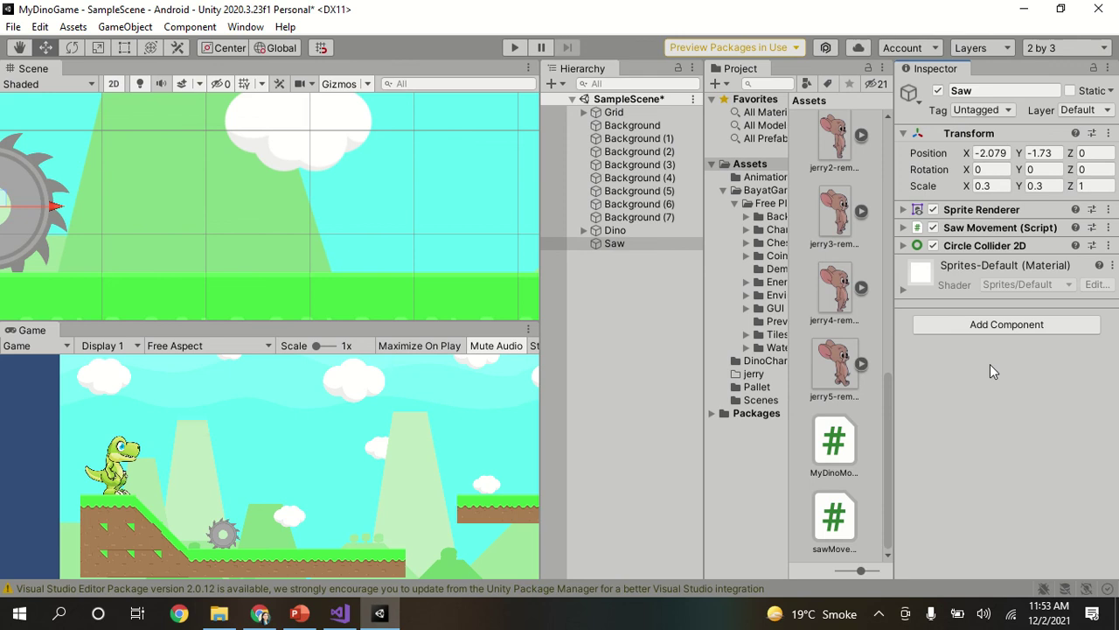
Hide the Background to inspect the saw's collider, restore it, then select Dino
left_click(636, 127)
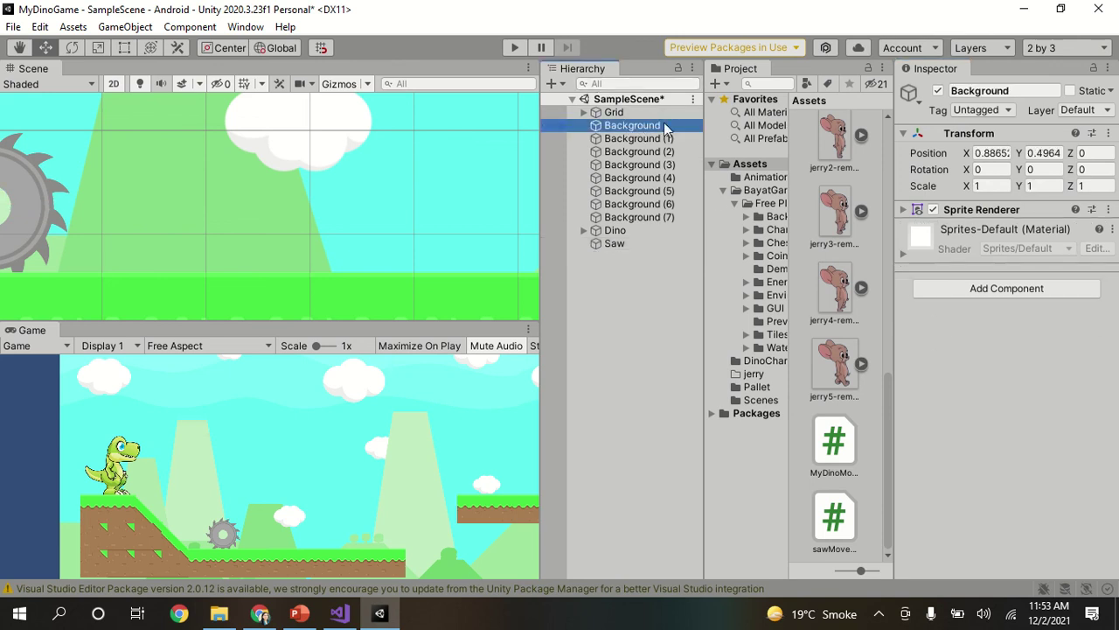
left_click(938, 91)
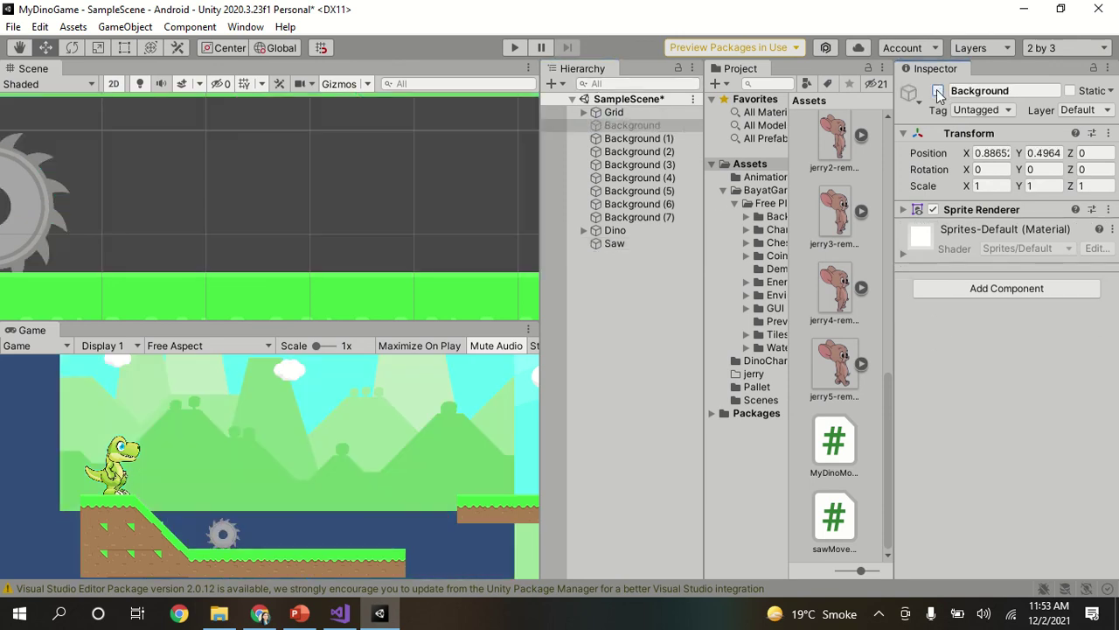
left_click(621, 243)
left_click(989, 244)
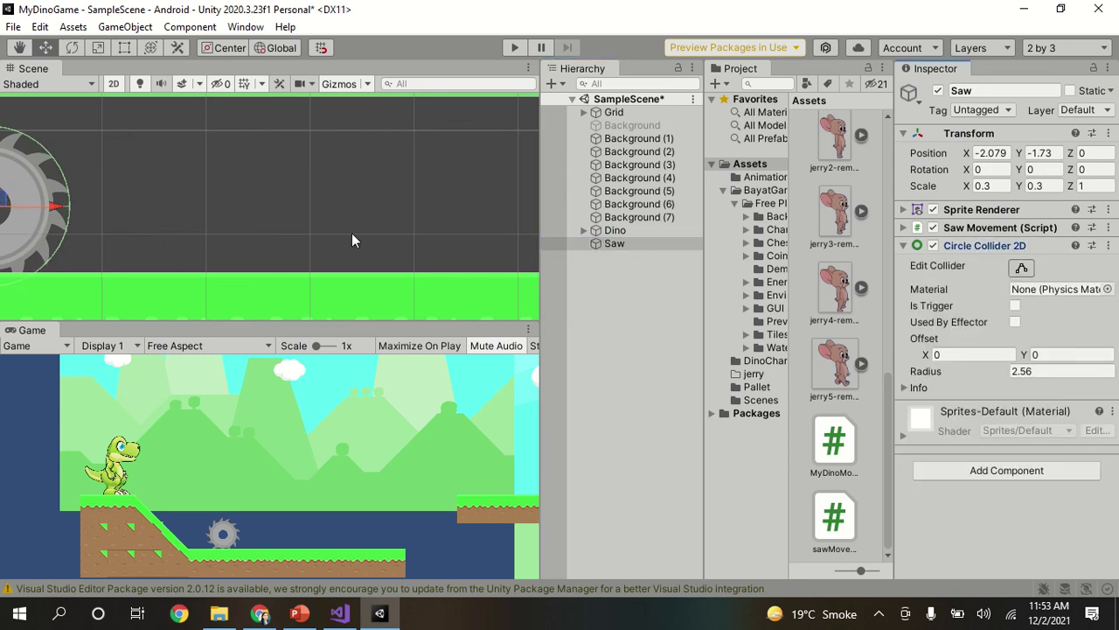
double_click(612, 243)
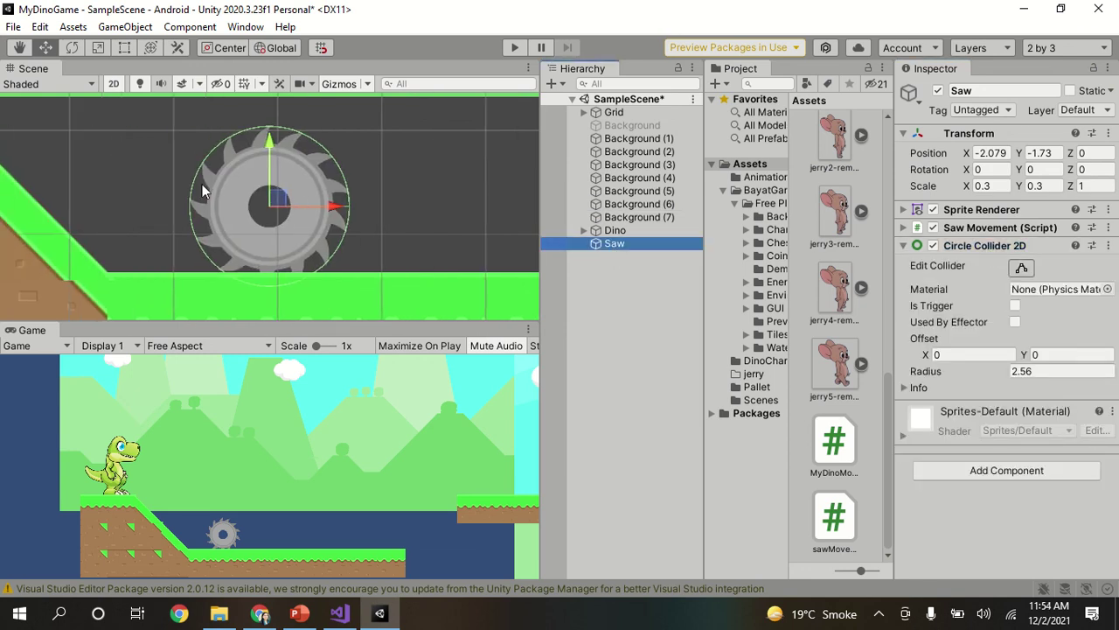
left_click(632, 125)
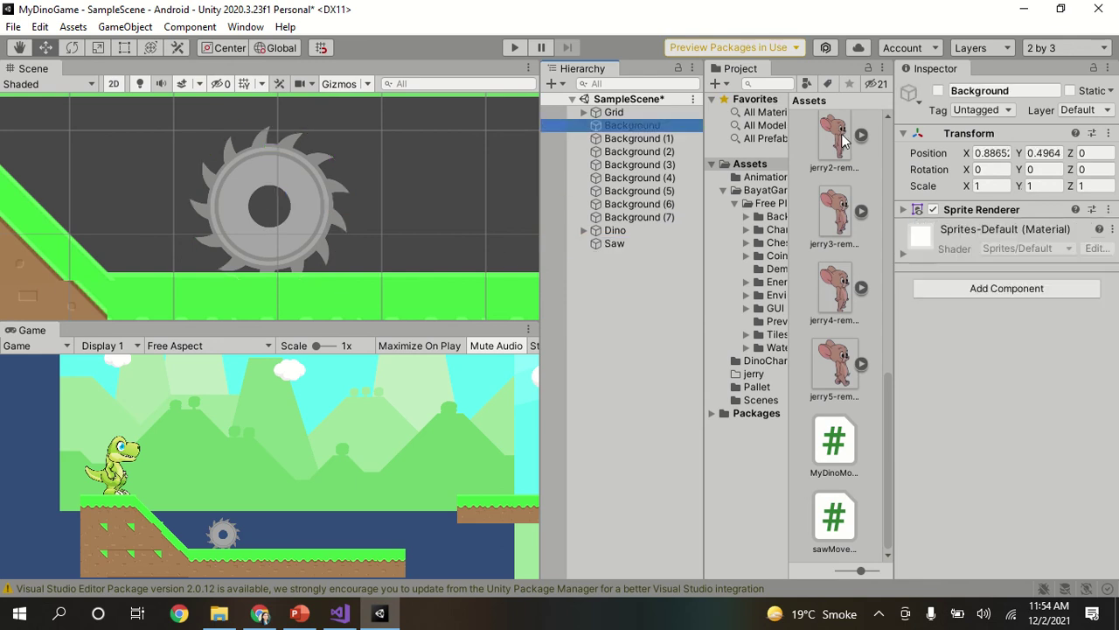
left_click(938, 91)
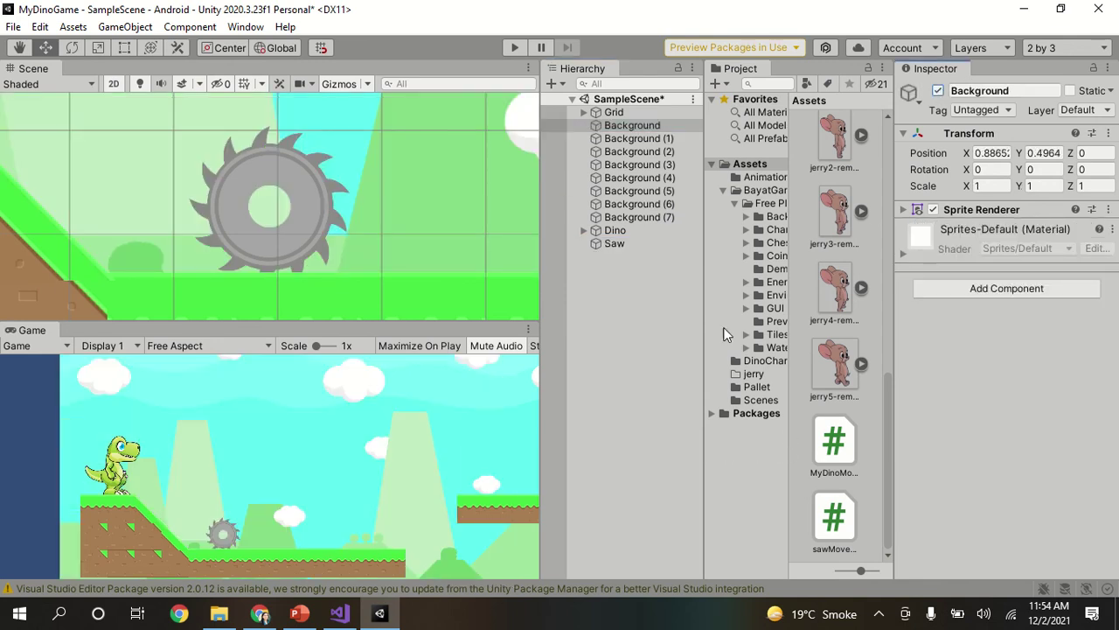
left_click(625, 232)
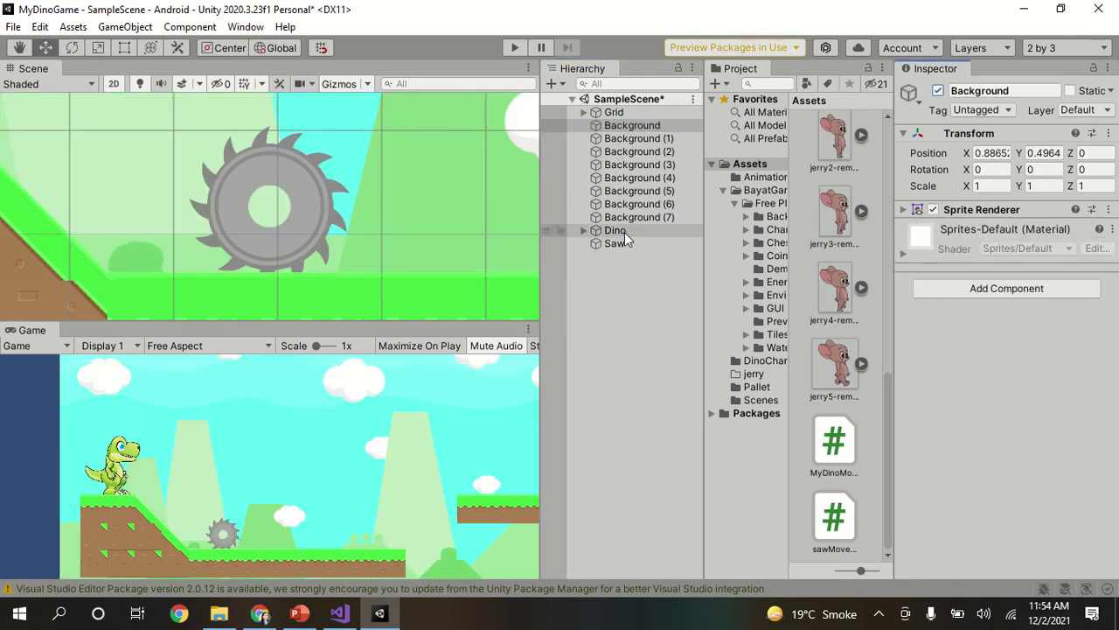
left_click(339, 613)
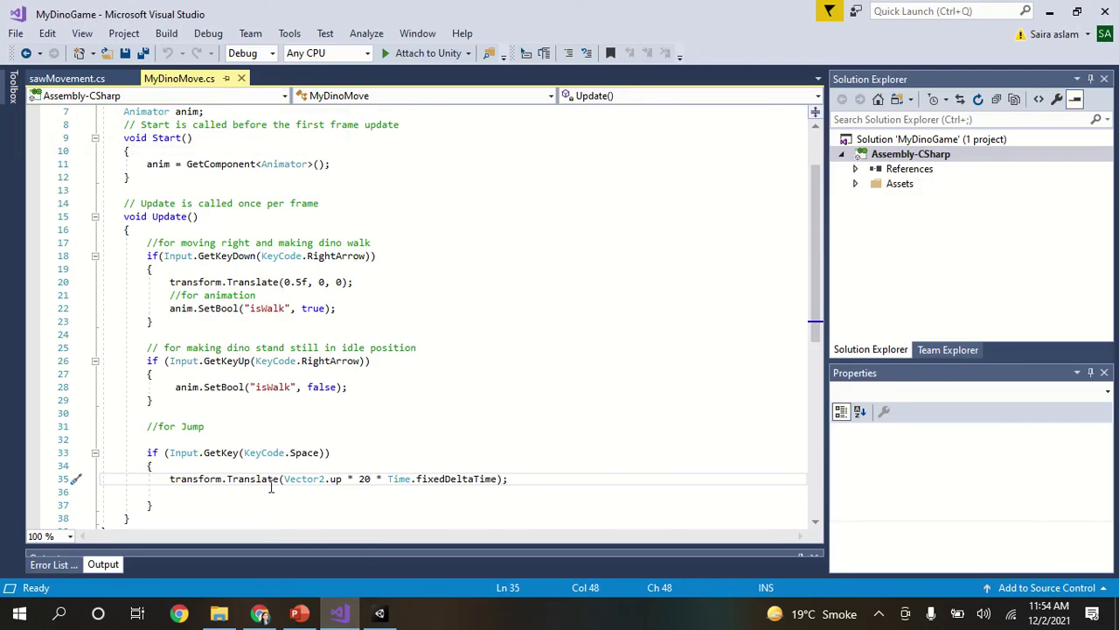
Add a private OnCollisionEnter2D method after the Update method
scroll(197, 355, "down", 4)
left_click(190, 361)
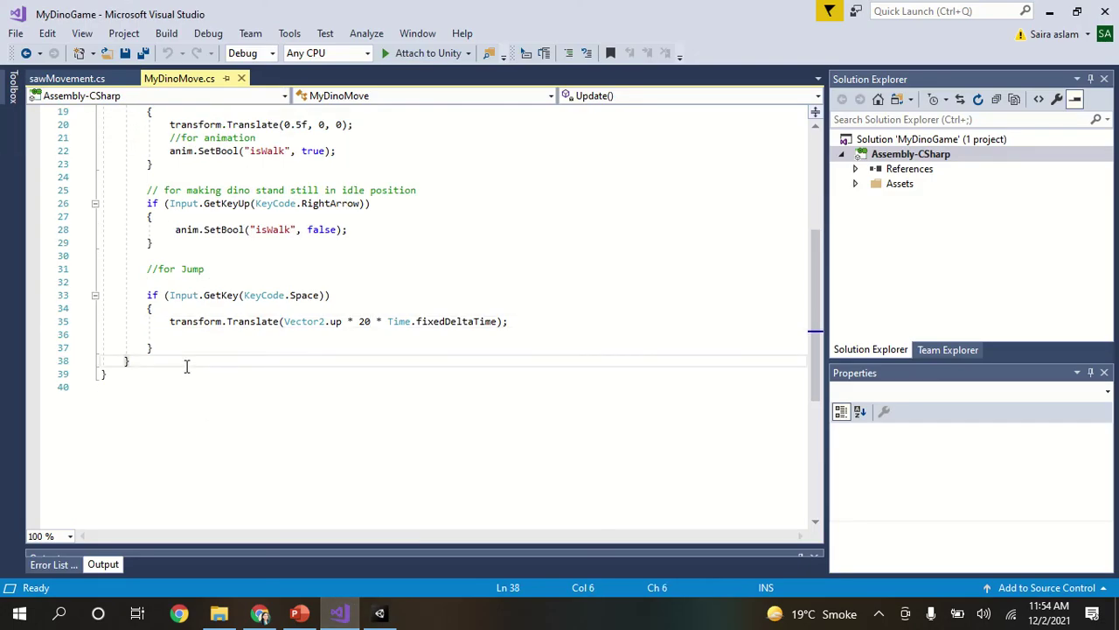
key("Return")
key("Return")
key("Return")
key("Return")
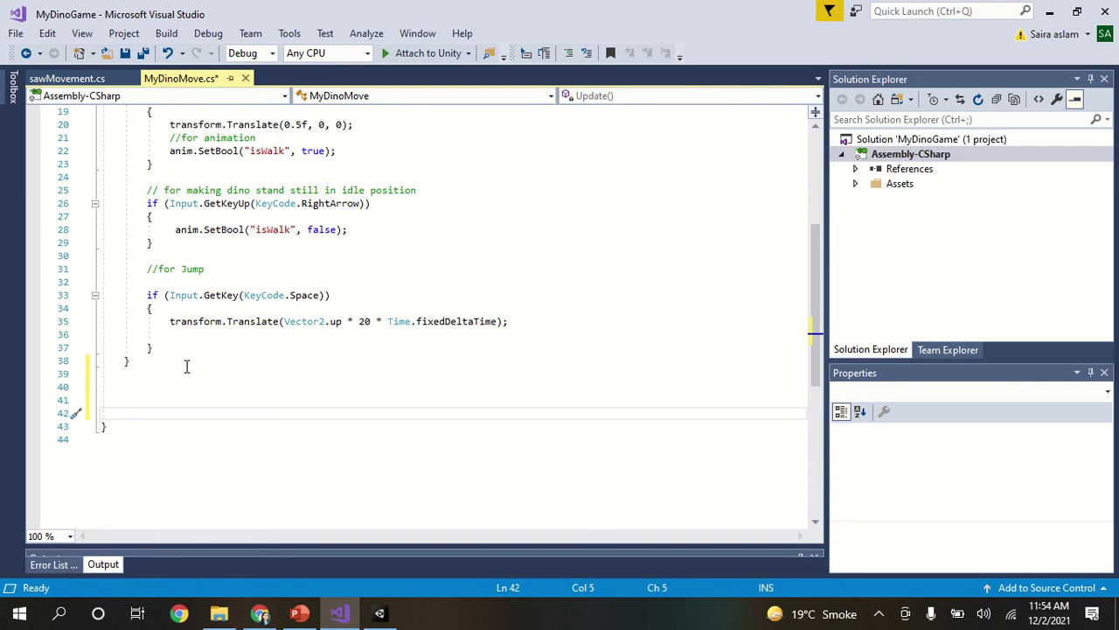
type("pr")
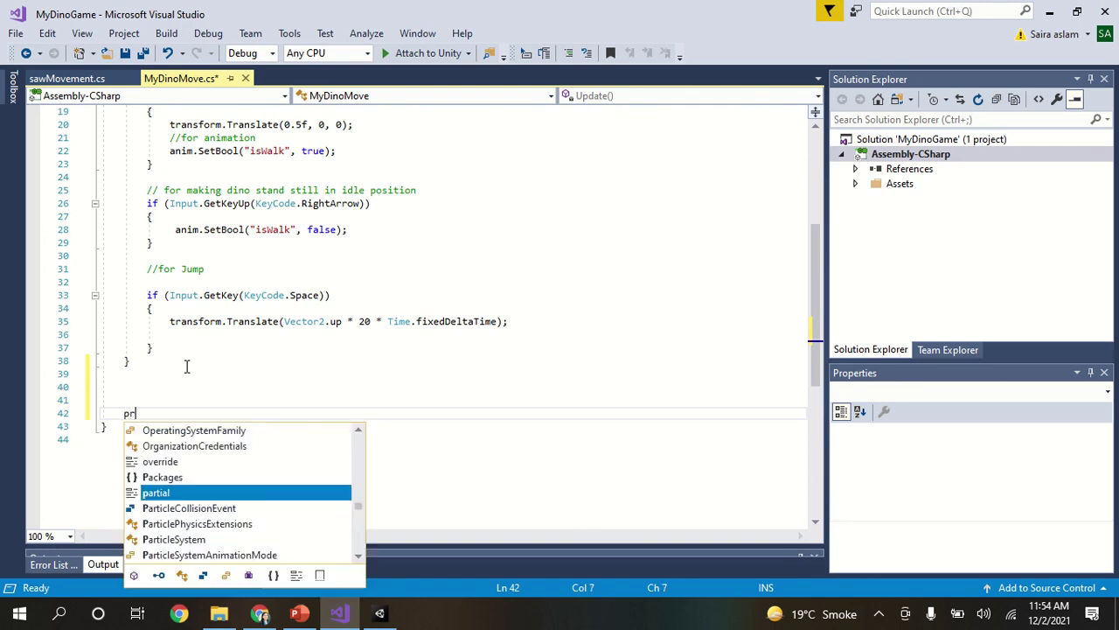
type("ivate ")
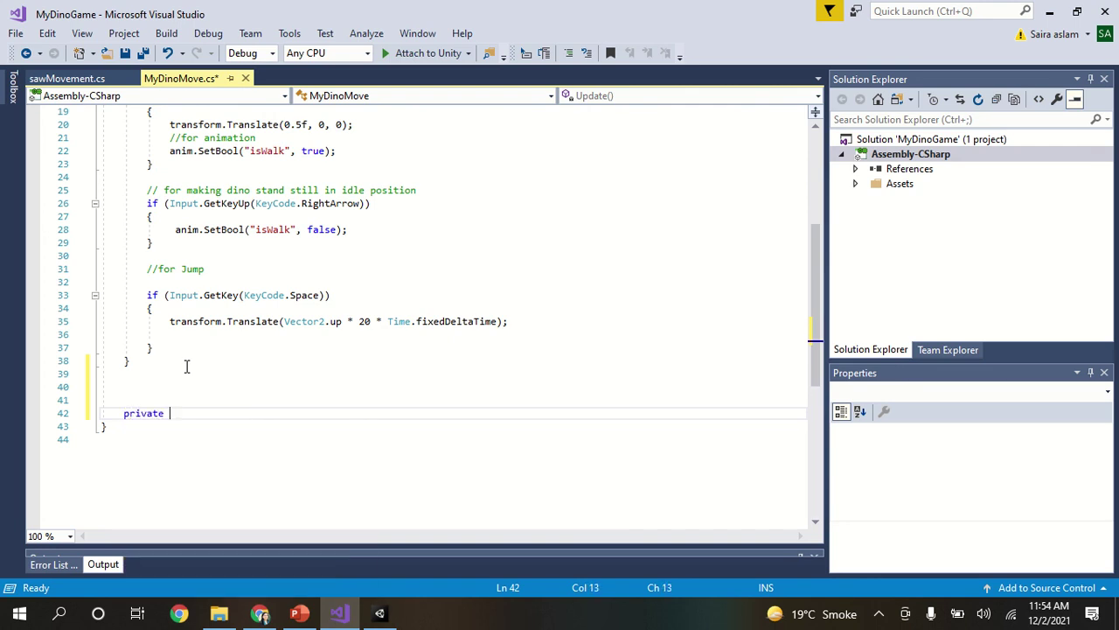
type("void o")
type("n")
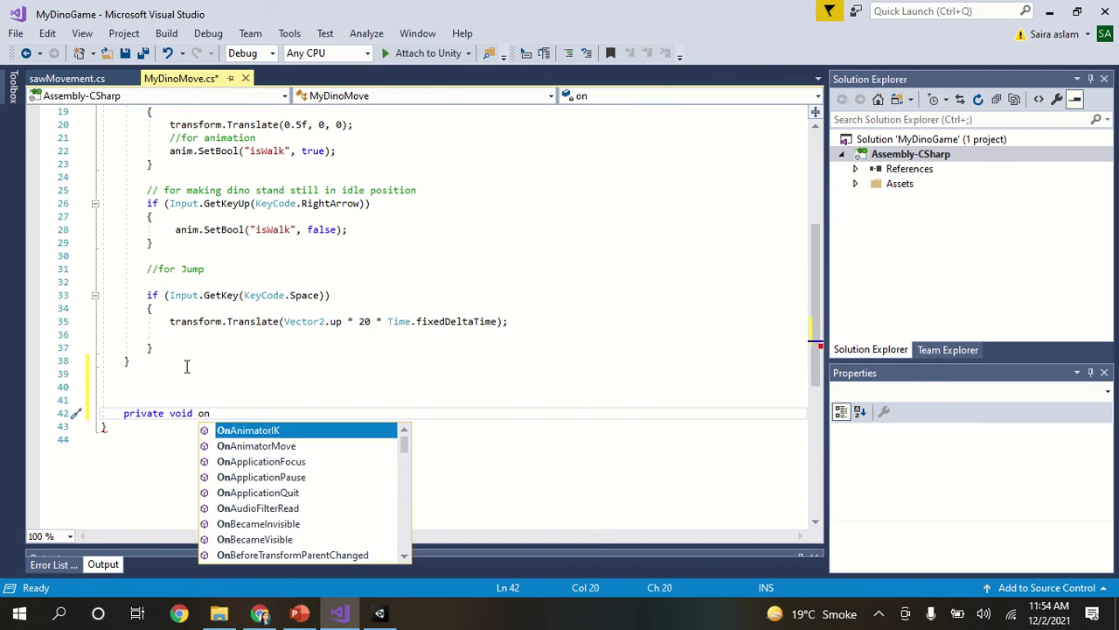
type("c")
key("Down")
key("Down")
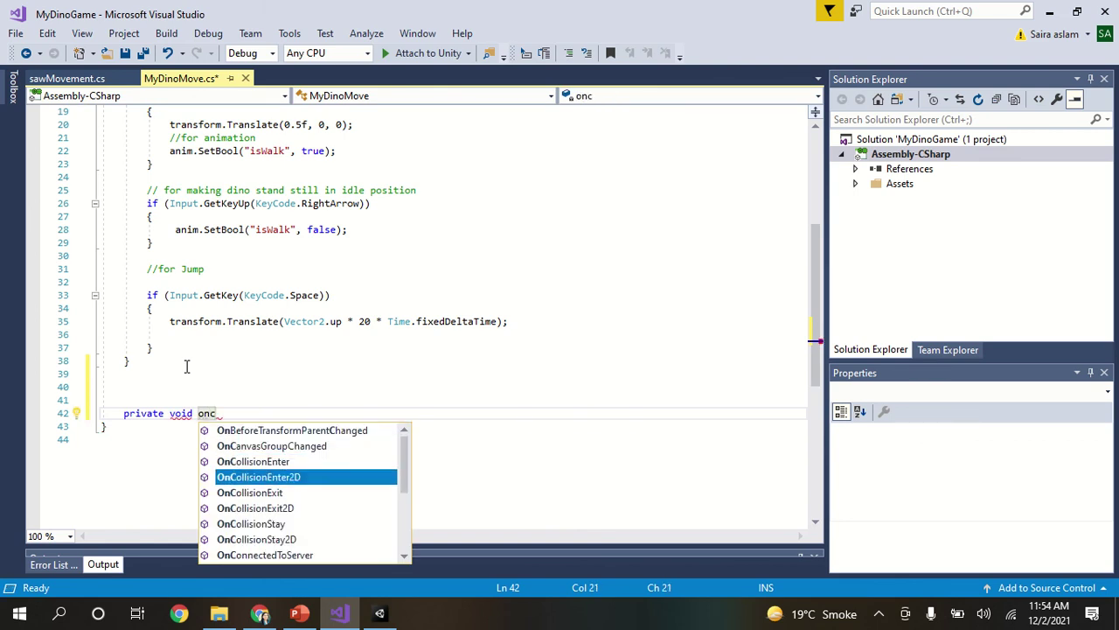
key("Return")
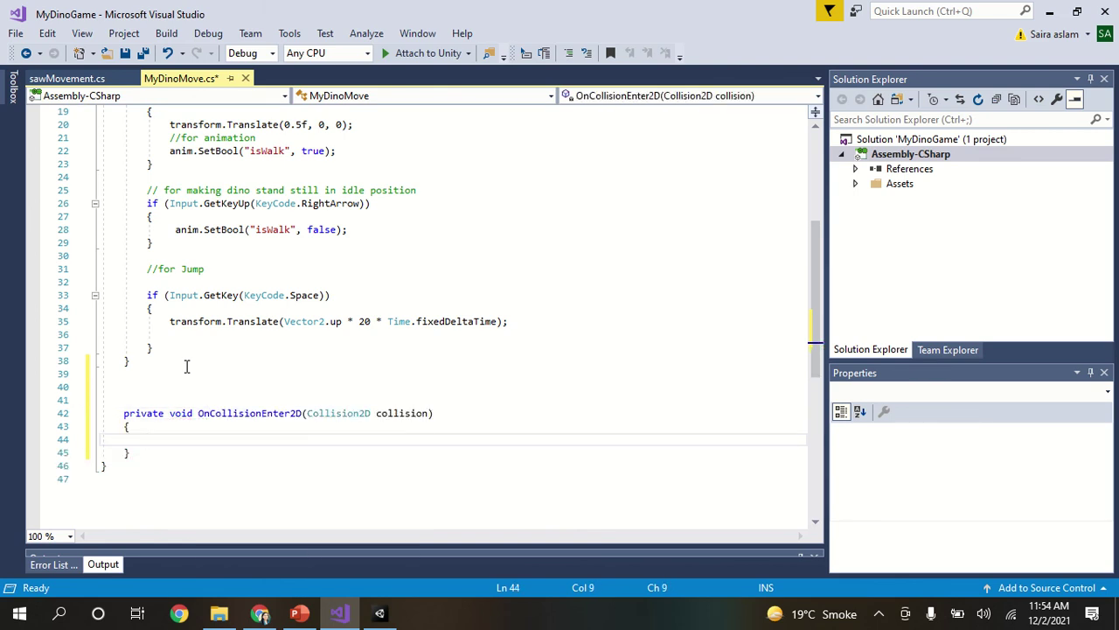
Write if(collision.gameObject.name.StartsWith("Saw") inside OnCollisionEnter2D and open its block
type("coll")
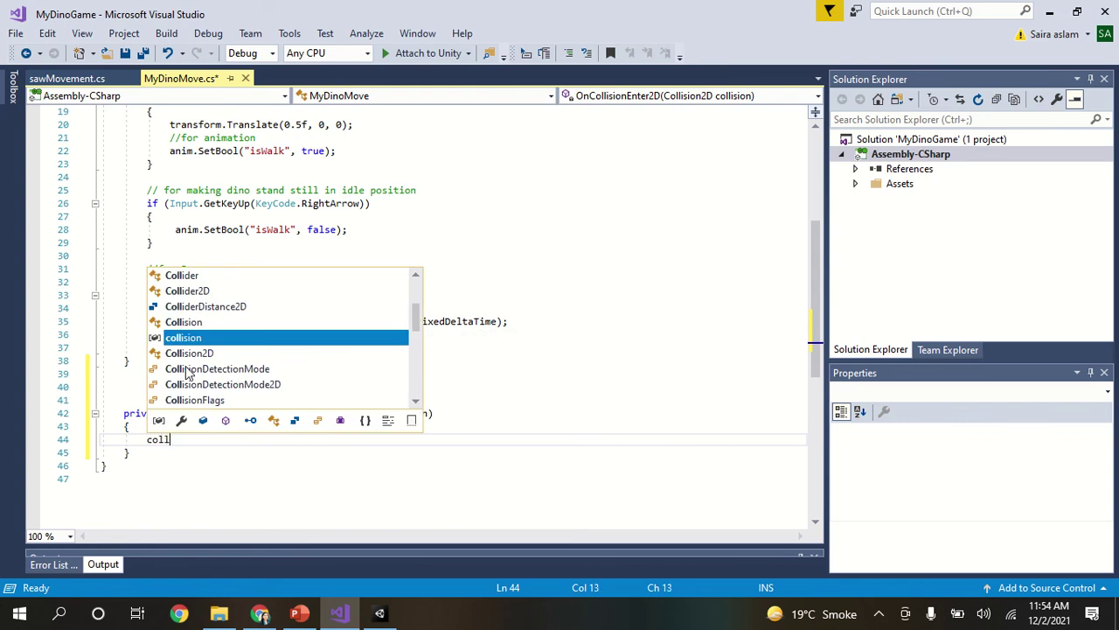
type("ision")
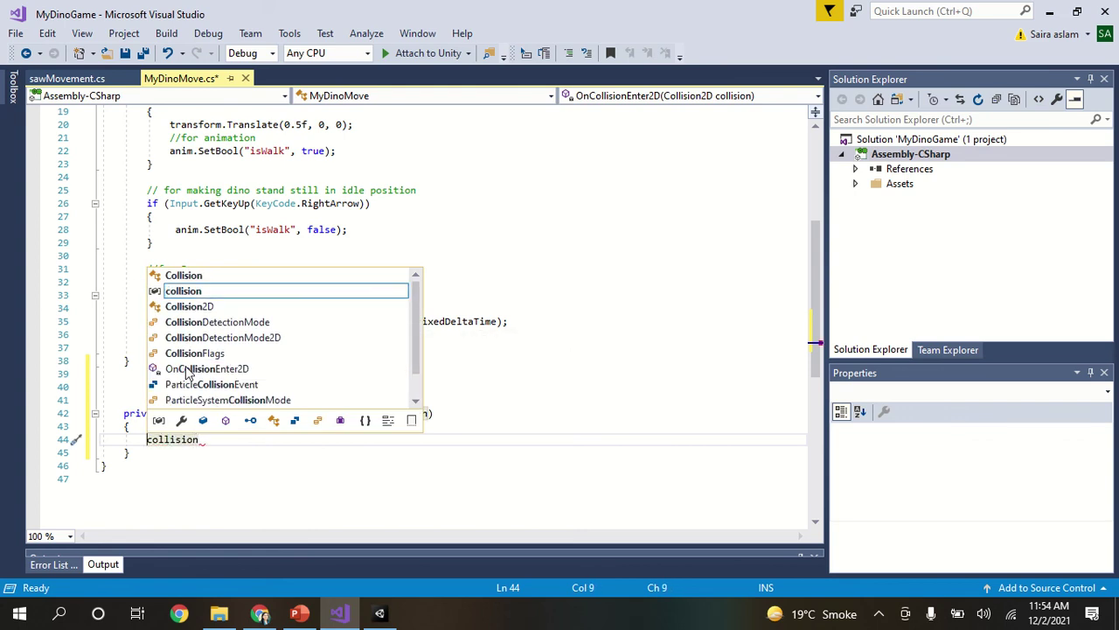
key("Home")
type("if(")
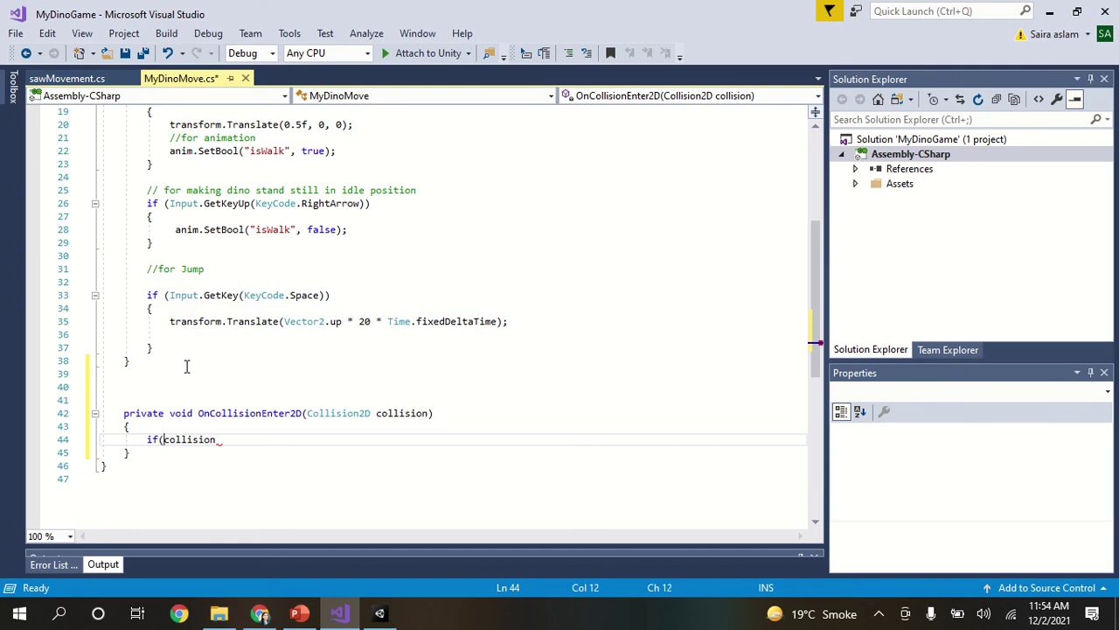
key("End")
type(".")
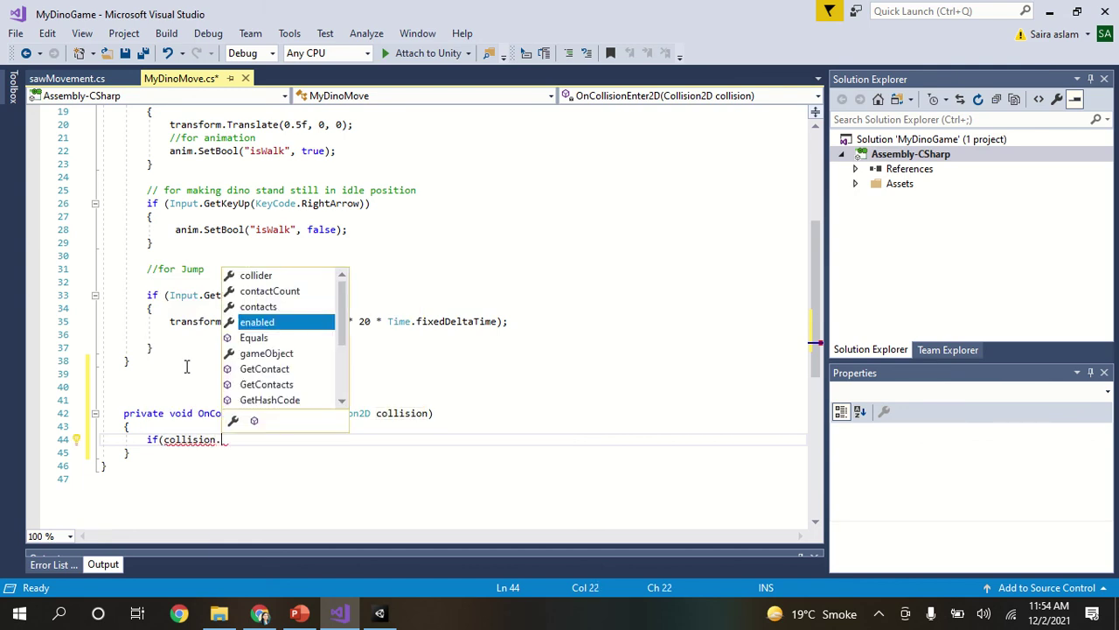
type("ga")
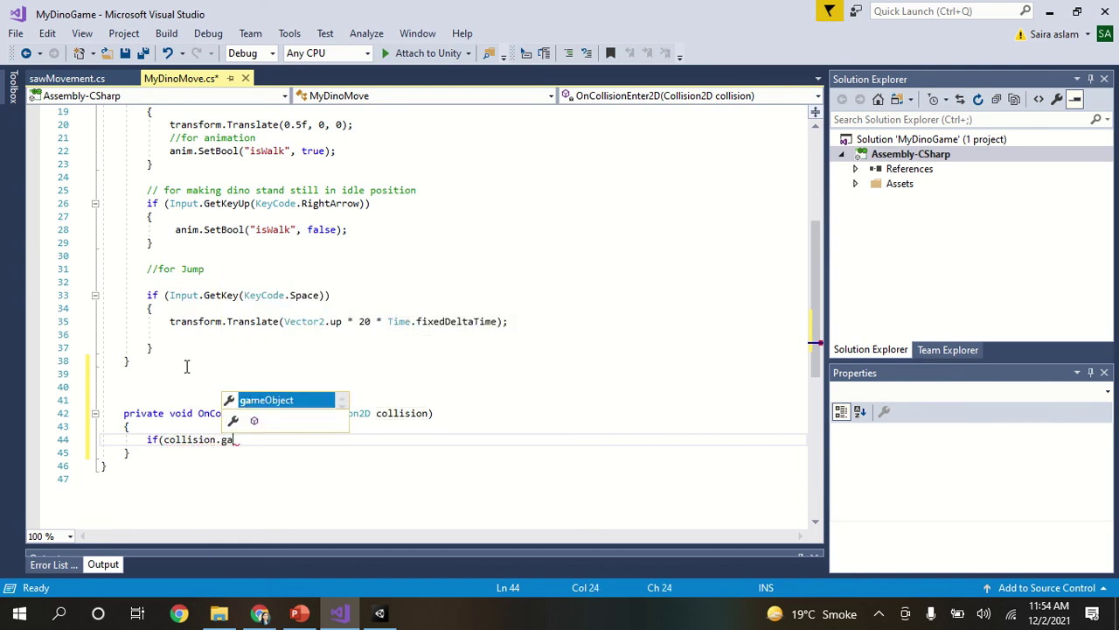
key("Tab")
type(".")
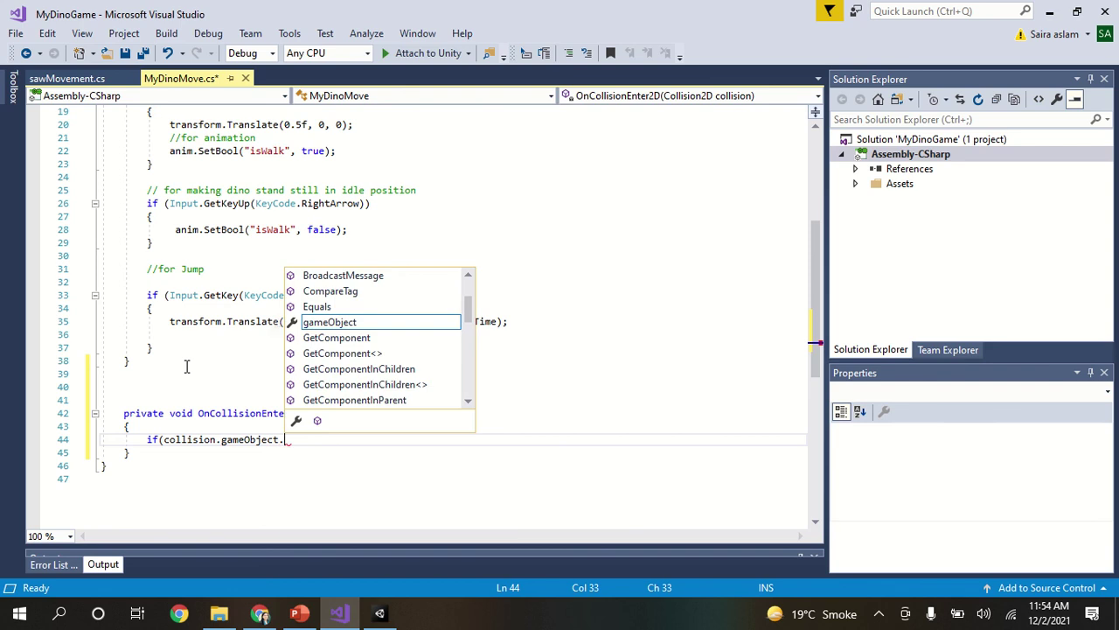
type("name")
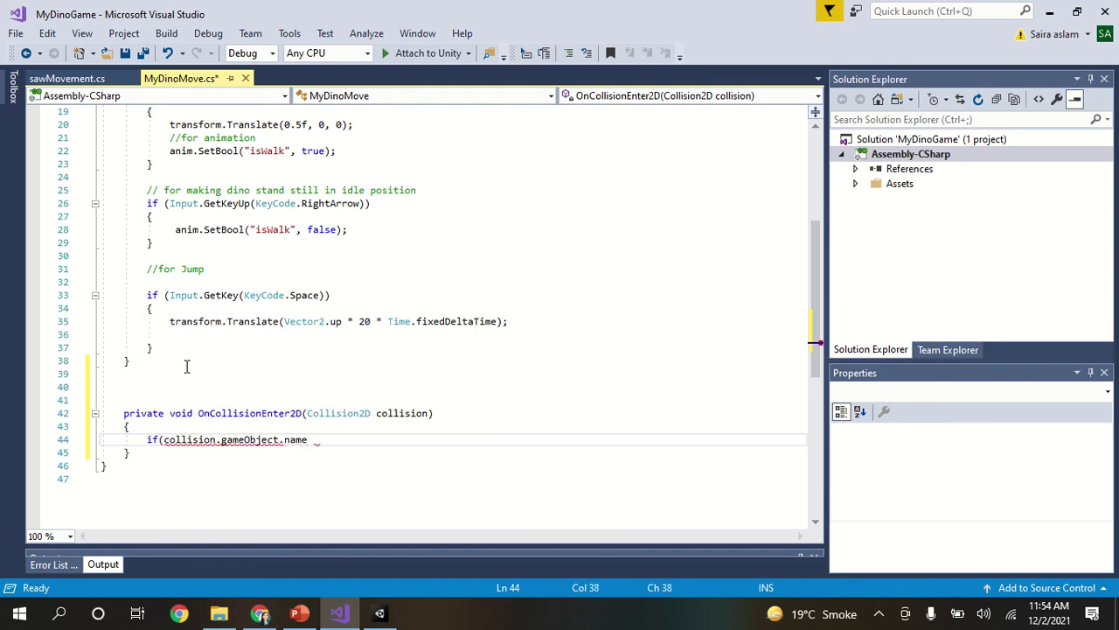
key("BackSpace")
type(".starts")
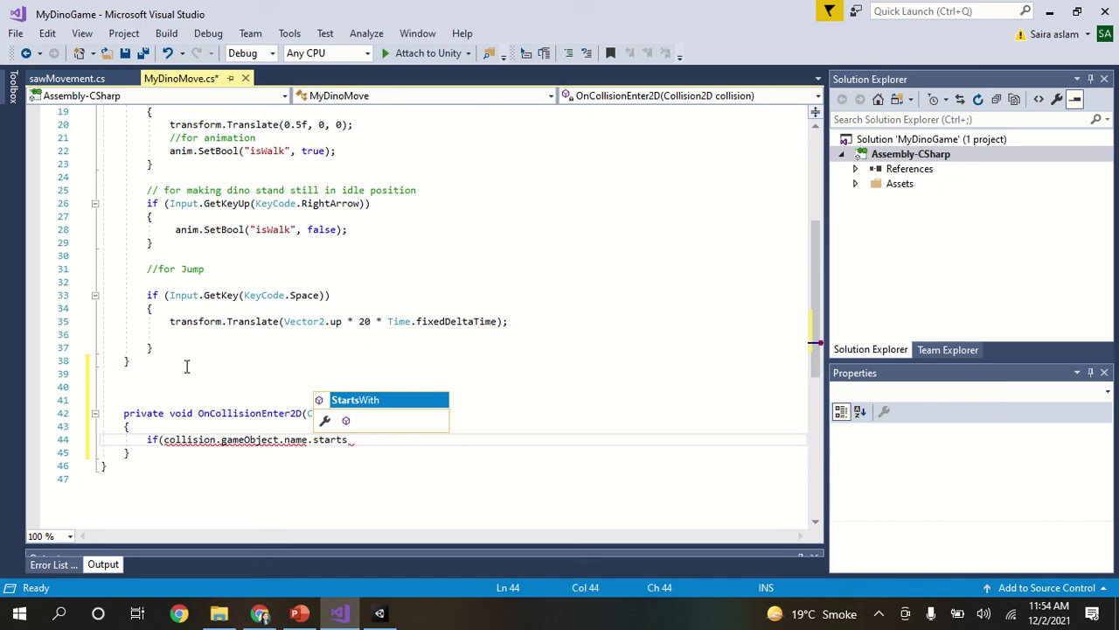
key("Tab")
type("(\"")
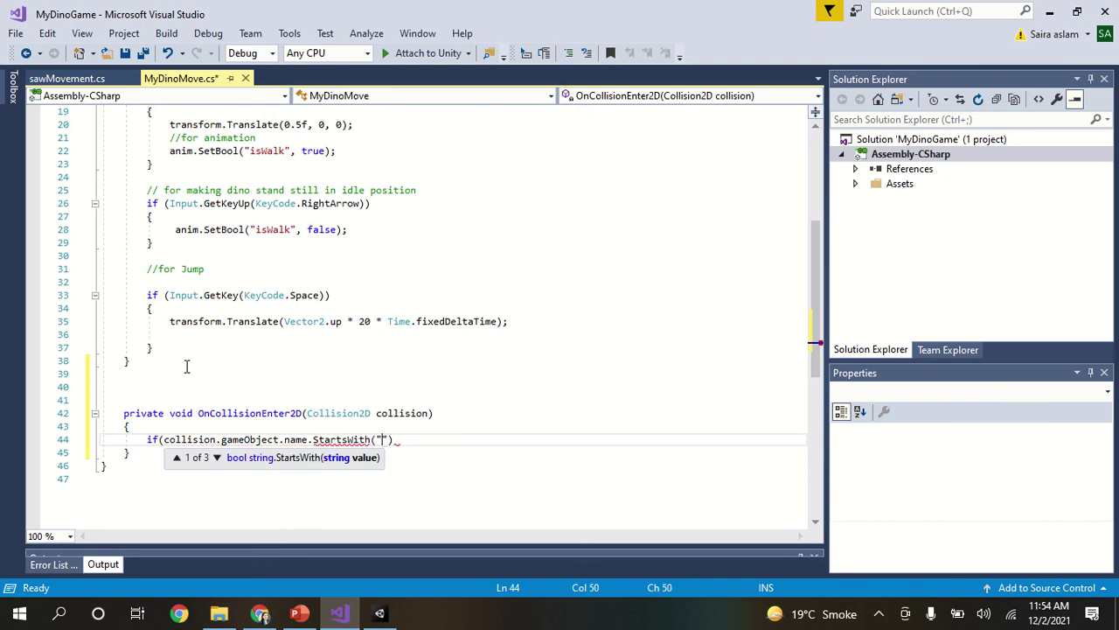
type("Sa")
type("w\")")
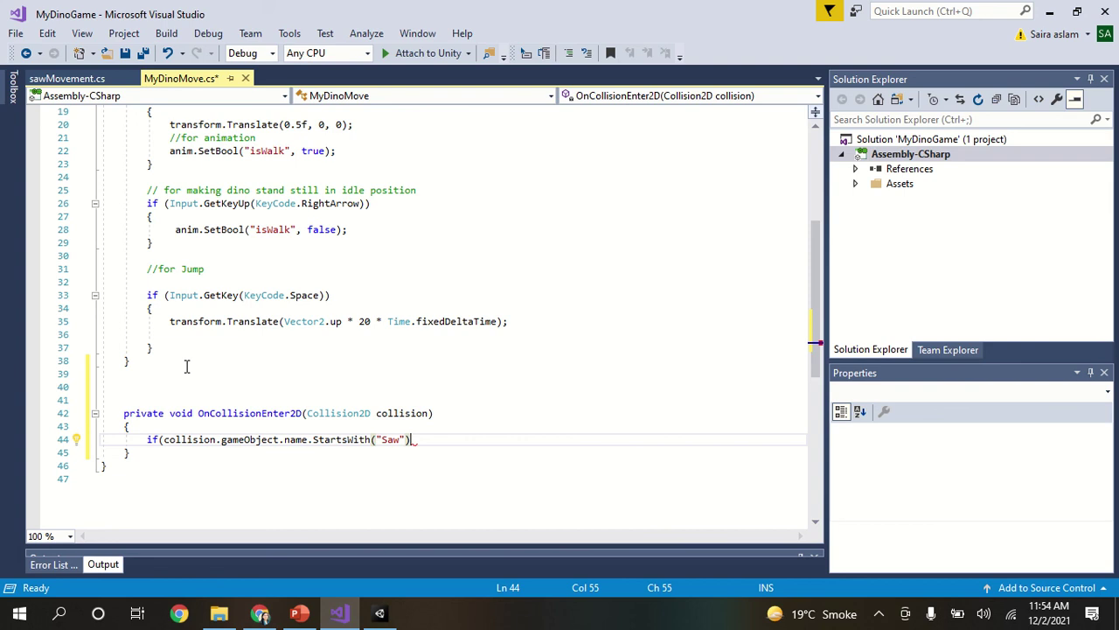
key("Return")
type("{ }")
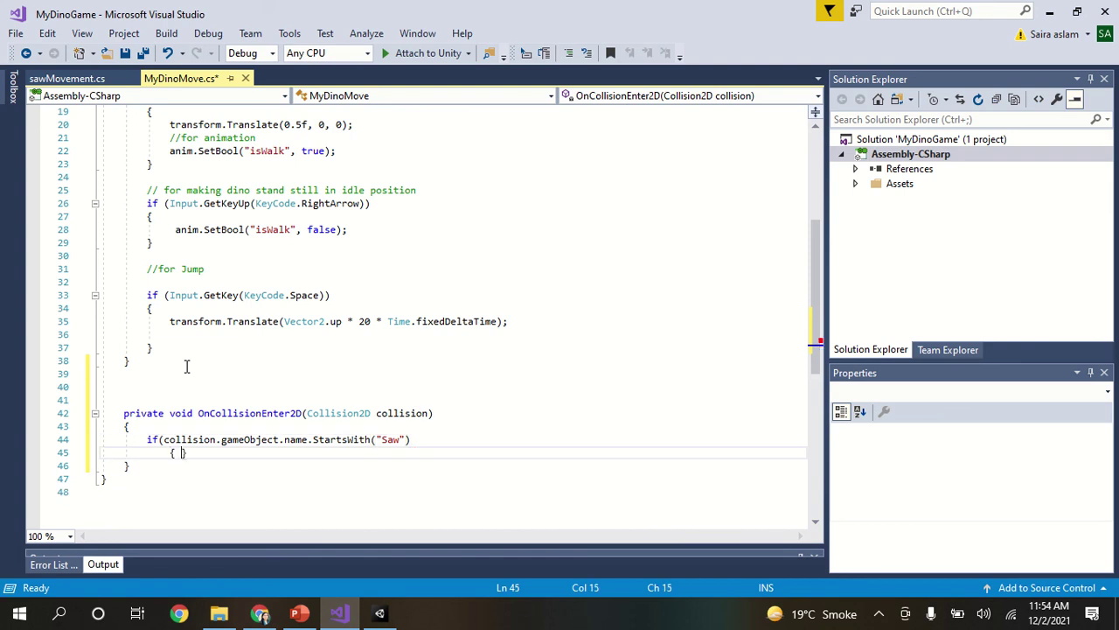
Close the if condition's parenthesis and lay out the block's braces with an empty line
key("Return")
left_click(417, 440)
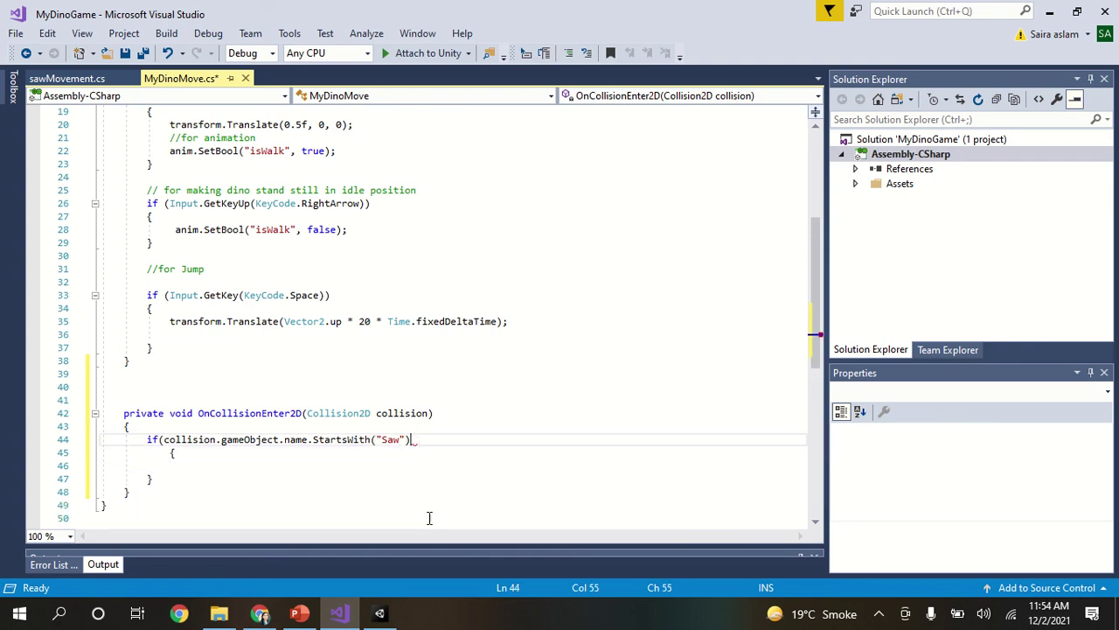
type(")")
left_click(219, 465)
left_click(146, 478)
key("Tab")
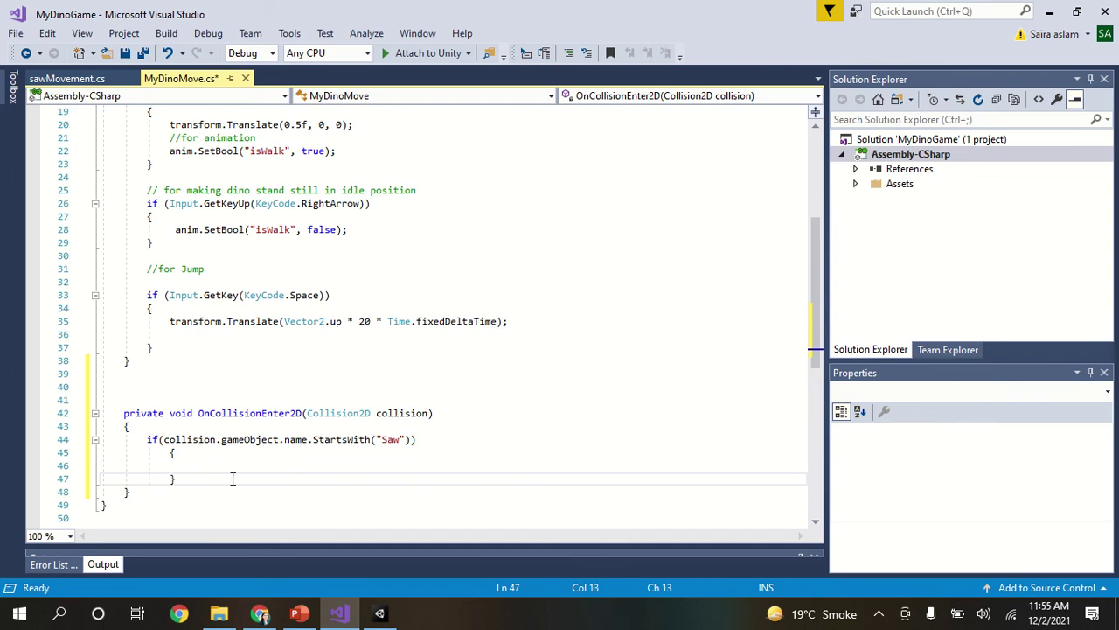
left_click(240, 458)
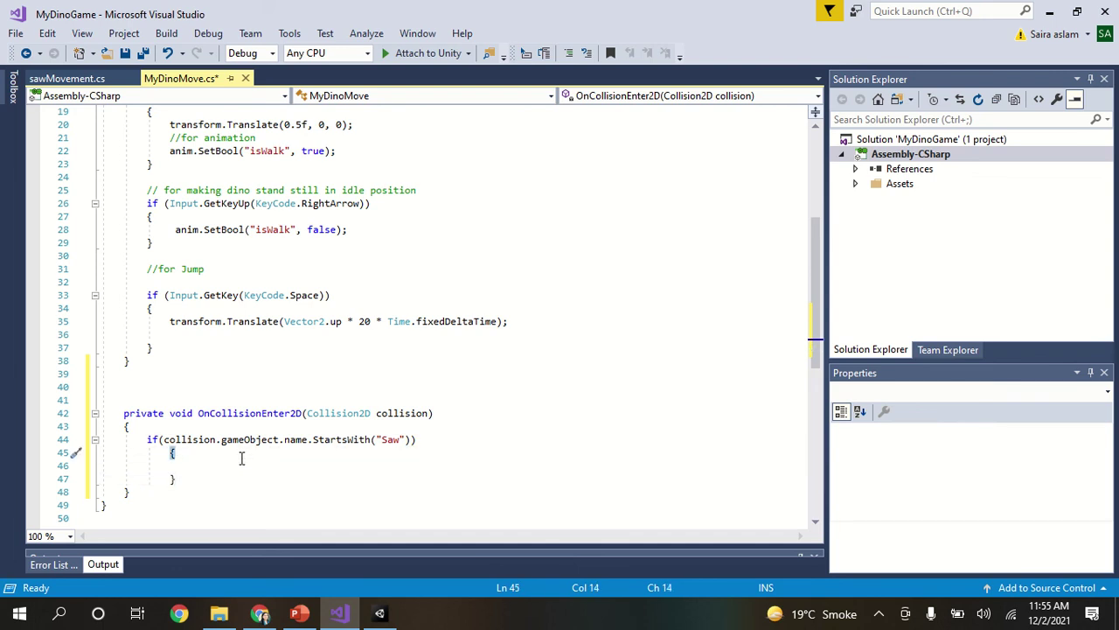
key("Return")
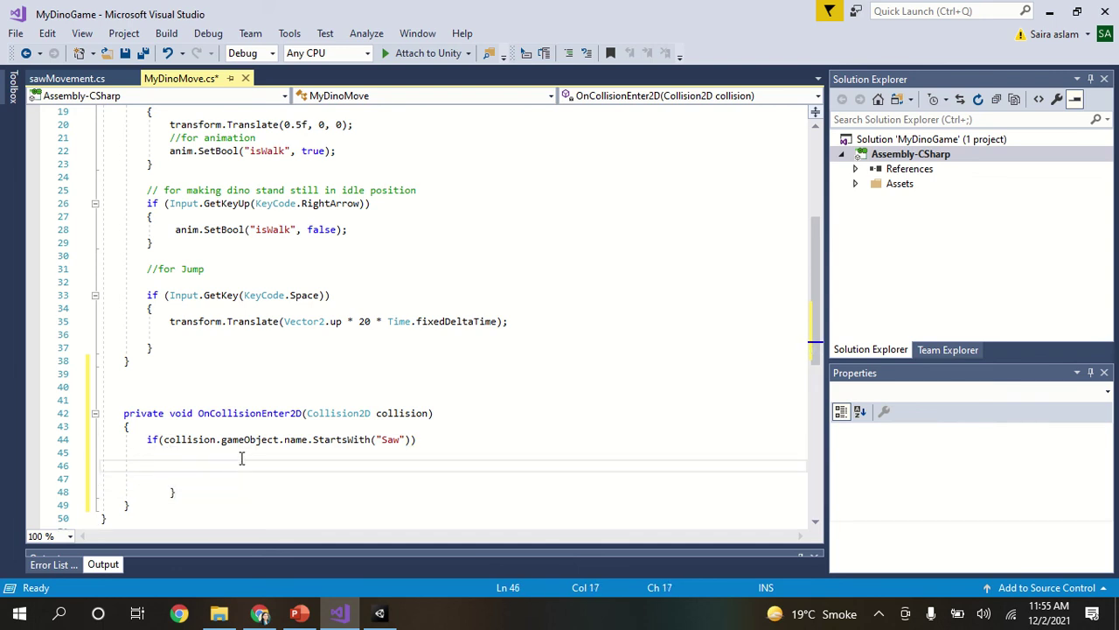
key("BackSpace")
Add print("there is collision"); inside the block, fixing the capitalisation and typos
type("prin")
type("T(")
type("\"")
left_click(72, 526)
type("there")
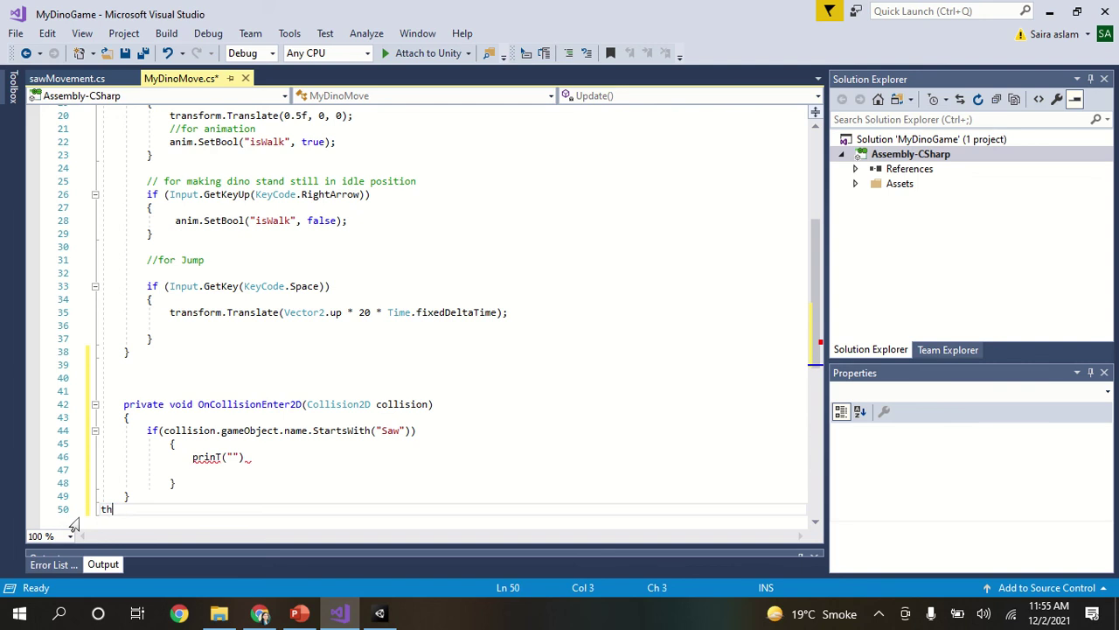
key("BackSpace")
key("BackSpace")
key("BackSpace")
left_click(223, 457)
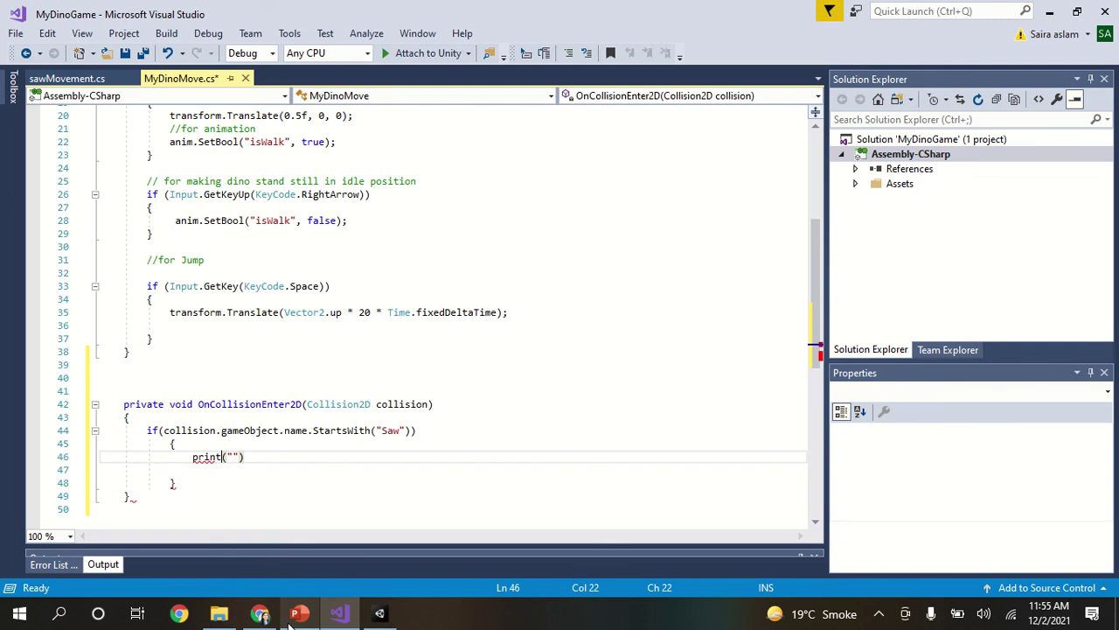
key("BackSpace")
type("t")
key("Right")
key("Right")
type("i")
key("BackSpace")
type("th")
type("ere is col")
key("BackSpace")
key("BackSpace")
key("BackSpace")
type("collision\")")
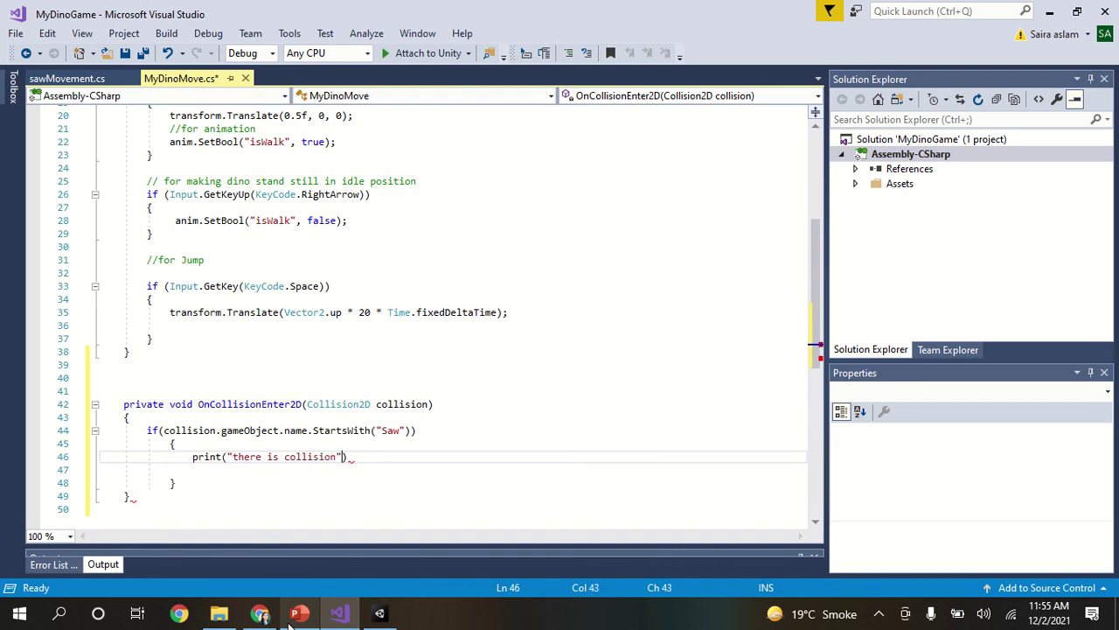
type(";")
key("Return")
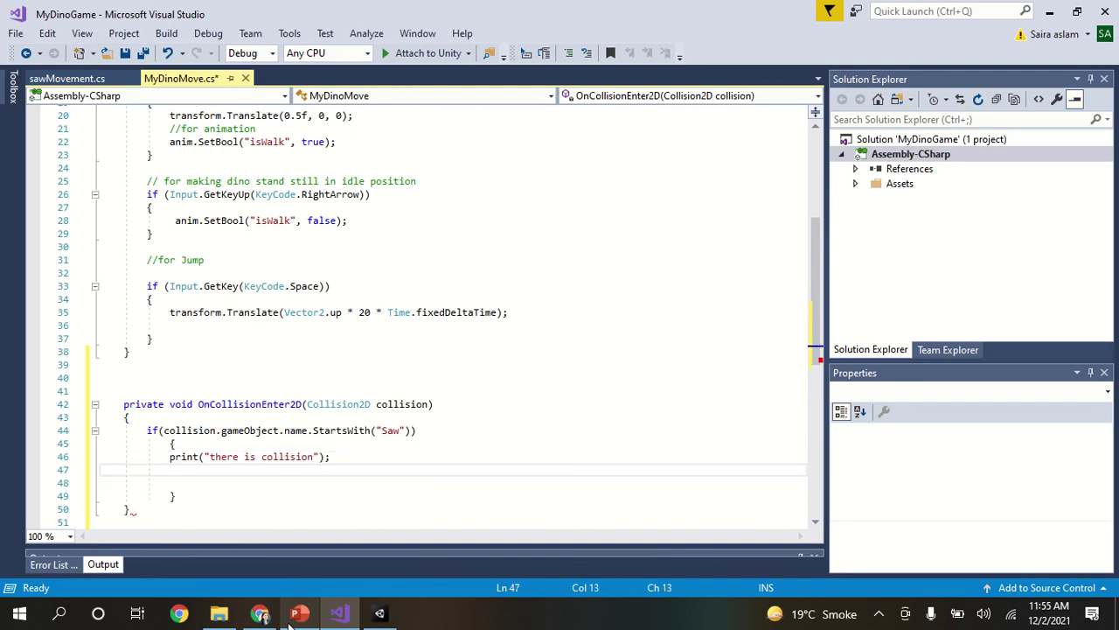
Realign the collision block's braces and add the missing closing brace at the file's end
key("Up")
key("Up")
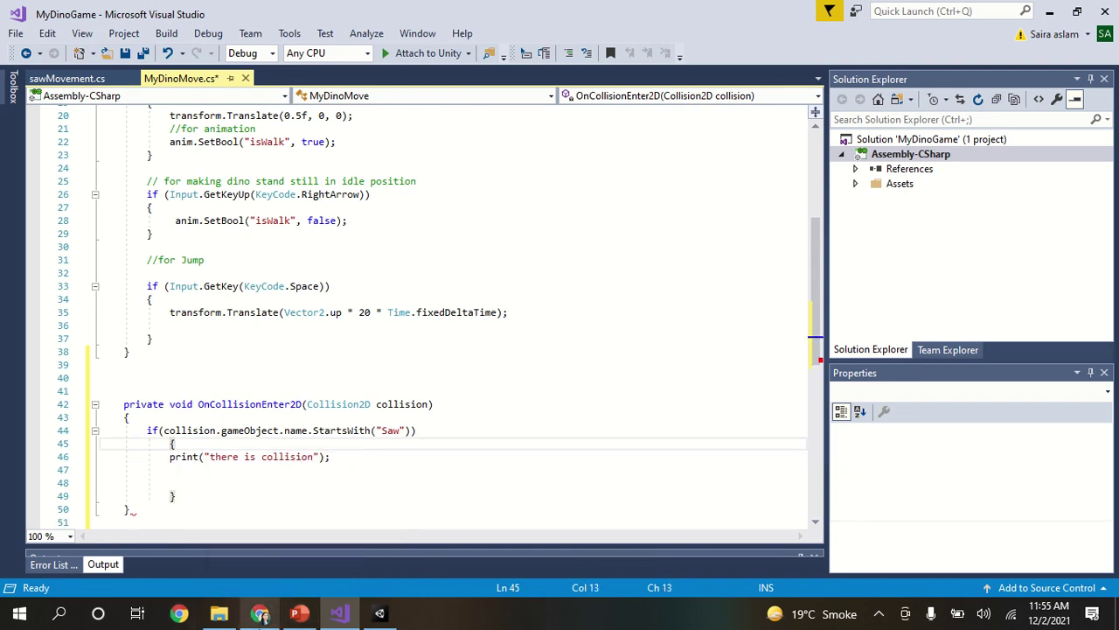
key("BackSpace")
key("BackSpace")
key("BackSpace")
key("Down")
key("Down")
key("Down")
key("Down")
key("Left")
key("Left")
key("Left")
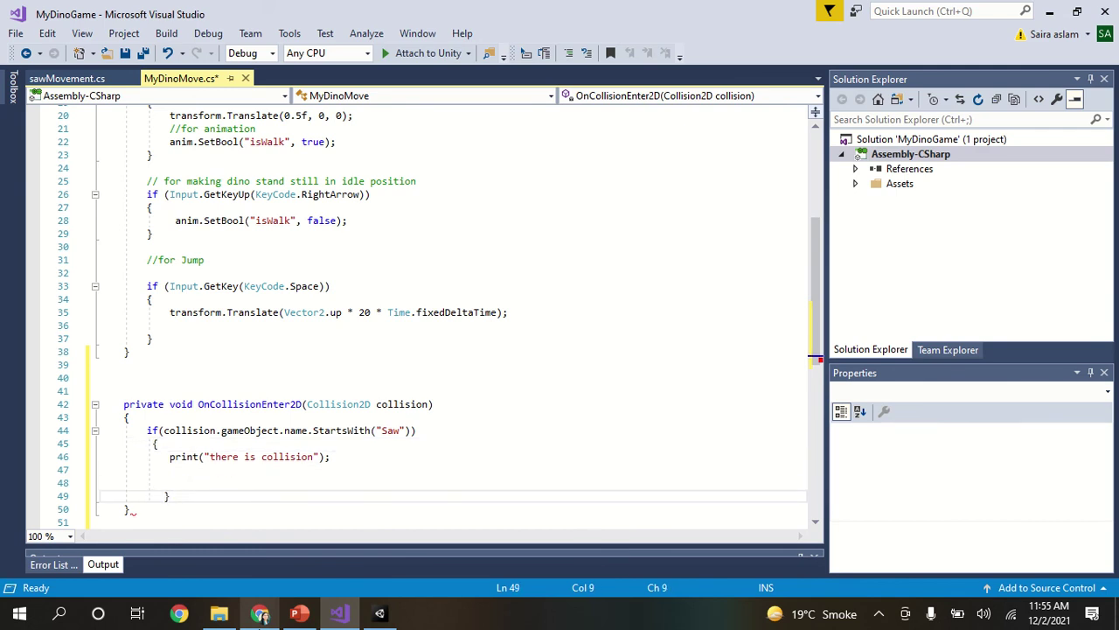
key("BackSpace")
key("BackSpace")
key("BackSpace")
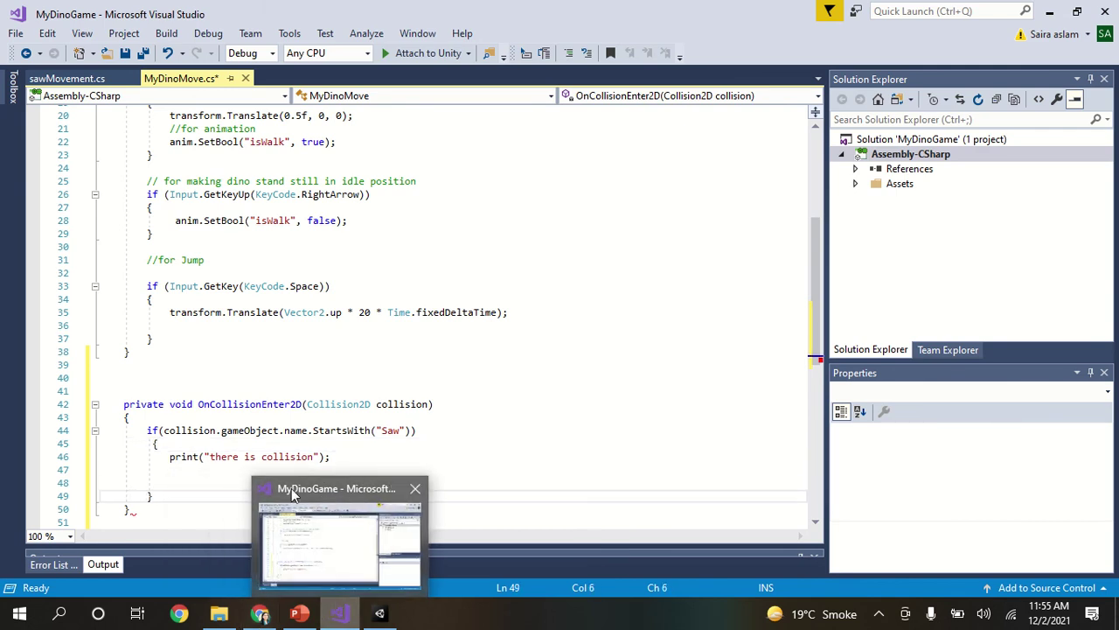
scroll(398, 441, "down", 4)
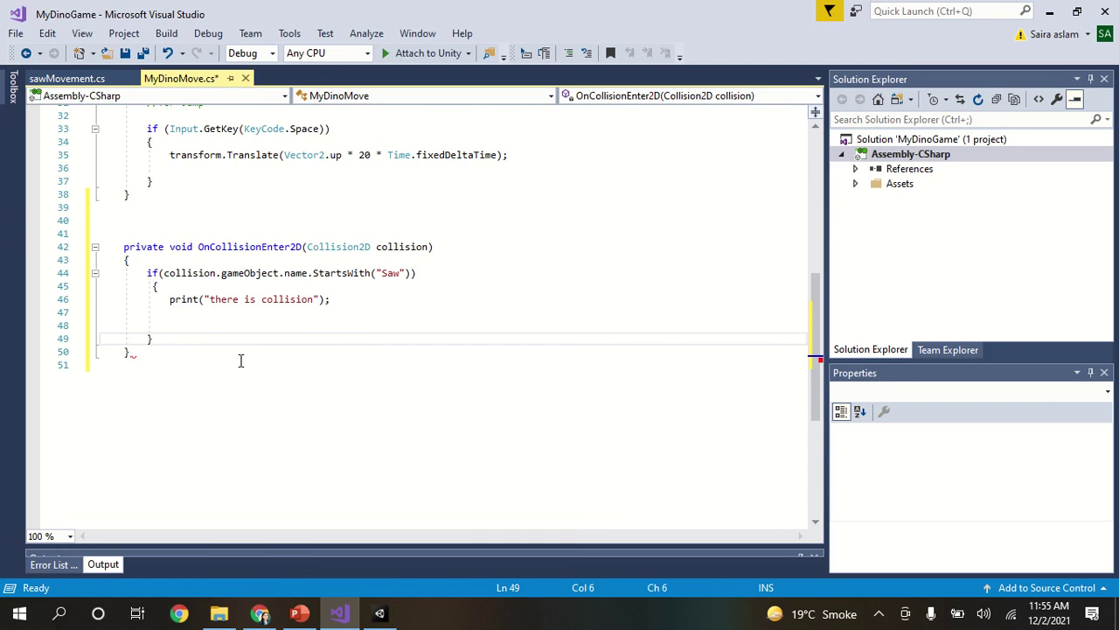
left_click(178, 353)
key("Return")
type("}")
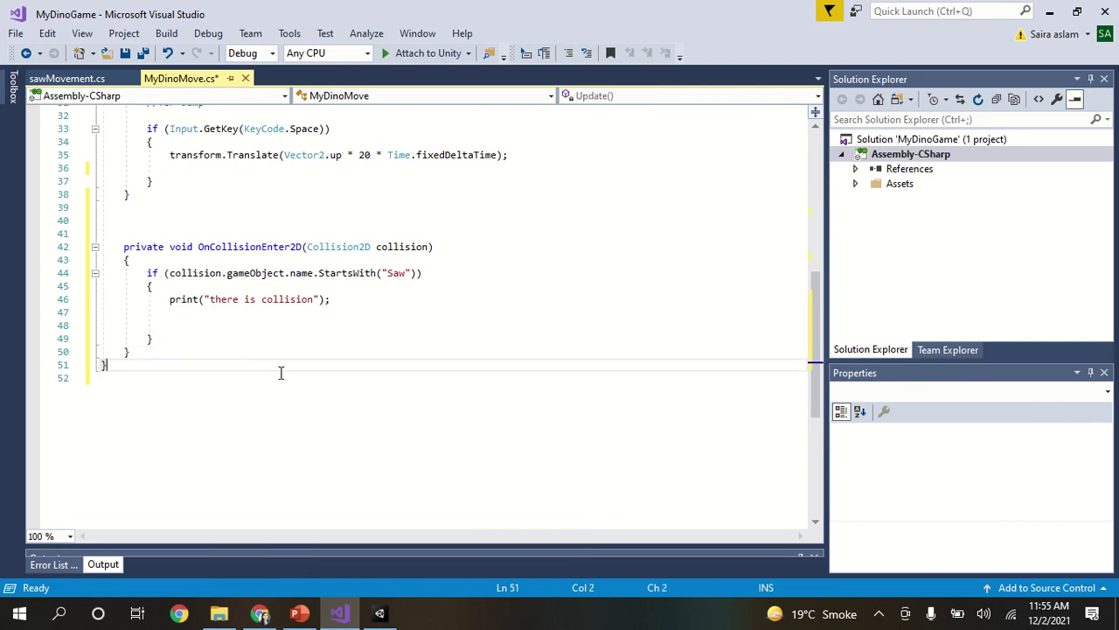
Add an anim.SetTrigger("") call below the print line, then switch to Unity
left_click(357, 300)
key("Return")
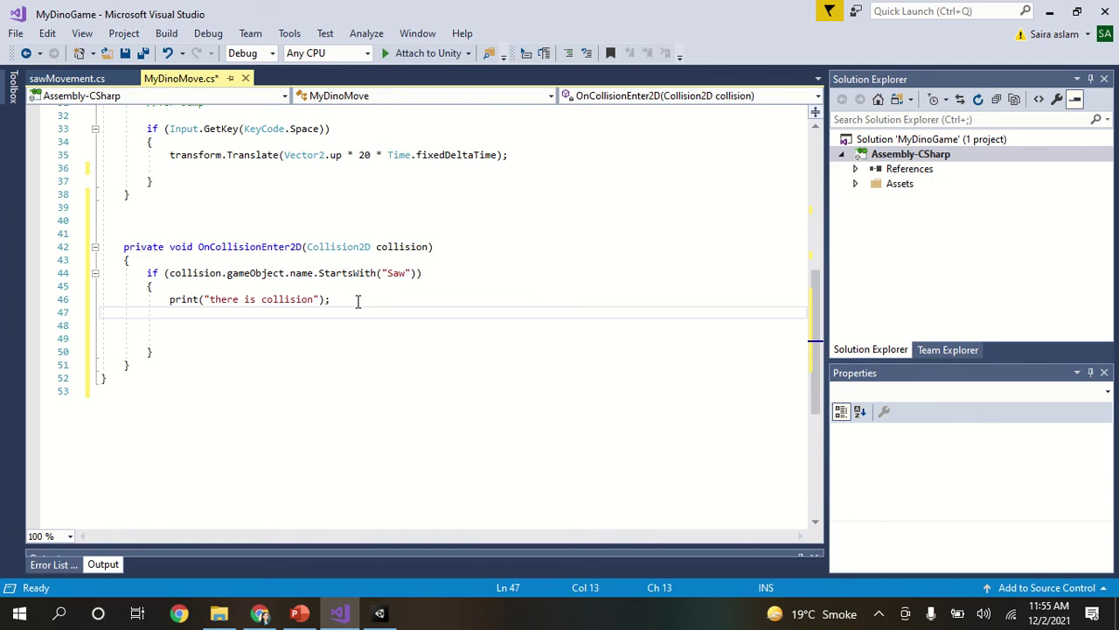
type("anim")
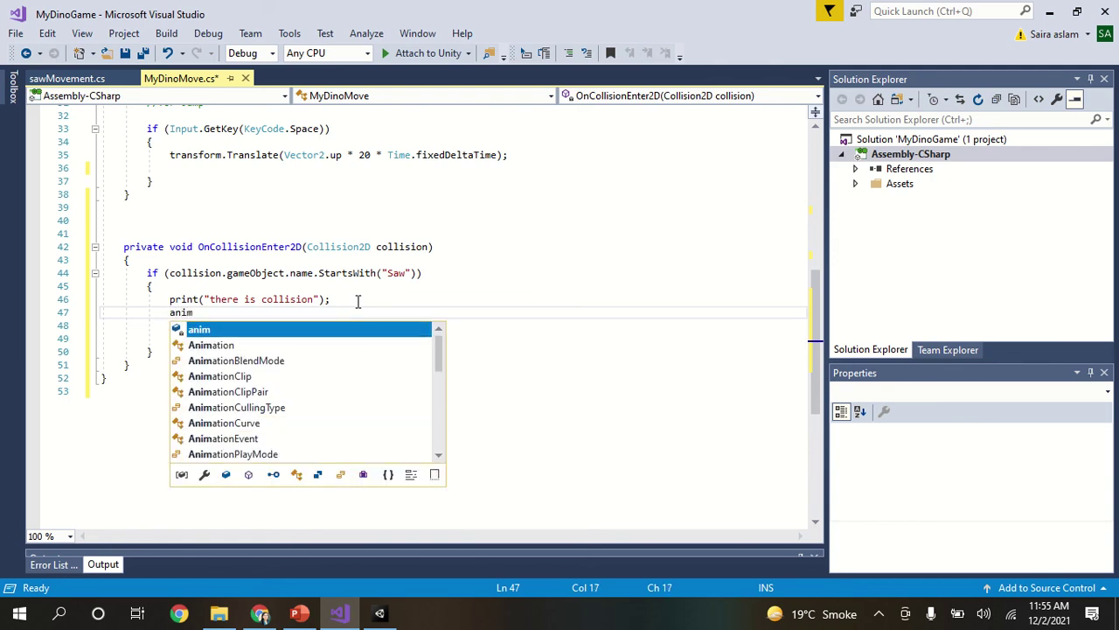
type(".")
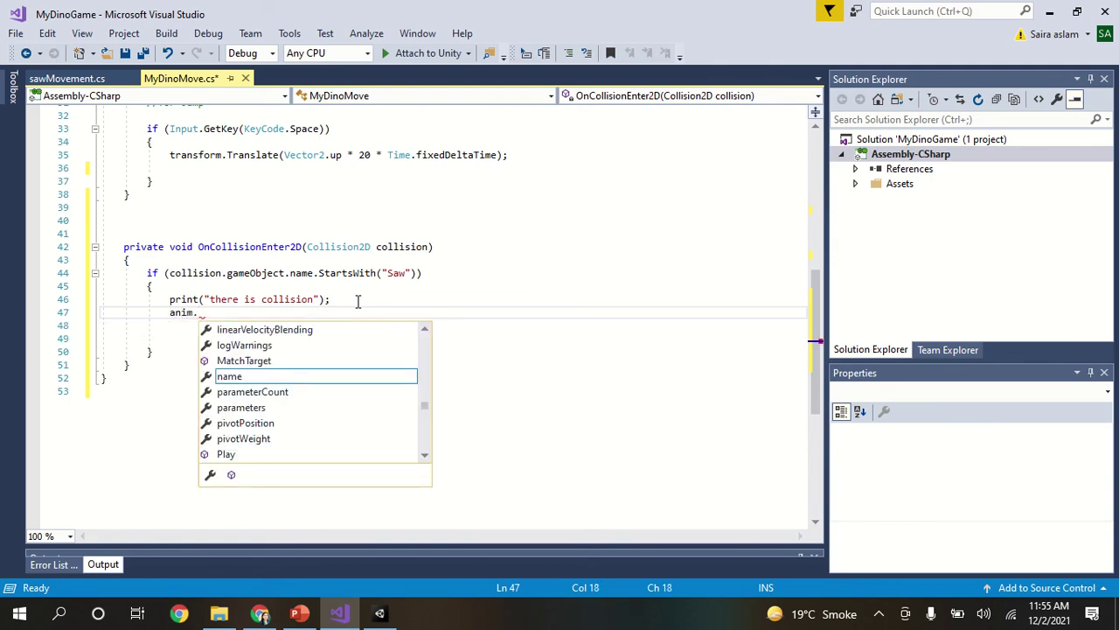
type("Set")
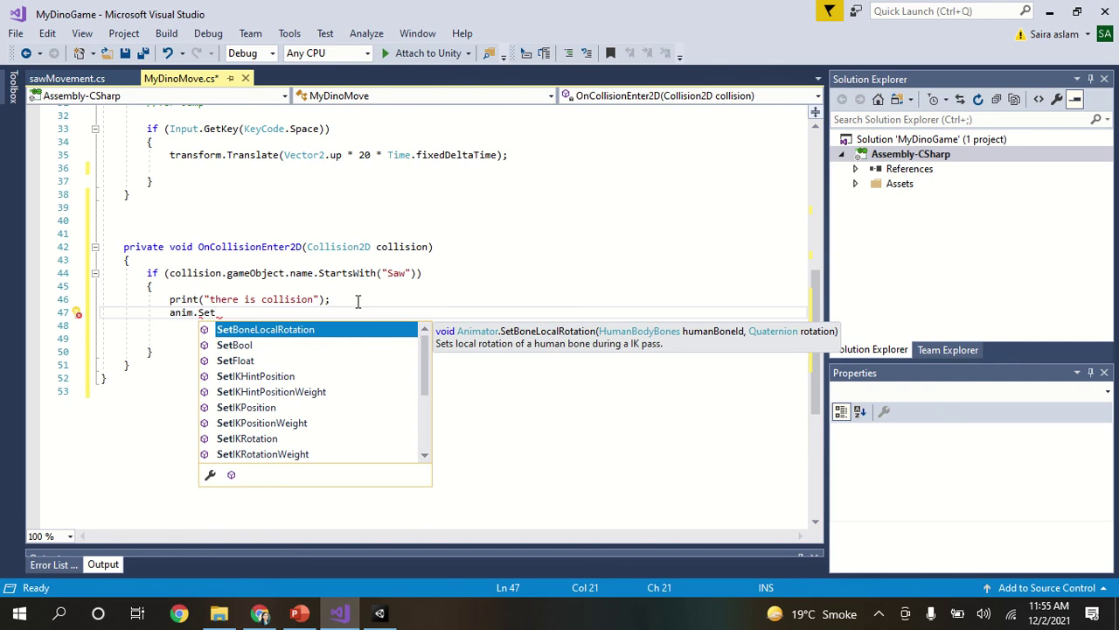
type("Tr")
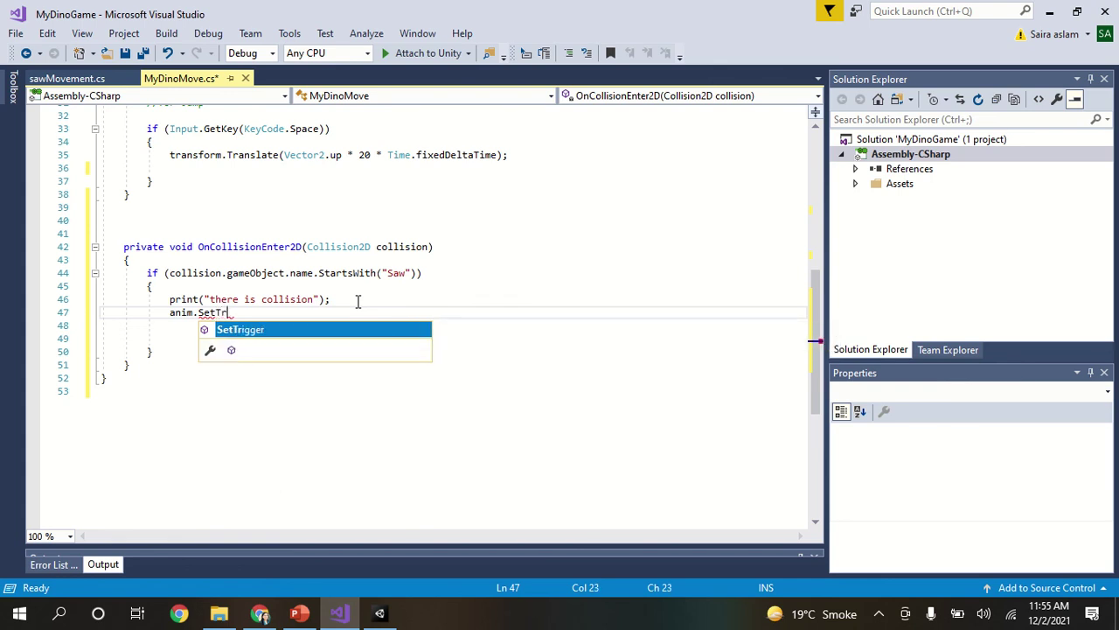
key("Tab")
type("(")
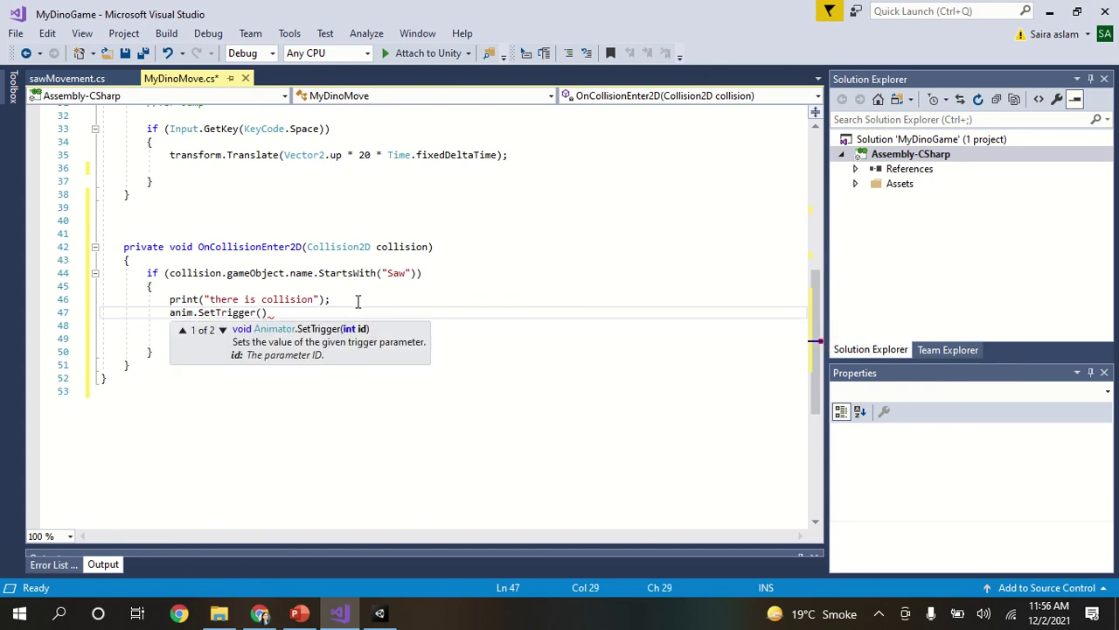
type("\"")
key("alt+Tab")
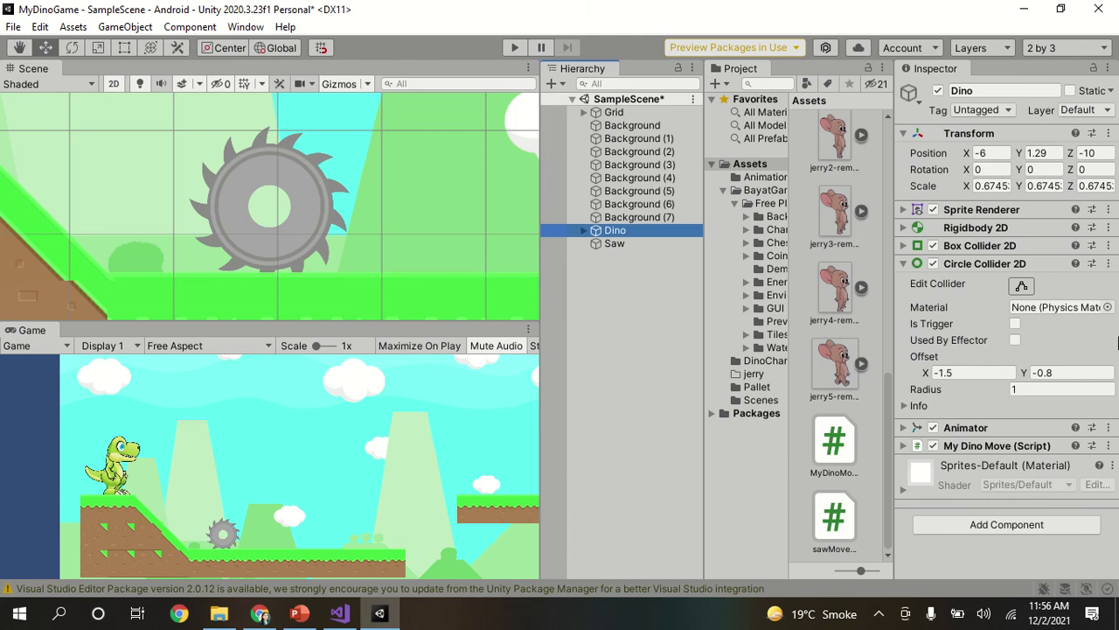
Open the Dino Animator's Idle (1) controller and view its Parameters list
left_click(902, 263)
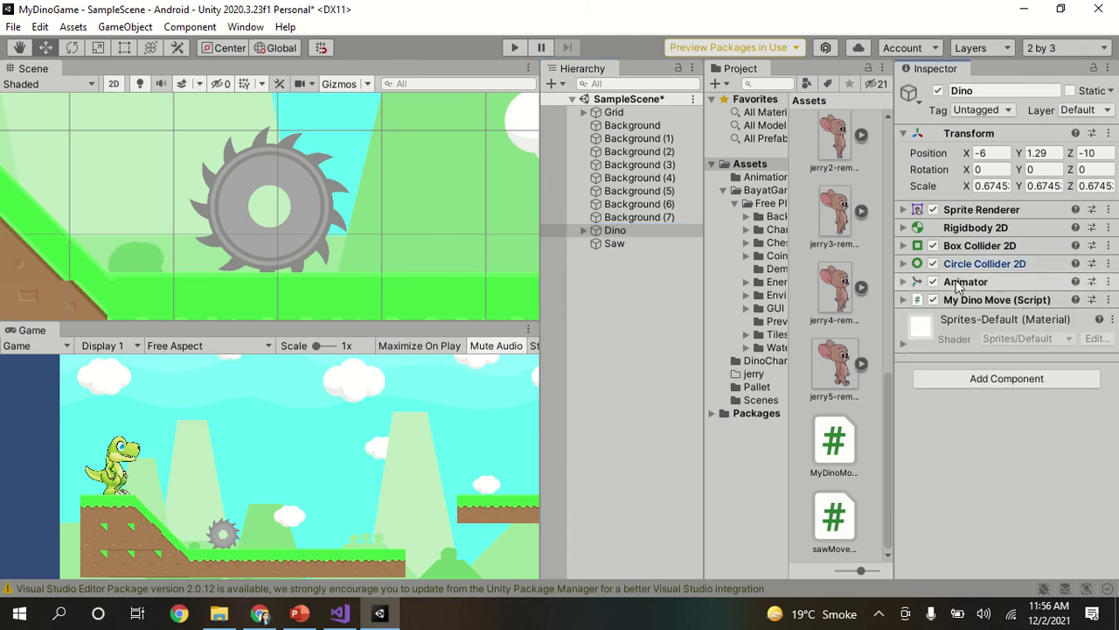
left_click(906, 283)
double_click(1043, 305)
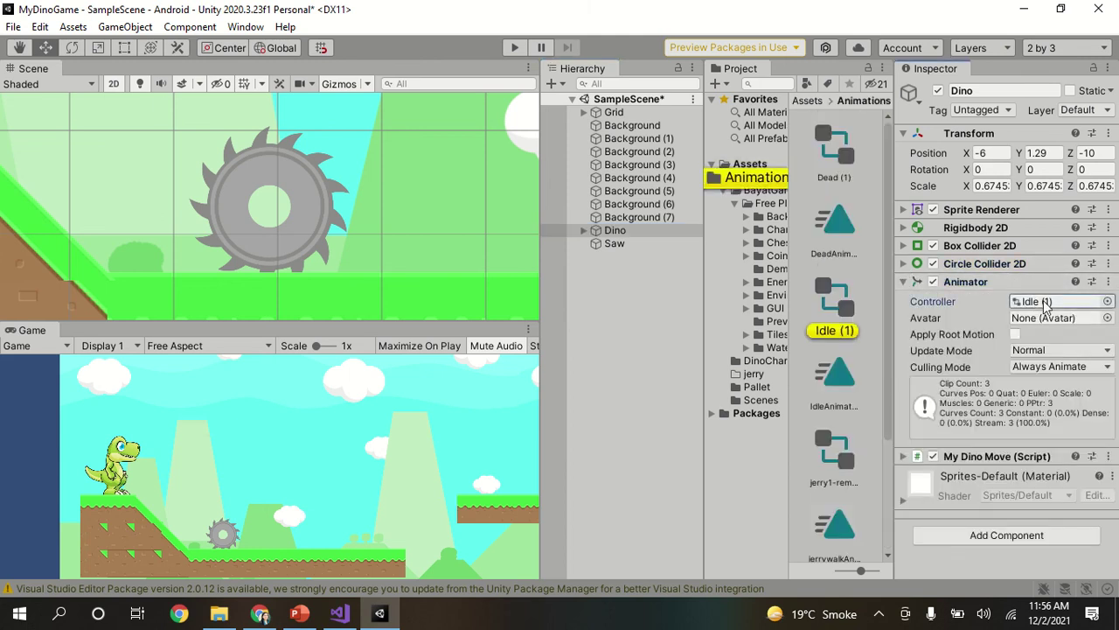
left_click(68, 85)
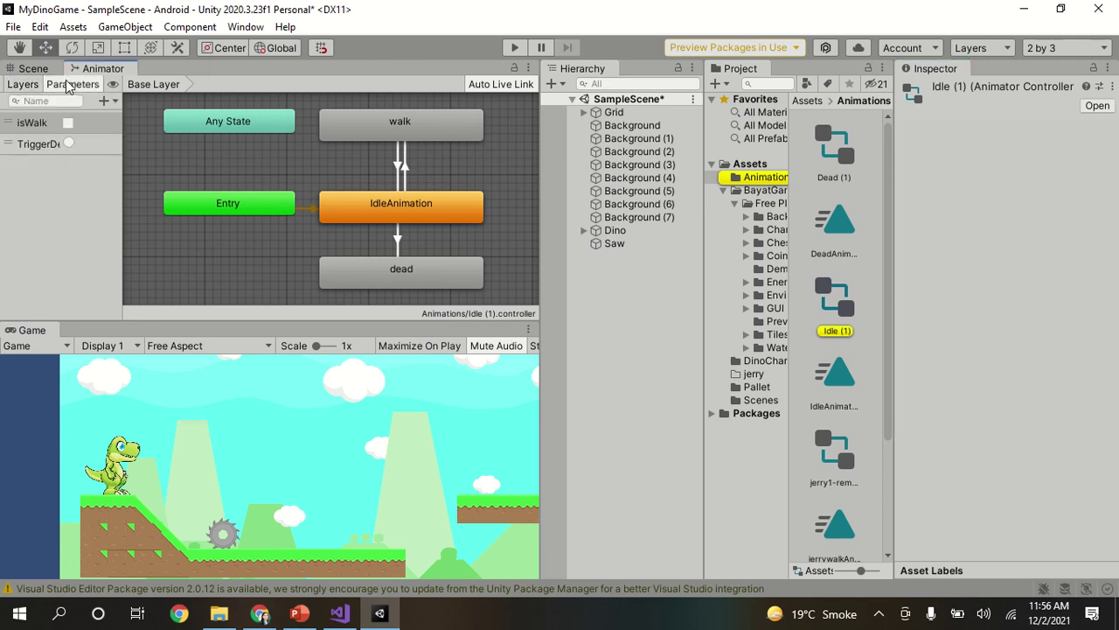
key("alt+Tab")
key("alt+Tab")
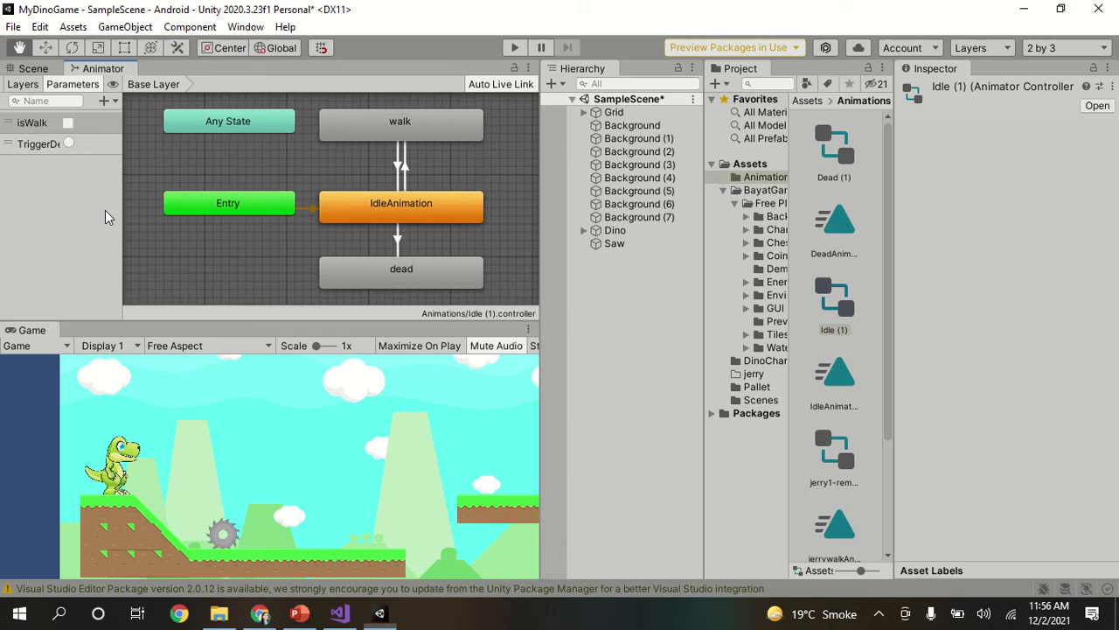
key("alt+Tab")
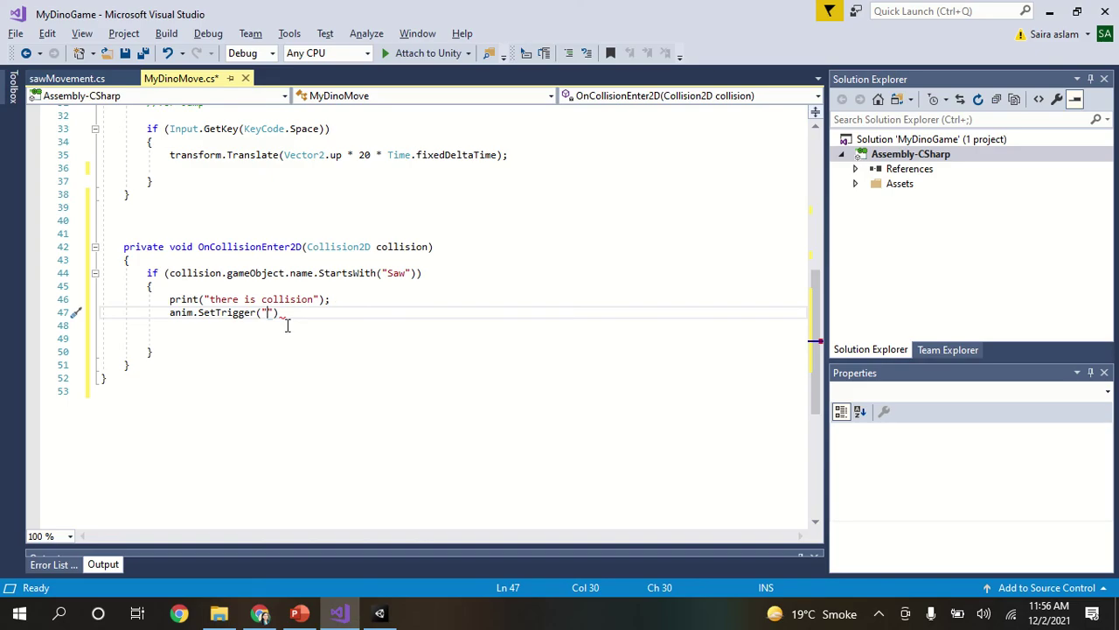
Complete the call as anim.SetTrigger("TriggerDead");, save MyDinoMove.cs, and return to Unity
type("Tr")
type("iggerDead")
type("\")")
type(";")
key("ctrl+s")
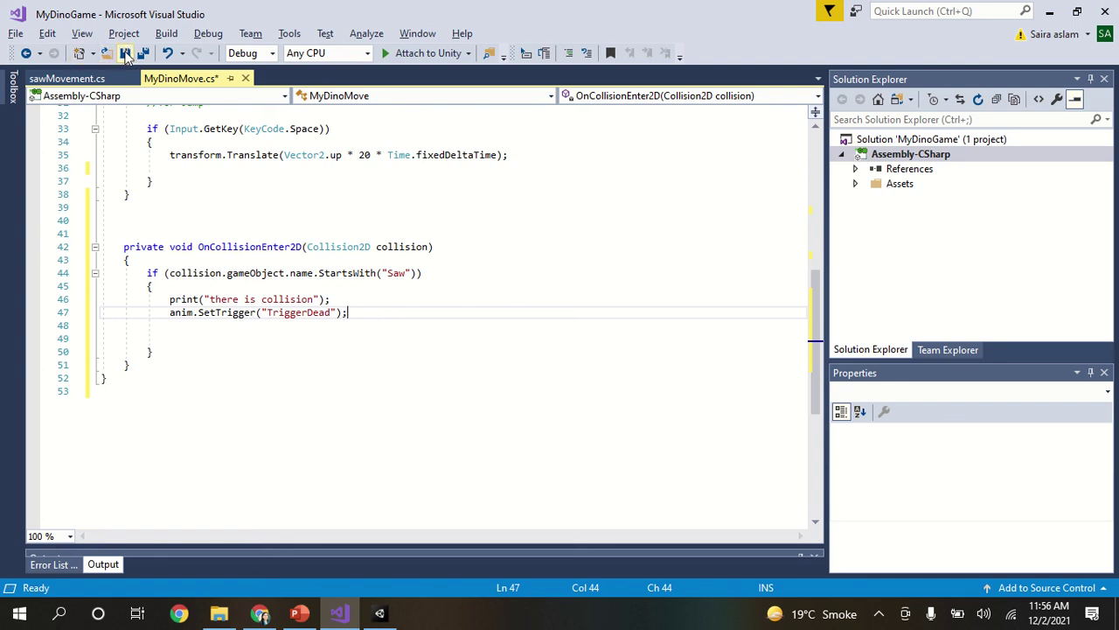
key("alt+Tab")
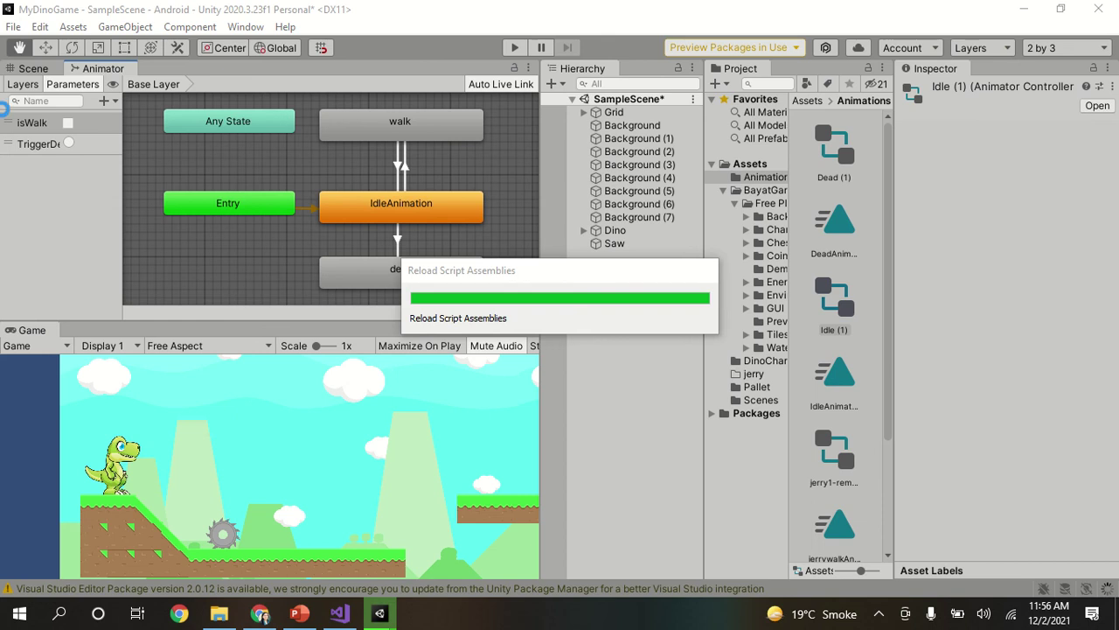
Play-test the dino running into the saw, then stop the game
left_click(33, 68)
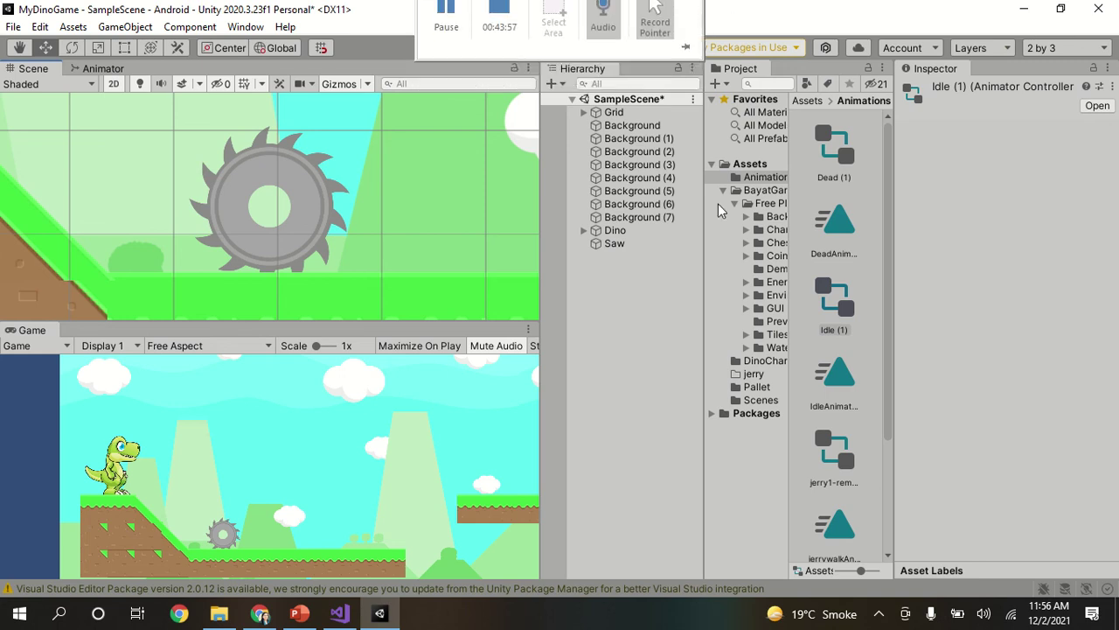
left_click(513, 48)
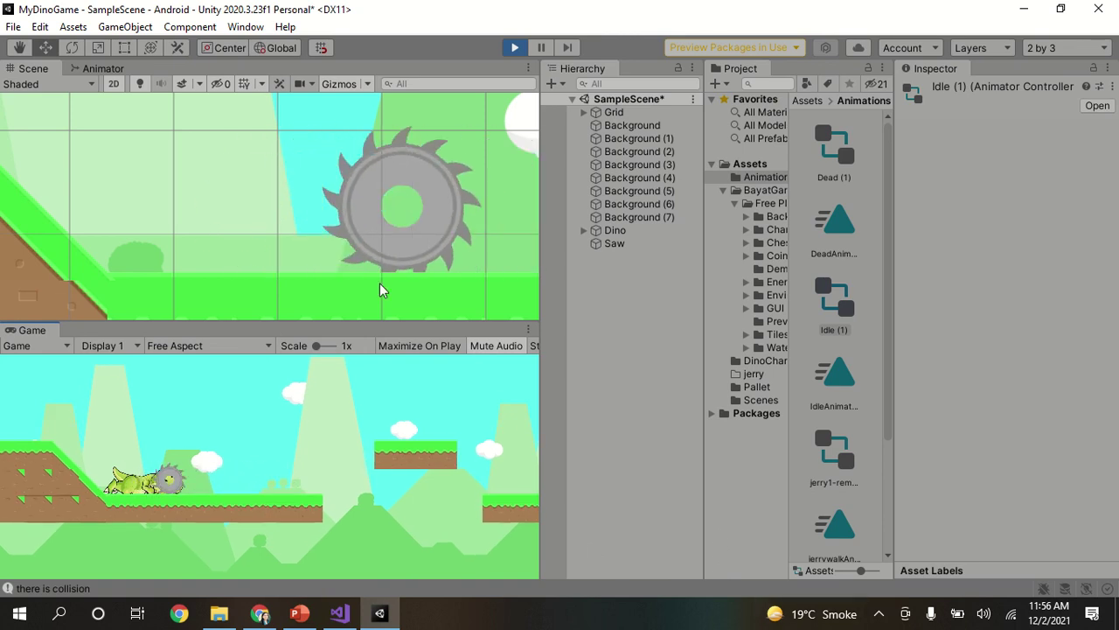
key("ctrl+p")
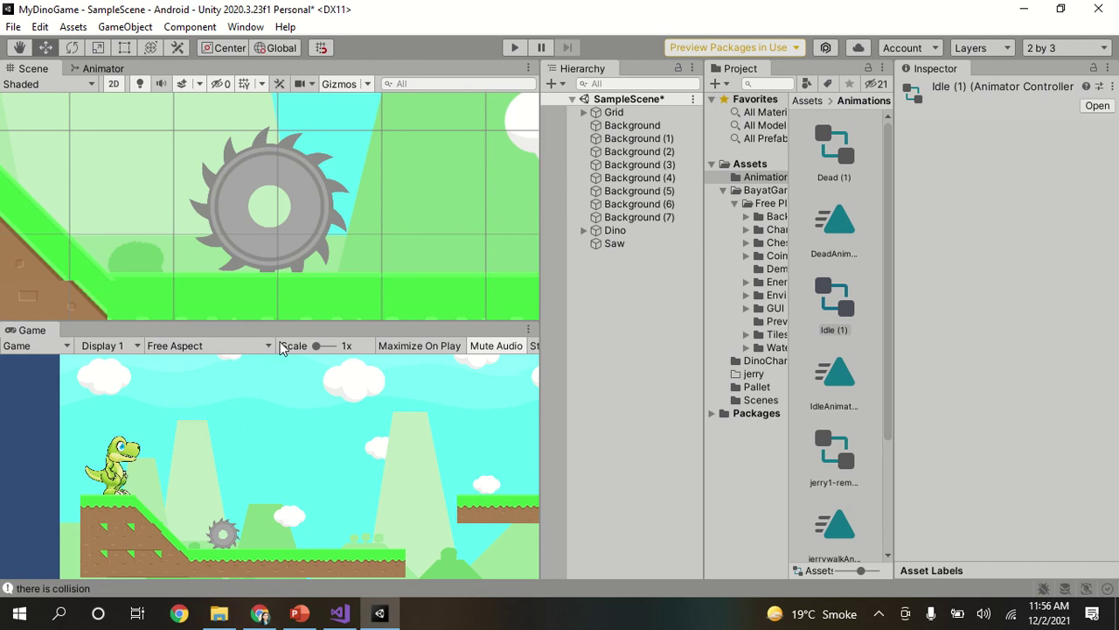
Set the Game view aspect to 16:9 Landscape, then minimise Unity
left_click(218, 348)
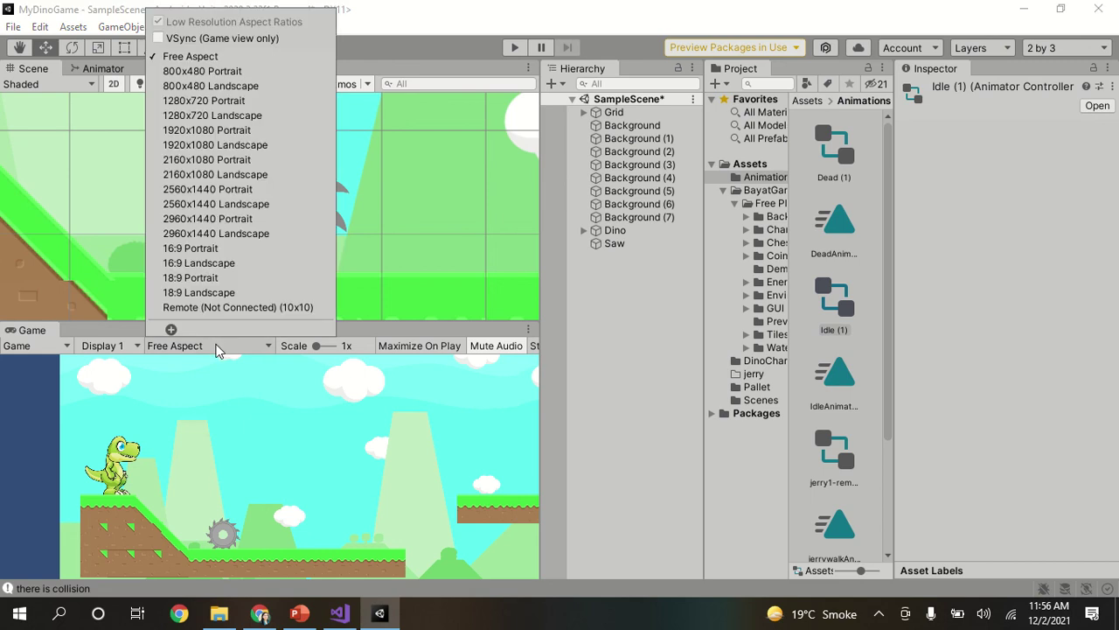
left_click(223, 264)
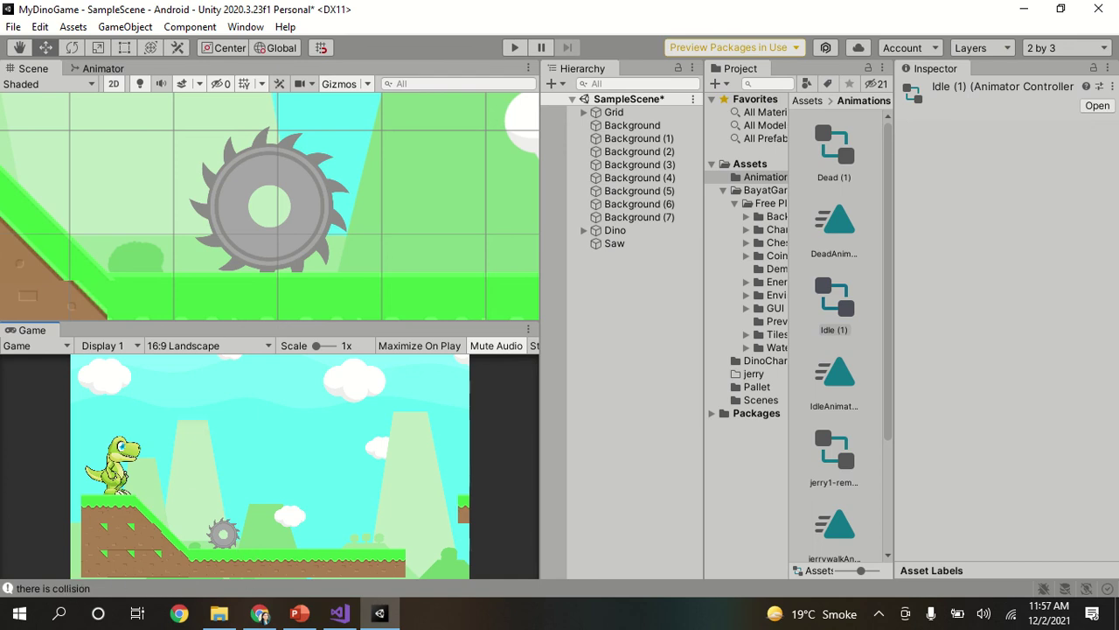
left_click(390, 622)
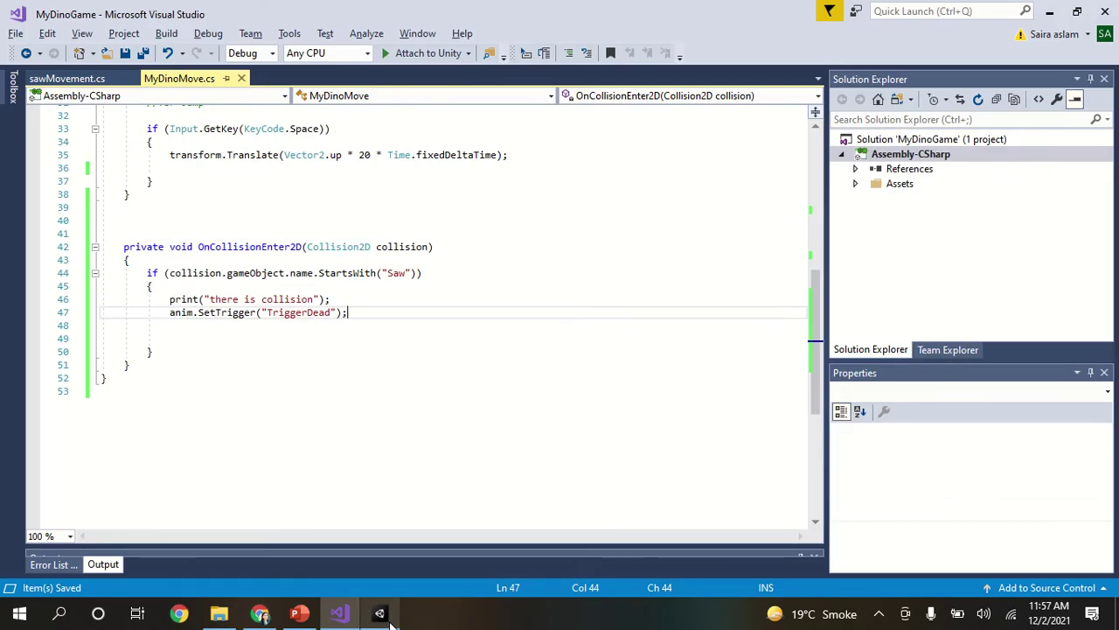
Replace line 20's Translate(0.5f, 0, 0) arguments with Vector2.right *100
left_click(390, 622)
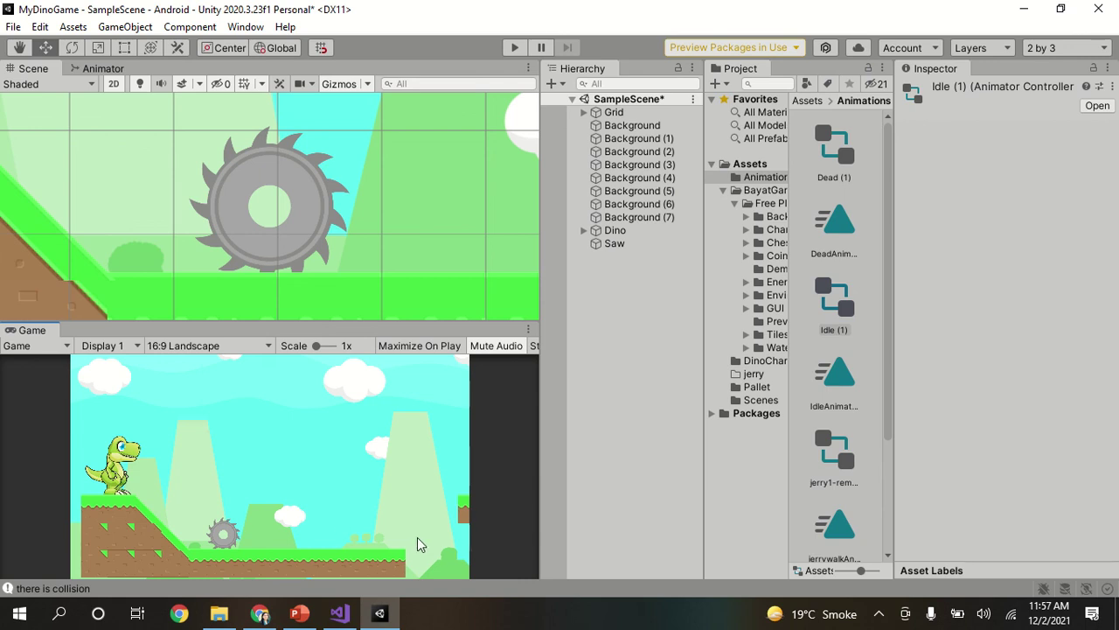
left_click(340, 613)
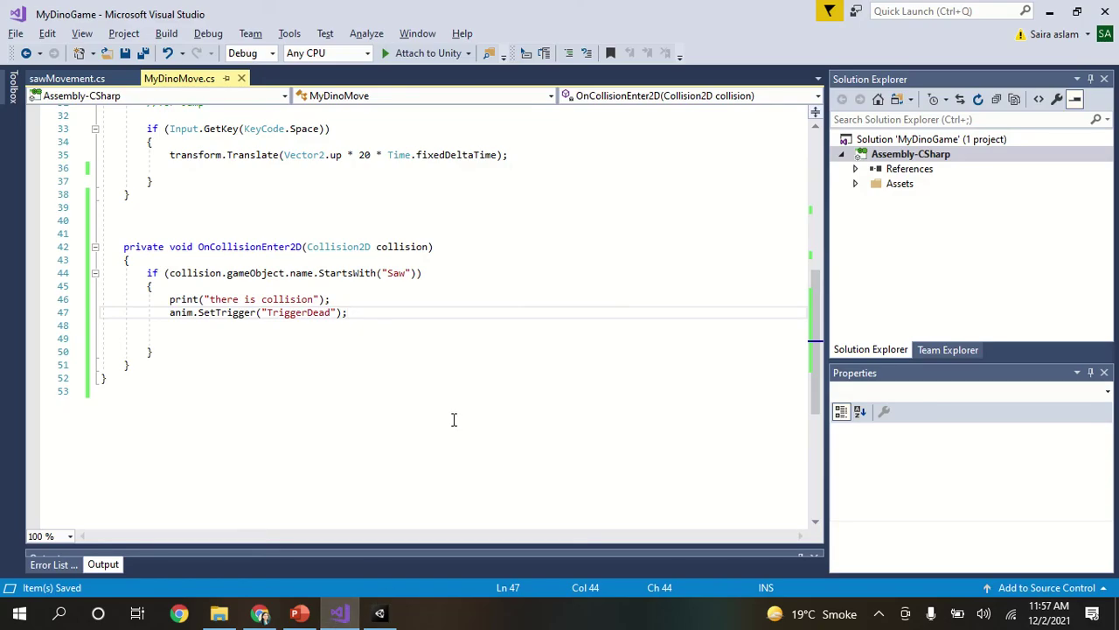
left_click(342, 621)
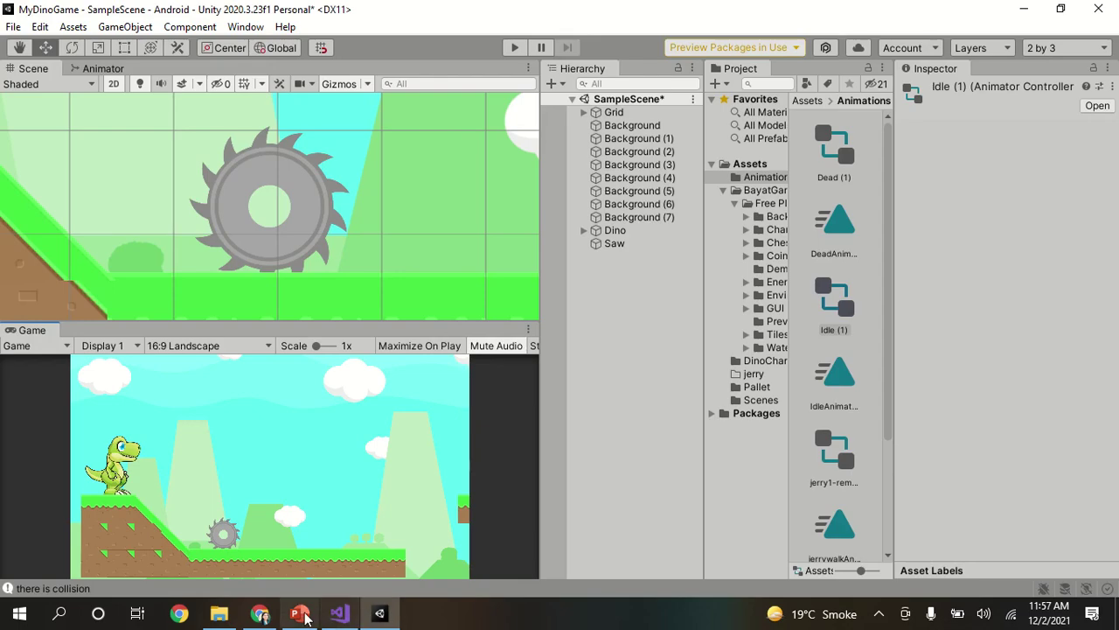
left_click(352, 619)
scroll(442, 443, "up", 5)
scroll(428, 445, "up", 3)
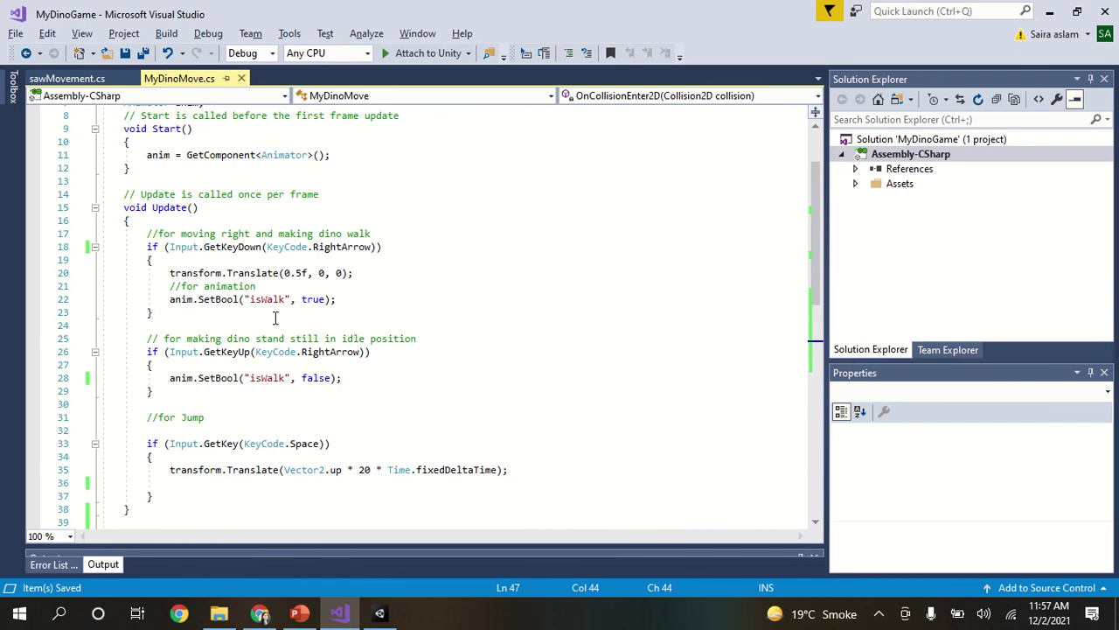
left_click(345, 274)
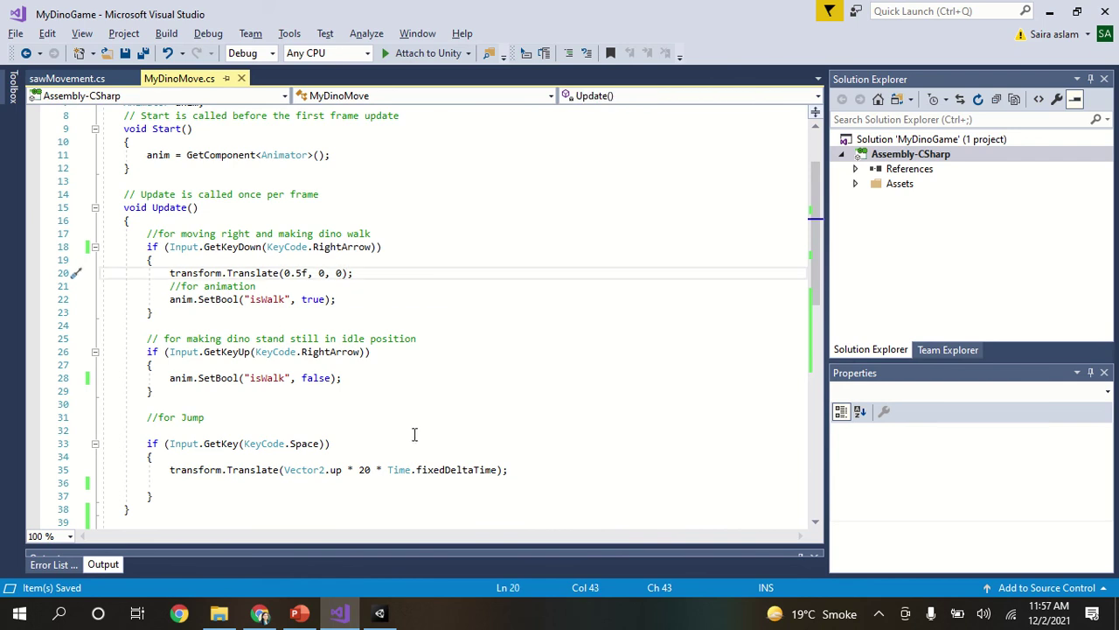
key("BackSpace")
key("BackSpace")
key("BackSpace")
key("BackSpace")
key("BackSpace")
key("BackSpace")
key("BackSpace")
key("BackSpace")
key("BackSpace")
key("BackSpace")
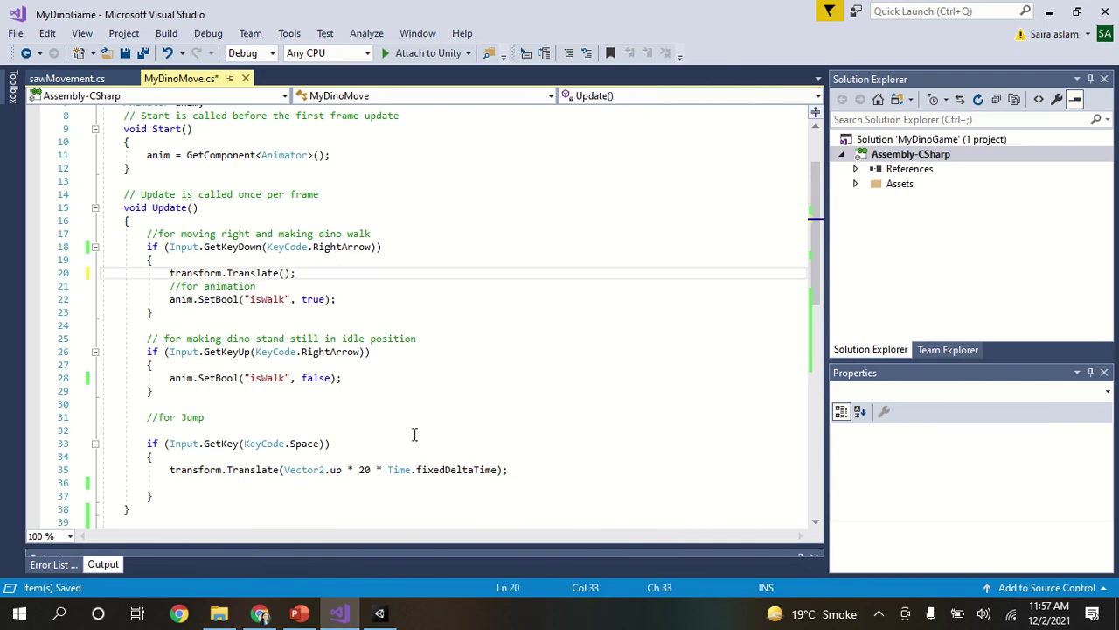
type("ve")
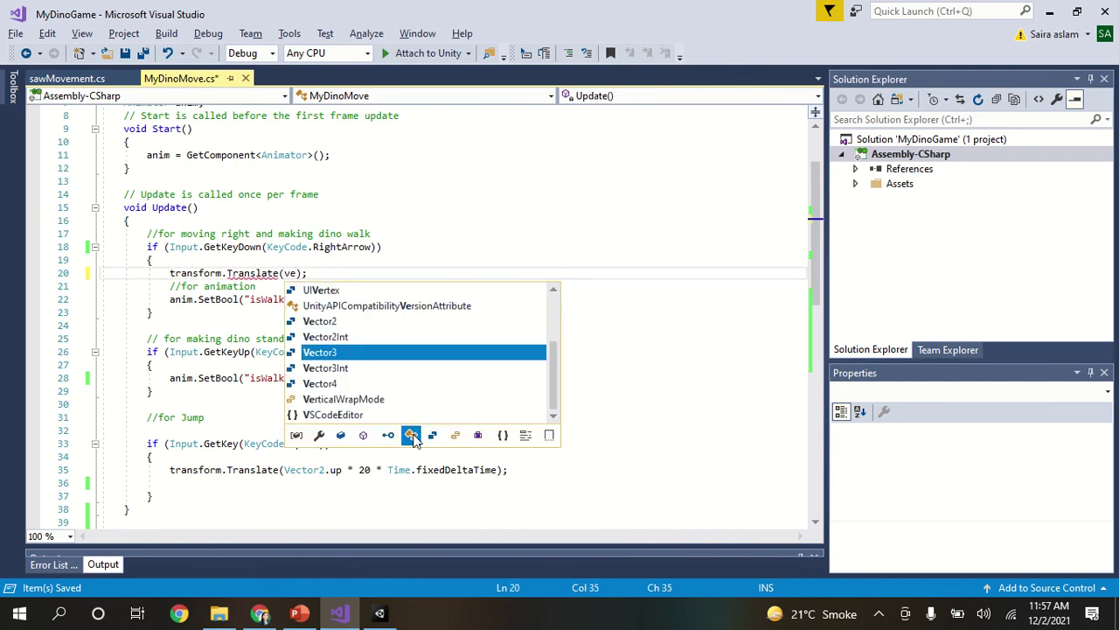
type("ctor")
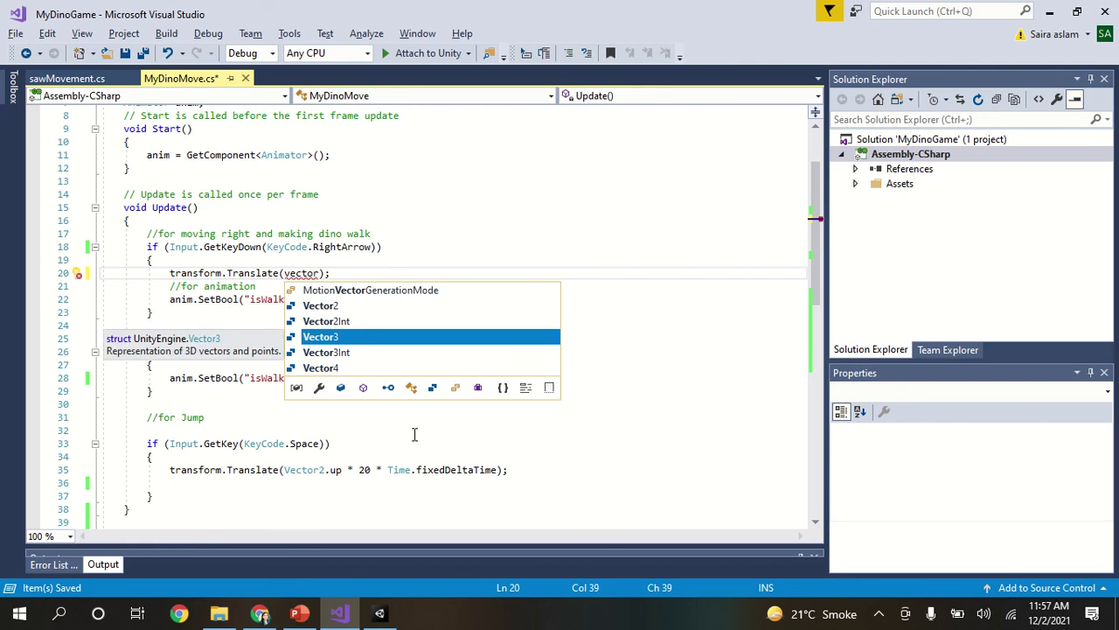
type("2")
key("Tab")
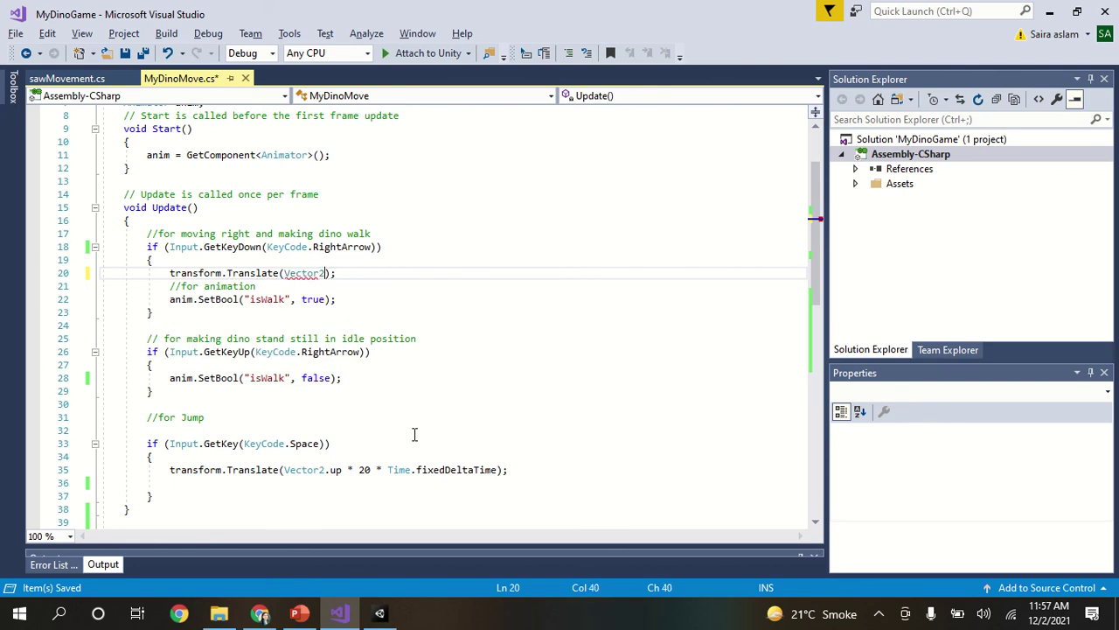
type(".right")
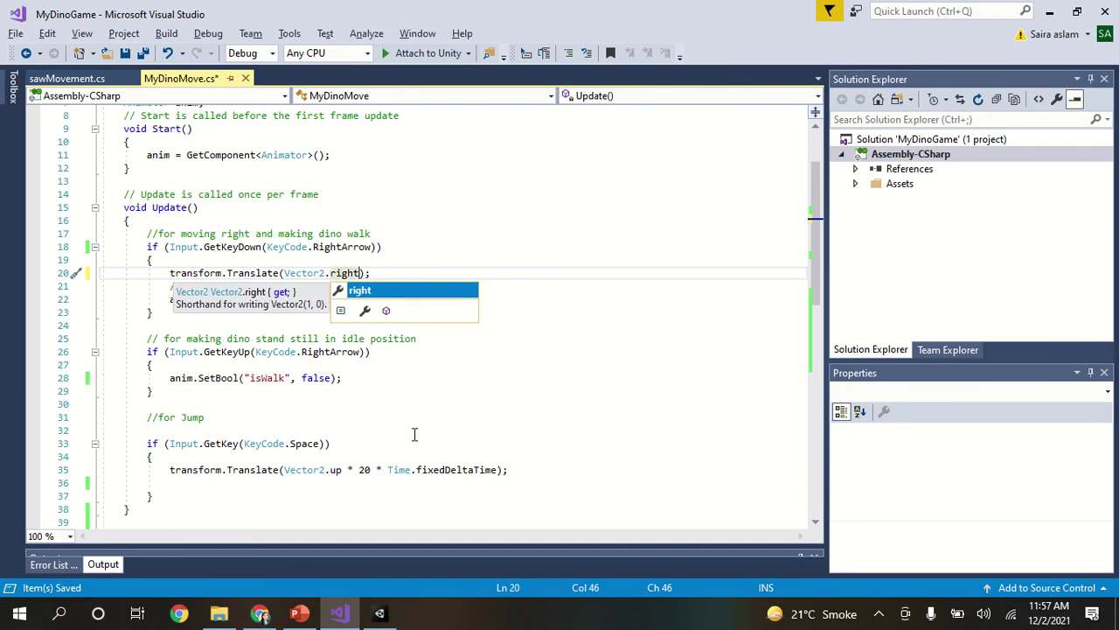
type(" *")
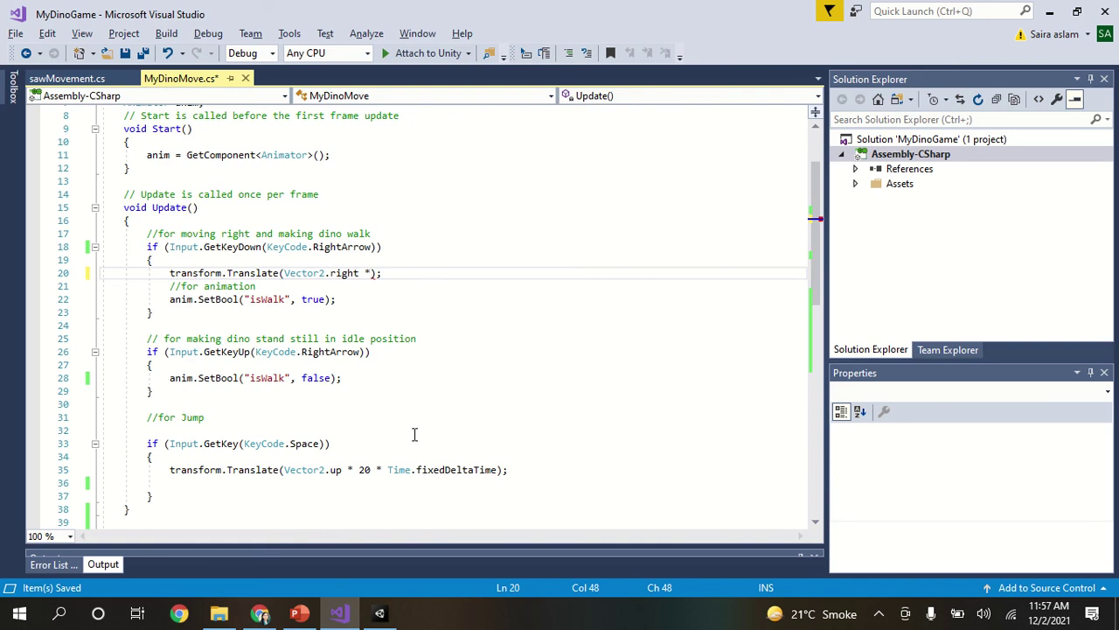
type("100")
Multiply the movement by Time.fixedDeltaTime, save MyDinoMove.cs, and return to Unity
type("*")
type("time")
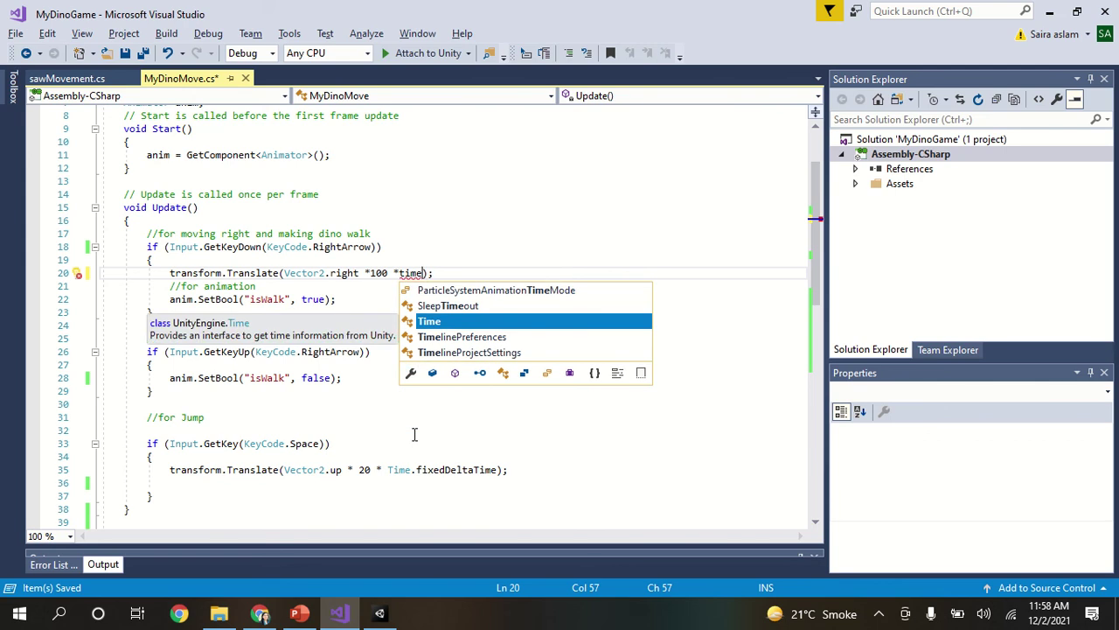
key("Tab")
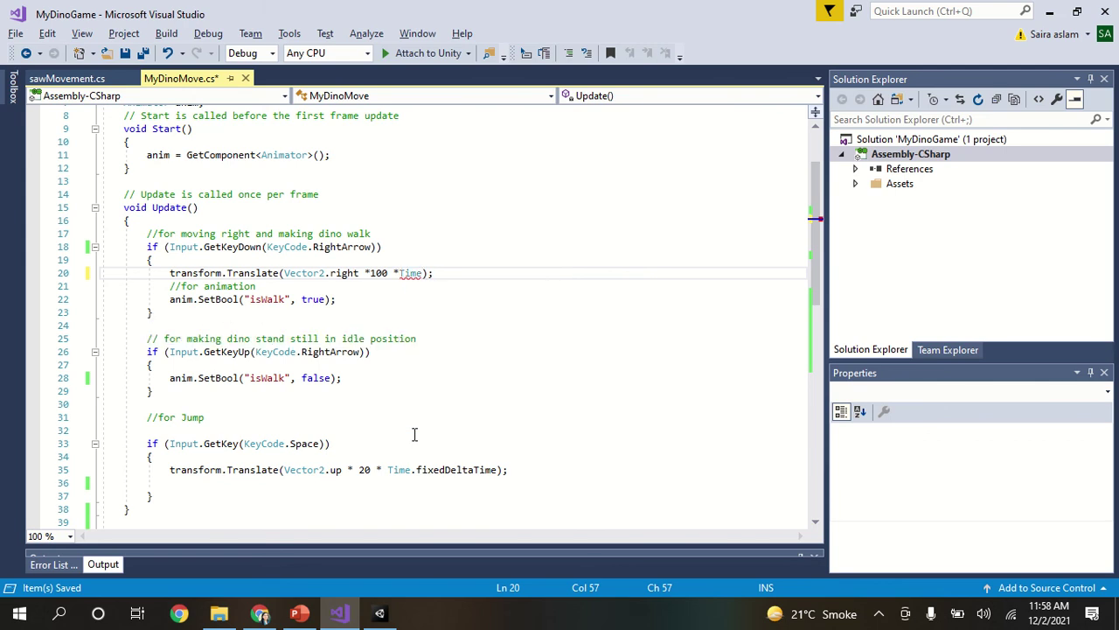
type(".fi")
key("Tab")
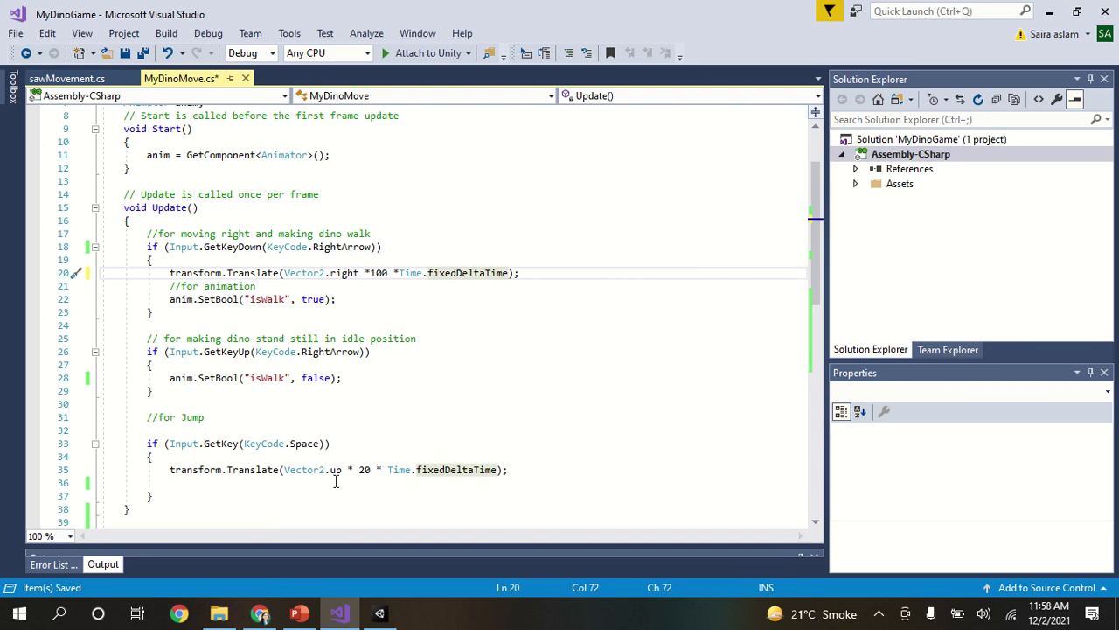
left_click(125, 53)
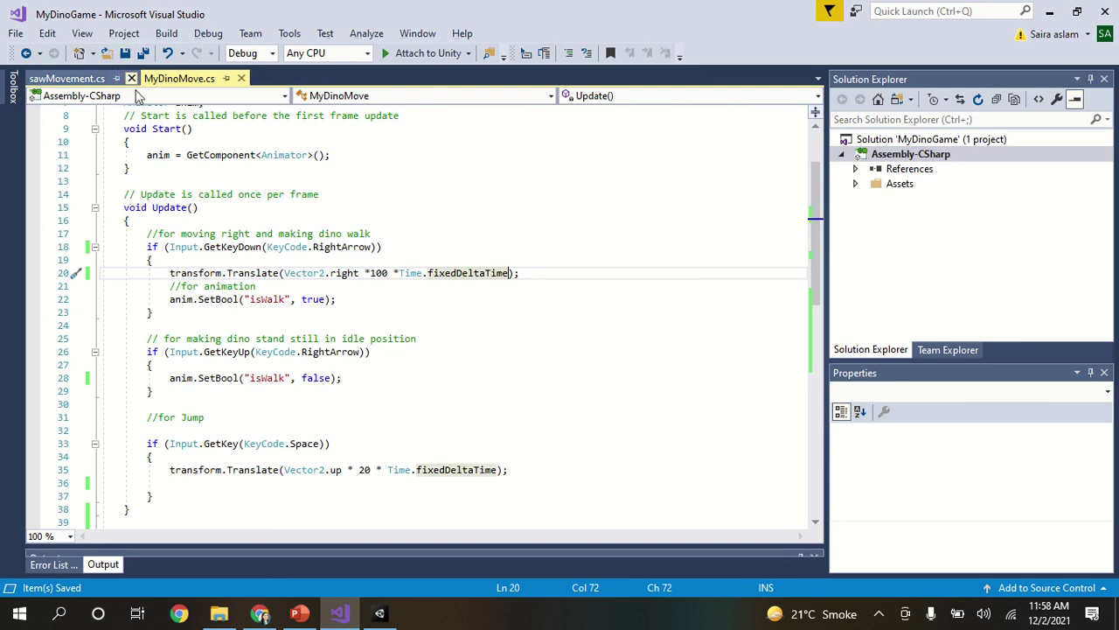
key("alt+Tab")
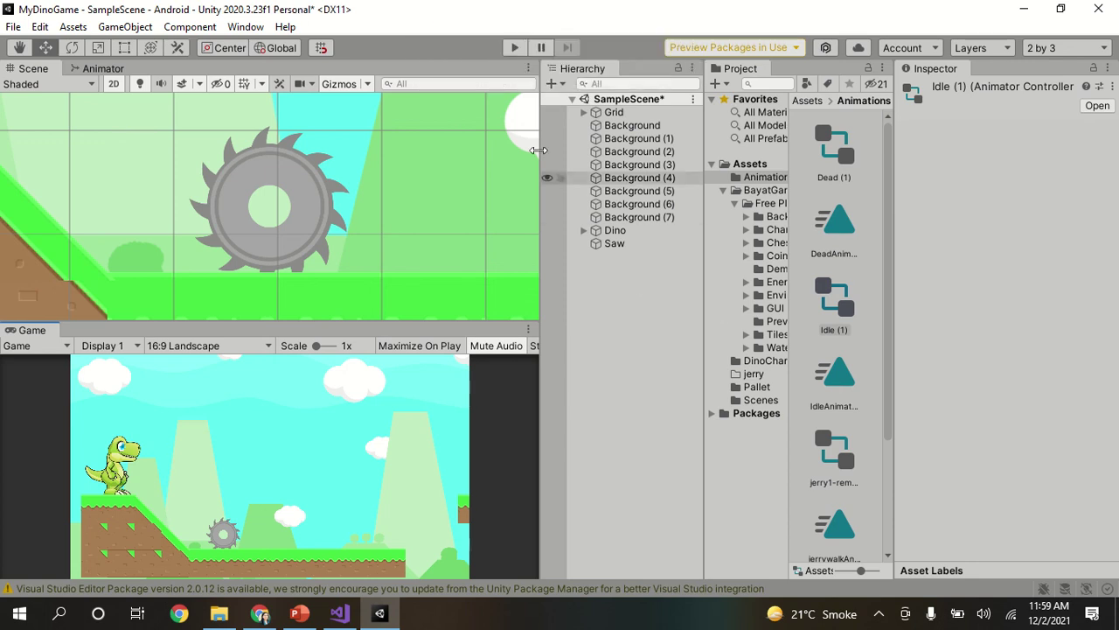
Run the game in Play mode to watch the dino's new walking movement
left_click(505, 47)
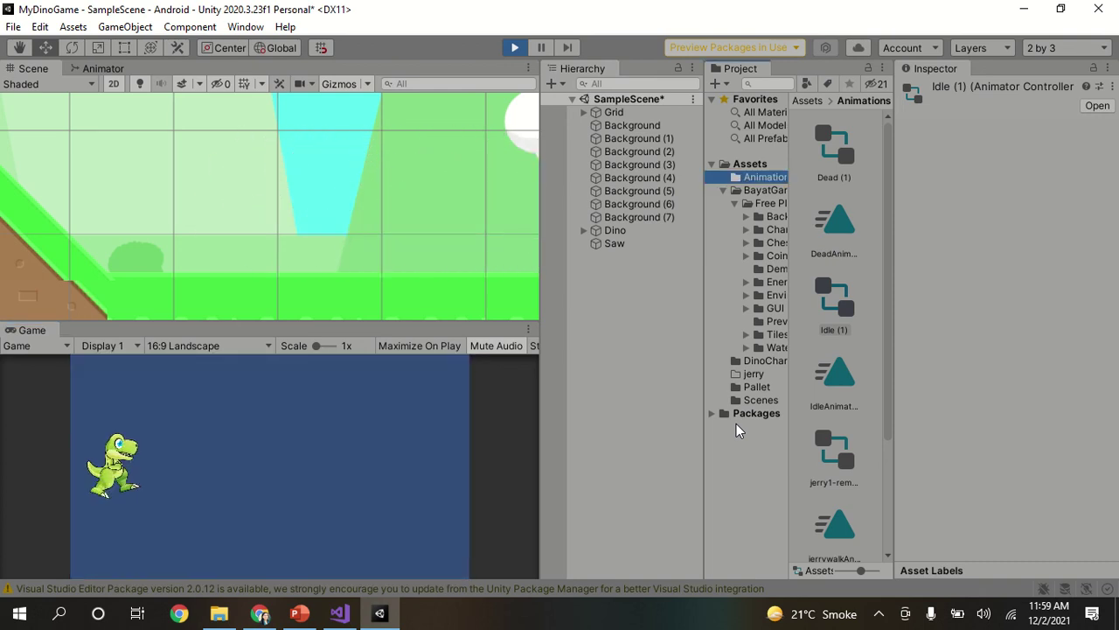
Exit Play mode and frame Background (2) in the Scene view
left_click(516, 48)
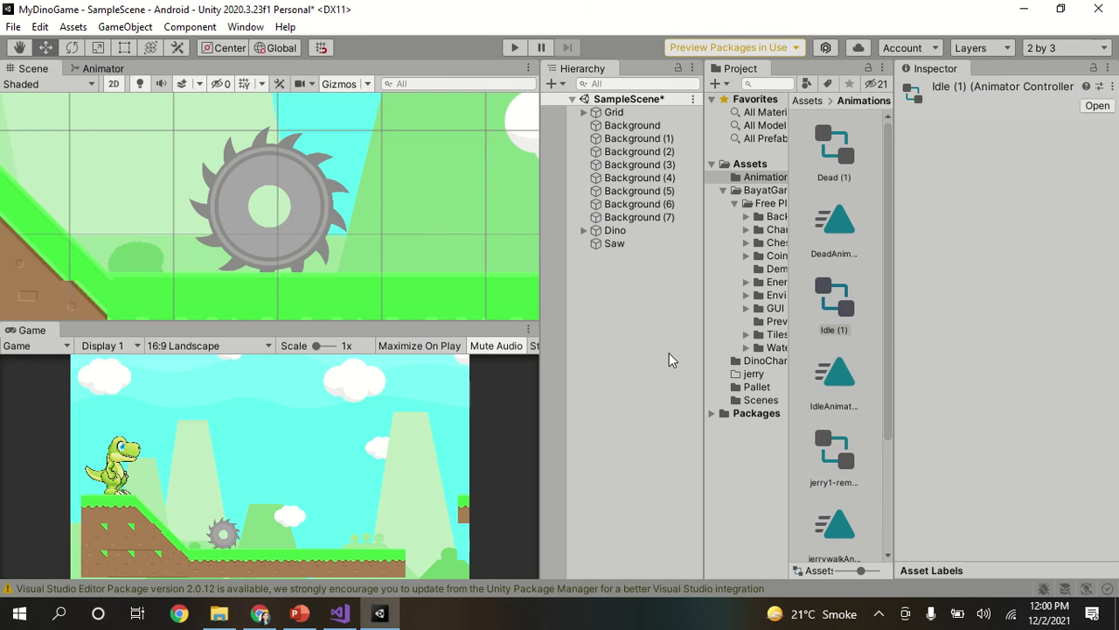
double_click(649, 154)
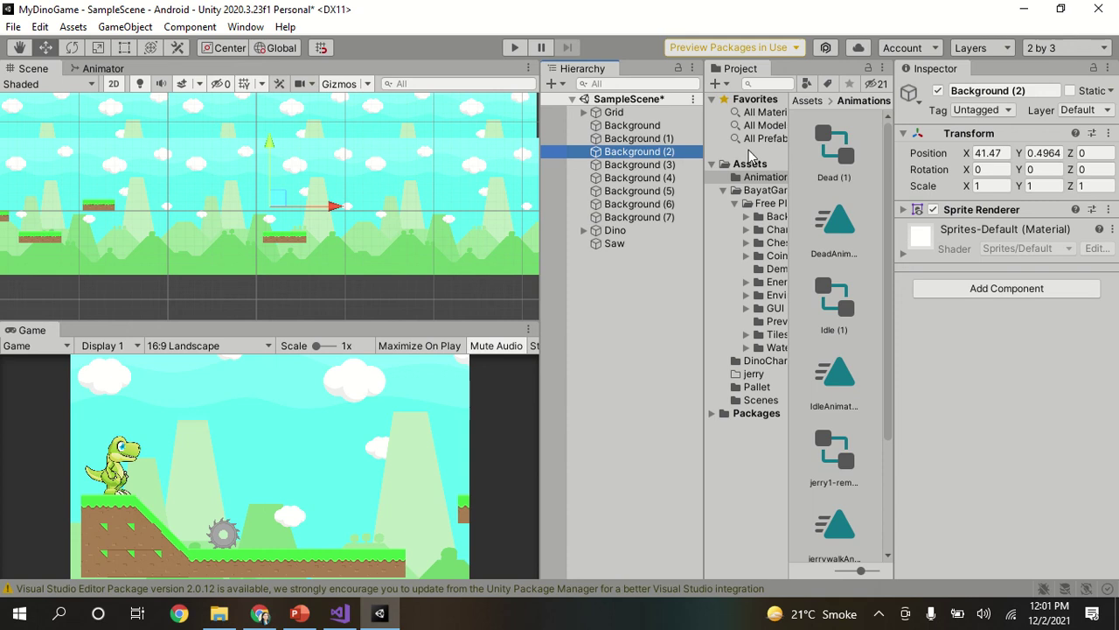
Lower Background (4), (7) and (5) to Y 4.58, and Background (6) to Y 6.72
double_click(660, 177)
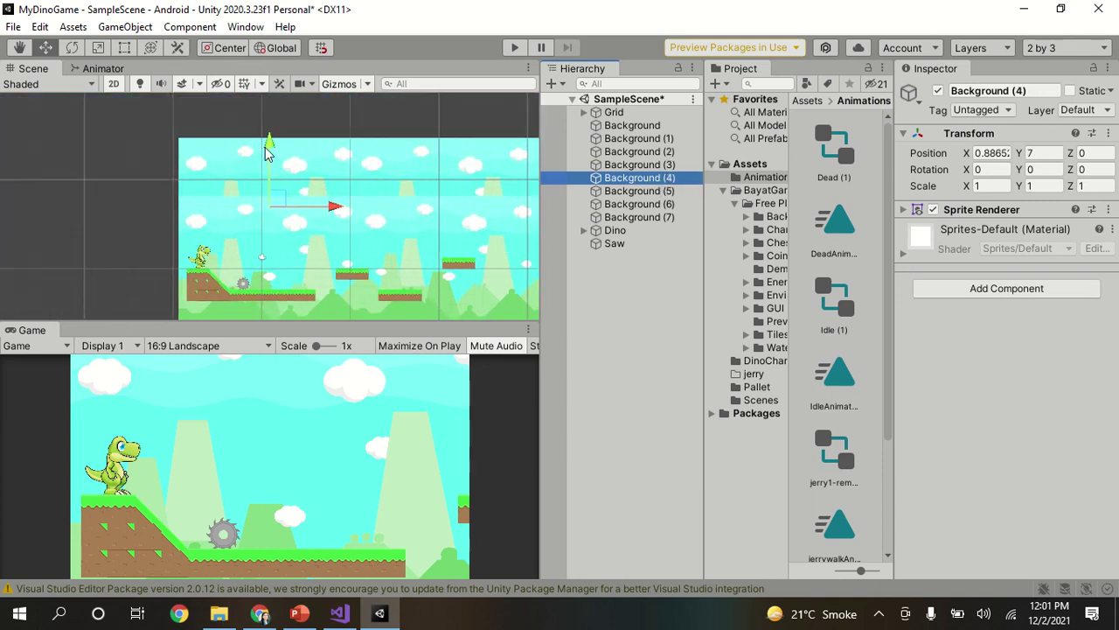
left_click_drag(268, 150, 268, 172)
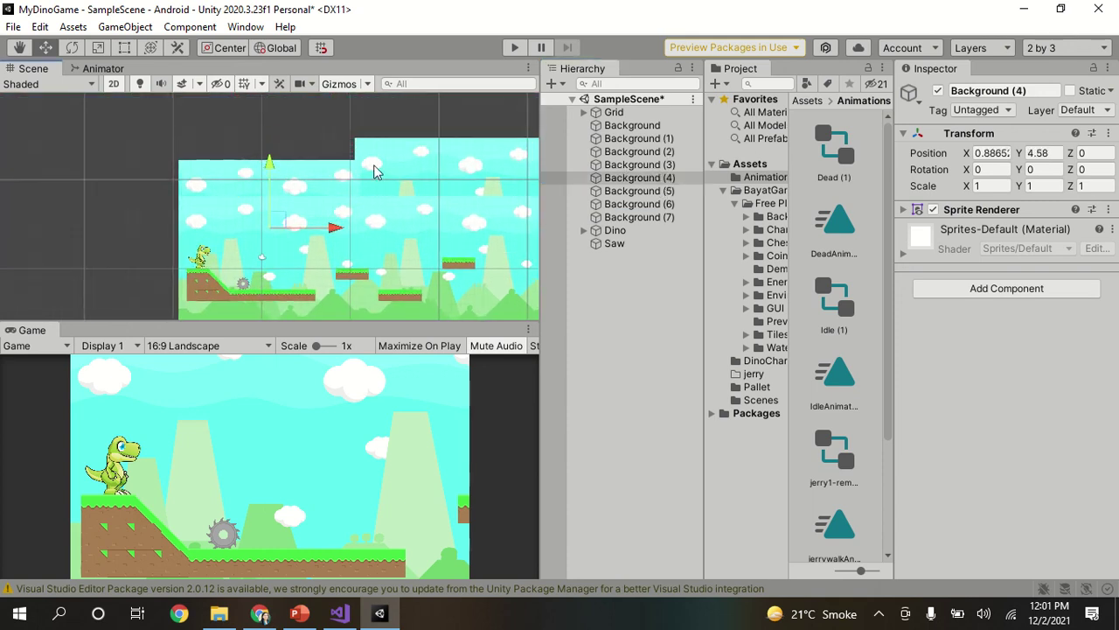
left_click(381, 167)
left_click_drag(445, 144, 445, 166)
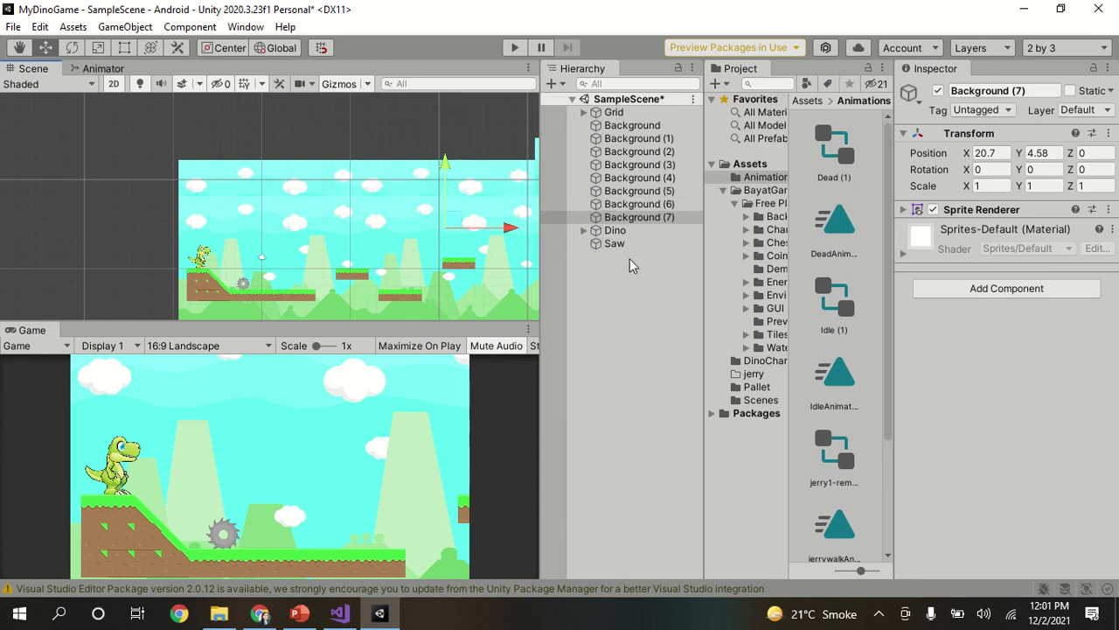
double_click(662, 204)
left_click_drag(265, 146, 271, 168)
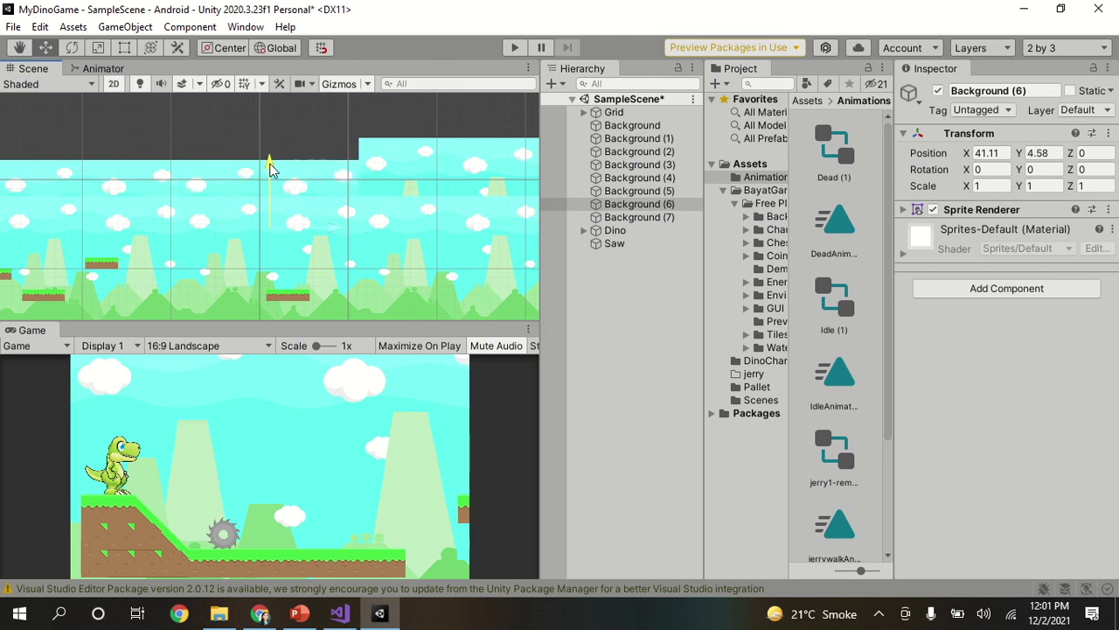
left_click(385, 173)
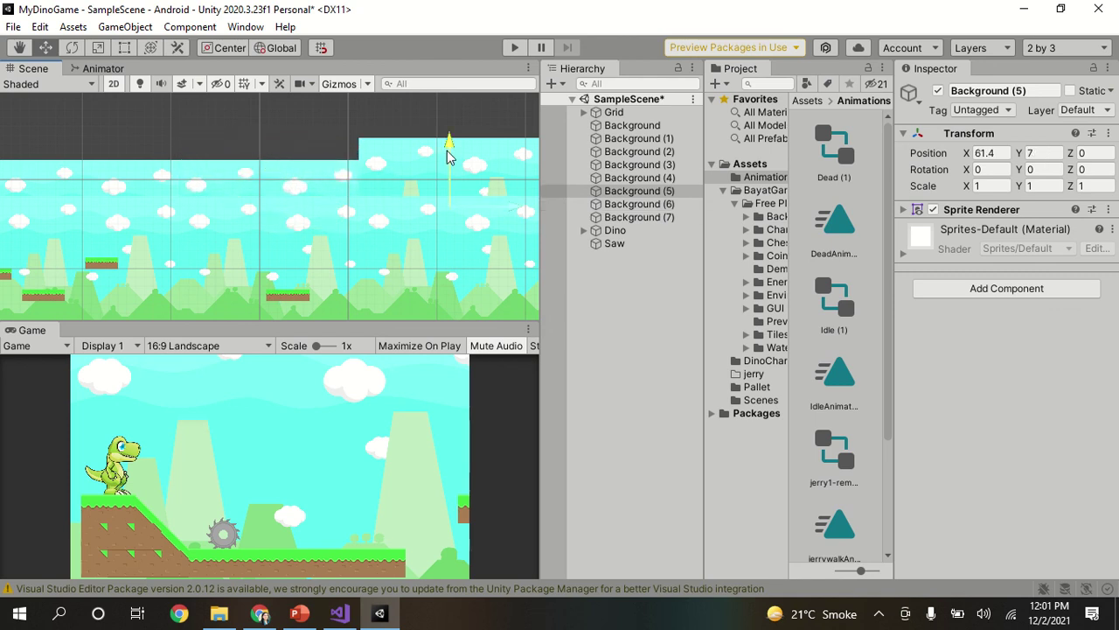
left_click_drag(447, 155, 443, 174)
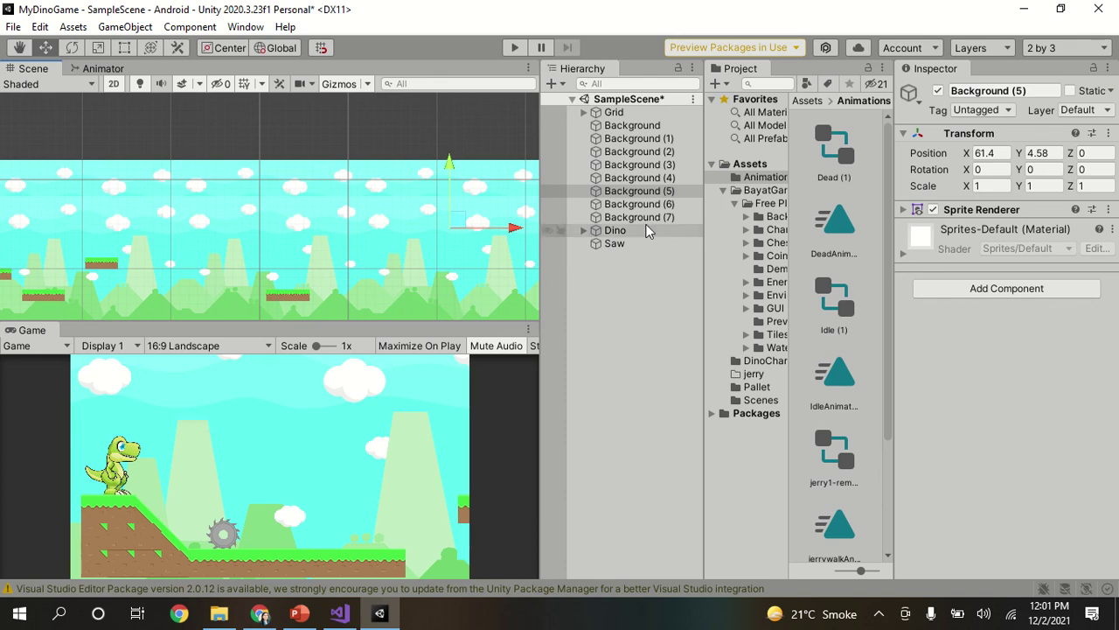
Create a new empty game object named 'cloud'
double_click(625, 243)
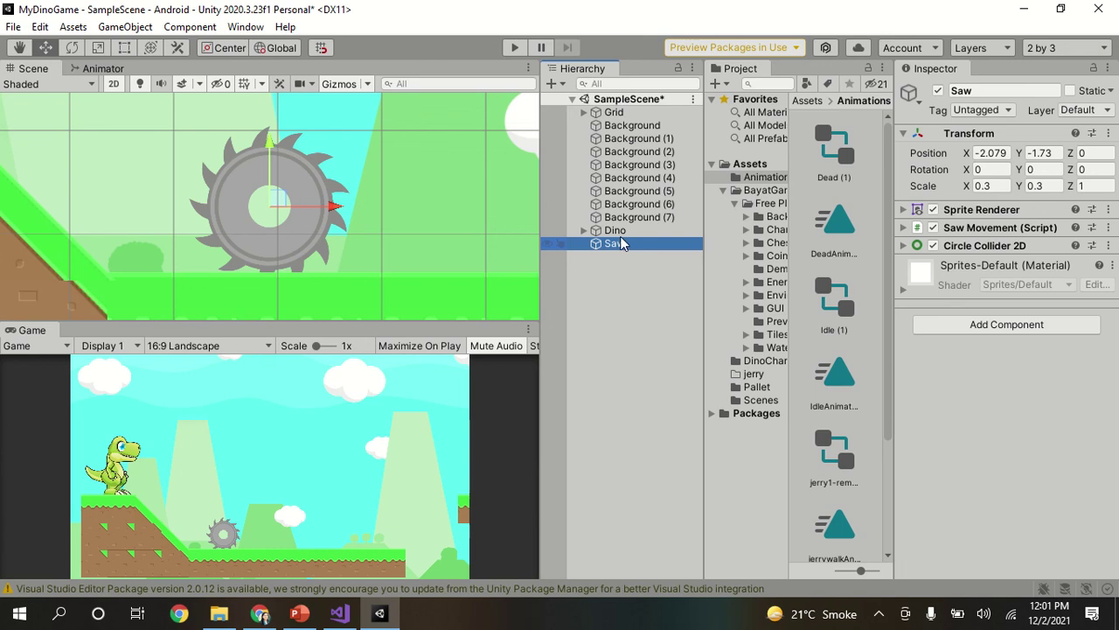
double_click(615, 230)
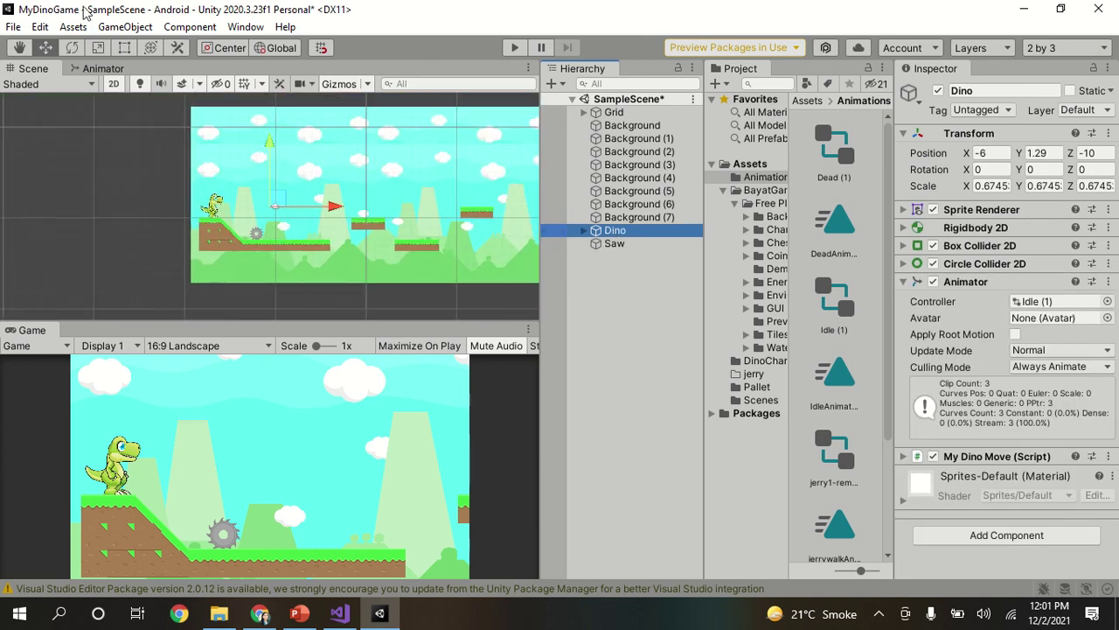
left_click(122, 28)
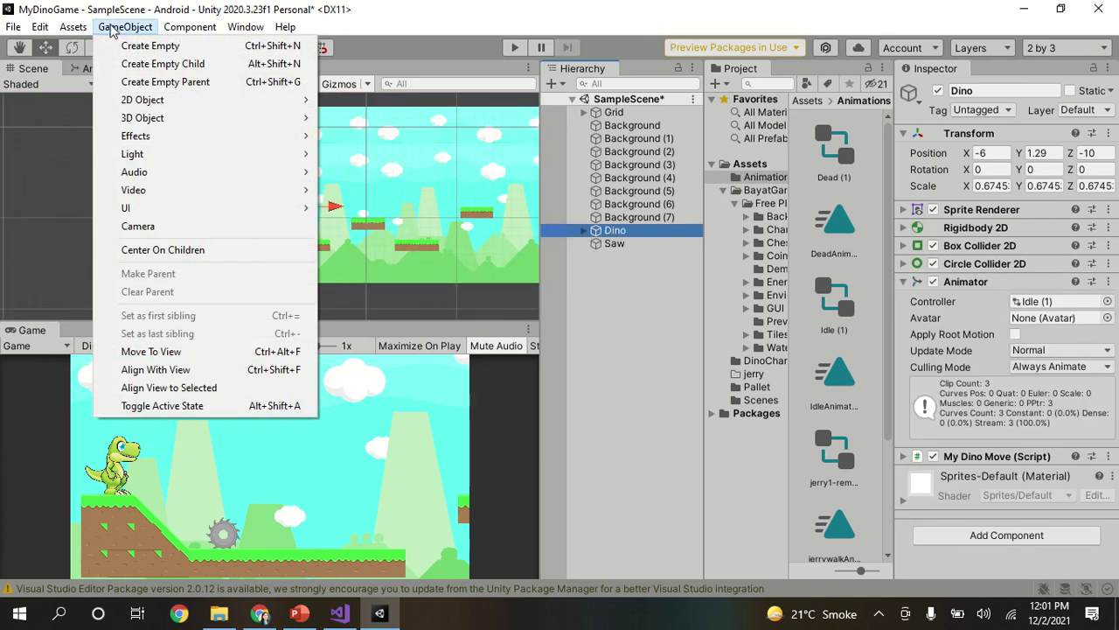
left_click(150, 45)
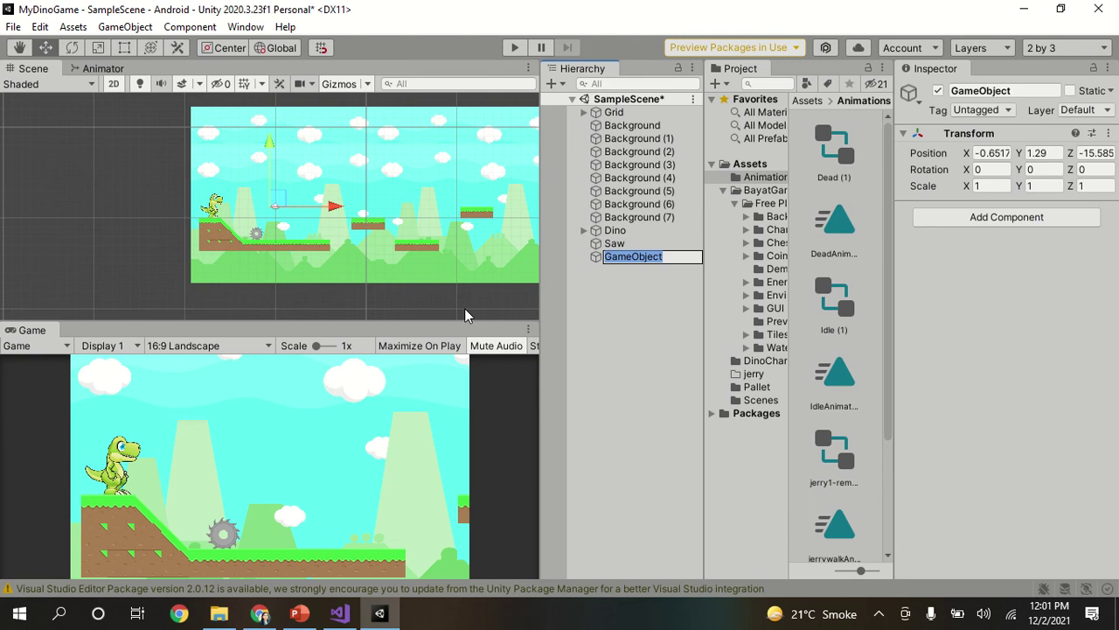
type("cl")
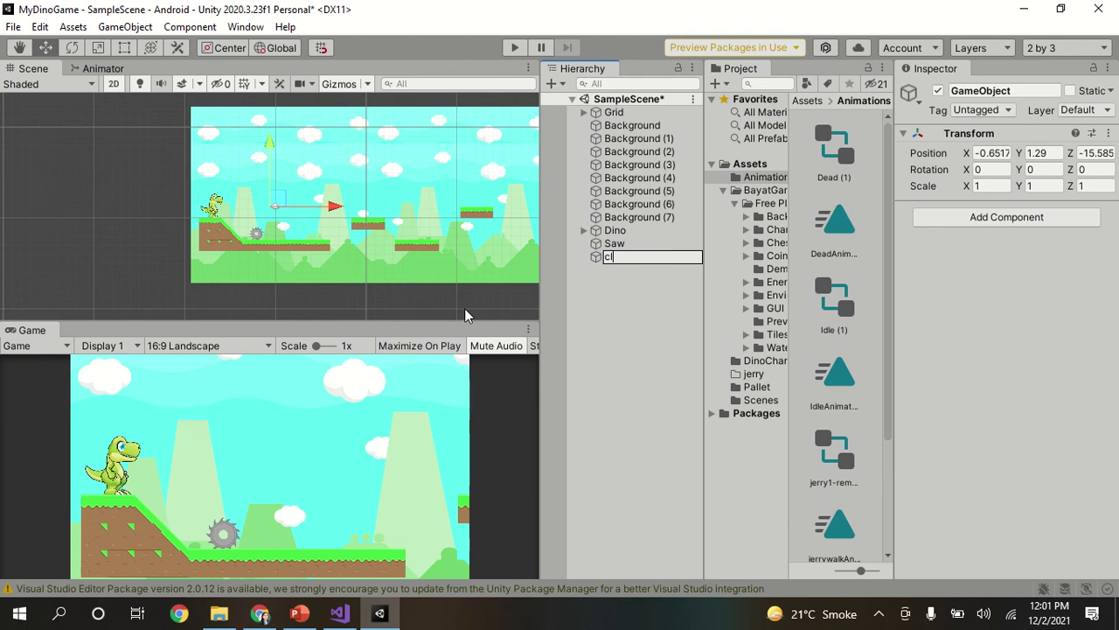
type("oud")
left_click(657, 325)
Add a Sprite Renderer component to the cloud object
left_click(619, 259)
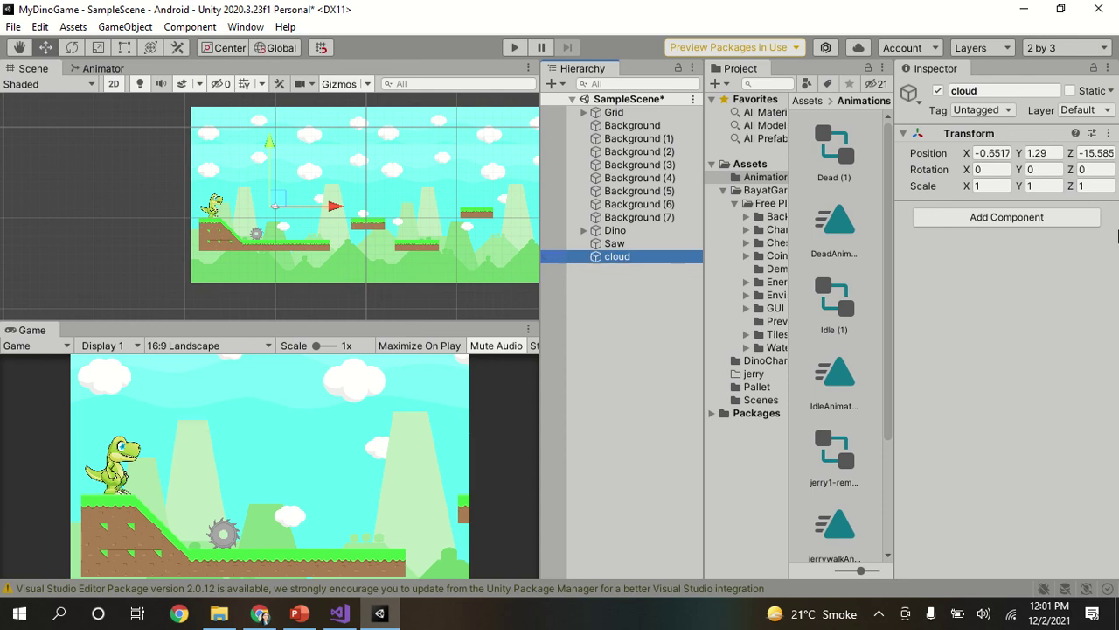
left_click(1039, 221)
type("s")
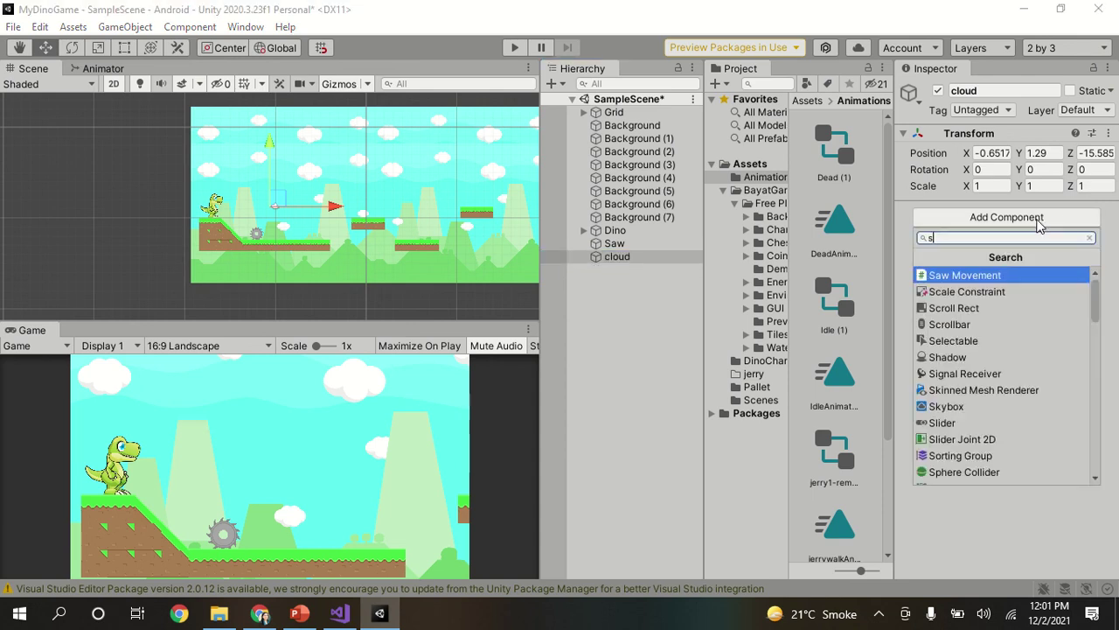
type("p")
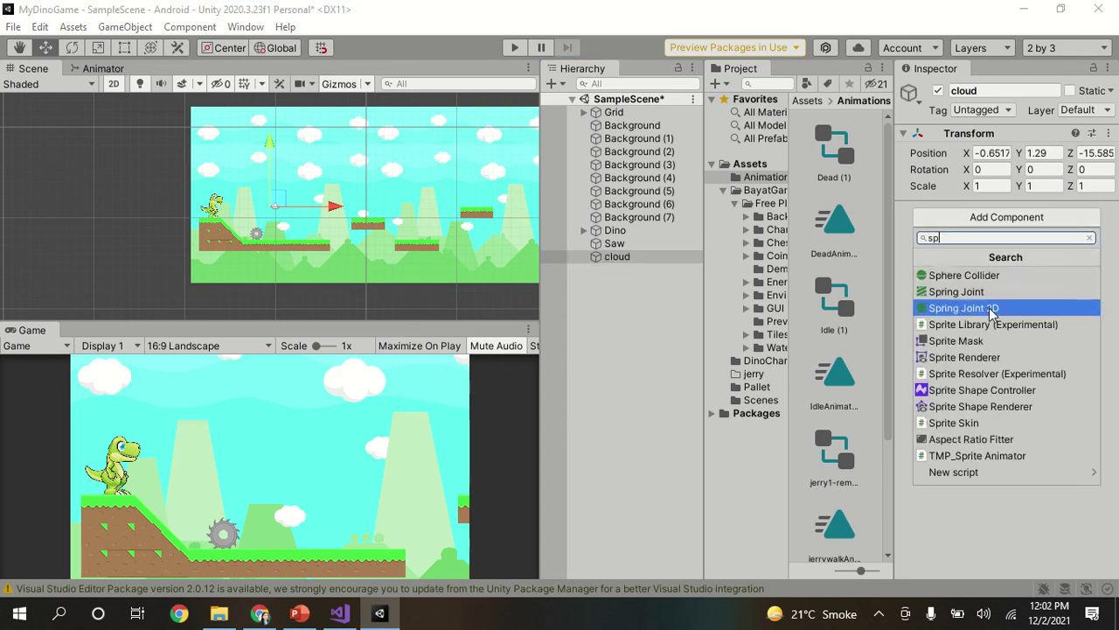
left_click(969, 357)
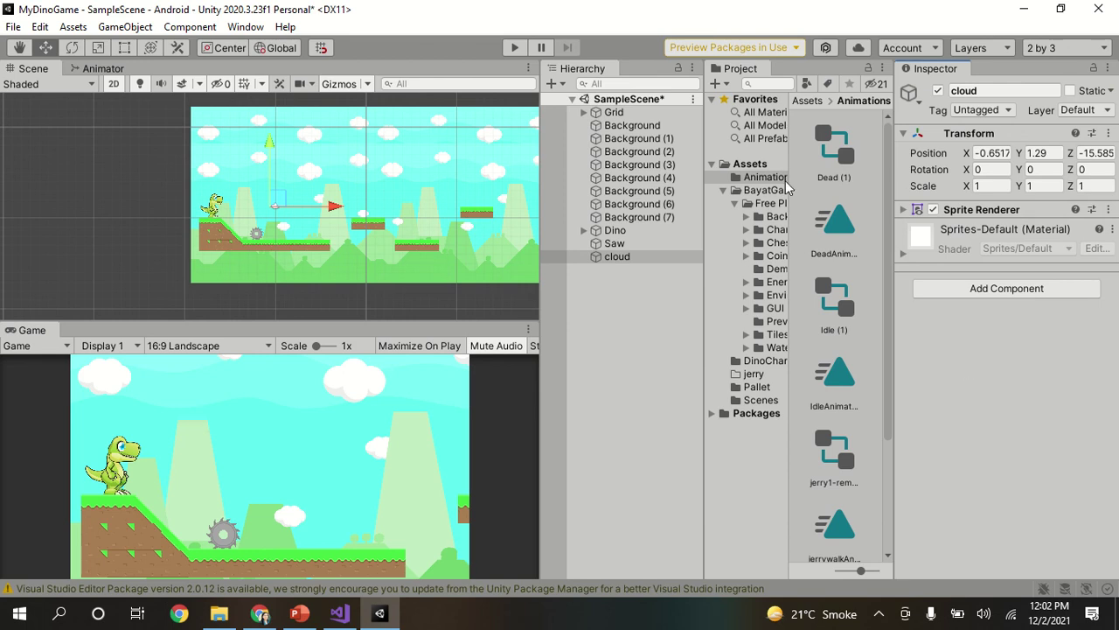
Inspect the cloud-removebg-preview sprite asset in the Assets folder
left_click(764, 165)
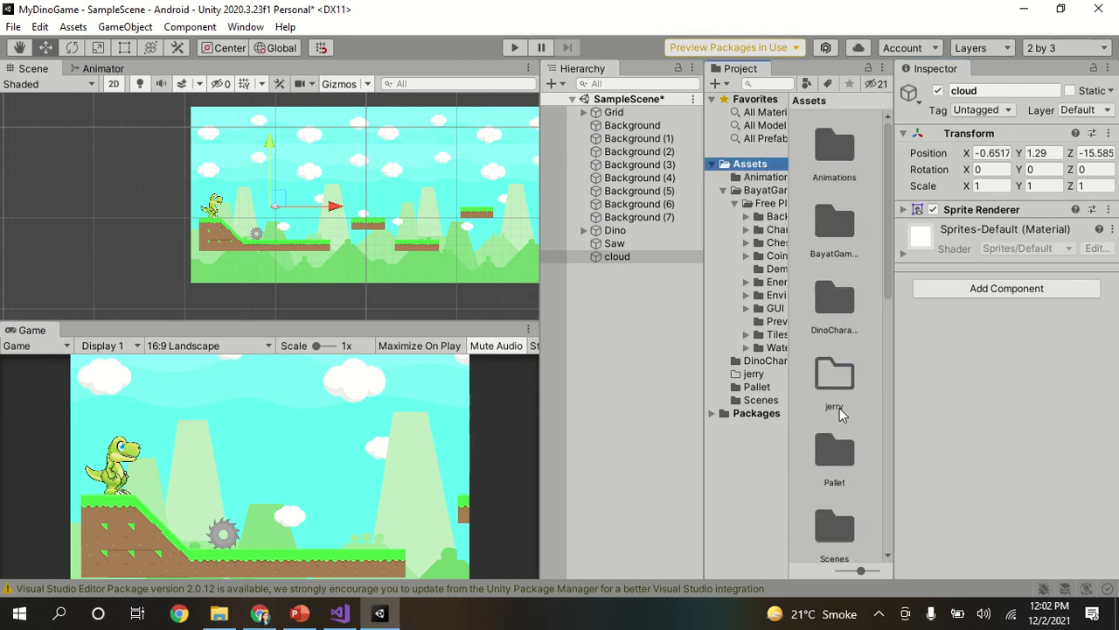
scroll(839, 413, "down", 3)
left_click(831, 485)
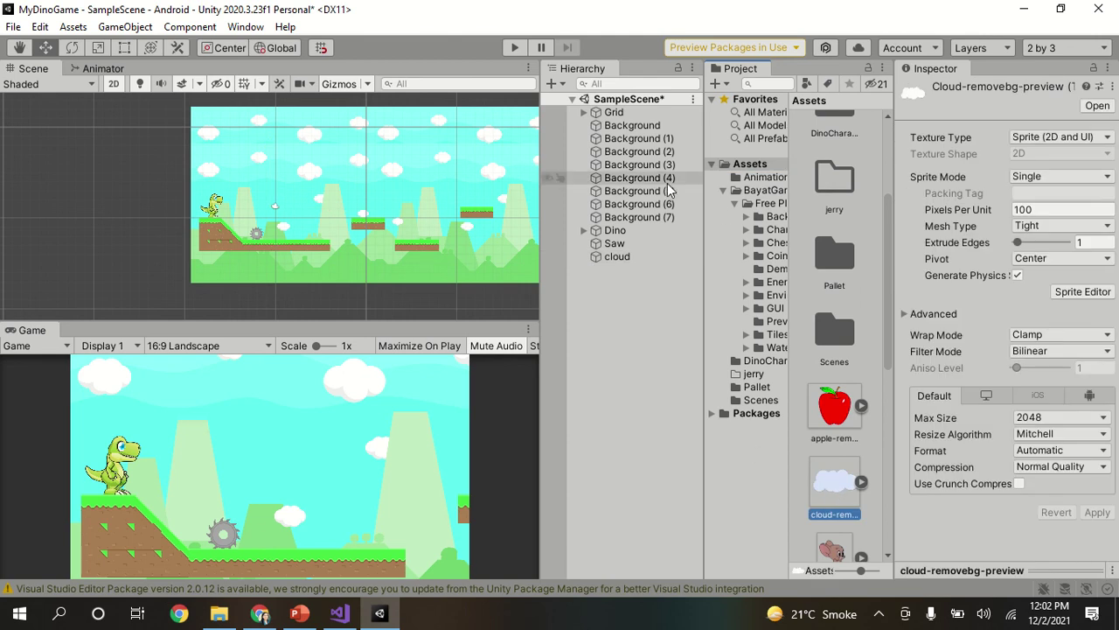
Assign the Cloud_1 sprite to the cloud's Sprite Renderer and frame it in the scene
left_click(632, 255)
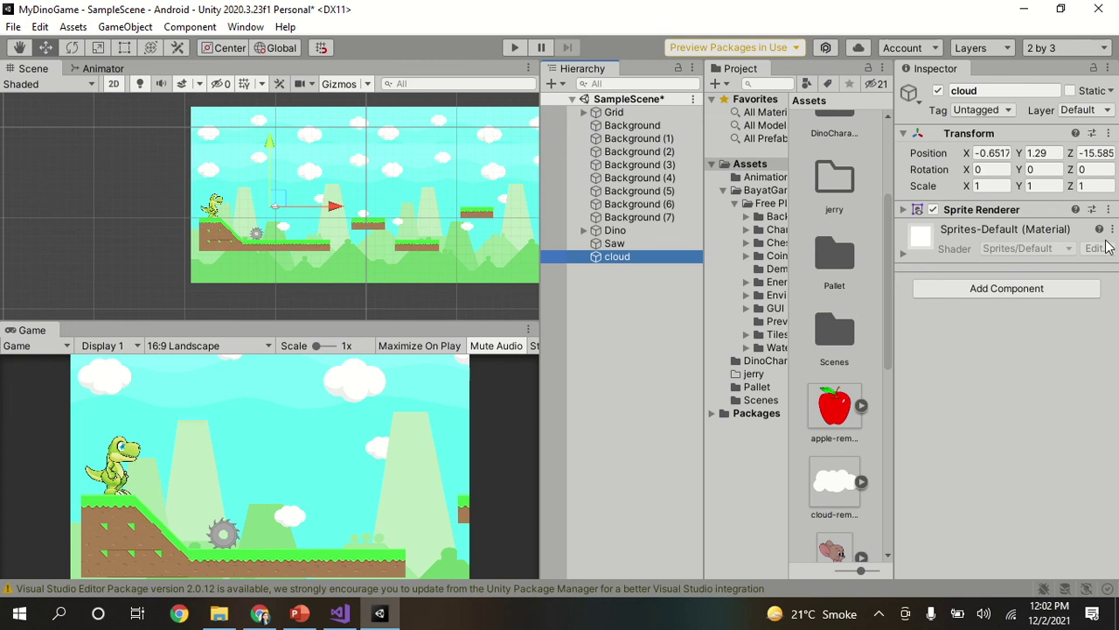
left_click(908, 211)
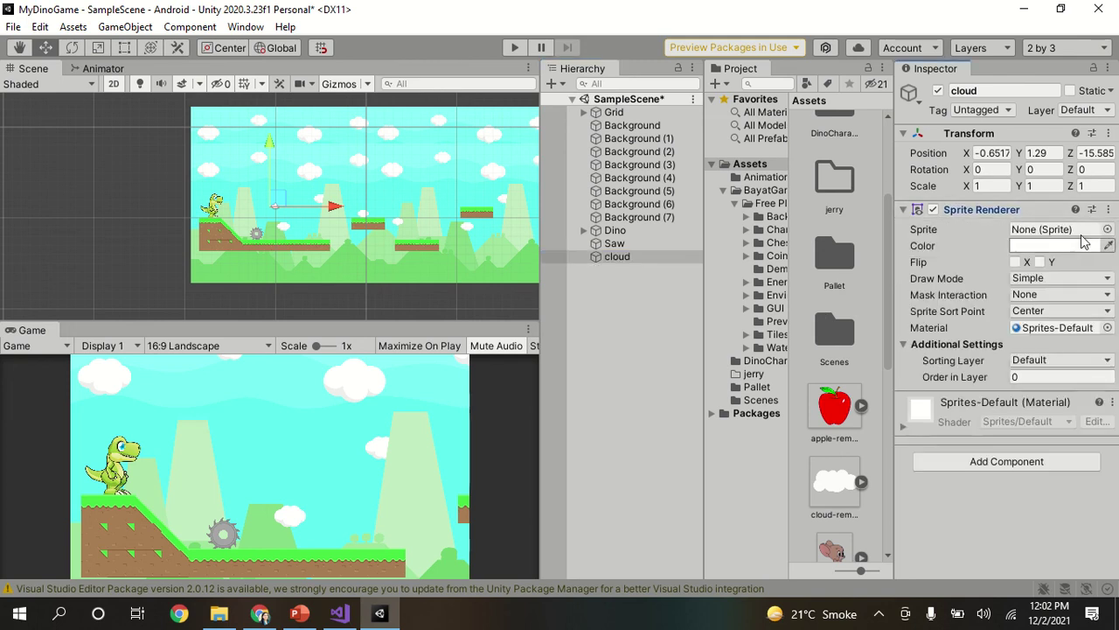
left_click(1107, 229)
type("v")
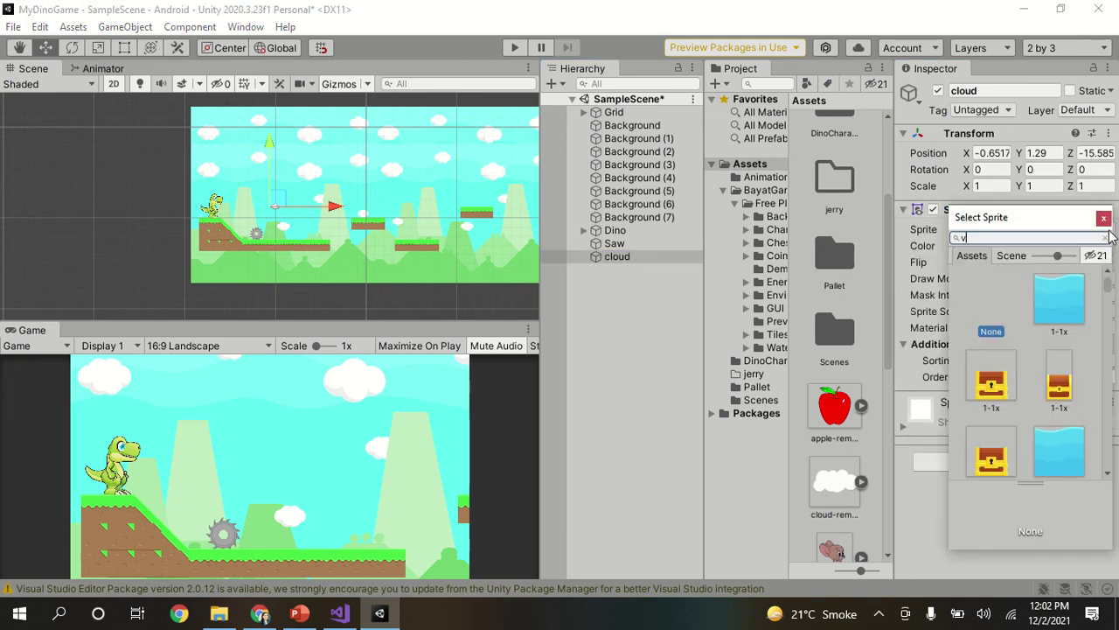
key("BackSpace")
type("cl")
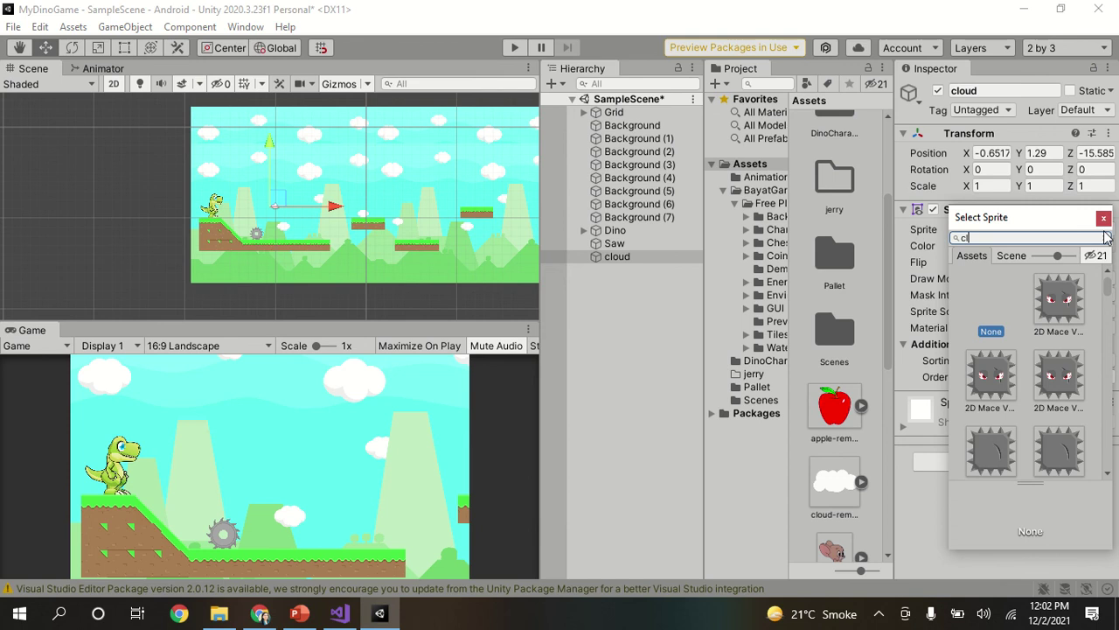
left_click(1108, 475)
left_click(1108, 478)
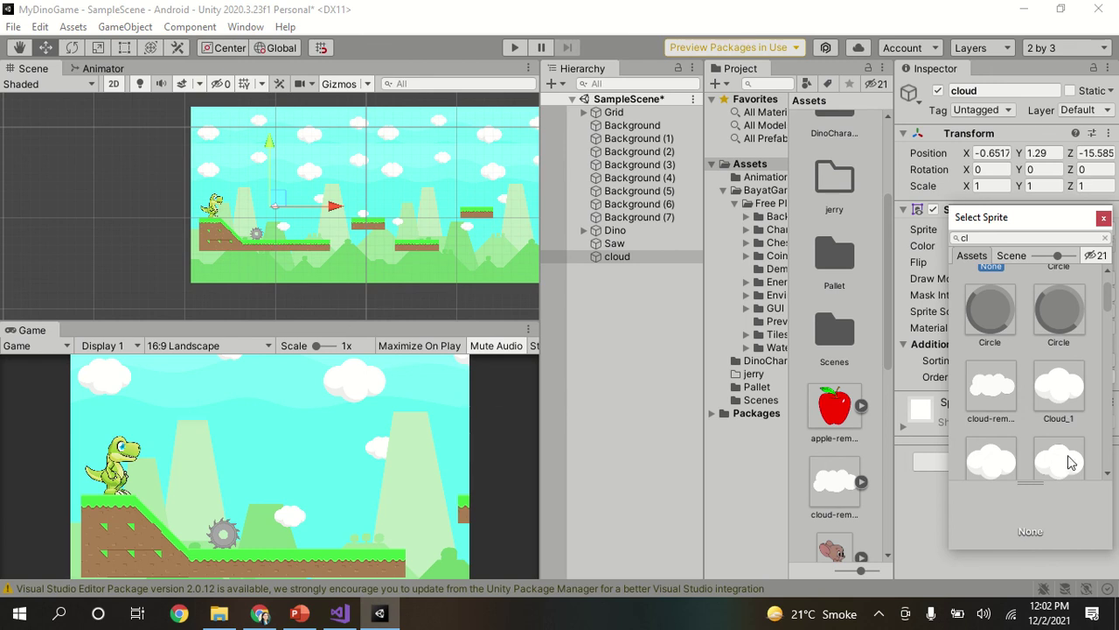
left_click(1067, 396)
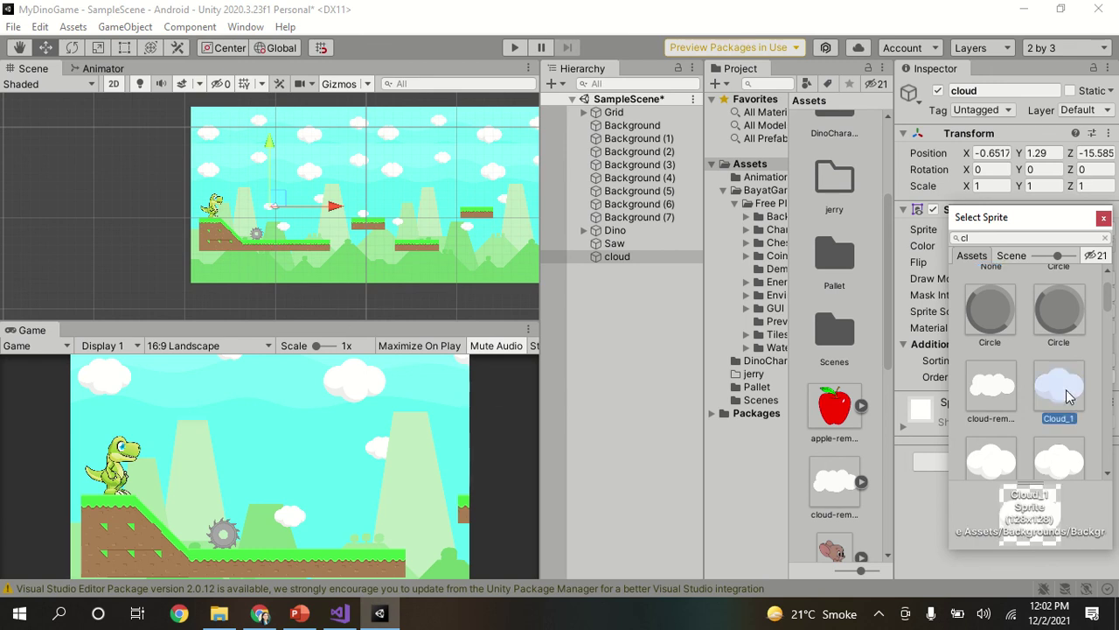
double_click(1067, 396)
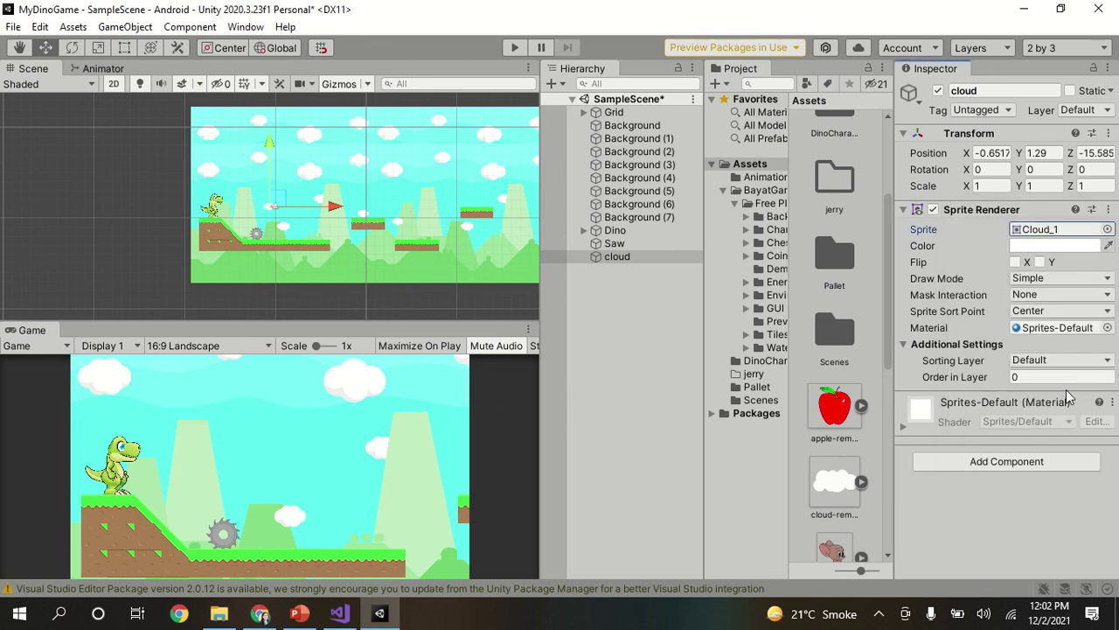
left_click(618, 256)
double_click(618, 256)
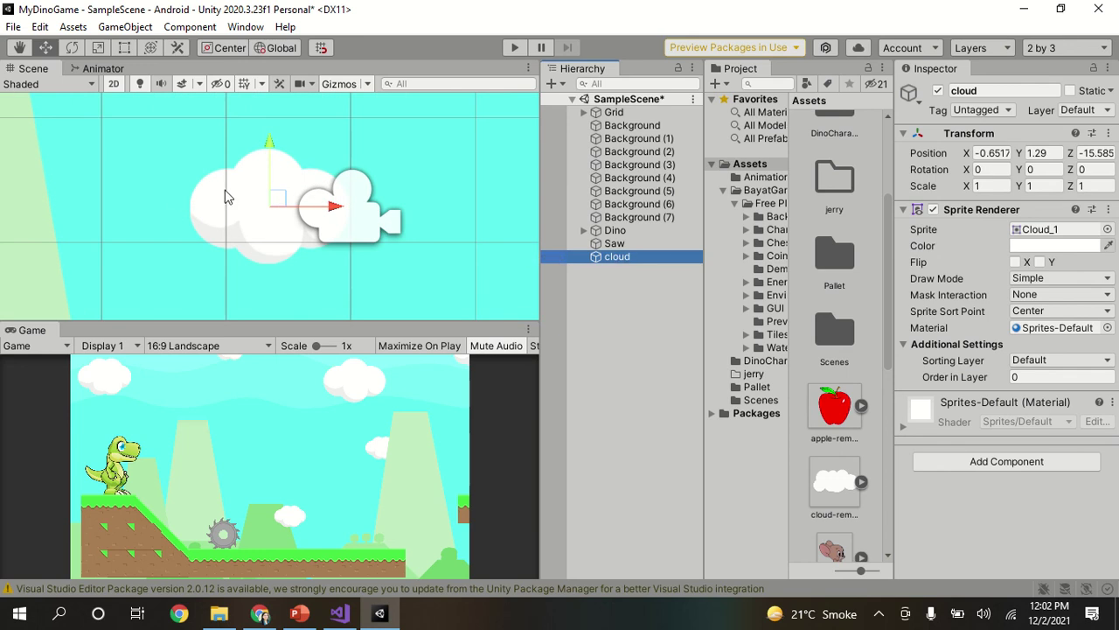
Slide the cloud left to X -3.12
left_click_drag(334, 213, 284, 210)
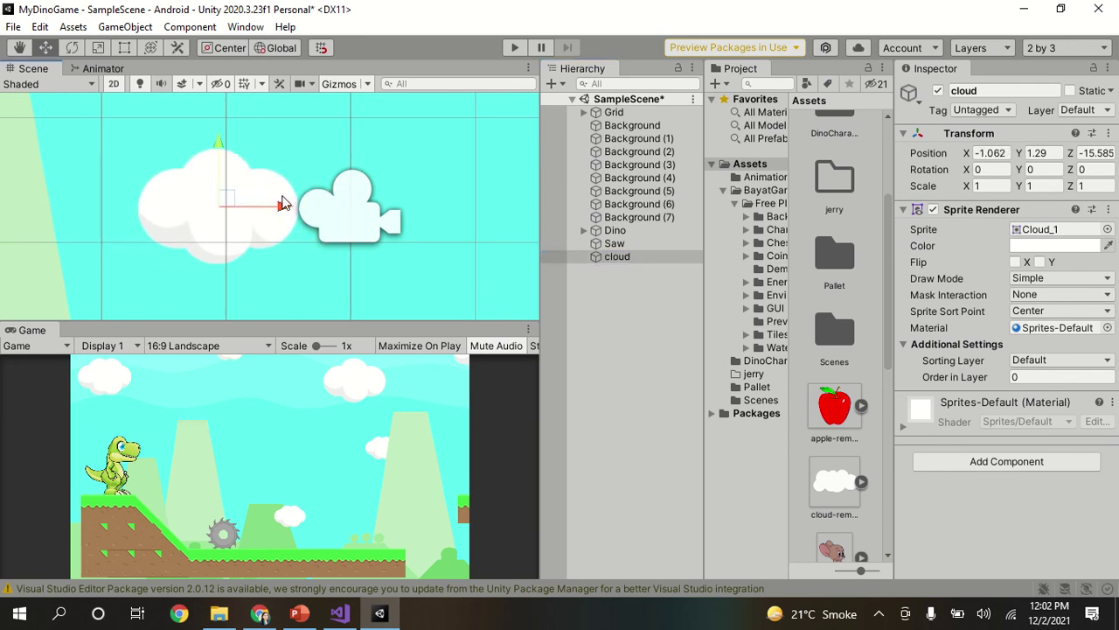
scroll(271, 231, "down", 1)
scroll(273, 231, "down", 2)
scroll(278, 223, "down", 1)
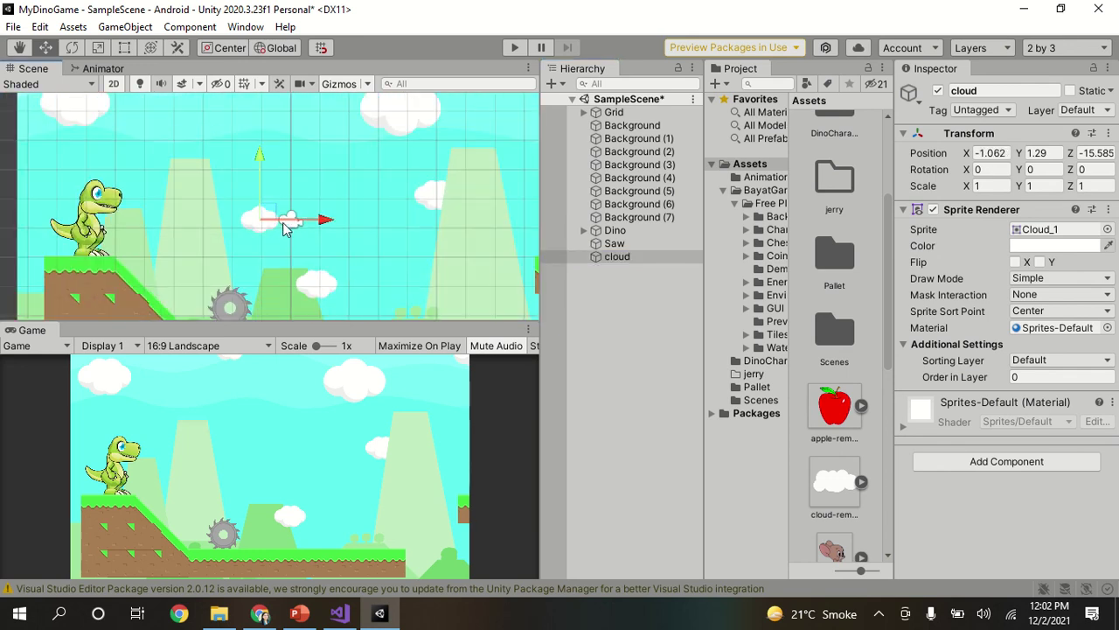
left_click_drag(339, 220, 265, 220)
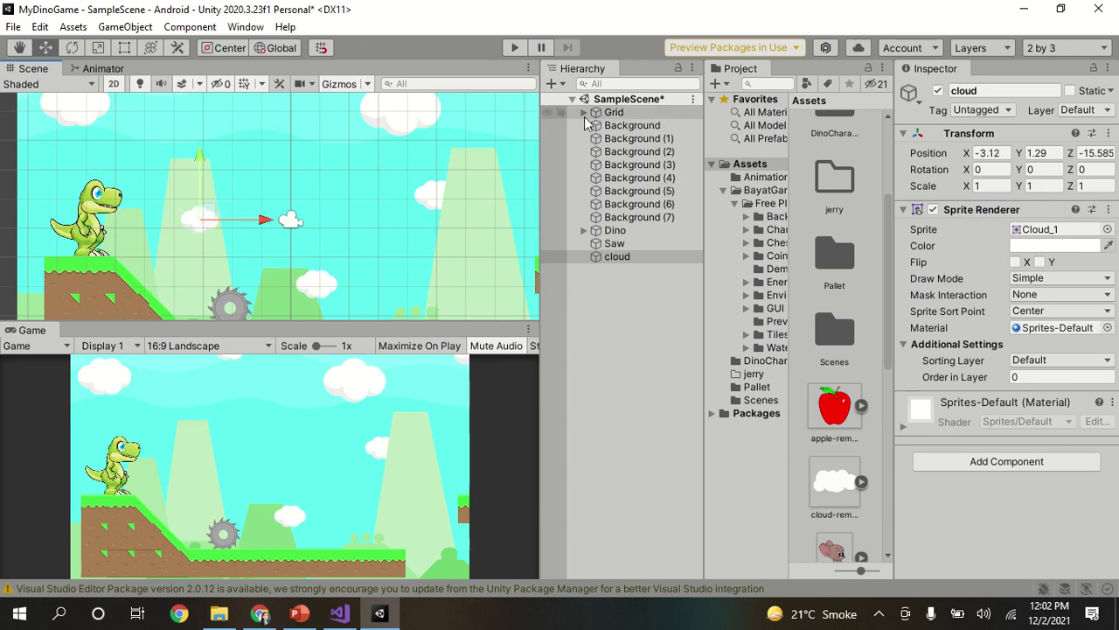
Swap the cloud's sprite to cloud-removebg-preview
left_click(1107, 229)
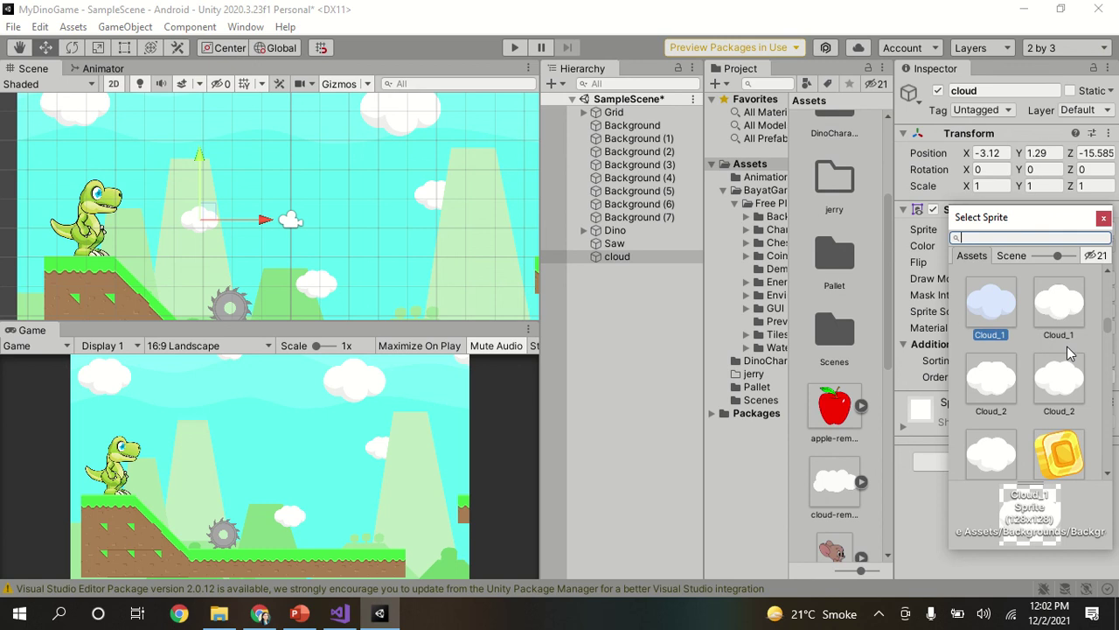
type("c")
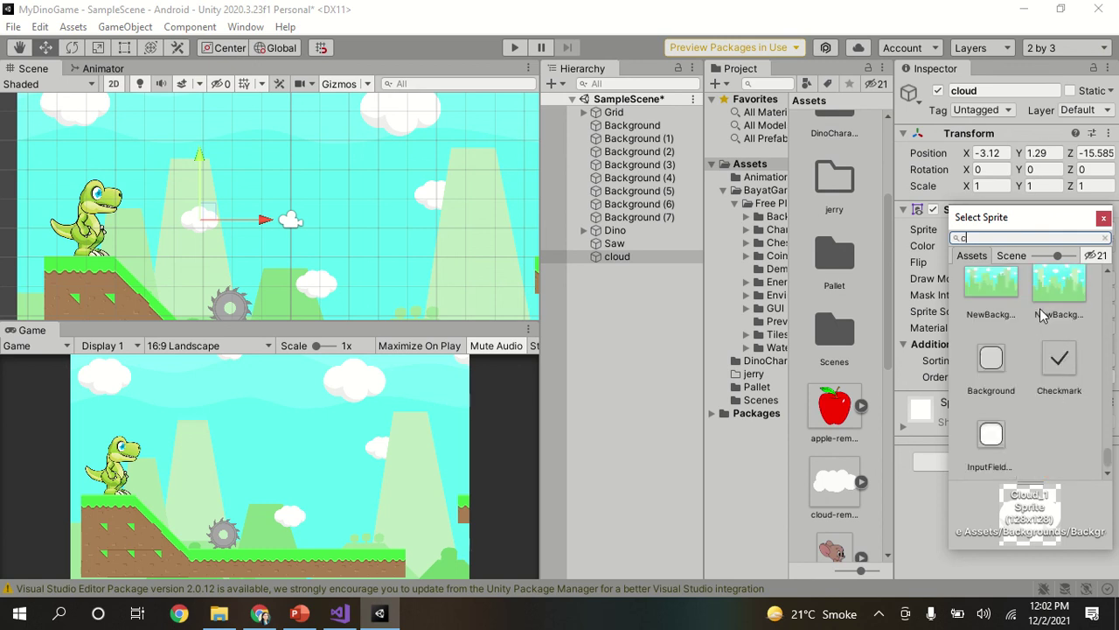
type("lo")
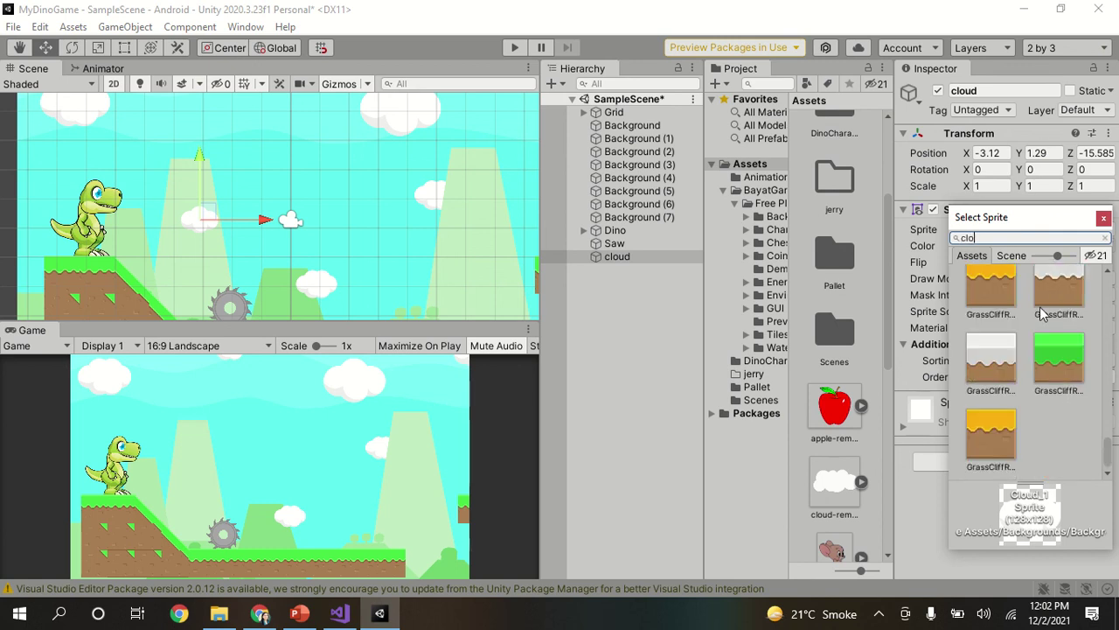
scroll(1043, 362, "up", 2)
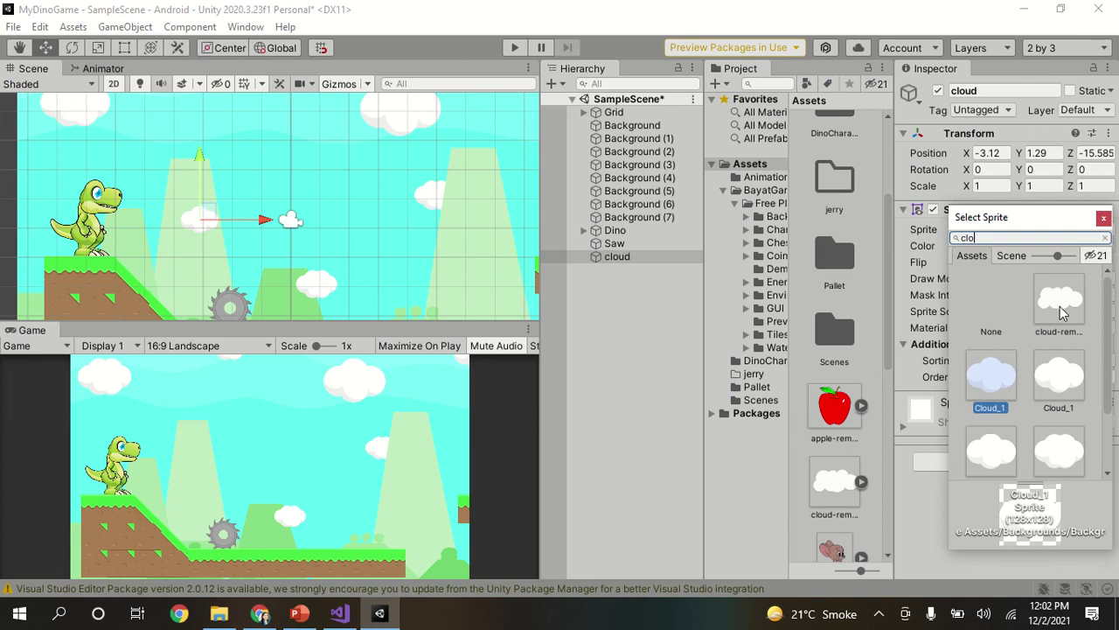
double_click(1060, 306)
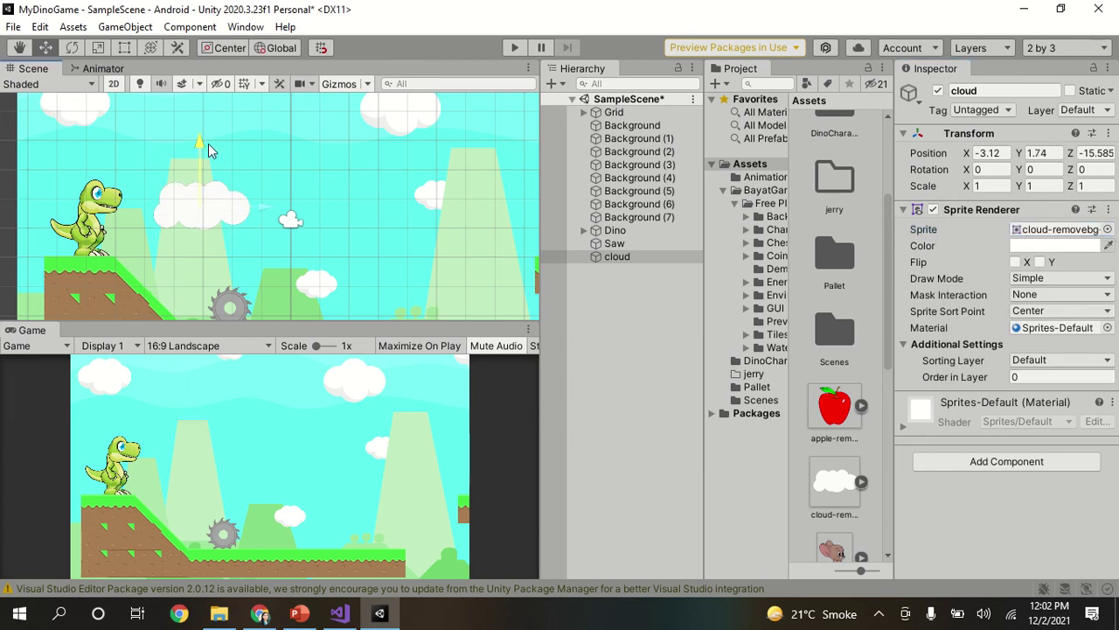
Reselect the cloud and bring up its Sorting Layer choices
left_click(620, 287)
left_click(616, 256)
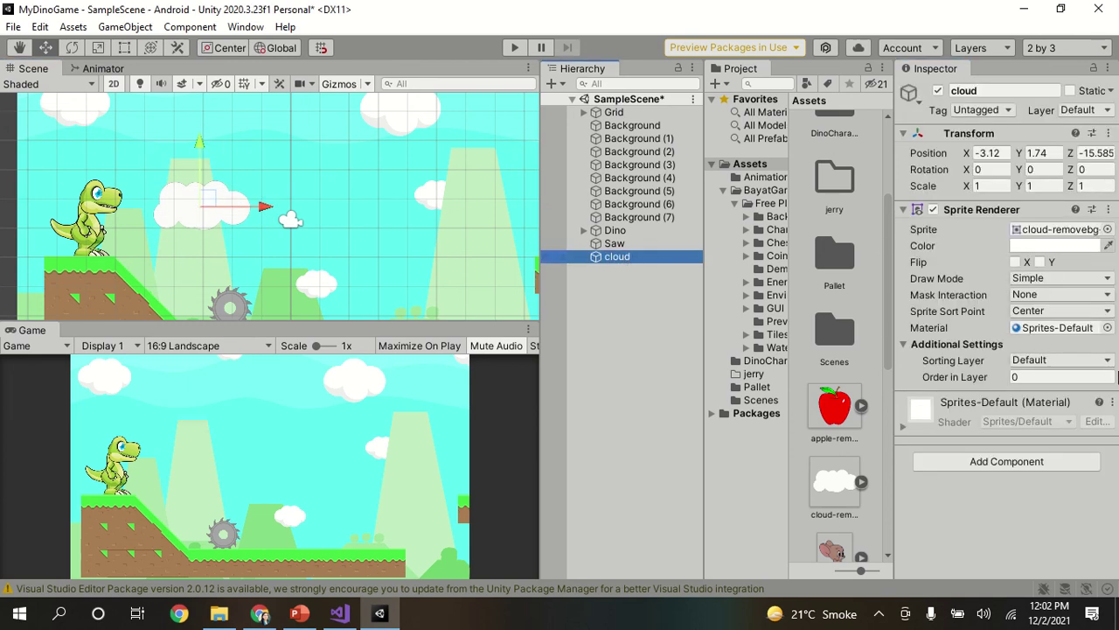
left_click(1090, 361)
Put the cloud on the GrassLayer sorting layer and drag it right across the level
left_click(1071, 397)
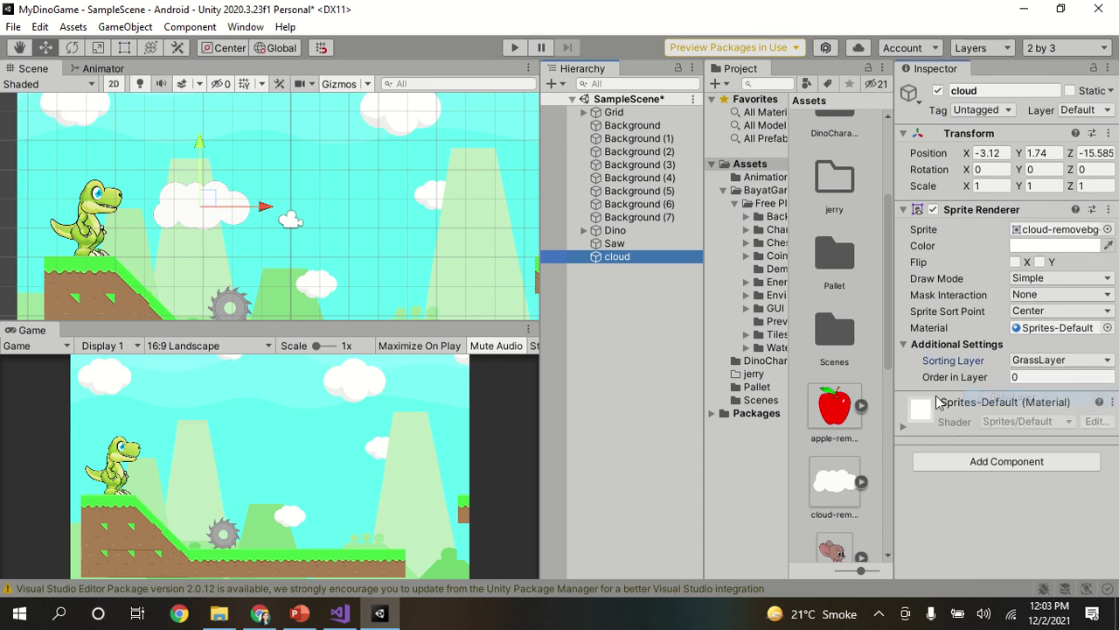
left_click_drag(262, 207, 409, 213)
scroll(420, 242, "down", 1)
scroll(420, 243, "down", 2)
scroll(420, 240, "down", 2)
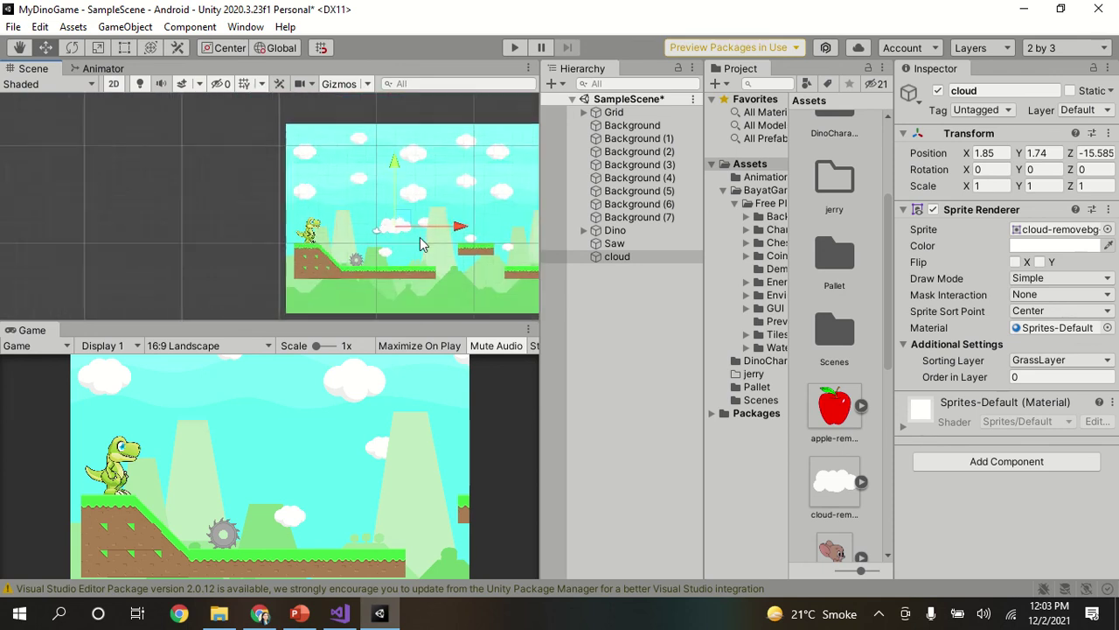
scroll(422, 236, "down", 2)
scroll(425, 239, "down", 2)
scroll(426, 240, "down", 1)
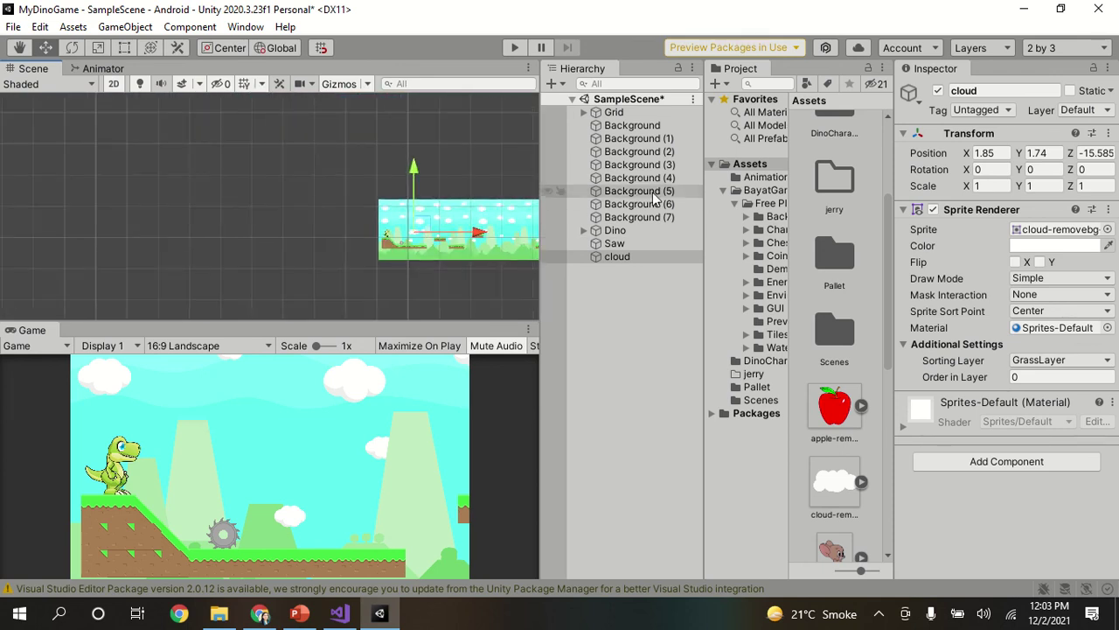
left_click_drag(476, 236, 568, 230)
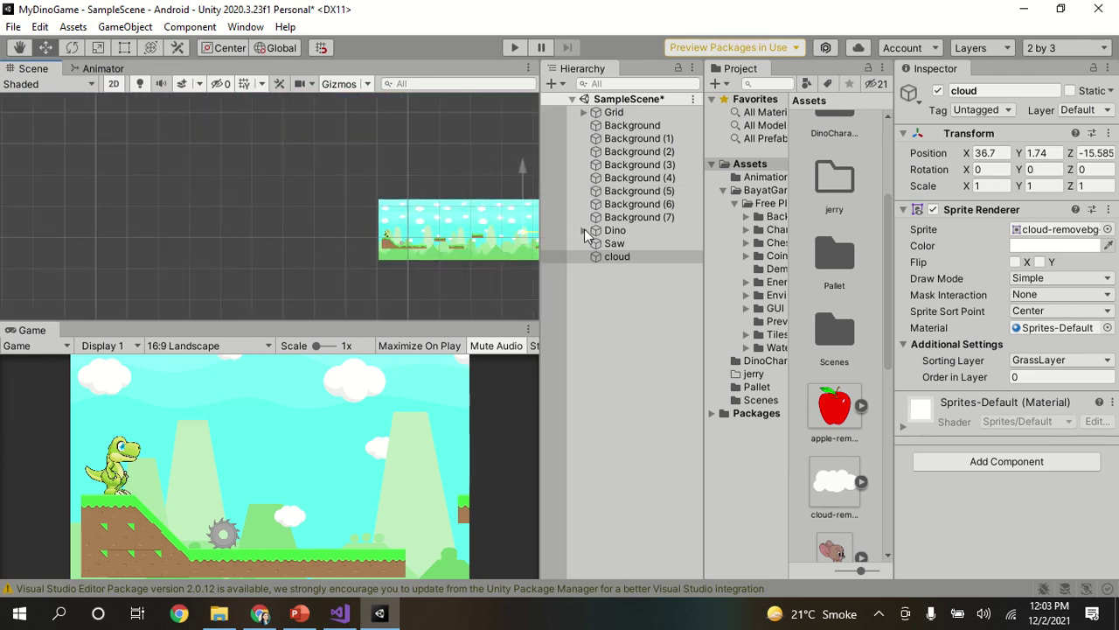
Frame Background (3) and push the cloud further right toward the level's far end
double_click(656, 164)
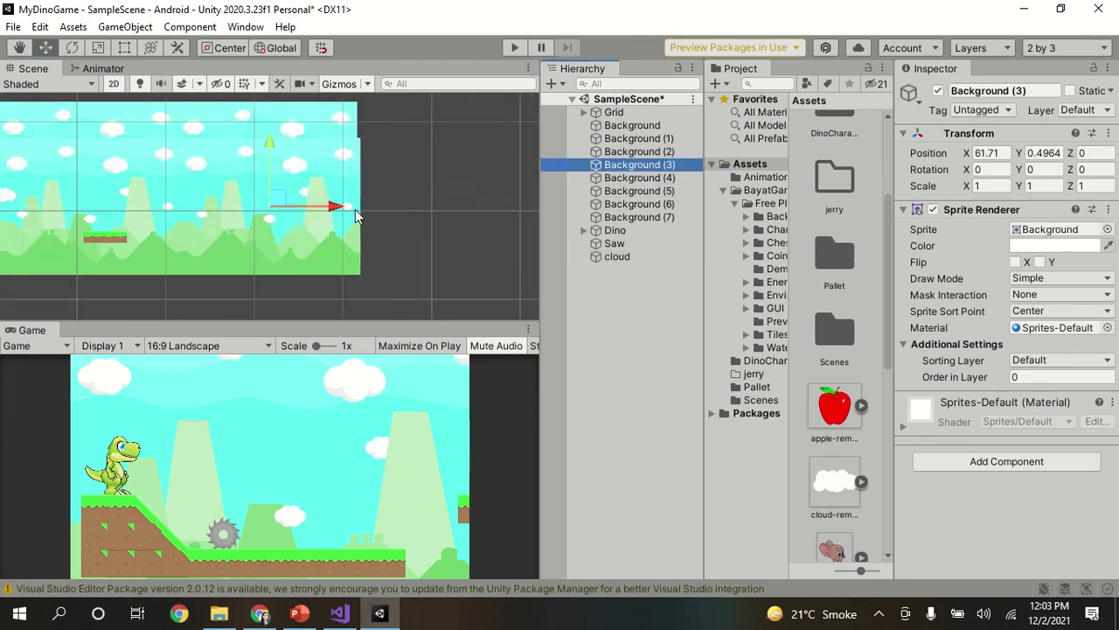
left_click(635, 256)
left_click_drag(68, 194, 134, 194)
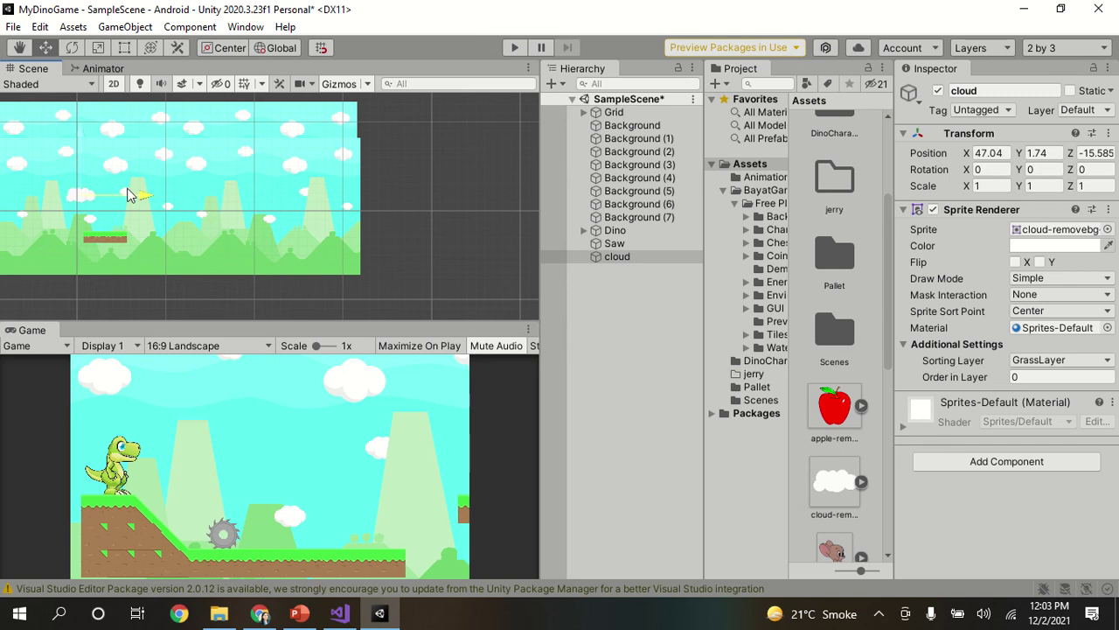
left_click_drag(134, 194, 169, 188)
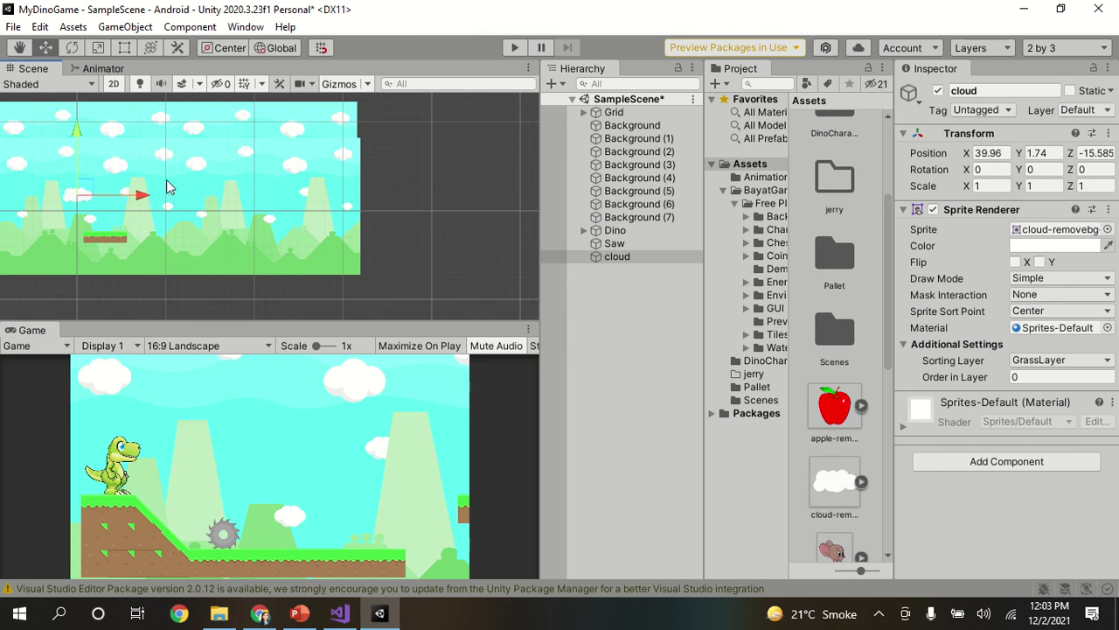
Bring the cloud back left to X -1.4 near the dino's start area
double_click(609, 231)
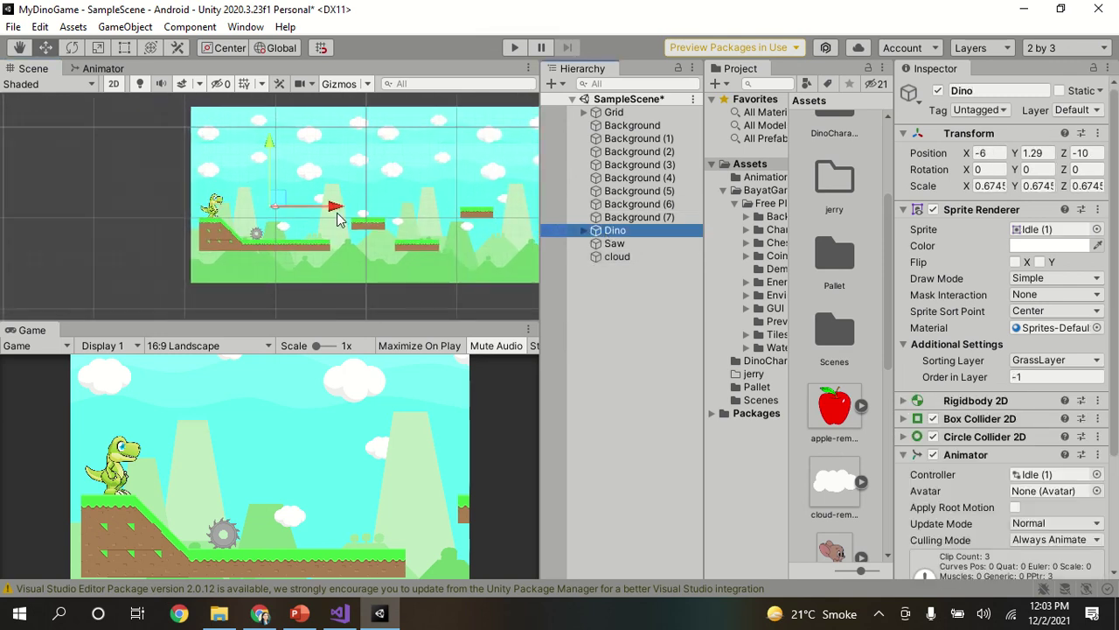
double_click(613, 259)
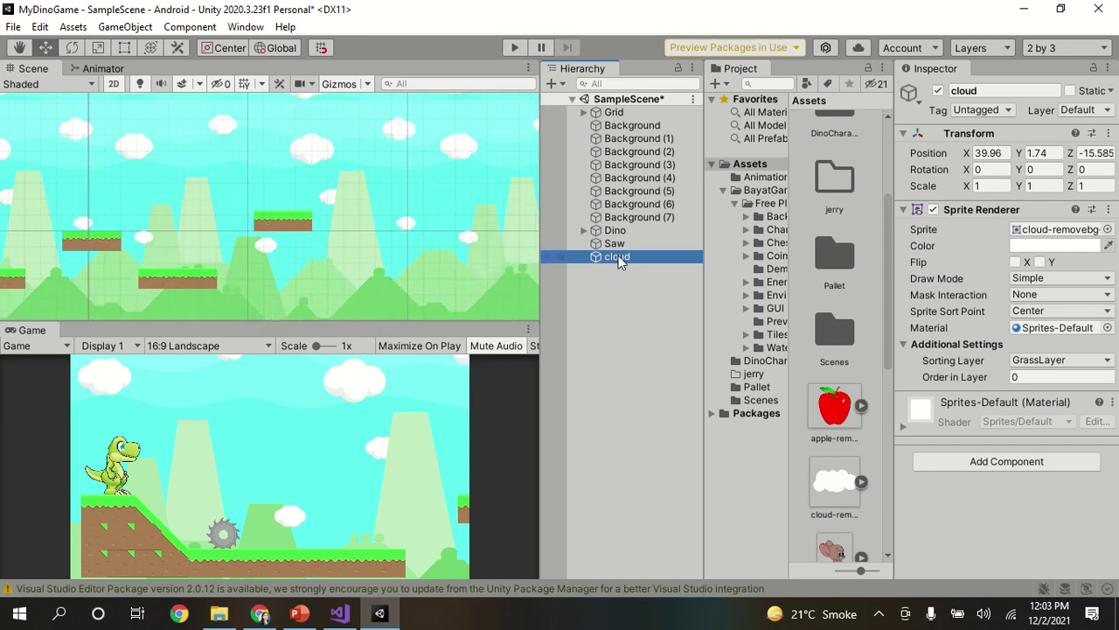
scroll(342, 219, "down", 3)
scroll(342, 222, "down", 3)
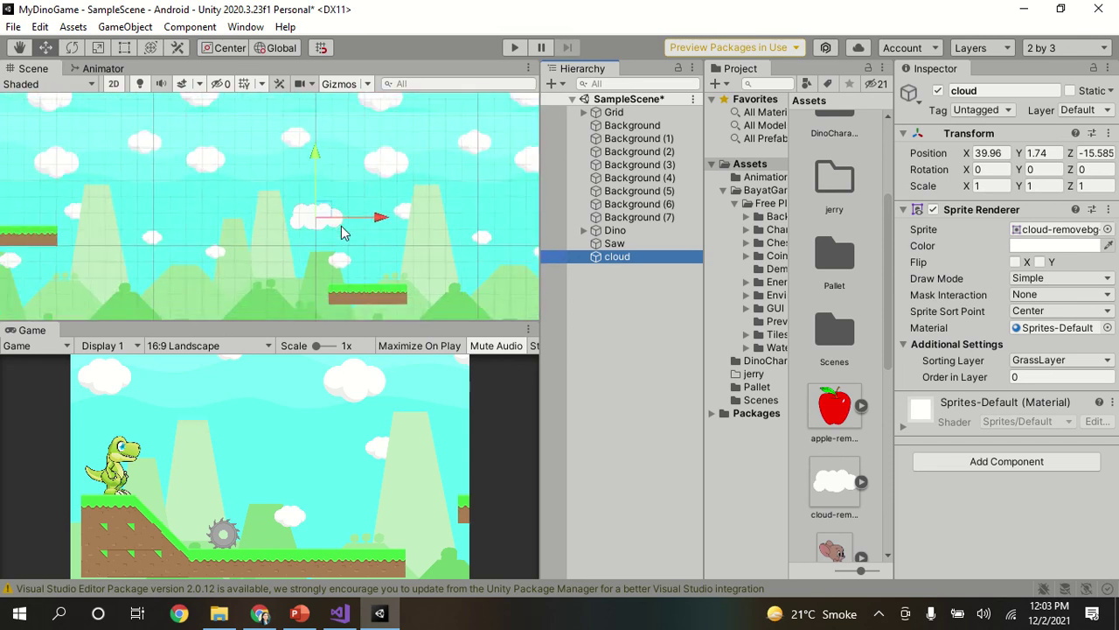
scroll(341, 229, "down", 3)
scroll(341, 226, "down", 2)
scroll(341, 226, "down", 2)
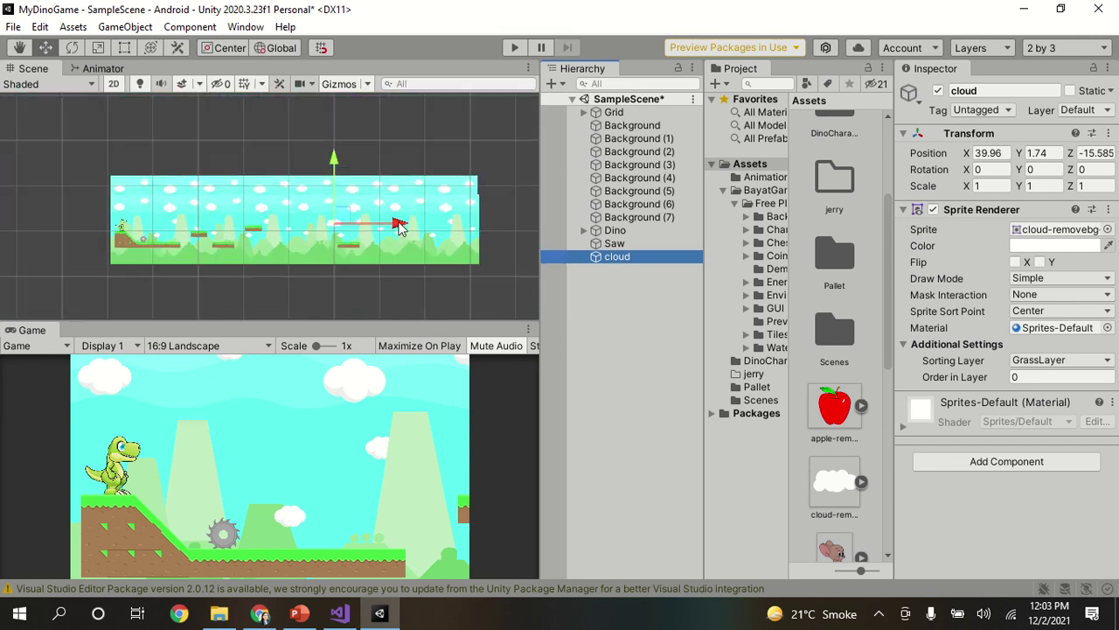
left_click_drag(364, 220, 217, 206)
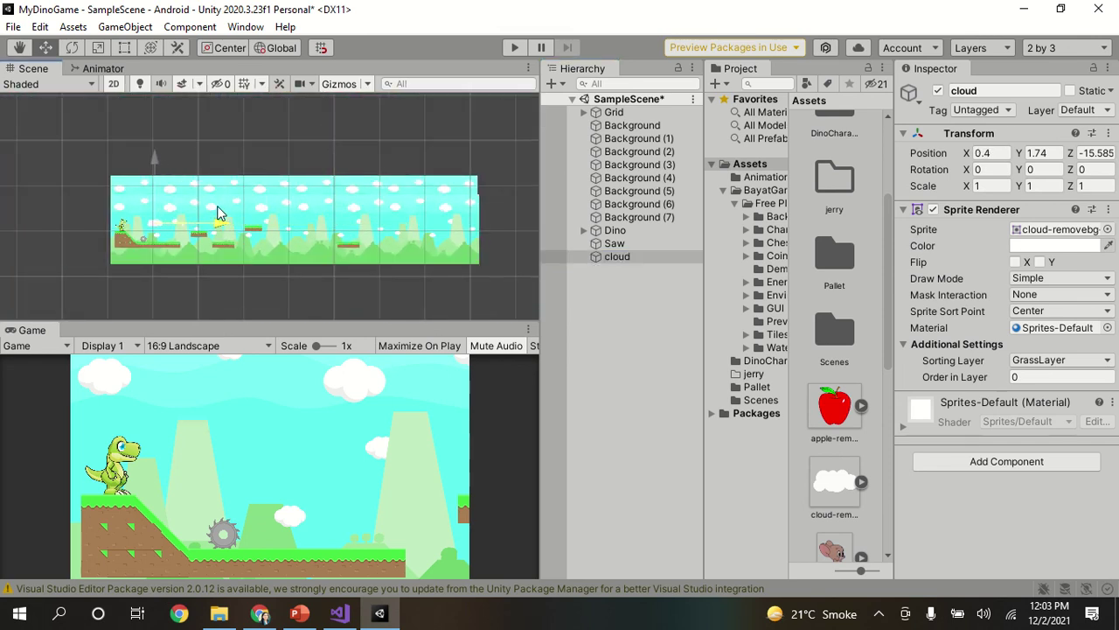
mouse_move(217, 212)
left_mouse_down()
mouse_move(192, 210)
mouse_move(209, 210)
left_mouse_up()
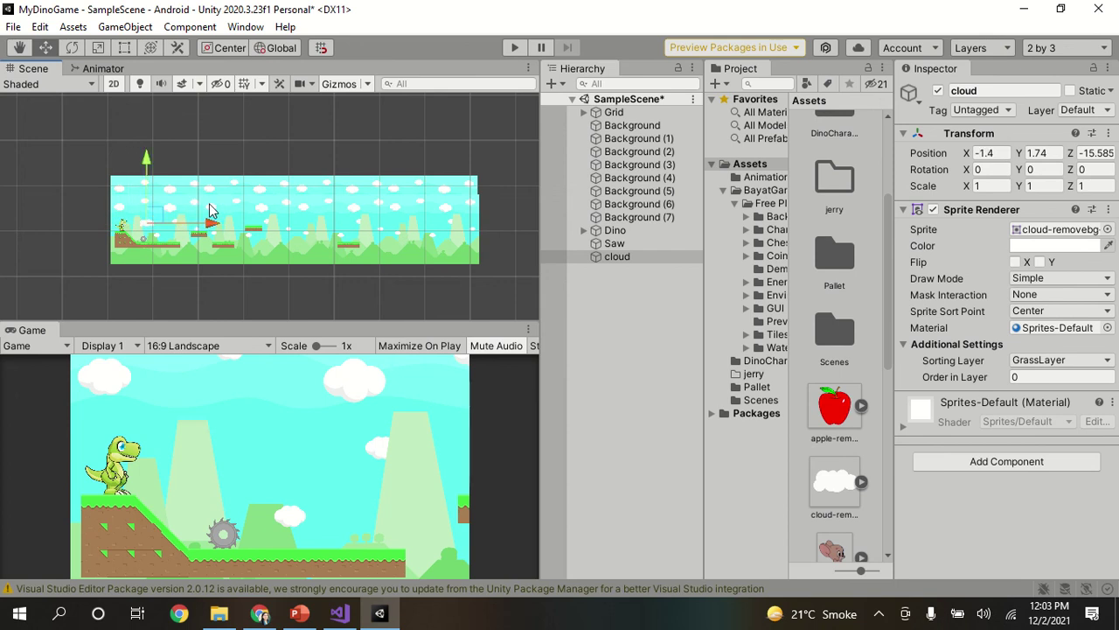
Try a pale pink, then a light grey tint on the cloud's Sprite Renderer colour
left_click(1074, 249)
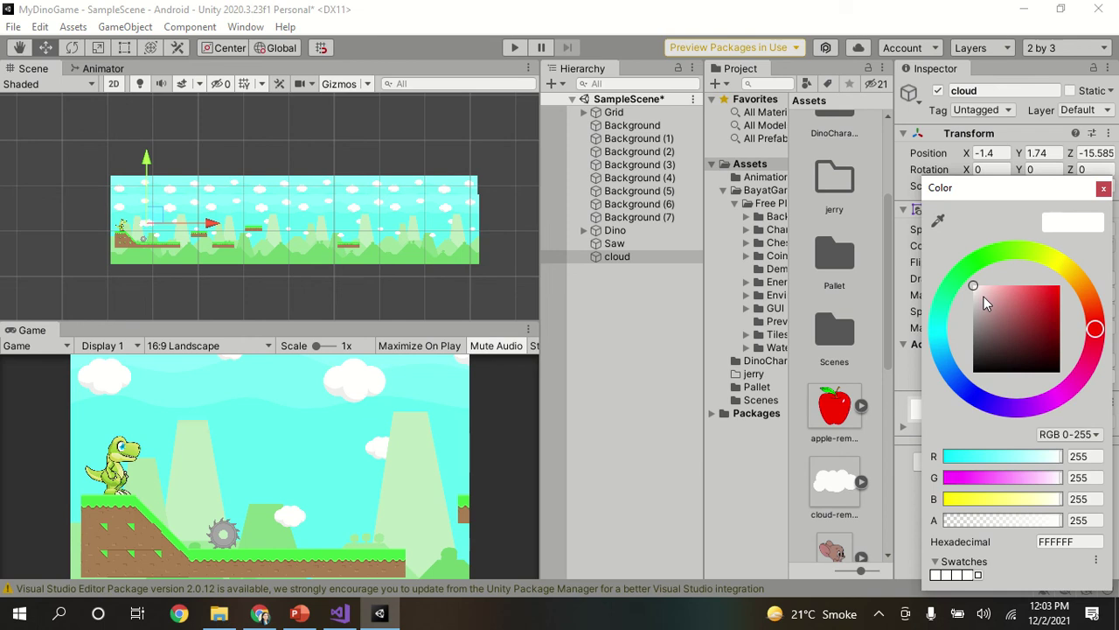
left_click(983, 297)
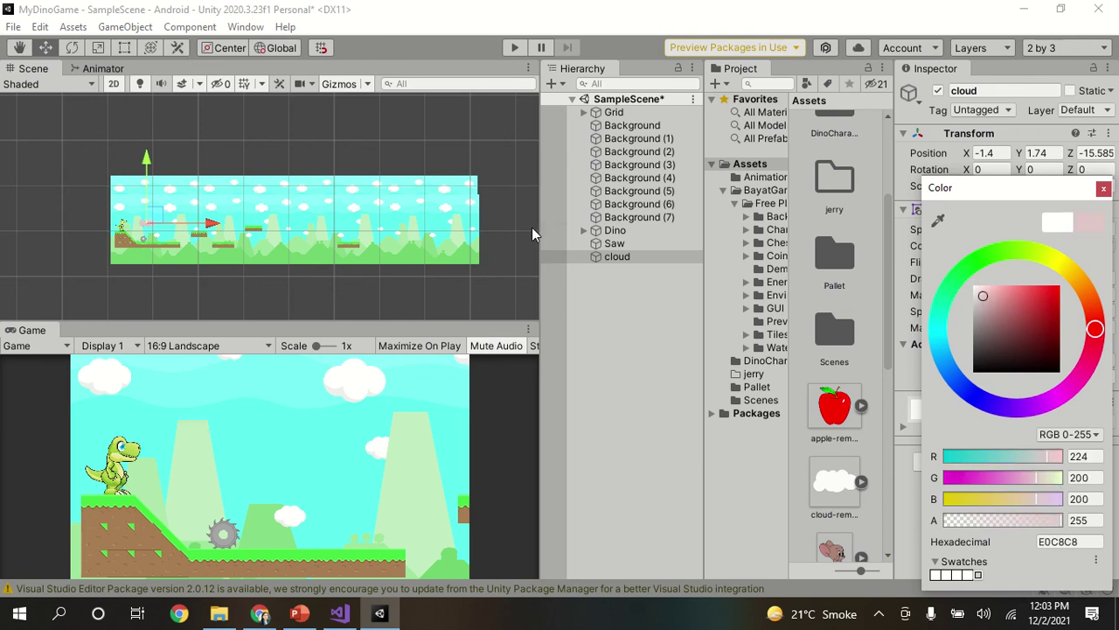
double_click(631, 258)
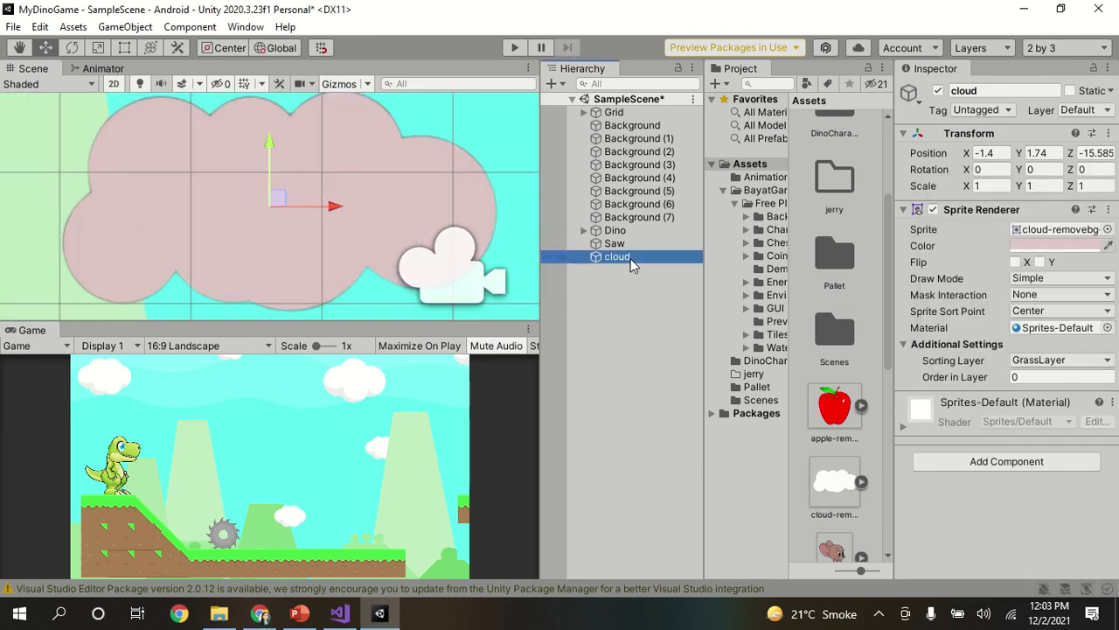
left_click(1074, 245)
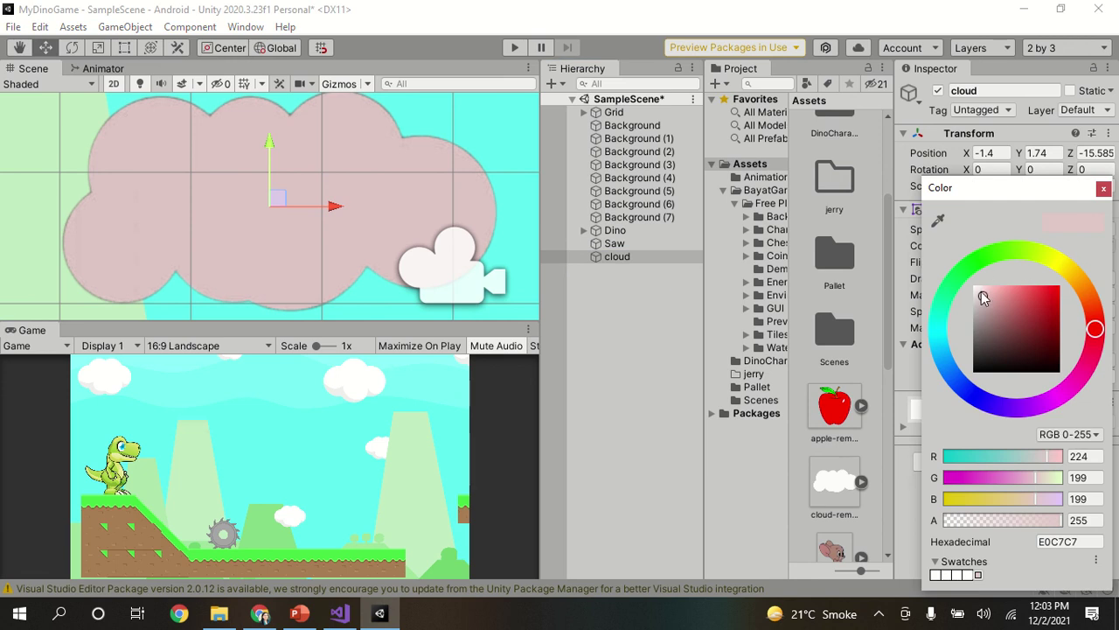
left_click_drag(981, 297, 981, 309)
left_click(615, 334)
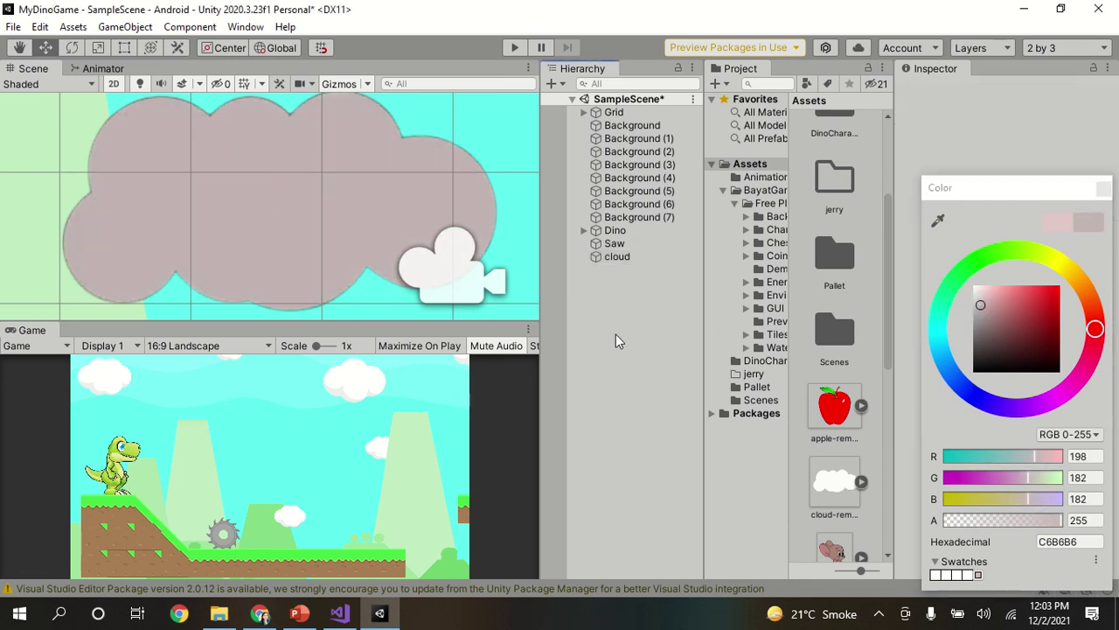
Darken the cloud's tint to a deep grey of about 827D7D
double_click(638, 255)
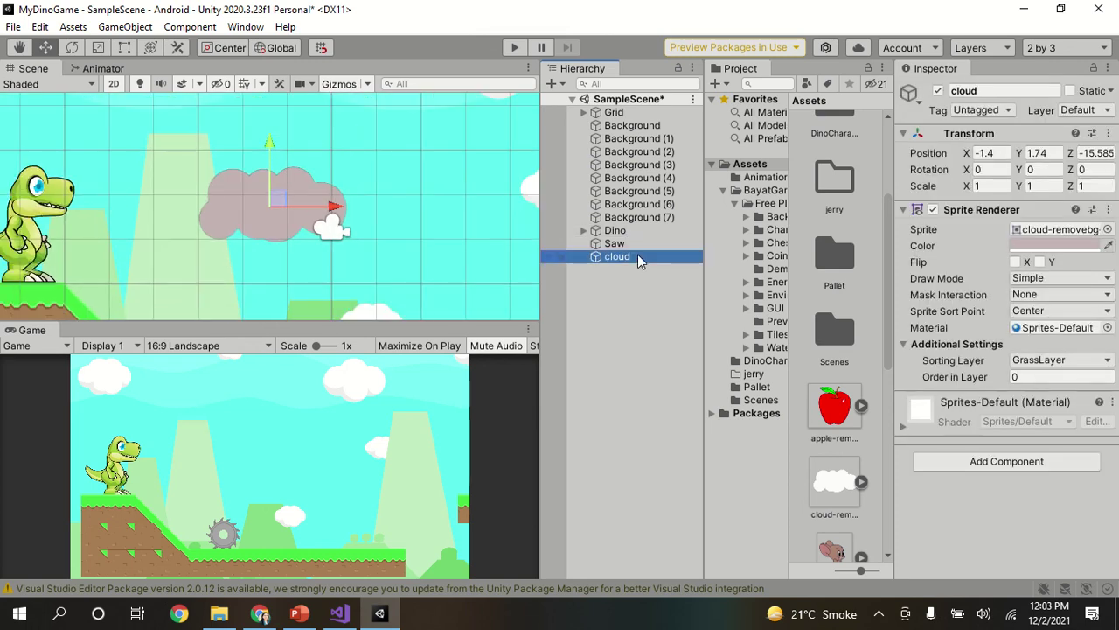
left_click(1060, 246)
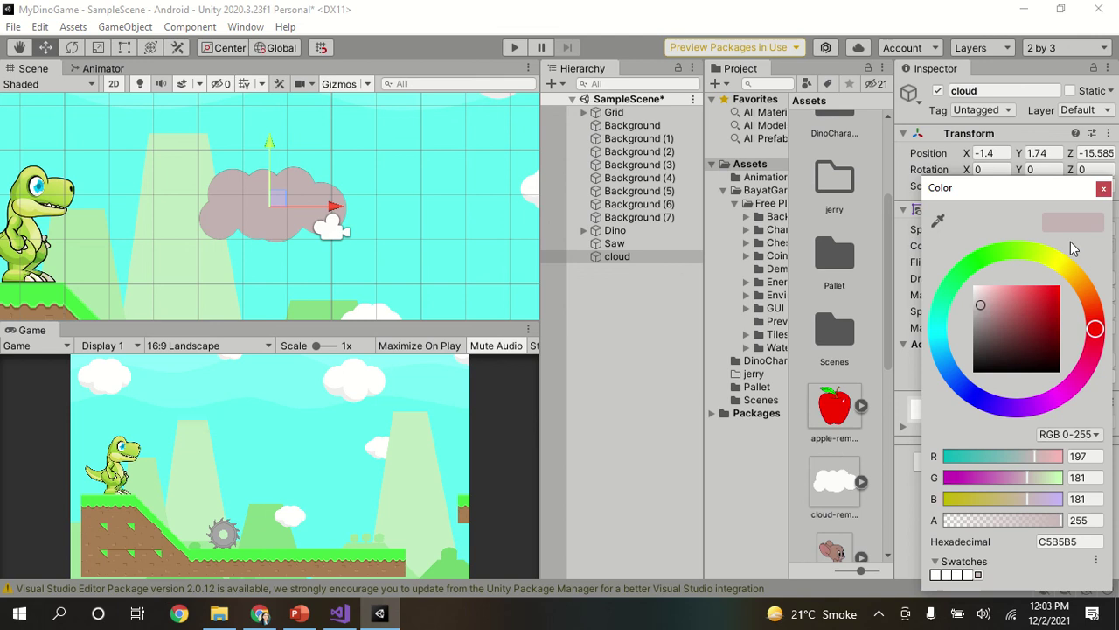
left_click_drag(980, 304, 979, 320)
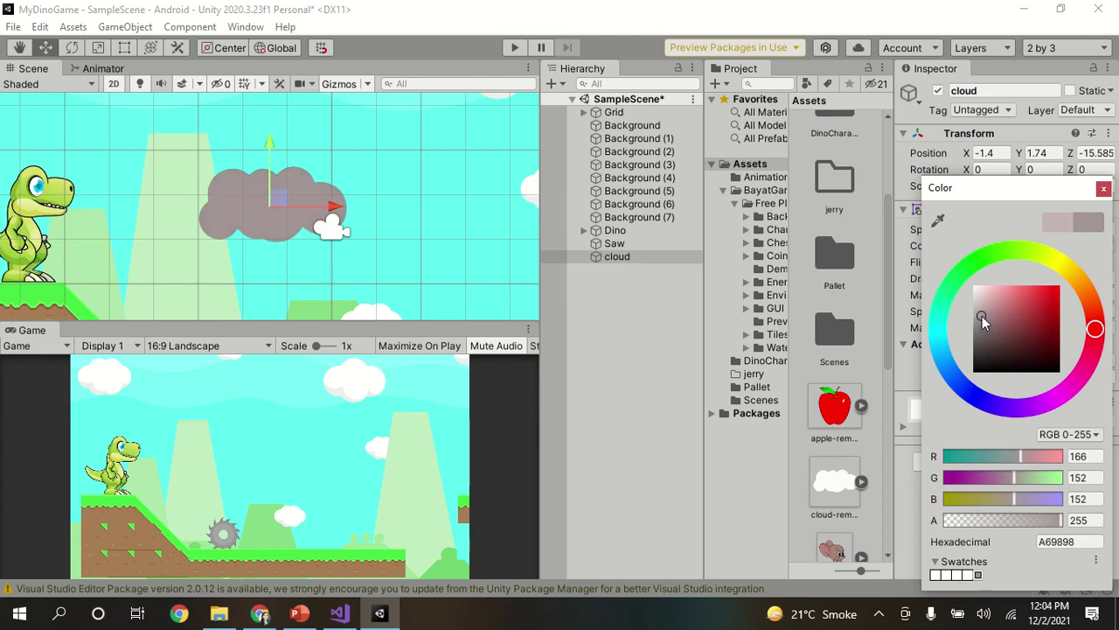
mouse_move(980, 320)
left_mouse_down()
mouse_move(1018, 318)
mouse_move(992, 312)
mouse_move(984, 324)
mouse_move(980, 307)
mouse_move(979, 329)
left_mouse_up()
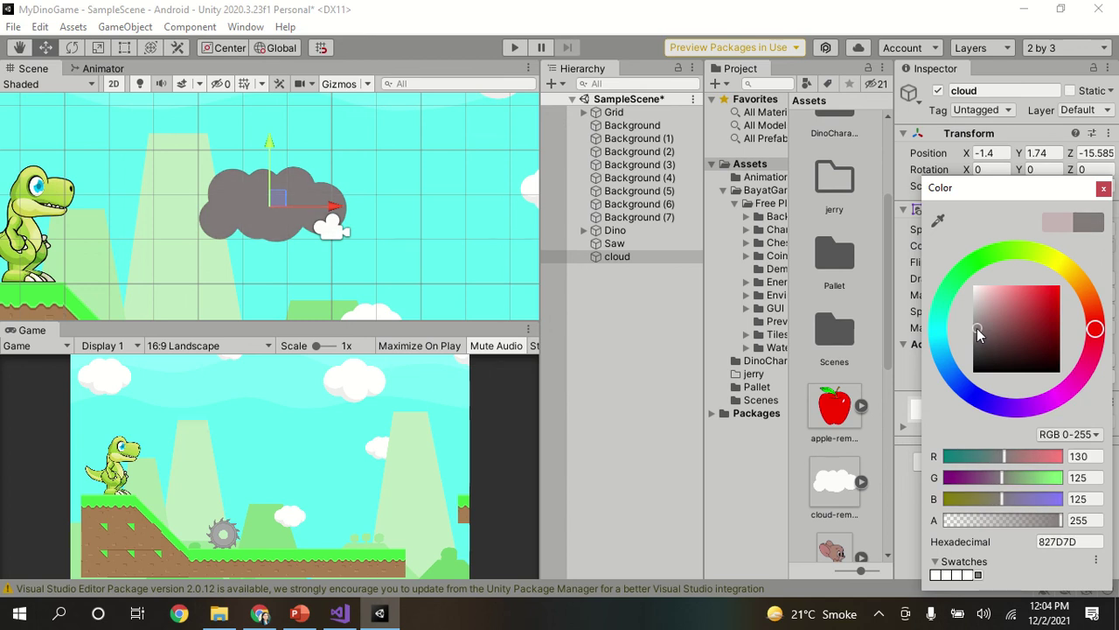
left_click(617, 258)
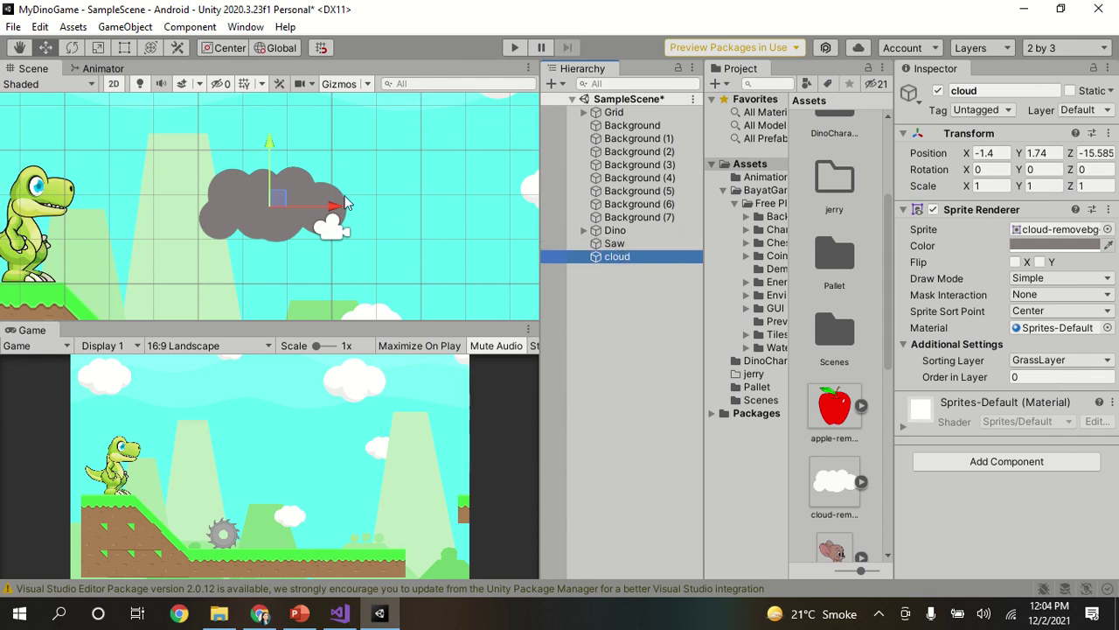
Zoom the Scene view out and nudge the cloud with the Move tool
scroll(348, 219, "down", 2)
scroll(348, 219, "down", 2)
scroll(348, 222, "down", 2)
scroll(348, 221, "down", 1)
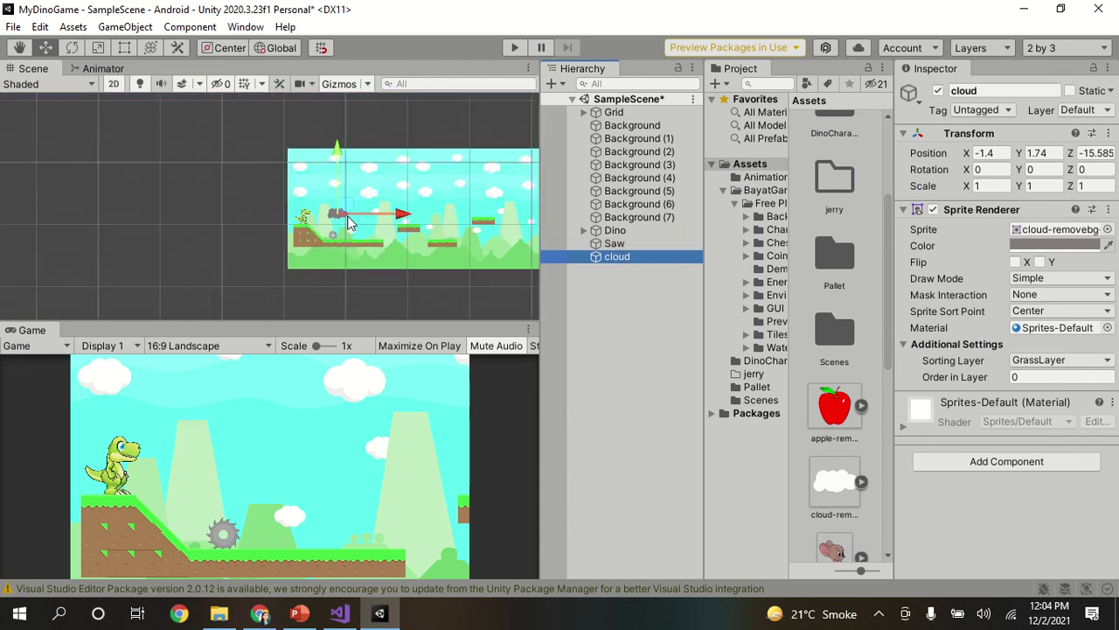
scroll(348, 221, "down", 1)
scroll(348, 221, "down", 1)
scroll(348, 221, "down", 1)
scroll(348, 222, "down", 1)
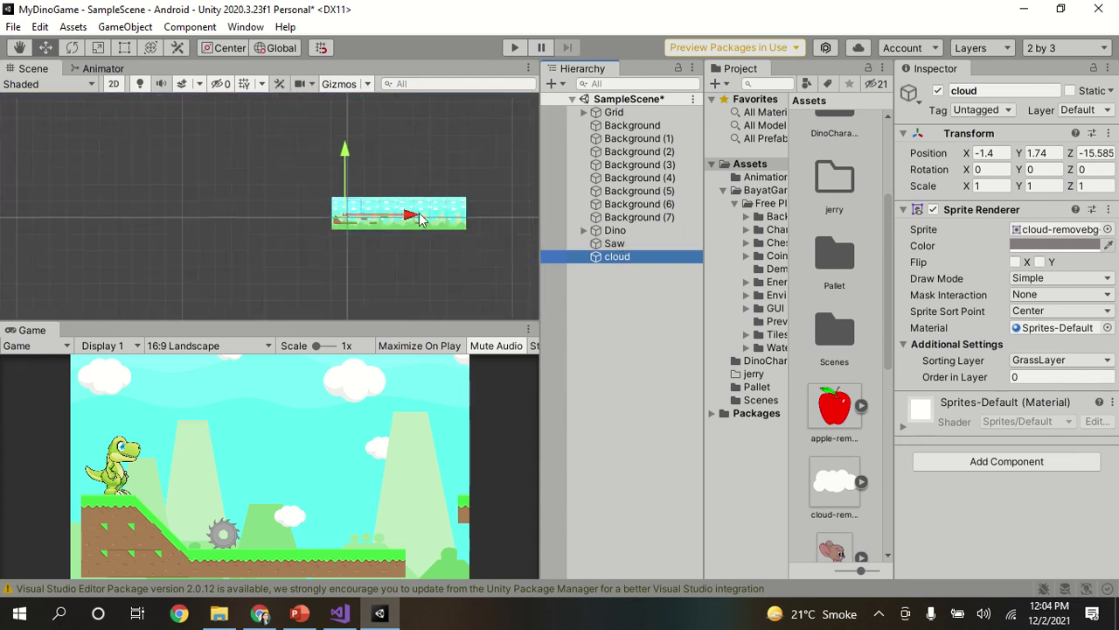
mouse_move(406, 215)
left_mouse_down()
mouse_move(536, 220)
mouse_move(404, 210)
left_mouse_up()
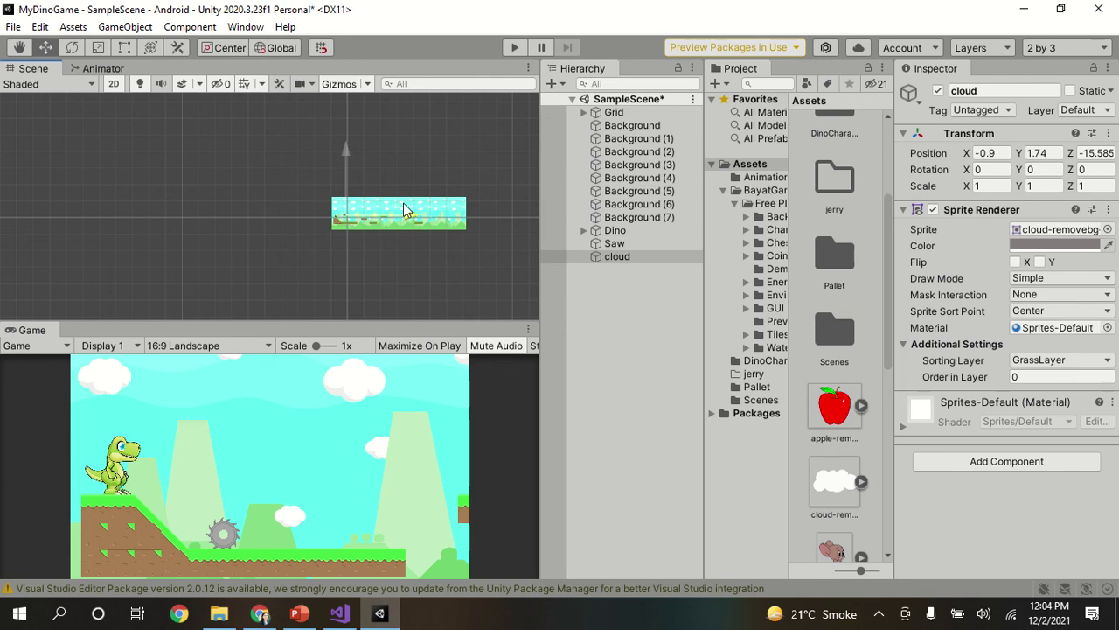
Place the cloud above the dino at X -3.5, Y 2.11, and make Main Camera top-level
double_click(624, 255)
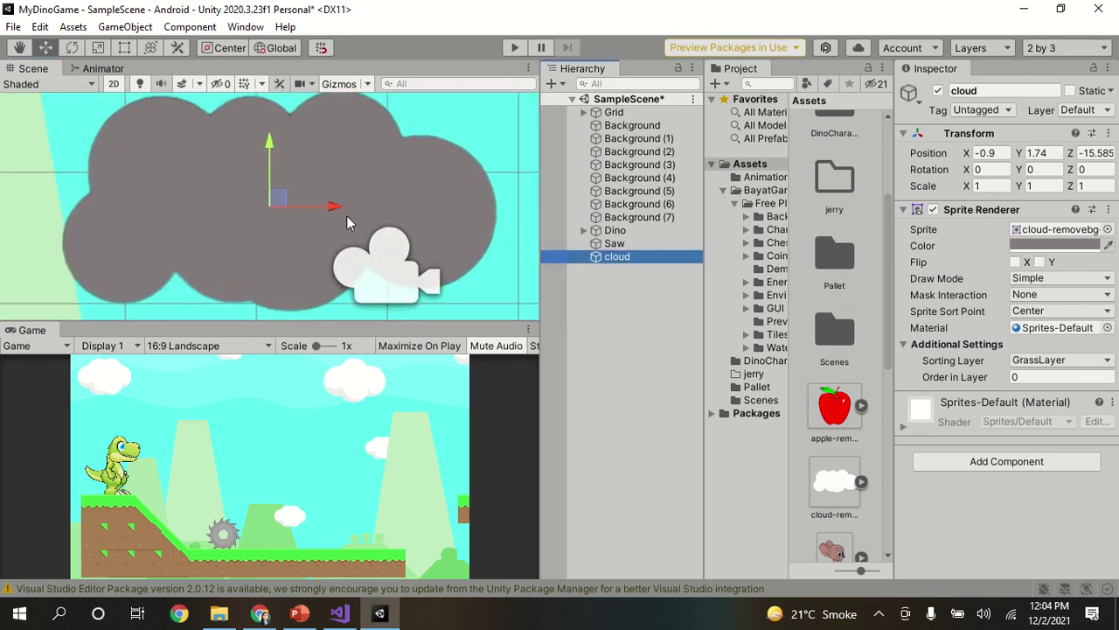
scroll(345, 214, "down", 3)
scroll(342, 208, "down", 4)
scroll(340, 208, "down", 3)
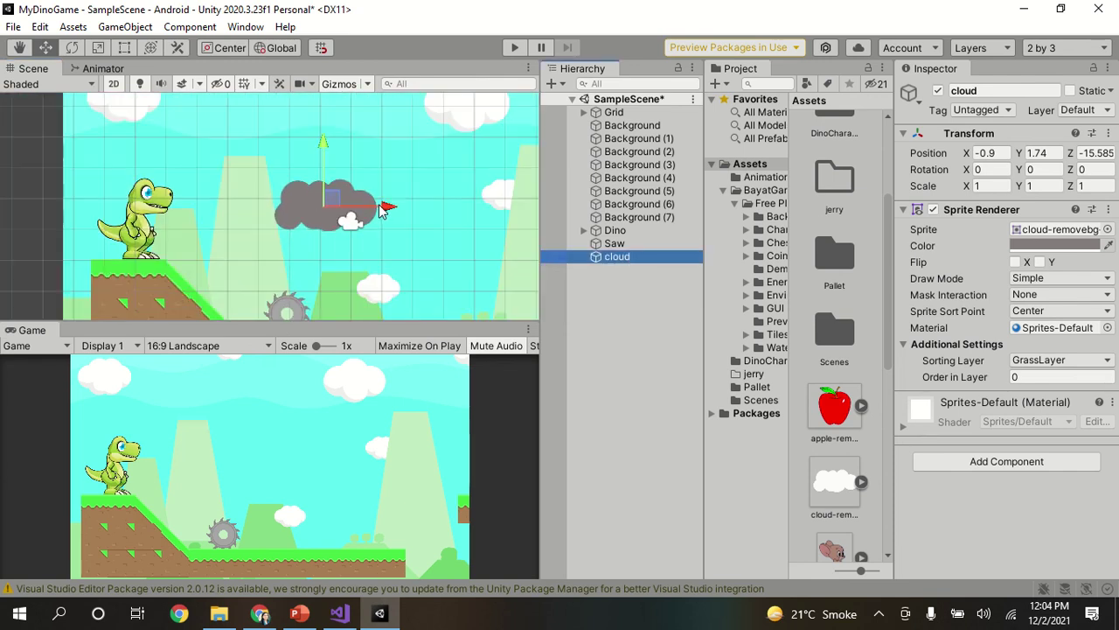
mouse_move(340, 207)
left_mouse_down()
mouse_move(240, 166)
mouse_move(242, 138)
left_mouse_up()
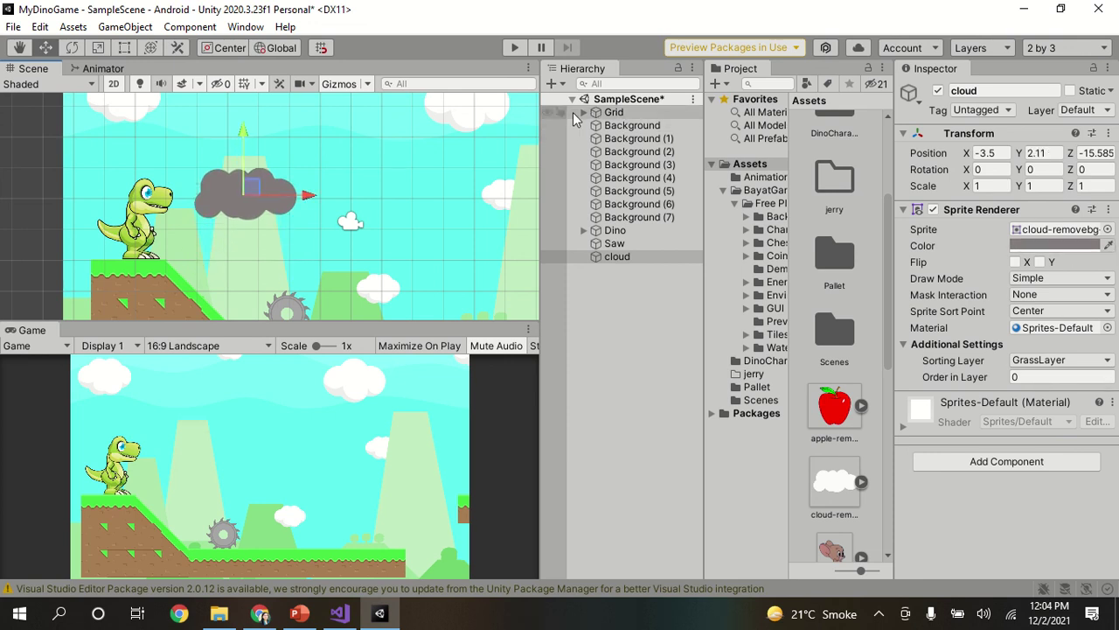
left_click(583, 230)
left_click_drag(643, 243, 630, 114)
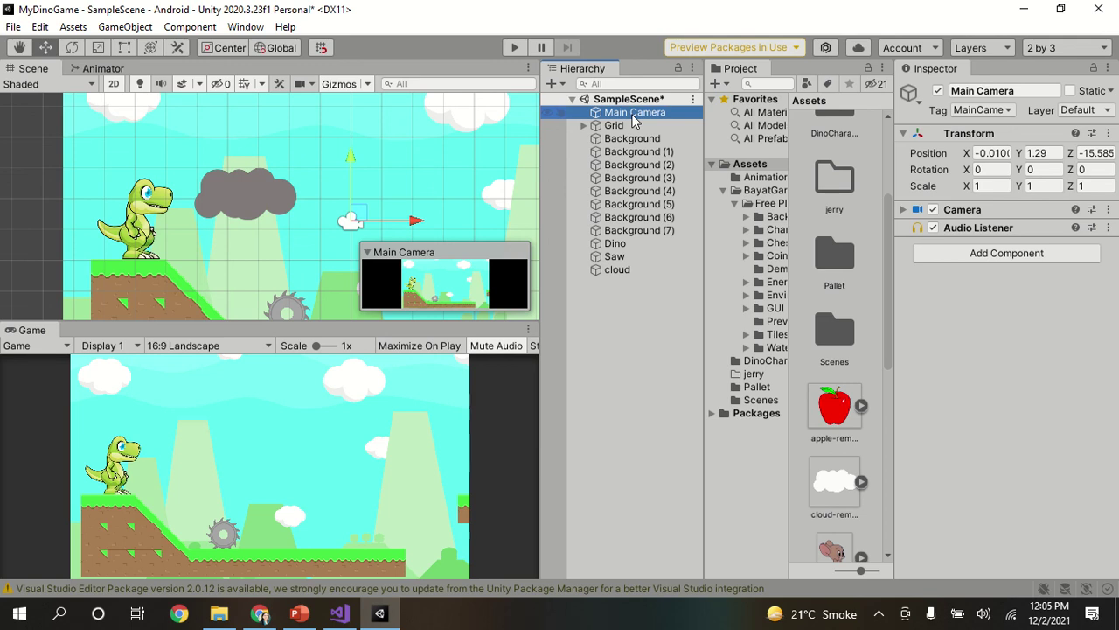
Align Main Camera with the Scene view and move it back under Dino
right_click(634, 117)
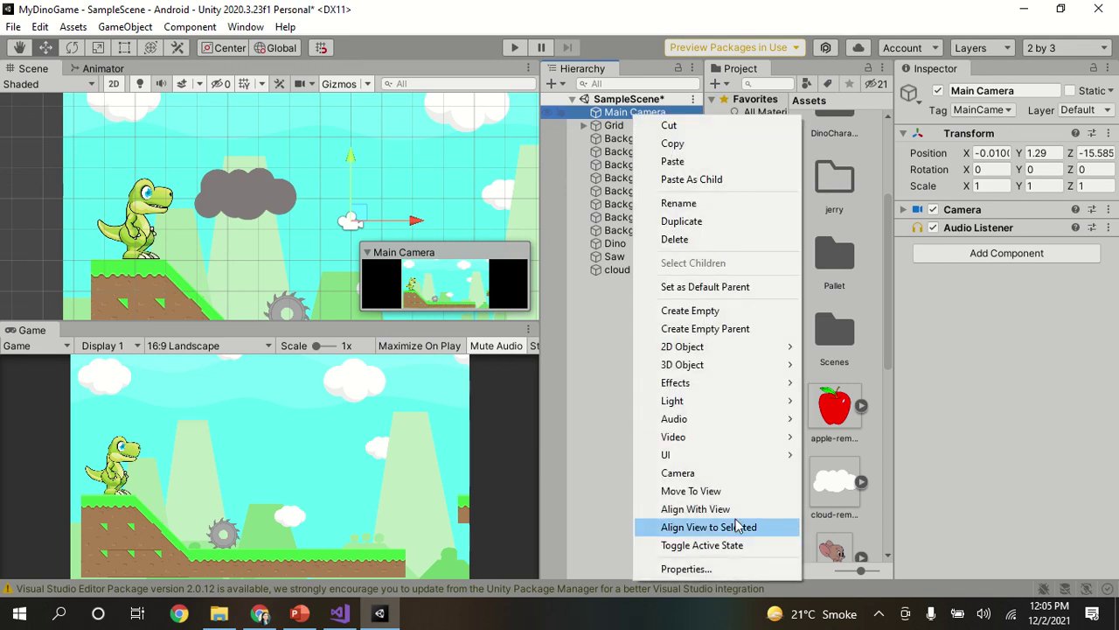
left_click(724, 510)
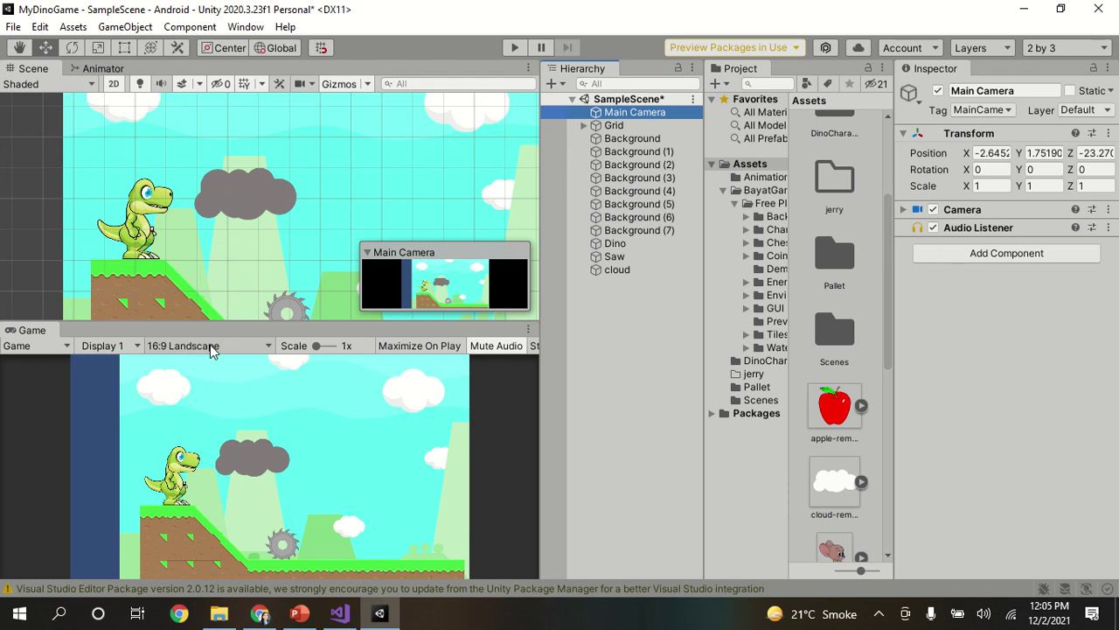
left_click_drag(634, 112, 617, 243)
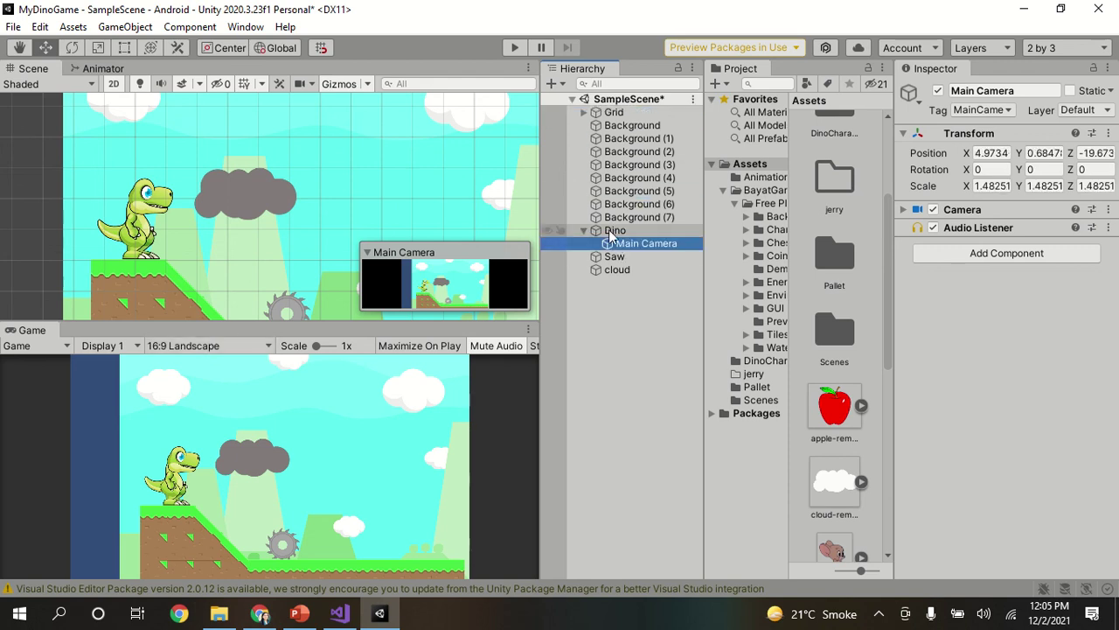
Frame the Background sprites and shift Main Camera right to X 8.4
double_click(648, 140)
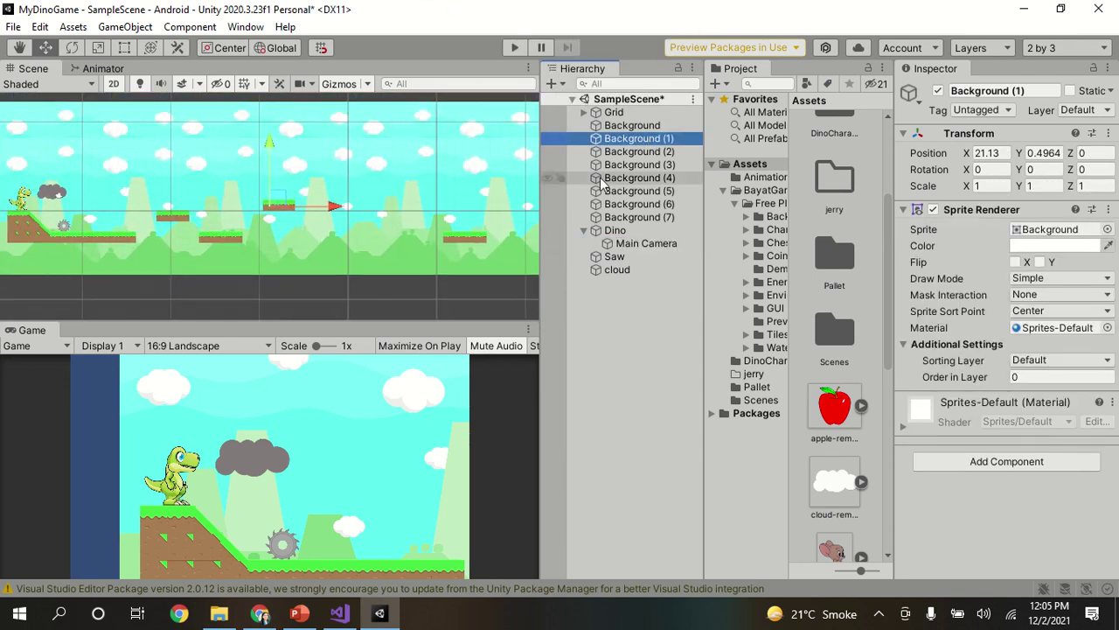
double_click(631, 125)
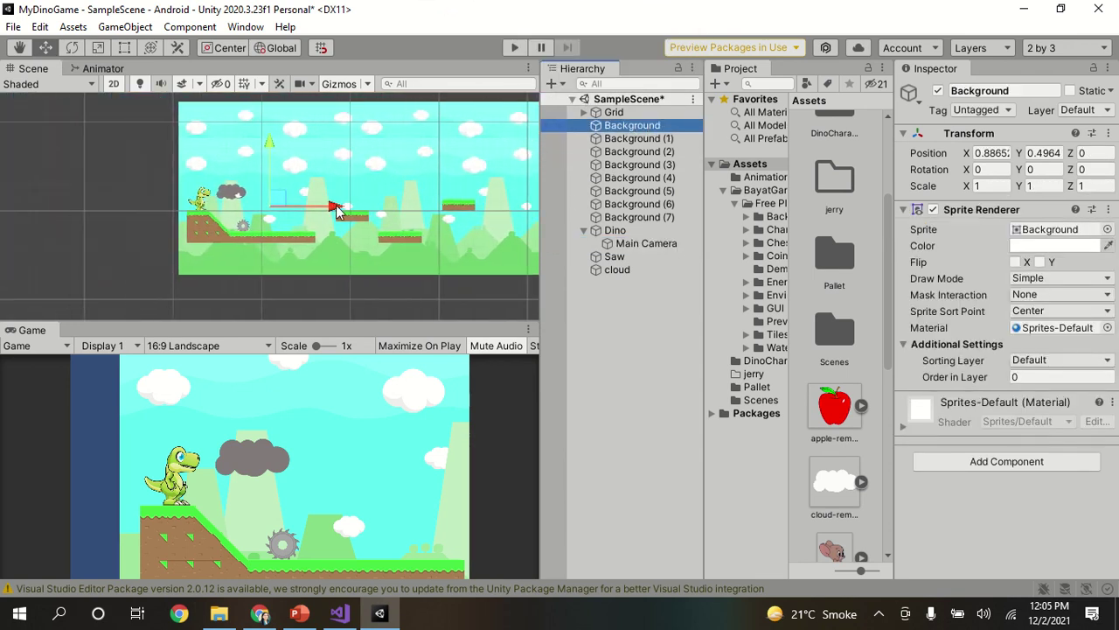
mouse_move(338, 208)
left_mouse_down()
mouse_move(318, 206)
mouse_move(338, 203)
left_mouse_up()
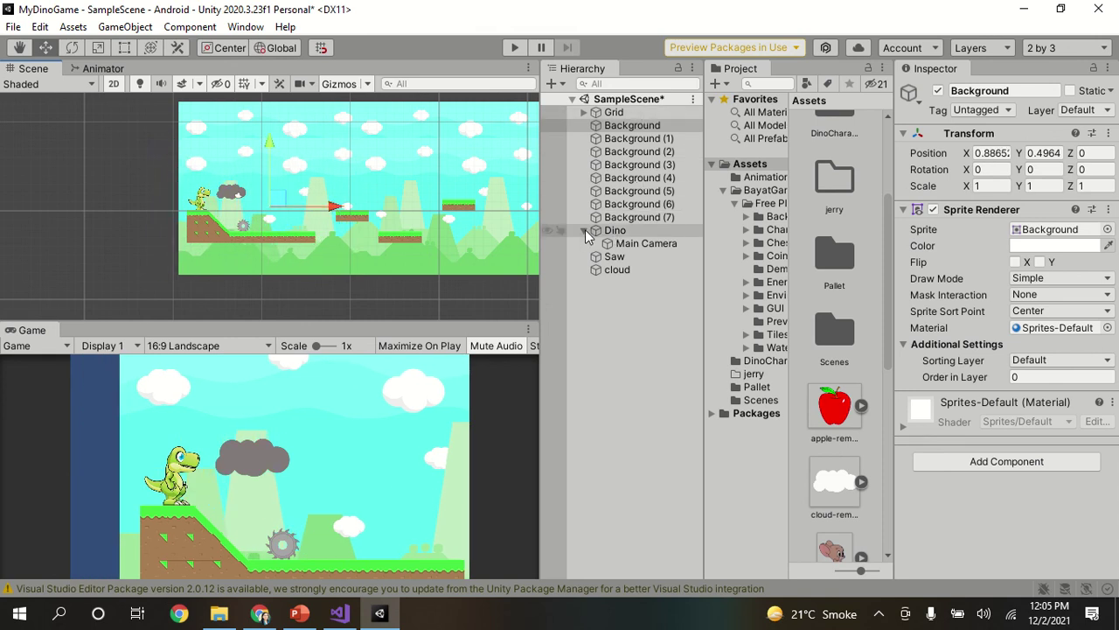
left_click(630, 242)
left_click_drag(304, 203, 327, 203)
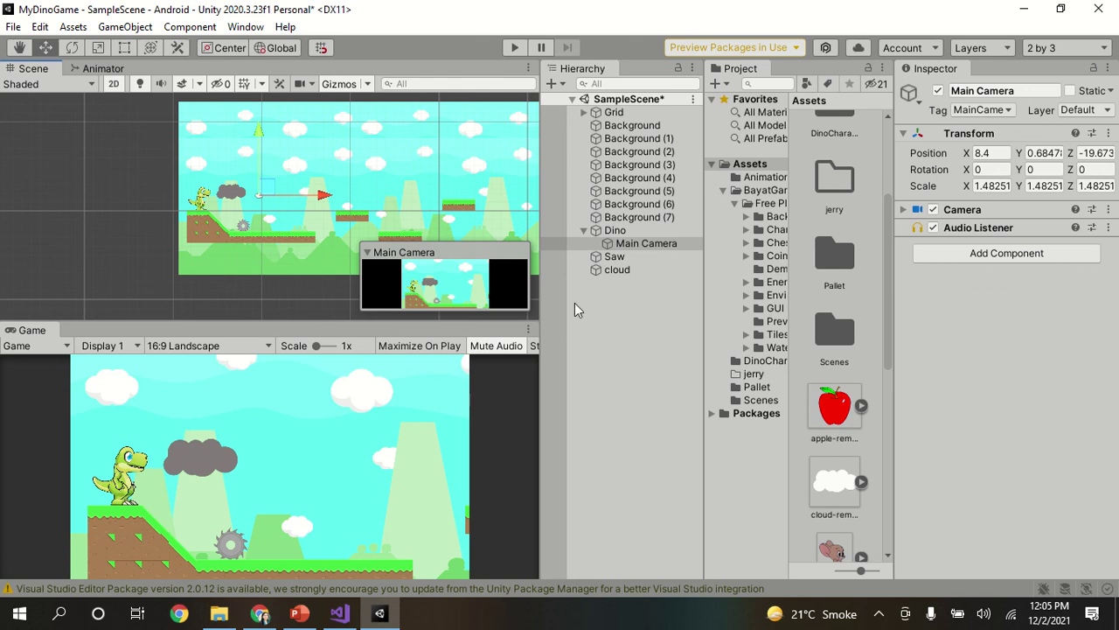
left_click(610, 308)
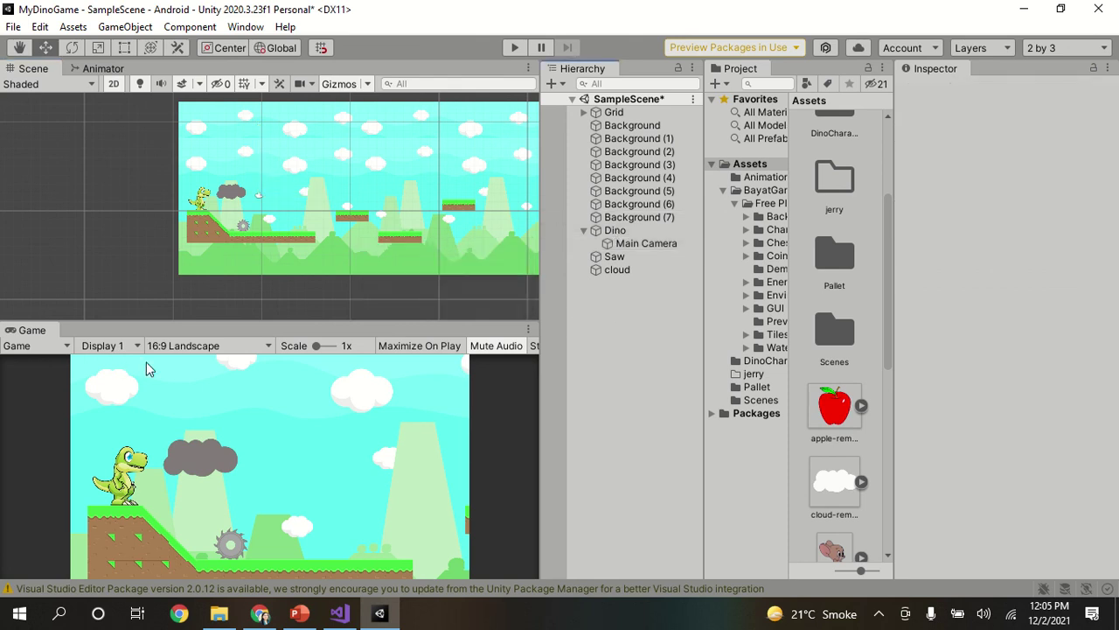
Select the cloud and slide it left to X -11.14, off the camera's left edge
left_click(661, 269)
left_click_drag(298, 194, 220, 194)
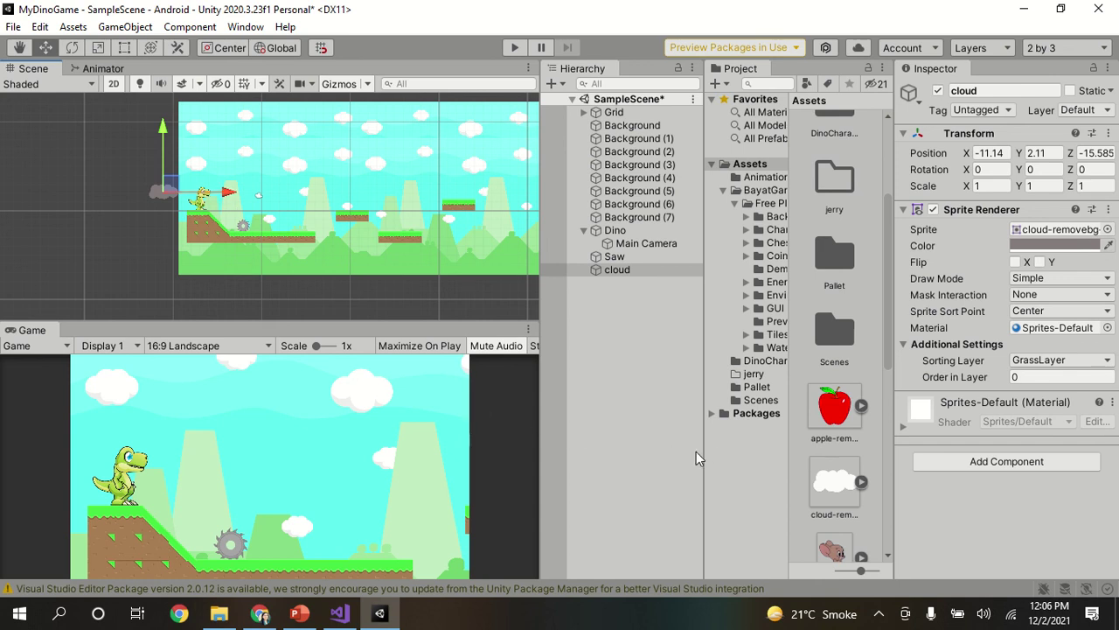
Create a new cloudMovement script on the cloud and locate its script asset
left_click(1008, 462)
type("sp")
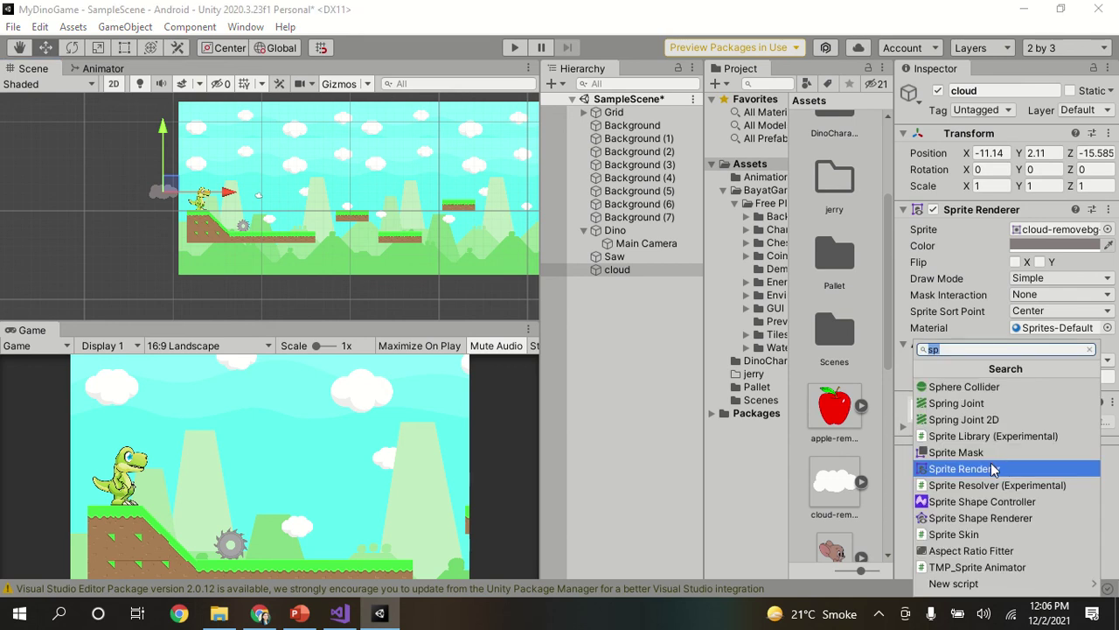
type("cloudM")
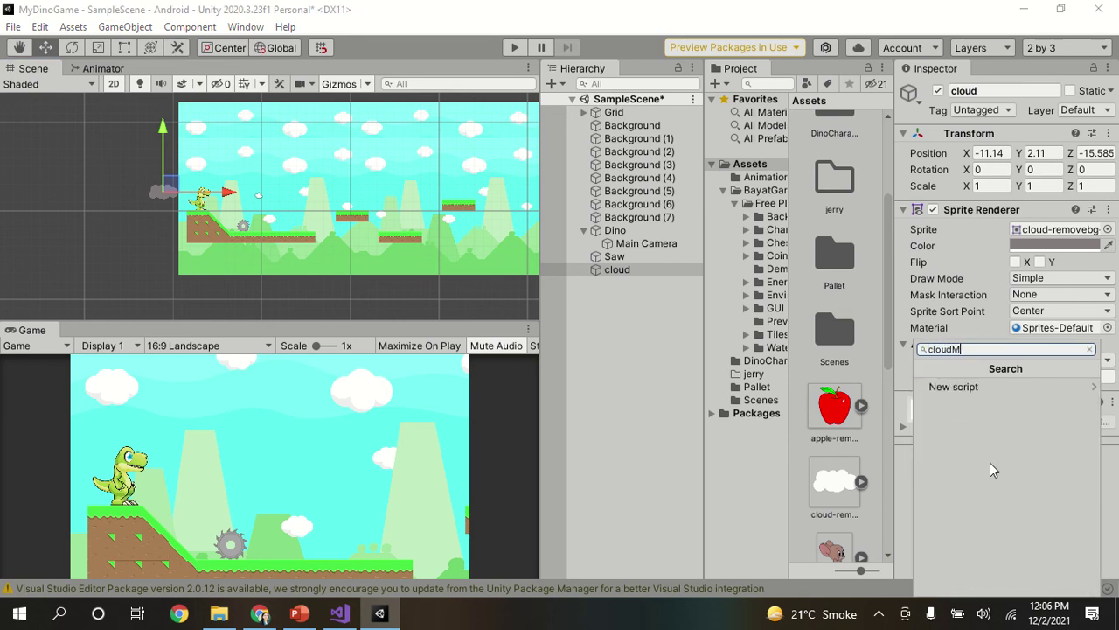
type("ovement")
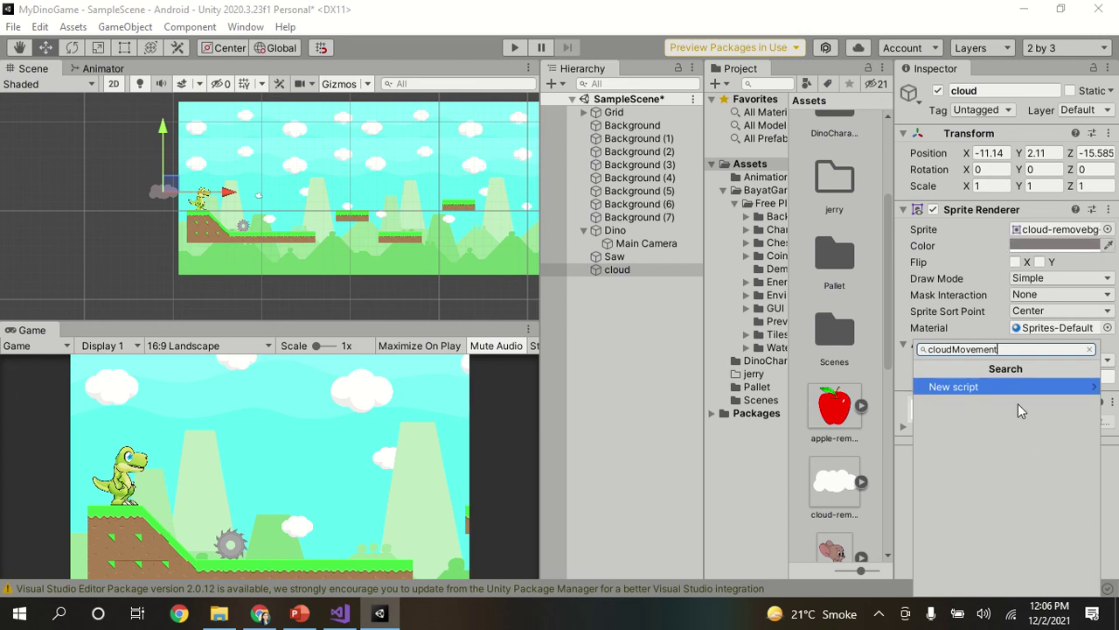
key("Return")
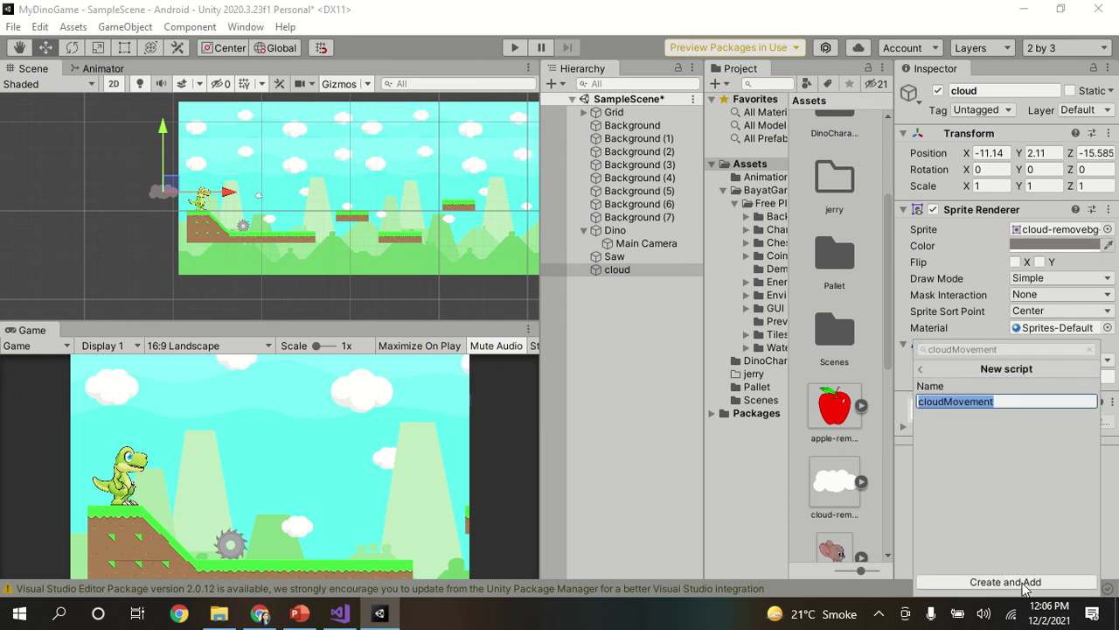
left_click(1021, 581)
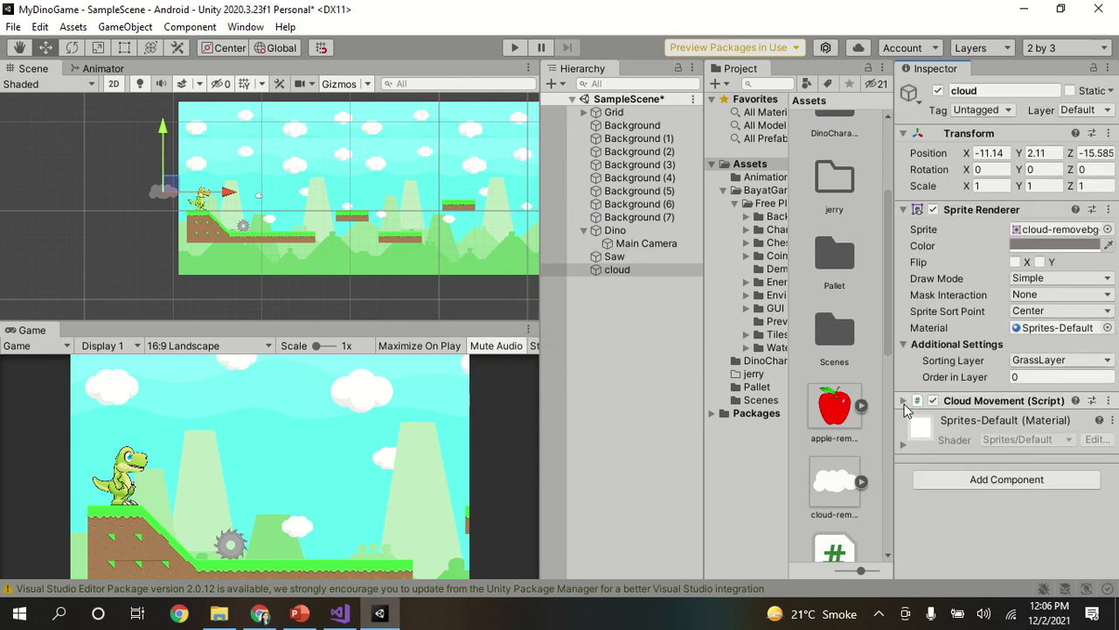
left_click(904, 402)
left_click(1068, 421)
Open cloudMovement in Visual Studio and select the saw's fields, Start and Update code in sawMovement
double_click(1068, 421)
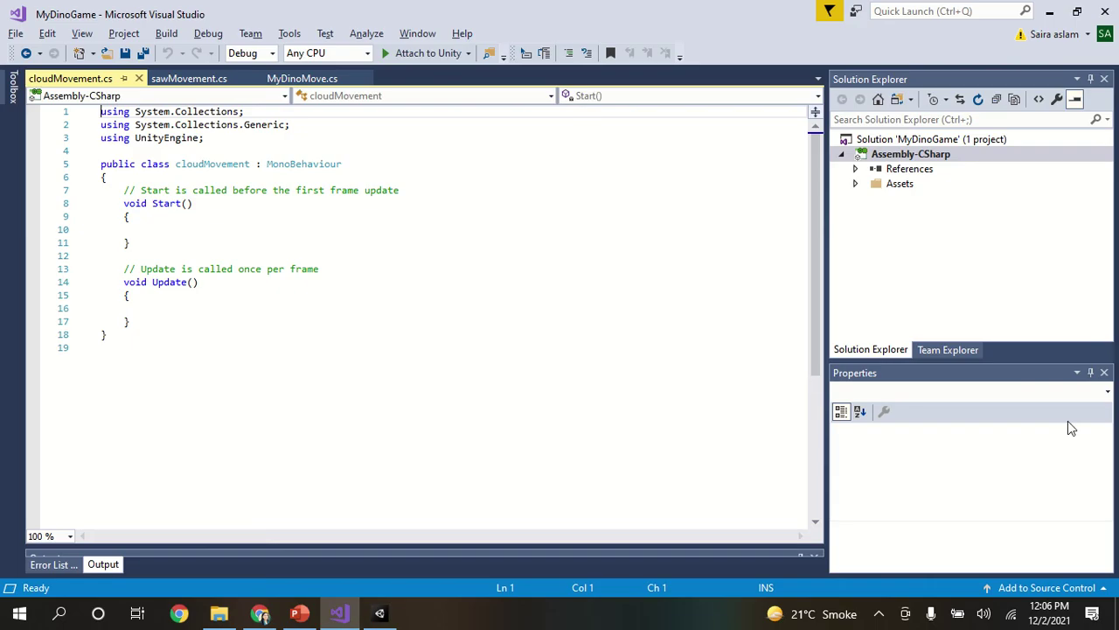
left_click(167, 80)
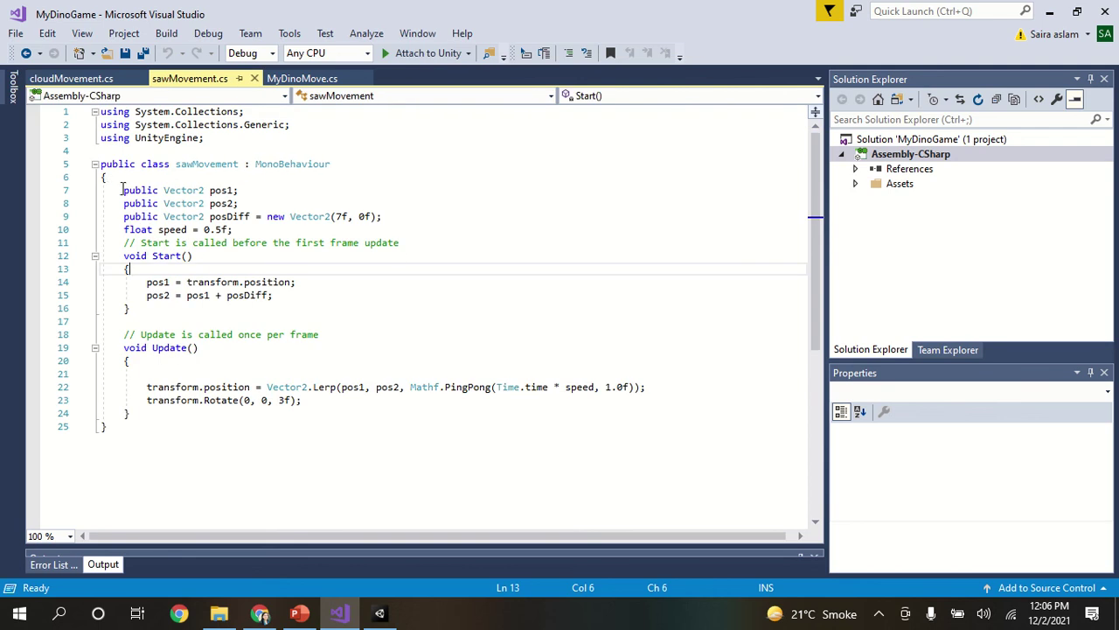
left_click_drag(123, 190, 414, 408)
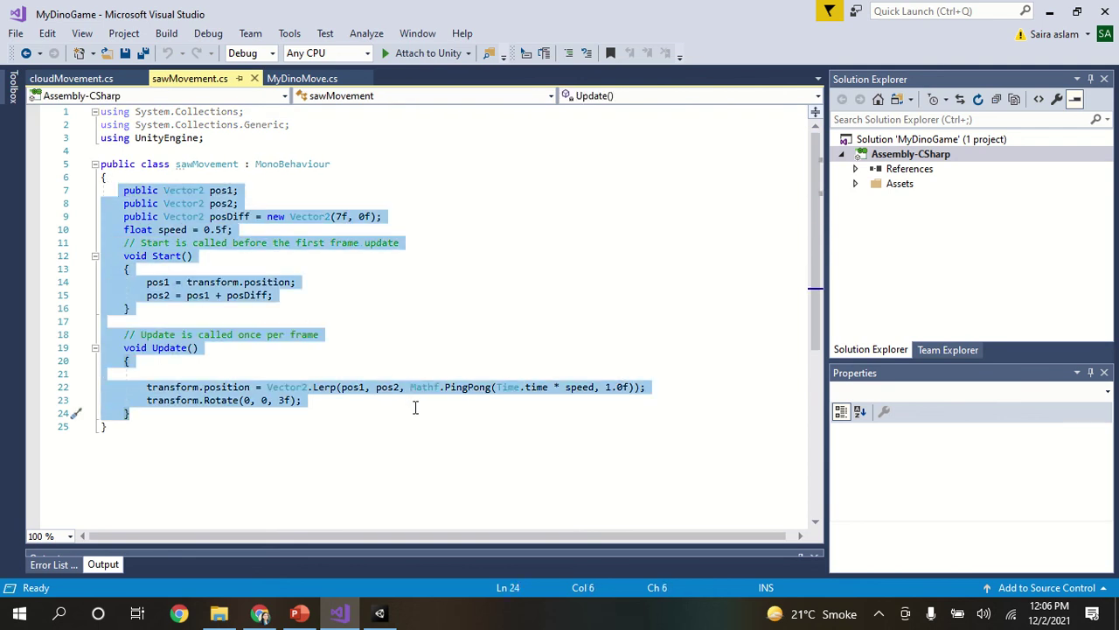
Replace cloudMovement's empty Start and Update with the saw code, deleting the transform.Rotate line
left_click(72, 80)
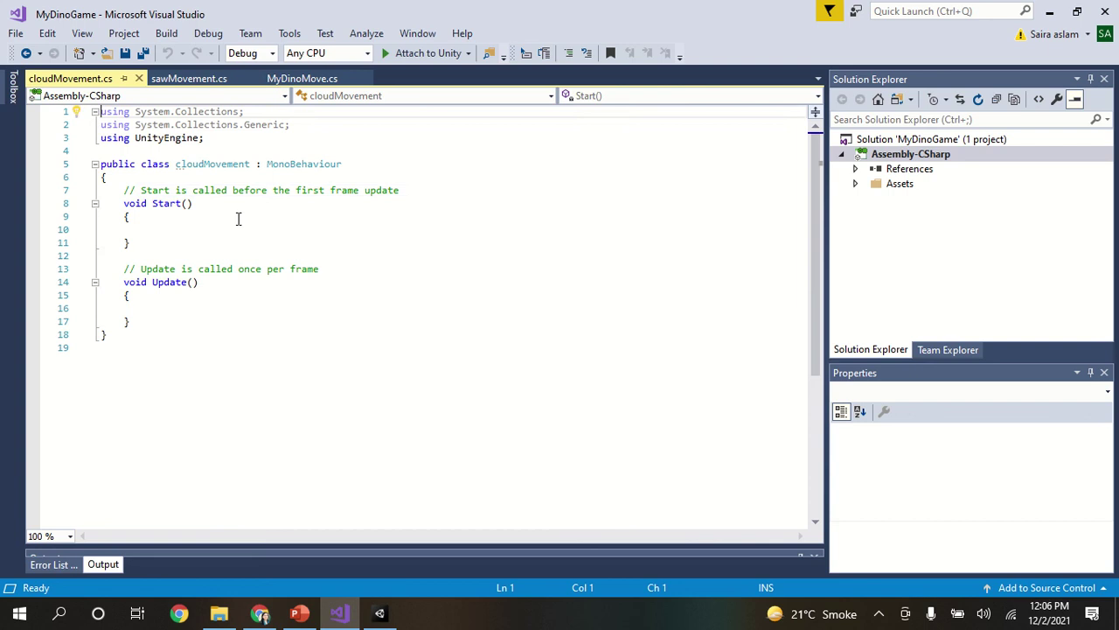
mouse_move(120, 190)
left_mouse_down()
mouse_move(209, 329)
mouse_move(215, 320)
left_mouse_up()
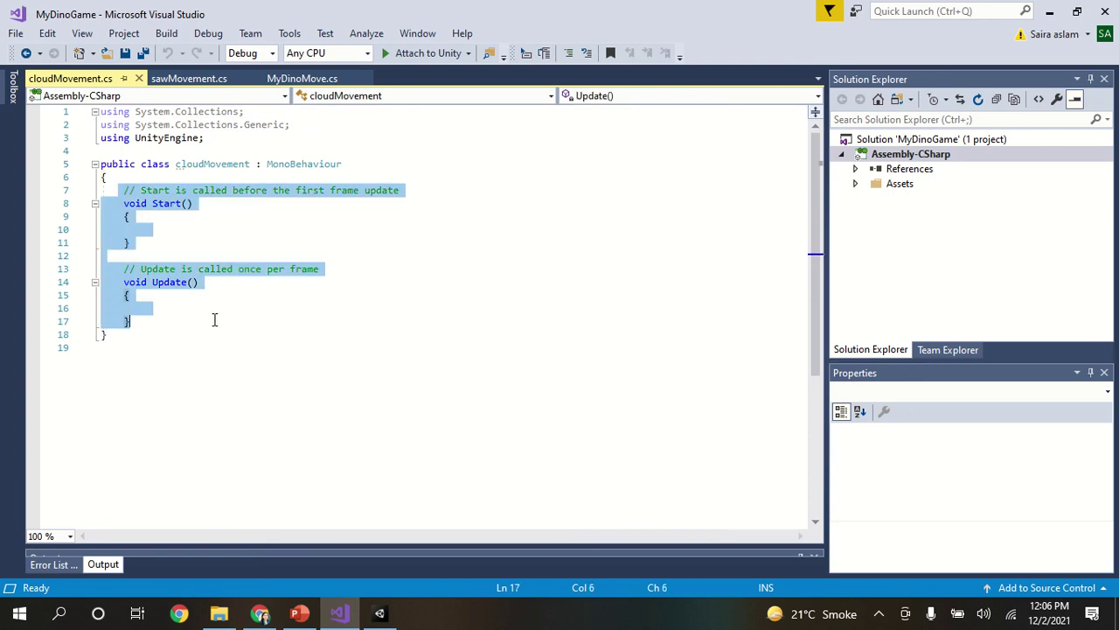
type("public Vector2 pos1;     public Vector2 pos2;     public Vector2 posDiff = new Vector2(7f, 0f);     float speed = 0.5f;     // Start is called before the first frame update     void Start()     {         pos1 = transform.position;         pos2 = pos1 + posDiff;     }      // Update is called once per frame     void Update()     {          transform.position = Vector2.Lerp(pos1, pos2, Mathf.PingPong(Time.time * speed, 1.0f));         transform.Rotate(0, 0, 3f);     }")
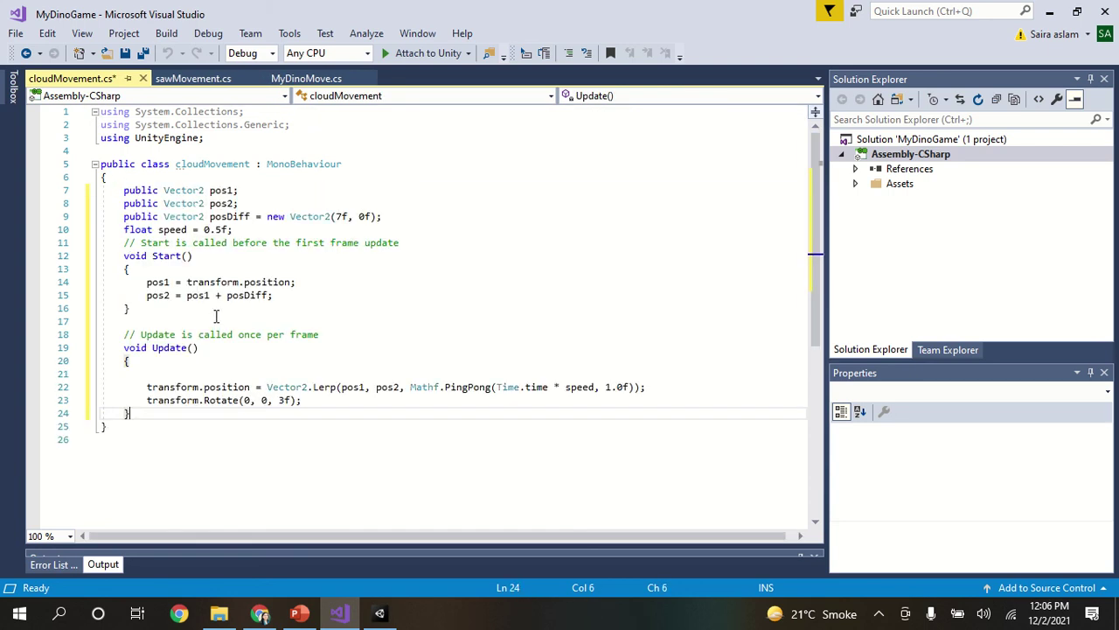
left_click_drag(147, 400, 318, 402)
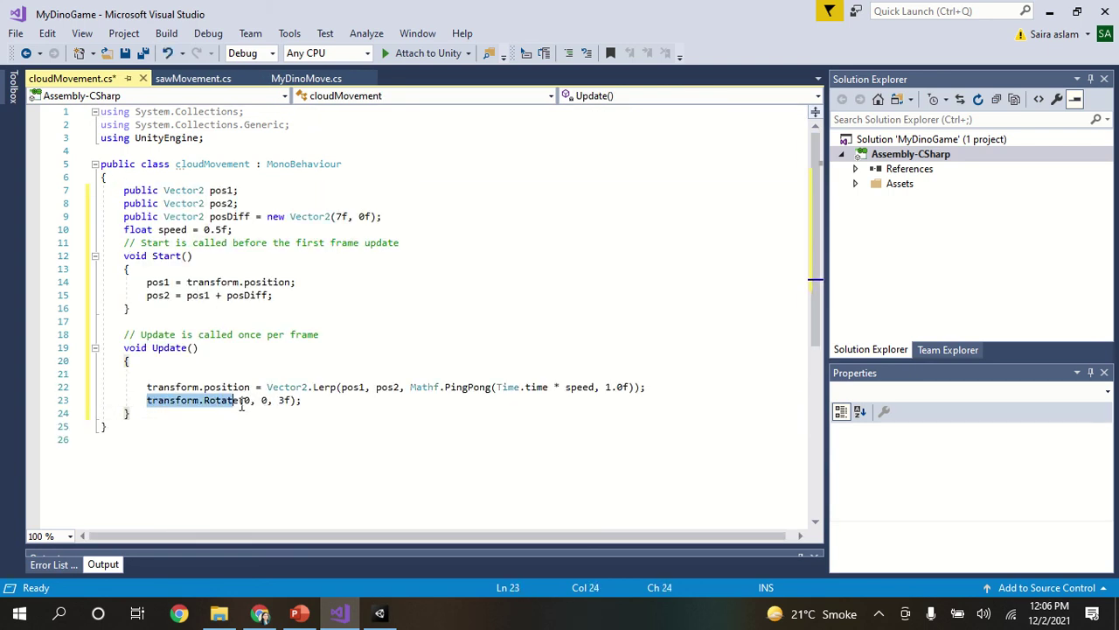
key("Delete")
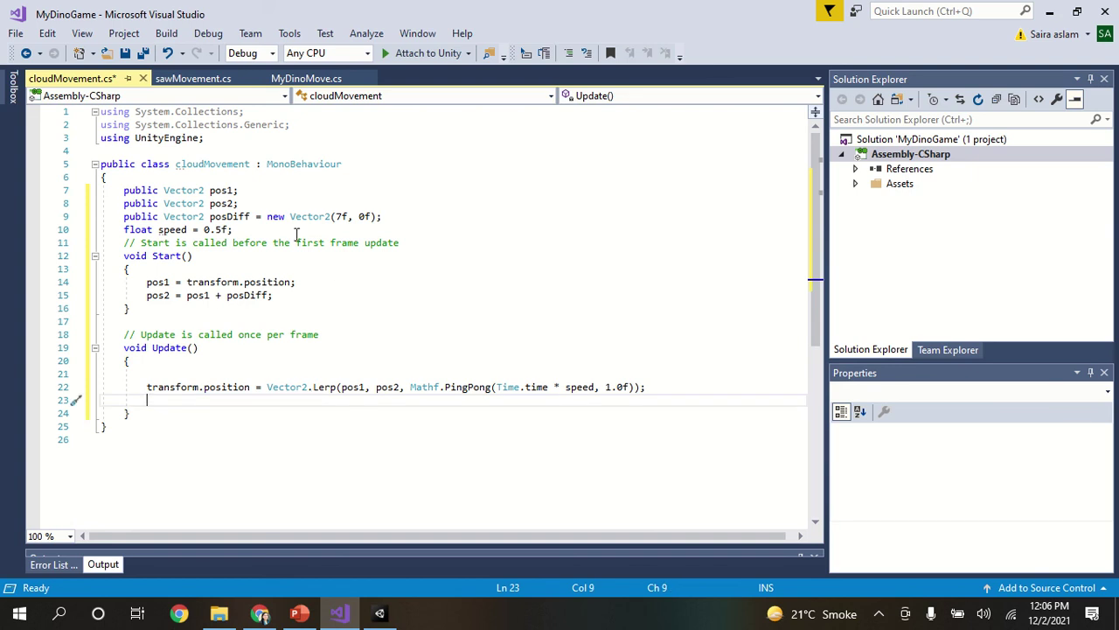
left_click(342, 216)
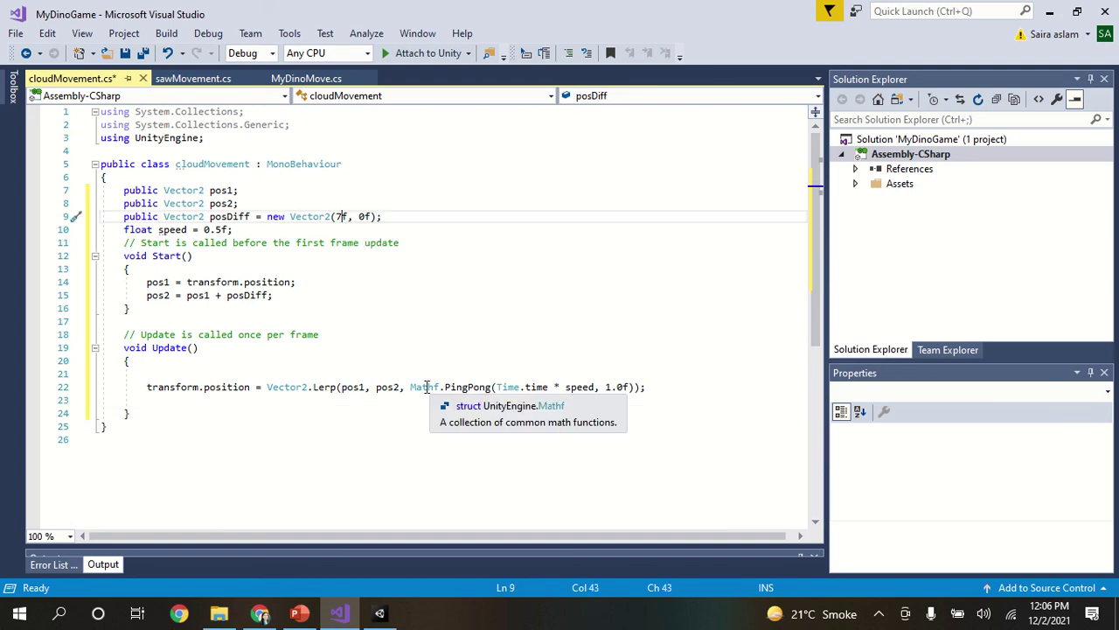
Try cloud Position X values -11, 8.08 and 80, framing the cloud in the scene
left_click(378, 614)
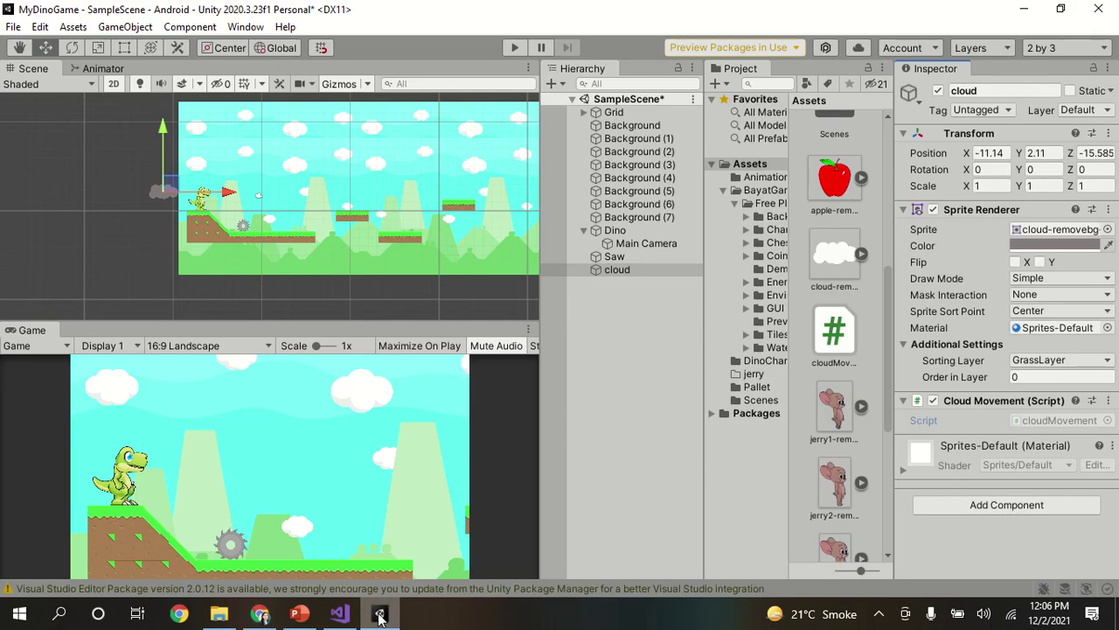
left_click(1010, 153)
type("-11")
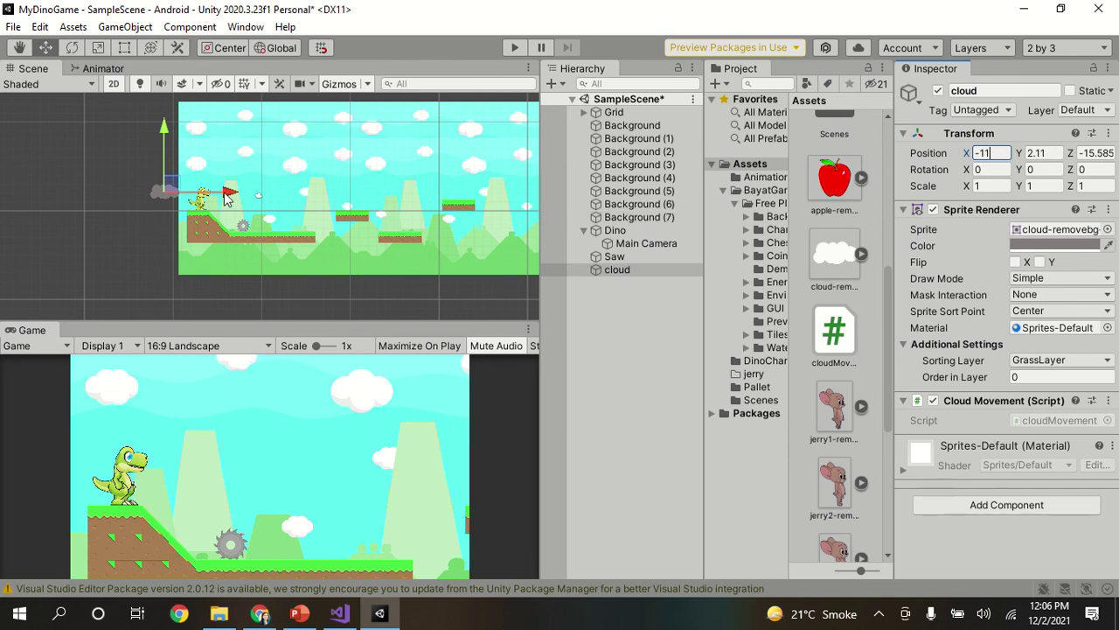
left_click_drag(230, 192, 398, 193)
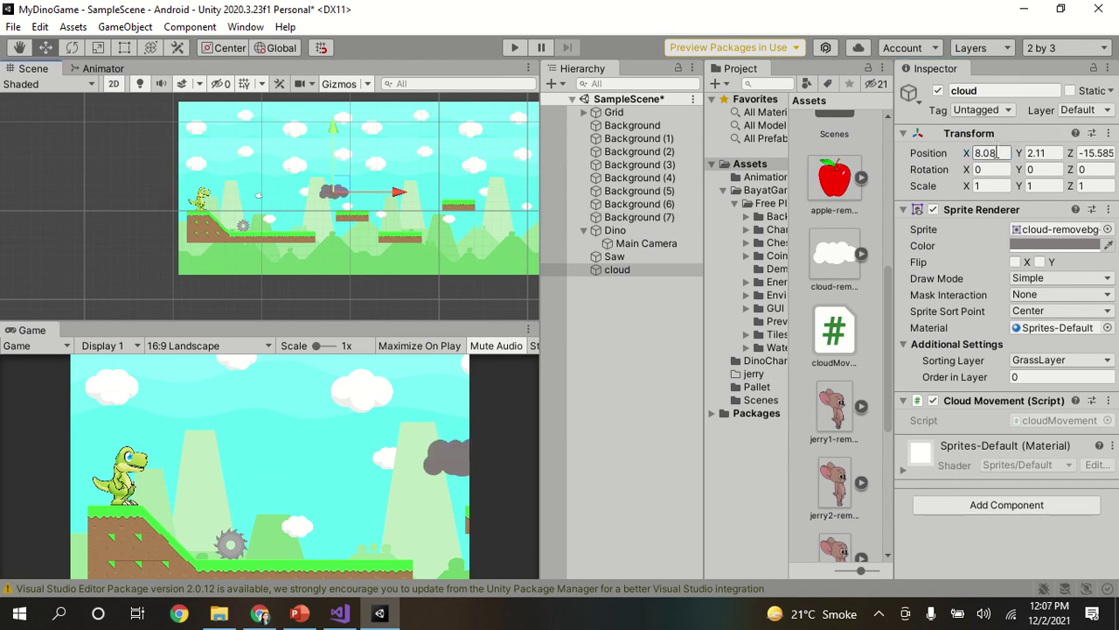
left_click(992, 154)
type("8")
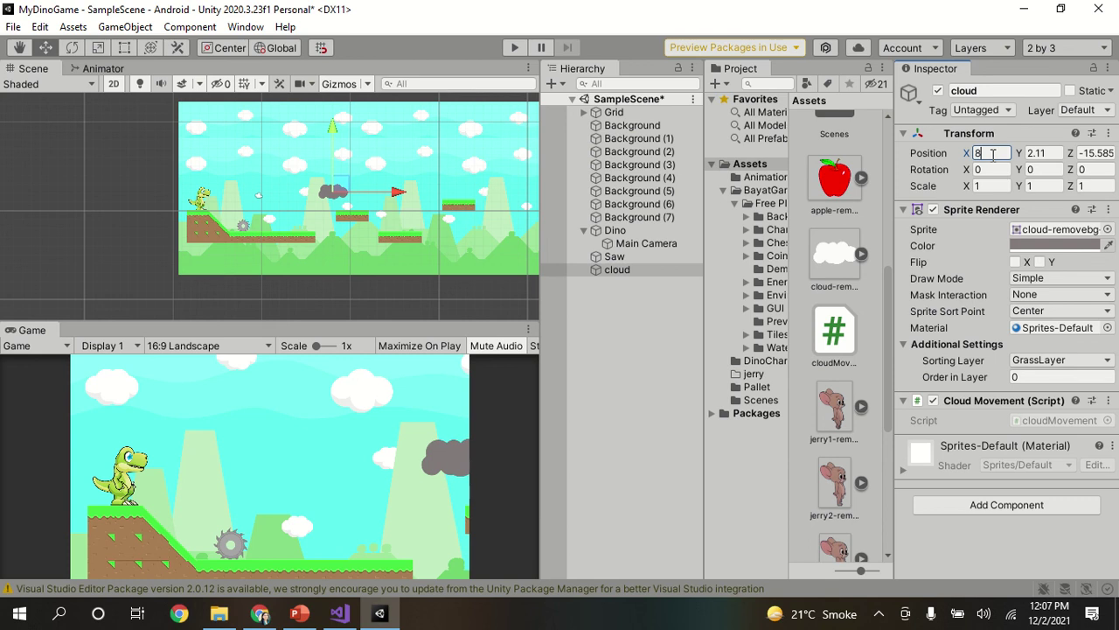
type("0")
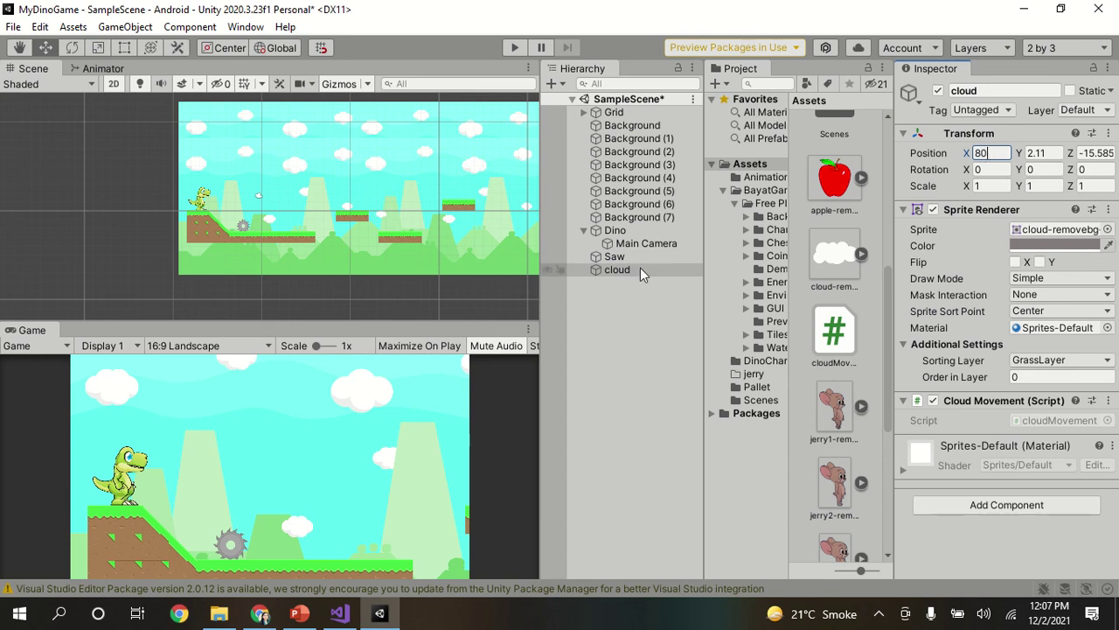
double_click(638, 269)
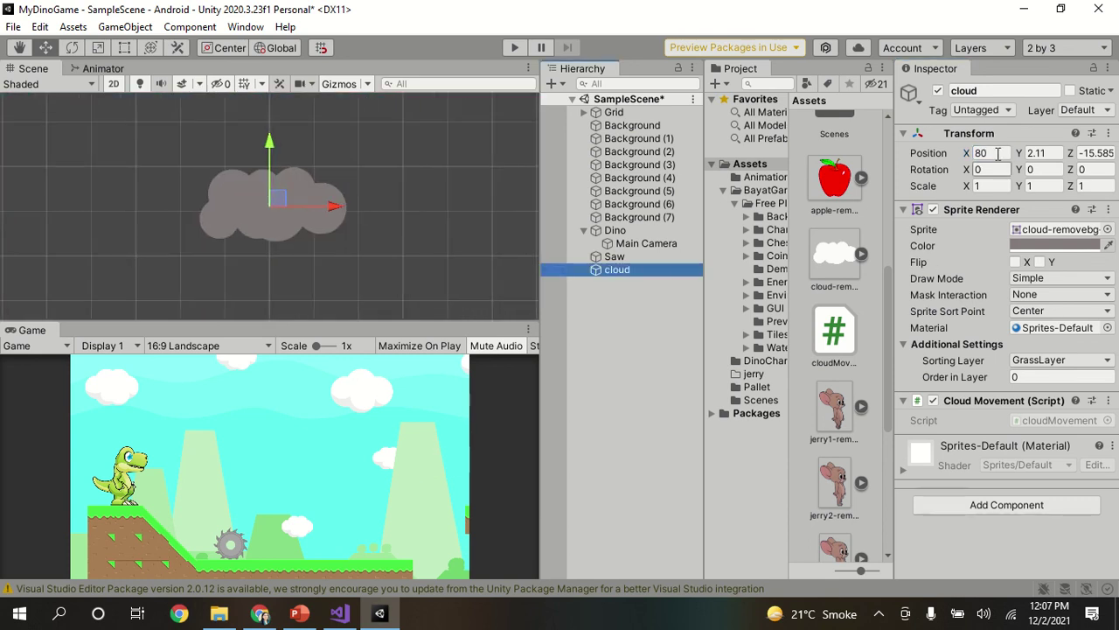
Test cloud X positions 70, 72 and 75 to find the level's right end
left_click(995, 153)
type("70")
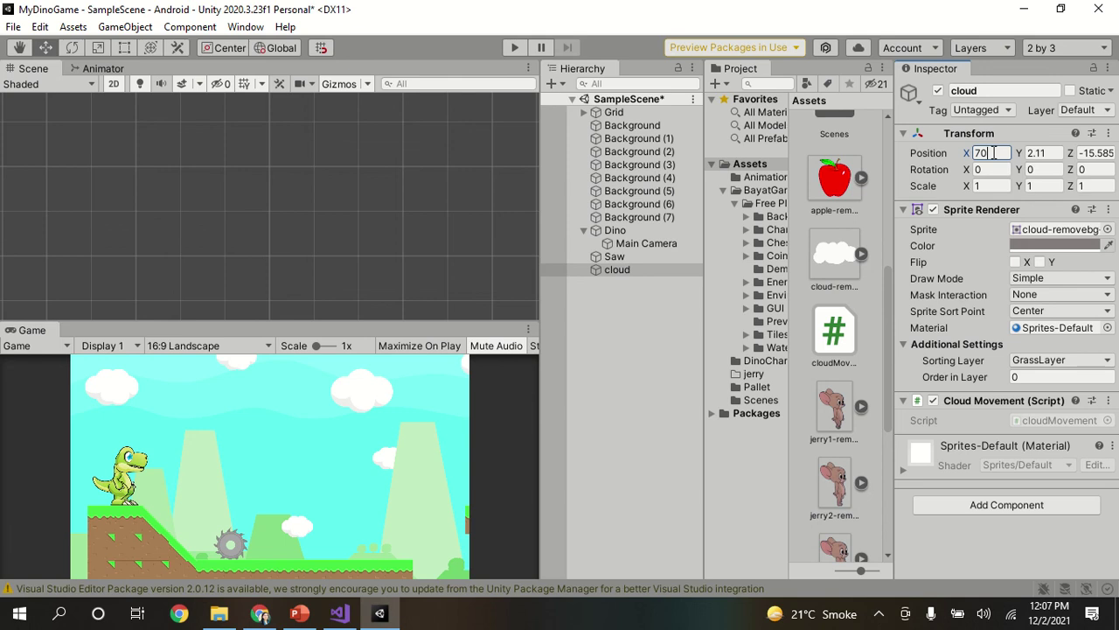
double_click(654, 269)
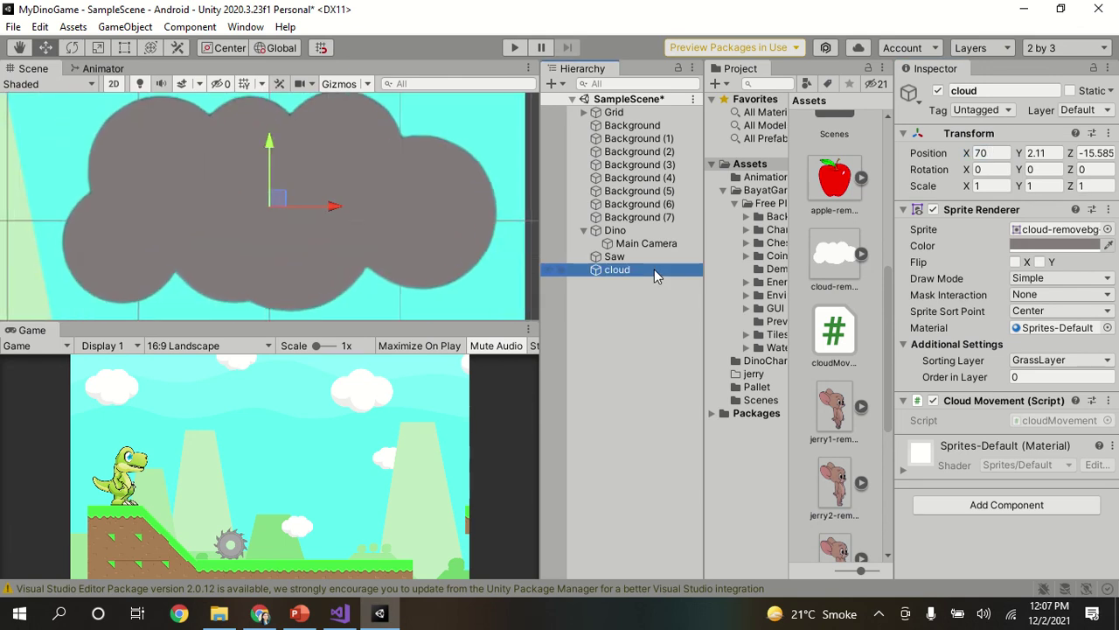
left_click(997, 153)
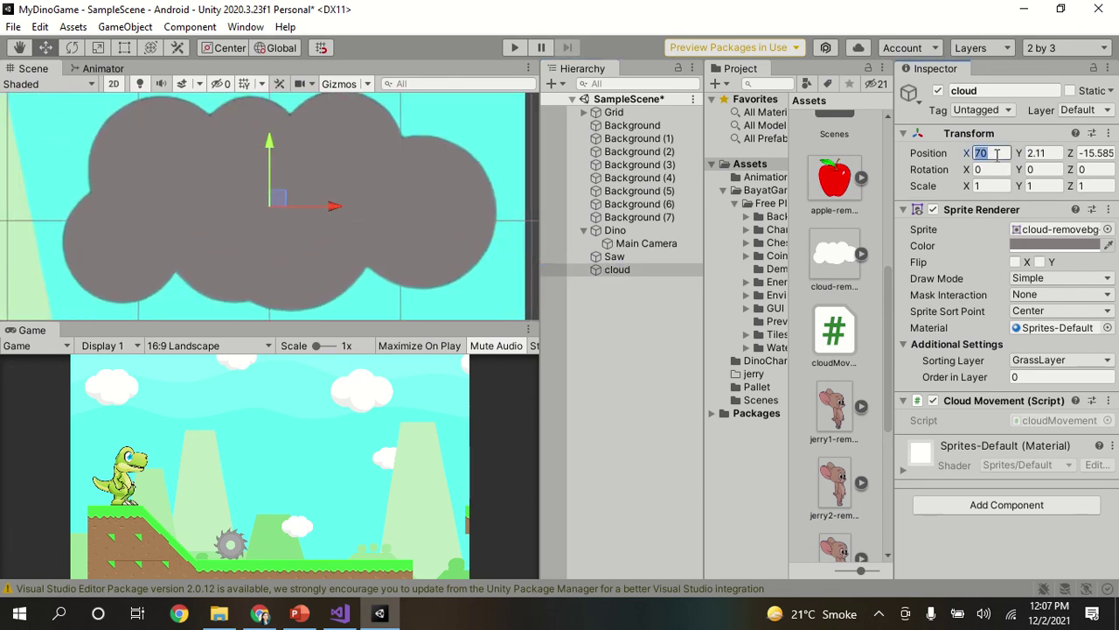
type("72")
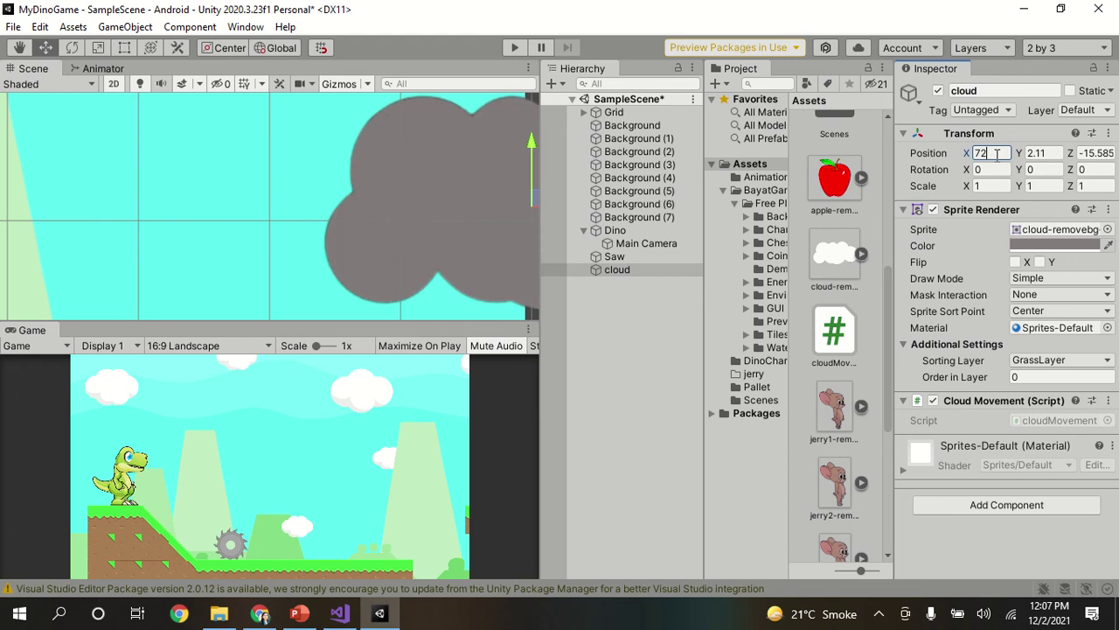
key("BackSpace")
key("BackSpace")
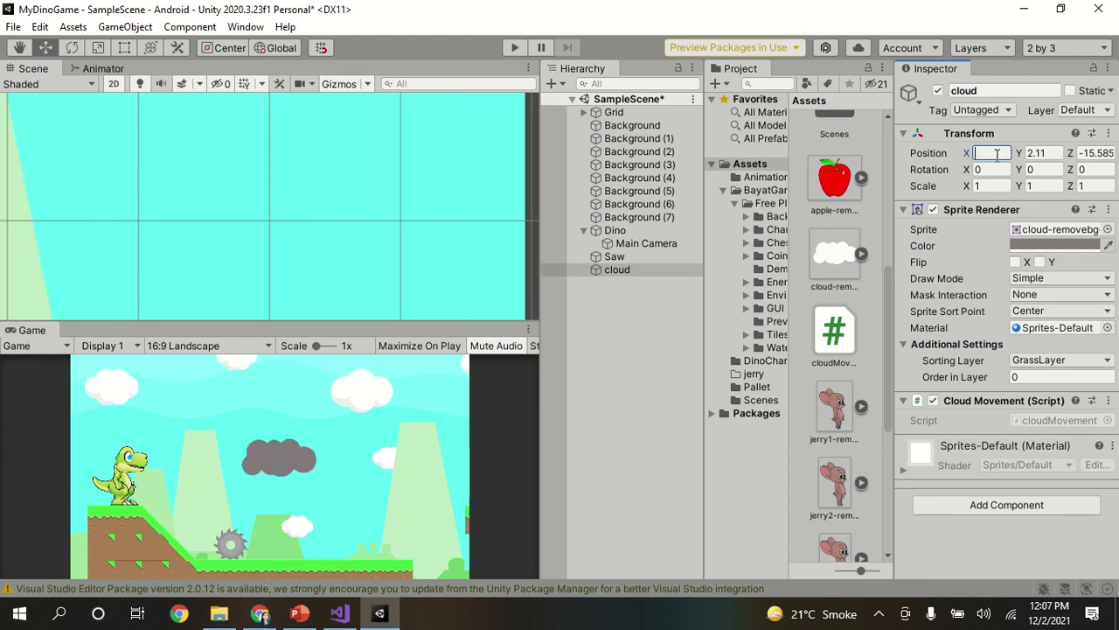
type("75")
double_click(605, 272)
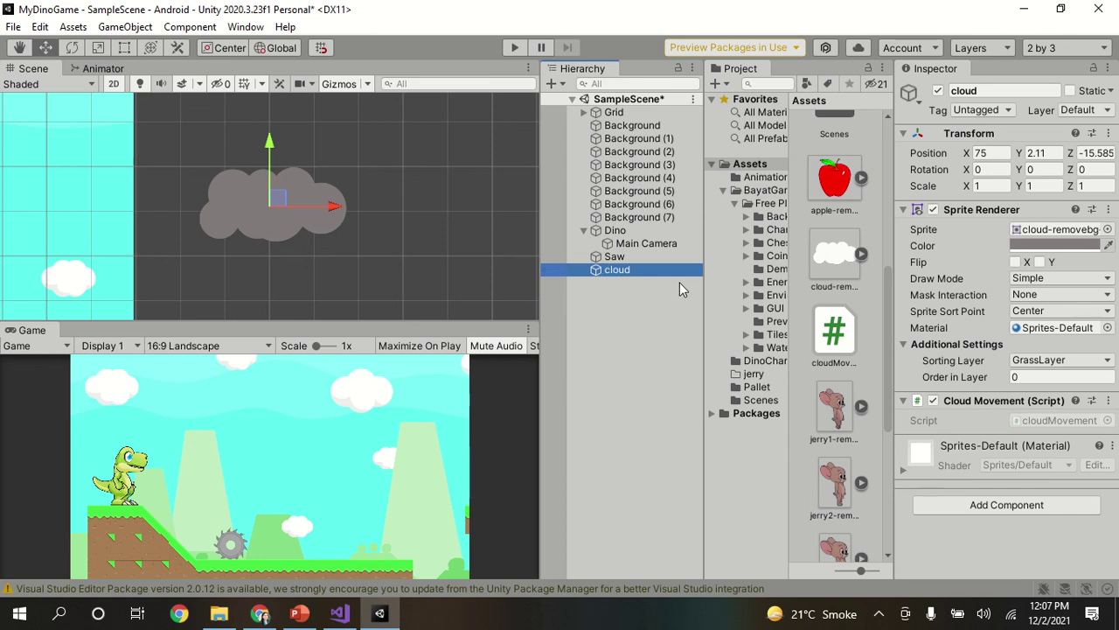
Set the cloud's Position X back to -11 and frame it at the level start
left_click(991, 154)
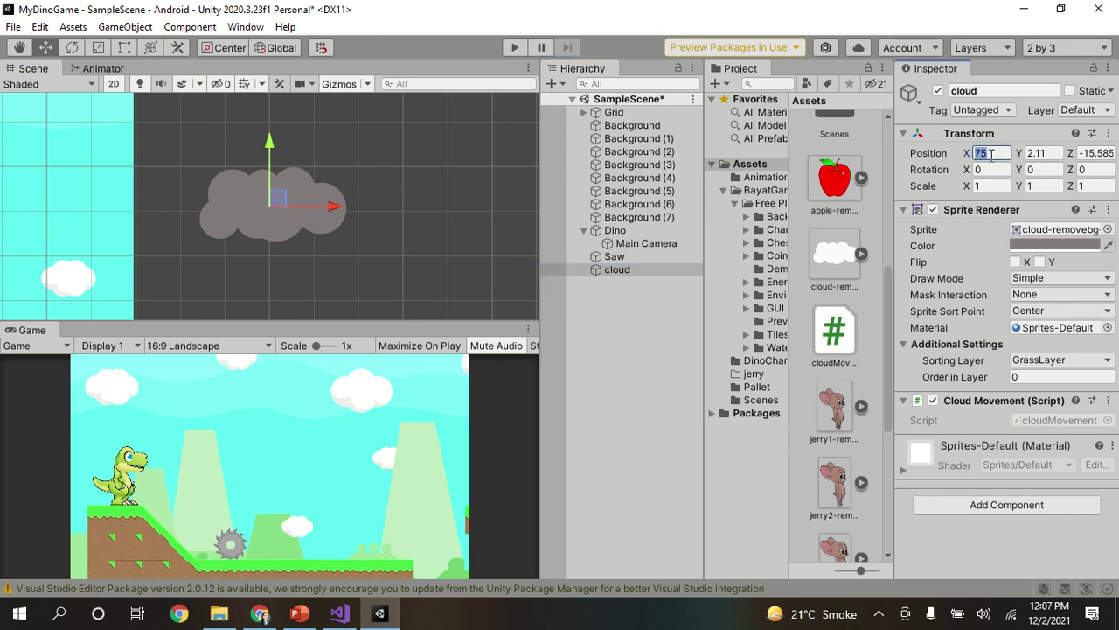
type("-11")
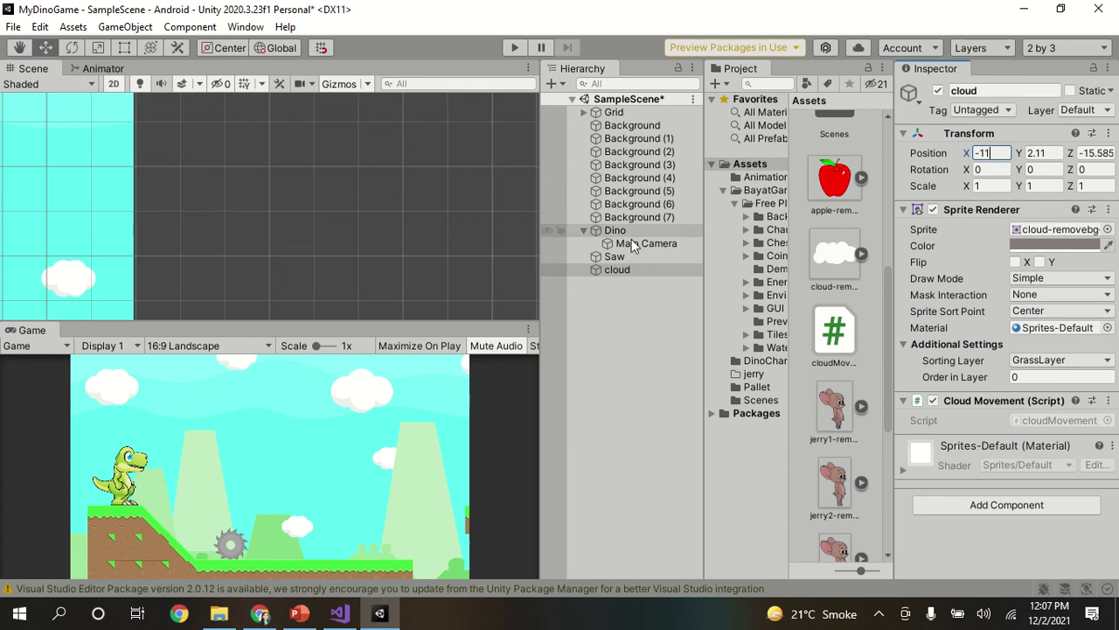
double_click(617, 270)
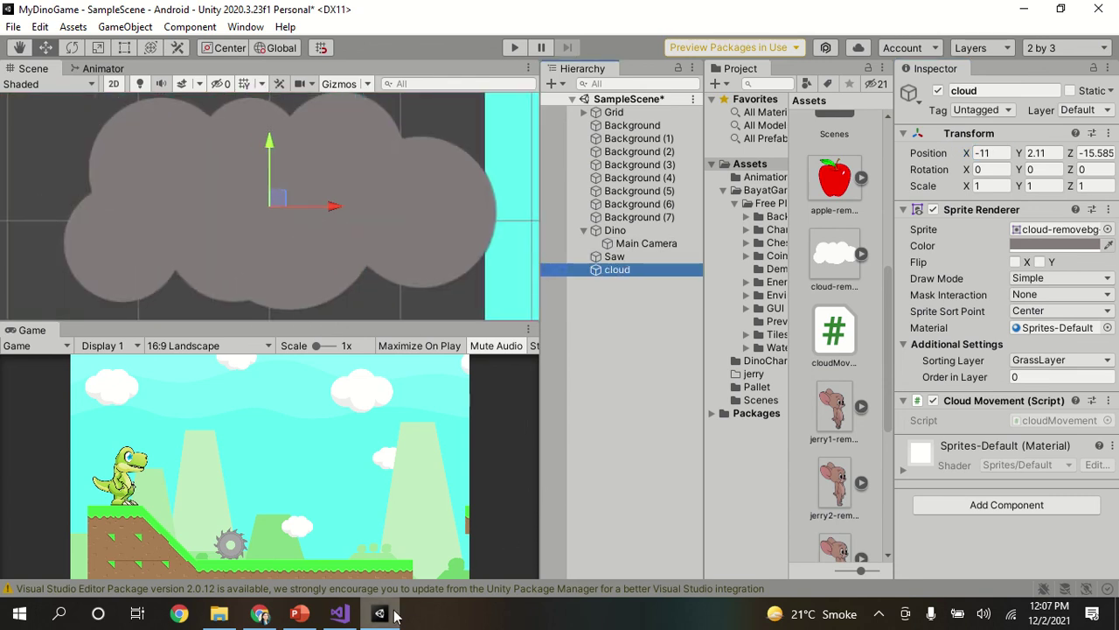
mouse_move(394, 615)
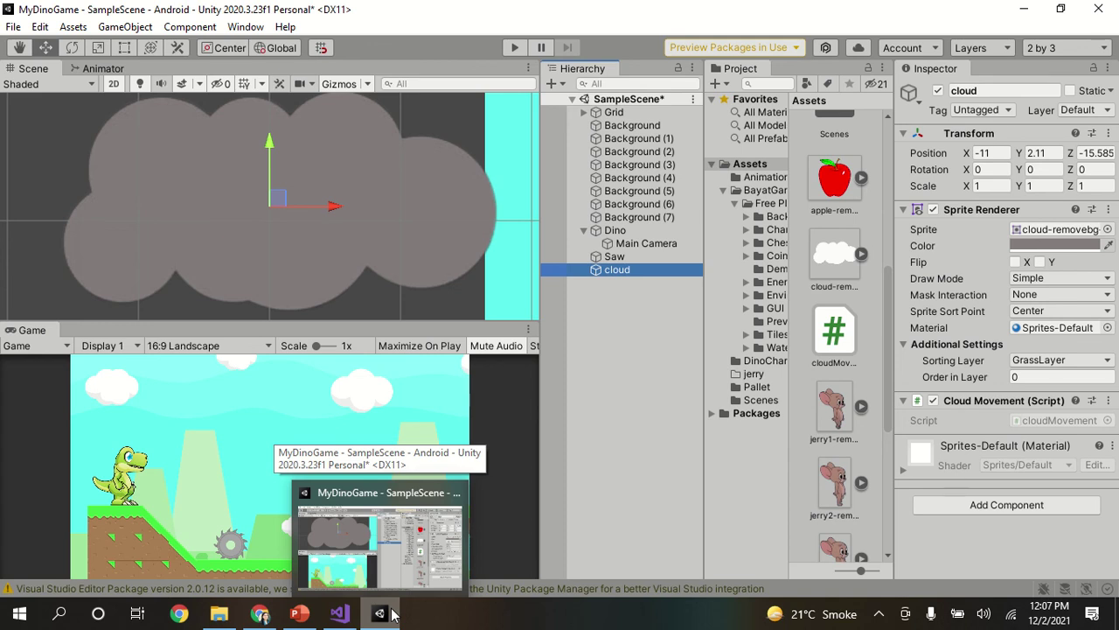
mouse_move(348, 617)
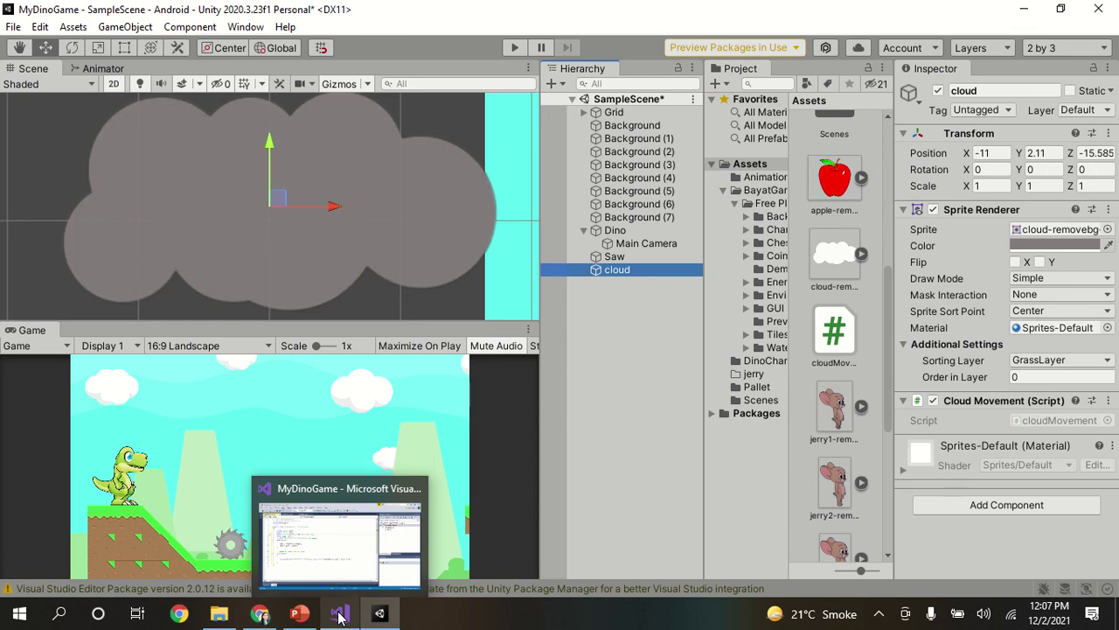
Change posDiff's distance from 7 to 85 in cloudMovement.cs, save, and return to Unity
left_click(339, 618)
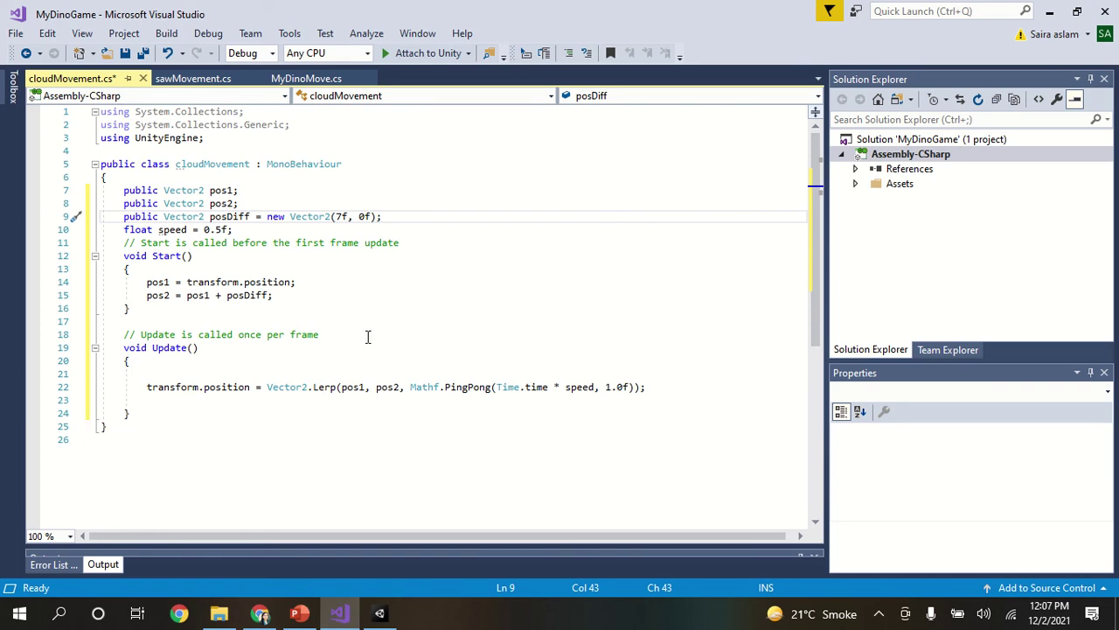
key("BackSpace")
type("85")
left_click(127, 52)
left_click(267, 615)
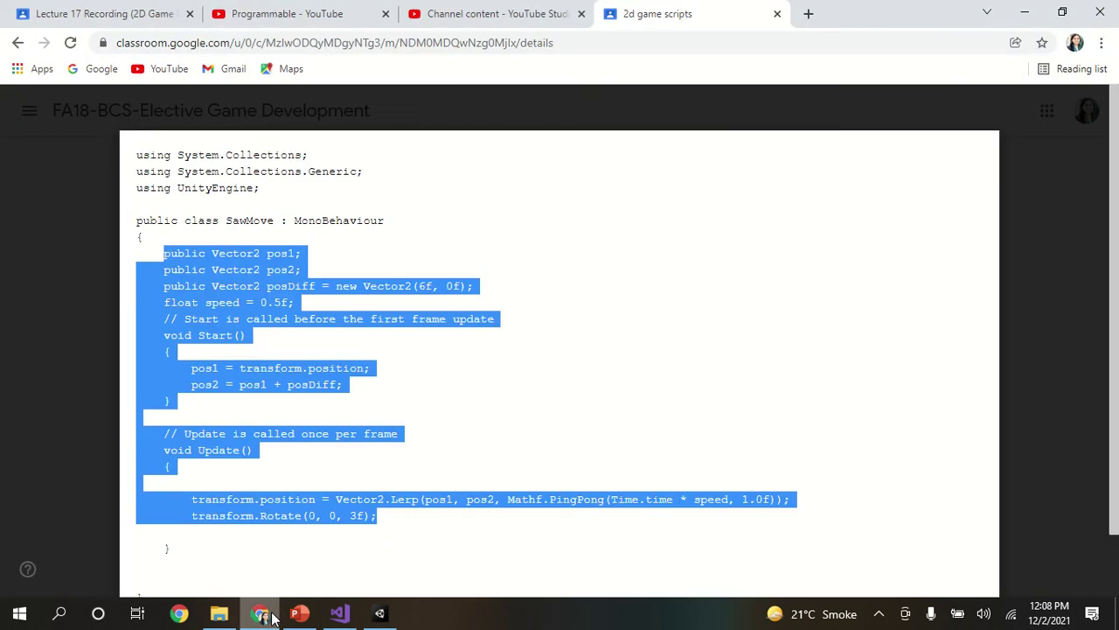
left_click(271, 615)
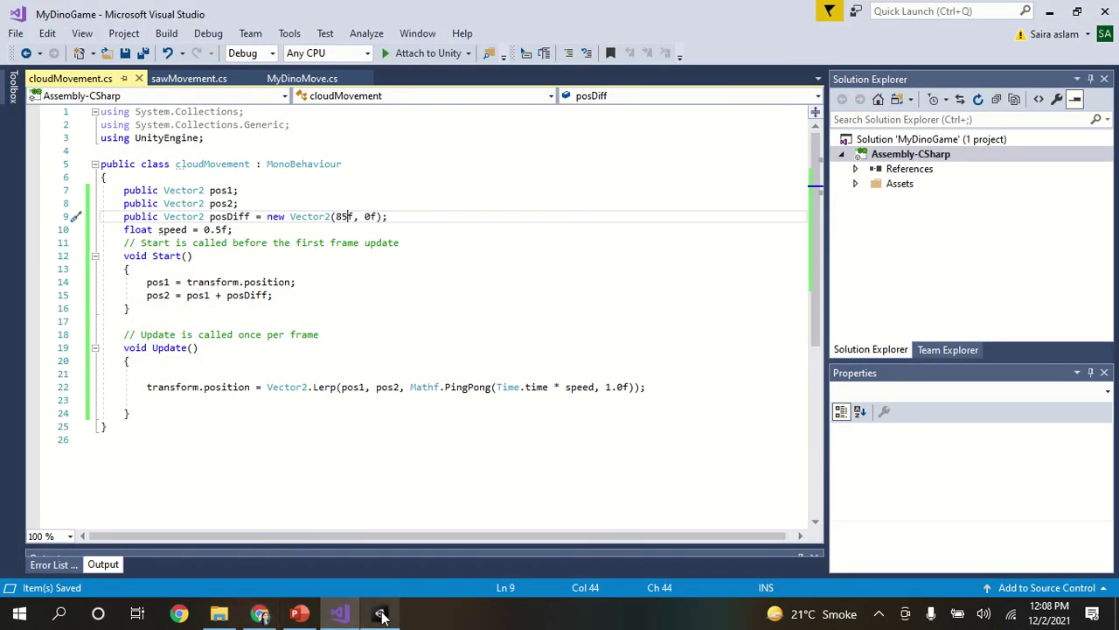
left_click(381, 615)
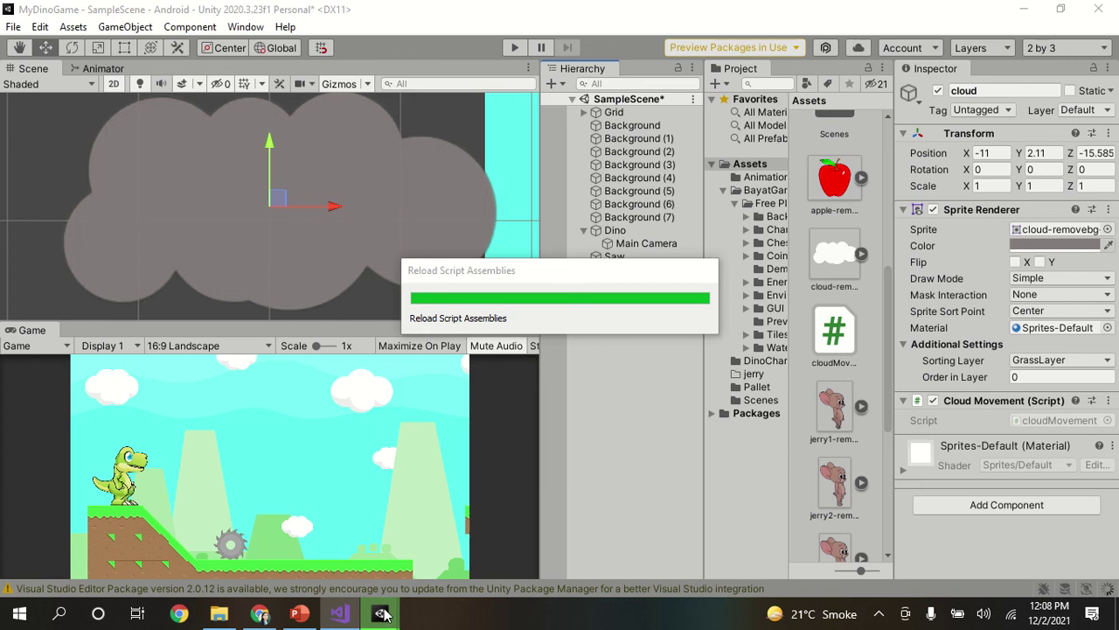
Frame Backgrounds (7), (6), (5), then nudge Background (5) to X 61.59 and Background (3) to X 61.62
left_click(584, 112)
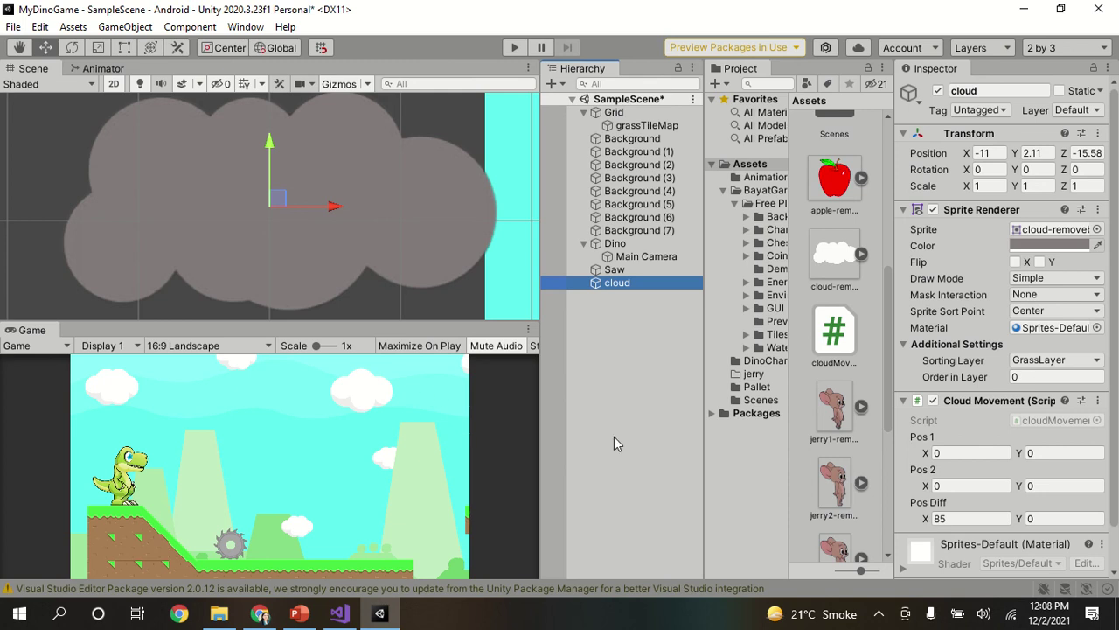
left_click(654, 360)
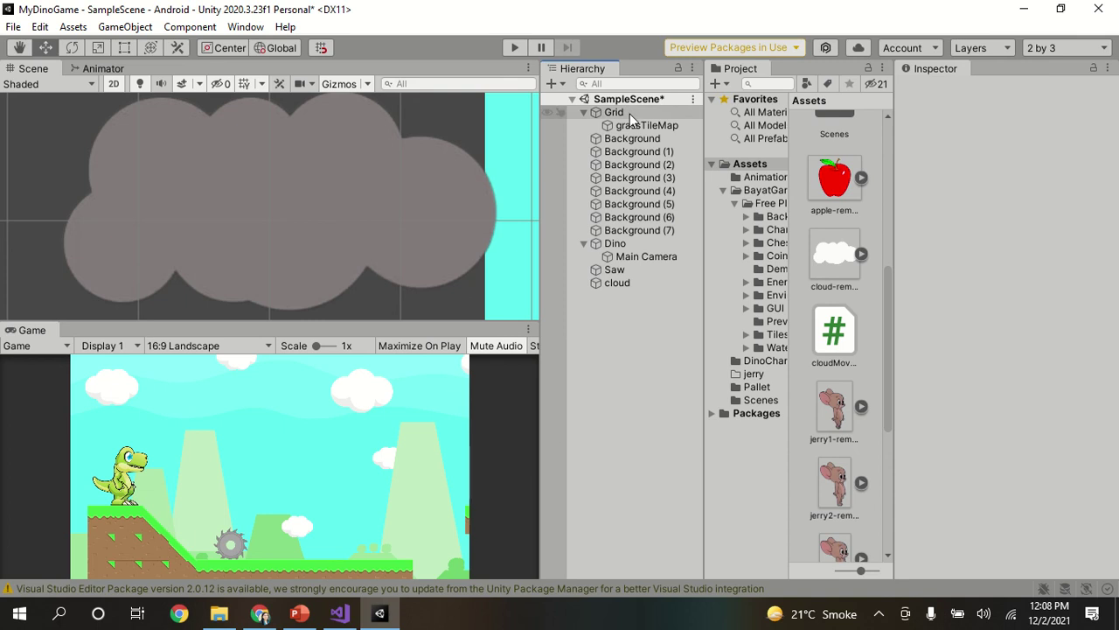
double_click(647, 232)
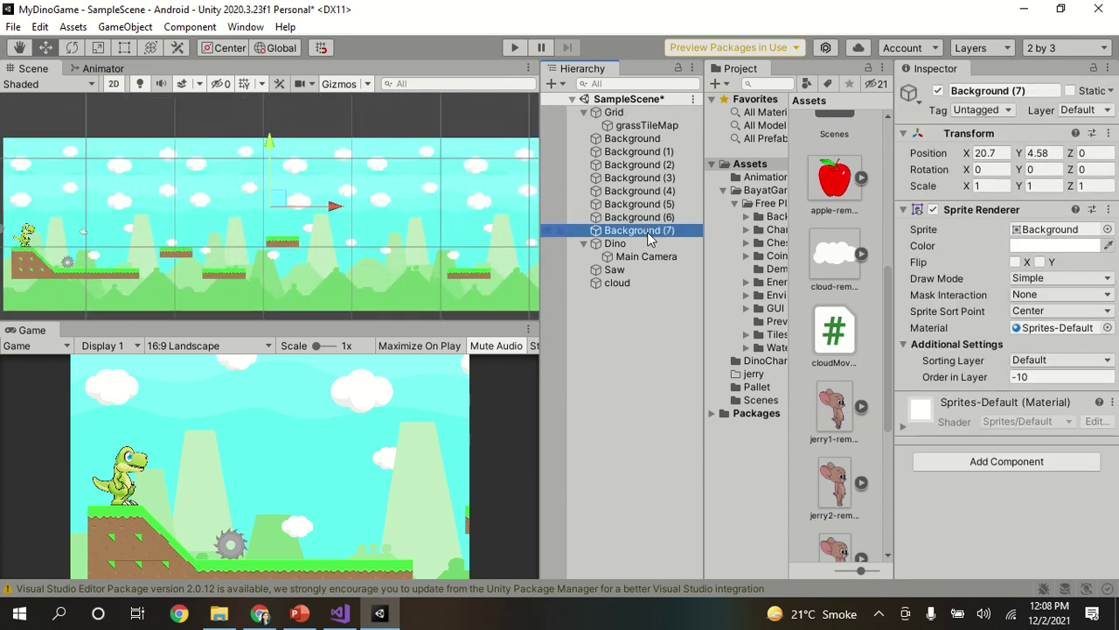
double_click(654, 218)
double_click(656, 206)
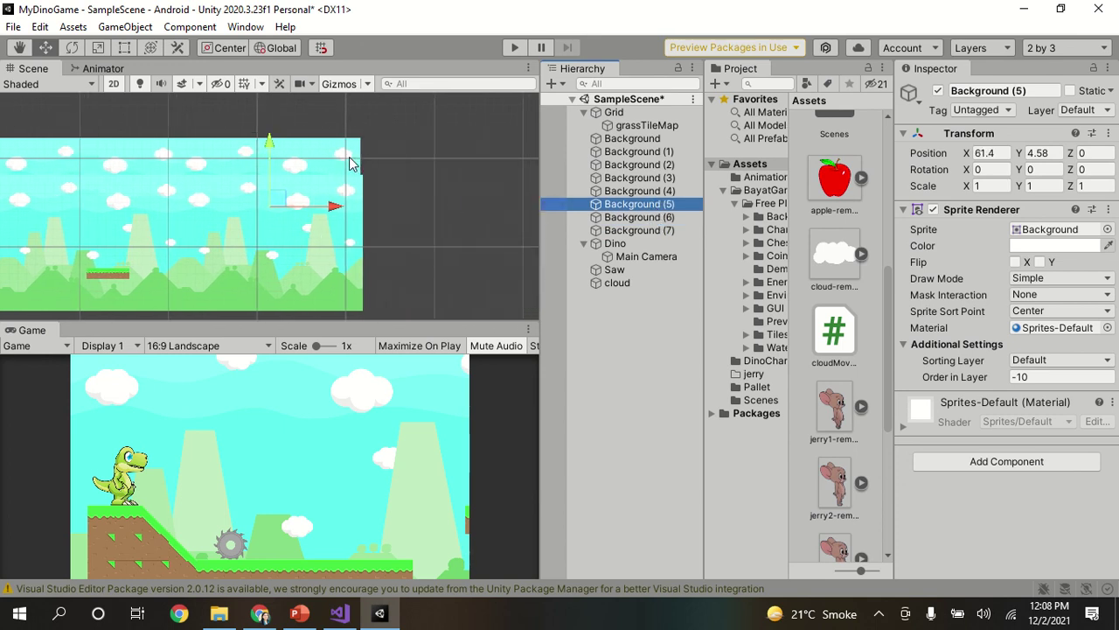
left_click_drag(338, 208, 340, 208)
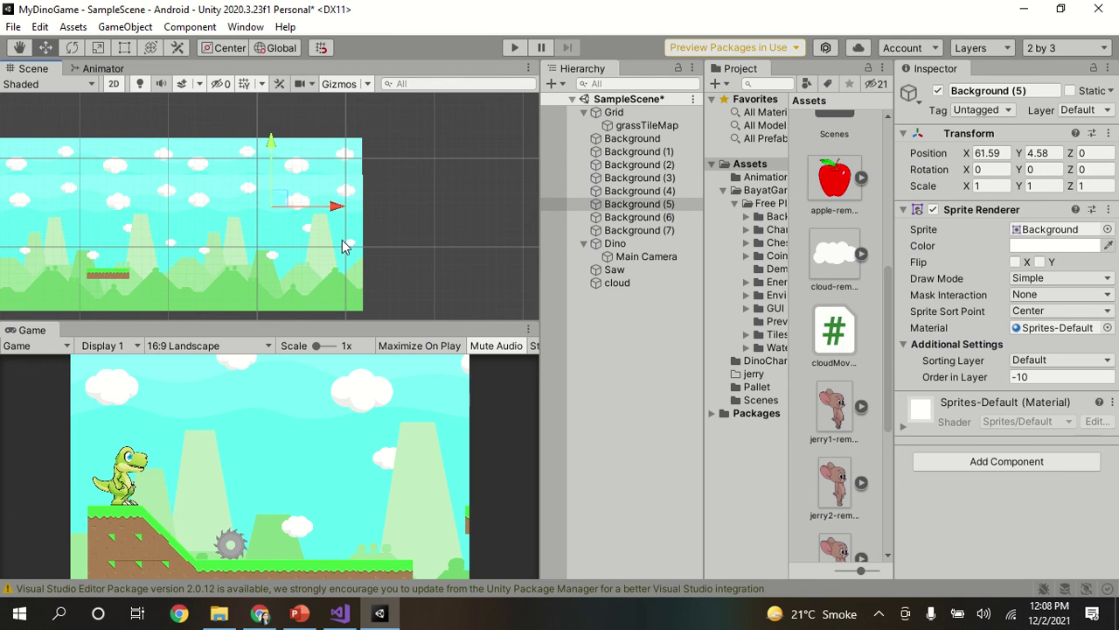
left_click(337, 244)
left_click_drag(336, 240, 334, 241)
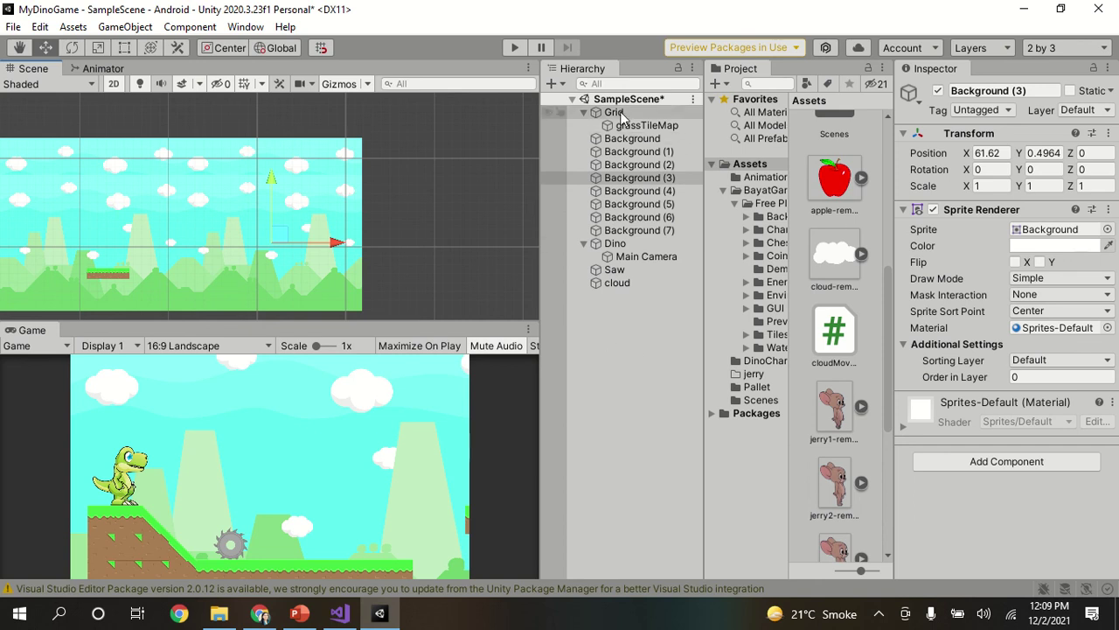
Play the game and follow the cloud gliding between X -11 and 74 across the backgrounds
double_click(604, 282)
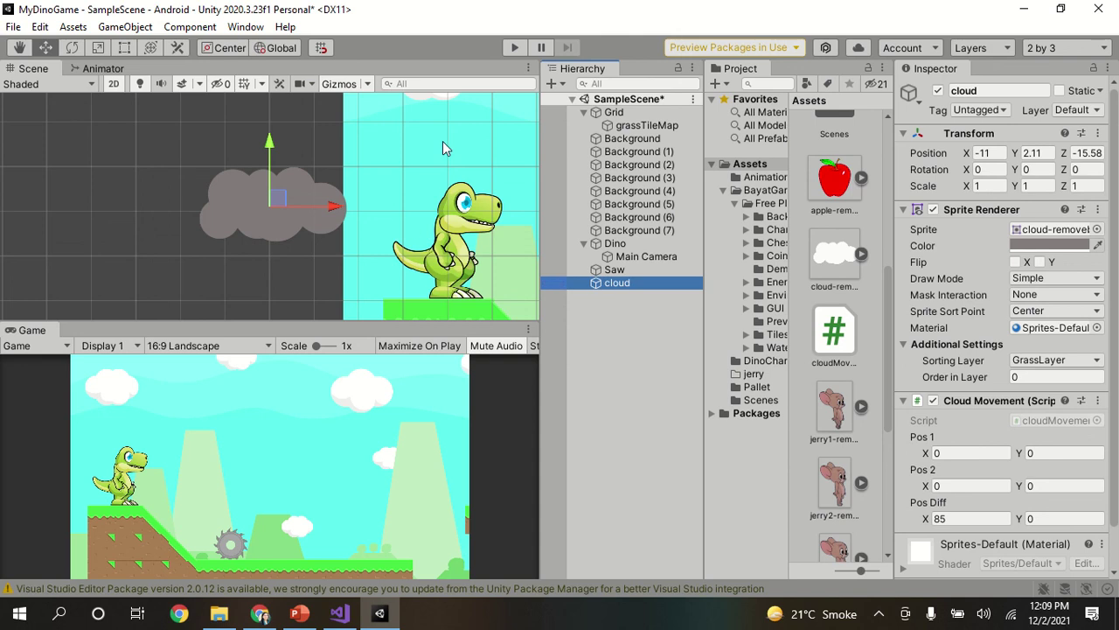
left_click(514, 49)
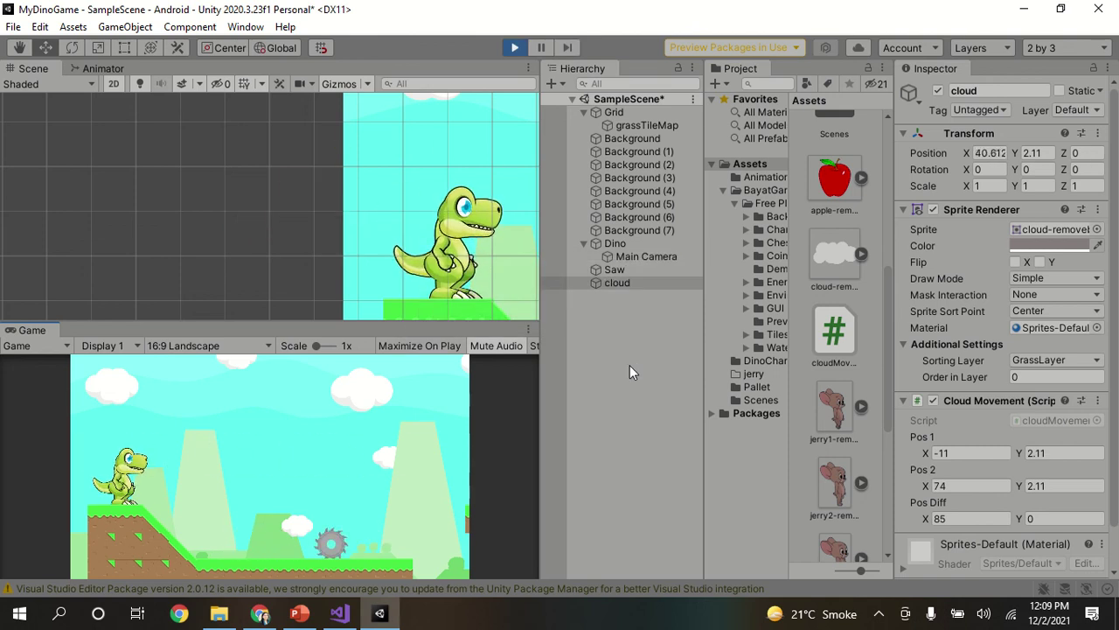
double_click(636, 283)
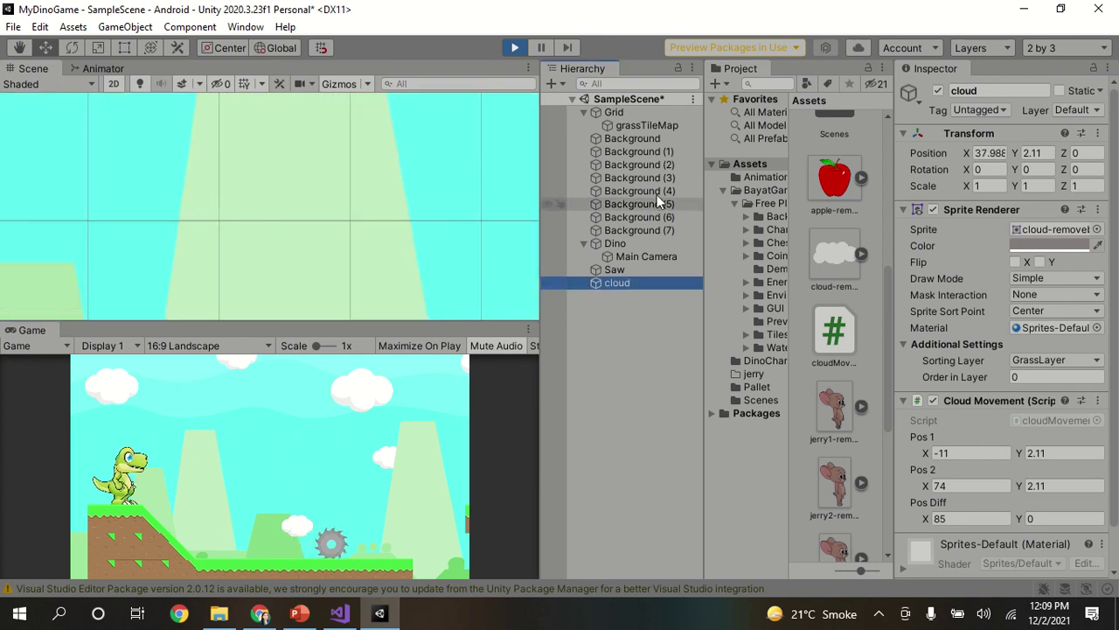
double_click(656, 192)
double_click(653, 204)
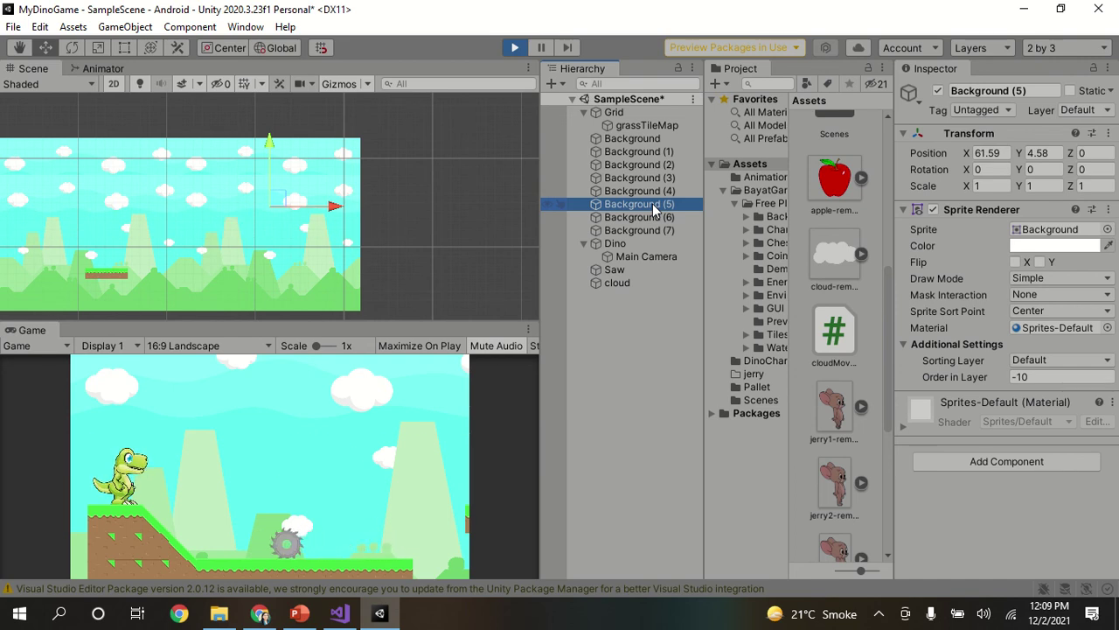
double_click(647, 142)
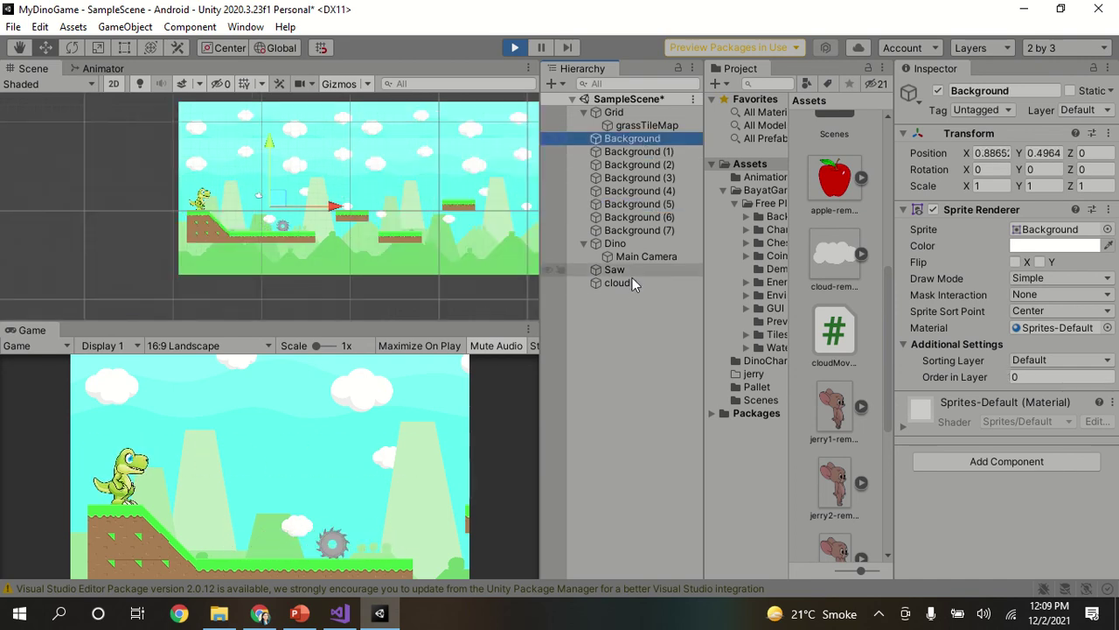
Stop play, change the cloud speed from 0.5f to 0.05f in cloudMovement.cs, and save
left_click(522, 46)
left_click(358, 613)
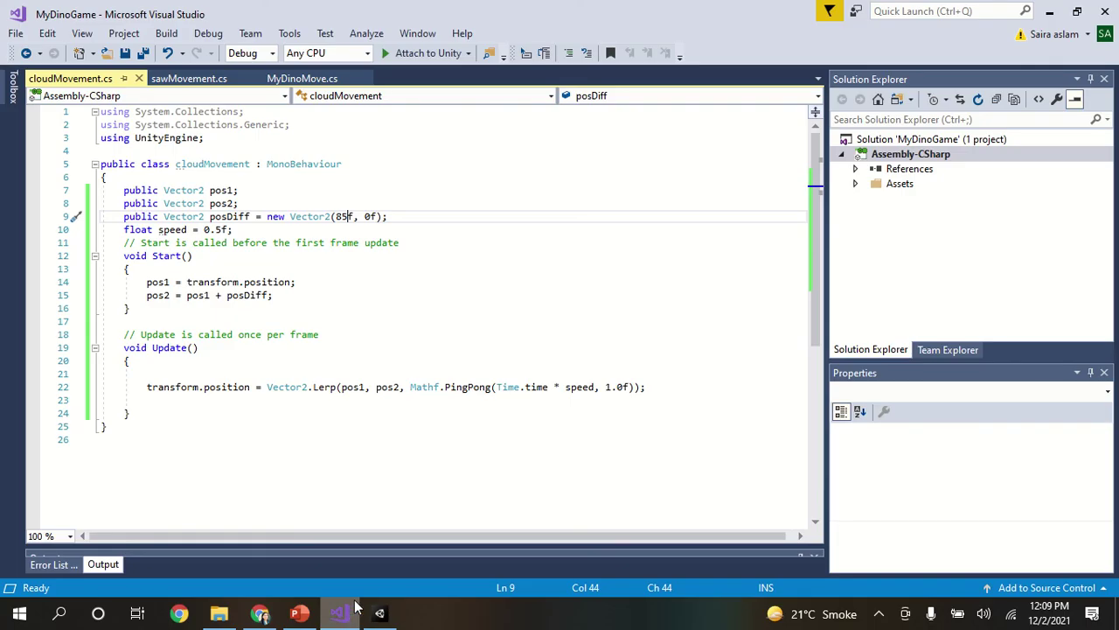
left_click(216, 229)
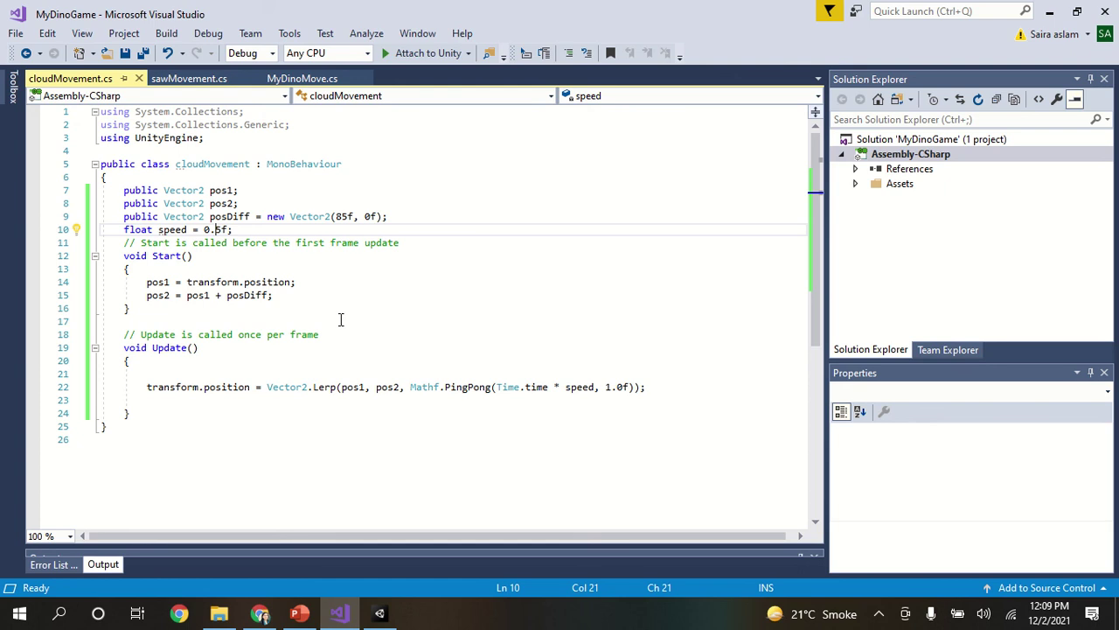
type("0")
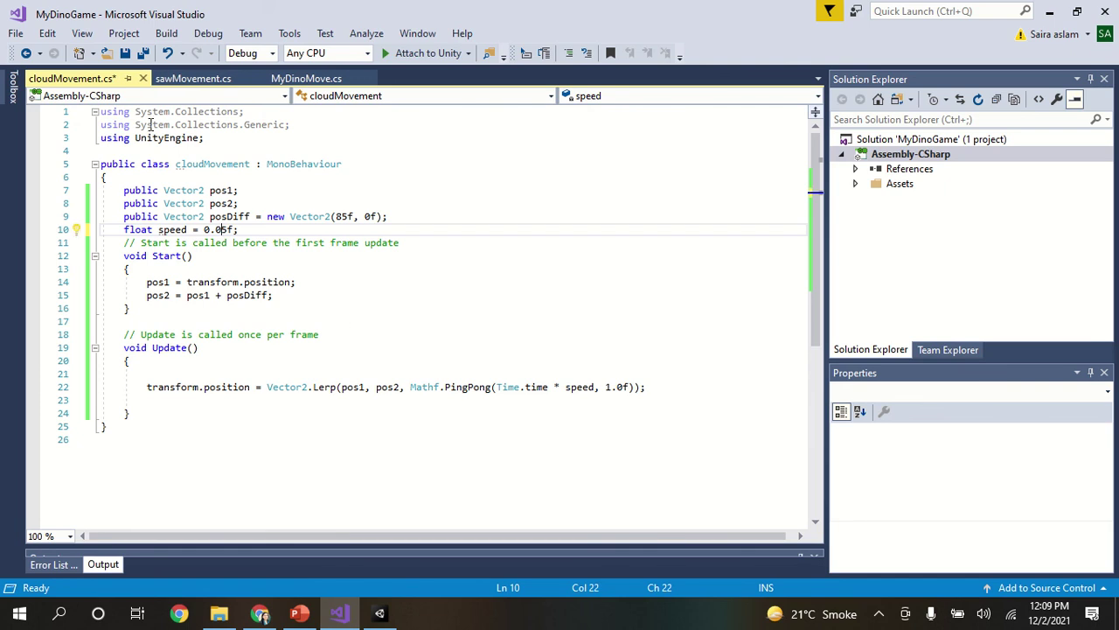
left_click(125, 54)
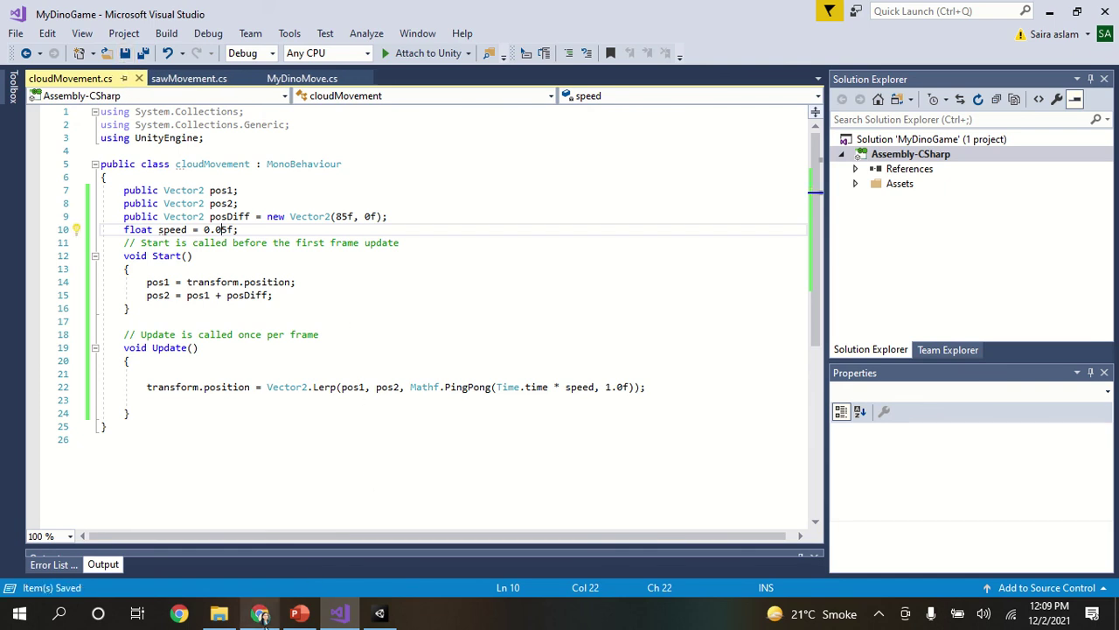
left_click(398, 624)
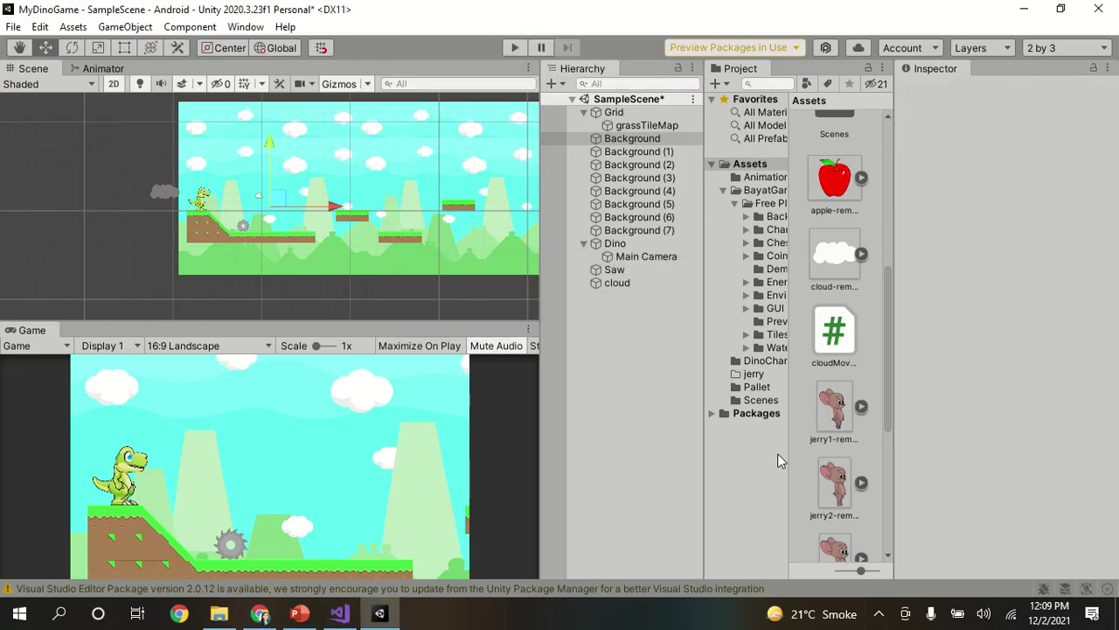
Play again and follow the slower cloud past Background (4) and Background (5)
left_click(507, 51)
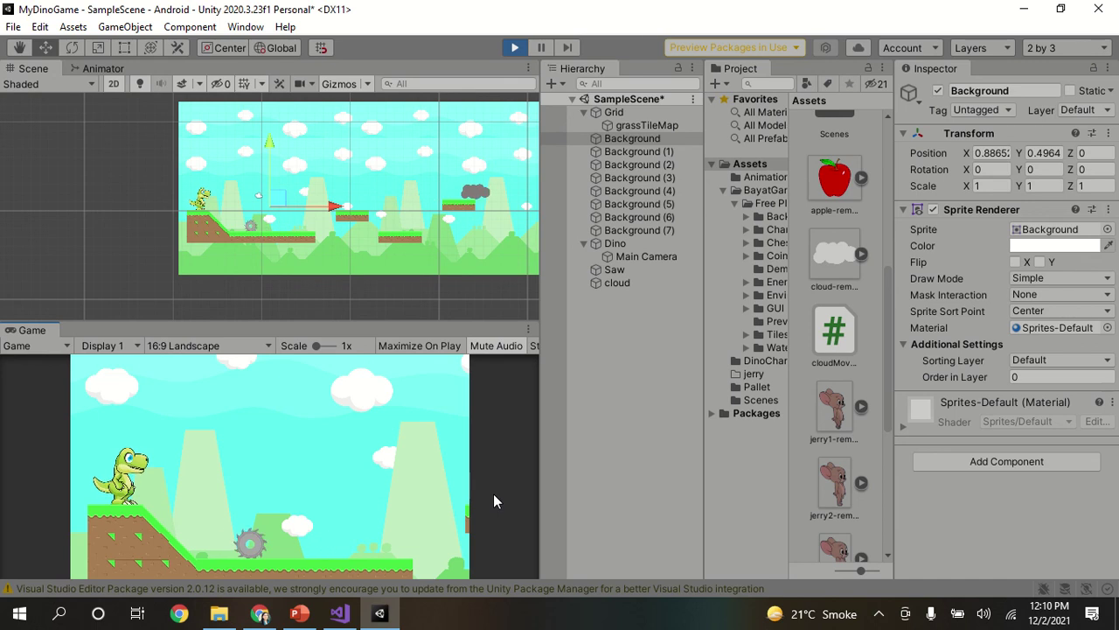
left_click(663, 188)
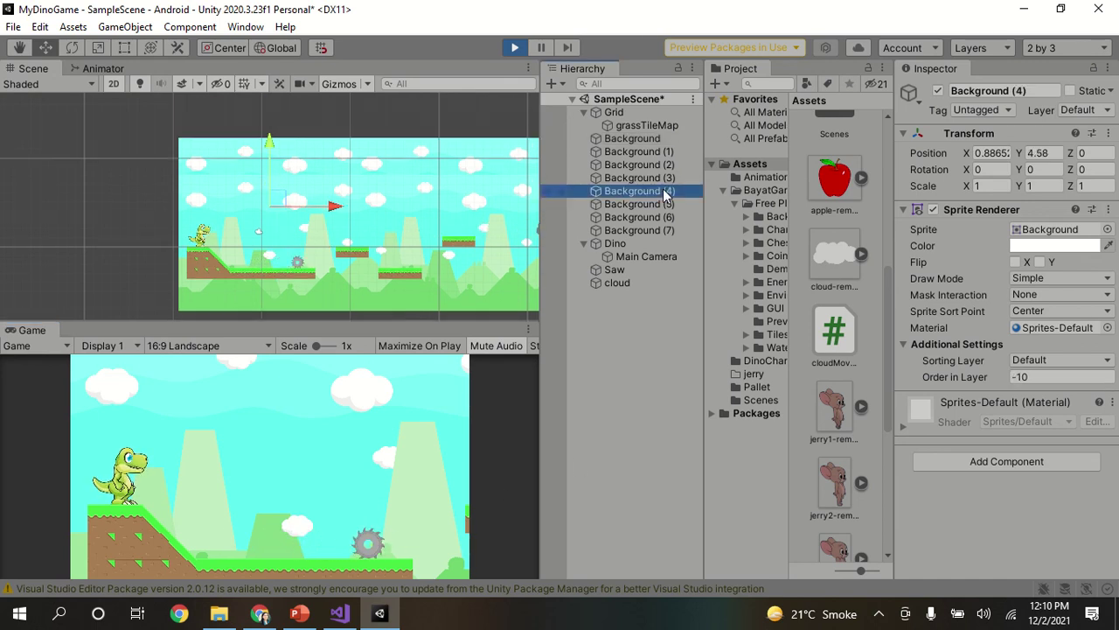
double_click(649, 190)
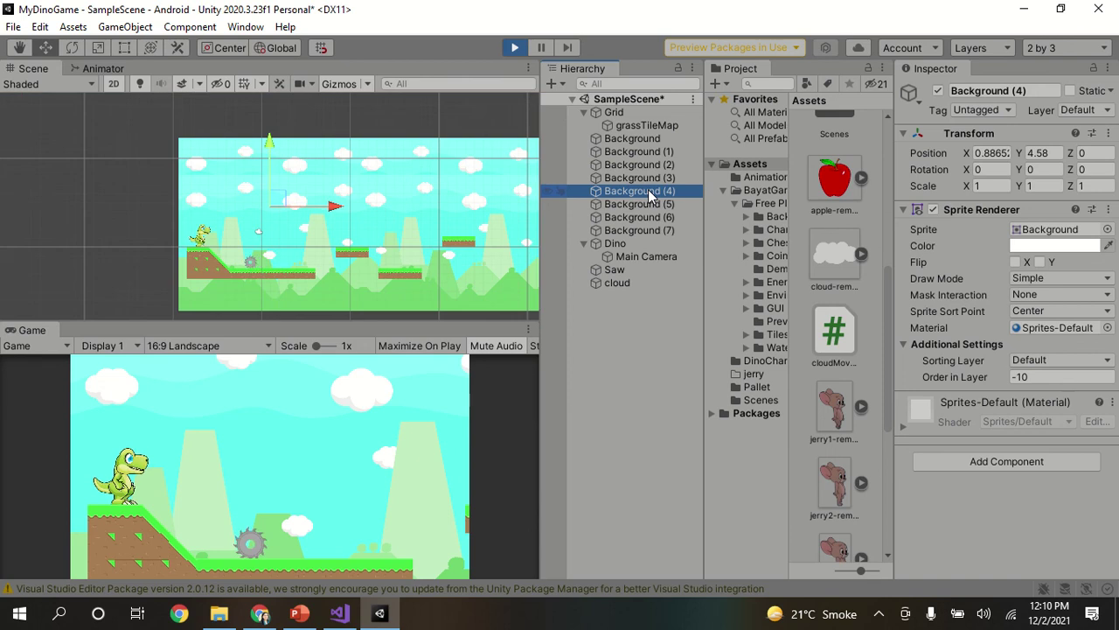
double_click(646, 203)
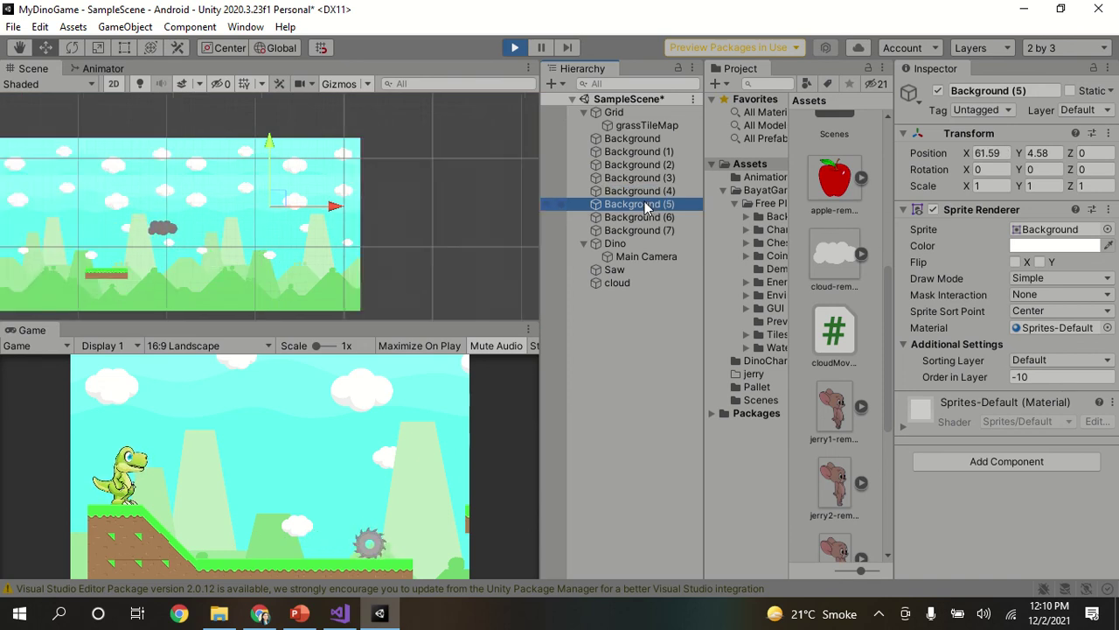